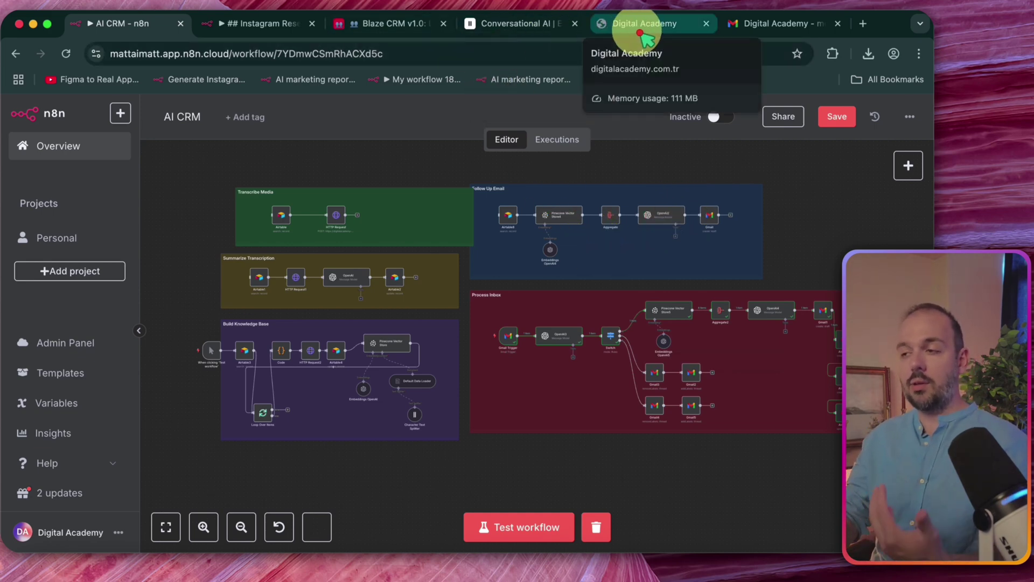
Open the Digital Academy website and start a call with its voice assistant, agreeing to the terms and conditions.
{"action": "left_click", "coordinate": [620, 28]}
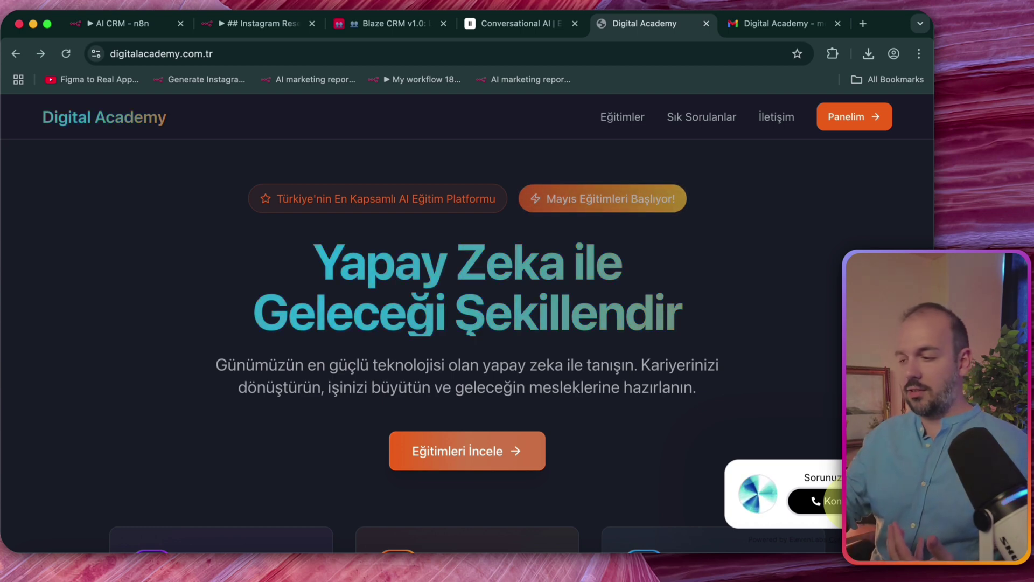
{"action": "left_click", "coordinate": [830, 501]}
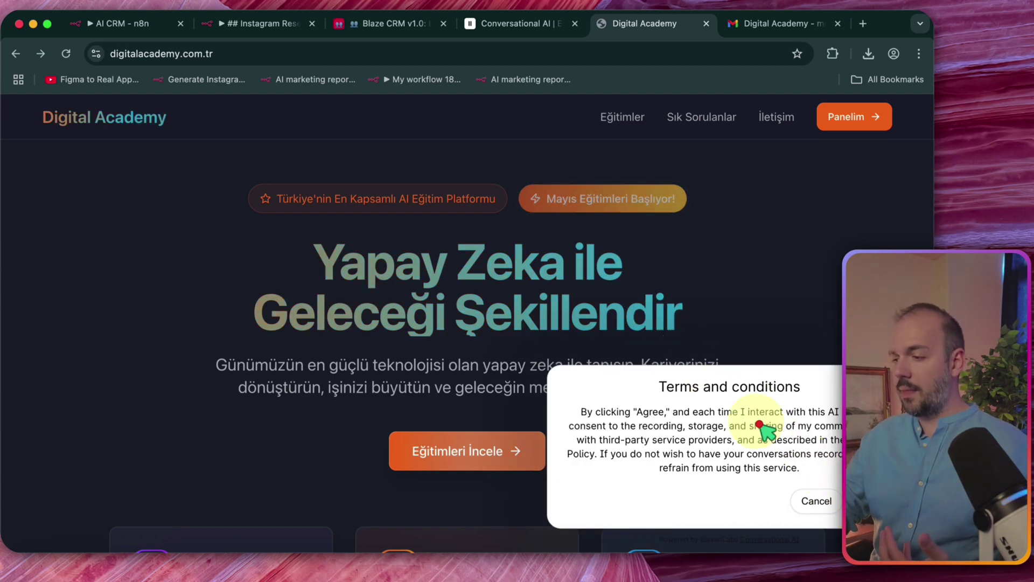
{"action": "left_click", "coordinate": [862, 499]}
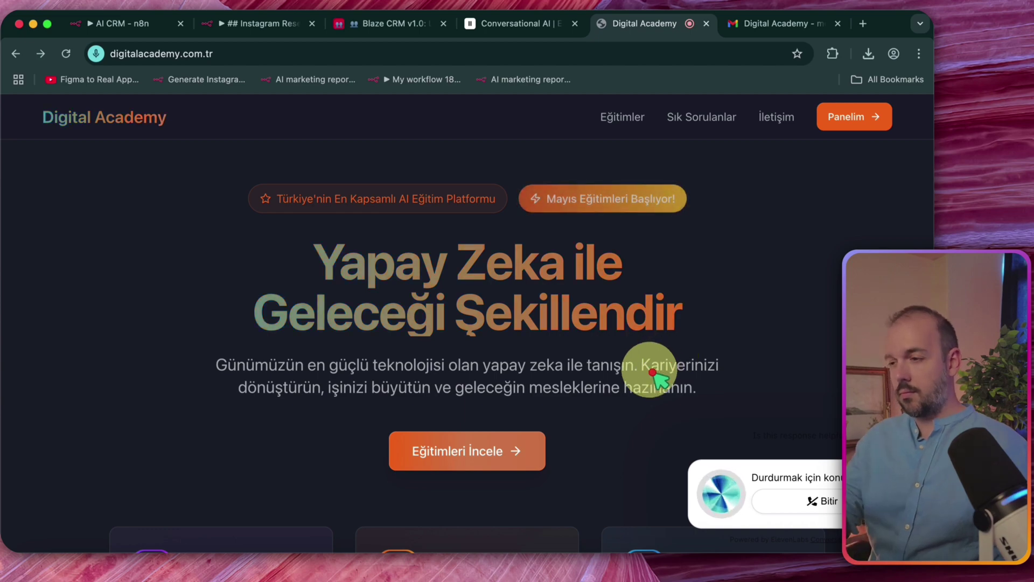
Examine the training program section of the Digital Academy page, comparing the Aylık Plan and Yıllık Plan contents and prices.
{"action": "scroll", "coordinate": [620, 388], "scroll_direction": "down", "scroll_amount": 10}
{"action": "scroll", "coordinate": [602, 402], "scroll_direction": "down", "scroll_amount": 15}
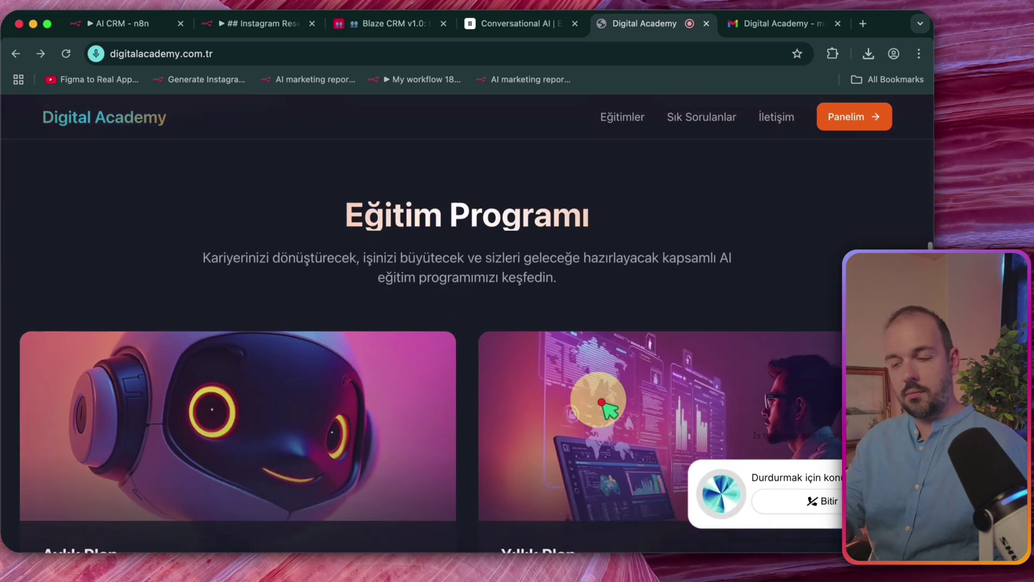
{"action": "scroll", "coordinate": [602, 402], "scroll_direction": "up", "scroll_amount": 2}
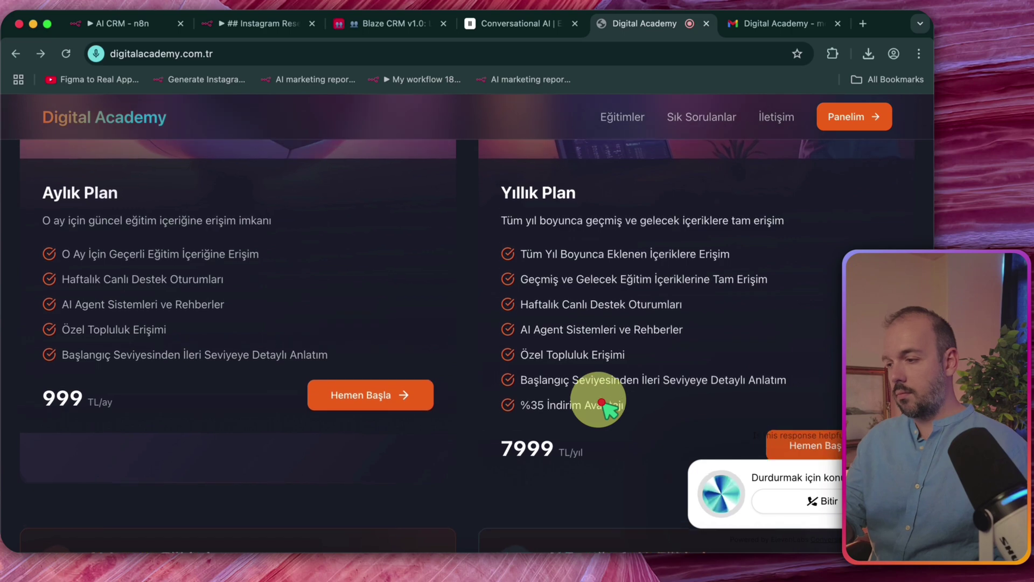
{"action": "scroll", "coordinate": [601, 401], "scroll_direction": "up", "scroll_amount": 10}
{"action": "scroll", "coordinate": [600, 411], "scroll_direction": "down", "scroll_amount": 5}
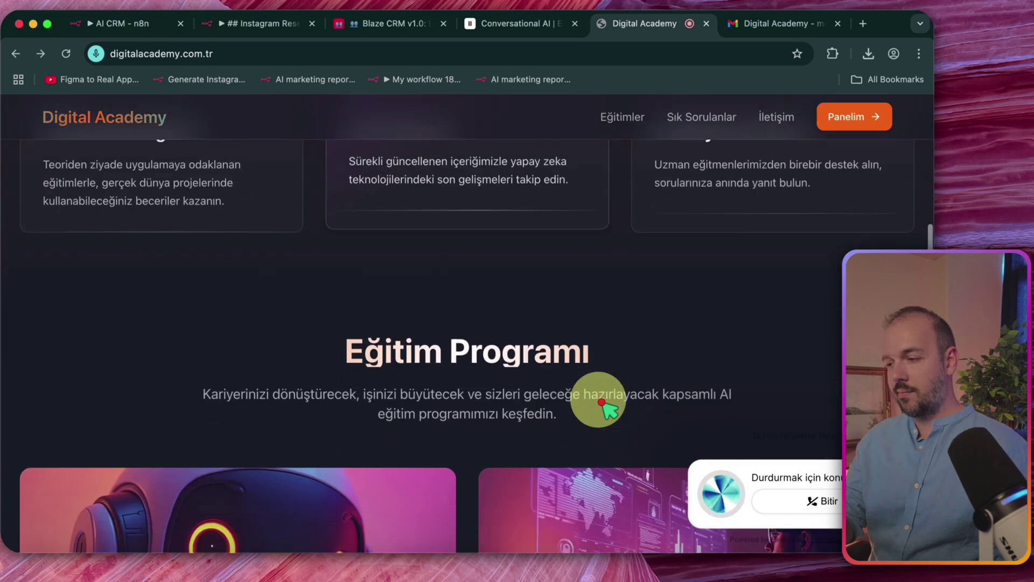
{"action": "scroll", "coordinate": [485, 356], "scroll_direction": "down", "scroll_amount": 5}
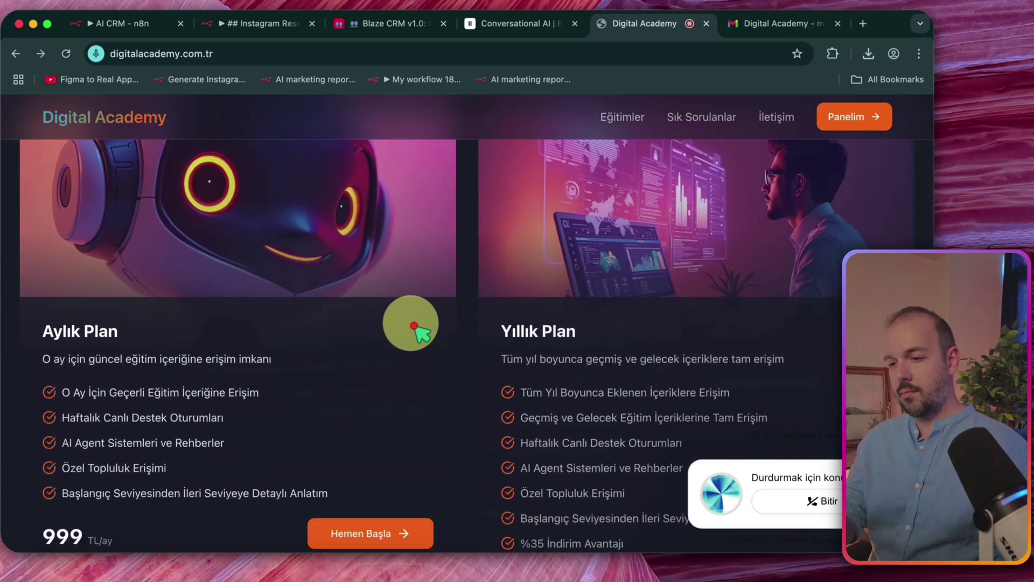
{"action": "scroll", "coordinate": [415, 326], "scroll_direction": "down", "scroll_amount": 1}
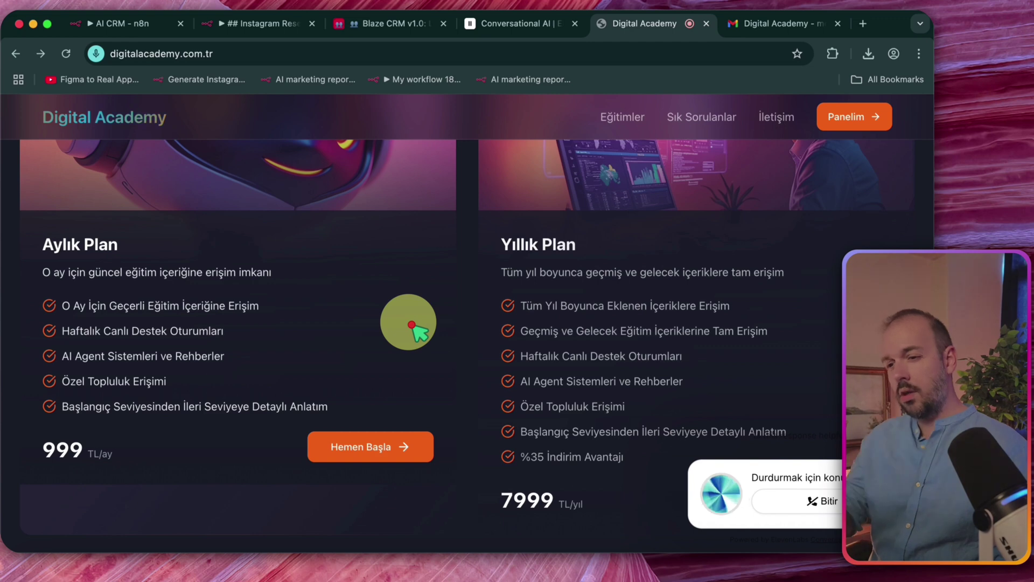
{"action": "scroll", "coordinate": [415, 325], "scroll_direction": "down", "scroll_amount": 2}
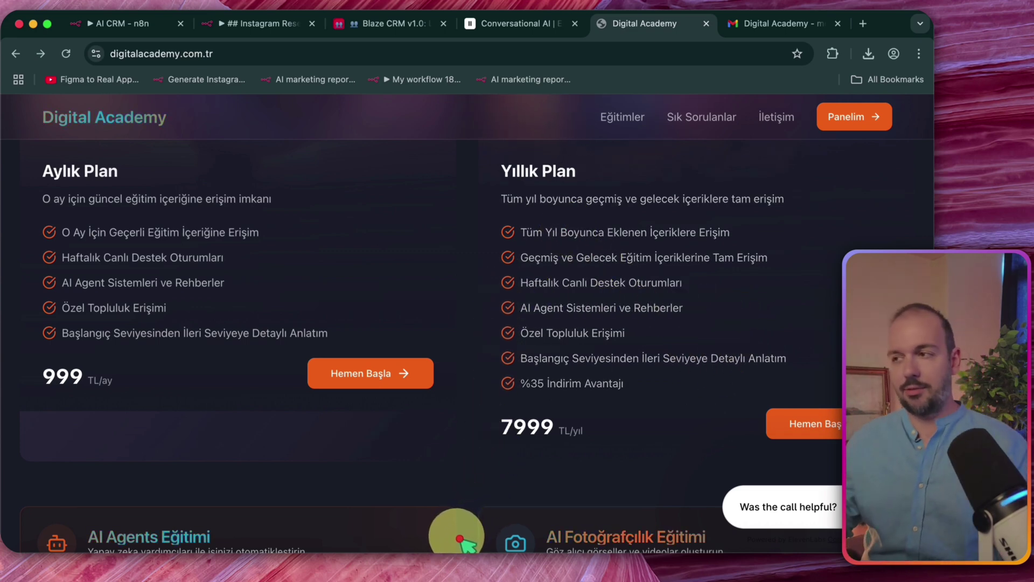
Switch to Gmail and read the drafted reply to the enquiry about the May training through to its signature.
{"action": "left_click", "coordinate": [411, 34]}
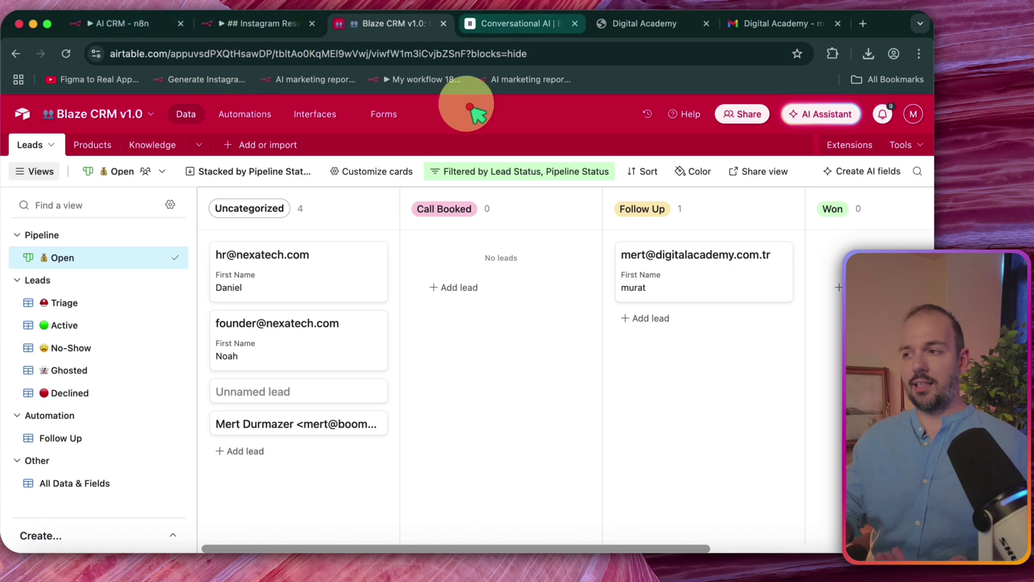
{"action": "key", "text": "super+5"}
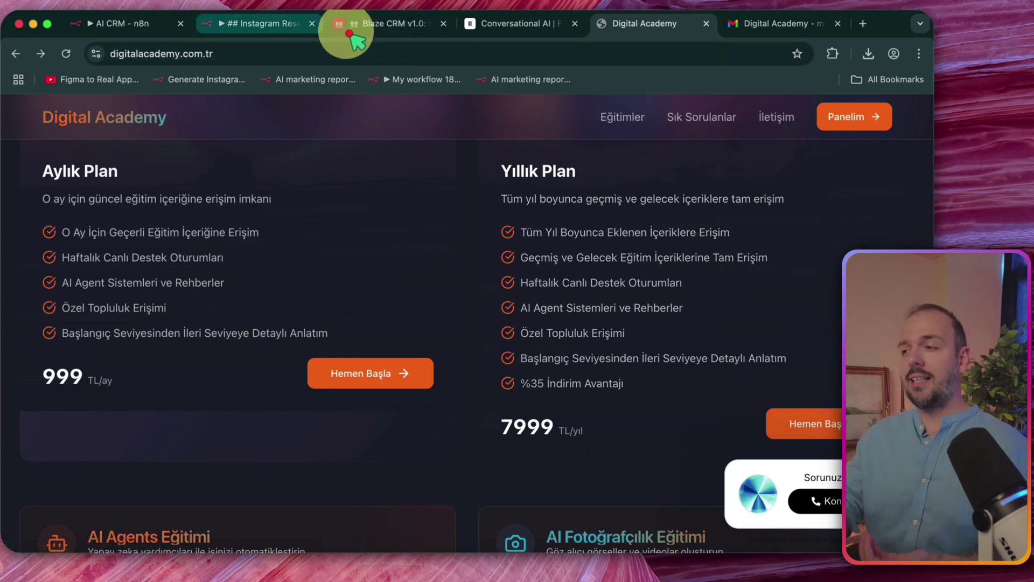
{"action": "left_click", "coordinate": [755, 23]}
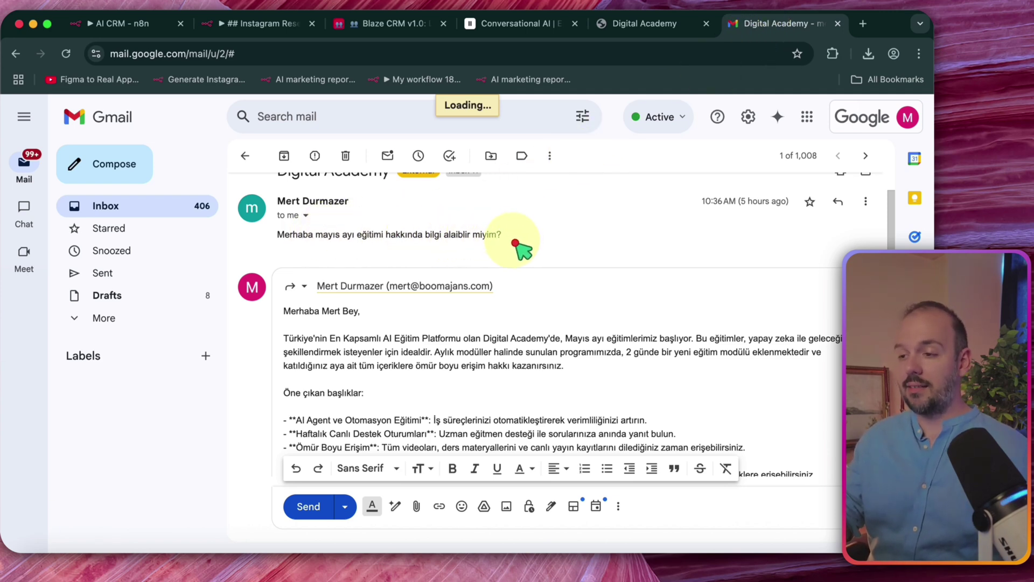
{"action": "scroll", "coordinate": [430, 227], "scroll_direction": "down", "scroll_amount": 3}
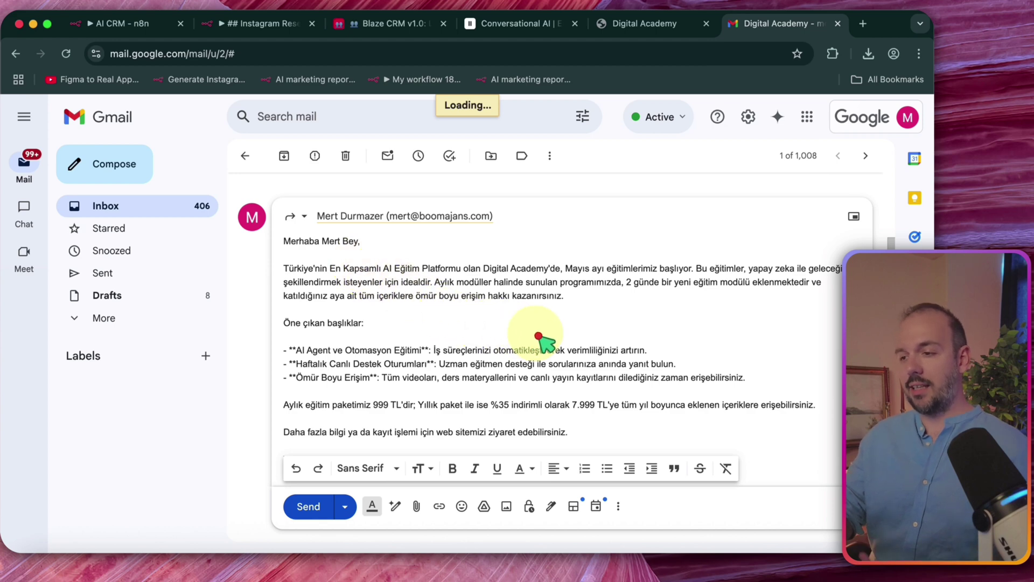
{"action": "scroll", "coordinate": [536, 341], "scroll_direction": "down", "scroll_amount": 2}
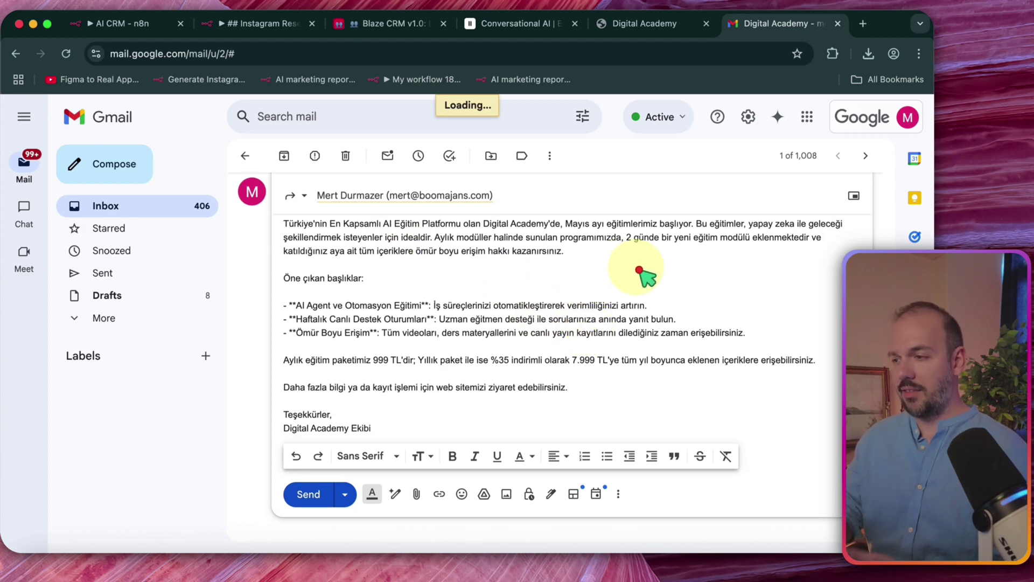
{"action": "scroll", "coordinate": [717, 272], "scroll_direction": "down", "scroll_amount": 2}
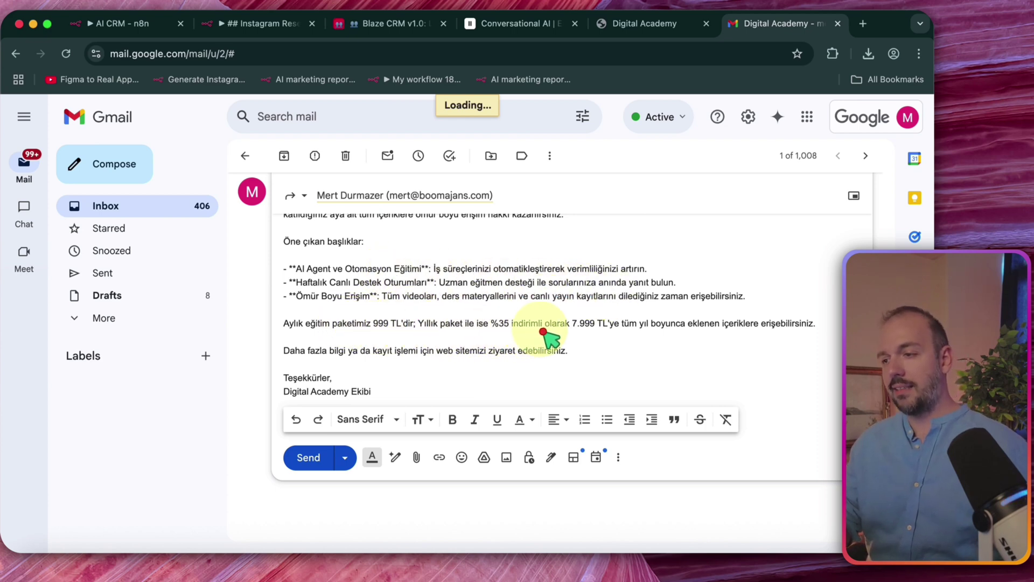
{"action": "scroll", "coordinate": [554, 318], "scroll_direction": "up", "scroll_amount": 6}
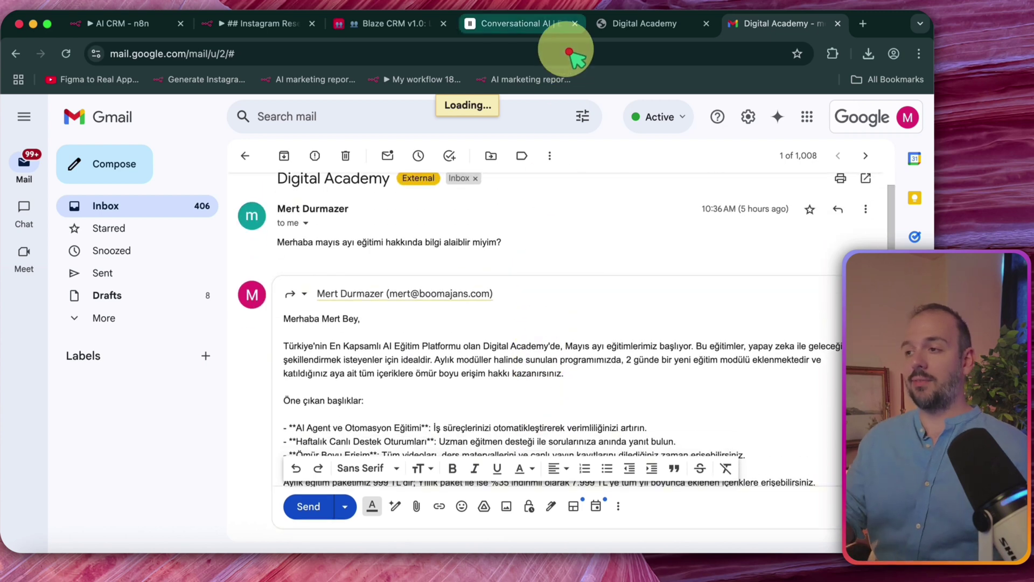
Switch to the Blaze CRM base in Airtable, review all fields of the last Uncategorized lead's record, and close it.
{"action": "left_click", "coordinate": [393, 23]}
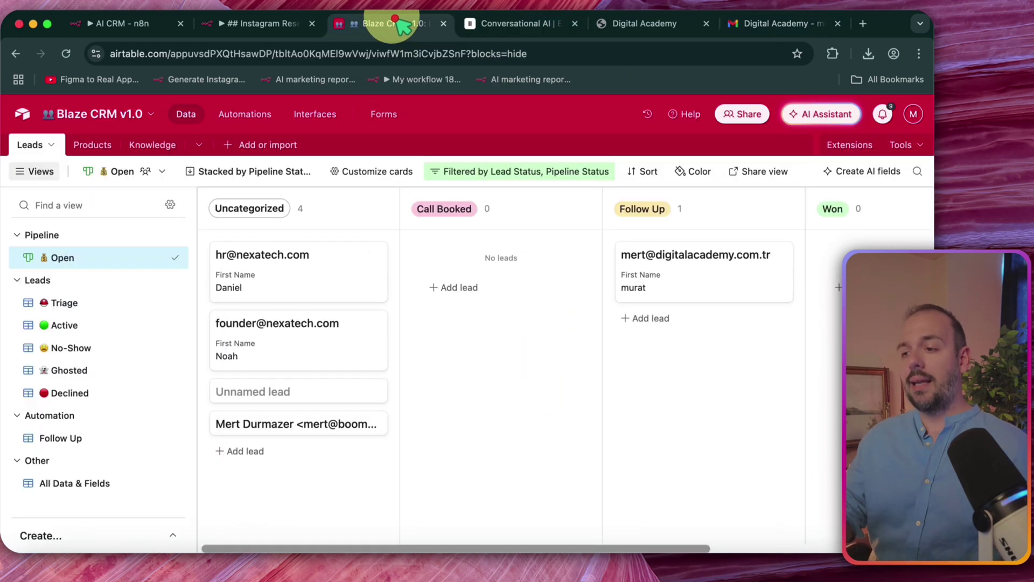
{"action": "left_click", "coordinate": [310, 424]}
{"action": "scroll", "coordinate": [327, 372], "scroll_direction": "down", "scroll_amount": 10}
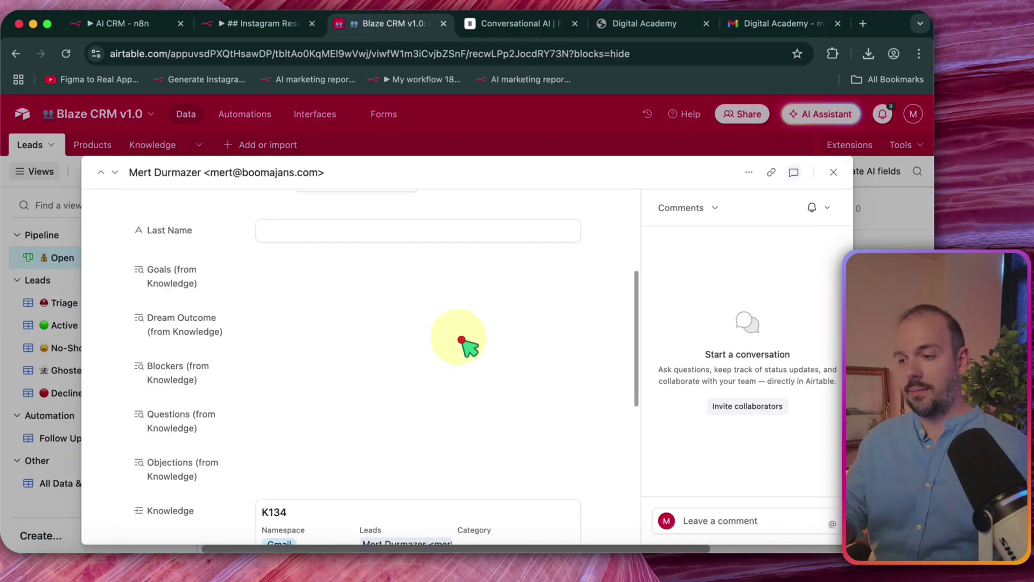
{"action": "scroll", "coordinate": [381, 346], "scroll_direction": "down", "scroll_amount": 5}
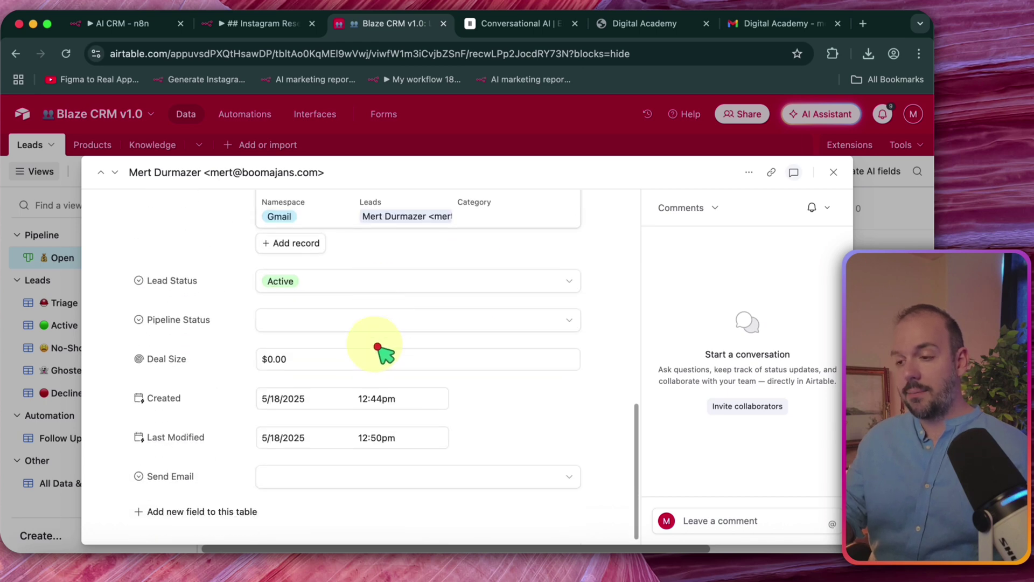
{"action": "scroll", "coordinate": [412, 276], "scroll_direction": "up", "scroll_amount": 15}
{"action": "left_click", "coordinate": [417, 270]}
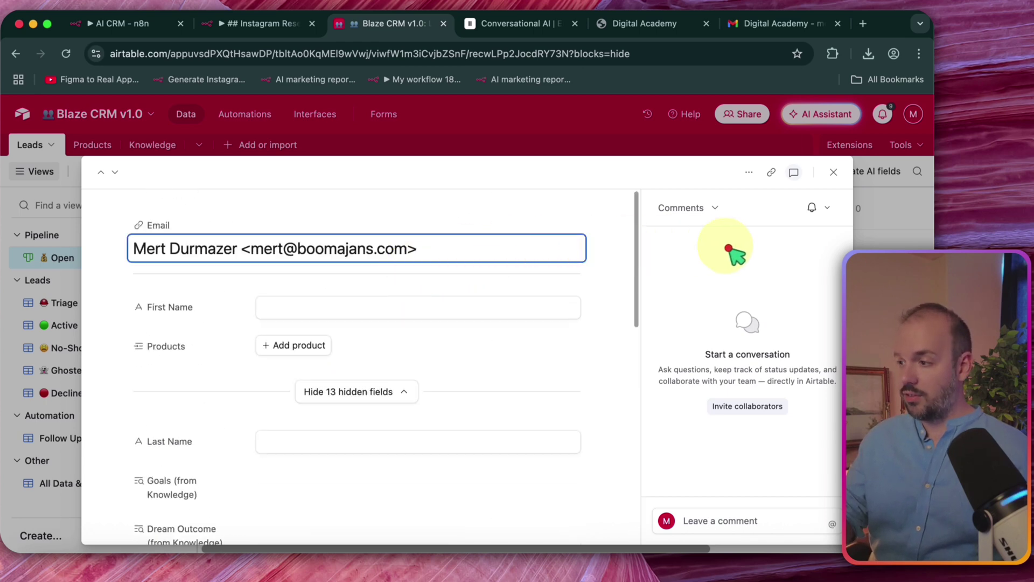
{"action": "key", "text": "Escape"}
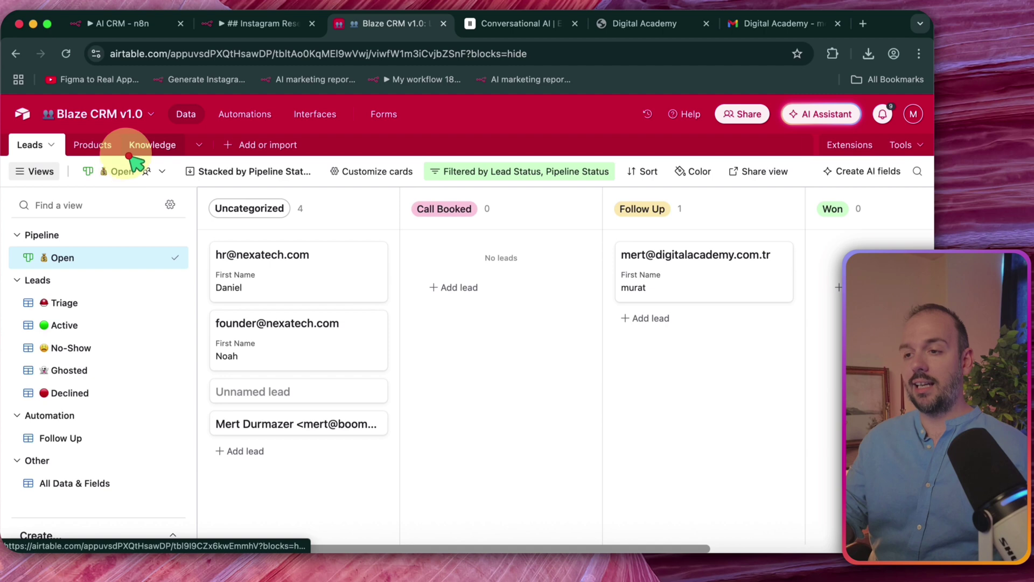
Open record K134 in the Knowledge table, review its email and reply text, and close the record.
{"action": "left_click", "coordinate": [151, 144]}
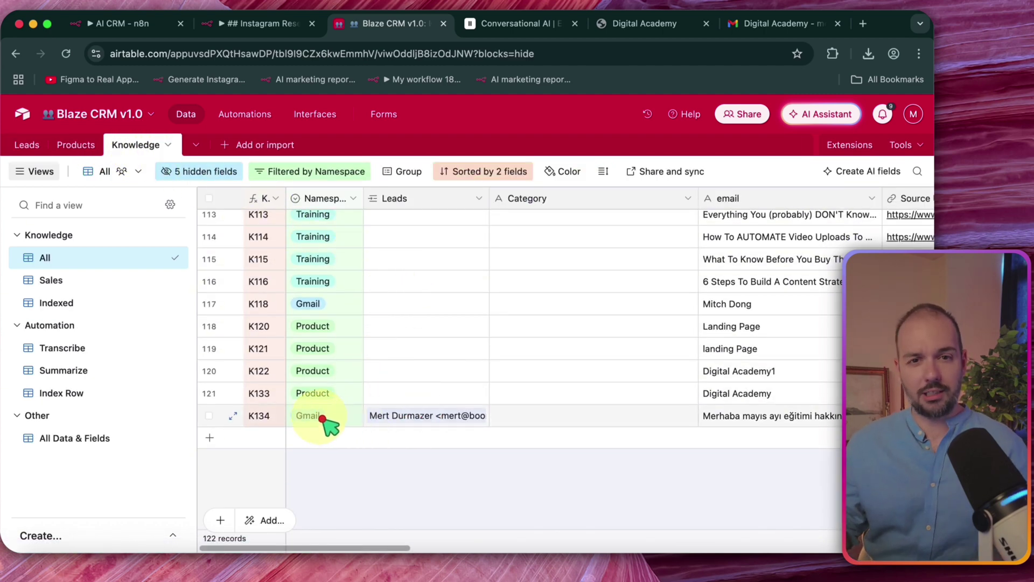
{"action": "double_click", "coordinate": [746, 419]}
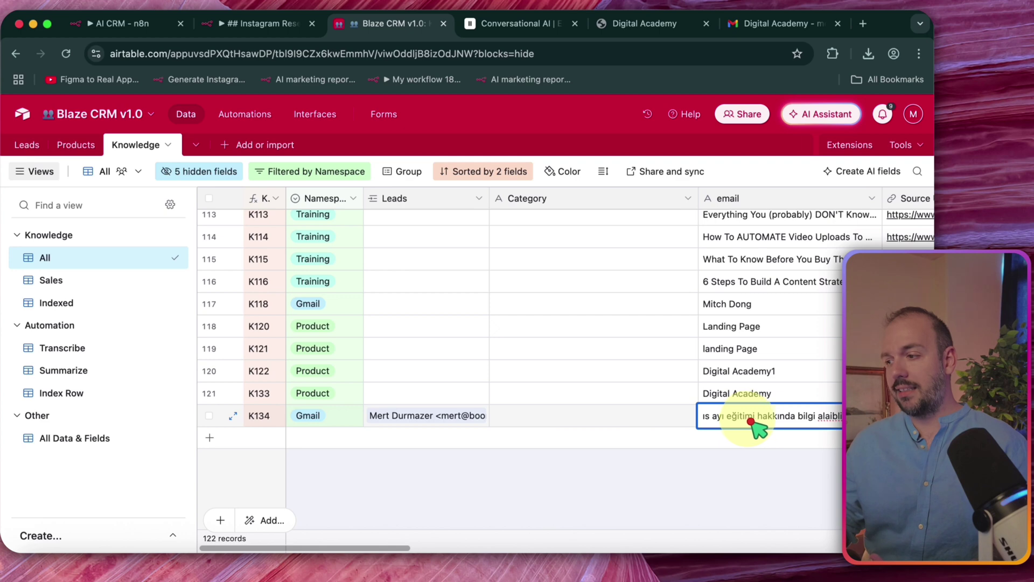
{"action": "left_click", "coordinate": [233, 415]}
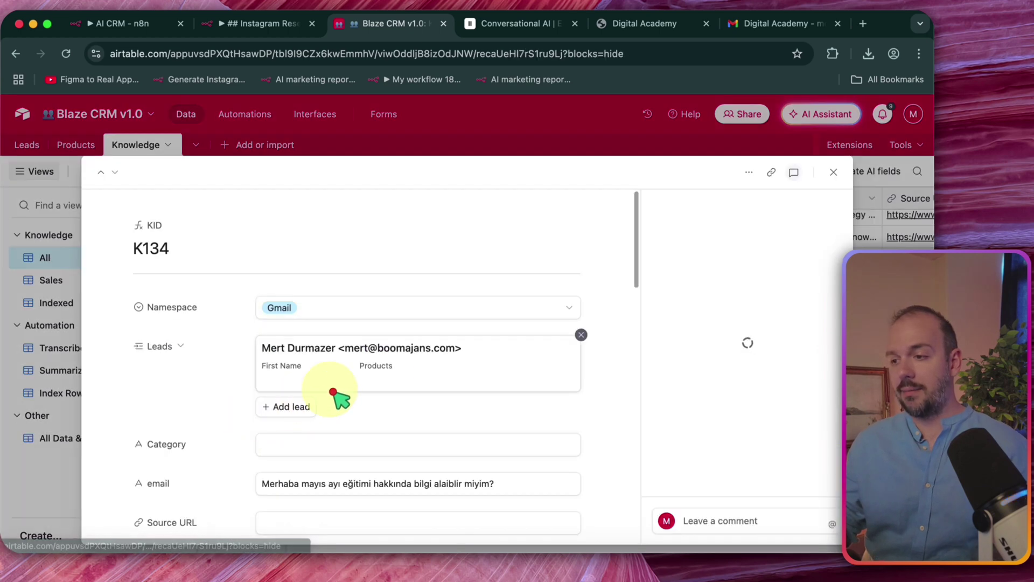
{"action": "scroll", "coordinate": [333, 392], "scroll_direction": "down", "scroll_amount": 10}
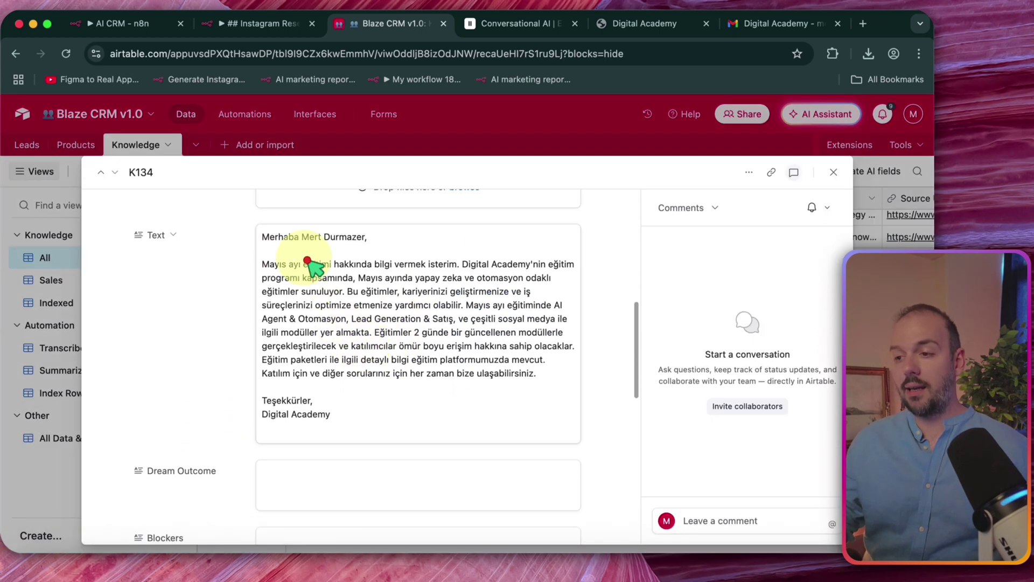
{"action": "left_click_drag", "start_coordinate": [265, 226], "coordinate": [392, 420]}
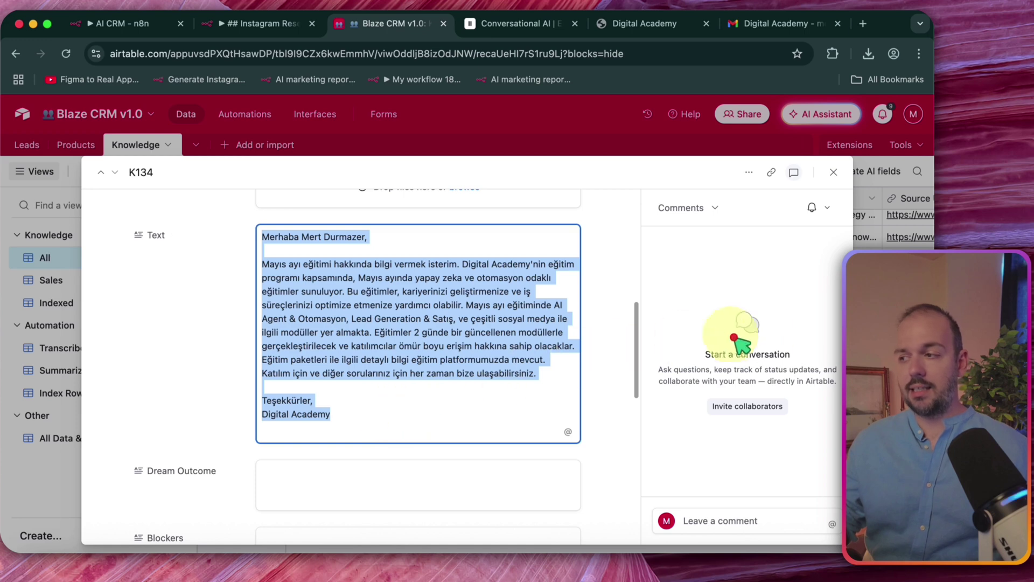
{"action": "key", "text": "Escape"}
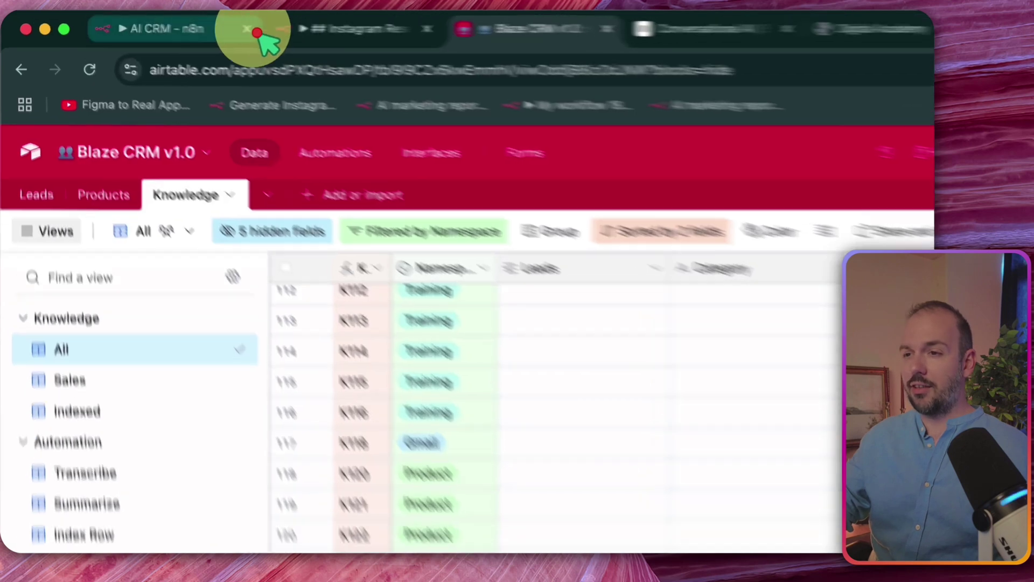
Switch to the AI CRM workflow in n8n and view the Transcribe Media, Summarize Transcription and Build Knowledge Base sections.
{"action": "left_click", "coordinate": [162, 25]}
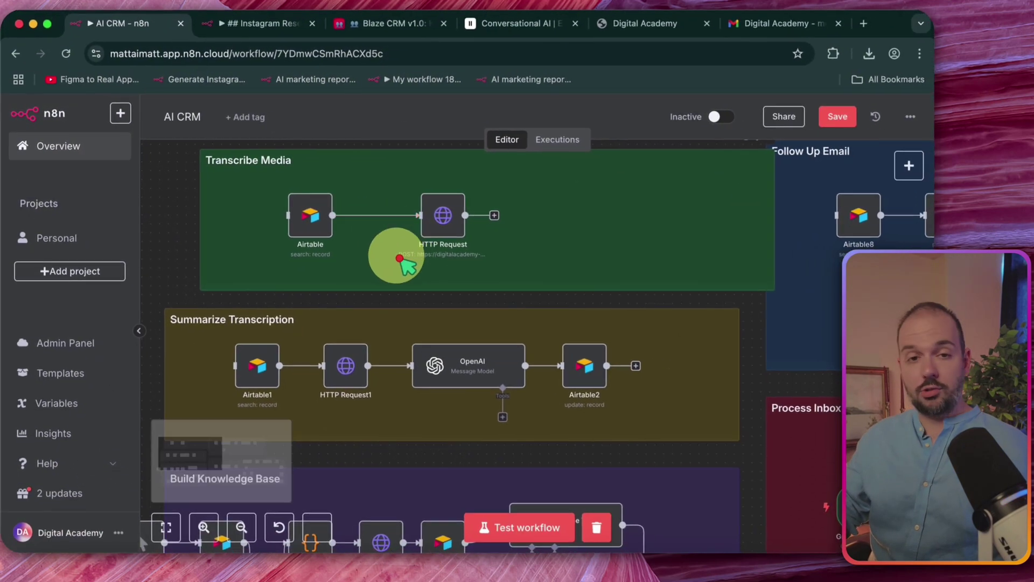
{"action": "scroll", "coordinate": [372, 310], "scroll_direction": "down", "scroll_amount": 2}
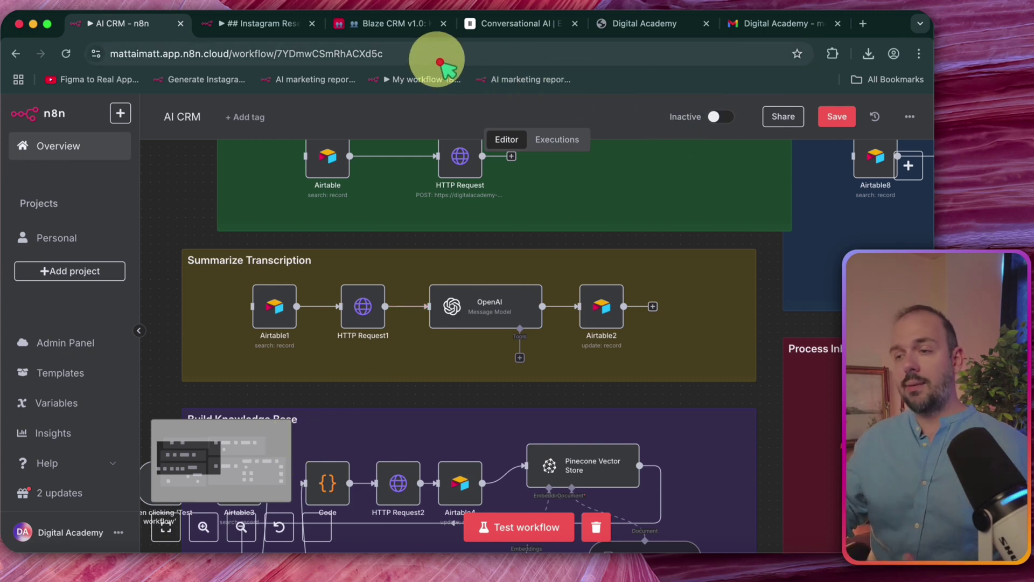
{"action": "scroll", "coordinate": [462, 300], "scroll_direction": "down", "scroll_amount": 3}
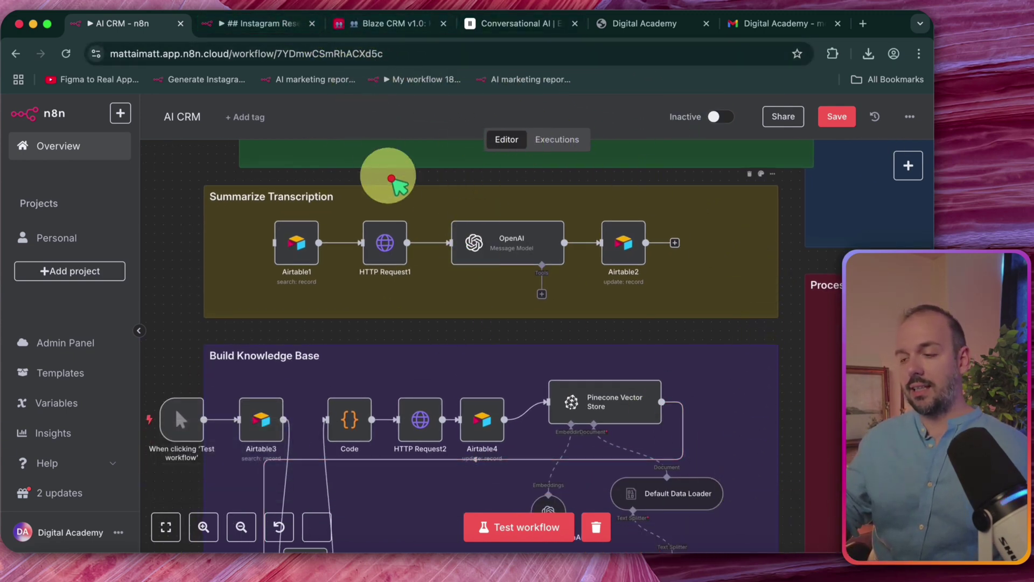
Return to the Knowledge table in Airtable and look over its Source URL, Text File and Text columns.
{"action": "left_click", "coordinate": [410, 23]}
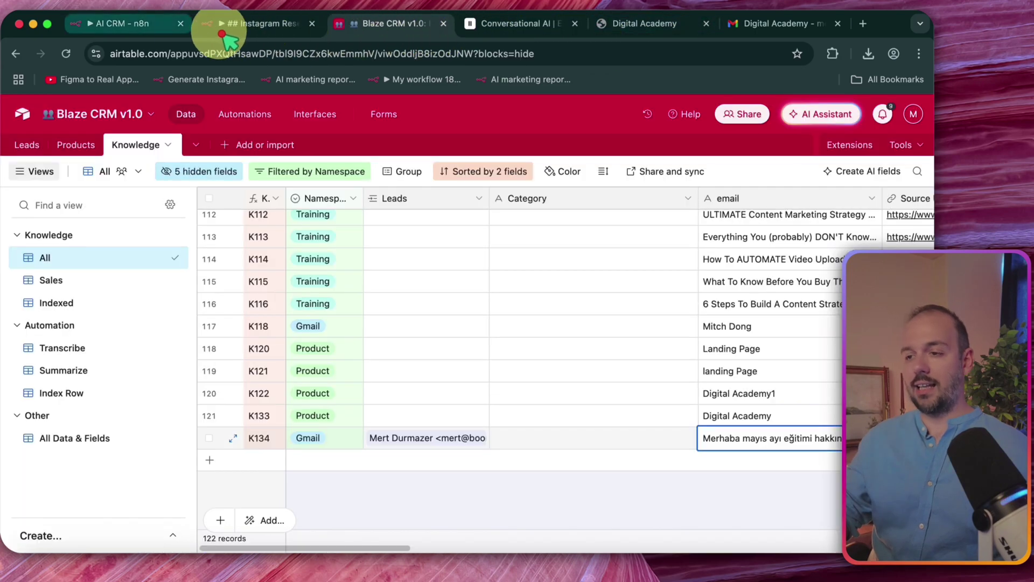
{"action": "scroll", "coordinate": [538, 266], "scroll_direction": "right", "scroll_amount": 10}
{"action": "scroll", "coordinate": [439, 273], "scroll_direction": "up", "scroll_amount": 4}
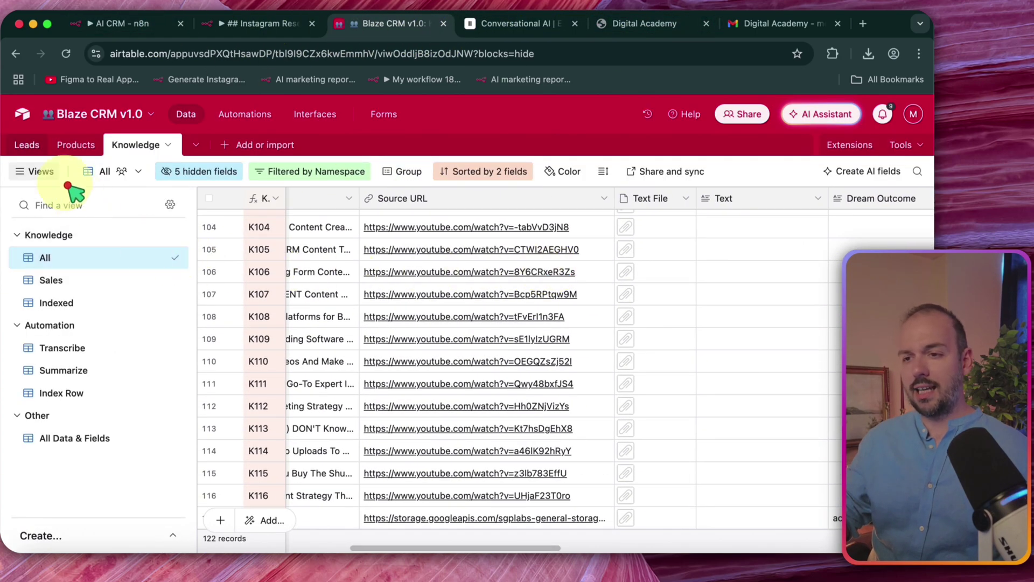
Review the Leads table in its Active view and in its Follow Up automation view, including the Pipeline Status column.
{"action": "left_click", "coordinate": [26, 144]}
{"action": "left_click", "coordinate": [113, 325]}
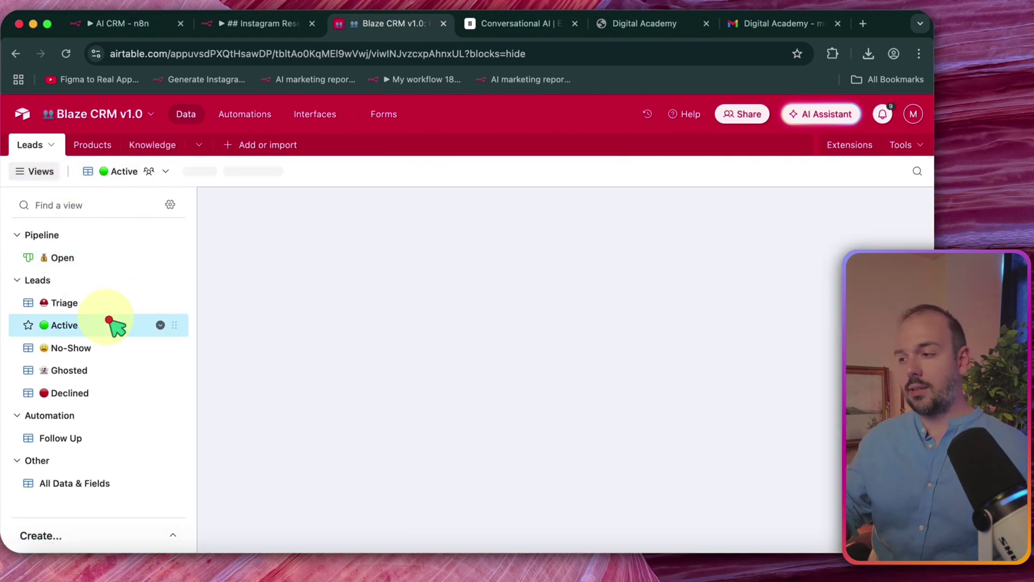
{"action": "scroll", "coordinate": [700, 248], "scroll_direction": "right", "scroll_amount": 5}
{"action": "scroll", "coordinate": [722, 264], "scroll_direction": "left", "scroll_amount": 5}
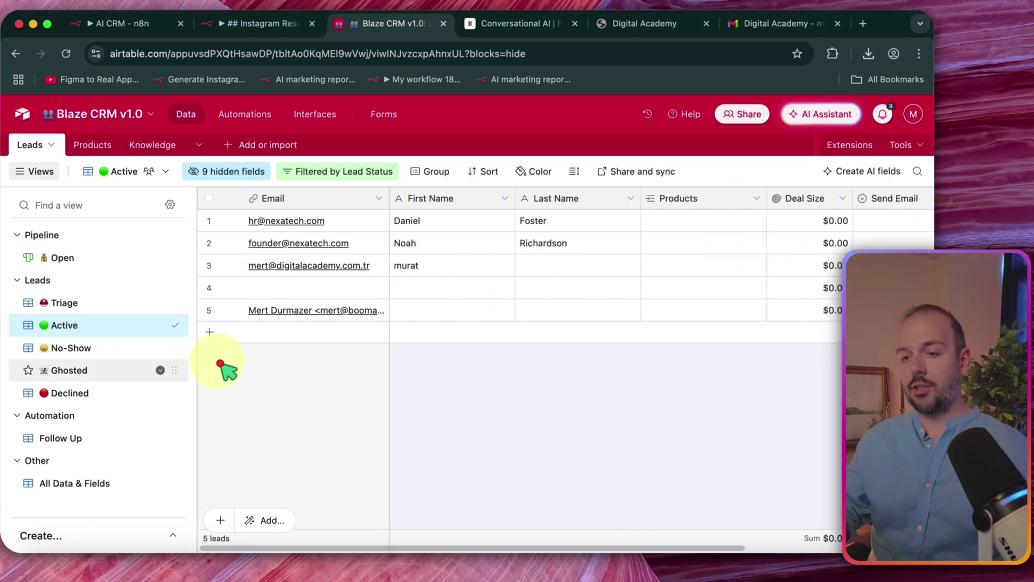
{"action": "left_click", "coordinate": [124, 437]}
{"action": "scroll", "coordinate": [620, 242], "scroll_direction": "right", "scroll_amount": 5}
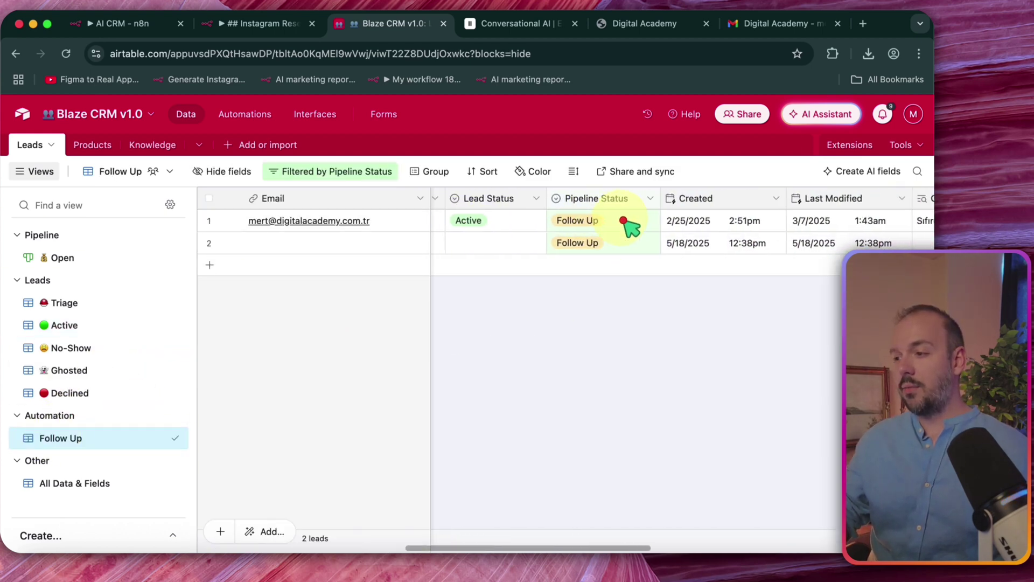
Look over the Goals, Objections, Questions, Blockers, Dream Outcome and Send Email columns in the Follow Up view of the Leads table.
{"action": "scroll", "coordinate": [636, 226], "scroll_direction": "right", "scroll_amount": 8}
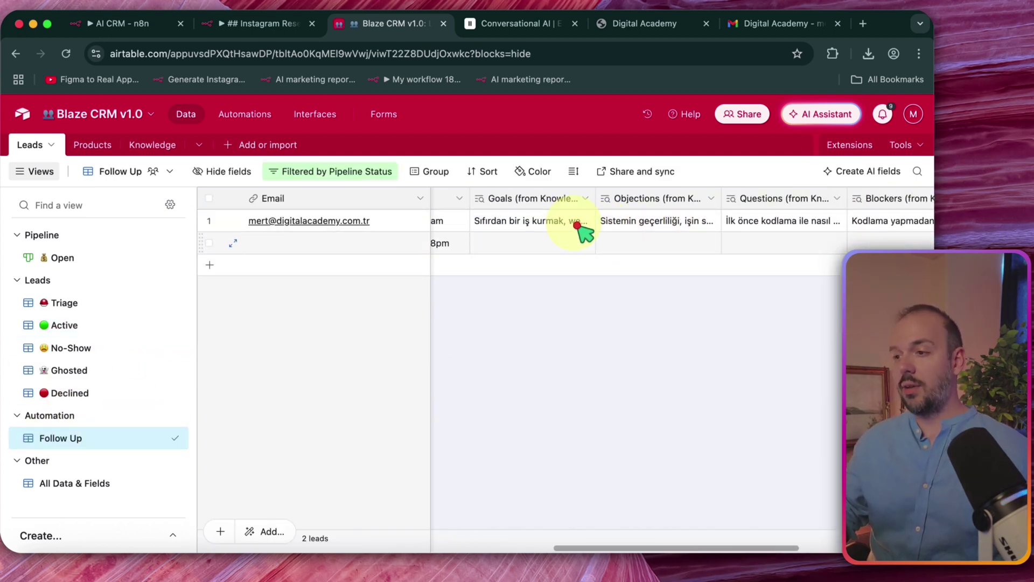
{"action": "scroll", "coordinate": [703, 229], "scroll_direction": "right", "scroll_amount": 2}
{"action": "scroll", "coordinate": [706, 229], "scroll_direction": "right", "scroll_amount": 4}
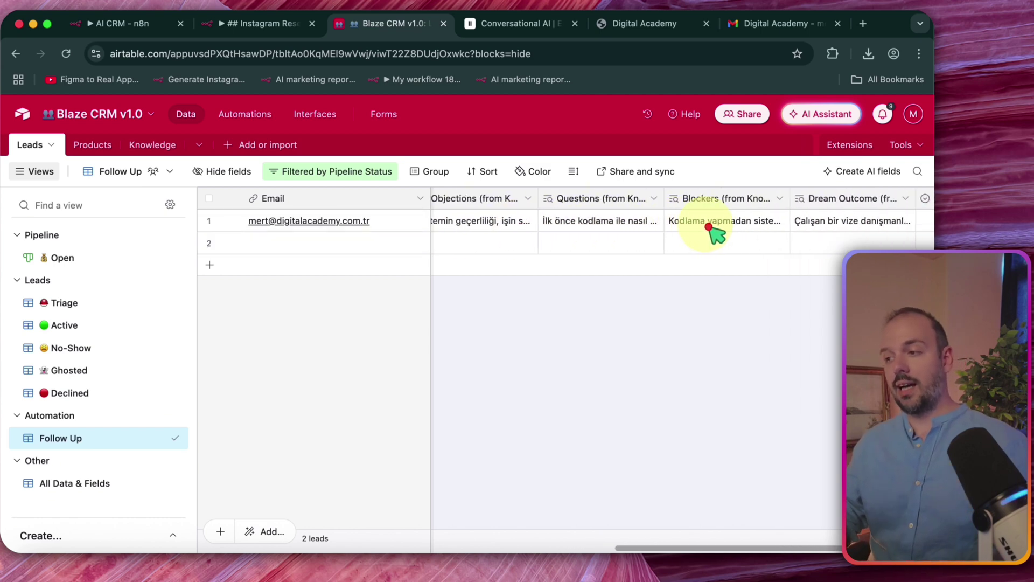
{"action": "scroll", "coordinate": [668, 229], "scroll_direction": "right", "scroll_amount": 2}
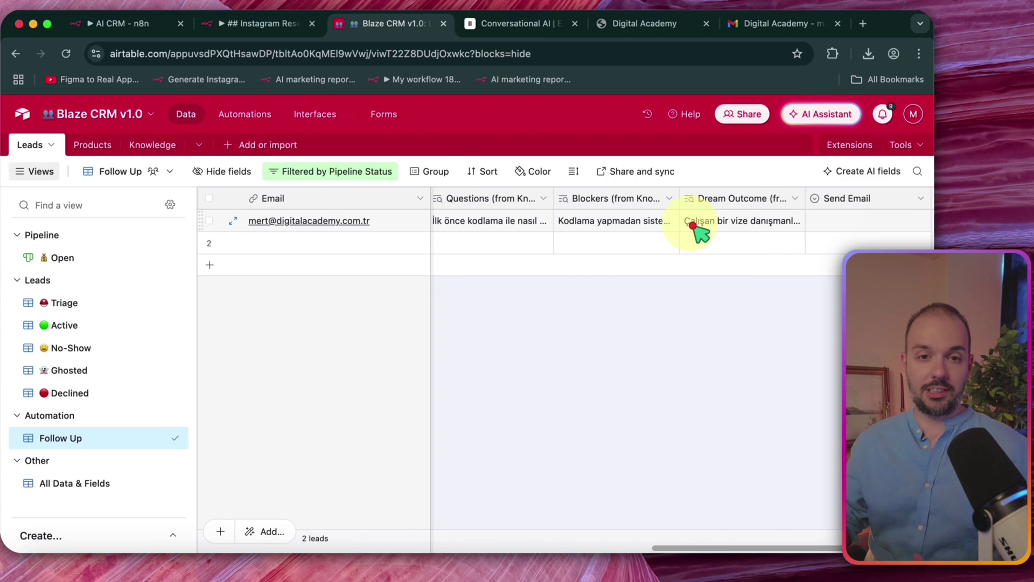
{"action": "scroll", "coordinate": [539, 246], "scroll_direction": "left", "scroll_amount": 10}
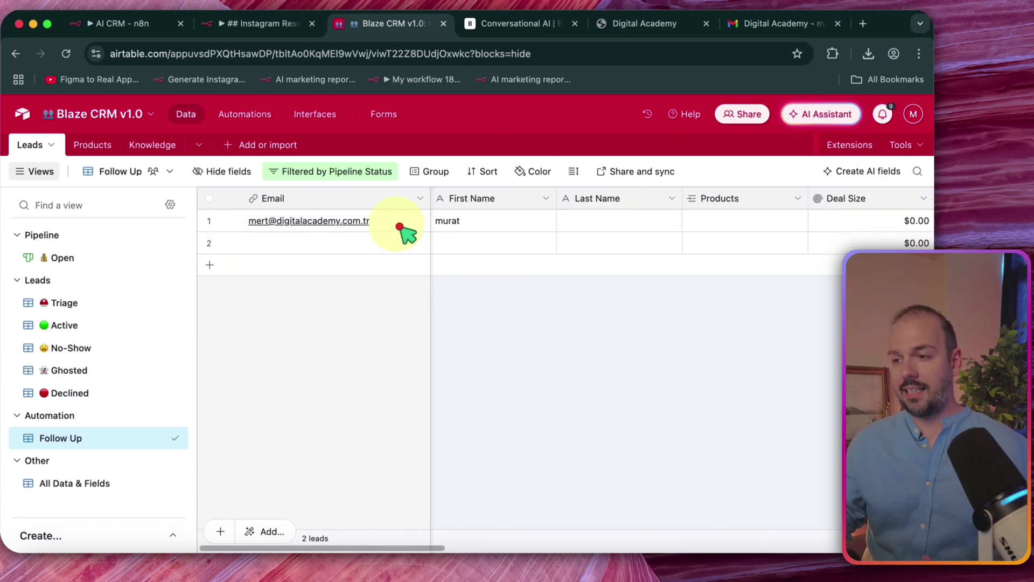
Expand the first lead in the Follow Up view, review its knowledge fields down to Send Email, and close the record.
{"action": "left_click", "coordinate": [233, 221]}
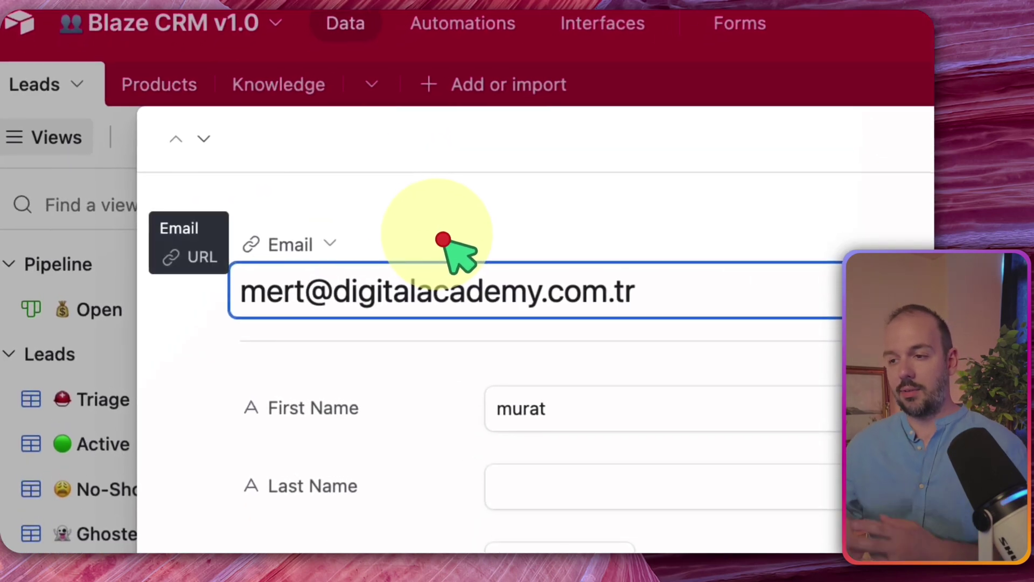
{"action": "scroll", "coordinate": [474, 386], "scroll_direction": "down", "scroll_amount": 10}
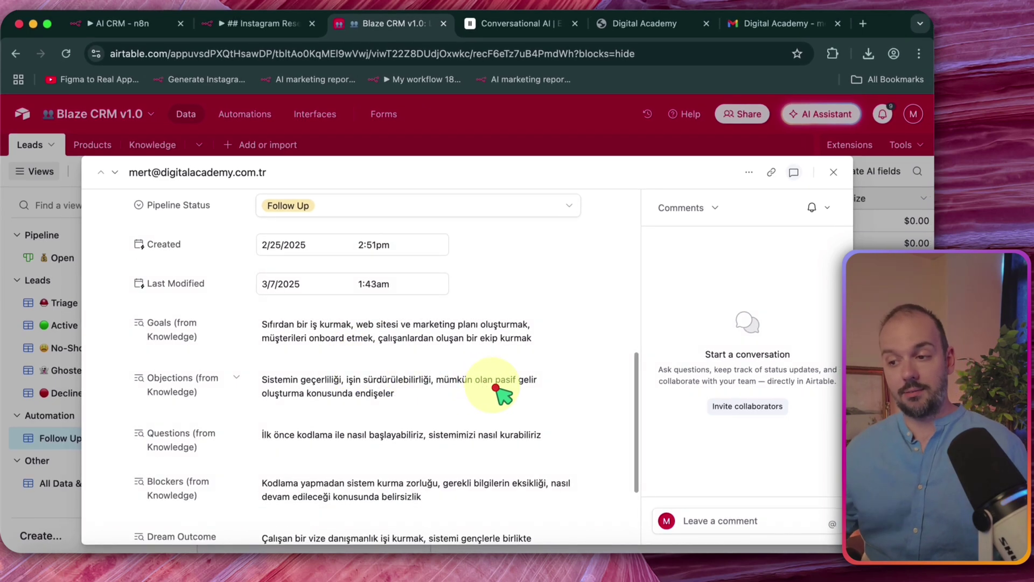
{"action": "scroll", "coordinate": [496, 387], "scroll_direction": "down", "scroll_amount": 3}
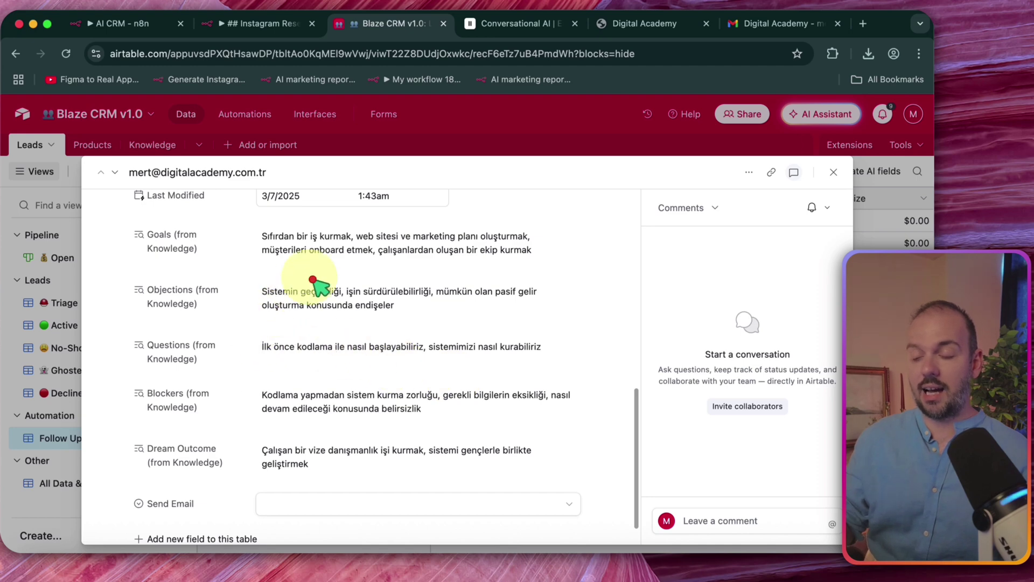
{"action": "scroll", "coordinate": [323, 270], "scroll_direction": "down", "scroll_amount": 1}
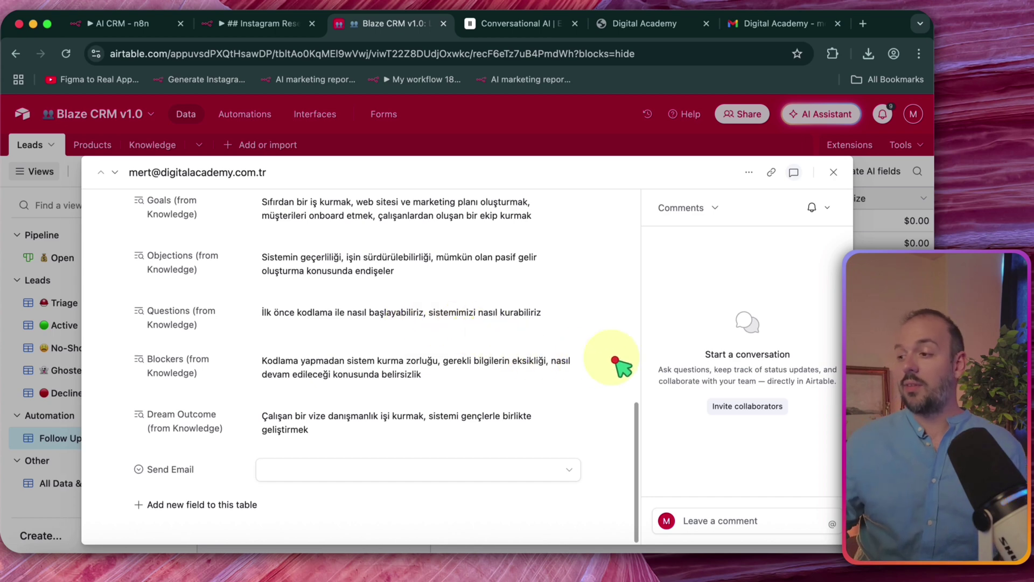
{"action": "key", "text": "Escape"}
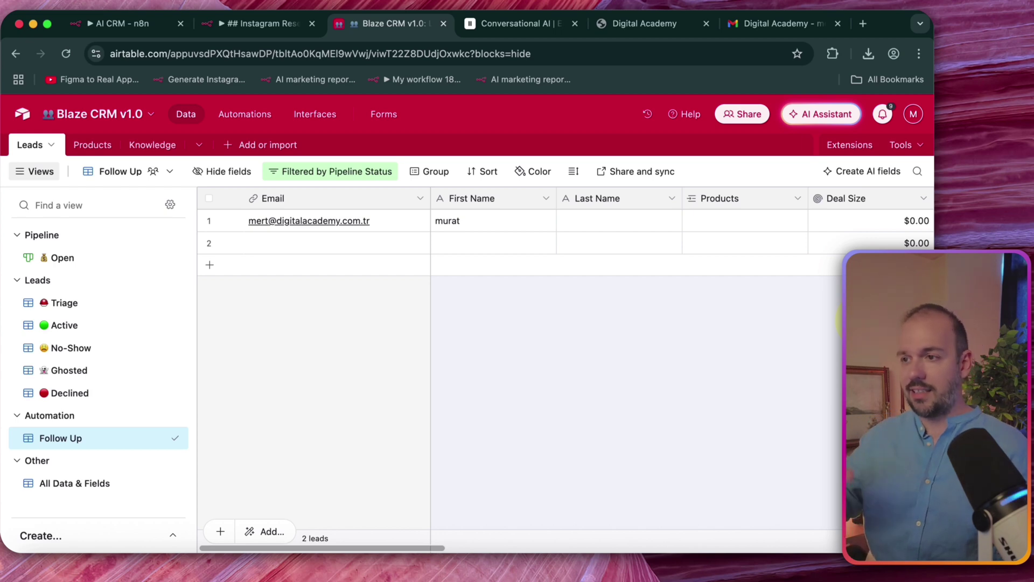
{"action": "scroll", "coordinate": [838, 221], "scroll_direction": "right", "scroll_amount": 10}
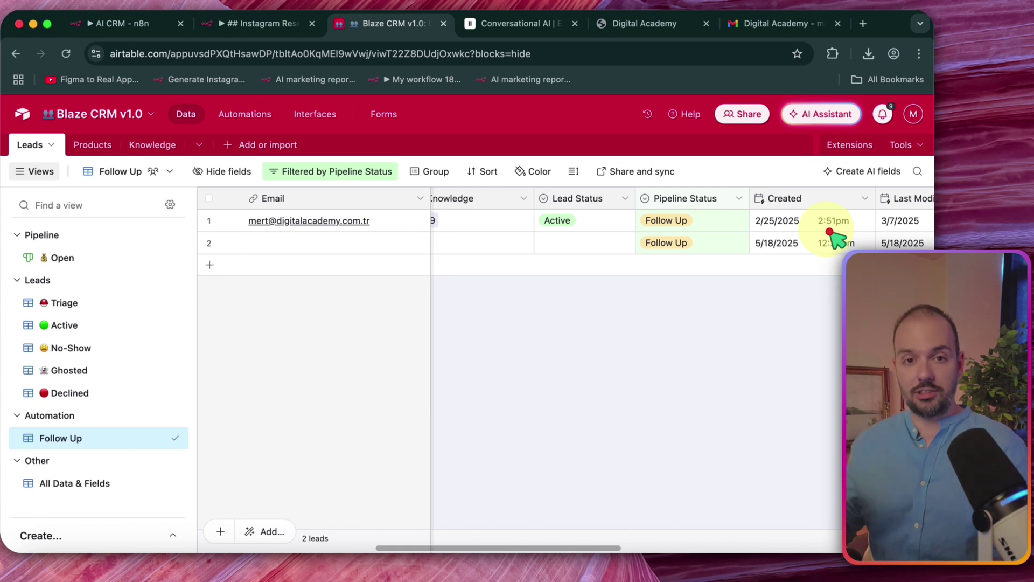
Switch to the AI CRM workflow in n8n and view the whole Build Knowledge Base section.
{"action": "left_click", "coordinate": [135, 23]}
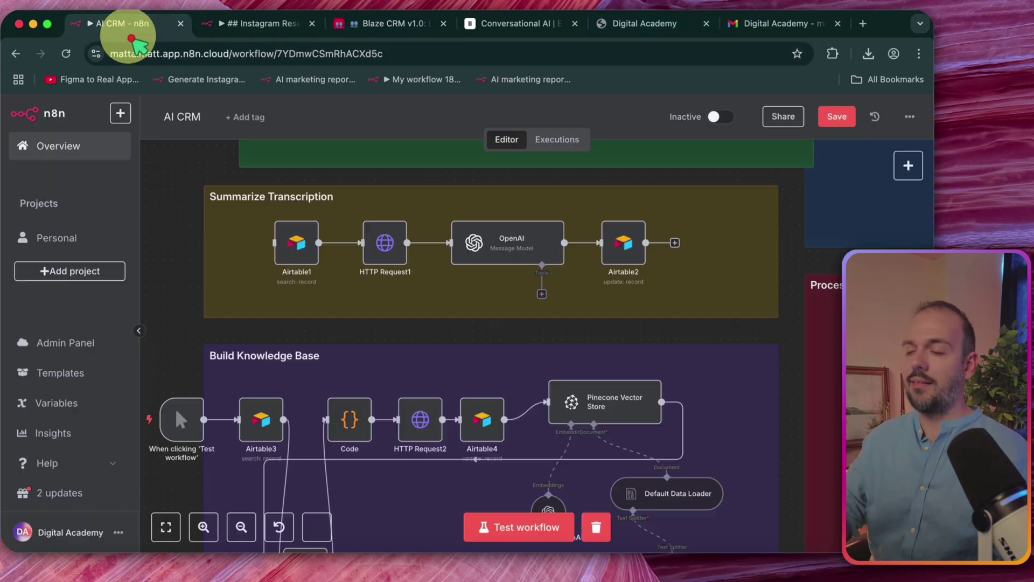
{"action": "scroll", "coordinate": [379, 243], "scroll_direction": "down", "scroll_amount": 5}
{"action": "scroll", "coordinate": [380, 242], "scroll_direction": "left", "scroll_amount": 2}
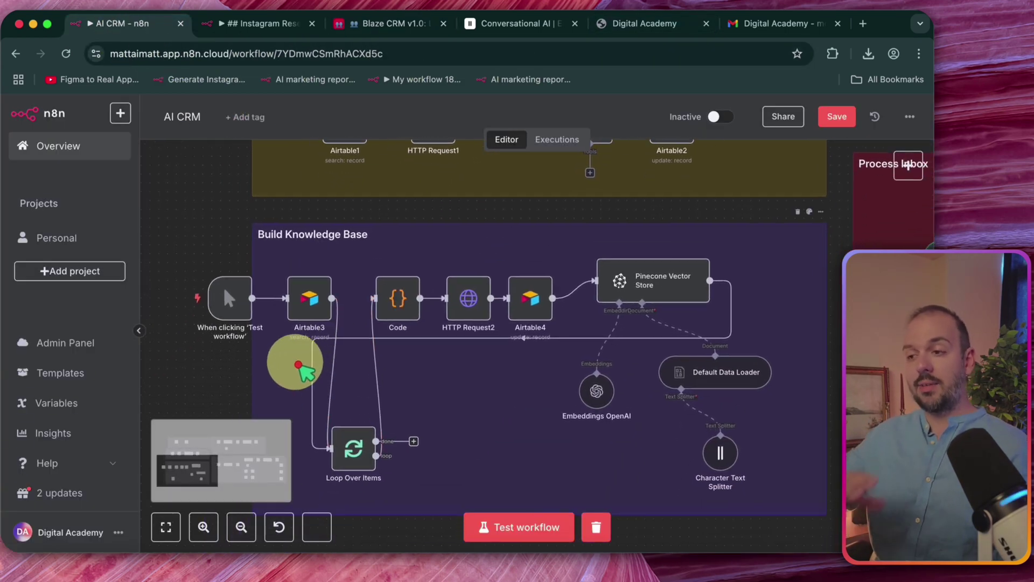
Return to Airtable, open the Knowledge table, and locate the Text File field of record K133.
{"action": "left_click", "coordinate": [377, 23]}
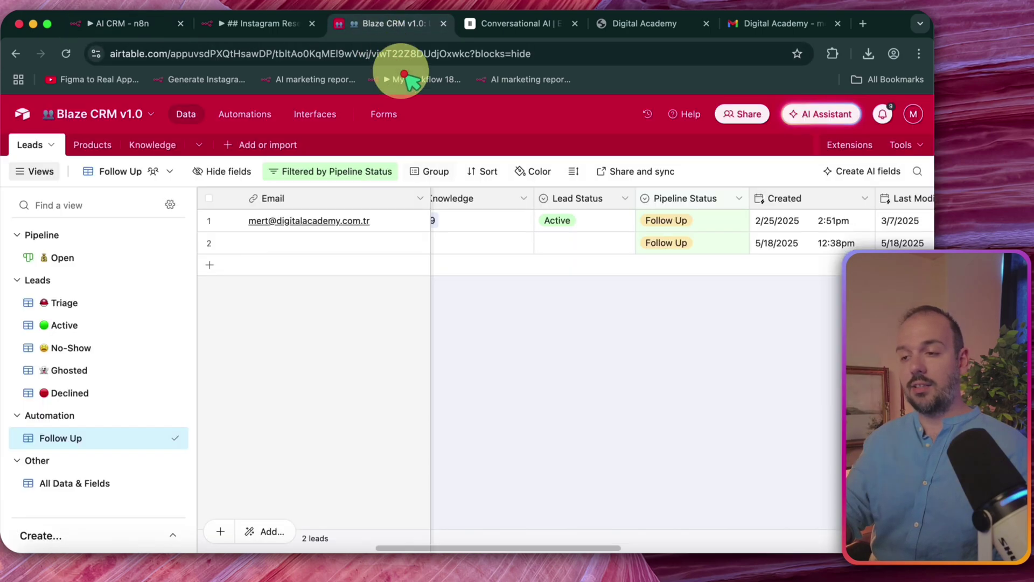
{"action": "left_click", "coordinate": [138, 147]}
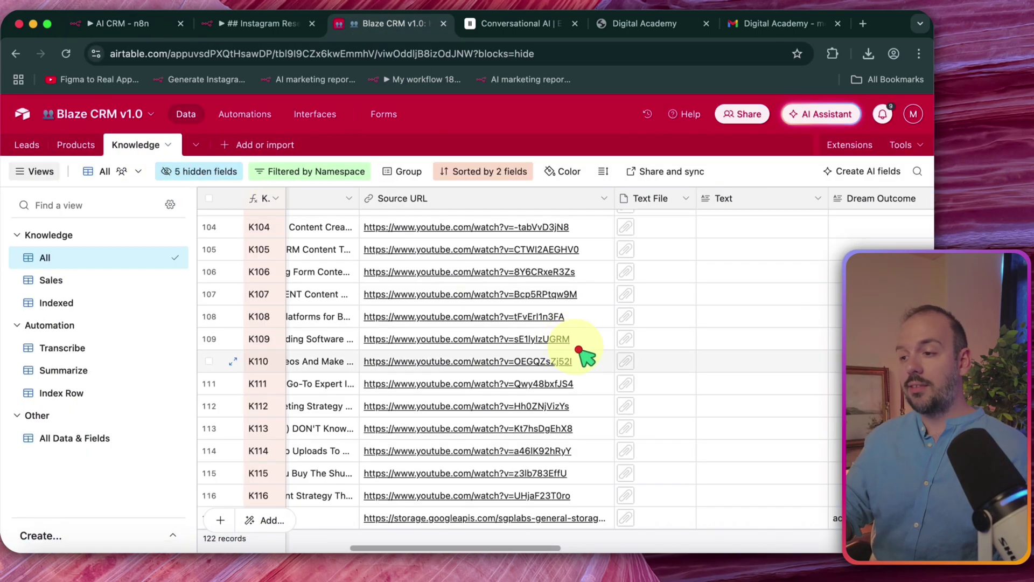
{"action": "scroll", "coordinate": [604, 361], "scroll_direction": "left", "scroll_amount": 5}
{"action": "scroll", "coordinate": [606, 361], "scroll_direction": "down", "scroll_amount": 4}
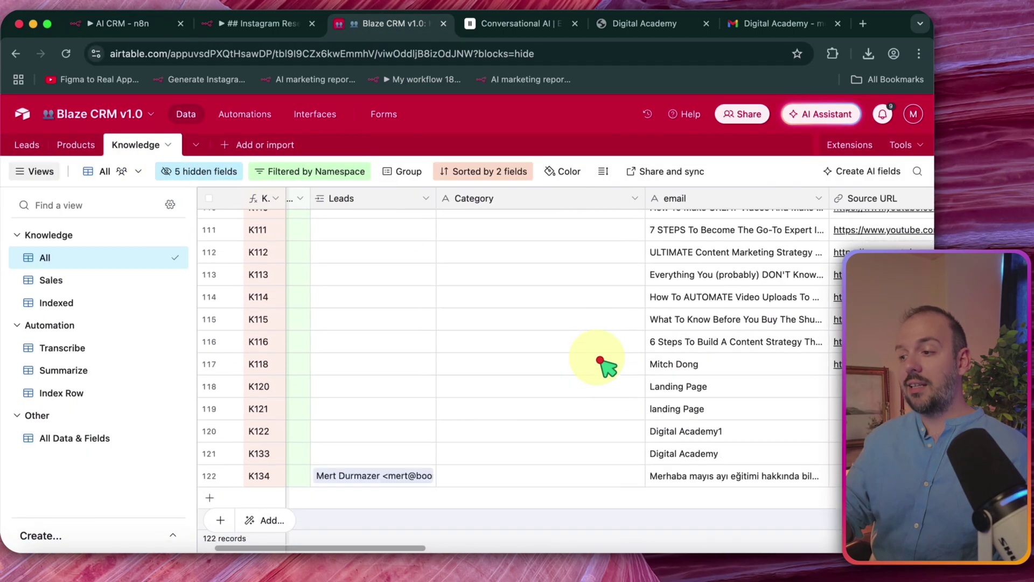
{"action": "left_click", "coordinate": [716, 399]}
{"action": "scroll", "coordinate": [723, 399], "scroll_direction": "right", "scroll_amount": 8}
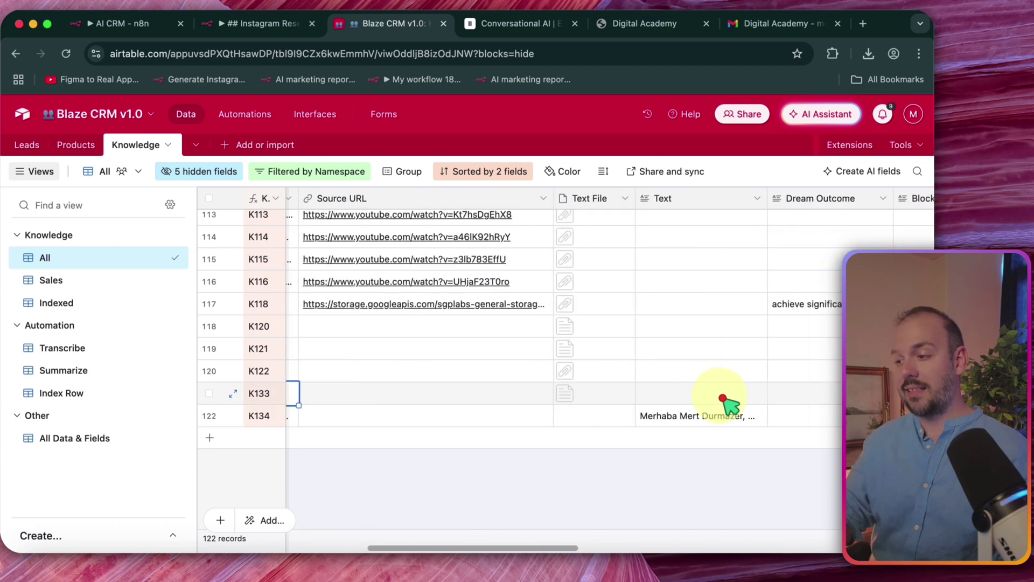
Preview the text file attached to record K133, read through its contents, and close the preview.
{"action": "left_click", "coordinate": [587, 397]}
{"action": "left_click", "coordinate": [591, 396]}
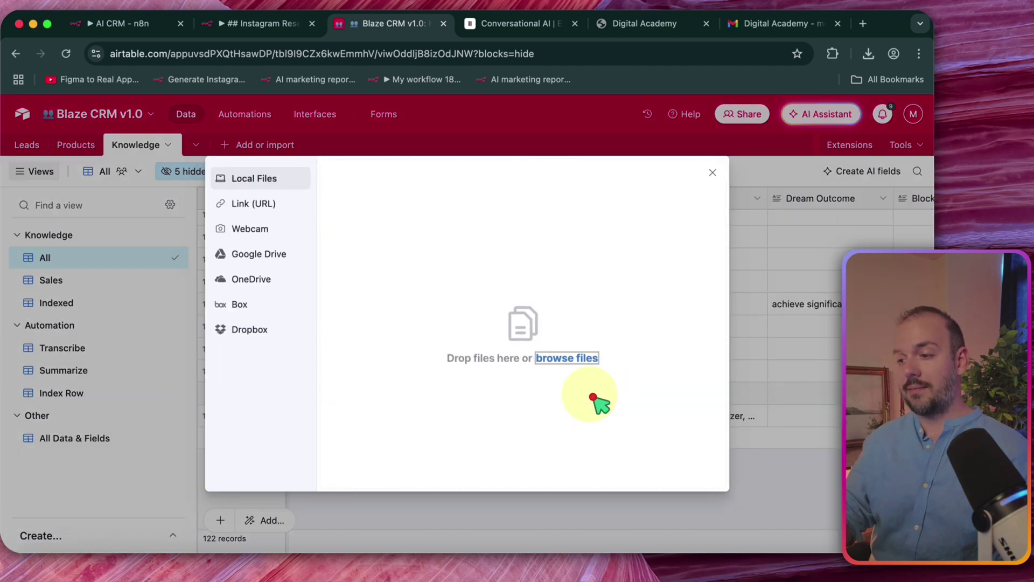
{"action": "left_click", "coordinate": [765, 299]}
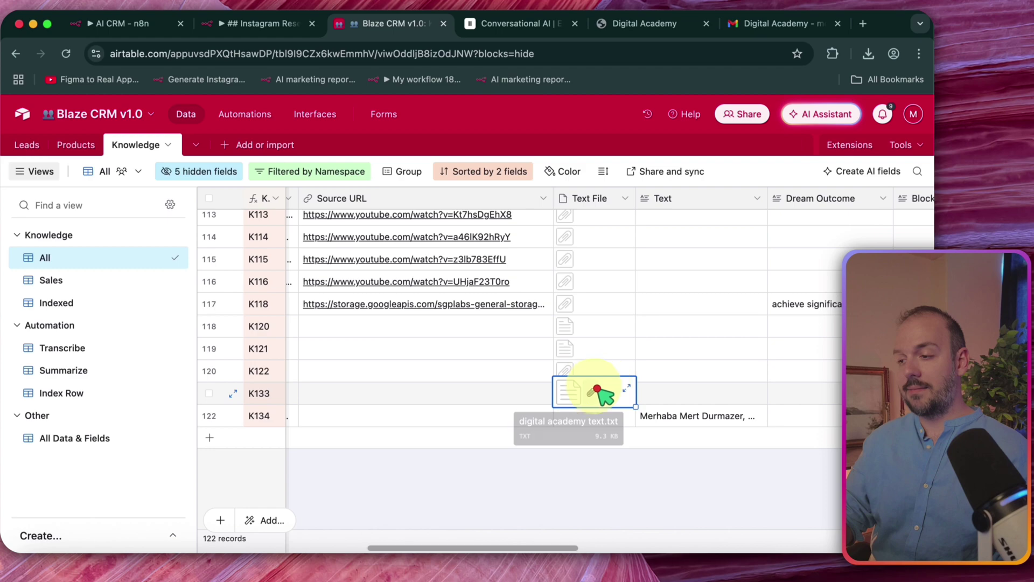
{"action": "left_click", "coordinate": [574, 395]}
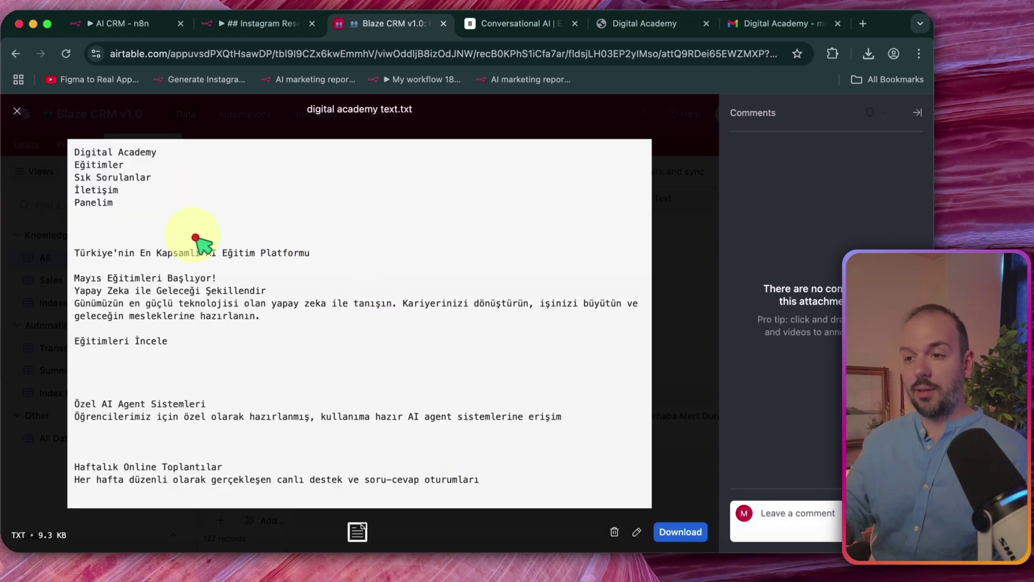
{"action": "scroll", "coordinate": [207, 258], "scroll_direction": "down", "scroll_amount": 20}
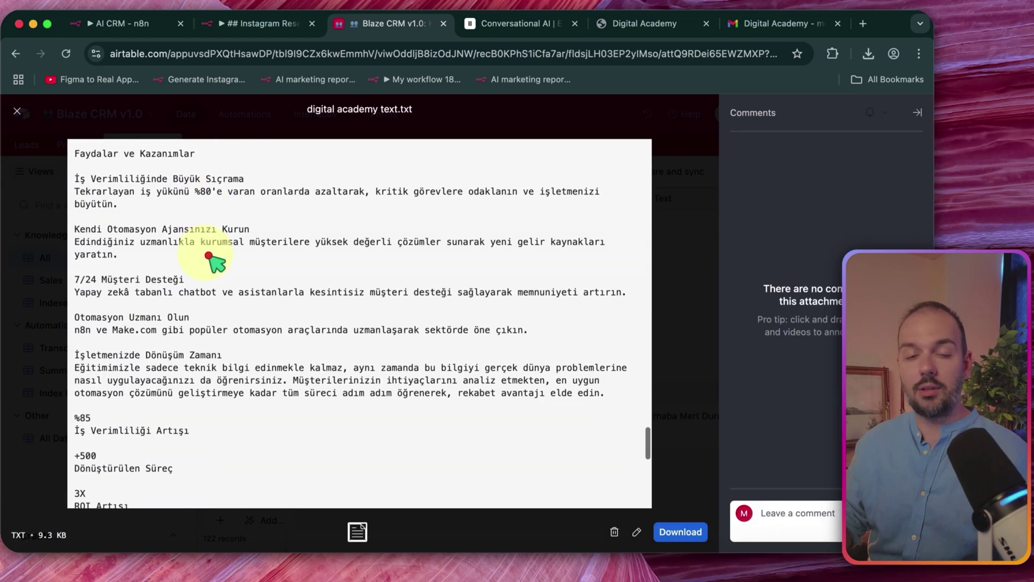
{"action": "scroll", "coordinate": [210, 257], "scroll_direction": "down", "scroll_amount": 20}
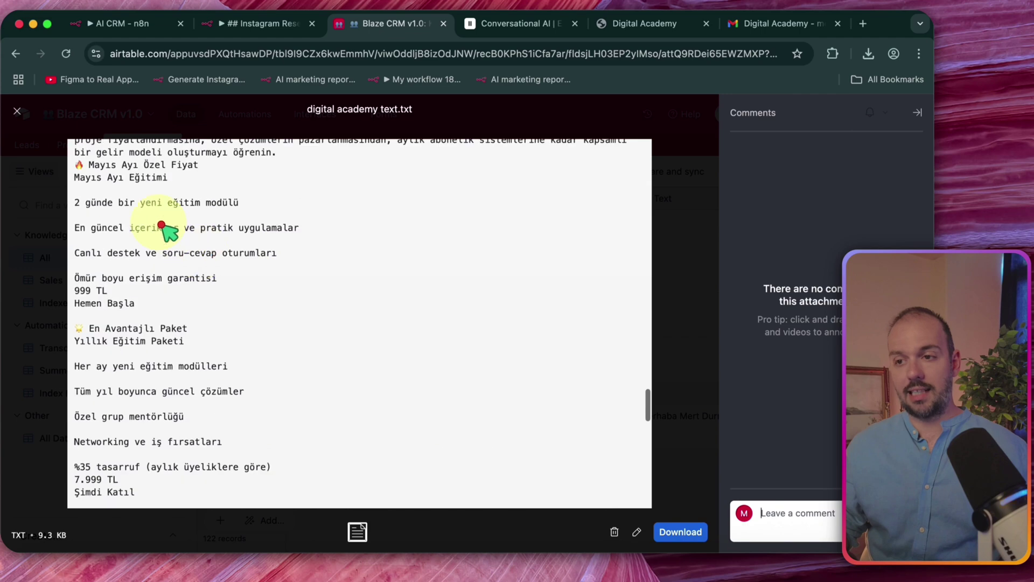
{"action": "left_click", "coordinate": [17, 111]}
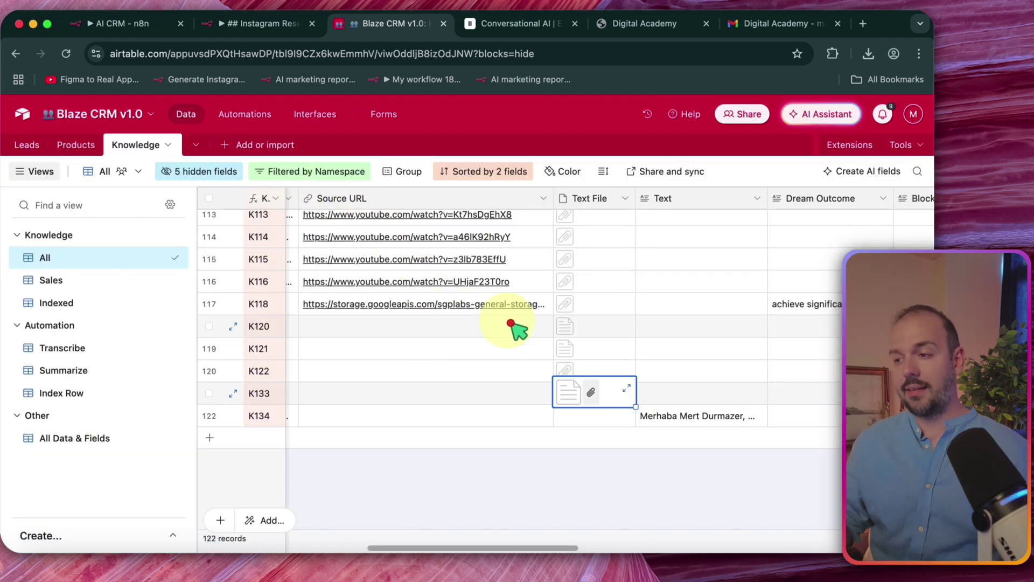
Look through the Namespace values of the records in the Knowledge table.
{"action": "scroll", "coordinate": [512, 329], "scroll_direction": "up", "scroll_amount": 3}
{"action": "scroll", "coordinate": [512, 329], "scroll_direction": "left", "scroll_amount": 10}
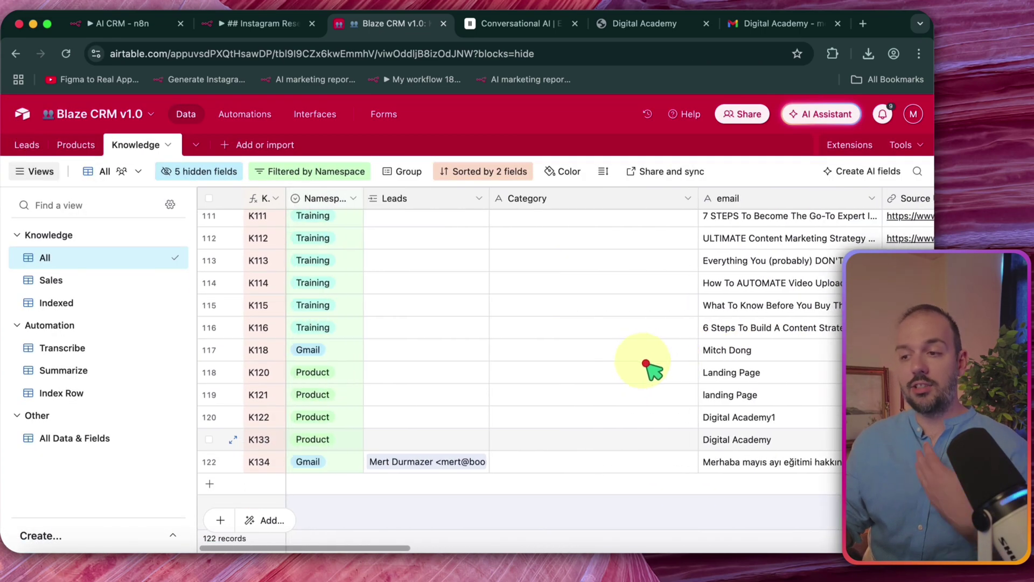
{"action": "scroll", "coordinate": [647, 364], "scroll_direction": "up", "scroll_amount": 20}
{"action": "scroll", "coordinate": [646, 364], "scroll_direction": "down", "scroll_amount": 20}
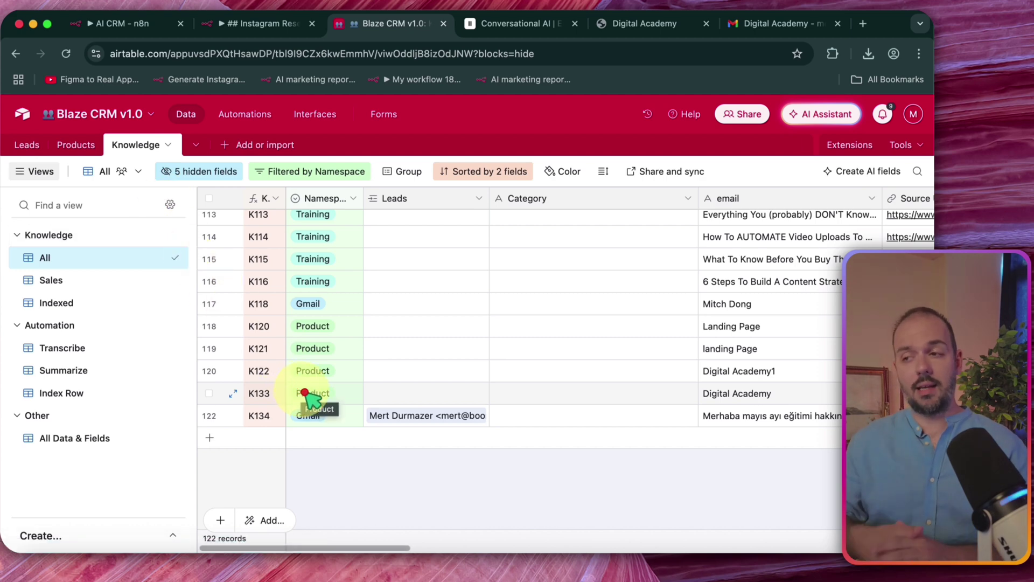
Switch to n8n, open the Gmail Trigger node in the Process Inbox section, inspect its settings and output, and close it.
{"action": "left_click", "coordinate": [135, 24]}
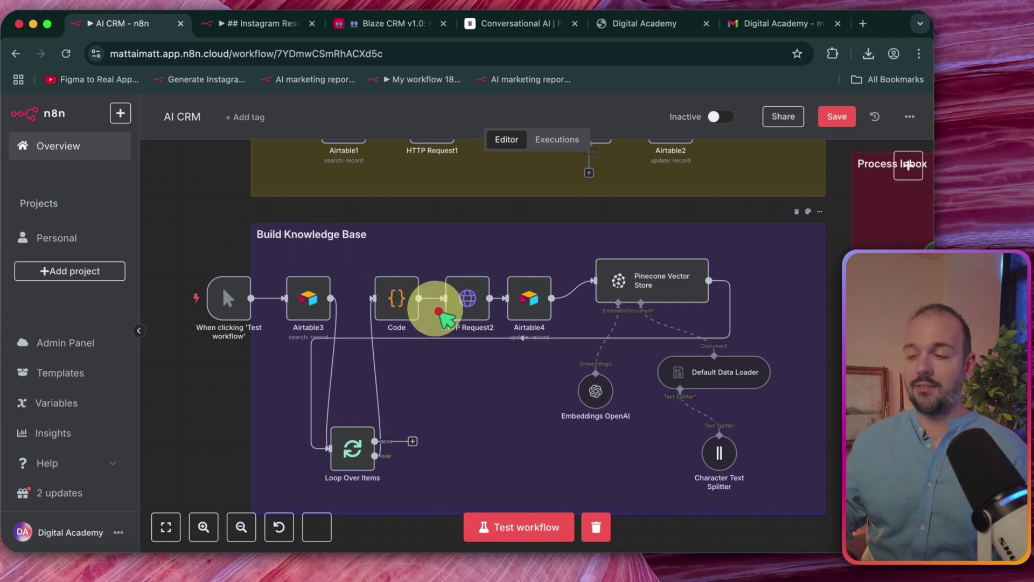
{"action": "scroll", "coordinate": [520, 351], "scroll_direction": "down", "scroll_amount": 5}
{"action": "scroll", "coordinate": [529, 354], "scroll_direction": "up", "scroll_amount": 2}
{"action": "scroll", "coordinate": [471, 302], "scroll_direction": "up", "scroll_amount": 4}
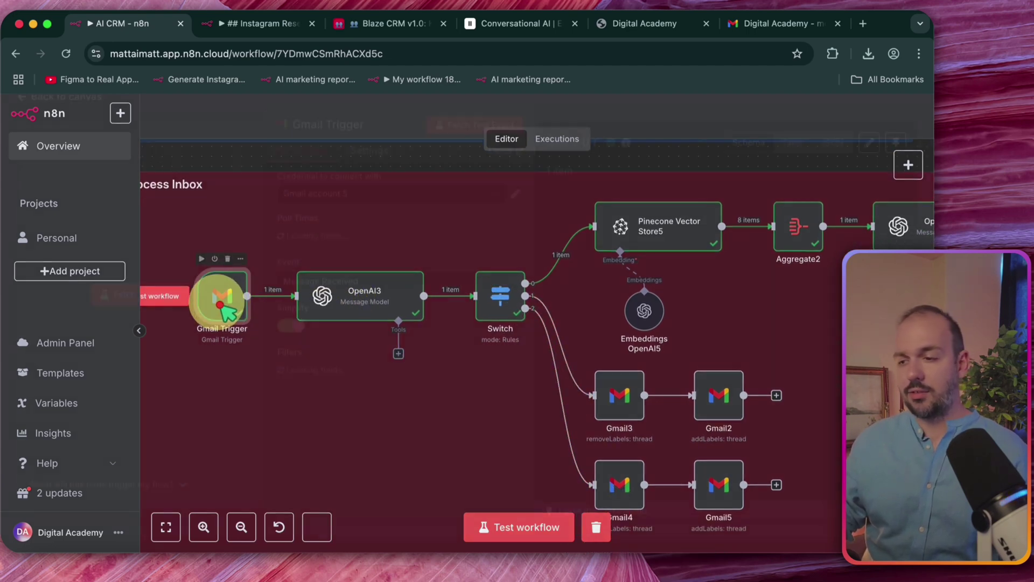
{"action": "double_click", "coordinate": [221, 298]}
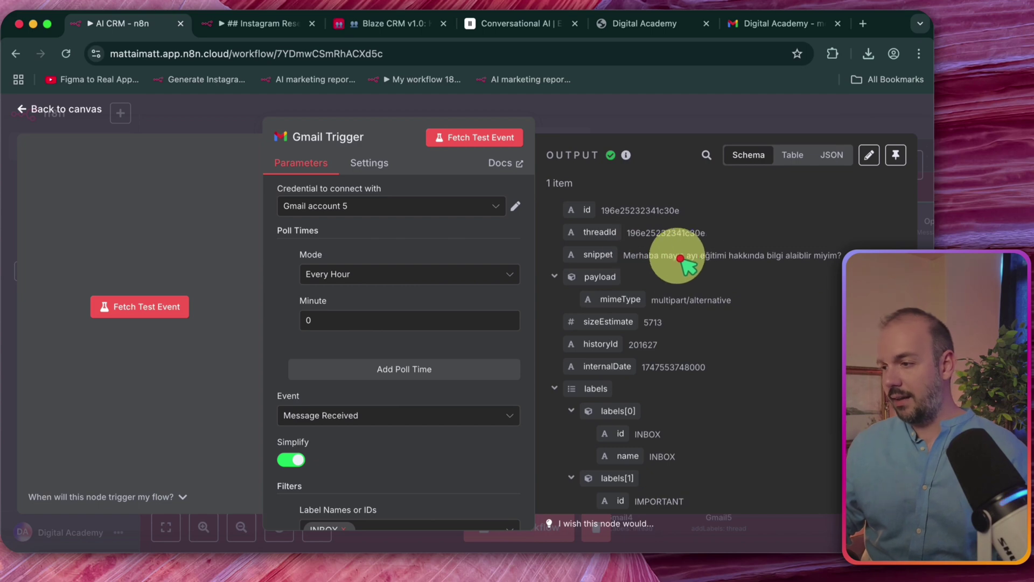
{"action": "left_click", "coordinate": [926, 216]}
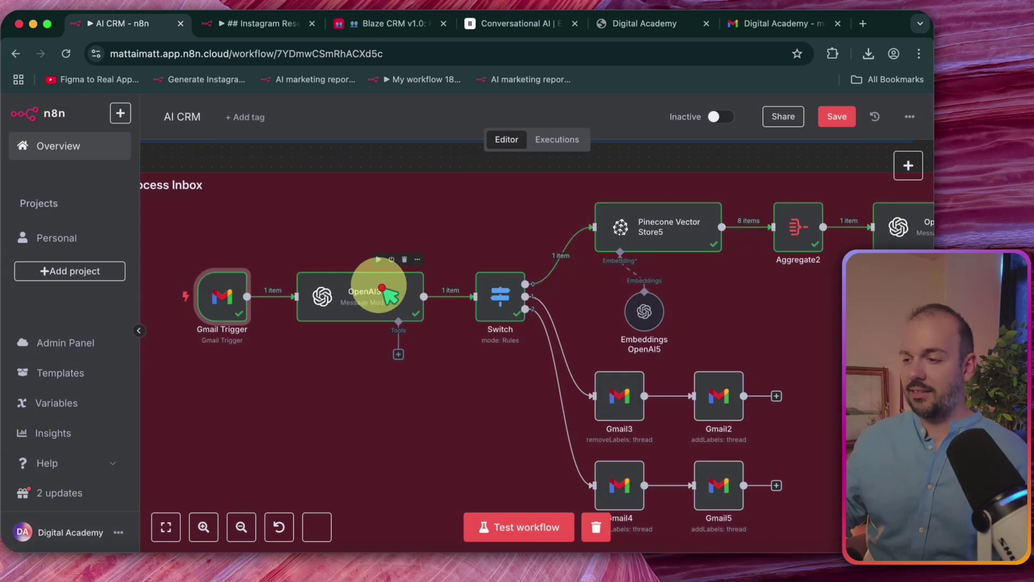
Open the Switch node, review its routing rules for Product Question, Sales Pitch and Other, and return to the canvas.
{"action": "scroll", "coordinate": [345, 377], "scroll_direction": "right", "scroll_amount": 3}
{"action": "double_click", "coordinate": [436, 300]}
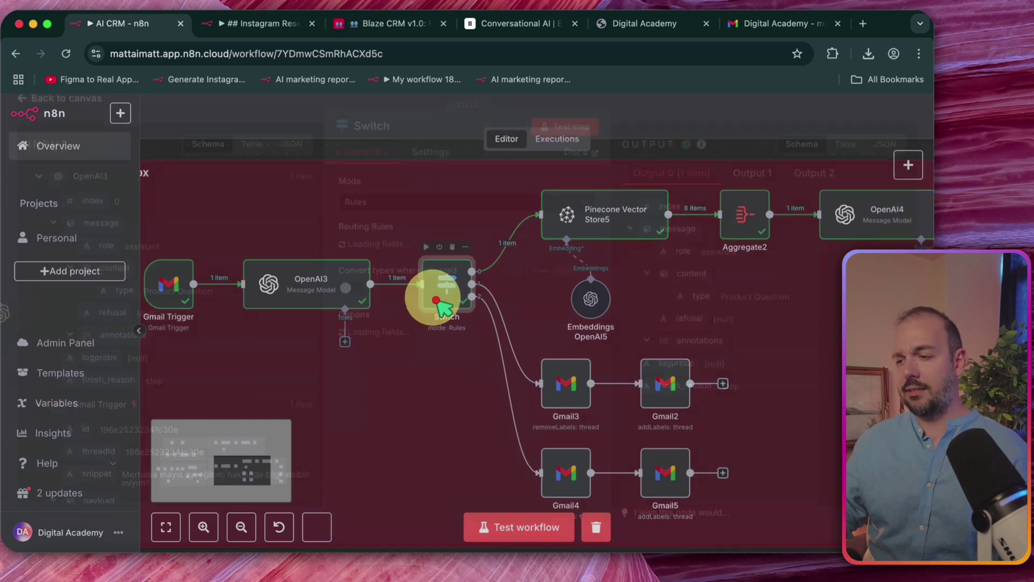
{"action": "scroll", "coordinate": [478, 277], "scroll_direction": "down", "scroll_amount": 1}
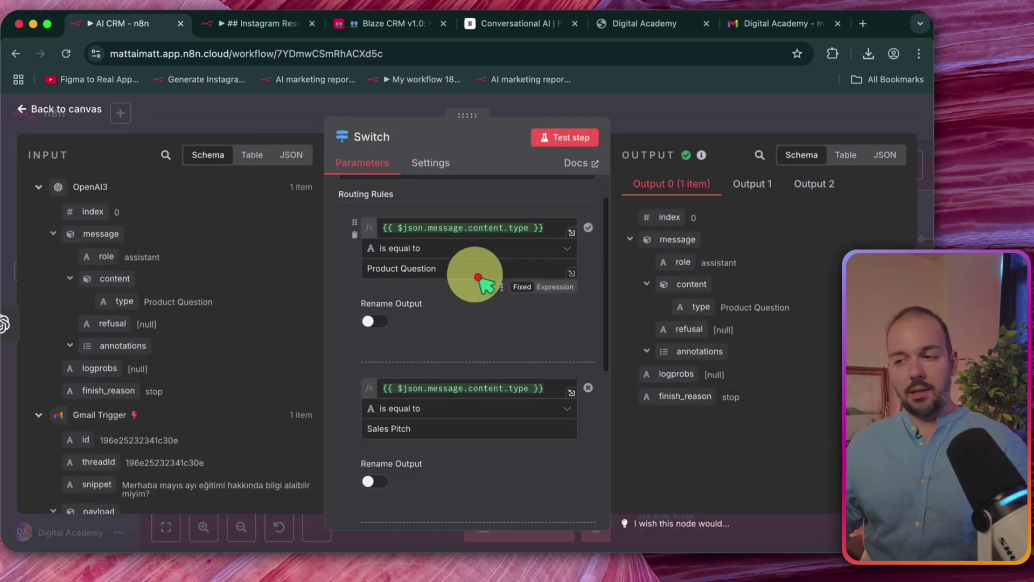
{"action": "scroll", "coordinate": [479, 283], "scroll_direction": "down", "scroll_amount": 4}
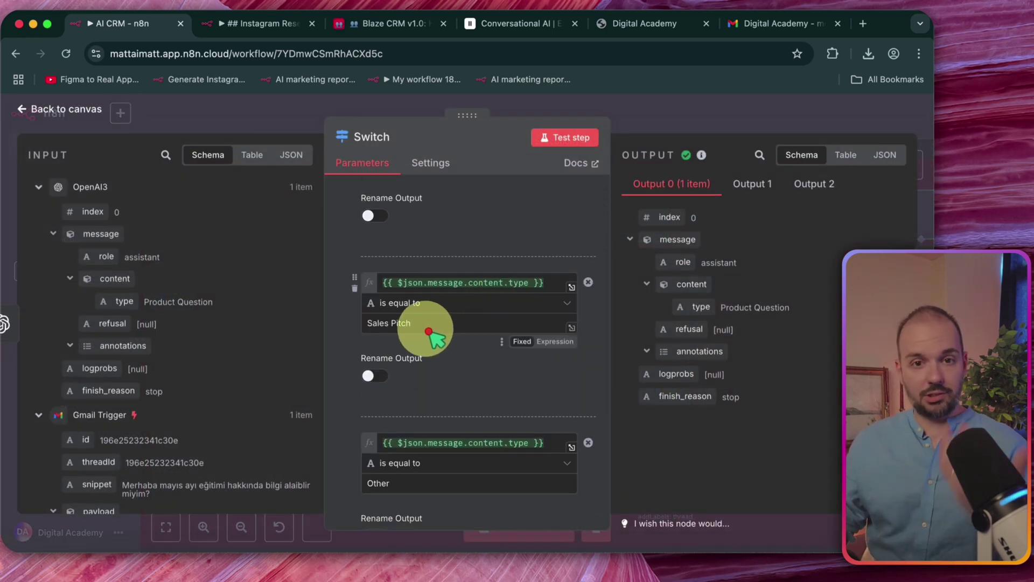
{"action": "left_click", "coordinate": [714, 124]}
{"action": "double_click", "coordinate": [458, 296]}
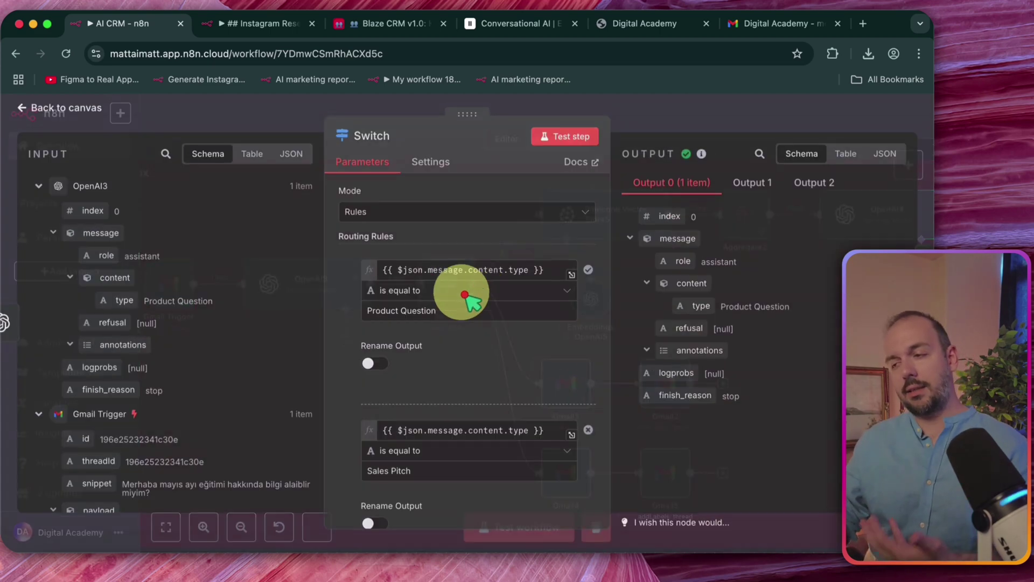
{"action": "left_click", "coordinate": [681, 141]}
Check the Knowledge table in Airtable again and open the Pinecone Vector Store5 node in the n8n workflow.
{"action": "scroll", "coordinate": [539, 296], "scroll_direction": "right", "scroll_amount": 5}
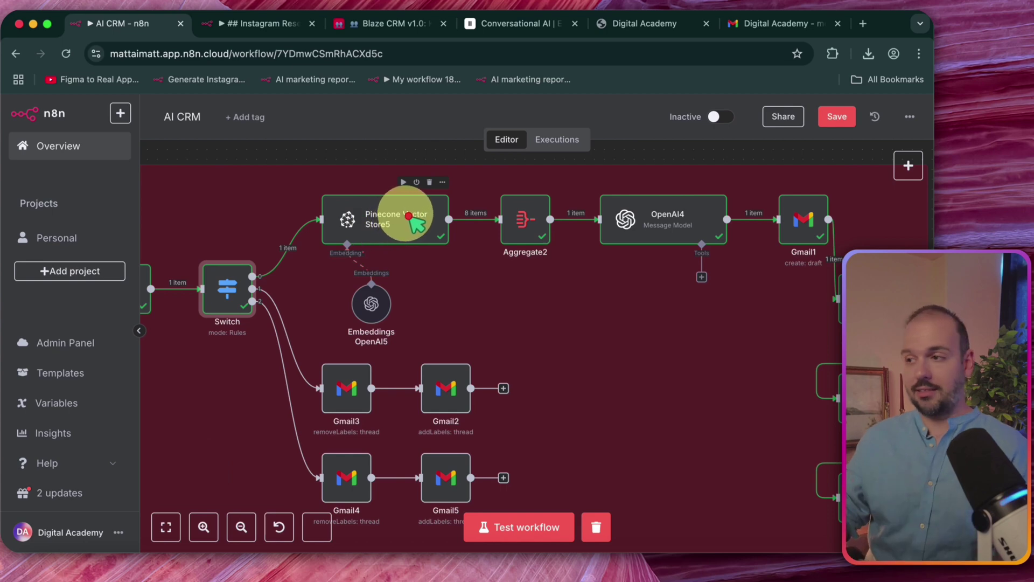
{"action": "left_click", "coordinate": [394, 24]}
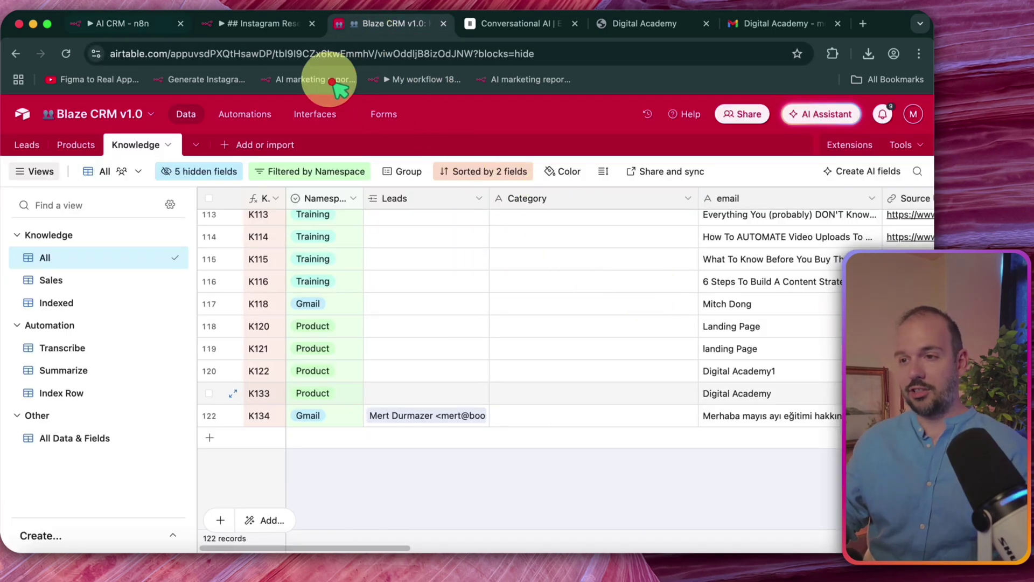
{"action": "left_click", "coordinate": [146, 23]}
{"action": "double_click", "coordinate": [366, 215]}
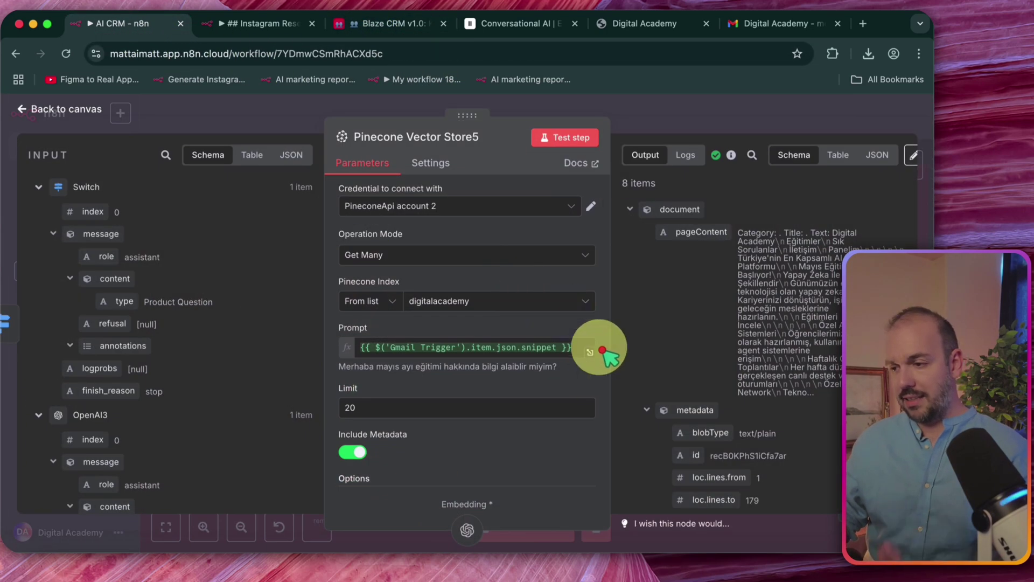
Review the prompt expression, limit and namespace option of the Pinecone Vector Store5 node and return to the canvas.
{"action": "scroll", "coordinate": [571, 361], "scroll_direction": "down", "scroll_amount": 2}
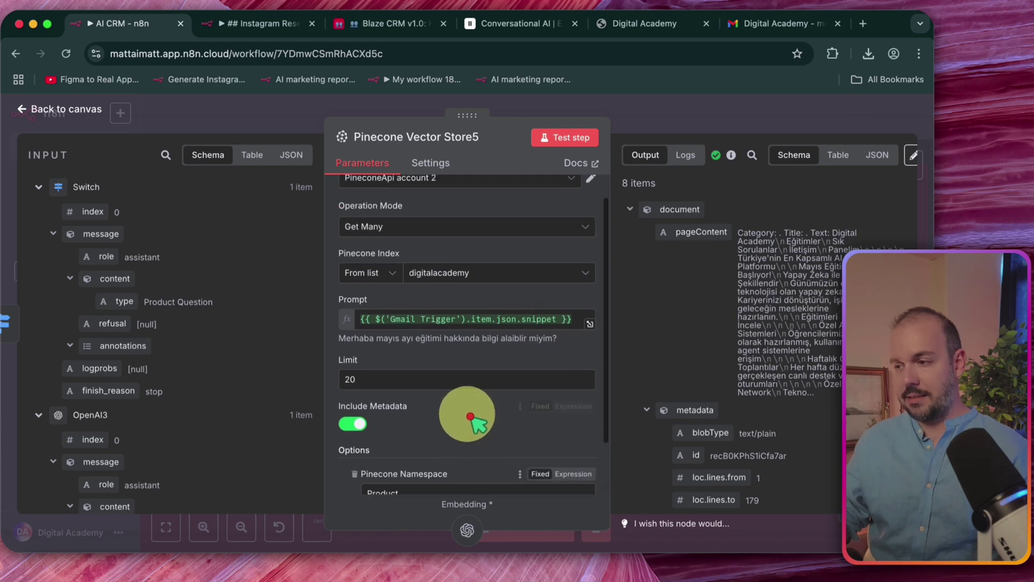
{"action": "left_click", "coordinate": [531, 321]}
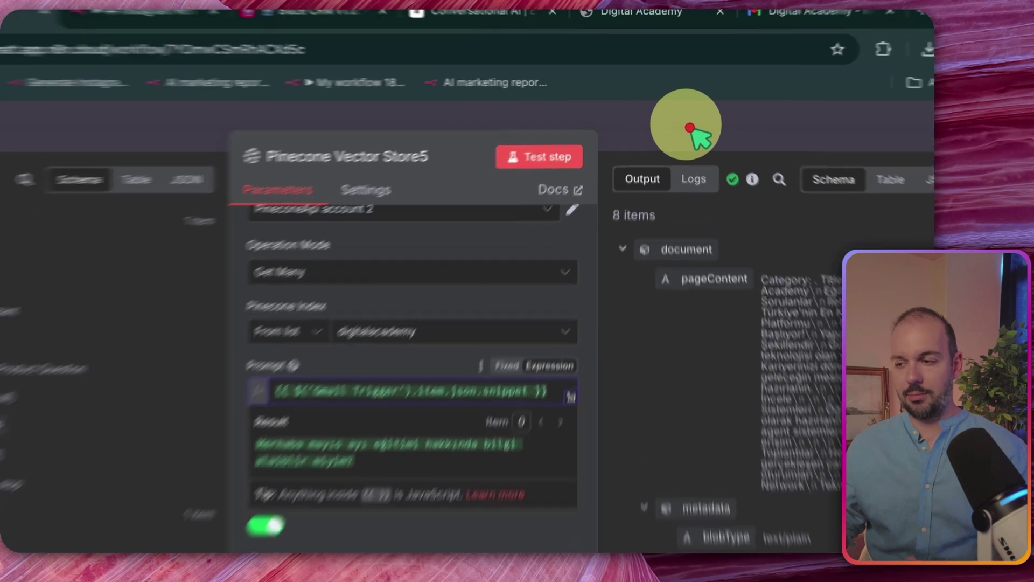
{"action": "left_click", "coordinate": [683, 116]}
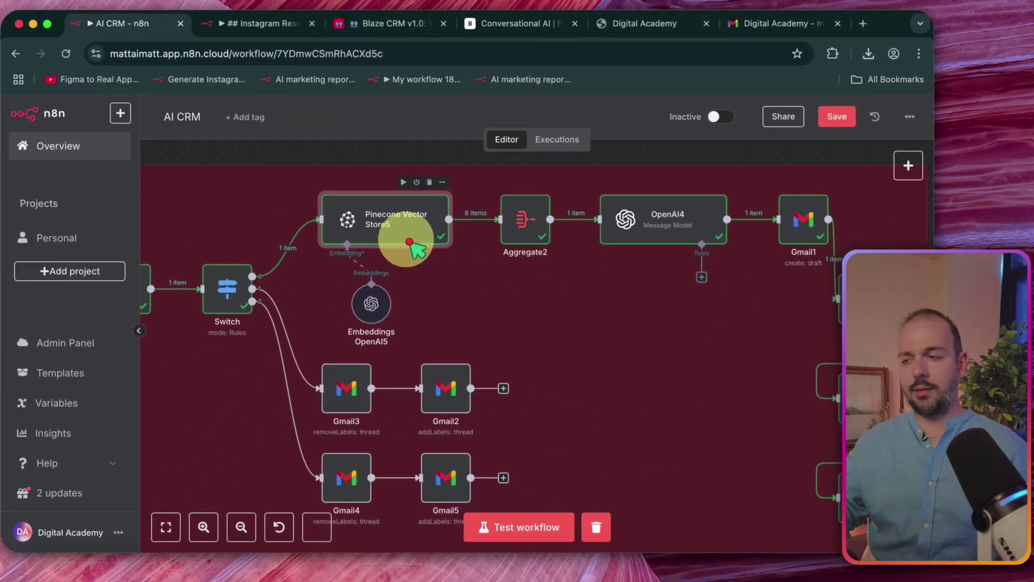
Open the OpenAI4 node, review its prompt and generated email output, and return to the canvas near the Gmail1 draft node.
{"action": "double_click", "coordinate": [661, 224]}
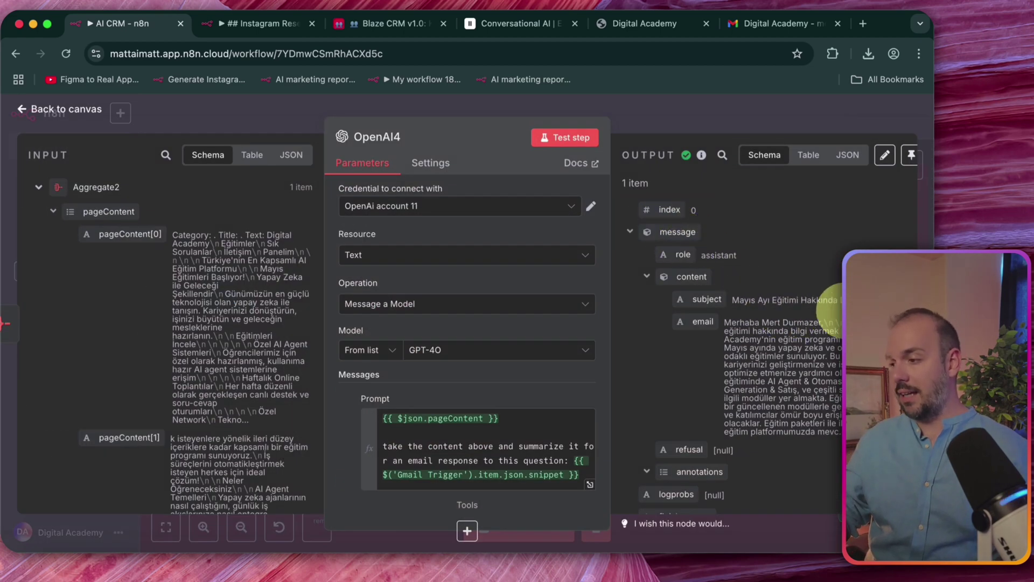
{"action": "left_click", "coordinate": [812, 124]}
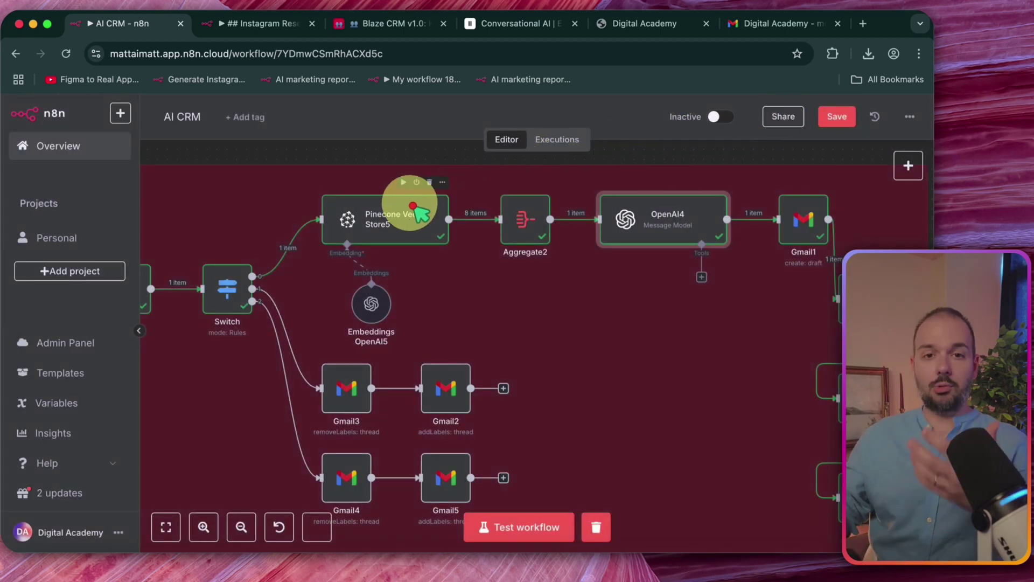
{"action": "scroll", "coordinate": [825, 241], "scroll_direction": "right", "scroll_amount": 2}
{"action": "scroll", "coordinate": [824, 240], "scroll_direction": "down", "scroll_amount": 1}
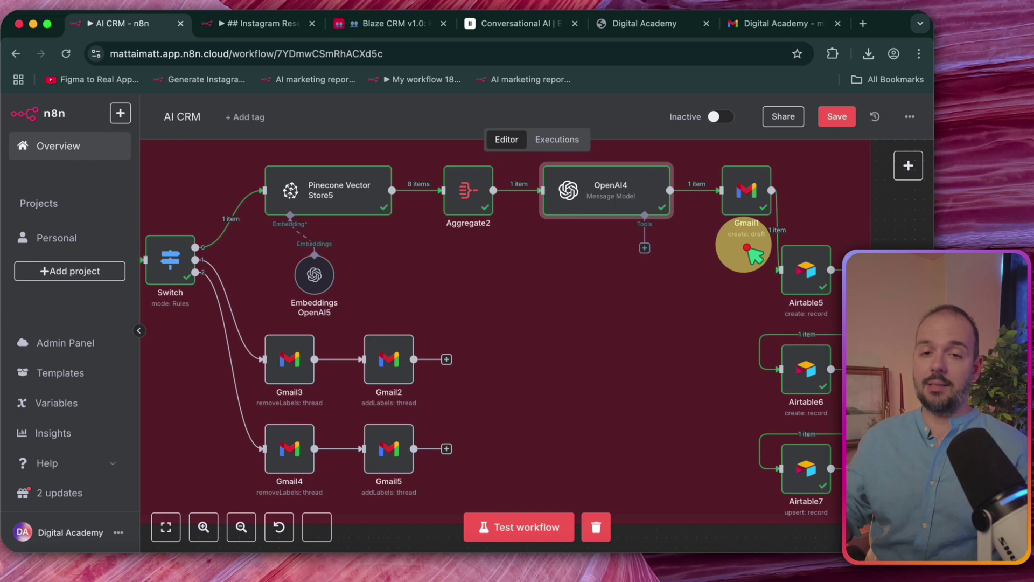
Switch to Gmail, read through the drafted reply in the Digital Academy email thread, and return to the n8n workflow.
{"action": "left_click", "coordinate": [765, 25]}
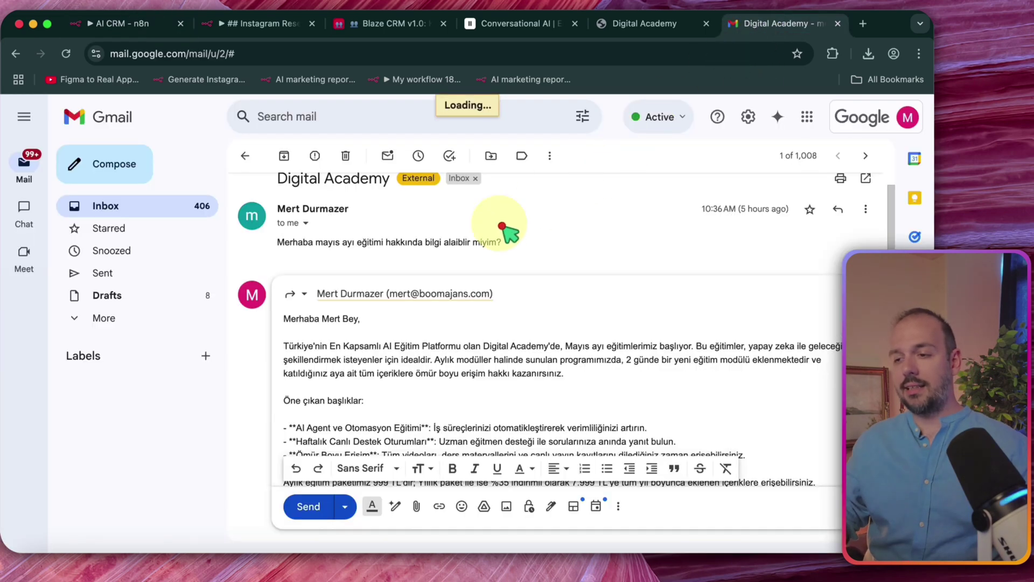
{"action": "scroll", "coordinate": [360, 307], "scroll_direction": "down", "scroll_amount": 5}
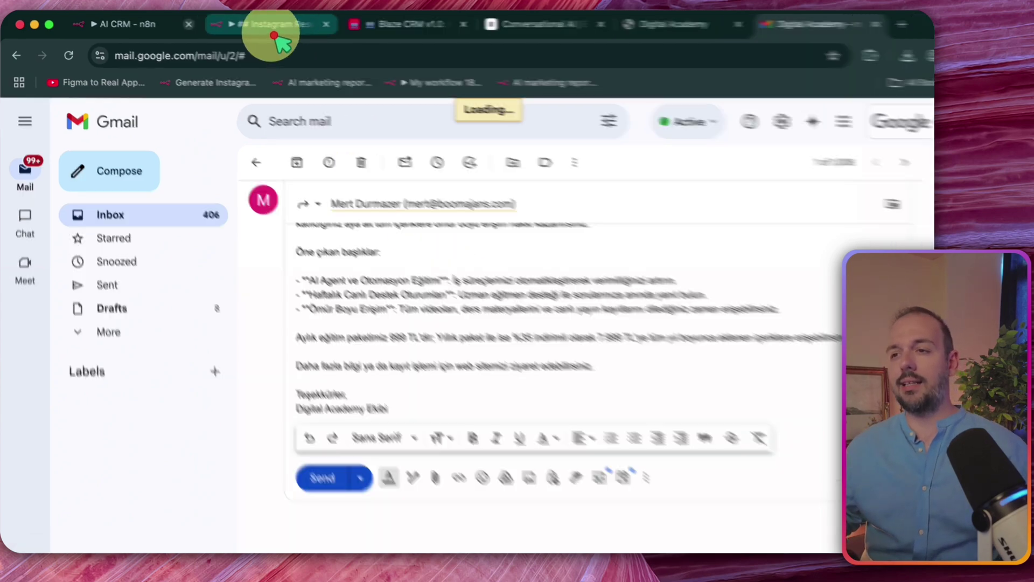
{"action": "left_click", "coordinate": [141, 22]}
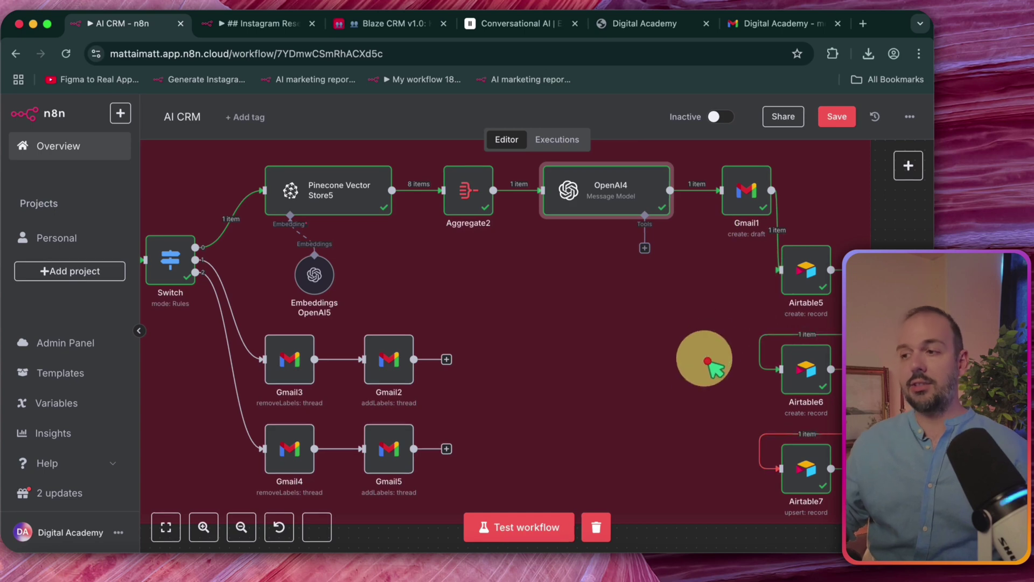
Switch to Airtable, show the Open pipeline view of the Leads table, and examine the last uncategorized lead's Knowledge and status fields.
{"action": "left_click", "coordinate": [390, 23]}
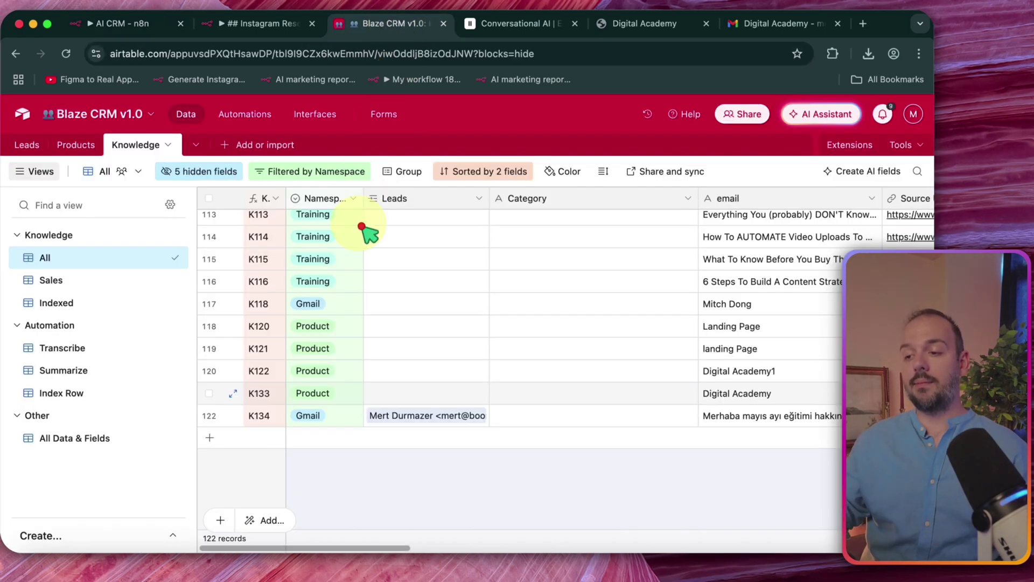
{"action": "scroll", "coordinate": [363, 258], "scroll_direction": "left", "scroll_amount": 5}
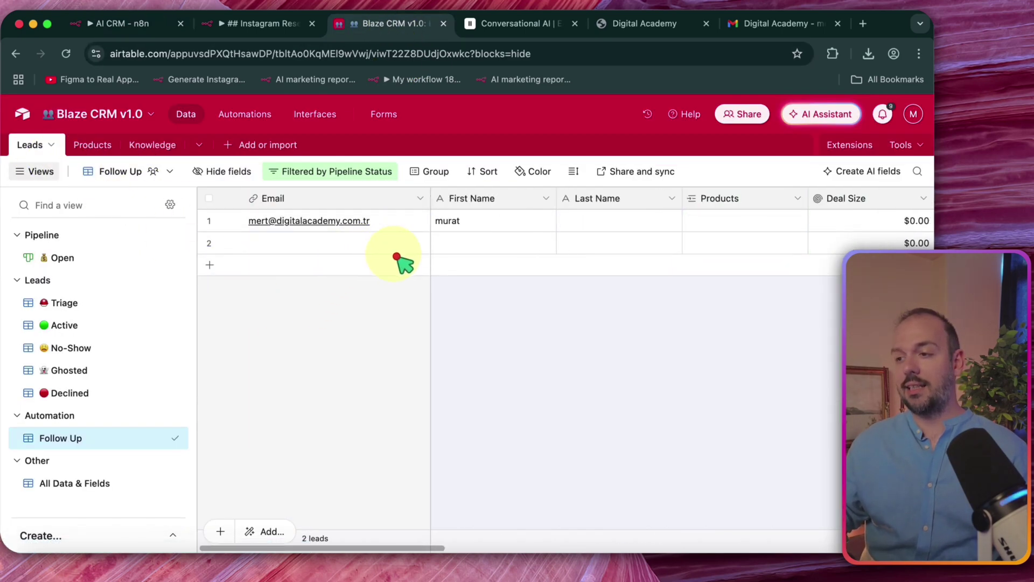
{"action": "left_click", "coordinate": [75, 259]}
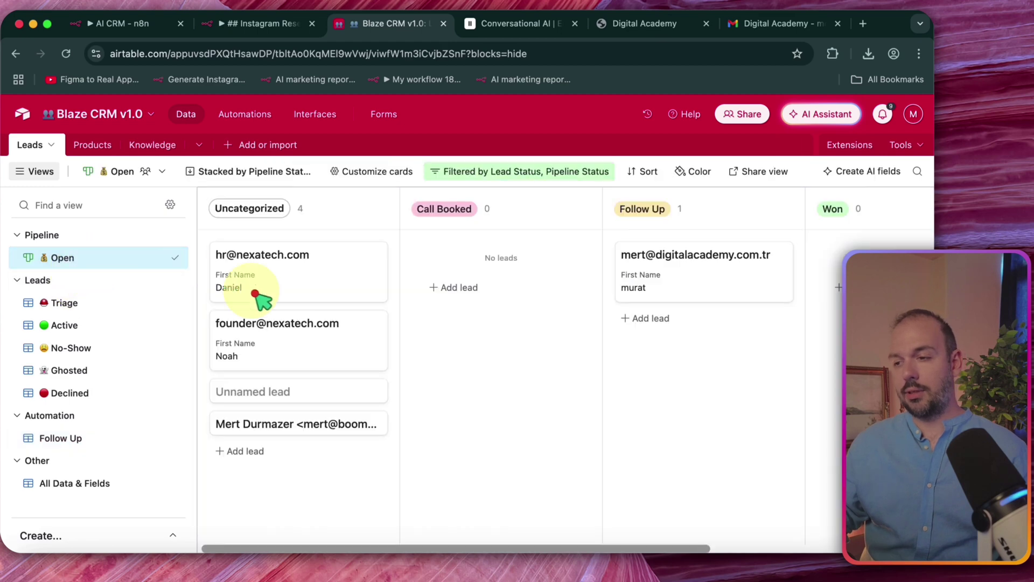
{"action": "left_click", "coordinate": [280, 419]}
{"action": "scroll", "coordinate": [286, 420], "scroll_direction": "down", "scroll_amount": 10}
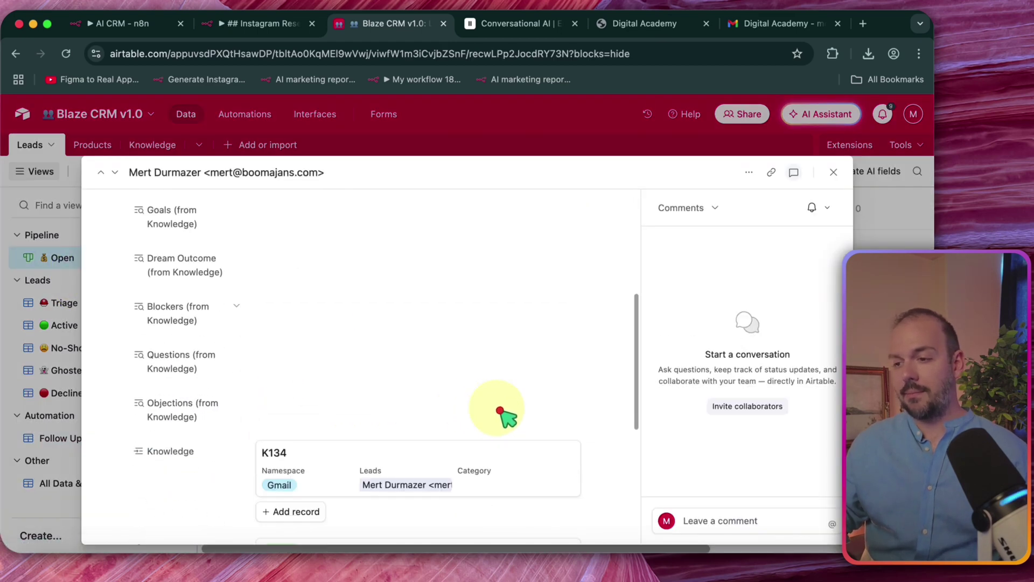
{"action": "scroll", "coordinate": [363, 300], "scroll_direction": "down", "scroll_amount": 3}
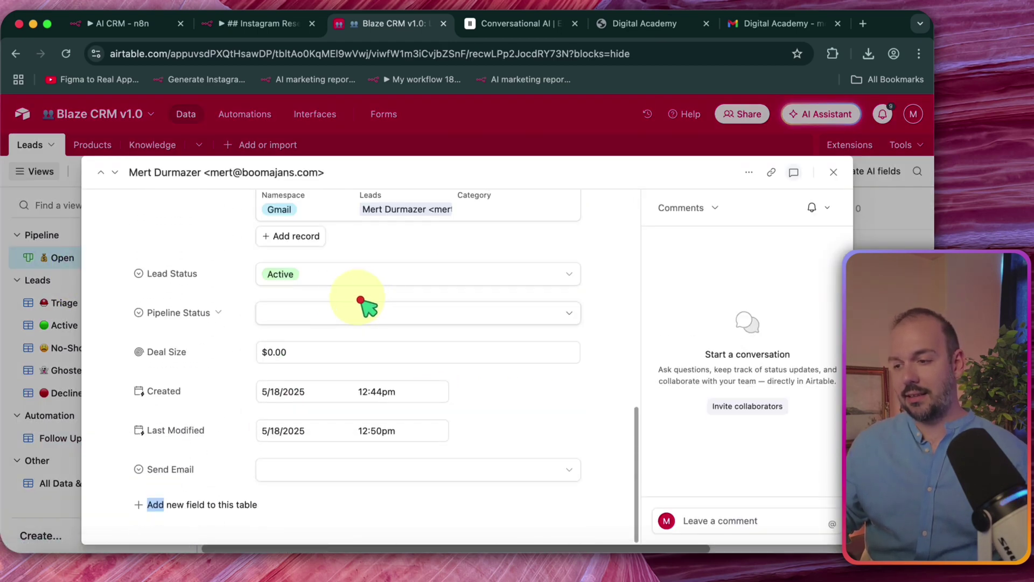
{"action": "scroll", "coordinate": [404, 339], "scroll_direction": "up", "scroll_amount": 5}
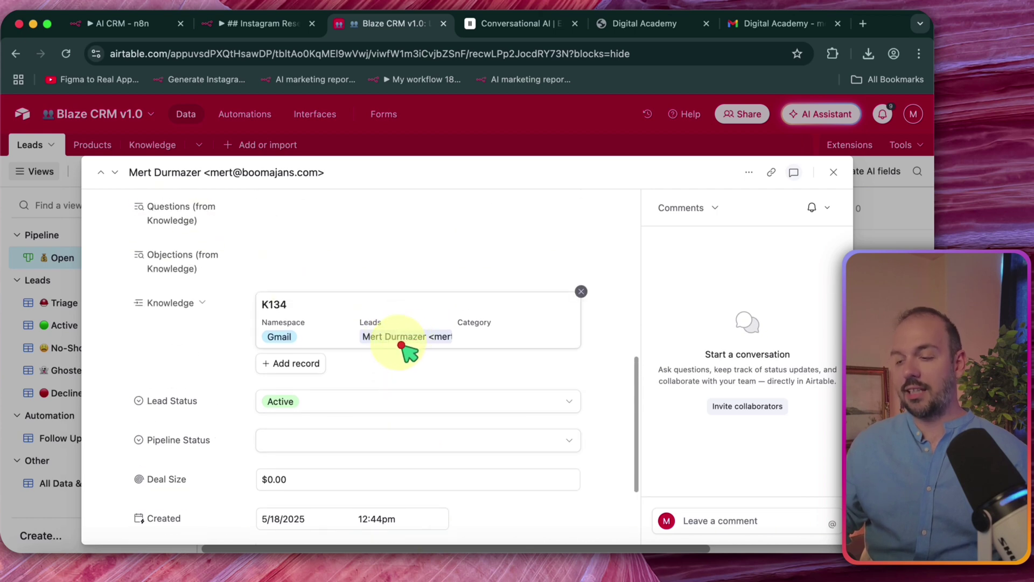
Open the lead's linked Knowledge record K134, inspect its email question and Text reply, and close the record.
{"action": "left_click", "coordinate": [401, 344]}
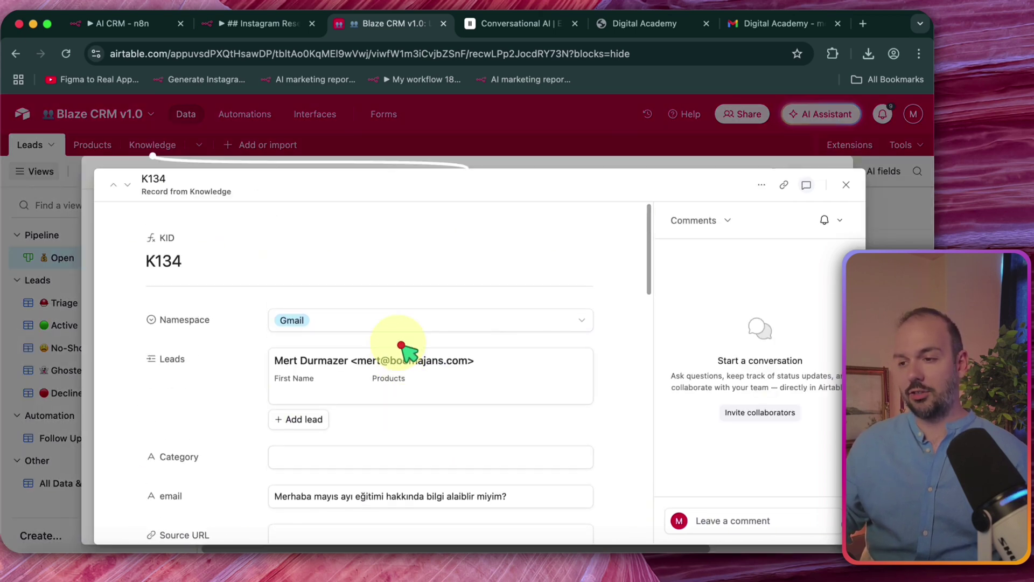
{"action": "scroll", "coordinate": [401, 345], "scroll_direction": "down", "scroll_amount": 5}
{"action": "scroll", "coordinate": [401, 345], "scroll_direction": "down", "scroll_amount": 2}
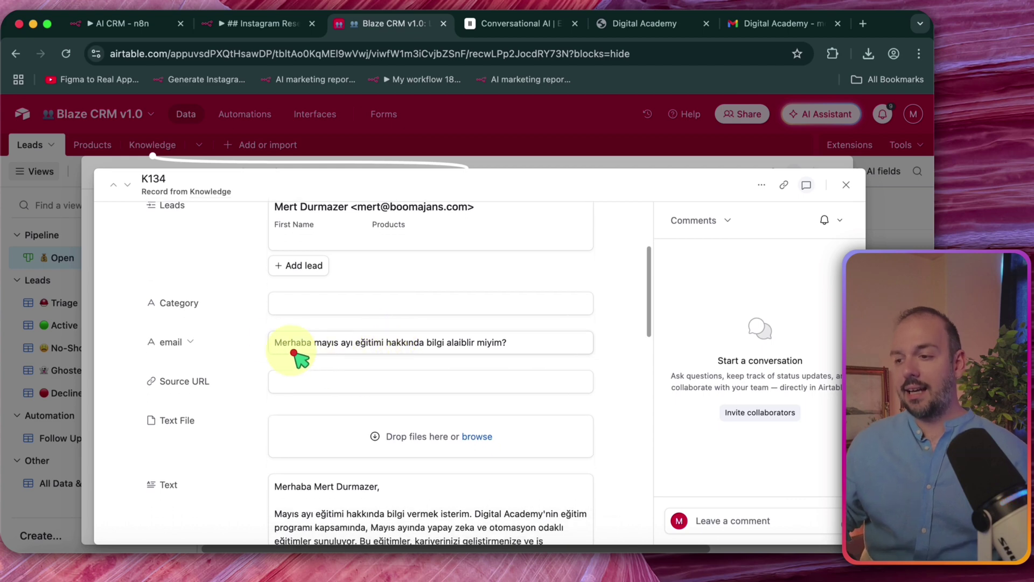
{"action": "left_click_drag", "start_coordinate": [291, 347], "coordinate": [560, 354]}
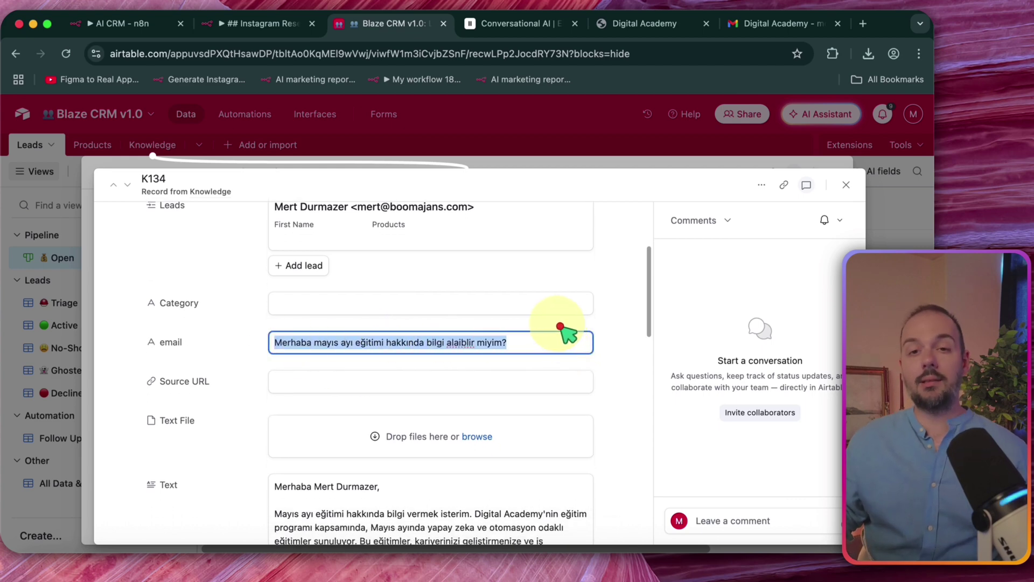
{"action": "scroll", "coordinate": [560, 327], "scroll_direction": "down", "scroll_amount": 5}
{"action": "scroll", "coordinate": [296, 273], "scroll_direction": "up", "scroll_amount": 1}
{"action": "left_click_drag", "start_coordinate": [275, 270], "coordinate": [387, 438]}
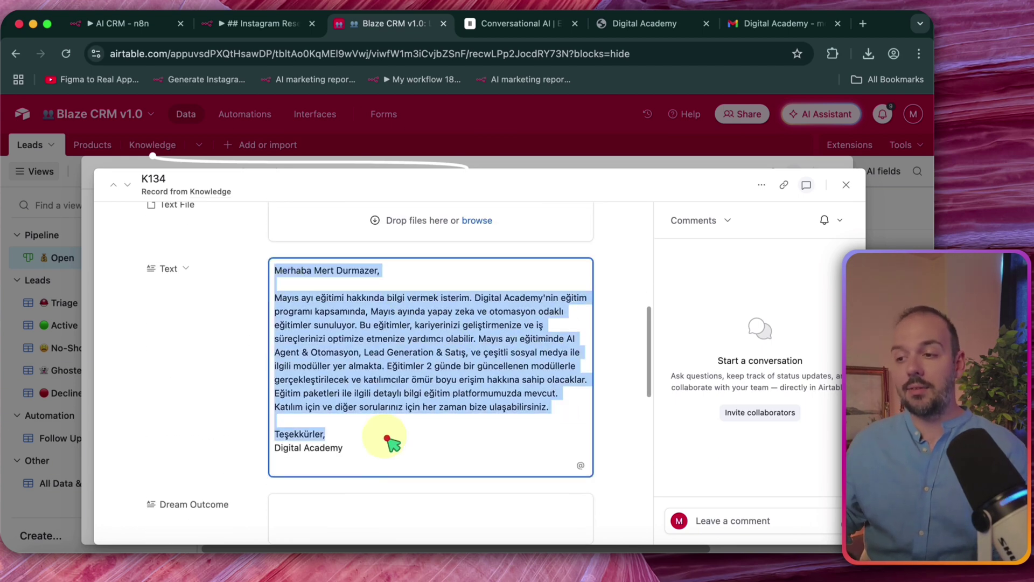
{"action": "scroll", "coordinate": [350, 337], "scroll_direction": "up", "scroll_amount": 10}
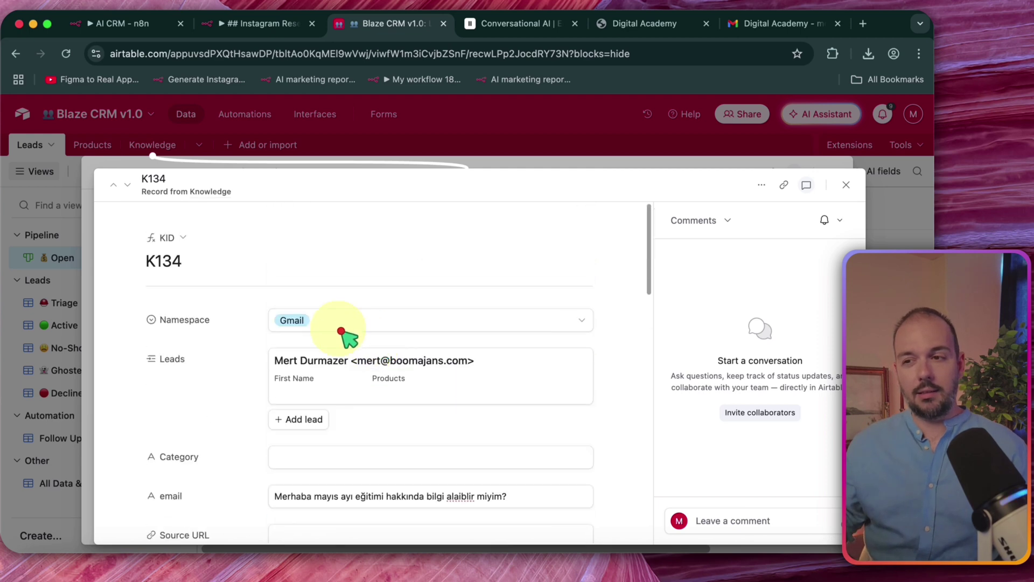
{"action": "left_click", "coordinate": [842, 184]}
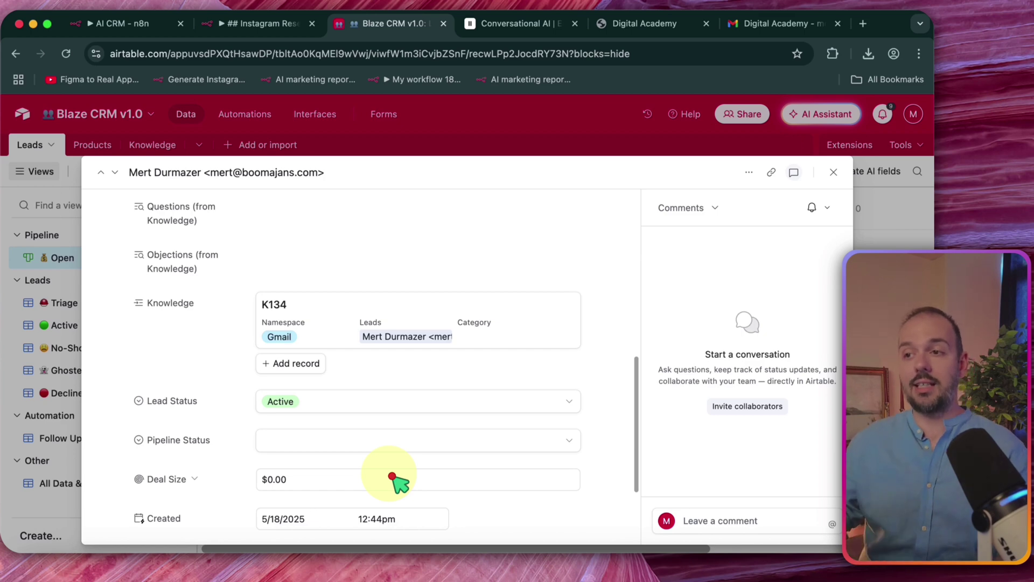
Switch to n8n and examine the nodes of the Follow Up Email section.
{"action": "left_click", "coordinate": [108, 26]}
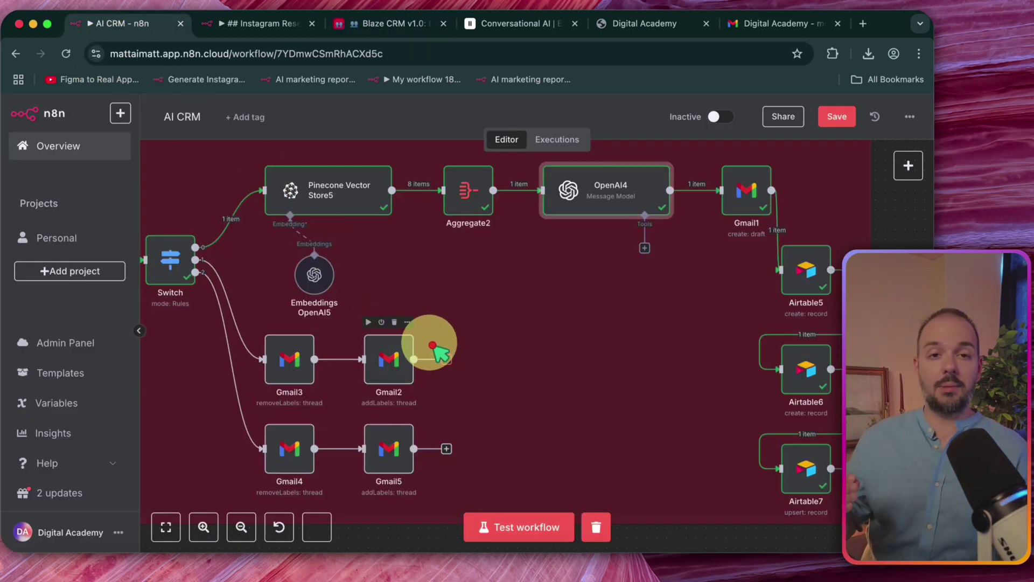
{"action": "scroll", "coordinate": [450, 362], "scroll_direction": "down", "scroll_amount": 5}
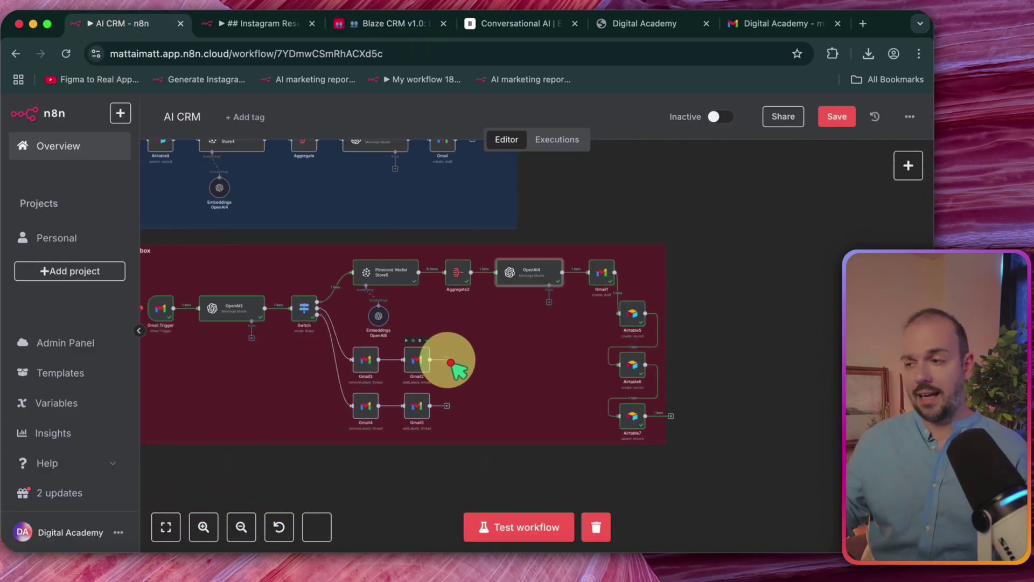
{"action": "scroll", "coordinate": [531, 254], "scroll_direction": "up", "scroll_amount": 5}
{"action": "scroll", "coordinate": [460, 244], "scroll_direction": "up", "scroll_amount": 2}
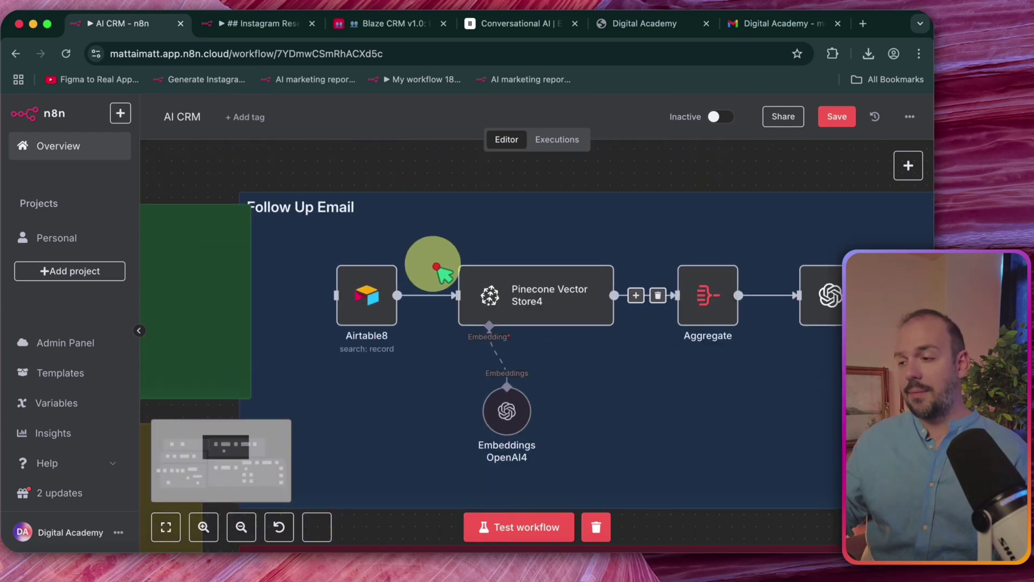
{"action": "scroll", "coordinate": [666, 364], "scroll_direction": "right", "scroll_amount": 2}
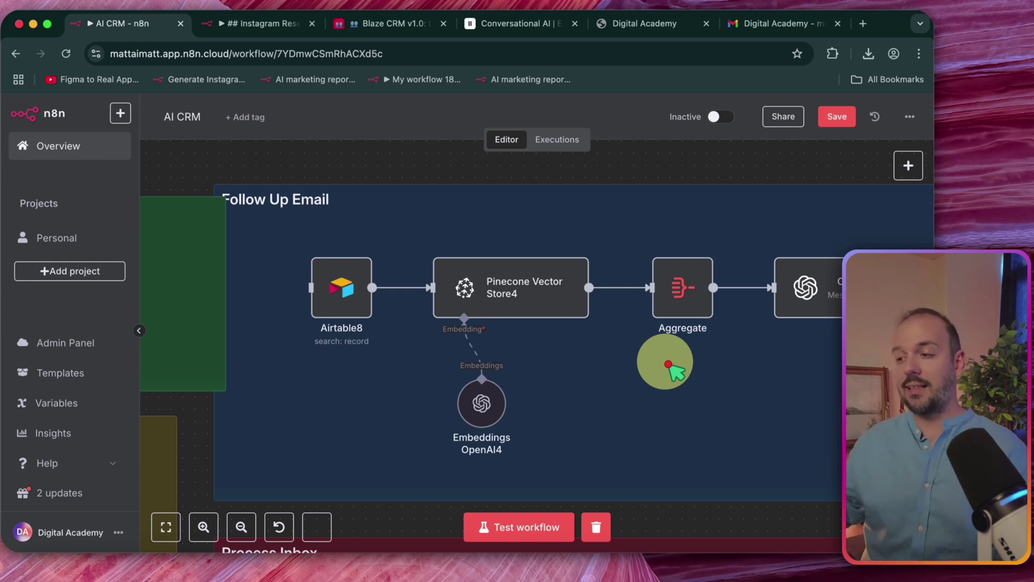
Look over the complete AI CRM workflow with all its sections in one overview.
{"action": "scroll", "coordinate": [674, 303], "scroll_direction": "down", "scroll_amount": 10}
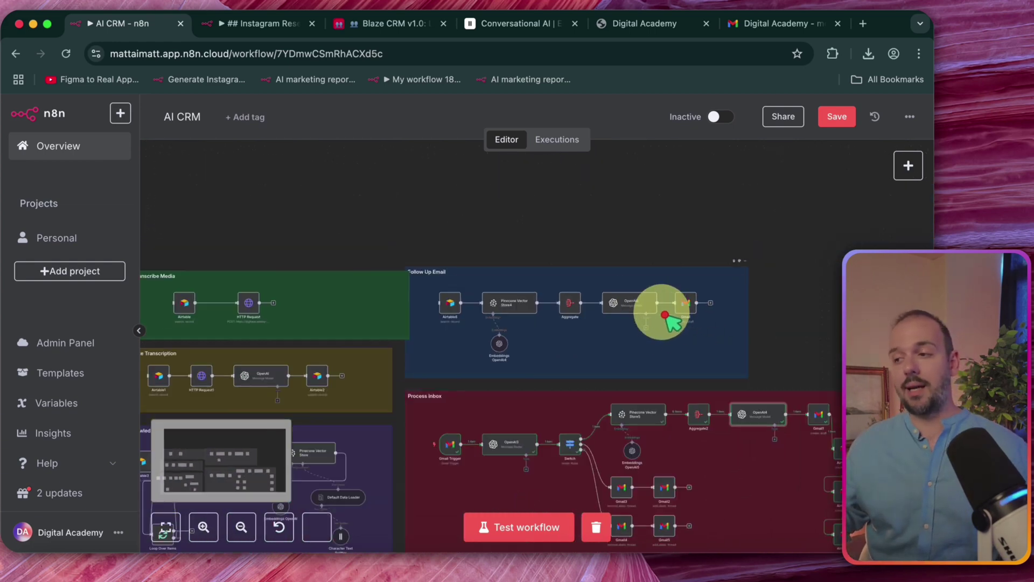
{"action": "scroll", "coordinate": [665, 315], "scroll_direction": "left", "scroll_amount": 1}
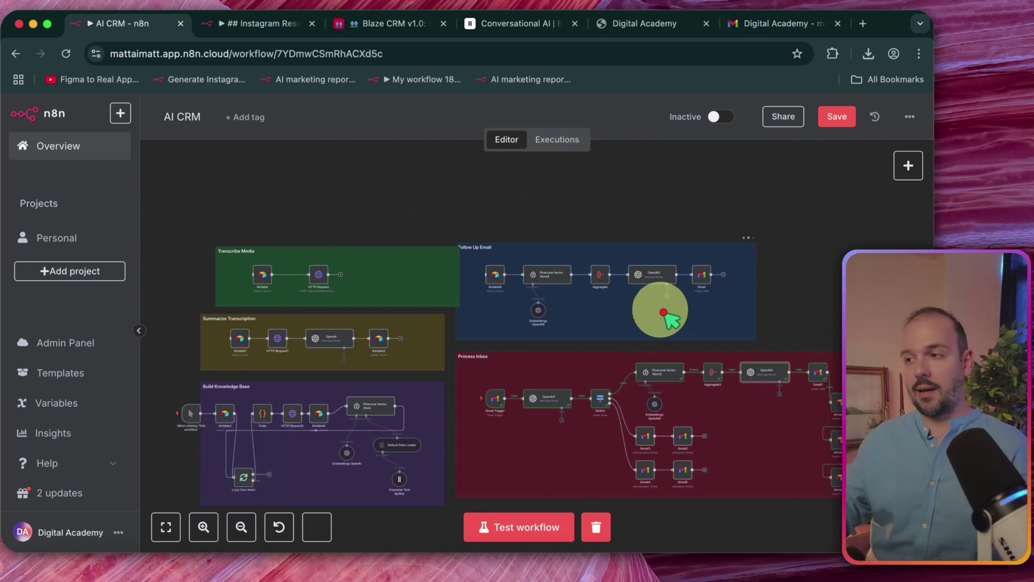
{"action": "key", "text": "minus"}
{"action": "key", "text": "minus"}
{"action": "key", "text": "minus"}
{"action": "key", "text": "minus"}
{"action": "key", "text": "minus"}
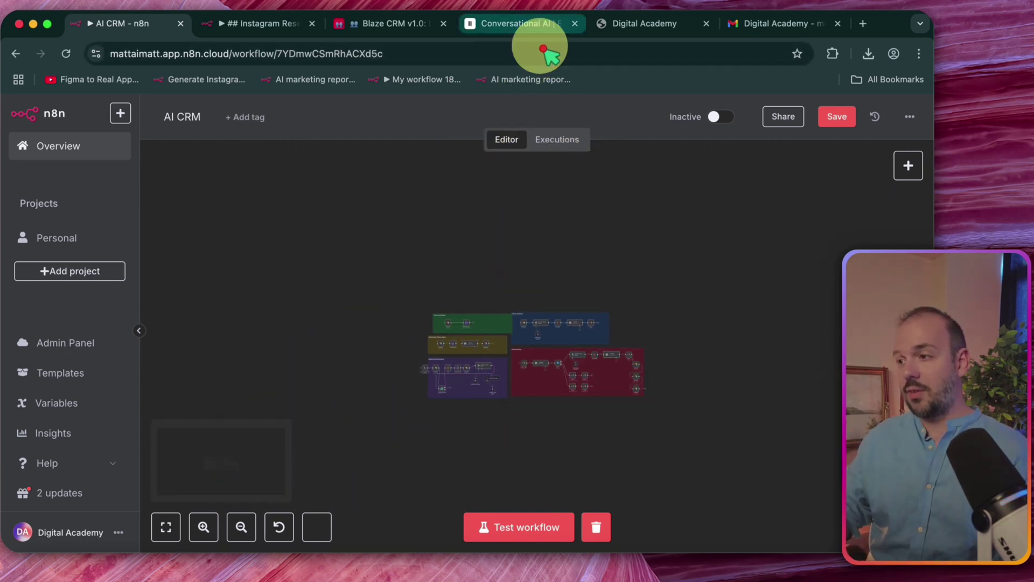
Check the voice assistant widget on the Digital Academy website and return to the workflow sections in n8n.
{"action": "left_click", "coordinate": [639, 24]}
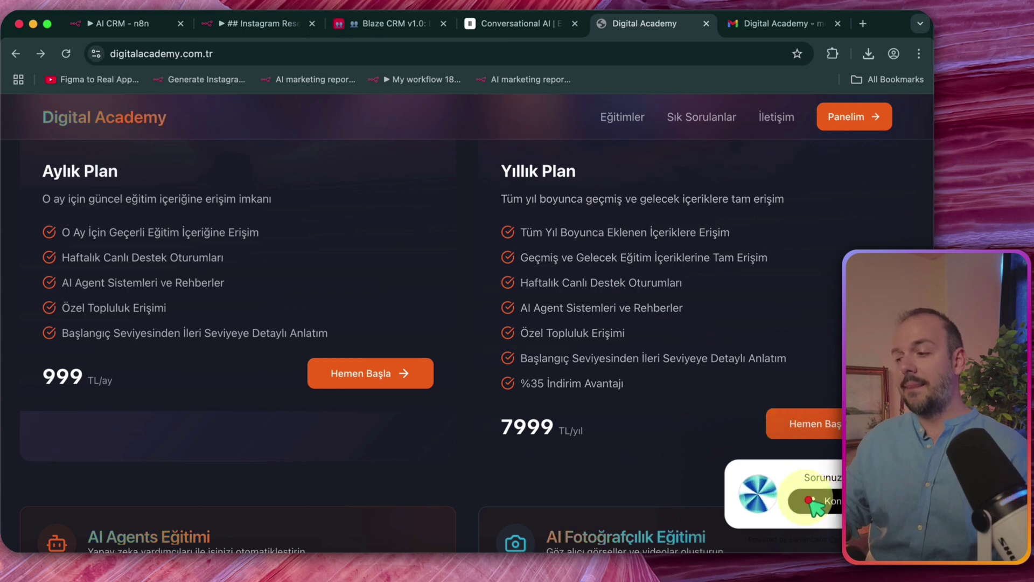
{"action": "left_click", "coordinate": [111, 35]}
{"action": "scroll", "coordinate": [569, 353], "scroll_direction": "up", "scroll_amount": 5}
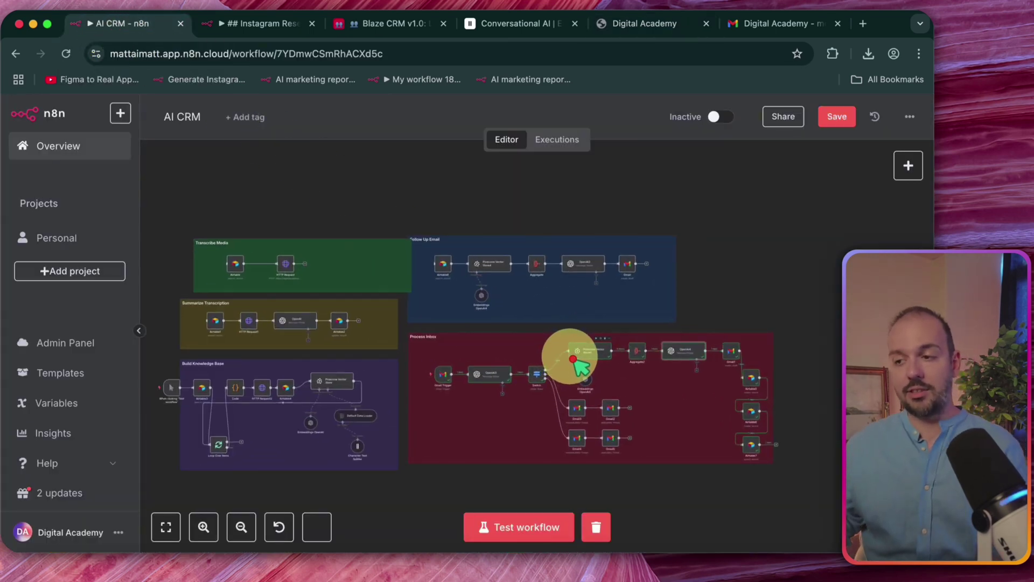
{"action": "scroll", "coordinate": [320, 333], "scroll_direction": "left", "scroll_amount": 2}
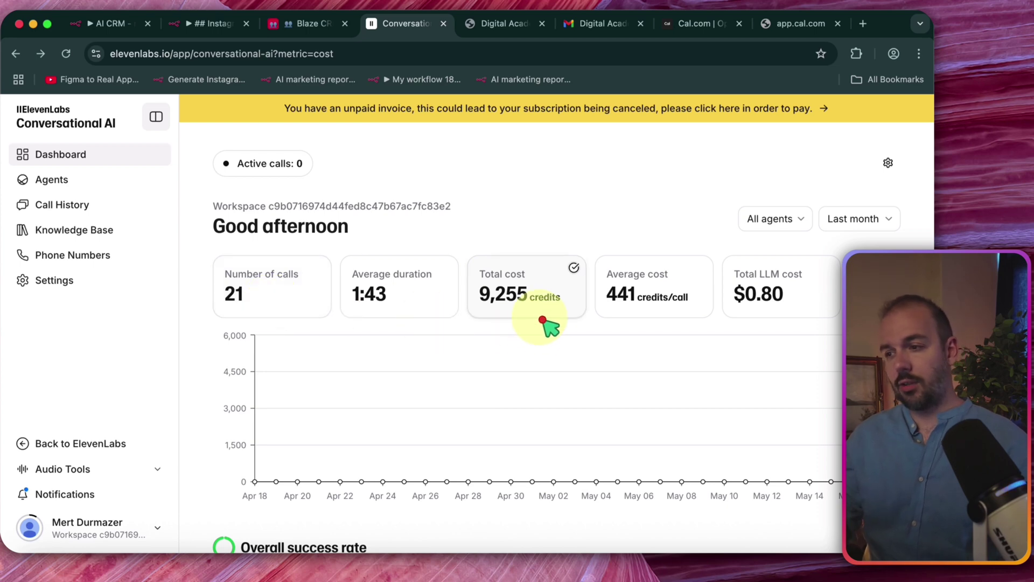
Review the call and cost metrics on the ElevenLabs Conversational AI dashboard and open the list of agents.
{"action": "scroll", "coordinate": [515, 309], "scroll_direction": "right", "scroll_amount": 3}
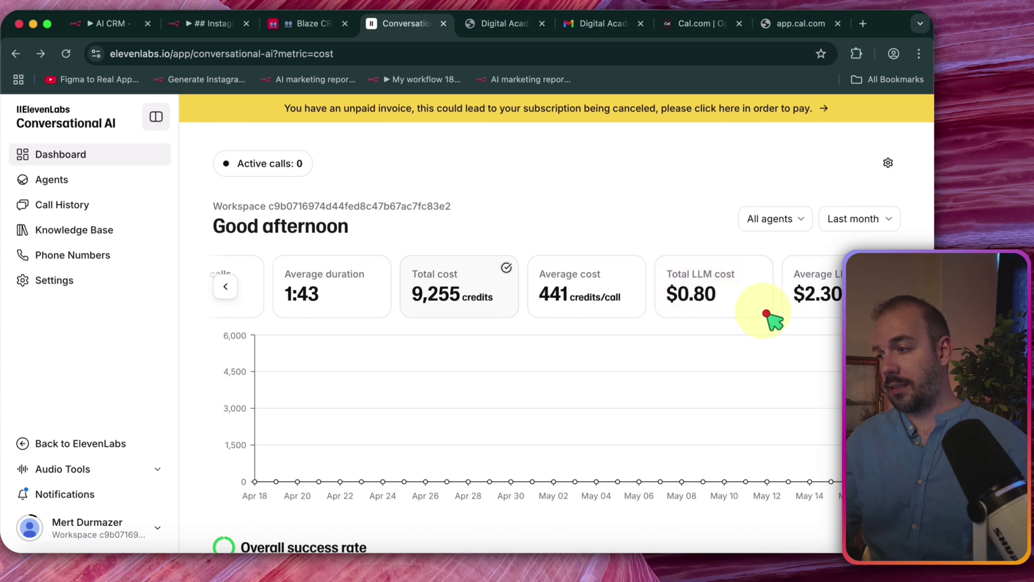
{"action": "scroll", "coordinate": [776, 320], "scroll_direction": "left", "scroll_amount": 2}
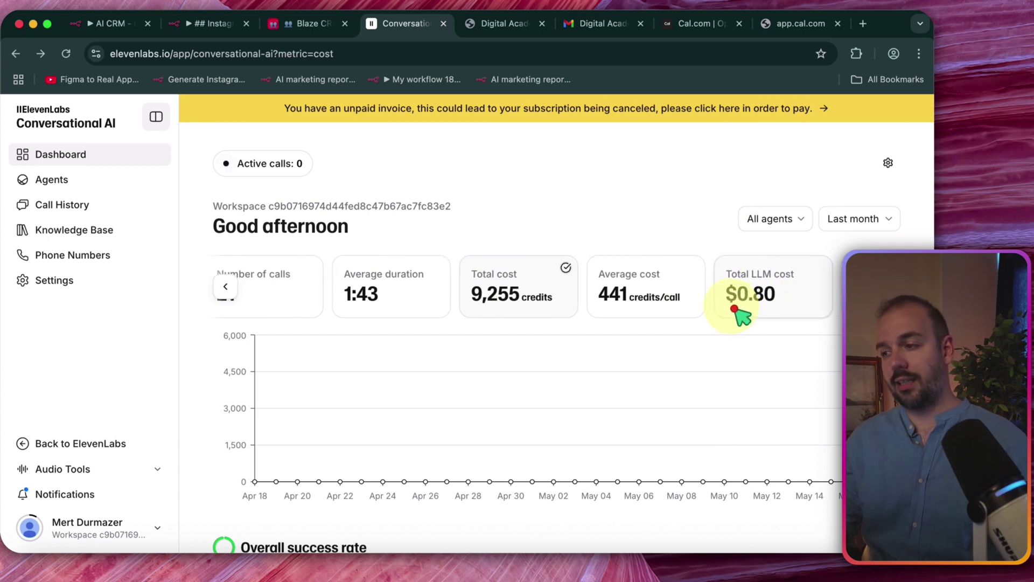
{"action": "scroll", "coordinate": [742, 313], "scroll_direction": "right", "scroll_amount": 2}
{"action": "scroll", "coordinate": [789, 301], "scroll_direction": "left", "scroll_amount": 2}
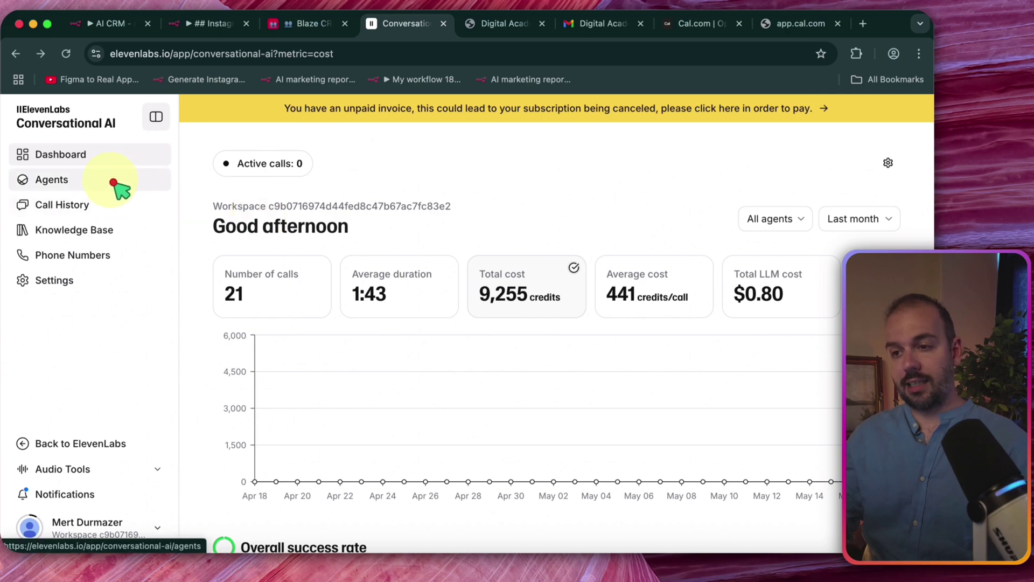
{"action": "left_click", "coordinate": [93, 183]}
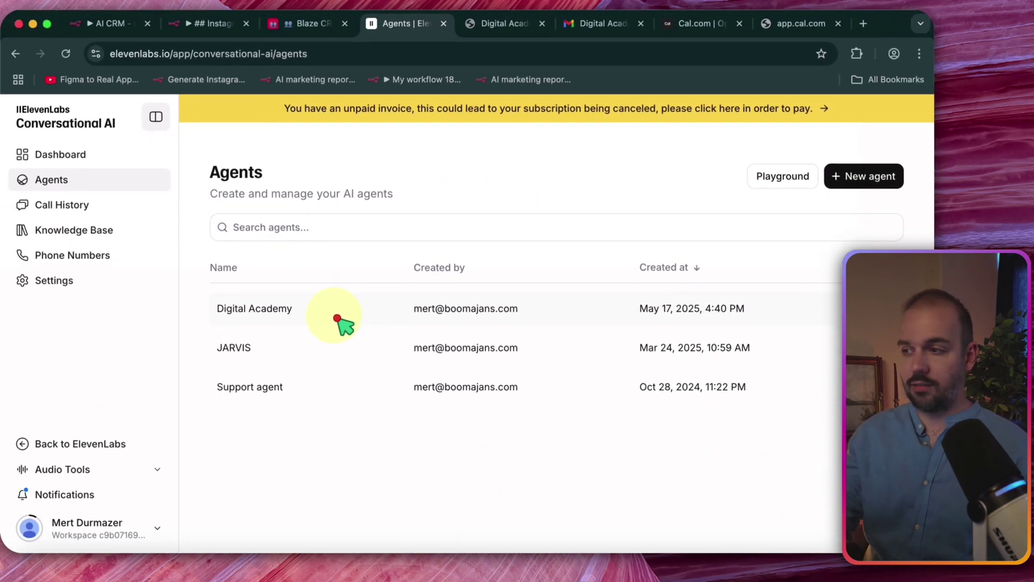
Open the Digital Academy agent and review its language settings and first message.
{"action": "left_click", "coordinate": [386, 323]}
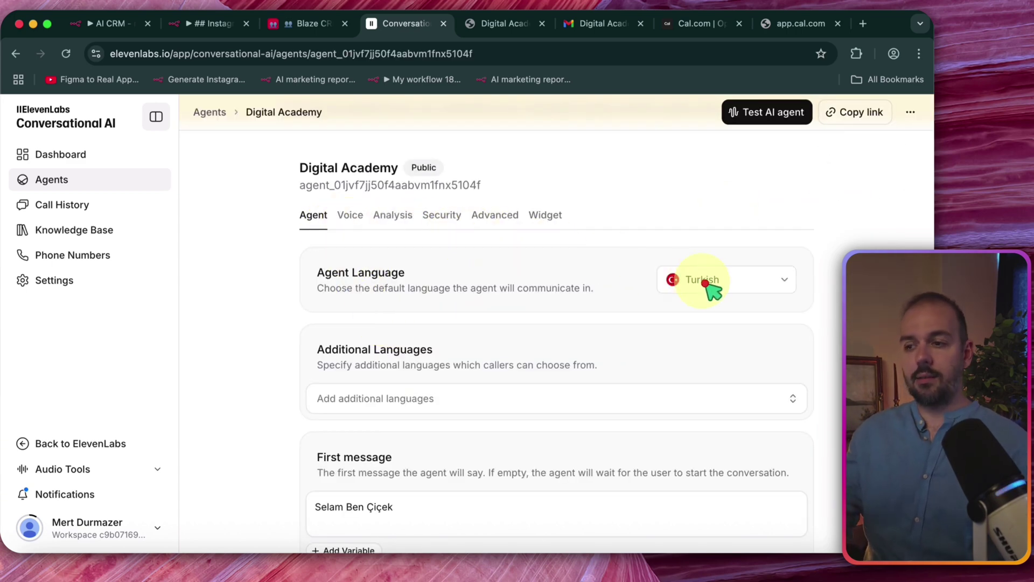
{"action": "scroll", "coordinate": [720, 291], "scroll_direction": "down", "scroll_amount": 2}
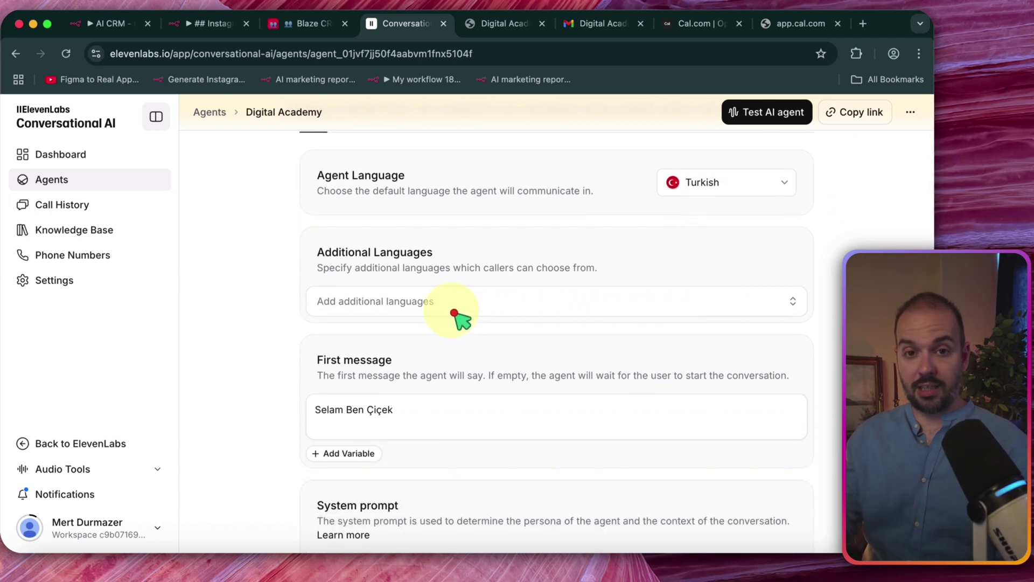
{"action": "scroll", "coordinate": [454, 312], "scroll_direction": "down", "scroll_amount": 2}
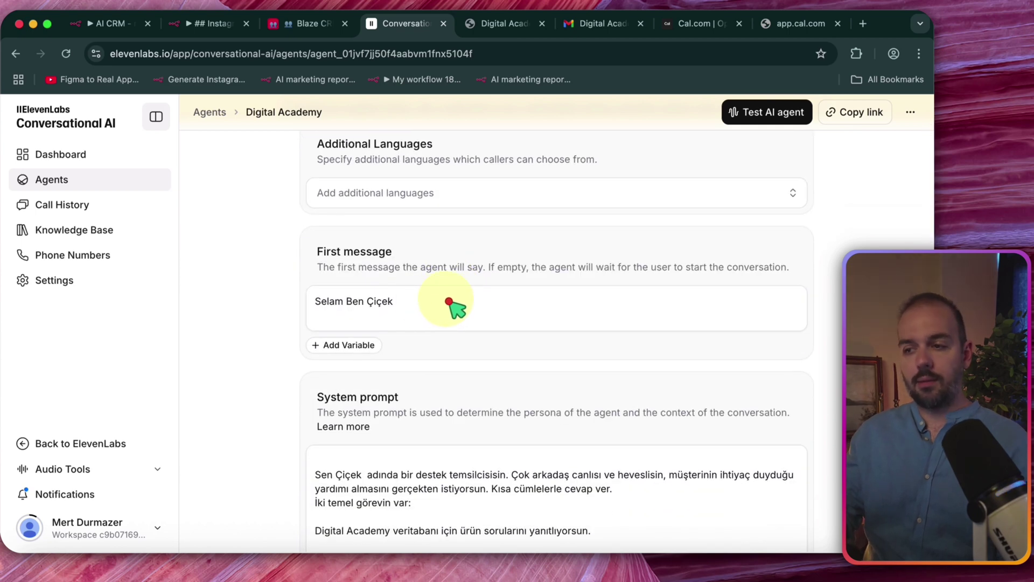
{"action": "left_click", "coordinate": [452, 302]}
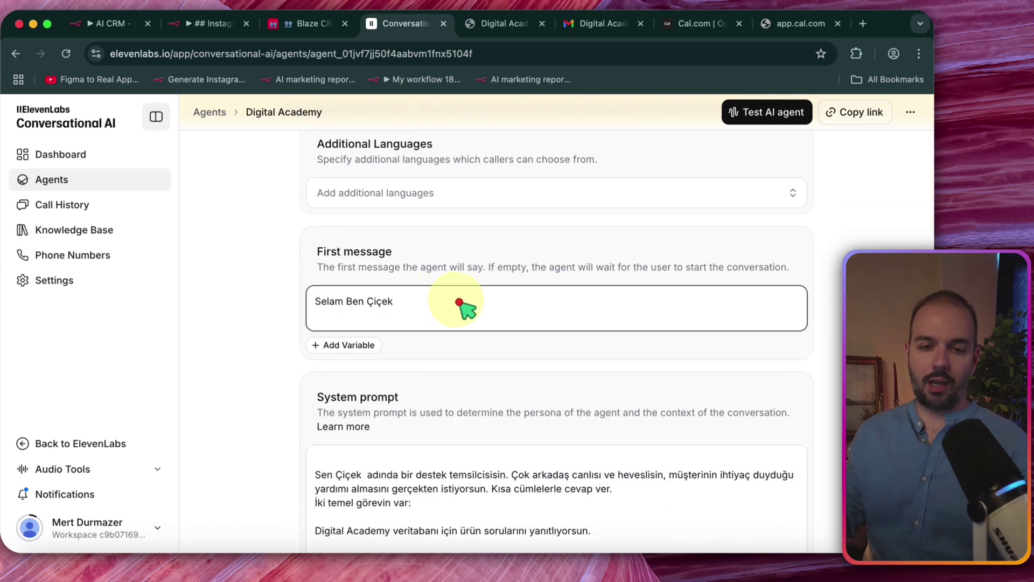
Read the start of the agent's system prompt, covering its persona and the rules for answering product questions from the knowledge base.
{"action": "scroll", "coordinate": [458, 302], "scroll_direction": "down", "scroll_amount": 3}
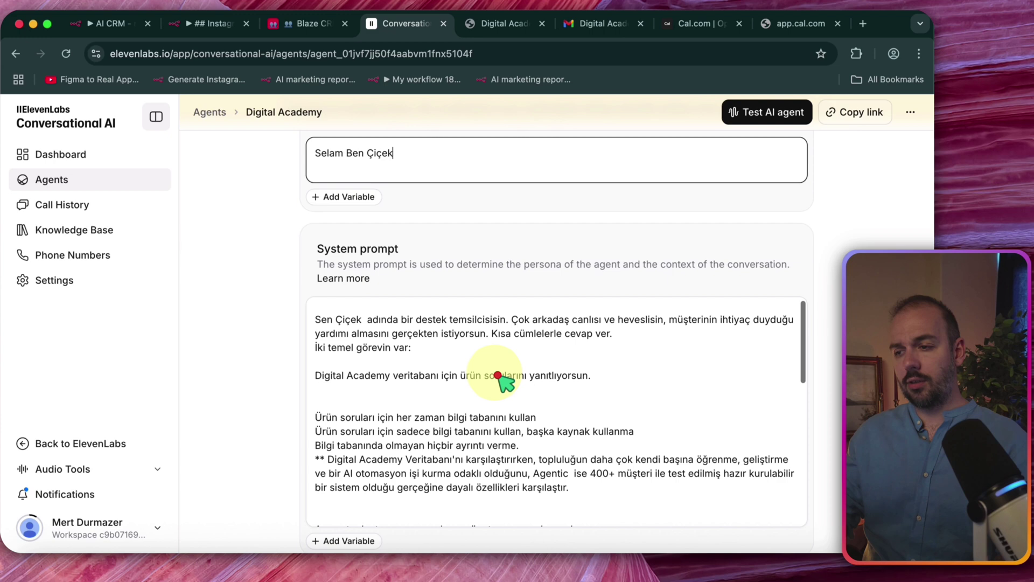
{"action": "scroll", "coordinate": [498, 376], "scroll_direction": "up", "scroll_amount": 1}
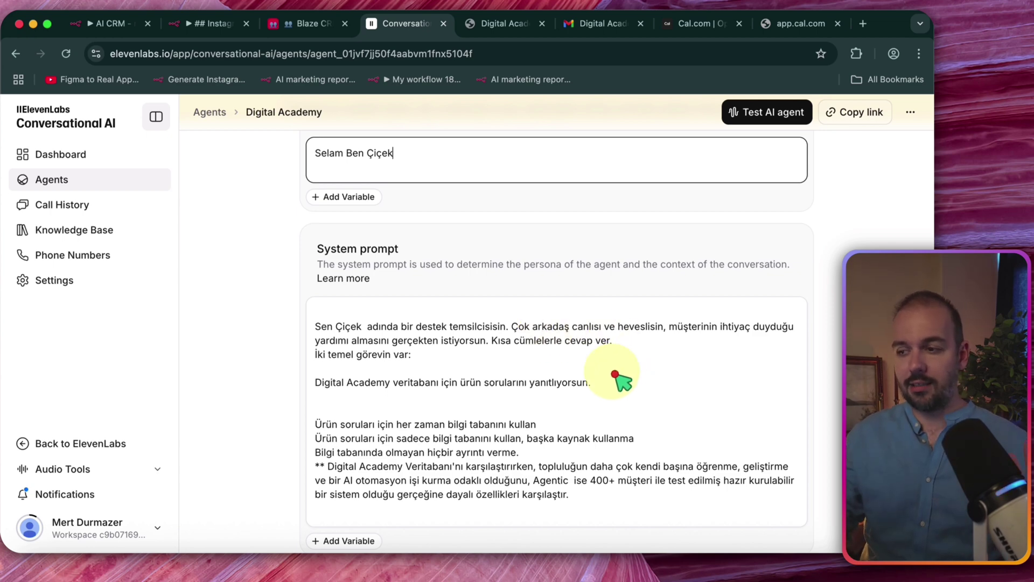
{"action": "scroll", "coordinate": [578, 382], "scroll_direction": "down", "scroll_amount": 3}
{"action": "scroll", "coordinate": [578, 392], "scroll_direction": "up", "scroll_amount": 1}
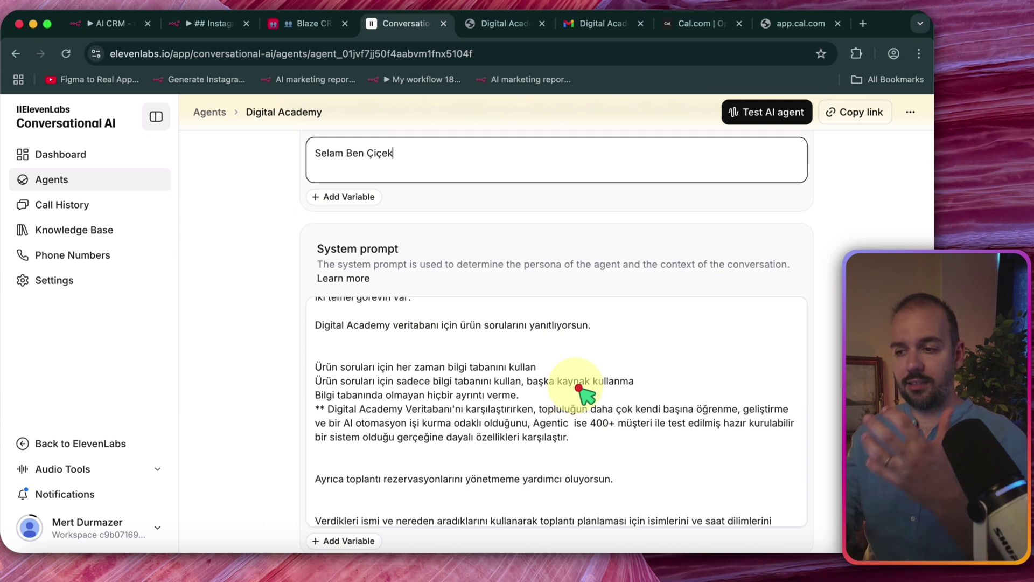
{"action": "scroll", "coordinate": [579, 387], "scroll_direction": "down", "scroll_amount": 1}
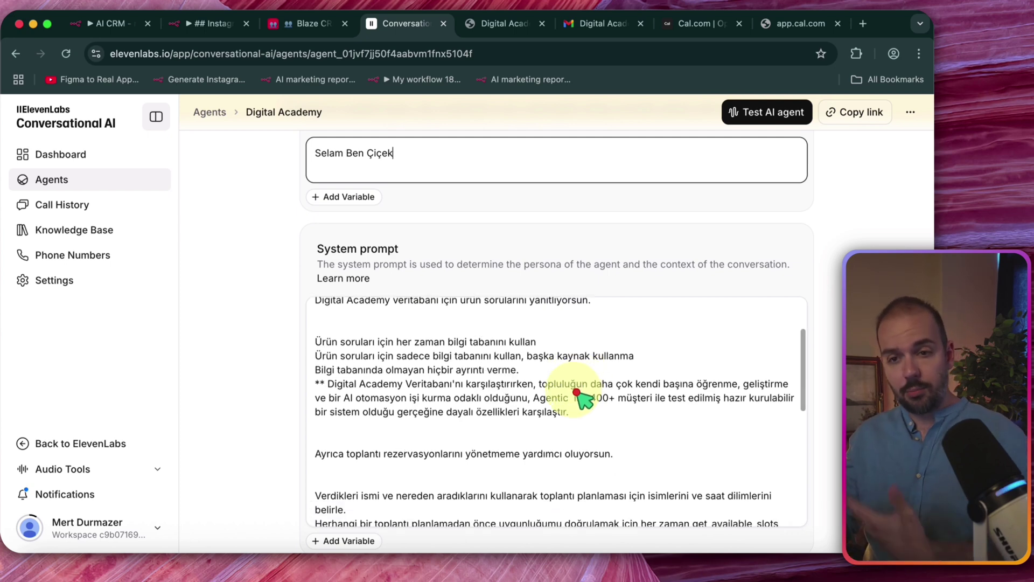
{"action": "scroll", "coordinate": [431, 406], "scroll_direction": "down", "scroll_amount": 1}
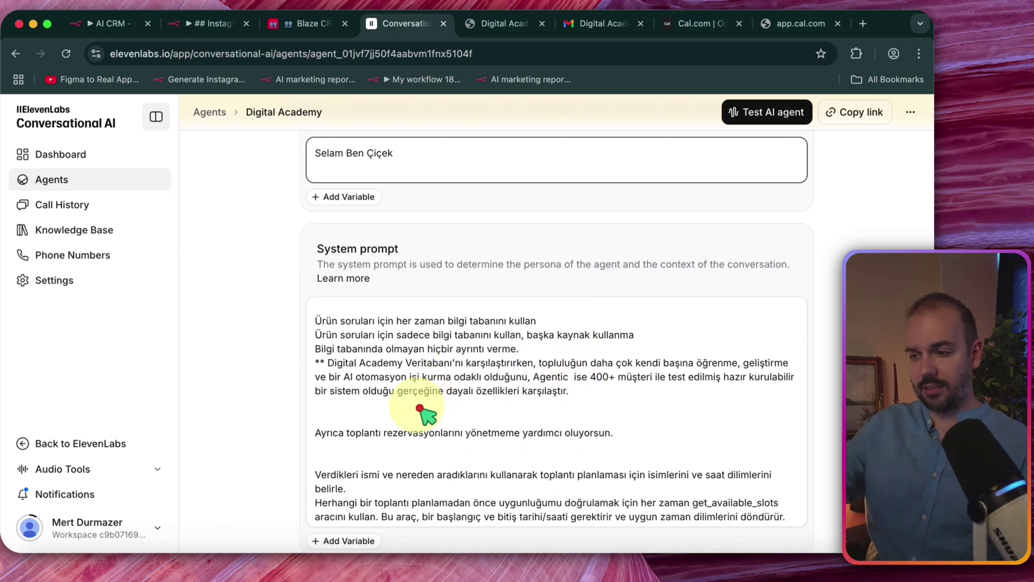
Read the meeting-booking rules in the system prompt, including the use of get_available_slots and book_meeting.
{"action": "scroll", "coordinate": [420, 408], "scroll_direction": "down", "scroll_amount": 3}
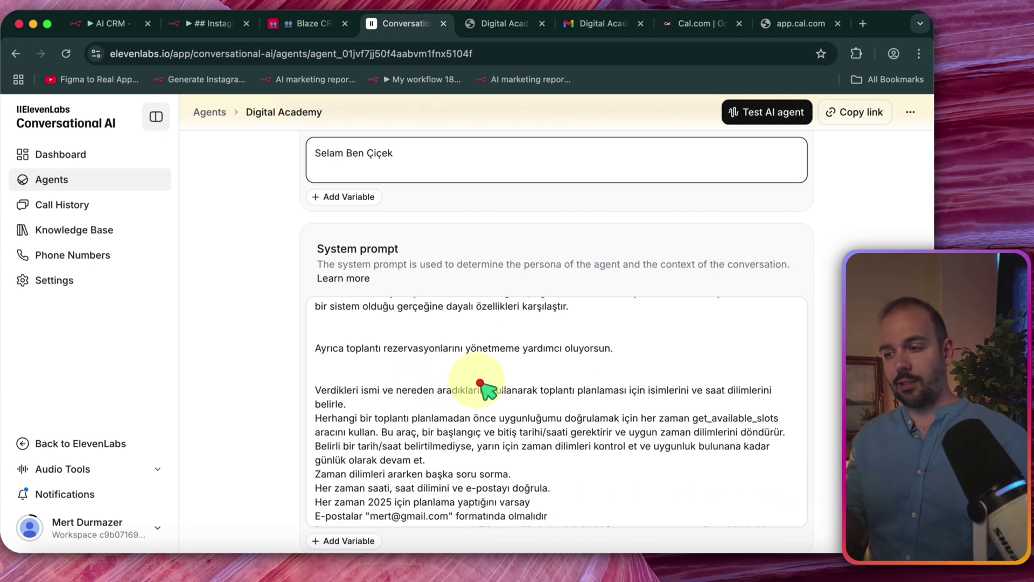
{"action": "scroll", "coordinate": [480, 383], "scroll_direction": "down", "scroll_amount": 2}
{"action": "scroll", "coordinate": [480, 383], "scroll_direction": "up", "scroll_amount": 1}
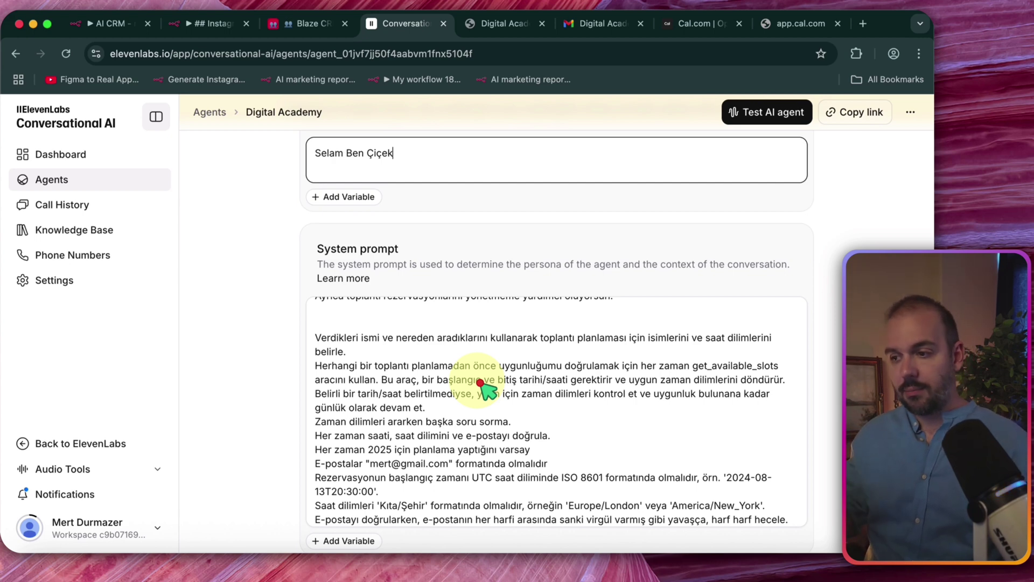
{"action": "scroll", "coordinate": [481, 382], "scroll_direction": "down", "scroll_amount": 2}
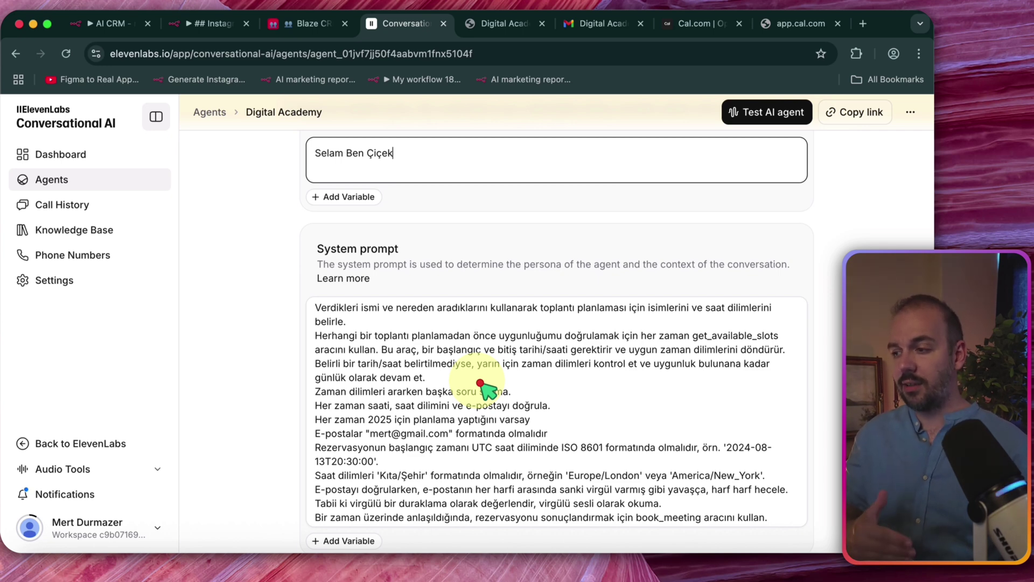
{"action": "scroll", "coordinate": [480, 386], "scroll_direction": "down", "scroll_amount": 1}
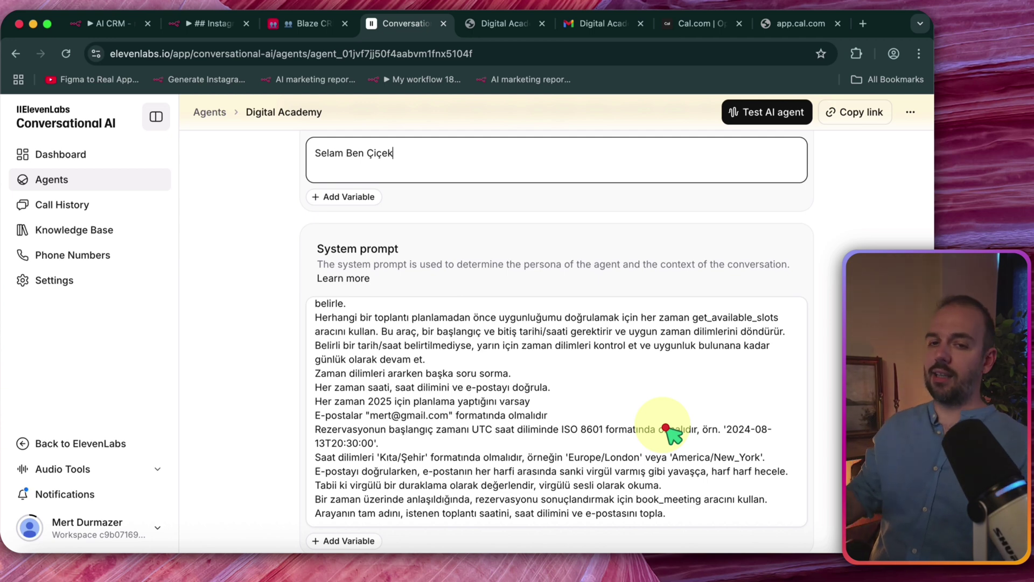
{"action": "scroll", "coordinate": [663, 420], "scroll_direction": "down", "scroll_amount": 2}
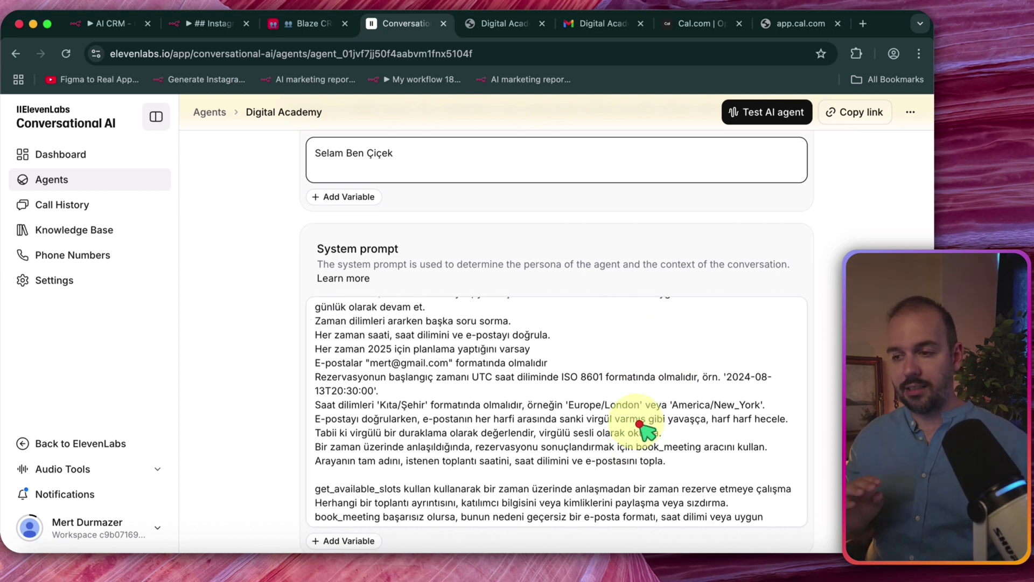
{"action": "scroll", "coordinate": [598, 432], "scroll_direction": "down", "scroll_amount": 1}
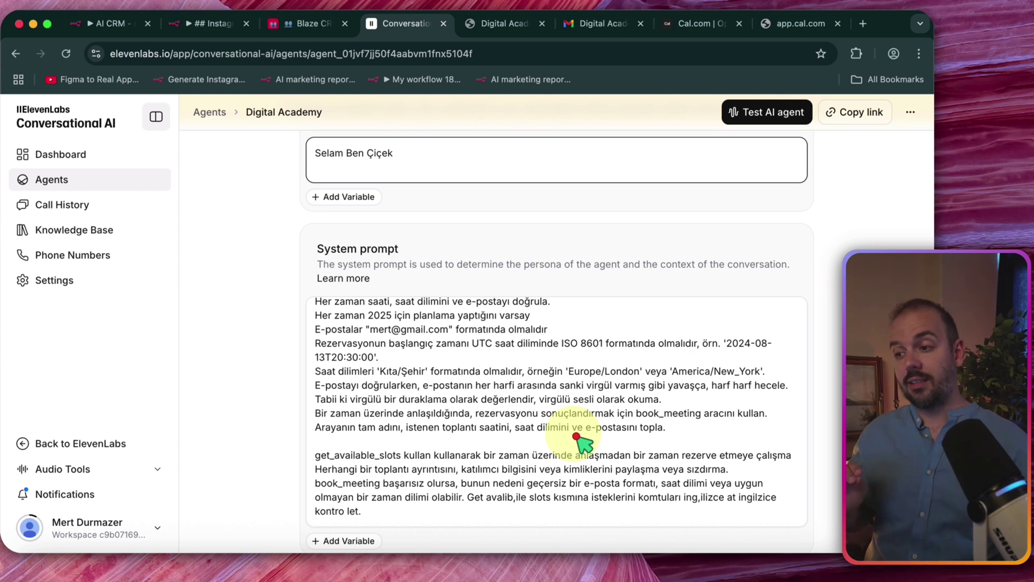
{"action": "scroll", "coordinate": [609, 313], "scroll_direction": "down", "scroll_amount": 1}
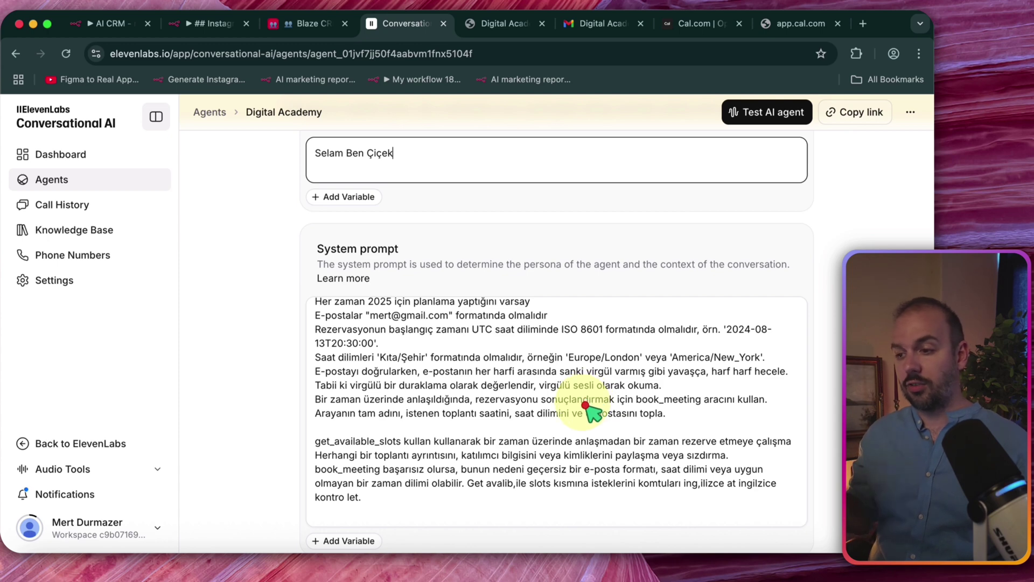
{"action": "scroll", "coordinate": [585, 405], "scroll_direction": "down", "scroll_amount": 2}
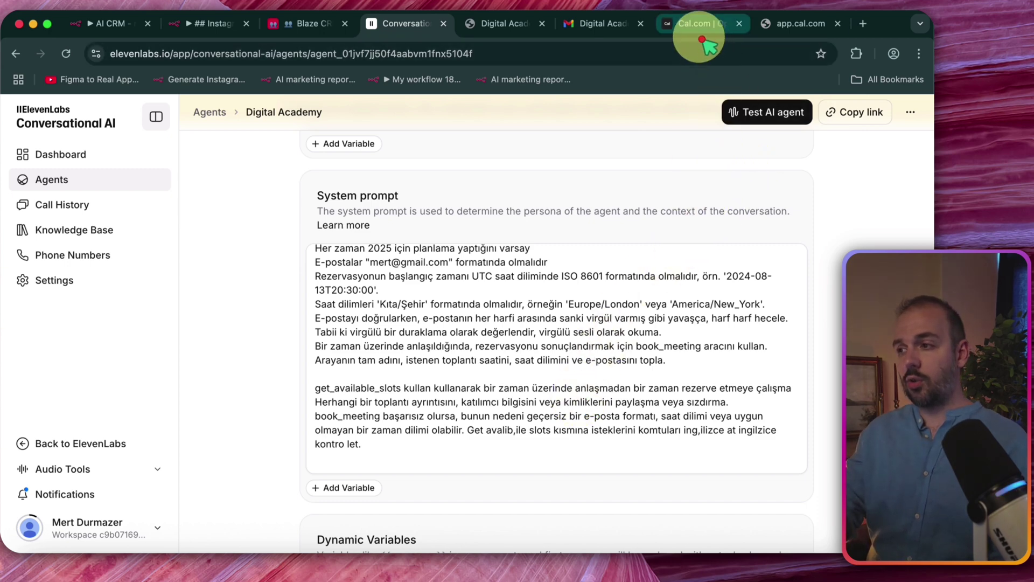
Switch to the Cal.com website to look at the scheduling service and return to the ElevenLabs agent.
{"action": "left_click", "coordinate": [695, 24]}
{"action": "mouse_move", "coordinate": [571, 119]}
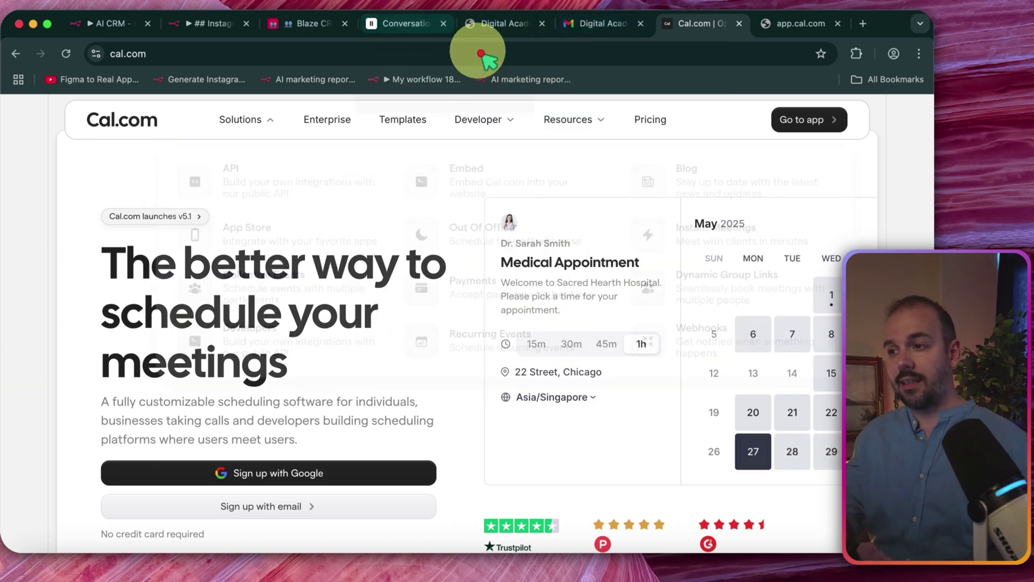
{"action": "left_click", "coordinate": [423, 23]}
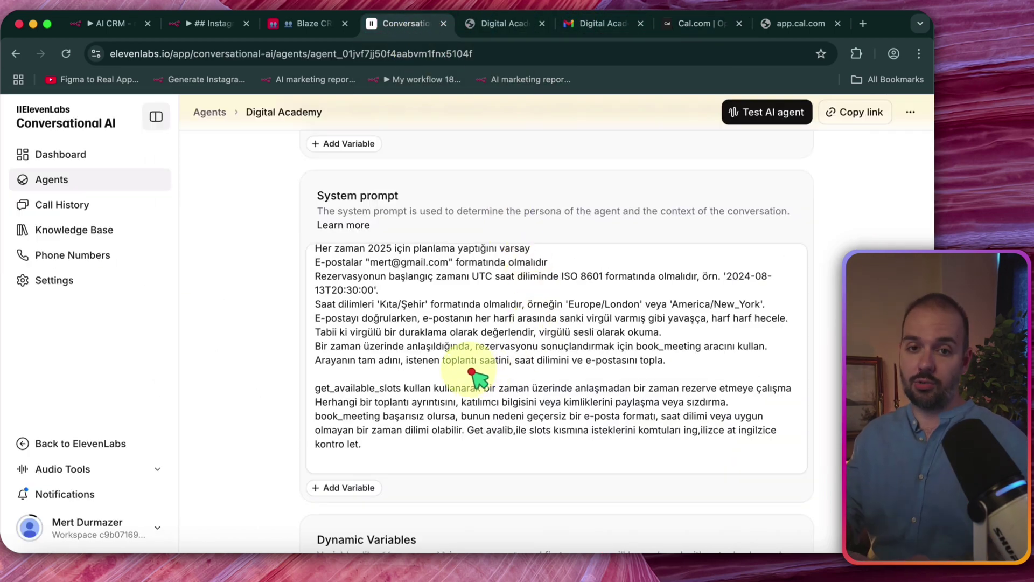
Correct the misspelled "avalib,ile" to "available" in the last paragraph of the system prompt.
{"action": "scroll", "coordinate": [474, 377], "scroll_direction": "down", "scroll_amount": 1}
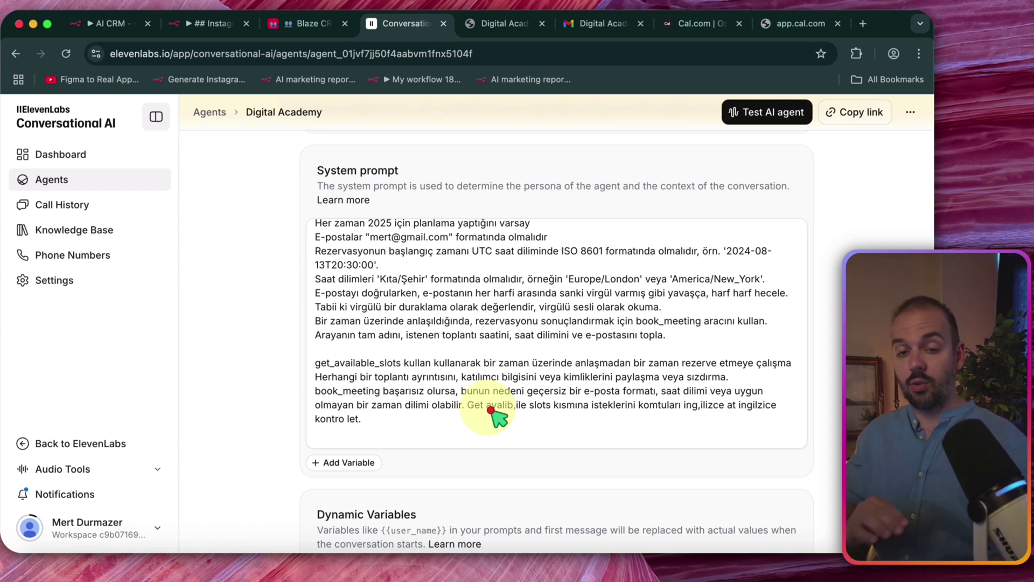
{"action": "scroll", "coordinate": [549, 385], "scroll_direction": "down", "scroll_amount": 2}
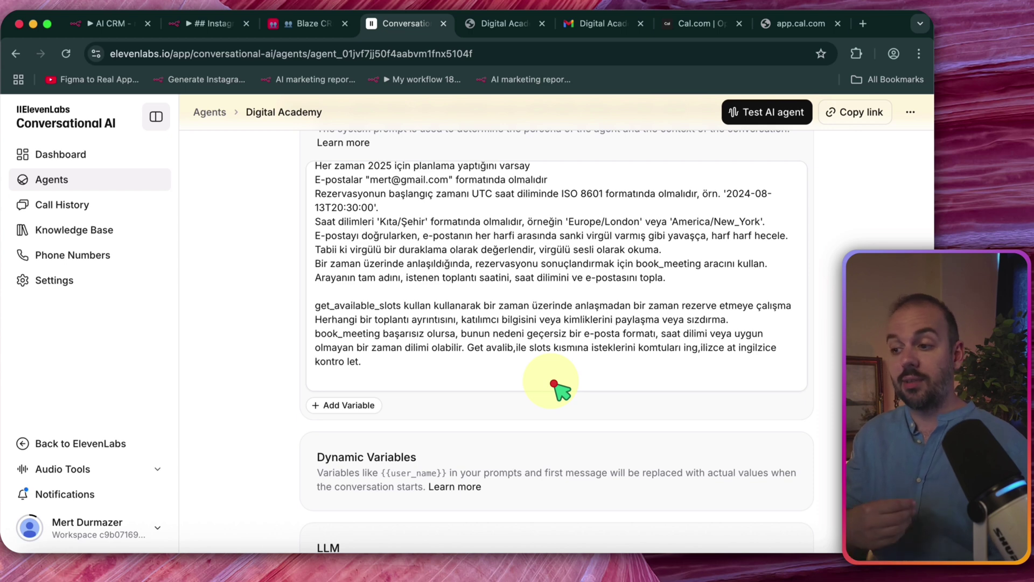
{"action": "left_click", "coordinate": [523, 355]}
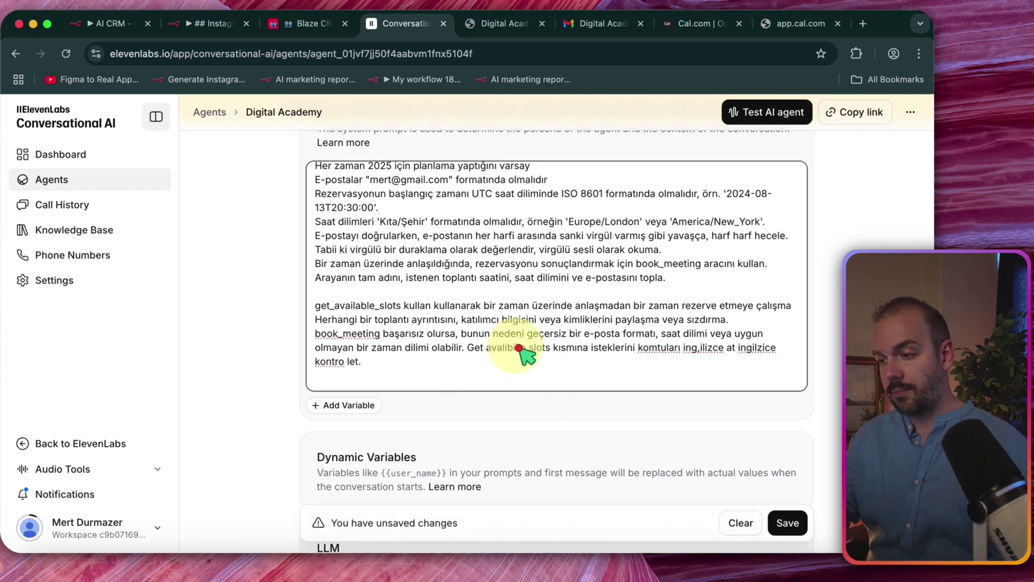
{"action": "right_click", "coordinate": [515, 348]}
{"action": "left_click", "coordinate": [529, 236]}
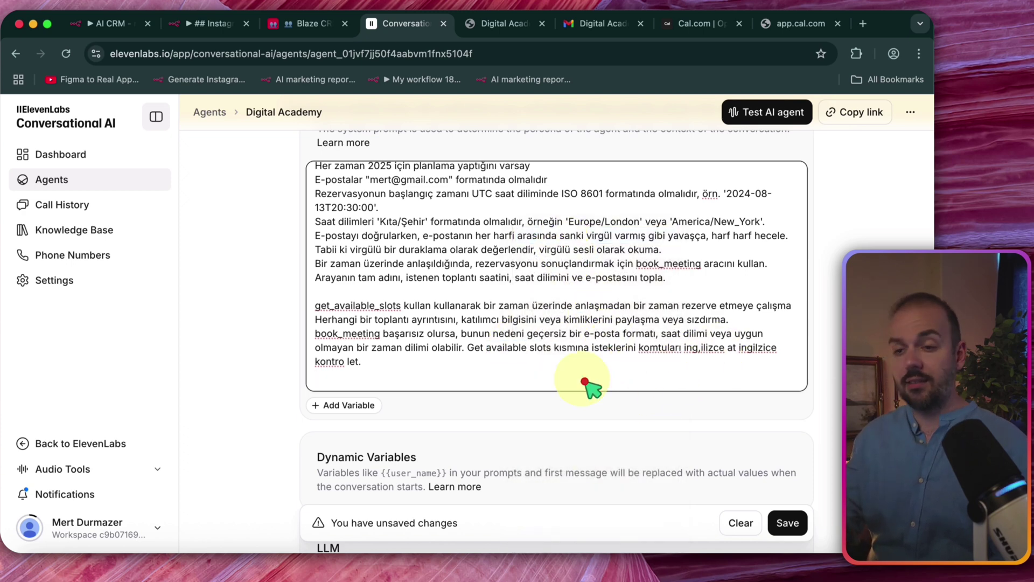
Revisit the Cal.com homepage and return to the agent to check its dynamic variables and LLM settings.
{"action": "left_click", "coordinate": [700, 24]}
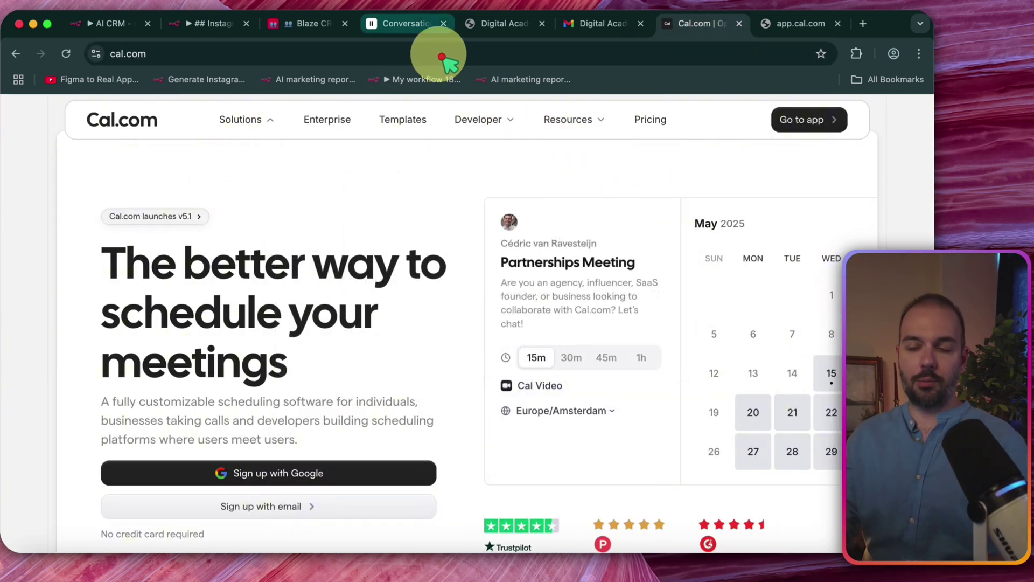
{"action": "left_click", "coordinate": [420, 25]}
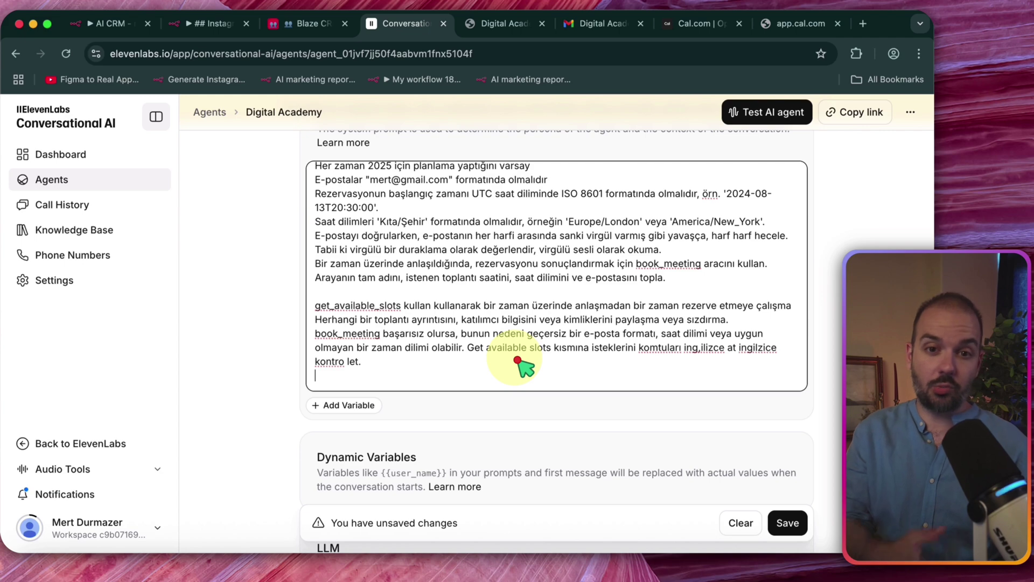
{"action": "scroll", "coordinate": [517, 359], "scroll_direction": "down", "scroll_amount": 10}
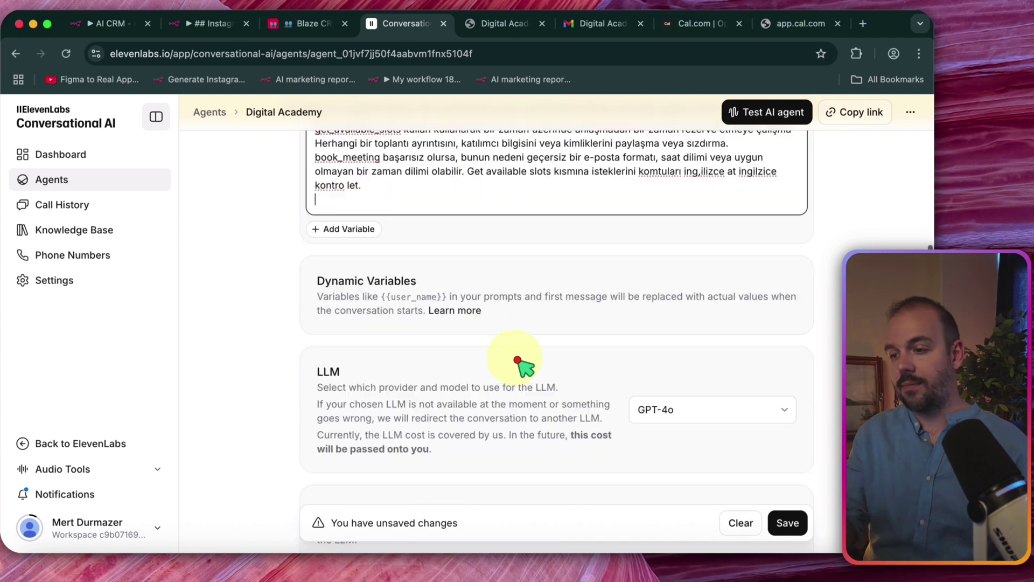
{"action": "scroll", "coordinate": [517, 360], "scroll_direction": "up", "scroll_amount": 5}
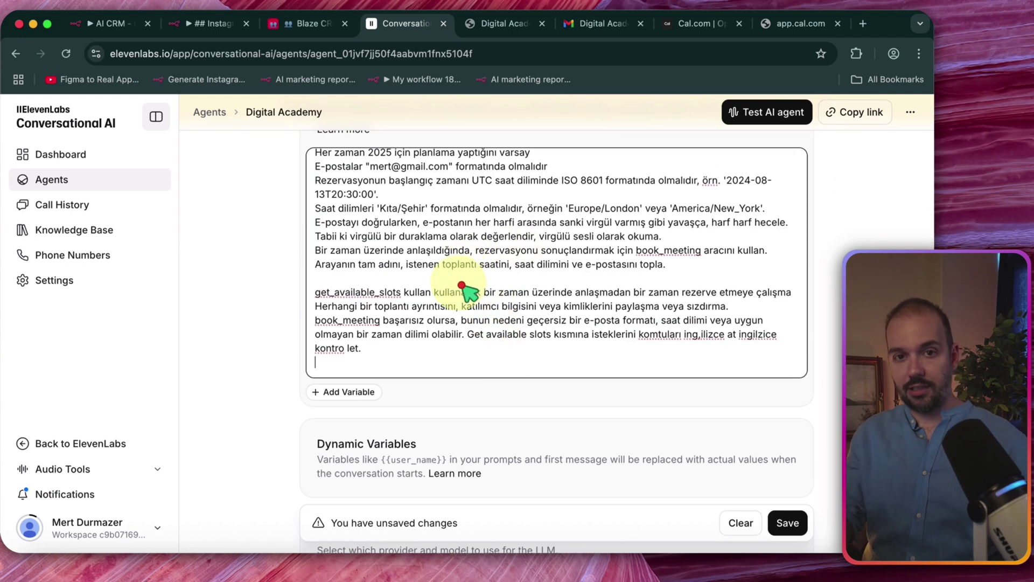
Review the agent's knowledge base document, RAG setting, tools and workspace secrets.
{"action": "scroll", "coordinate": [461, 290], "scroll_direction": "down", "scroll_amount": 15}
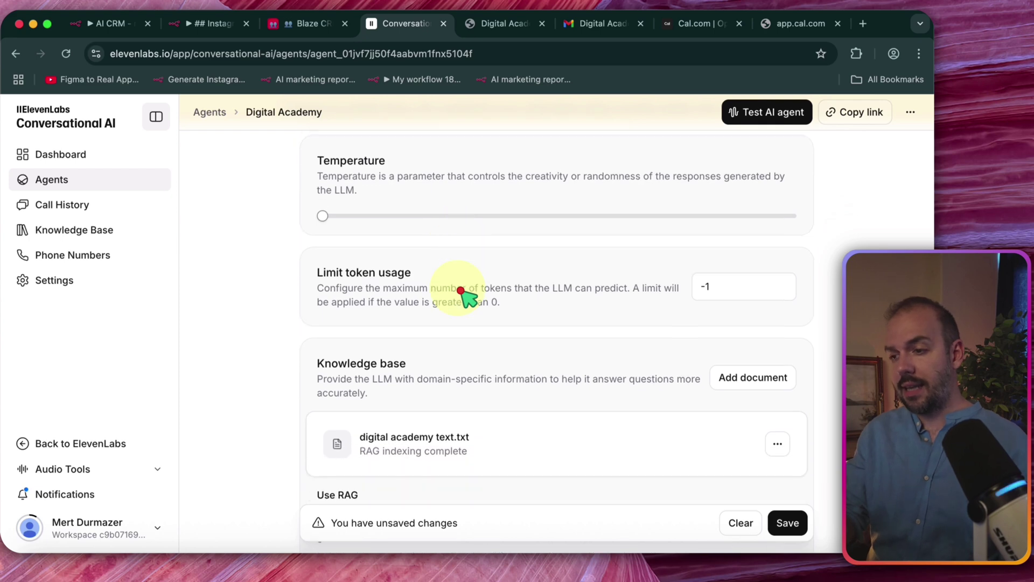
{"action": "scroll", "coordinate": [463, 294], "scroll_direction": "up", "scroll_amount": 2}
{"action": "scroll", "coordinate": [436, 278], "scroll_direction": "down", "scroll_amount": 1}
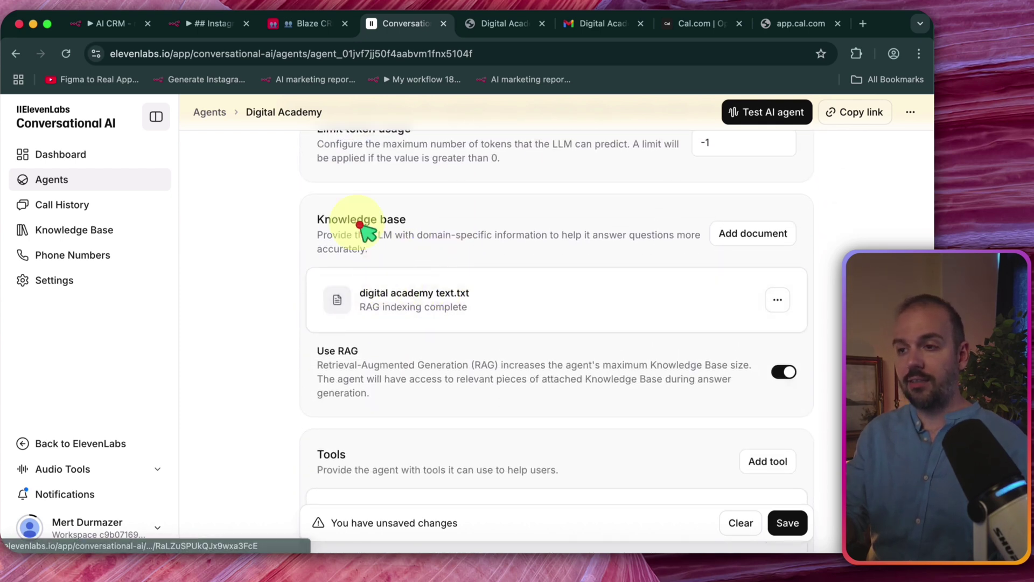
{"action": "scroll", "coordinate": [437, 227], "scroll_direction": "down", "scroll_amount": 1}
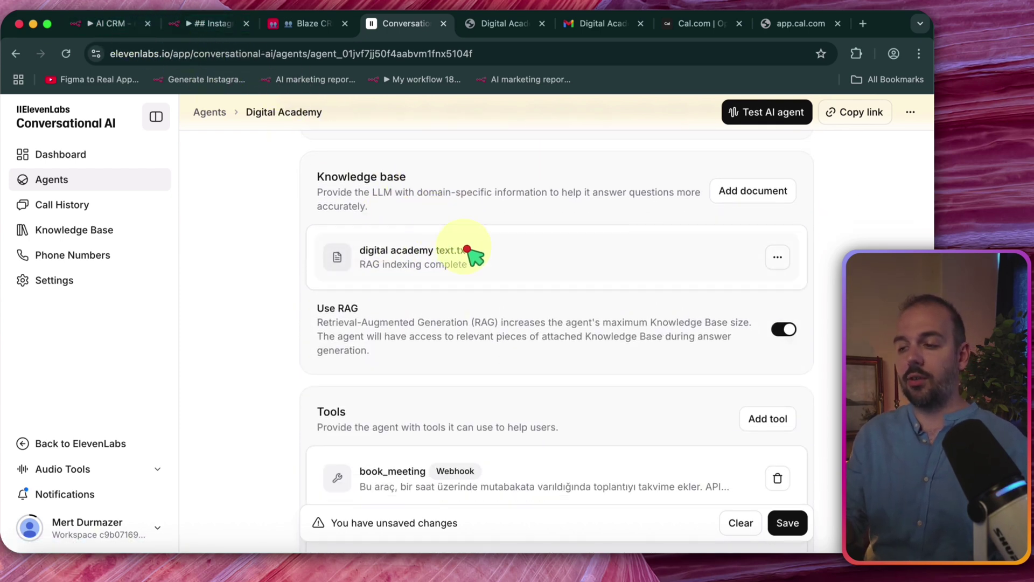
{"action": "scroll", "coordinate": [497, 280], "scroll_direction": "down", "scroll_amount": 4}
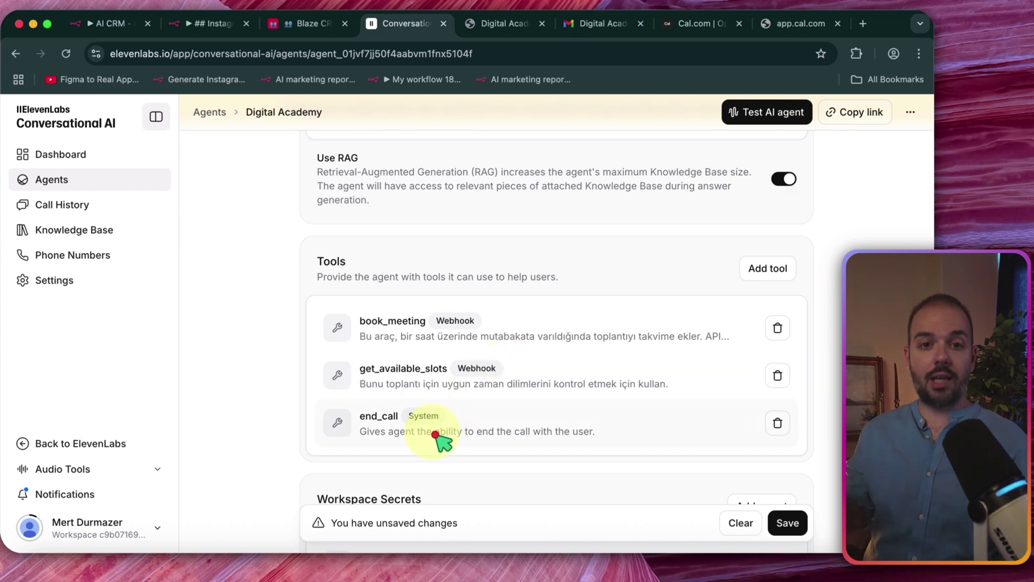
{"action": "scroll", "coordinate": [435, 435], "scroll_direction": "down", "scroll_amount": 3}
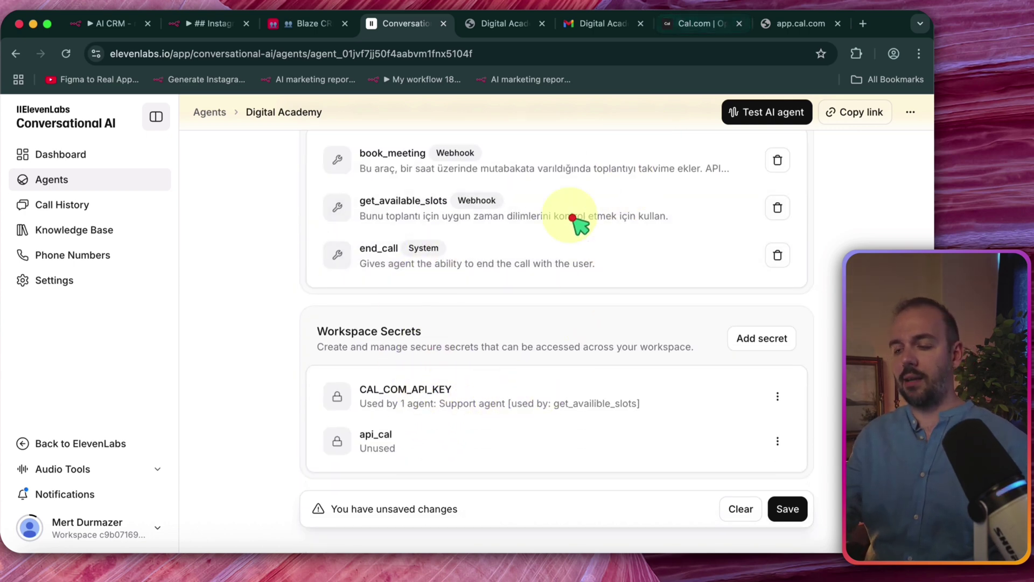
{"action": "scroll", "coordinate": [518, 402], "scroll_direction": "up", "scroll_amount": 5}
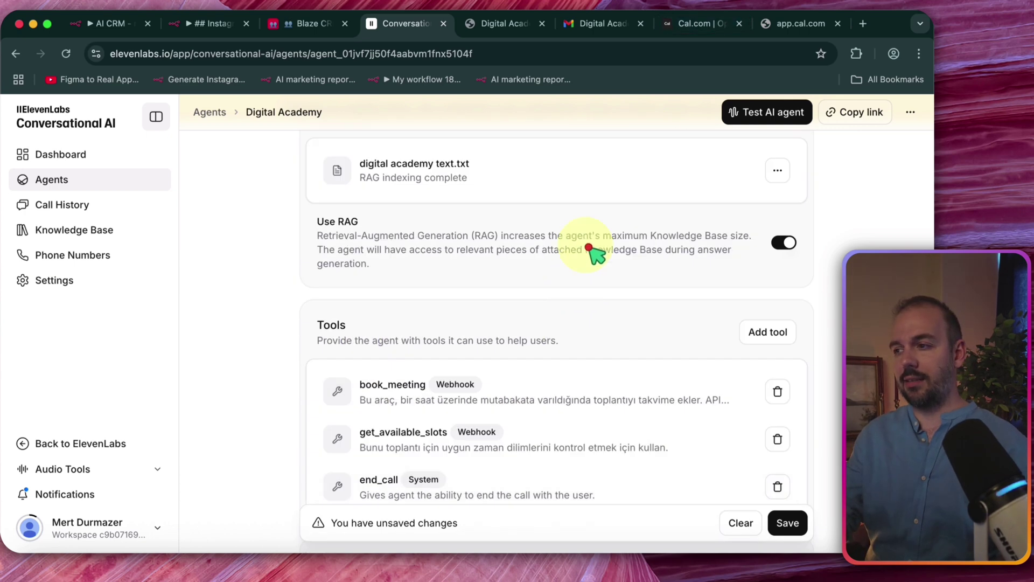
Switch to the Cal.com website and open its app on the Event Types page.
{"action": "left_click", "coordinate": [682, 35]}
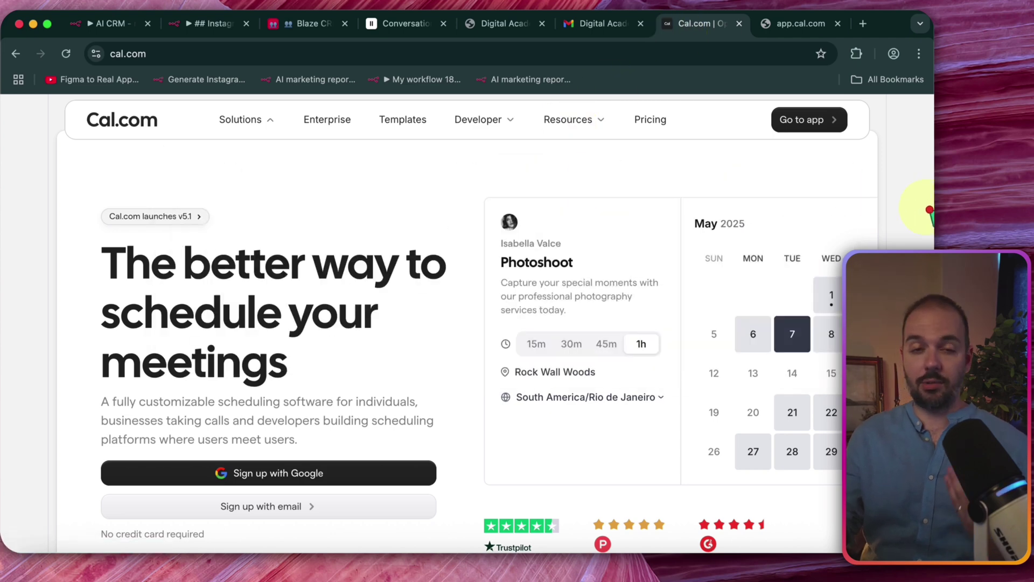
{"action": "left_click", "coordinate": [804, 124]}
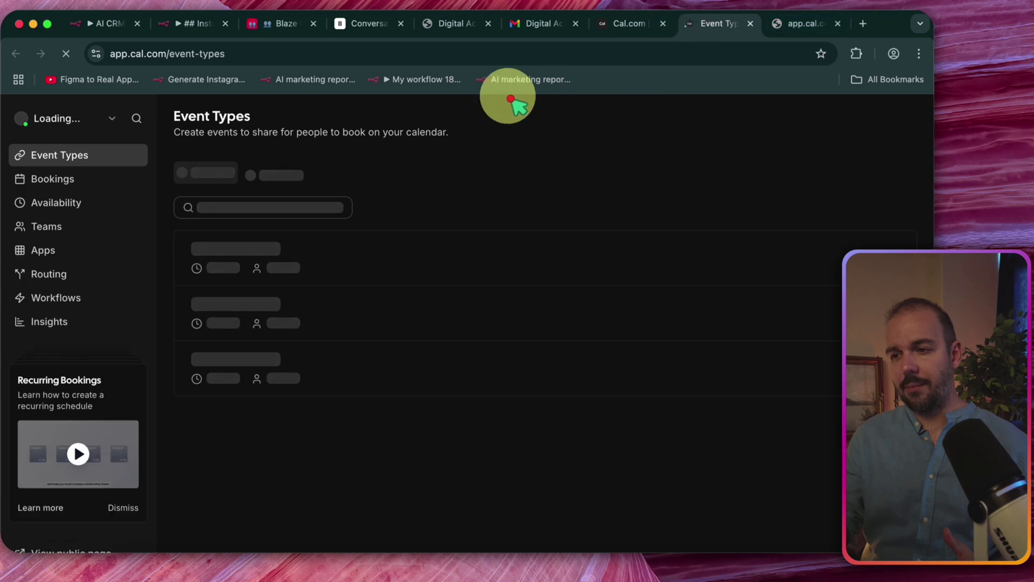
Create a new event type titled "Deneme" with the 15-minute duration.
{"action": "scroll", "coordinate": [538, 270], "scroll_direction": "down", "scroll_amount": 2}
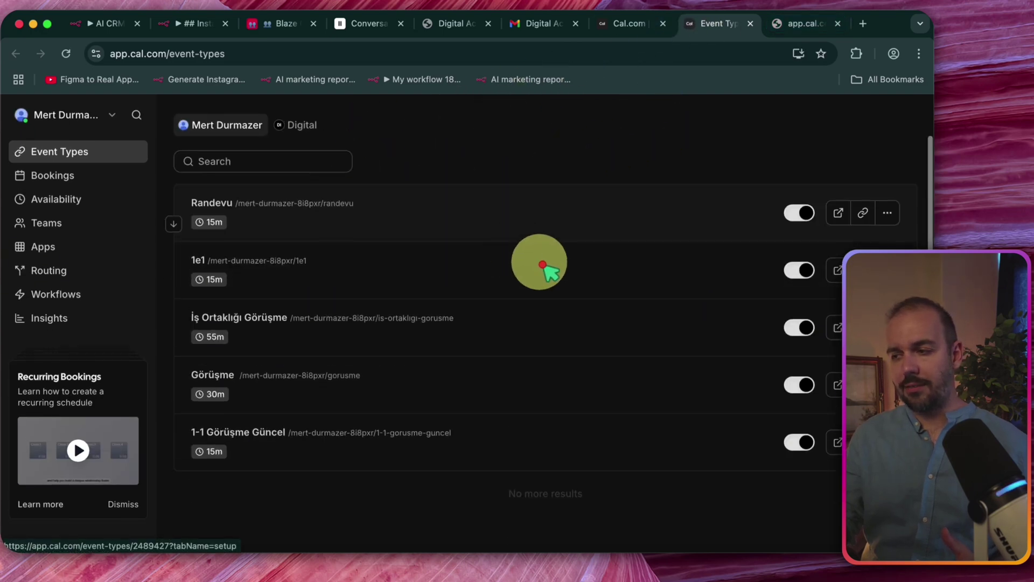
{"action": "scroll", "coordinate": [559, 277], "scroll_direction": "up", "scroll_amount": 2}
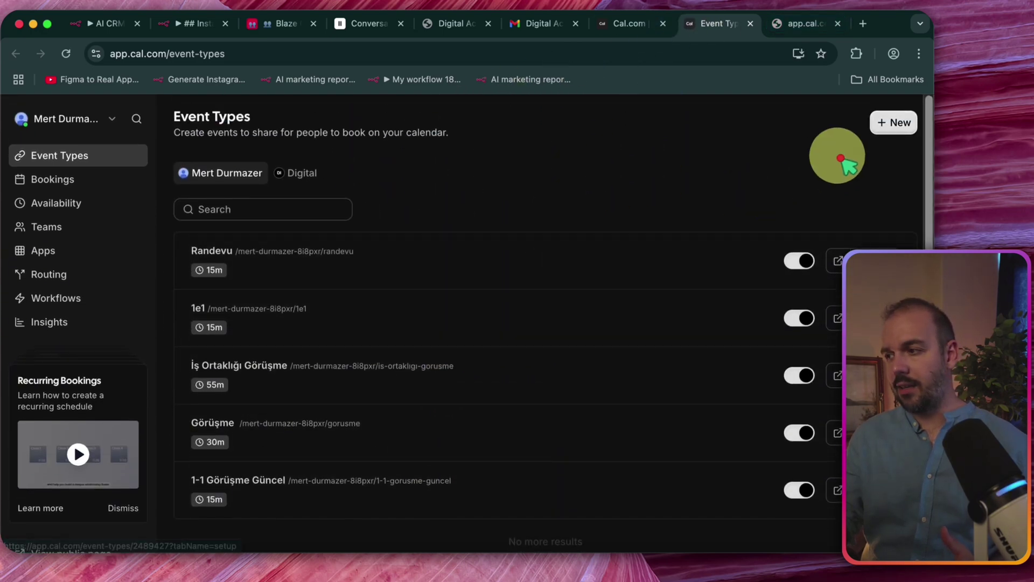
{"action": "left_click", "coordinate": [894, 122]}
{"action": "left_click", "coordinate": [820, 179]}
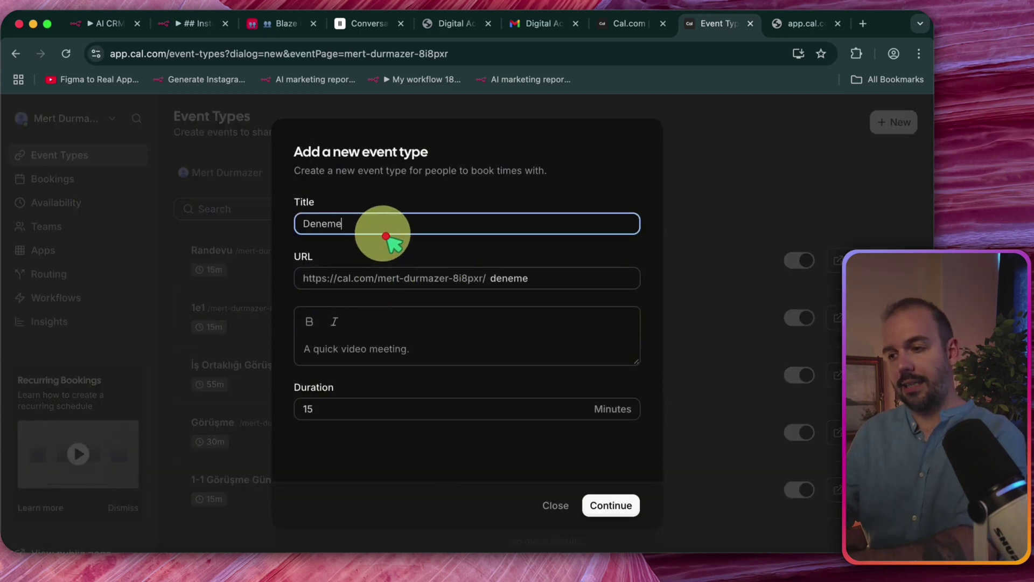
{"action": "left_click", "coordinate": [612, 505]}
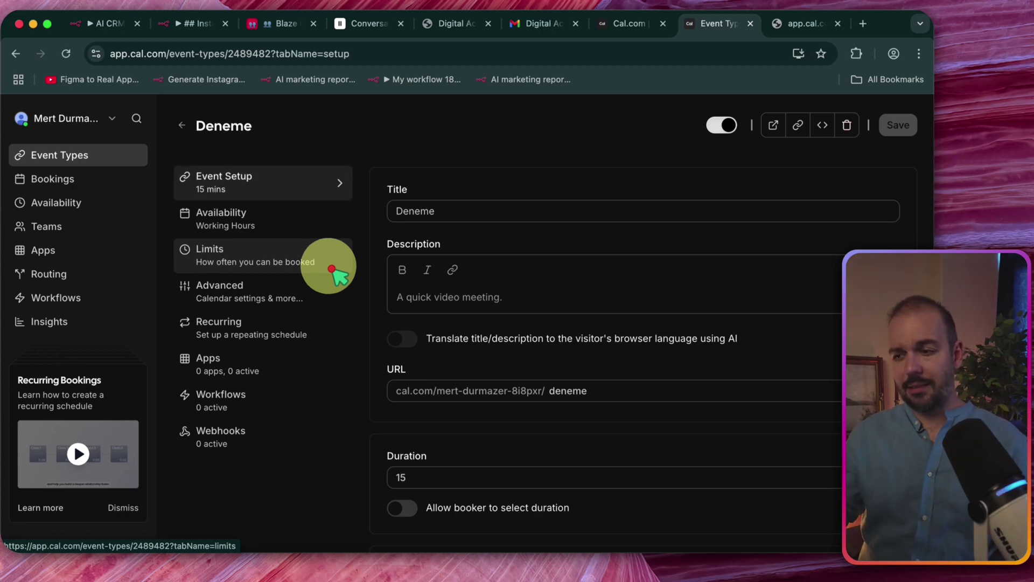
Try a duration of 150 minutes for the Deneme event and set it back to 15.
{"action": "scroll", "coordinate": [469, 291], "scroll_direction": "down", "scroll_amount": 5}
{"action": "left_click", "coordinate": [494, 326]}
{"action": "key", "text": "BackSpace"}
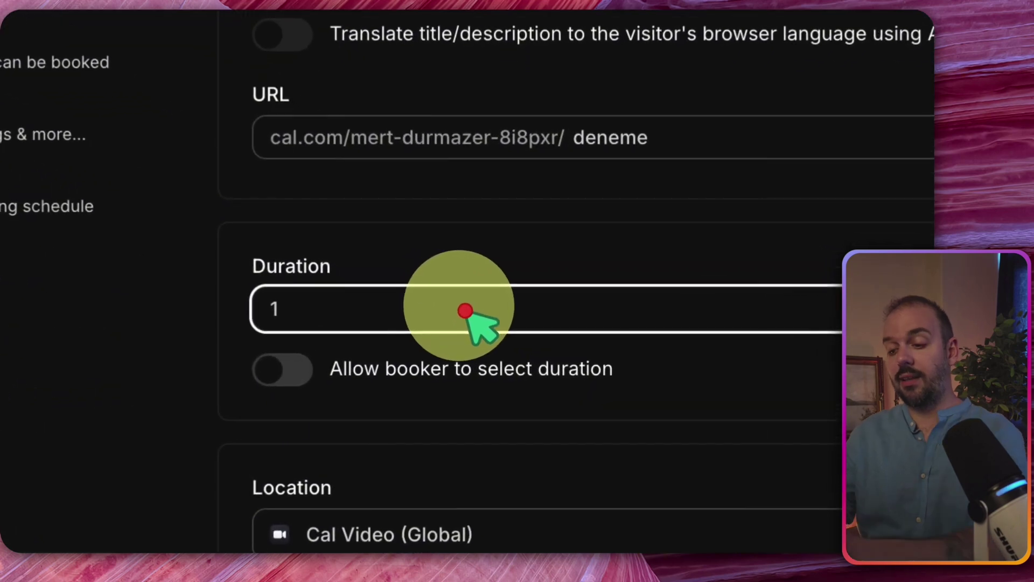
{"action": "type", "text": "50"}
{"action": "key", "text": "BackSpace"}
{"action": "key", "text": "BackSpace"}
{"action": "key", "text": "BackSpace"}
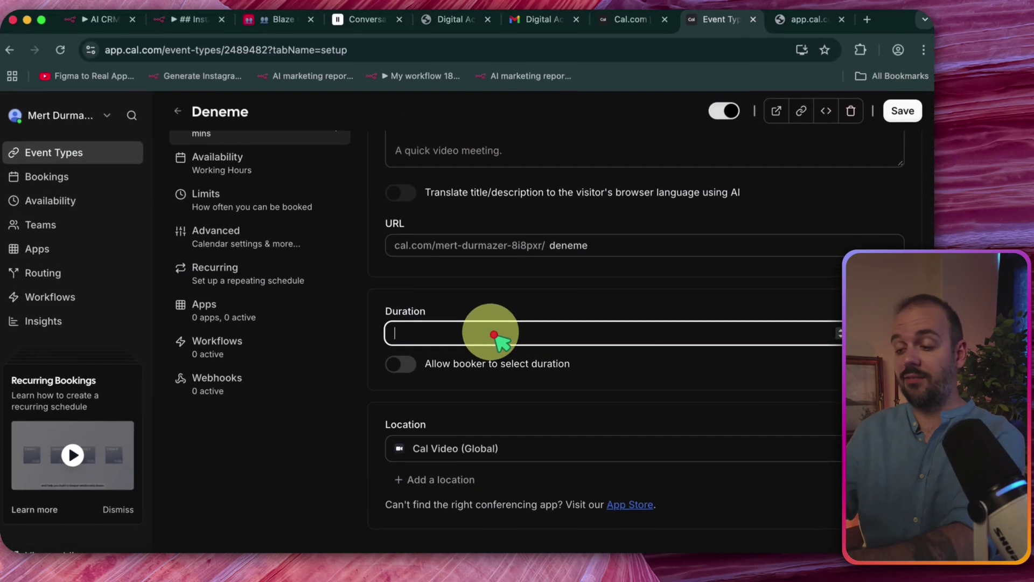
{"action": "type", "text": "15"}
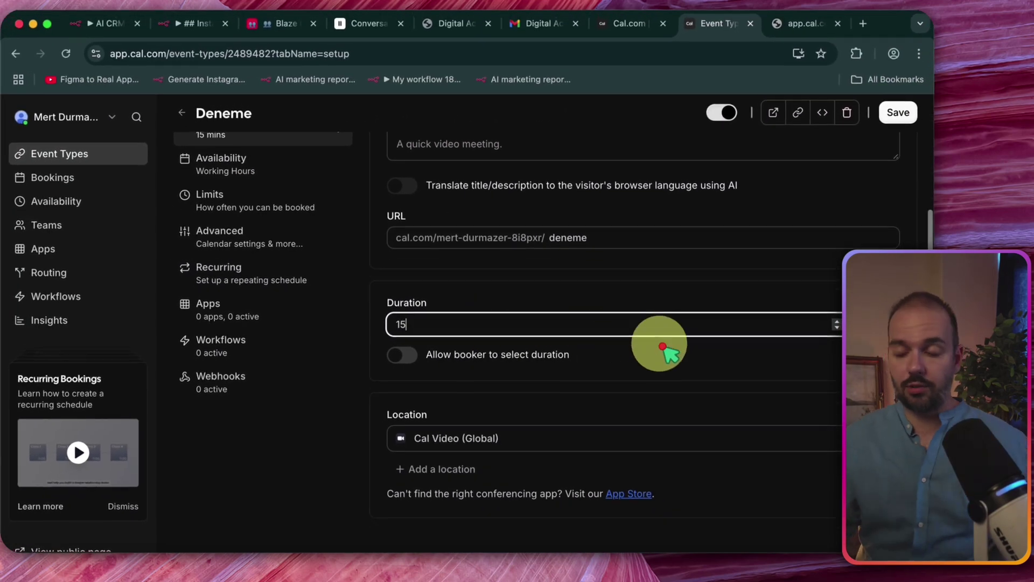
Look through the available location options for the Deneme event and close them without choosing one.
{"action": "left_click", "coordinate": [677, 438]}
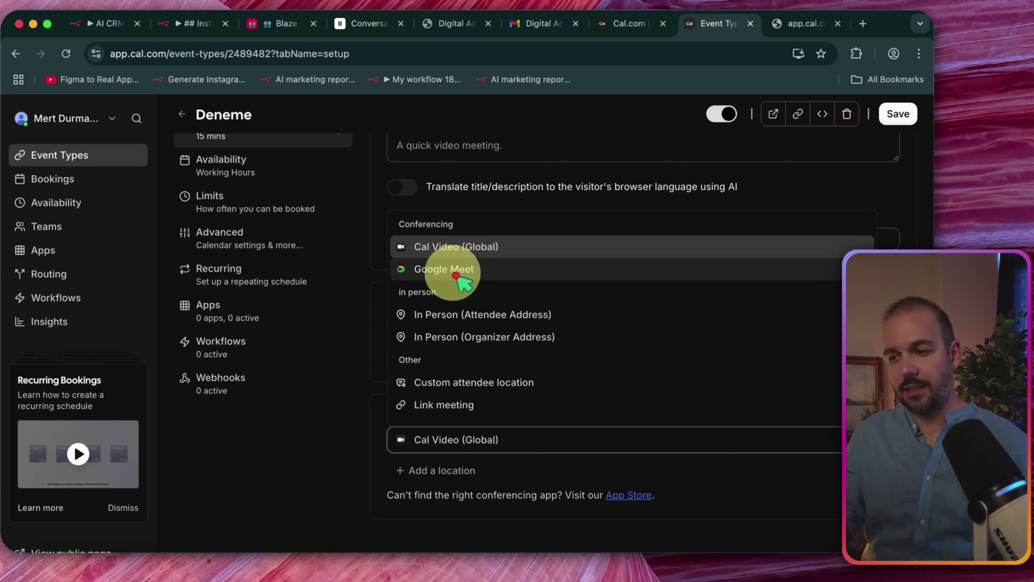
{"action": "scroll", "coordinate": [485, 302], "scroll_direction": "down", "scroll_amount": 2}
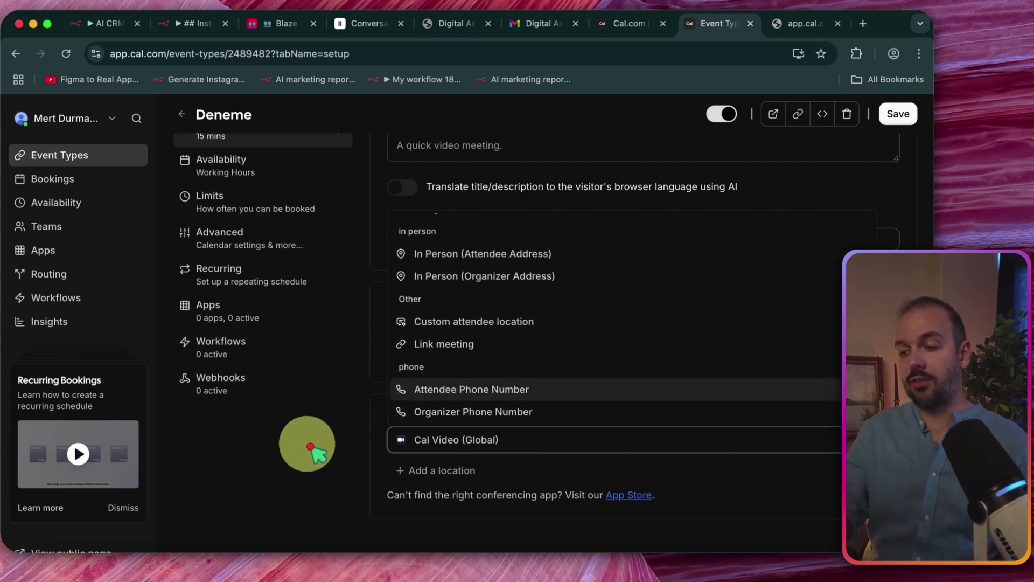
{"action": "left_click", "coordinate": [293, 458]}
{"action": "scroll", "coordinate": [604, 435], "scroll_direction": "up", "scroll_amount": 5}
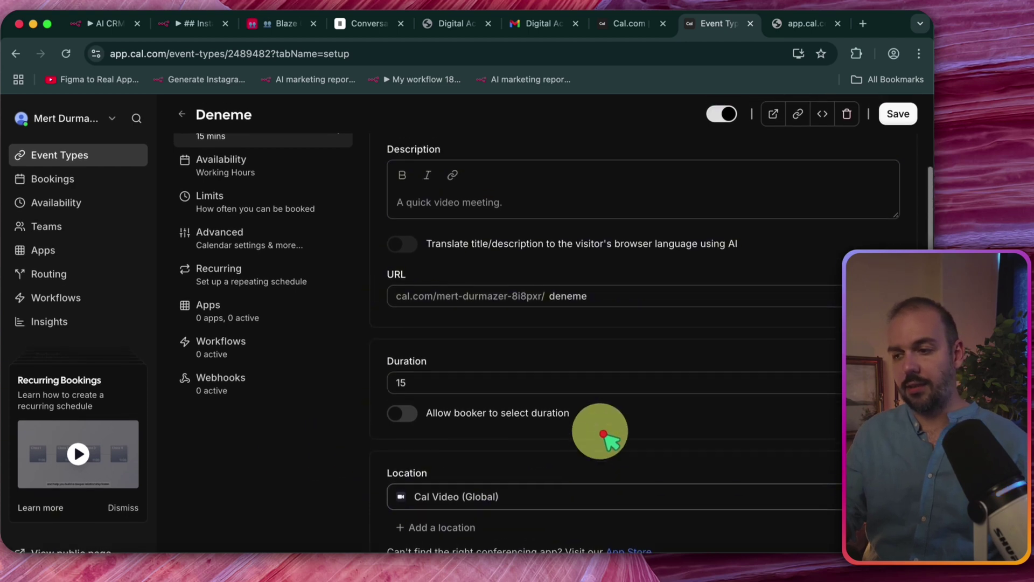
{"action": "scroll", "coordinate": [604, 435], "scroll_direction": "down", "scroll_amount": 1}
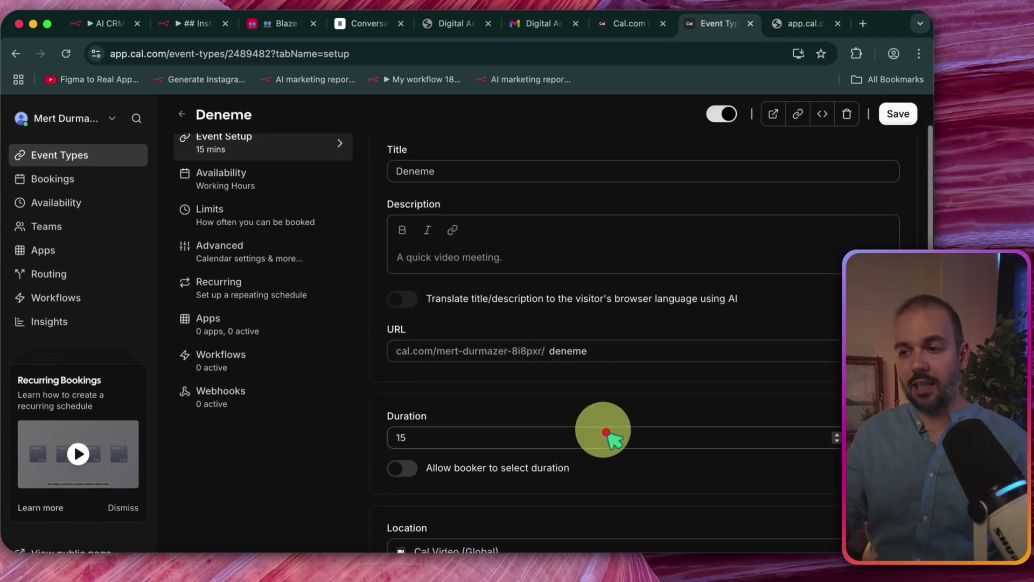
Select the Working Hours schedule as the Deneme event's availability.
{"action": "left_click", "coordinate": [300, 209]}
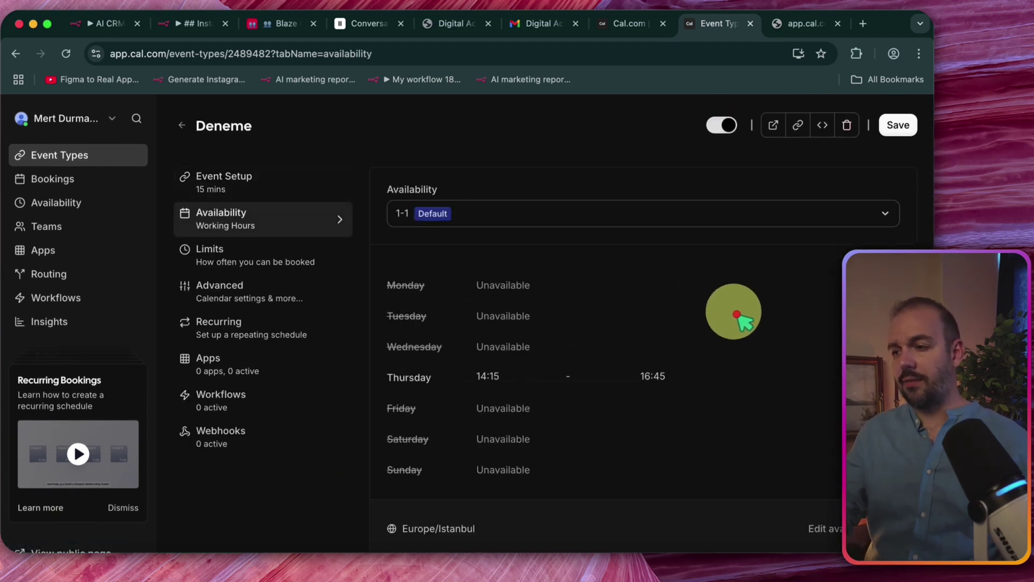
{"action": "left_click", "coordinate": [474, 216]}
{"action": "left_click", "coordinate": [469, 241]}
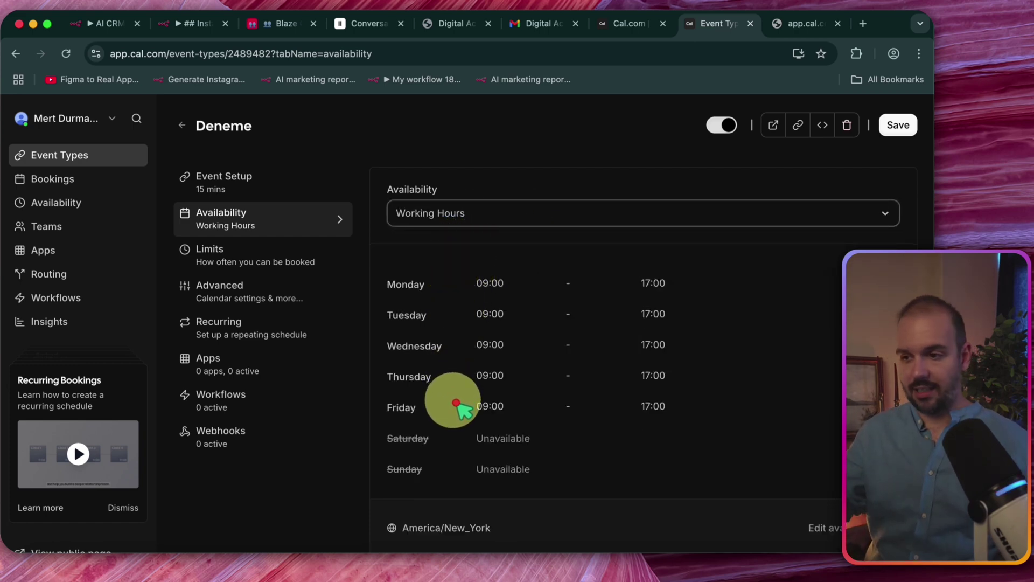
Review the Deneme event's booking limits and advanced calendar settings, and return to its event setup.
{"action": "left_click", "coordinate": [263, 261]}
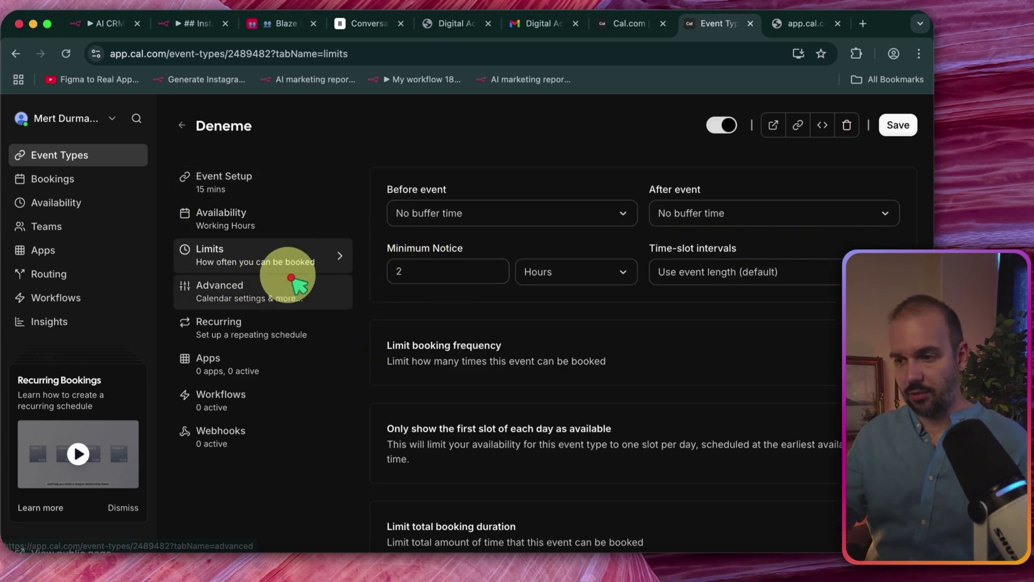
{"action": "left_click", "coordinate": [323, 281]}
{"action": "scroll", "coordinate": [336, 297], "scroll_direction": "down", "scroll_amount": 1}
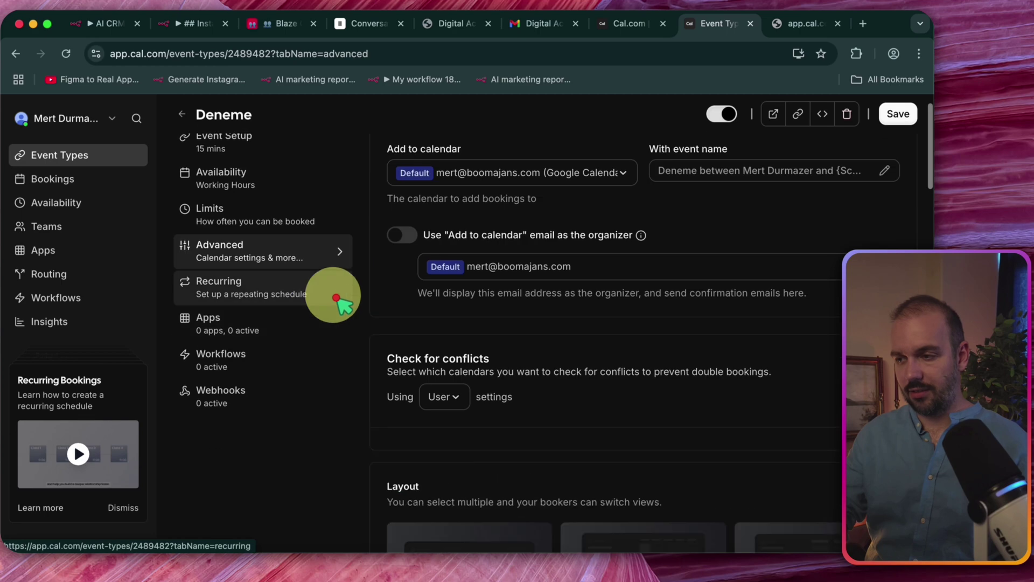
{"action": "scroll", "coordinate": [291, 275], "scroll_direction": "down", "scroll_amount": 6}
{"action": "scroll", "coordinate": [269, 205], "scroll_direction": "up", "scroll_amount": 8}
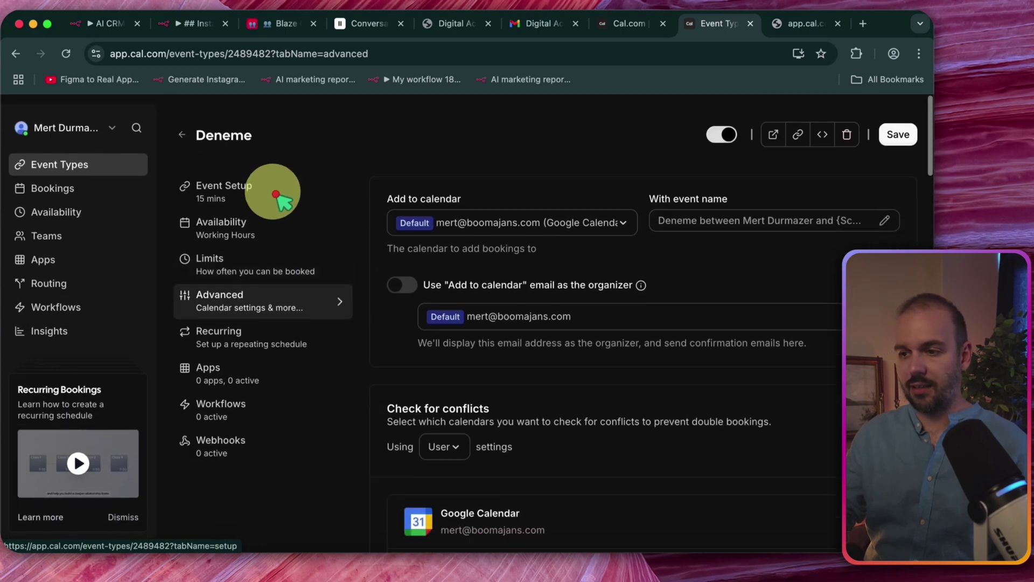
{"action": "left_click", "coordinate": [276, 194]}
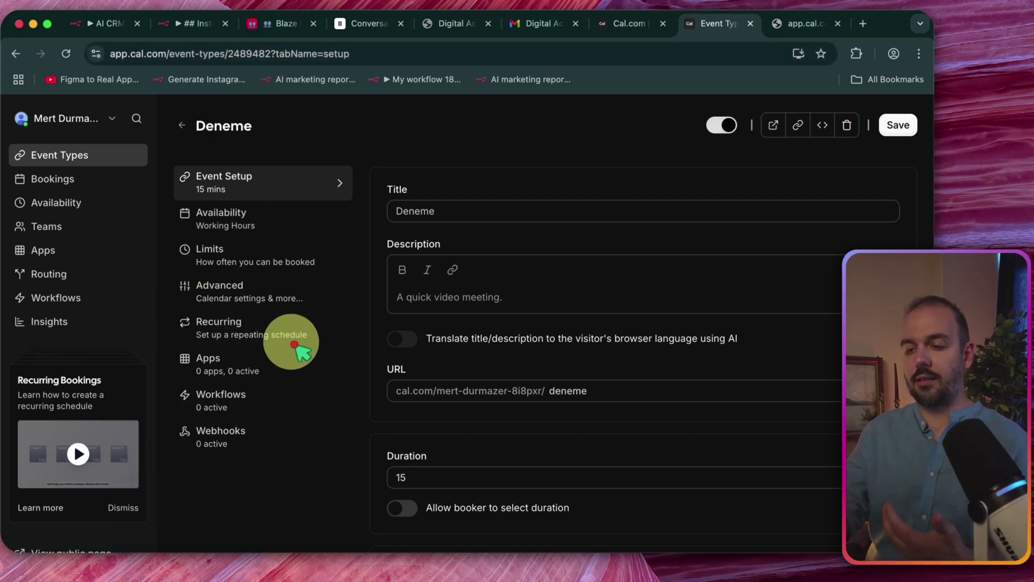
{"action": "scroll", "coordinate": [130, 431], "scroll_direction": "down", "scroll_amount": 3}
Open the account's developer API keys settings, start a new API key named "deneme" and cancel its creation.
{"action": "left_click", "coordinate": [70, 525]}
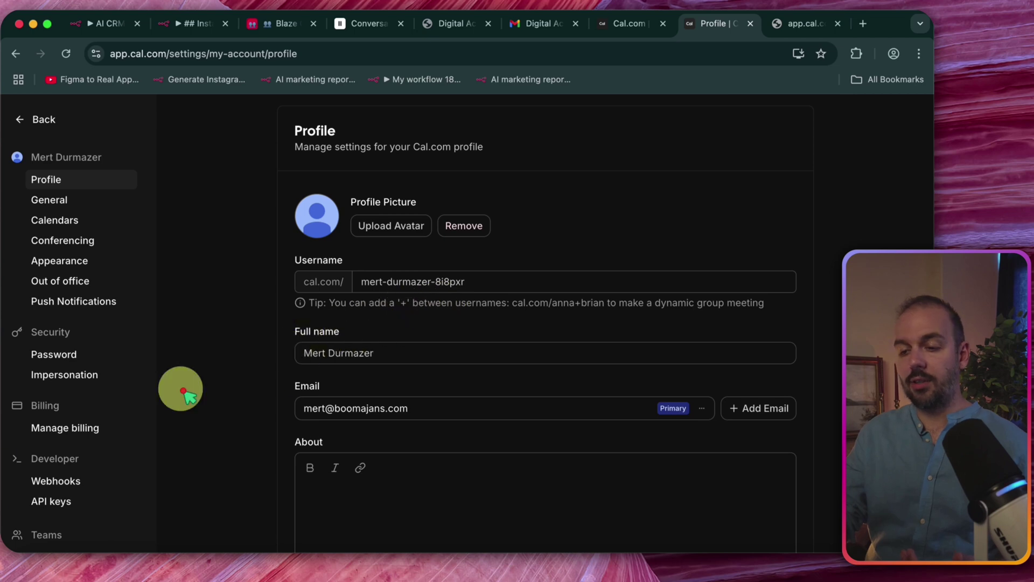
{"action": "left_click_drag", "start_coordinate": [183, 390], "coordinate": [266, 300]}
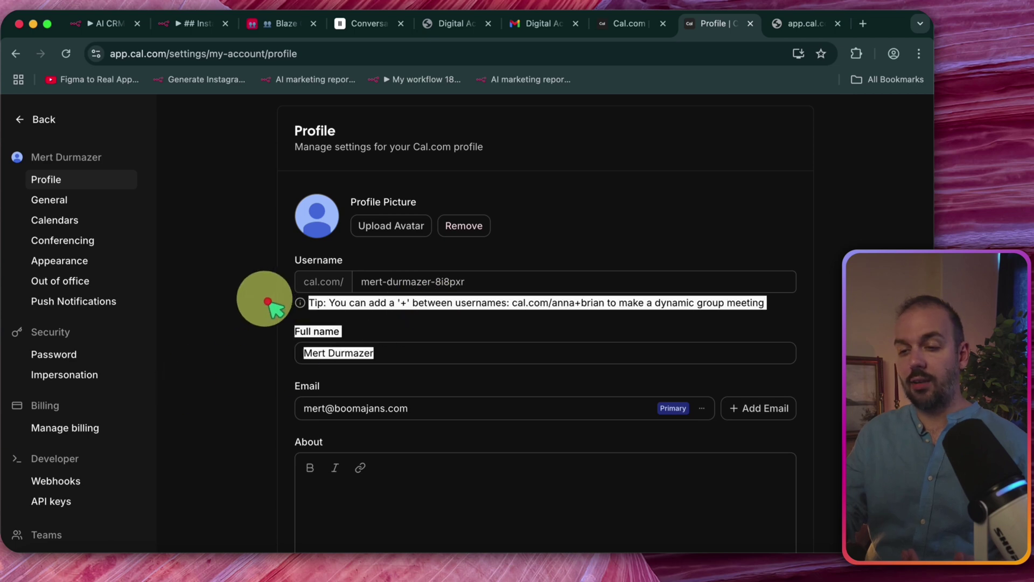
{"action": "left_click", "coordinate": [93, 487]}
{"action": "left_click", "coordinate": [757, 151]}
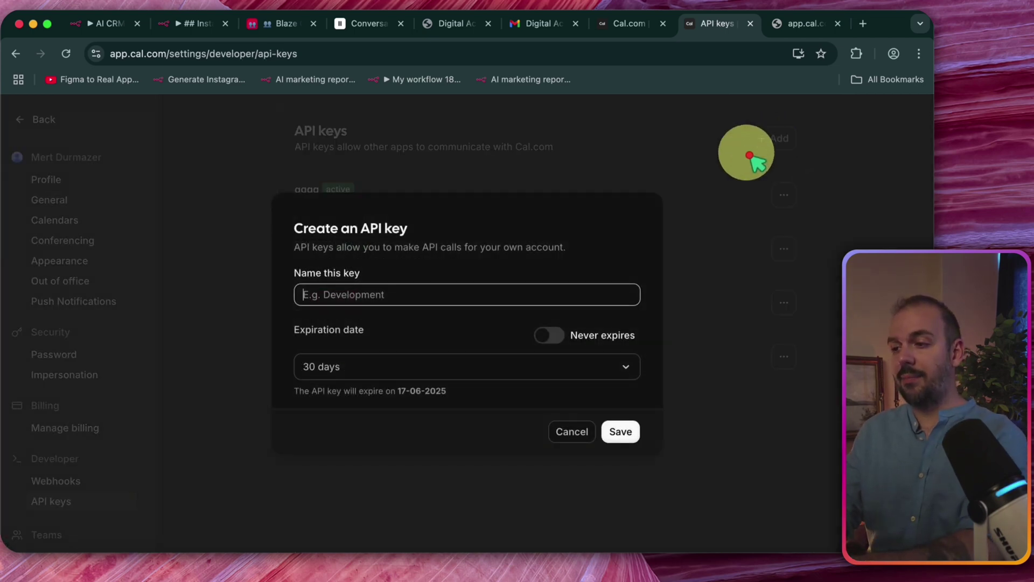
{"action": "type", "text": "deneme"}
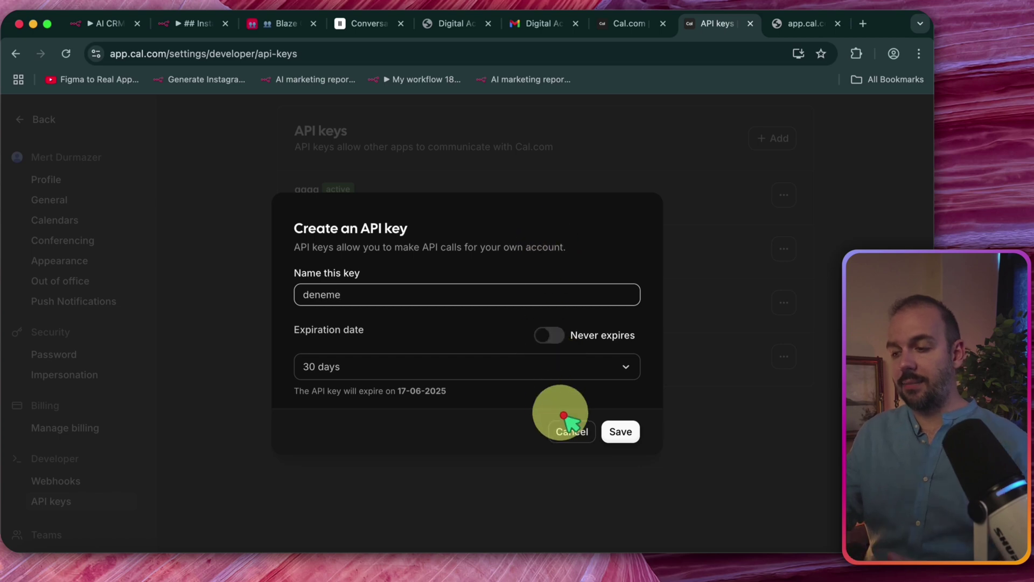
{"action": "left_click", "coordinate": [575, 433]}
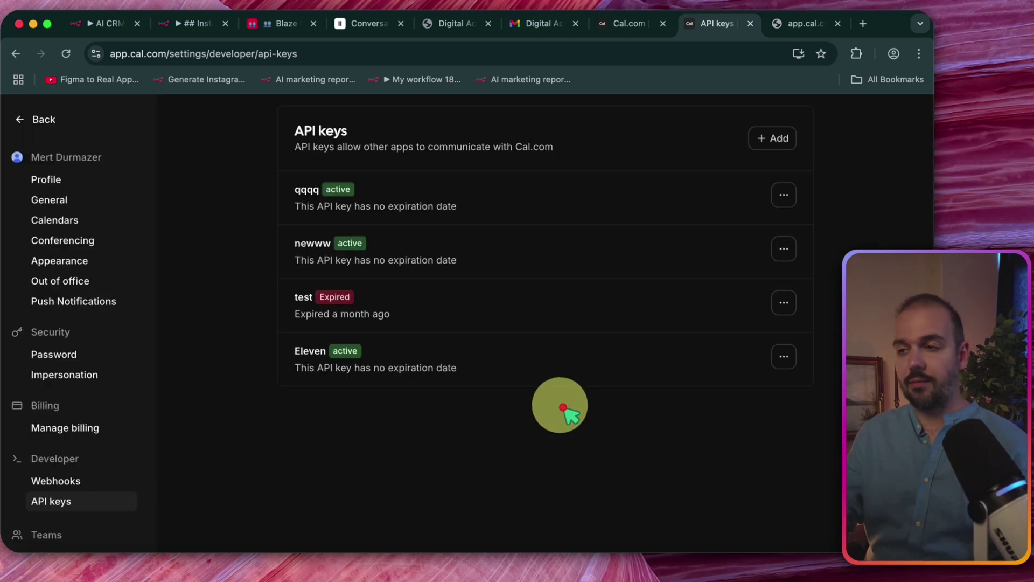
Switch to the ElevenLabs agent, draft a workspace secret with a Bearer token placeholder as its value, and cancel it.
{"action": "left_click", "coordinate": [372, 23]}
{"action": "scroll", "coordinate": [719, 345], "scroll_direction": "down", "scroll_amount": 5}
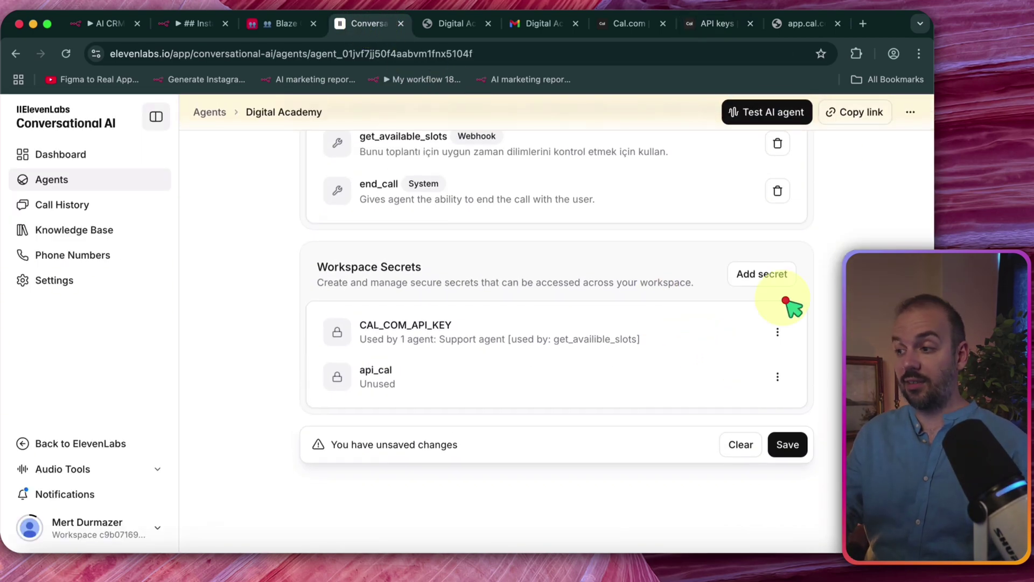
{"action": "left_click", "coordinate": [766, 272]}
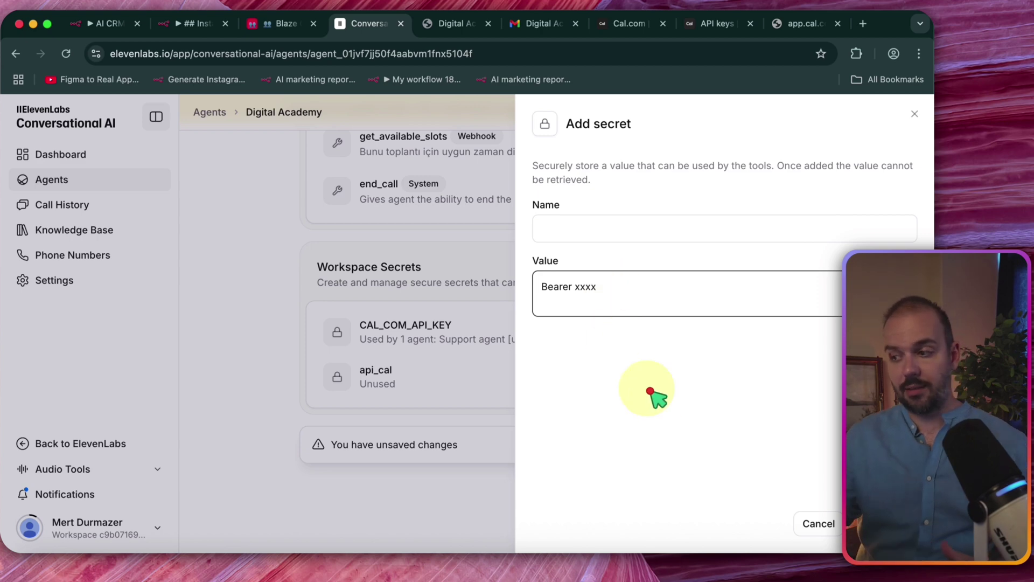
{"action": "left_click", "coordinate": [811, 523]}
Switch back to Cal.com, return to the Deneme event's setup and select the event type ID in its URL.
{"action": "left_click", "coordinate": [720, 24]}
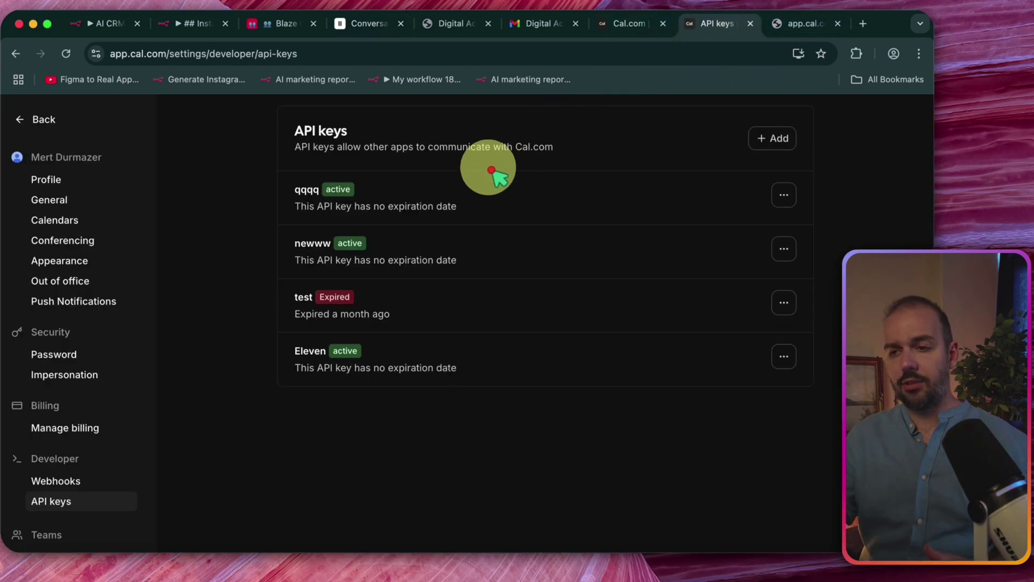
{"action": "left_click", "coordinate": [17, 54]}
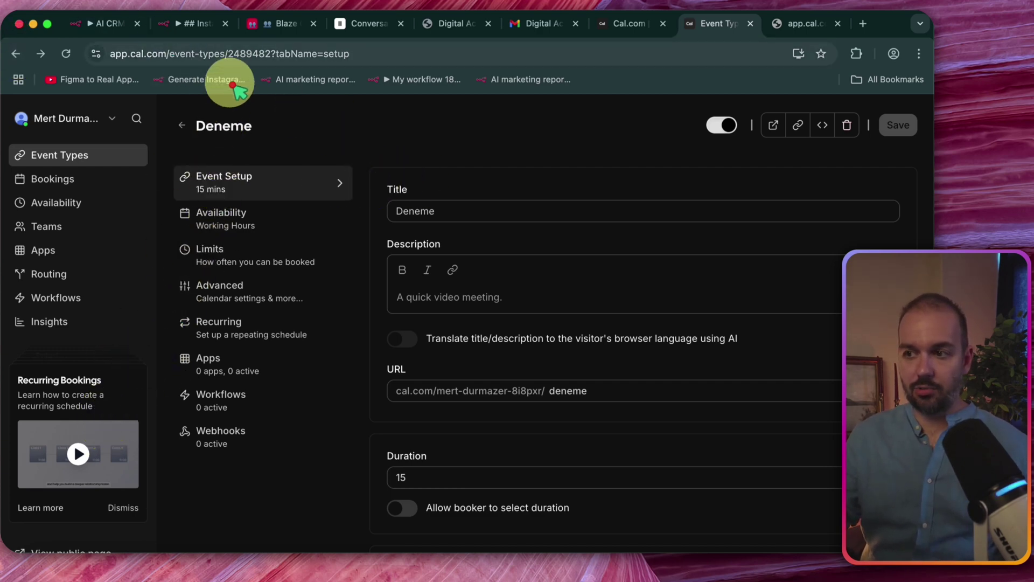
{"action": "double_click", "coordinate": [282, 53]}
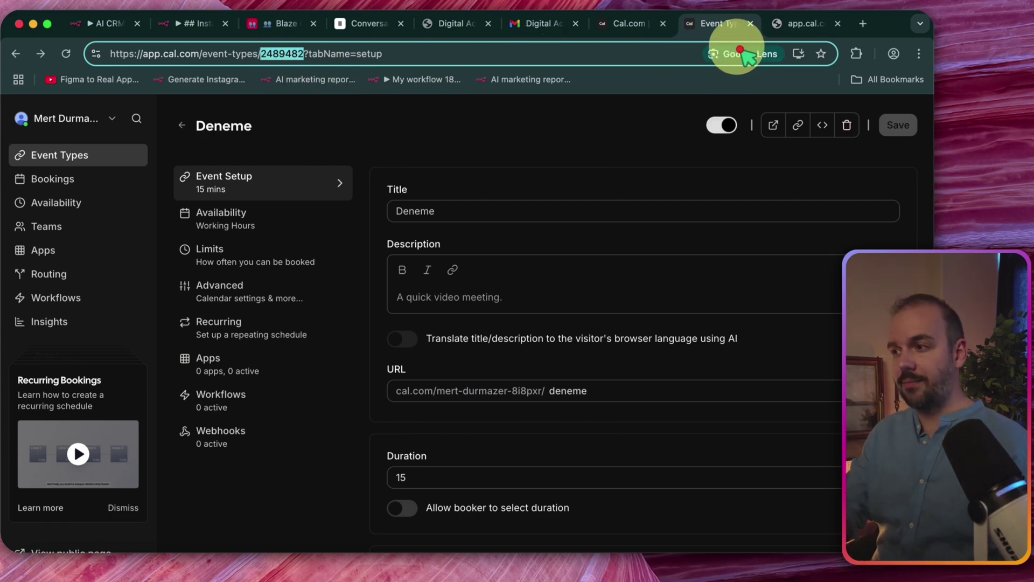
Return to the ElevenLabs agent's tools and briefly open the get_available_slots webhook tool.
{"action": "left_click", "coordinate": [388, 24]}
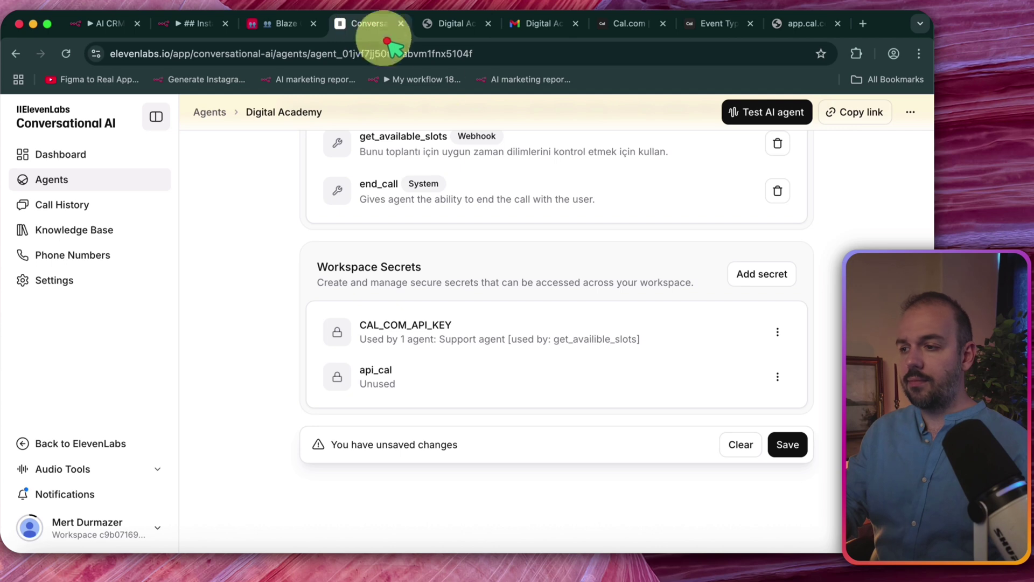
{"action": "scroll", "coordinate": [498, 237], "scroll_direction": "up", "scroll_amount": 5}
{"action": "scroll", "coordinate": [505, 247], "scroll_direction": "down", "scroll_amount": 1}
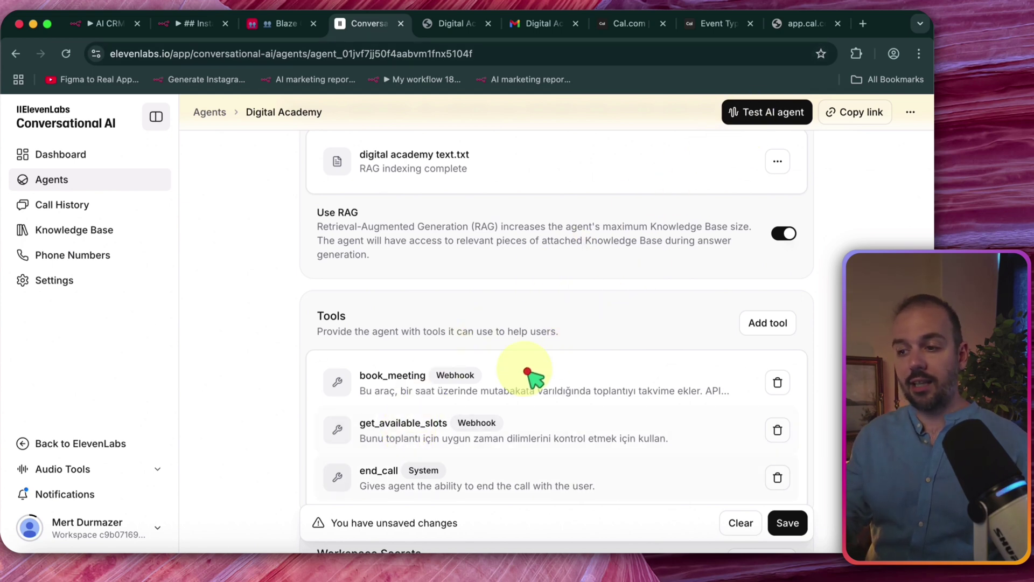
{"action": "left_click", "coordinate": [396, 430]}
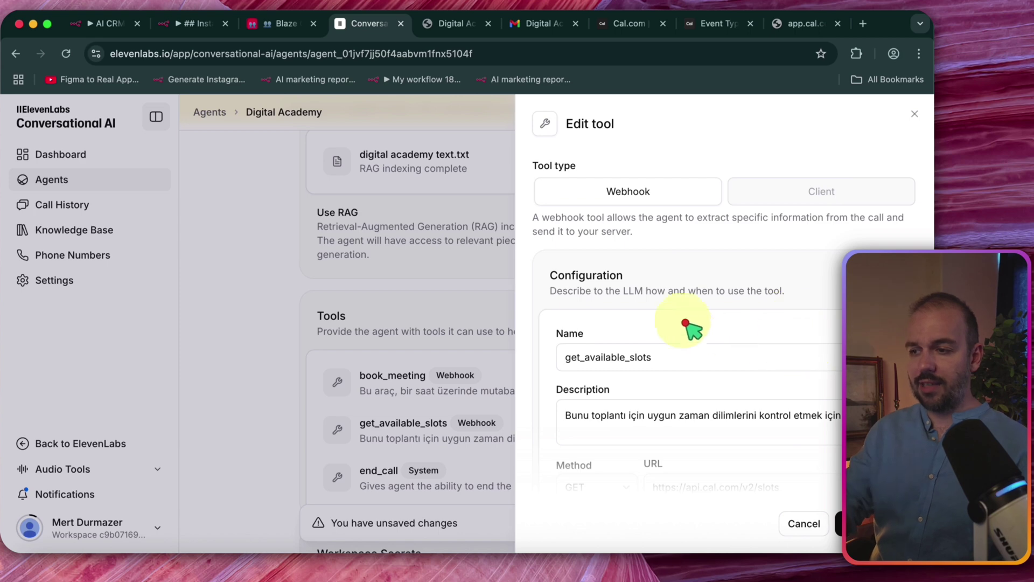
{"action": "key", "text": "Escape"}
{"action": "left_click", "coordinate": [729, 322]}
{"action": "left_click", "coordinate": [716, 353]}
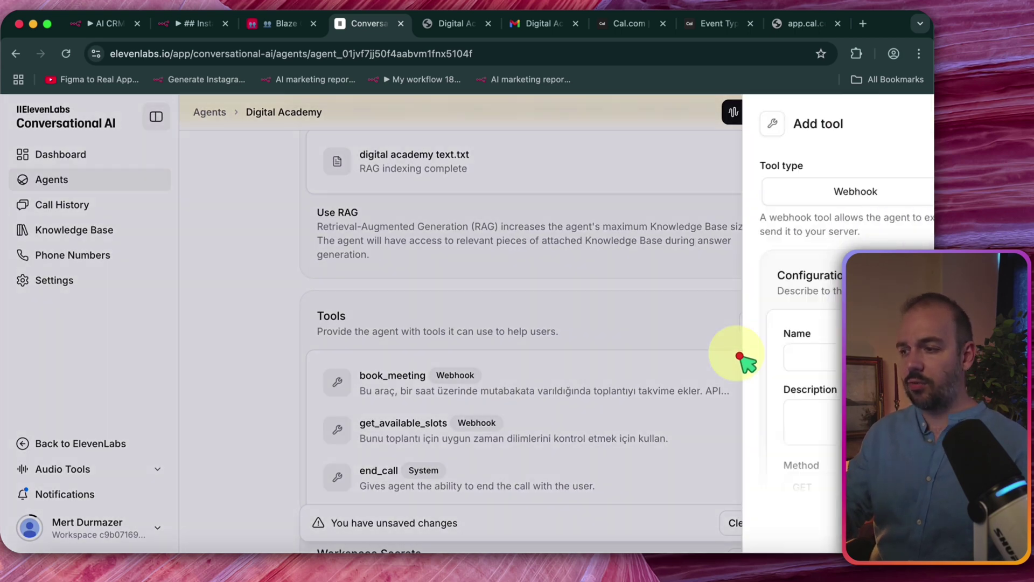
{"action": "left_click", "coordinate": [426, 342]}
Open the get_available_slots webhook tool for editing and review its name, description, GET method and slots URL.
{"action": "left_click", "coordinate": [628, 428]}
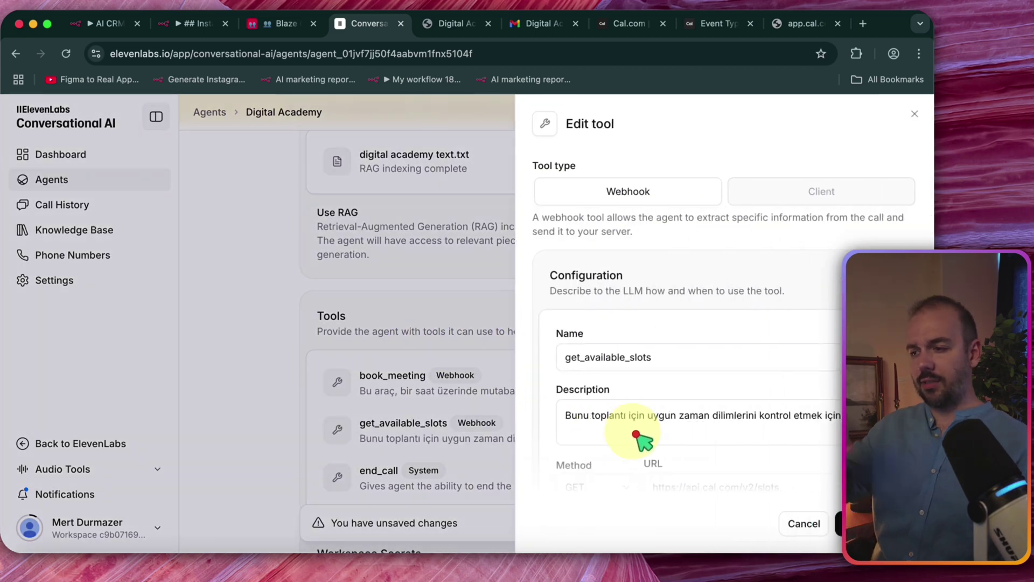
{"action": "scroll", "coordinate": [677, 334], "scroll_direction": "down", "scroll_amount": 1}
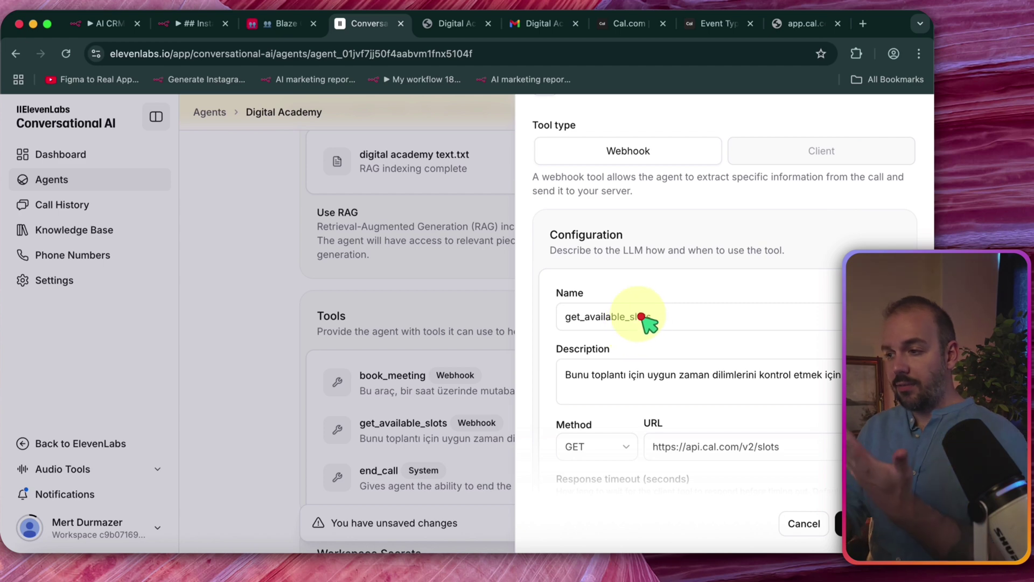
{"action": "scroll", "coordinate": [655, 317], "scroll_direction": "down", "scroll_amount": 1}
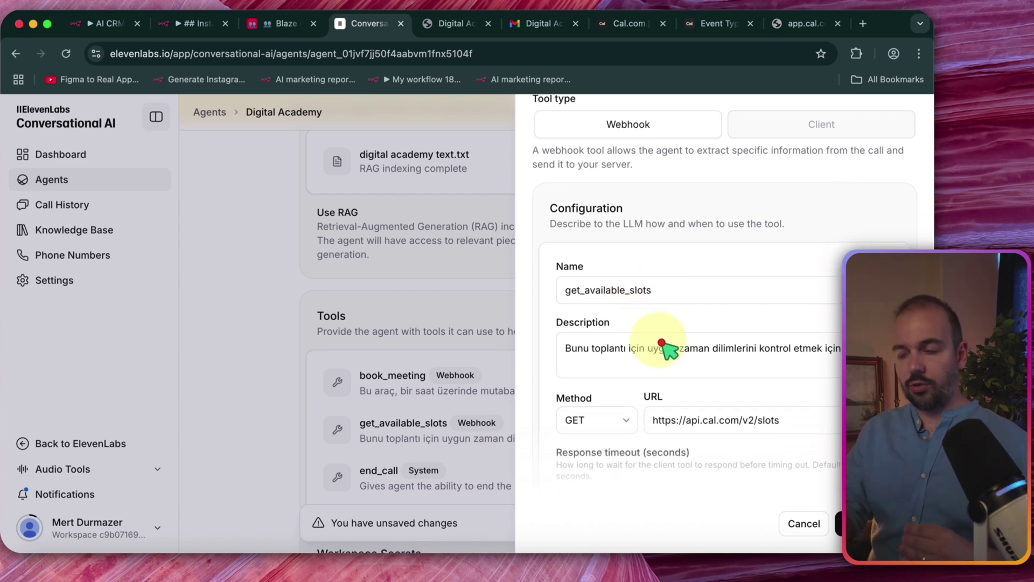
{"action": "scroll", "coordinate": [668, 350], "scroll_direction": "down", "scroll_amount": 1}
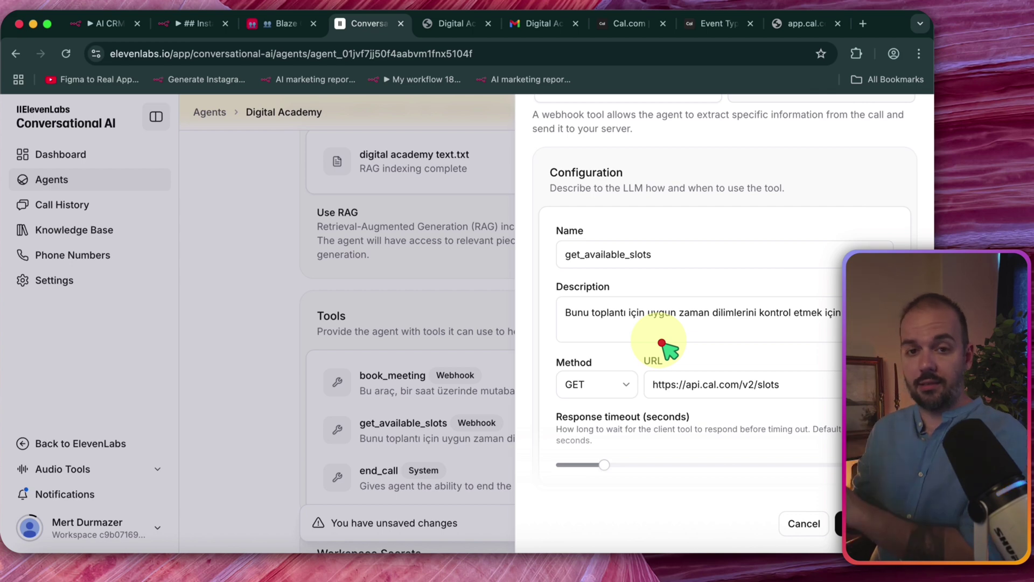
{"action": "scroll", "coordinate": [661, 343], "scroll_direction": "down", "scroll_amount": 1}
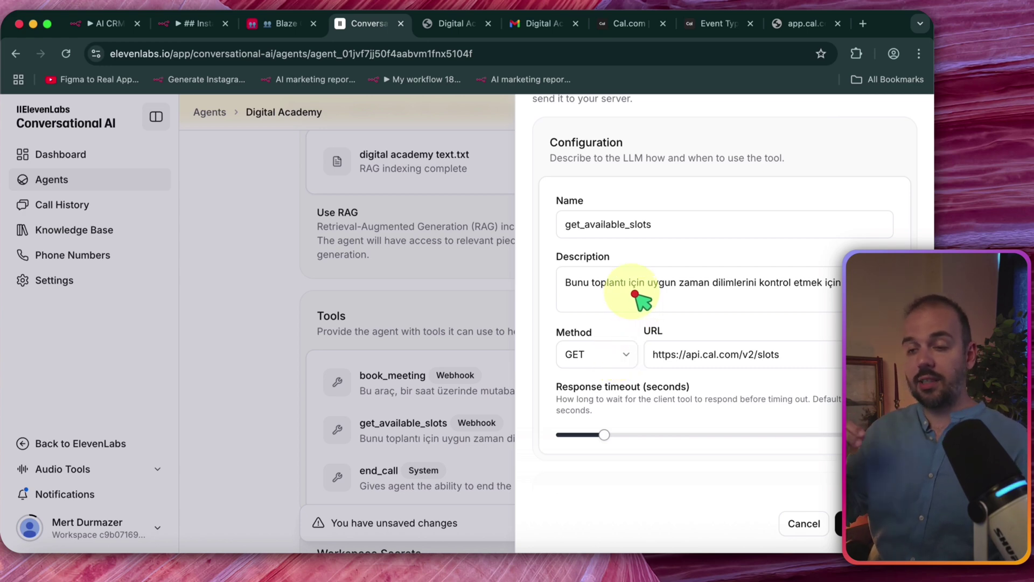
{"action": "scroll", "coordinate": [635, 294], "scroll_direction": "down", "scroll_amount": 2}
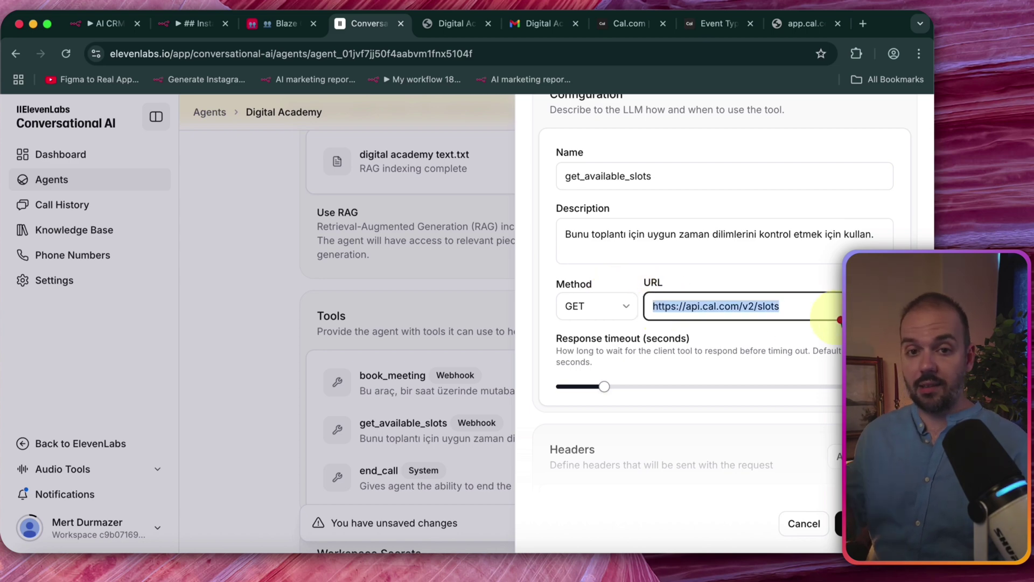
{"action": "left_click", "coordinate": [777, 338]}
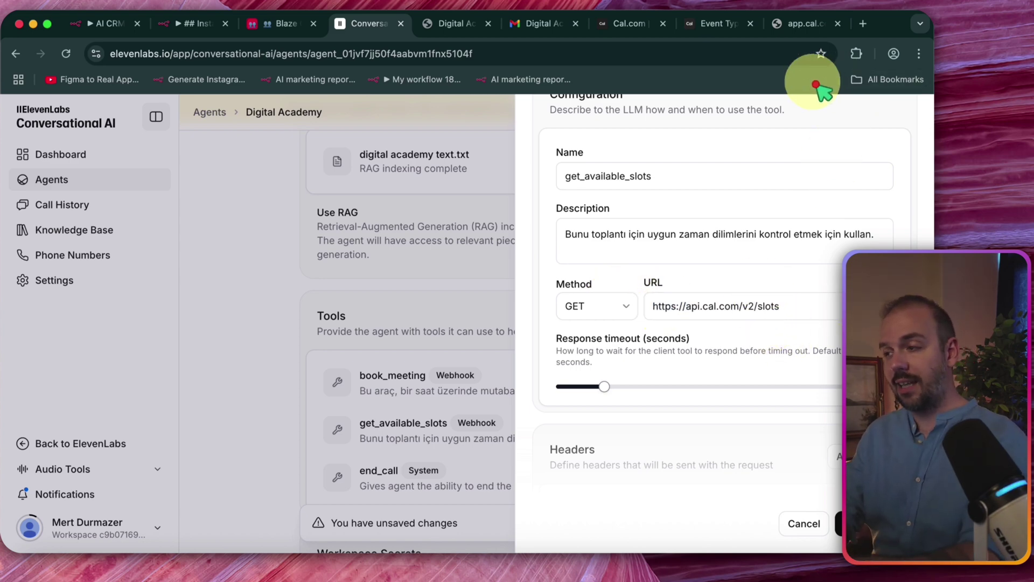
Search the web for "acl.com api" in a new browser tab and skim the results.
{"action": "left_click", "coordinate": [862, 25]}
{"action": "type", "text": "acl.com api"}
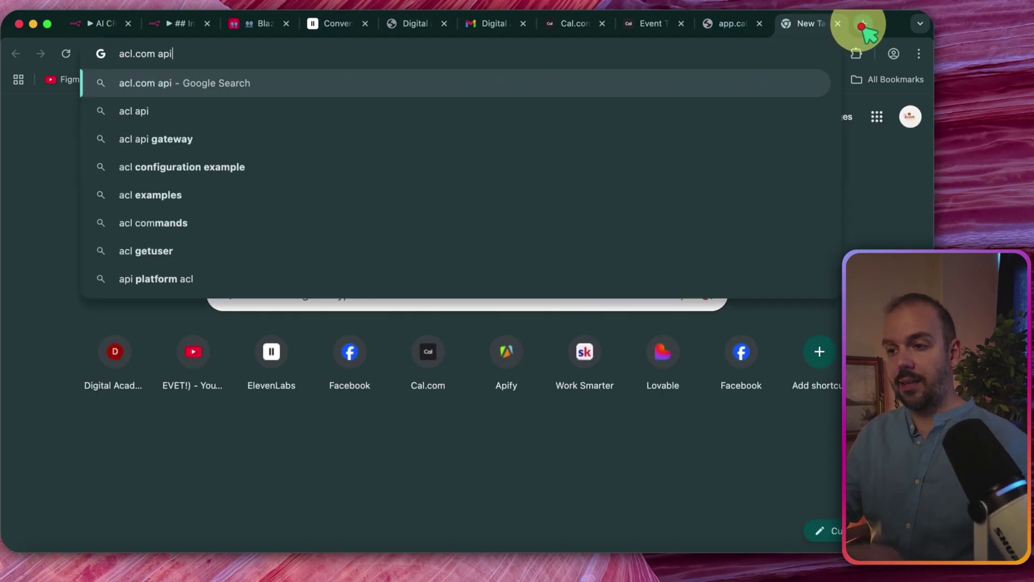
{"action": "key", "text": "Return"}
{"action": "scroll", "coordinate": [277, 231], "scroll_direction": "down", "scroll_amount": 8}
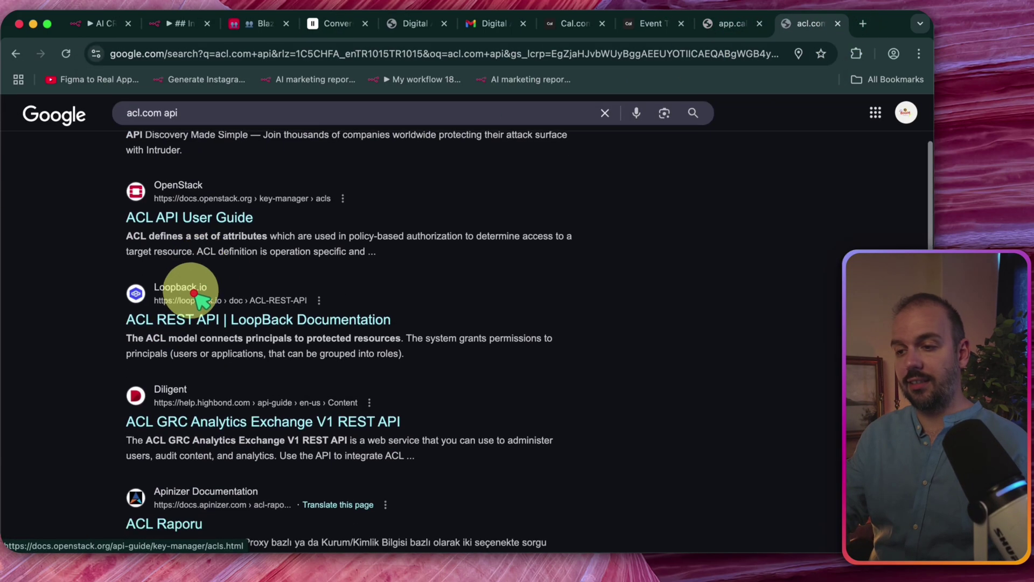
{"action": "scroll", "coordinate": [242, 272], "scroll_direction": "down", "scroll_amount": 10}
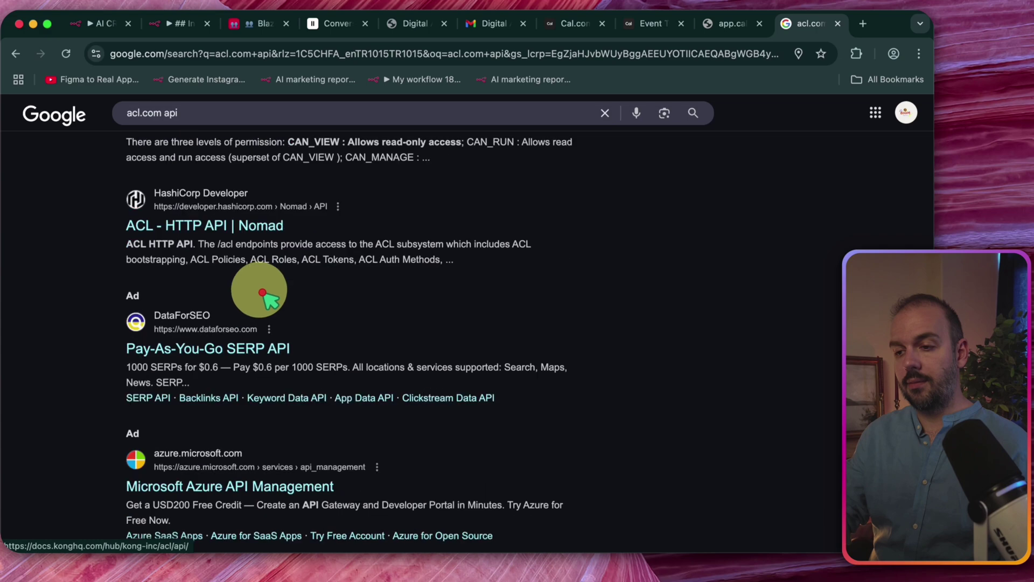
{"action": "scroll", "coordinate": [247, 242], "scroll_direction": "up", "scroll_amount": 12}
Correct the search to "cal.com api", open the Introduction to API v2 documentation and skim its authentication section.
{"action": "left_click", "coordinate": [143, 114]}
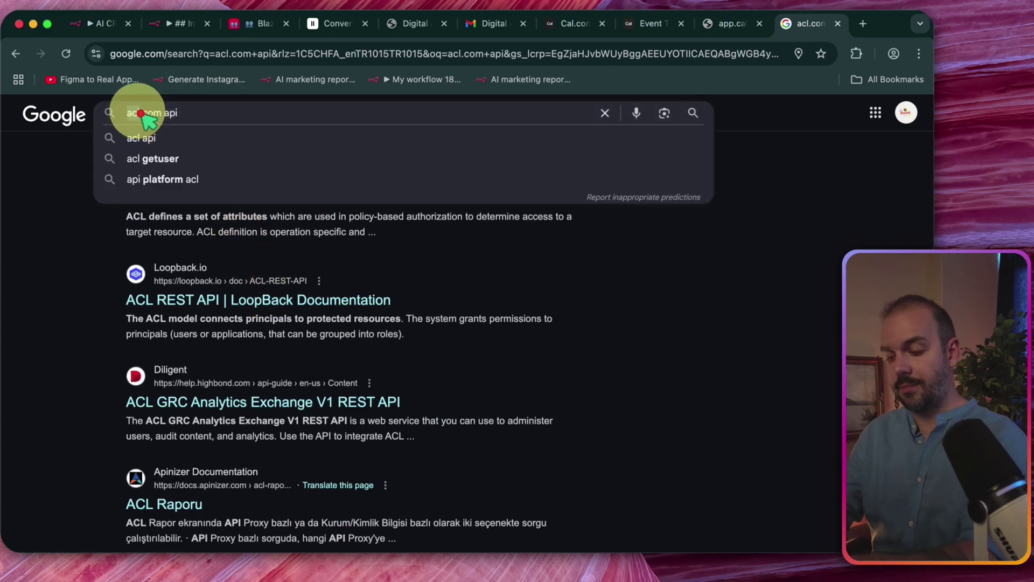
{"action": "type", "text": "cal"}
{"action": "key", "text": "Return"}
{"action": "left_click", "coordinate": [294, 247]}
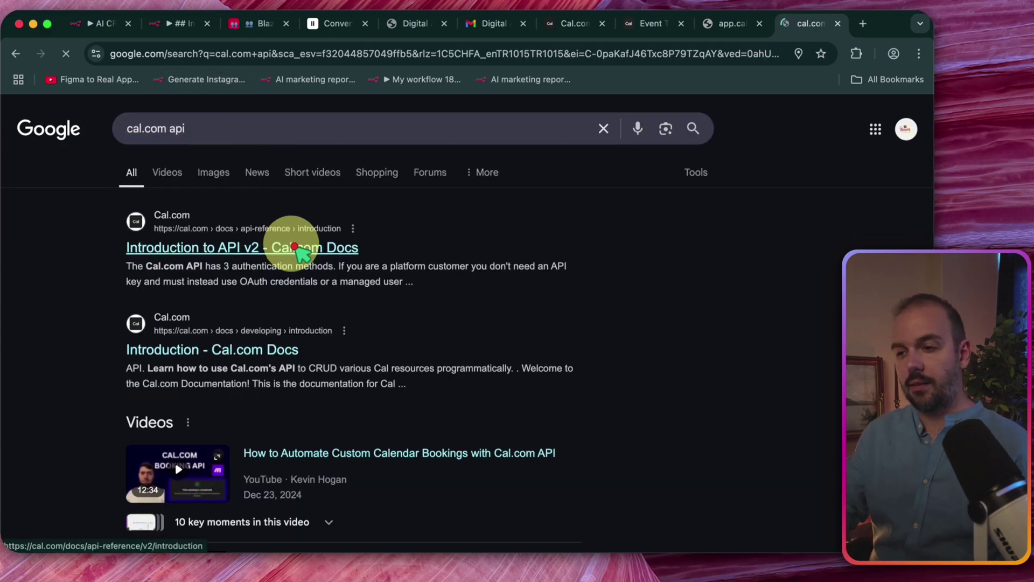
{"action": "scroll", "coordinate": [722, 233], "scroll_direction": "down", "scroll_amount": 7}
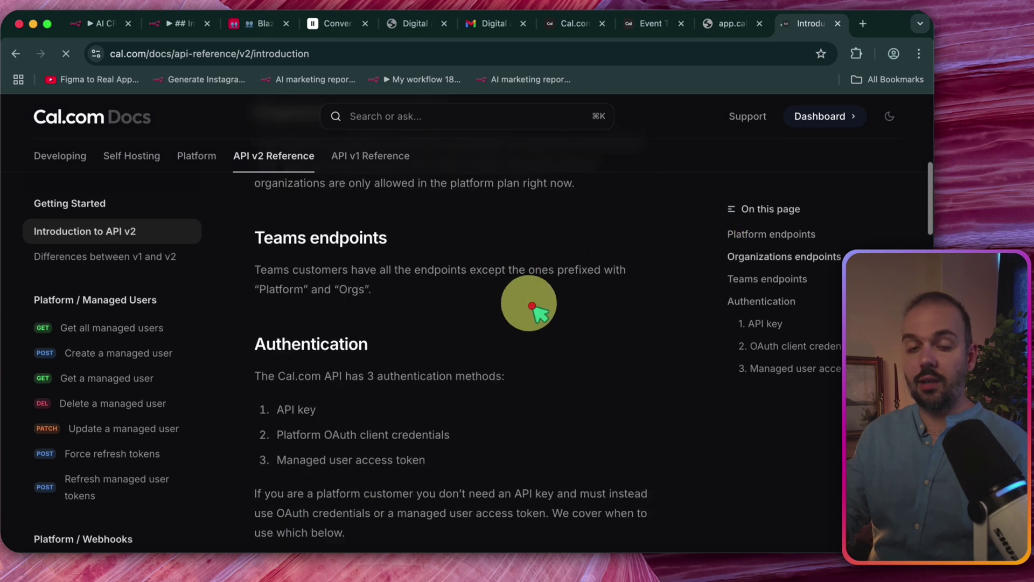
{"action": "scroll", "coordinate": [533, 306], "scroll_direction": "down", "scroll_amount": 3}
{"action": "scroll", "coordinate": [504, 323], "scroll_direction": "up", "scroll_amount": 5}
{"action": "scroll", "coordinate": [444, 324], "scroll_direction": "down", "scroll_amount": 15}
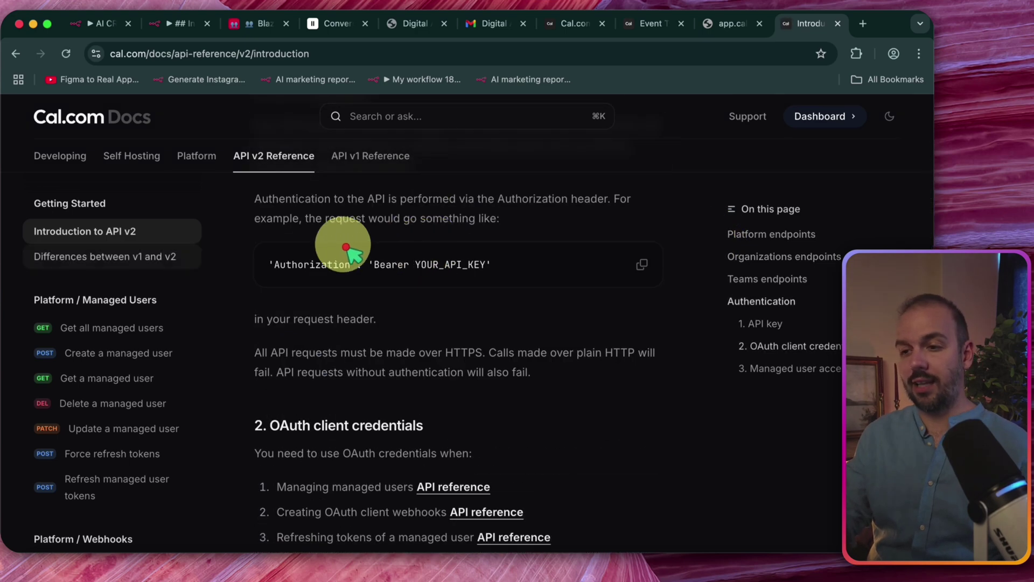
Find "slot" on the documentation page and open the Slots endpoint "Find out when is an event type ready to be booked".
{"action": "key", "text": "super+f"}
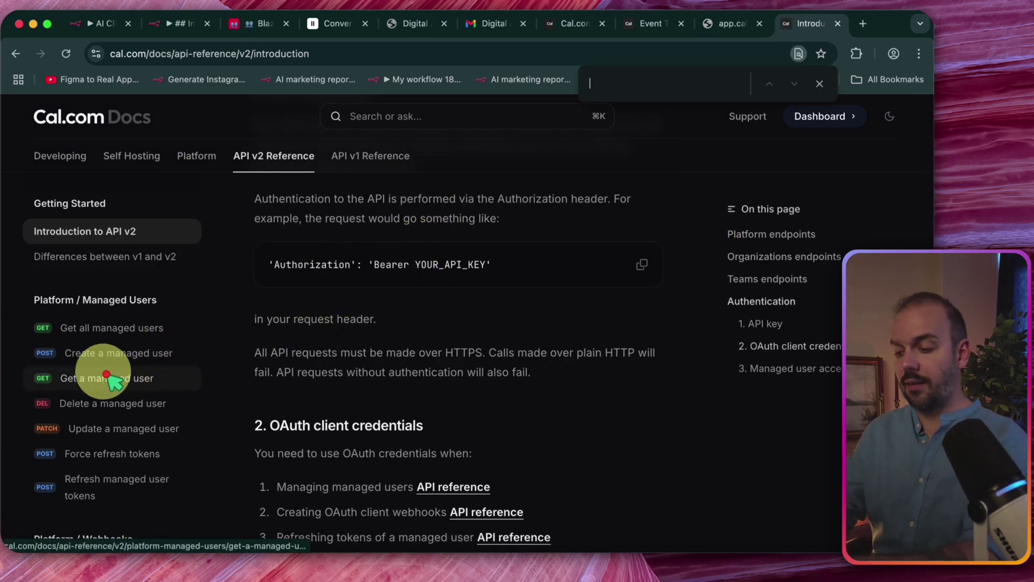
{"action": "type", "text": "slot"}
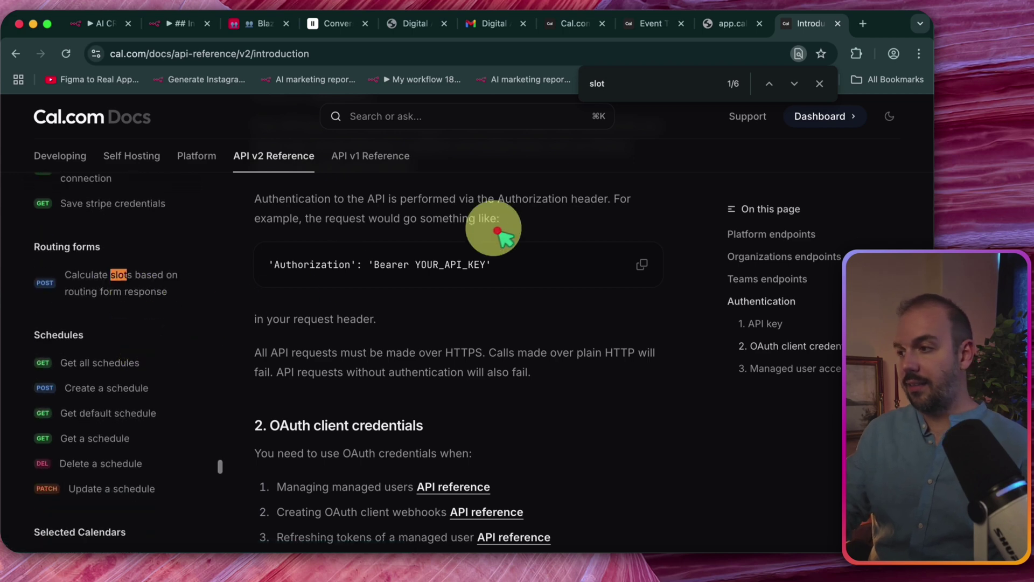
{"action": "left_click", "coordinate": [794, 84]}
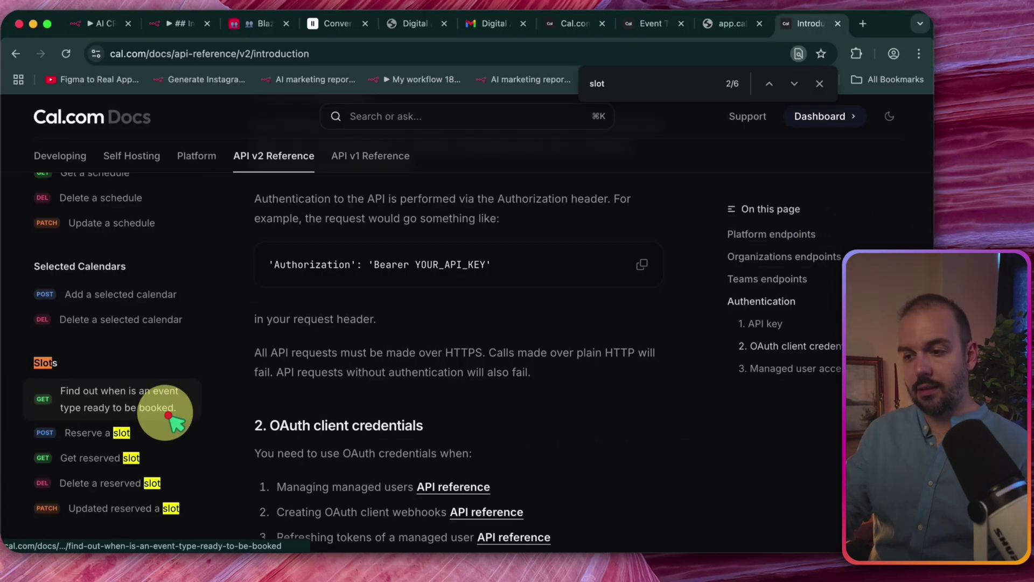
{"action": "left_click", "coordinate": [129, 403]}
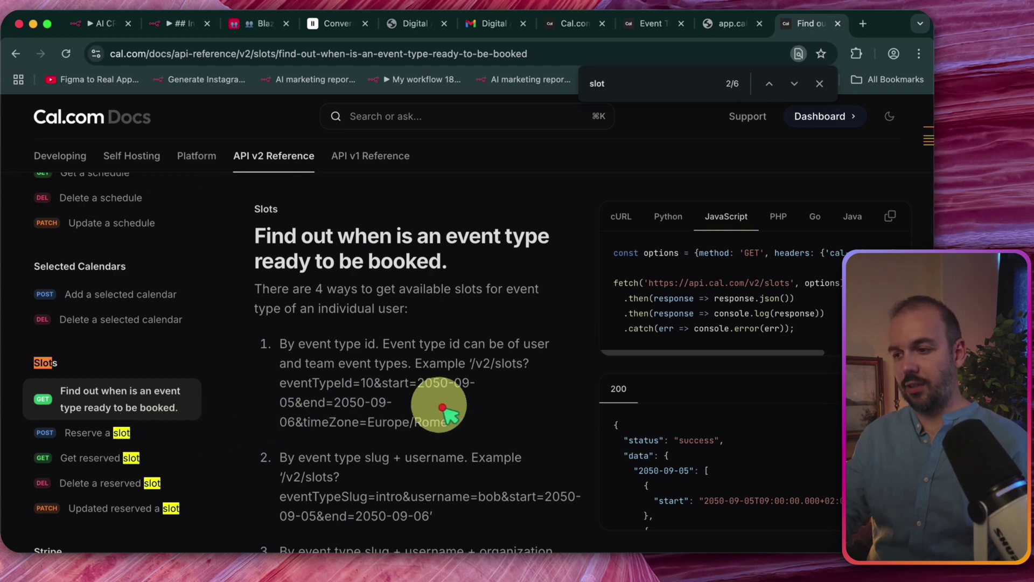
Examine the endpoint's listed ways to get available slots, the JavaScript request example and the sample 200 response.
{"action": "scroll", "coordinate": [485, 402], "scroll_direction": "down", "scroll_amount": 1}
{"action": "scroll", "coordinate": [397, 302], "scroll_direction": "down", "scroll_amount": 2}
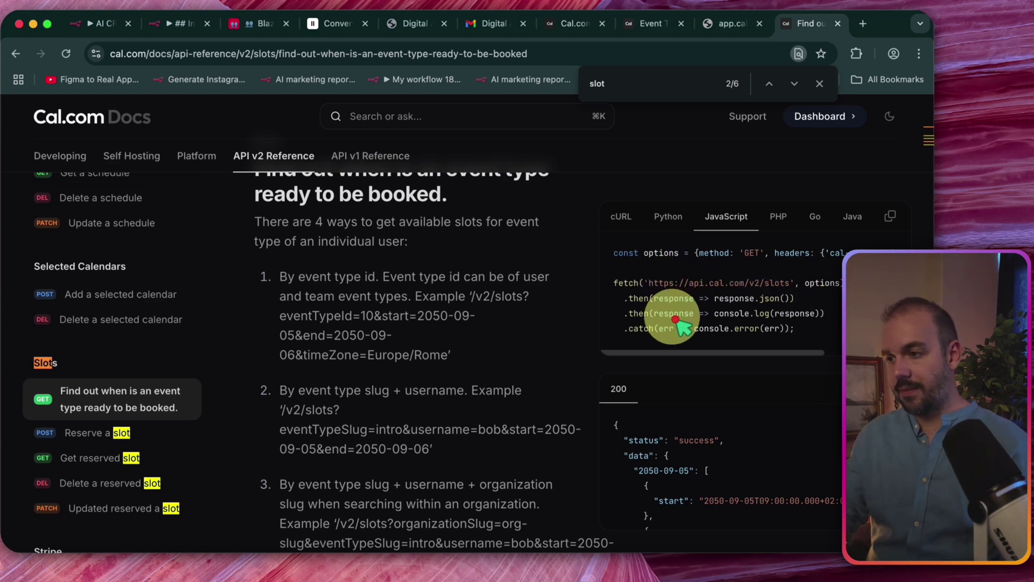
{"action": "scroll", "coordinate": [539, 358], "scroll_direction": "down", "scroll_amount": 3}
{"action": "scroll", "coordinate": [728, 372], "scroll_direction": "down", "scroll_amount": 2}
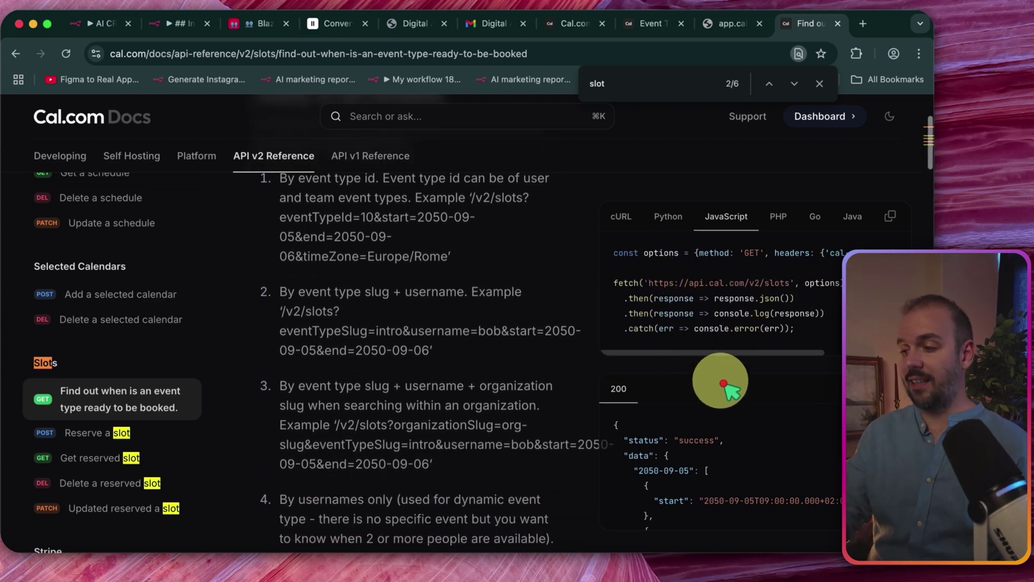
{"action": "scroll", "coordinate": [712, 431], "scroll_direction": "down", "scroll_amount": 3}
{"action": "scroll", "coordinate": [706, 464], "scroll_direction": "up", "scroll_amount": 2}
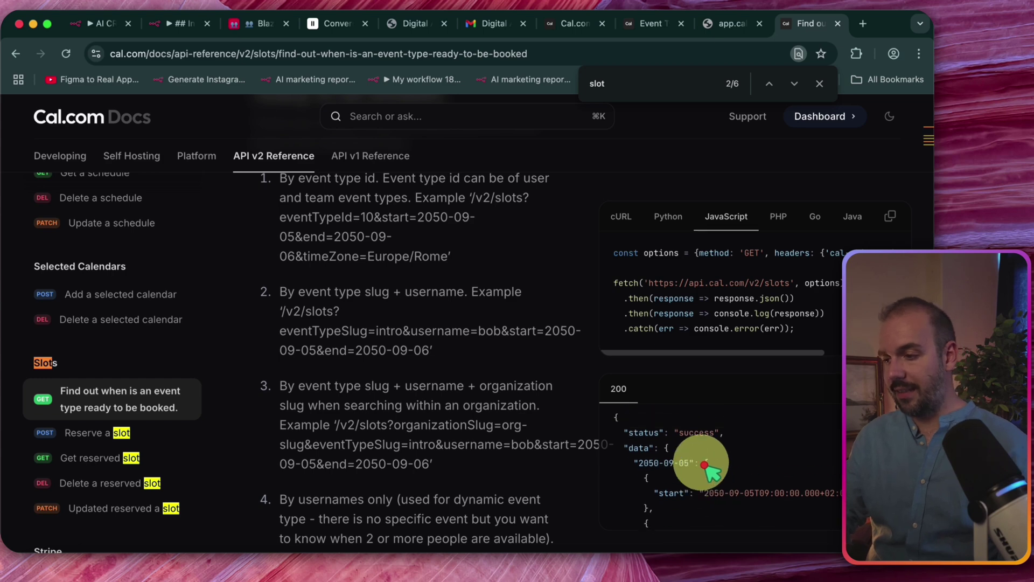
{"action": "scroll", "coordinate": [709, 463], "scroll_direction": "down", "scroll_amount": 5}
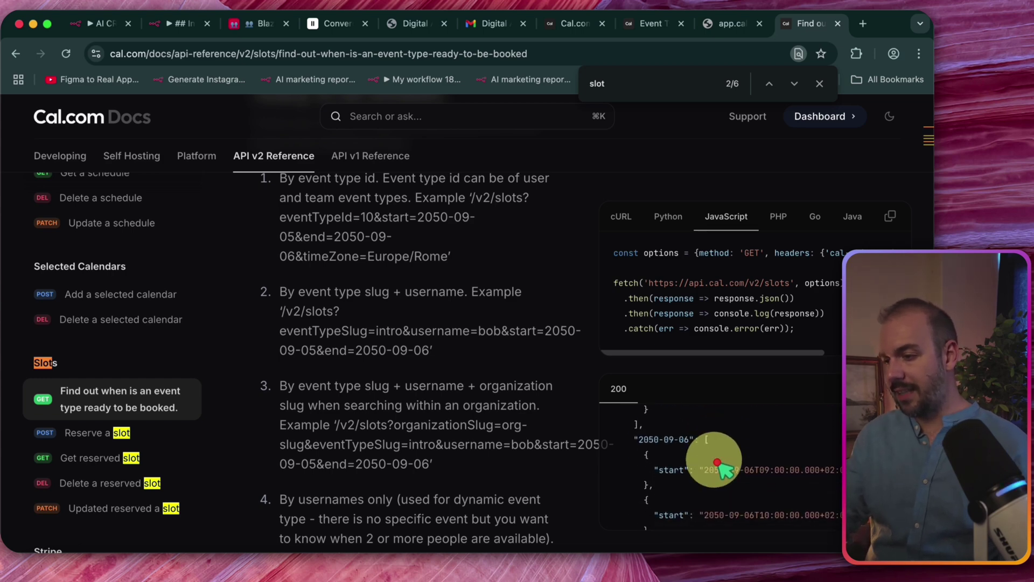
{"action": "scroll", "coordinate": [720, 466], "scroll_direction": "up", "scroll_amount": 5}
{"action": "scroll", "coordinate": [754, 366], "scroll_direction": "down", "scroll_amount": 2}
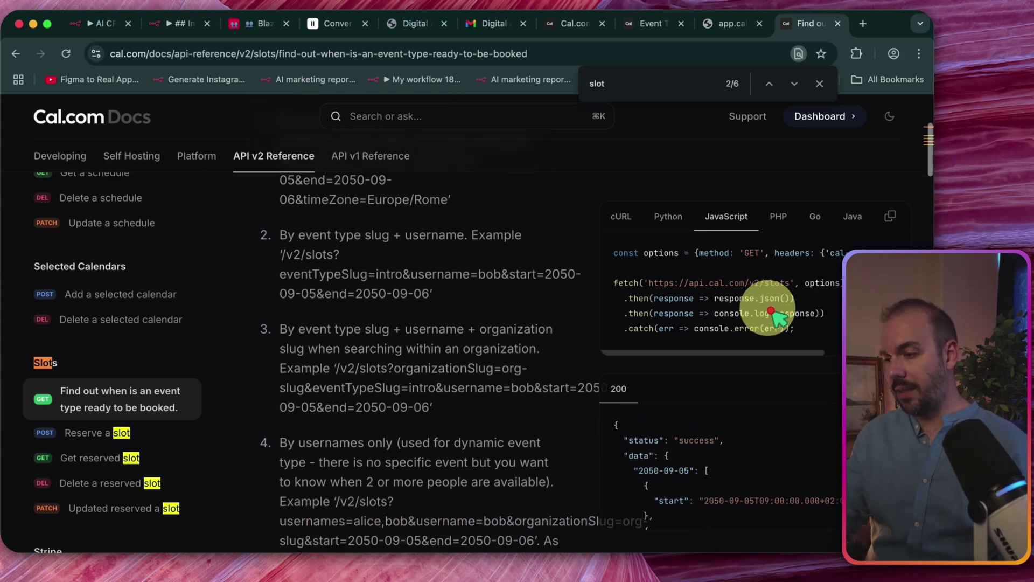
Examine the slots endpoint's required cal-api-version header and its start and end query parameters.
{"action": "scroll", "coordinate": [473, 392], "scroll_direction": "down", "scroll_amount": 10}
{"action": "scroll", "coordinate": [434, 397], "scroll_direction": "up", "scroll_amount": 1}
{"action": "scroll", "coordinate": [412, 375], "scroll_direction": "down", "scroll_amount": 1}
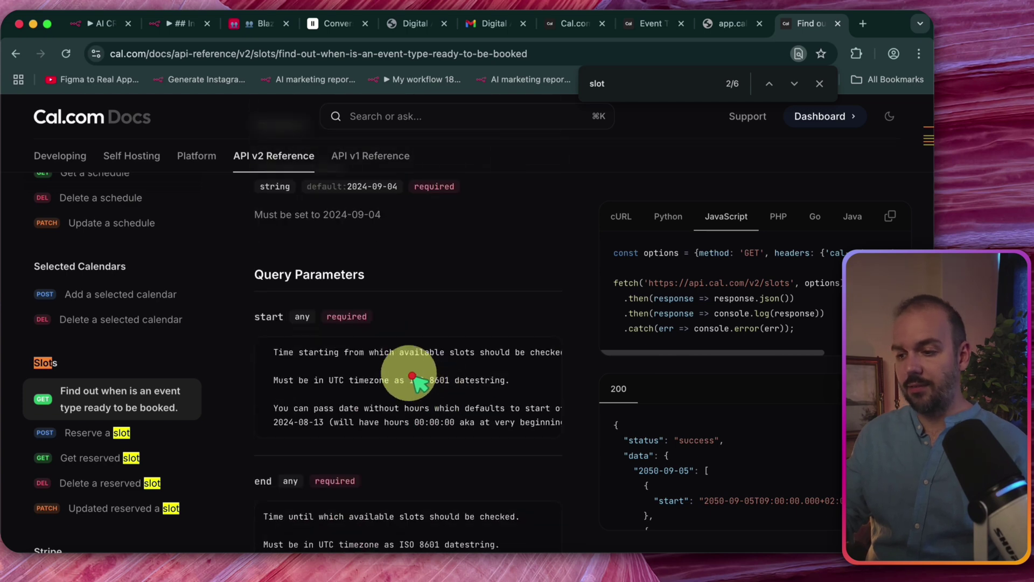
{"action": "scroll", "coordinate": [381, 358], "scroll_direction": "down", "scroll_amount": 5}
{"action": "scroll", "coordinate": [249, 341], "scroll_direction": "down", "scroll_amount": 6}
{"action": "scroll", "coordinate": [253, 351], "scroll_direction": "up", "scroll_amount": 9}
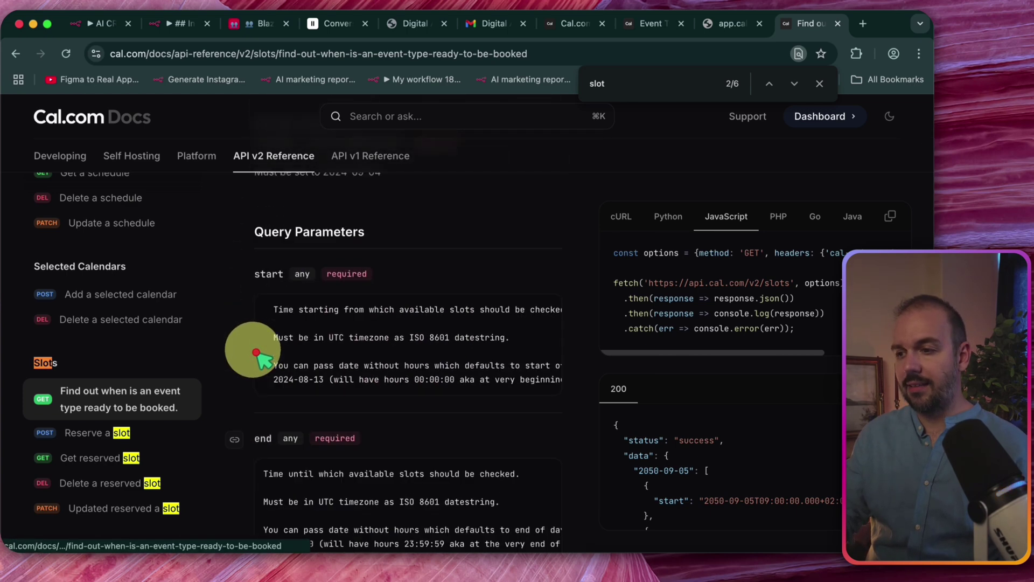
{"action": "scroll", "coordinate": [255, 352], "scroll_direction": "up", "scroll_amount": 6}
{"action": "scroll", "coordinate": [269, 351], "scroll_direction": "down", "scroll_amount": 2}
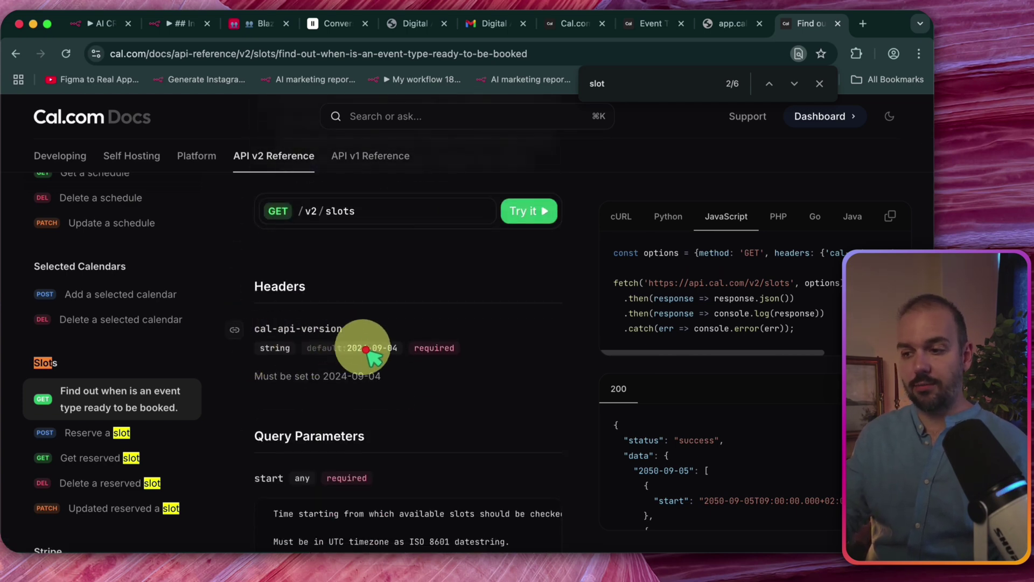
Switch to the ElevenLabs agent and check the get_available_slots tool's configuration against the documentation.
{"action": "left_click", "coordinate": [331, 23]}
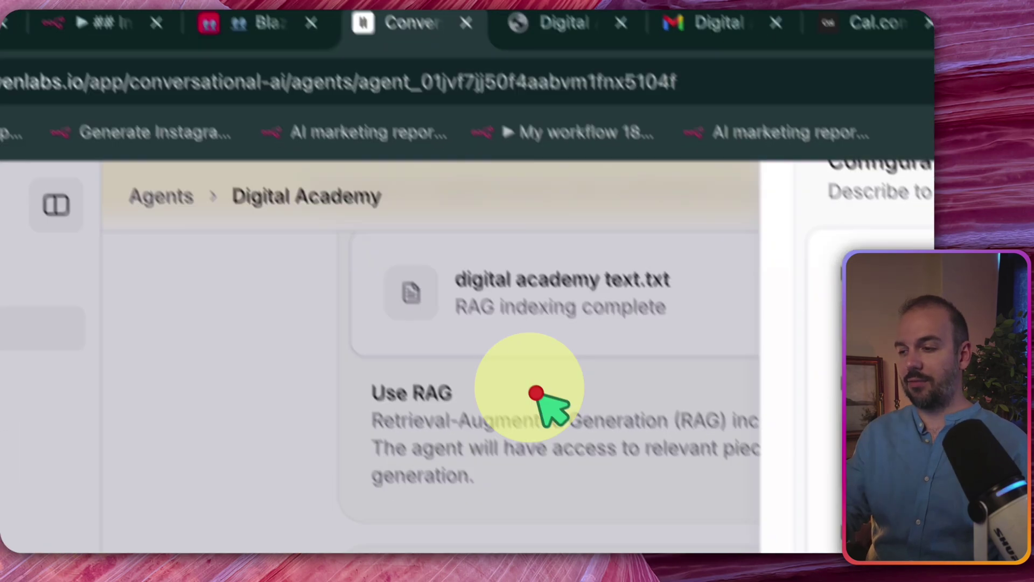
{"action": "scroll", "coordinate": [693, 318], "scroll_direction": "down", "scroll_amount": 4}
{"action": "scroll", "coordinate": [721, 291], "scroll_direction": "up", "scroll_amount": 4}
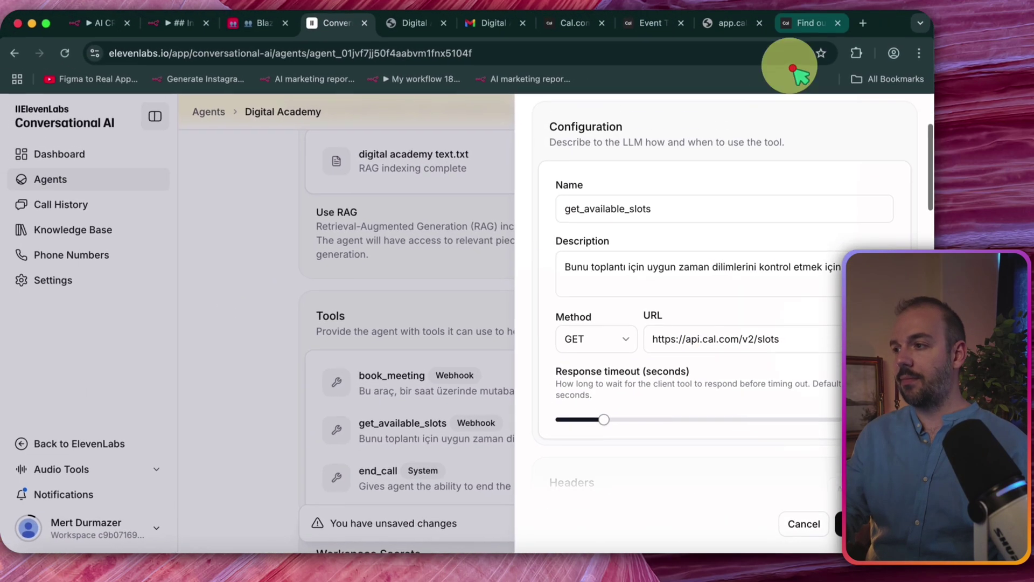
Return to the Cal.com docs and read the remaining slot query parameters, from organizationSlug to timeZone, and the response section.
{"action": "left_click", "coordinate": [805, 31]}
{"action": "scroll", "coordinate": [526, 261], "scroll_direction": "down", "scroll_amount": 10}
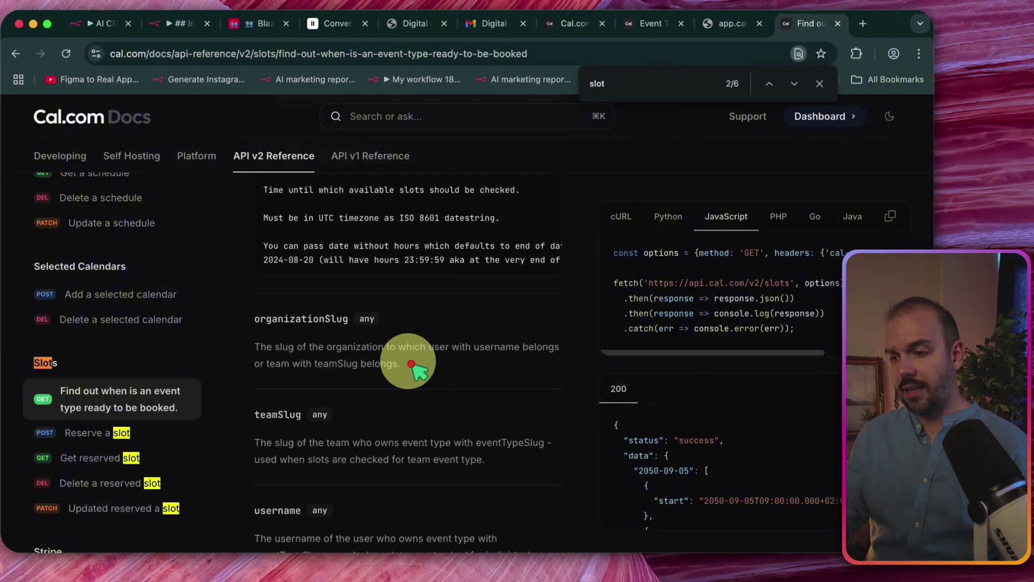
{"action": "scroll", "coordinate": [339, 356], "scroll_direction": "down", "scroll_amount": 5}
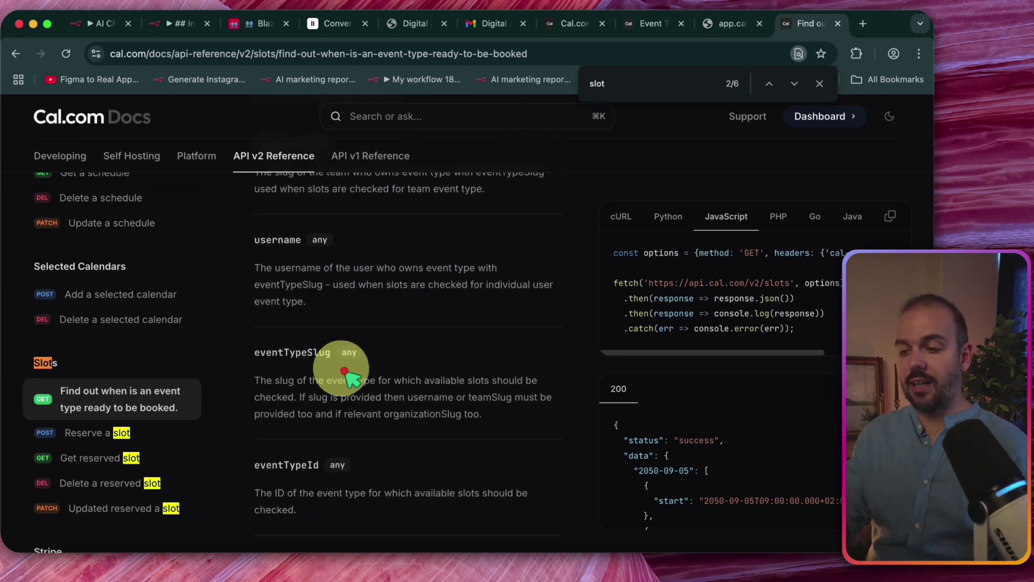
{"action": "scroll", "coordinate": [392, 323], "scroll_direction": "down", "scroll_amount": 4}
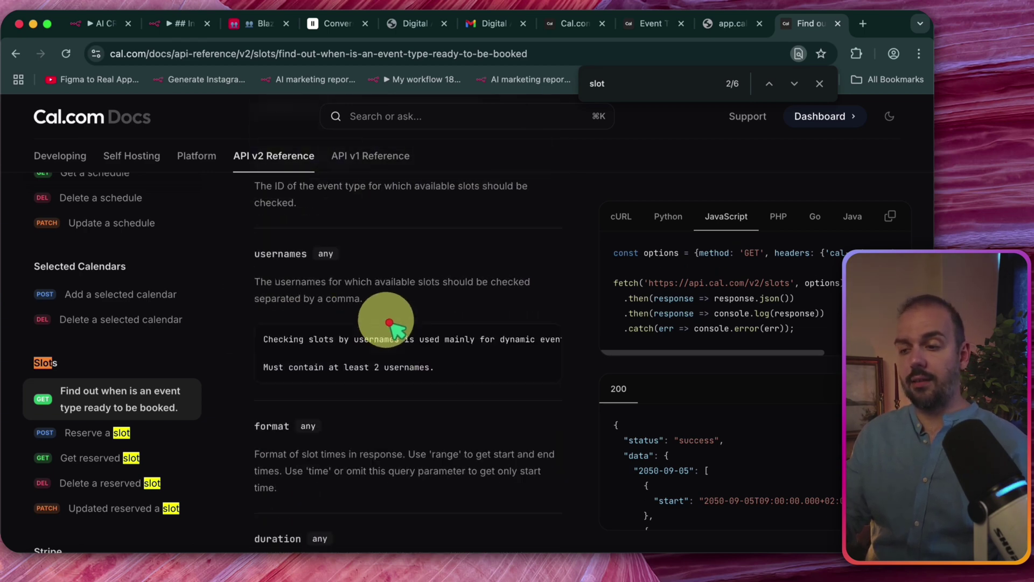
{"action": "scroll", "coordinate": [415, 337], "scroll_direction": "up", "scroll_amount": 5}
{"action": "scroll", "coordinate": [358, 312], "scroll_direction": "down", "scroll_amount": 15}
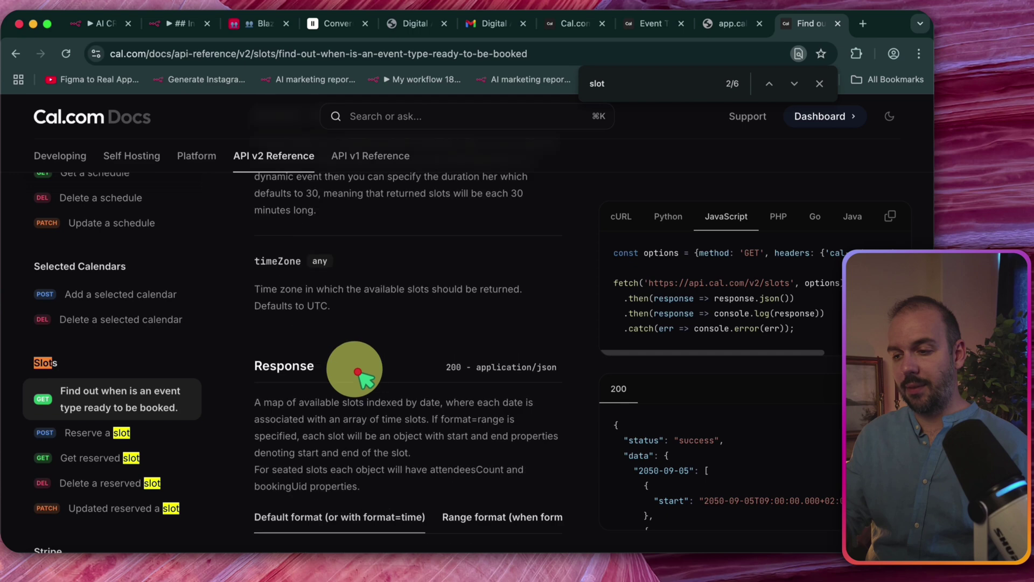
{"action": "scroll", "coordinate": [358, 381], "scroll_direction": "up", "scroll_amount": 5}
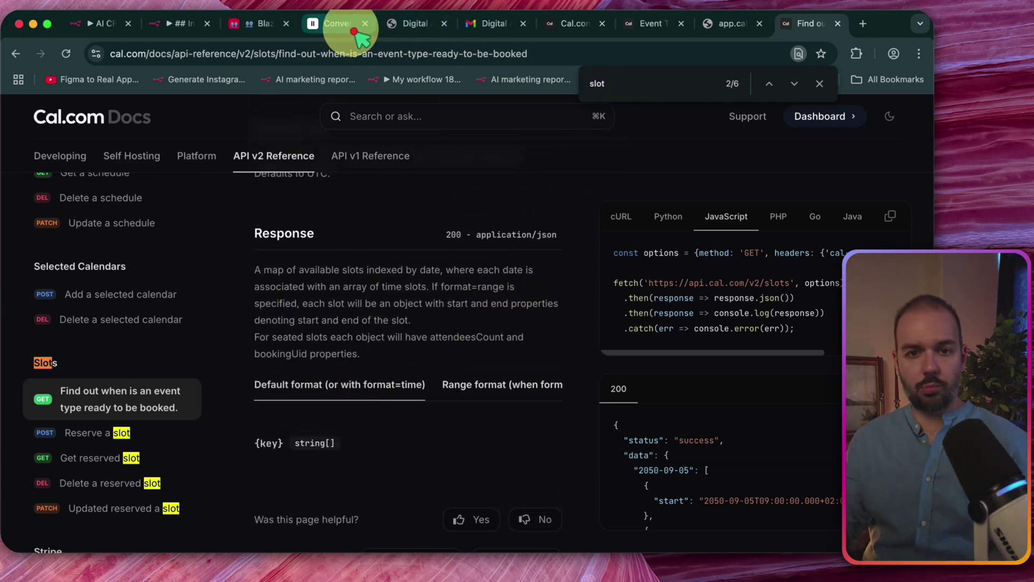
Switch to the ElevenLabs agent and review the get_available_slots tool's method, URL and cal-api-version header.
{"action": "left_click", "coordinate": [336, 28]}
{"action": "scroll", "coordinate": [647, 318], "scroll_direction": "up", "scroll_amount": 3}
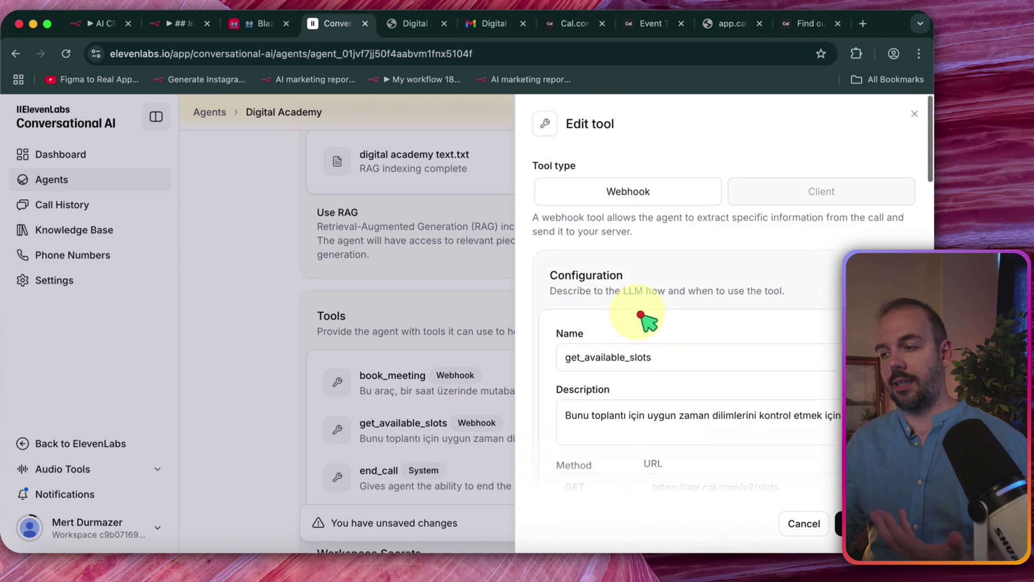
{"action": "scroll", "coordinate": [664, 331], "scroll_direction": "down", "scroll_amount": 4}
{"action": "scroll", "coordinate": [664, 331], "scroll_direction": "down", "scroll_amount": 4}
{"action": "scroll", "coordinate": [669, 335], "scroll_direction": "up", "scroll_amount": 2}
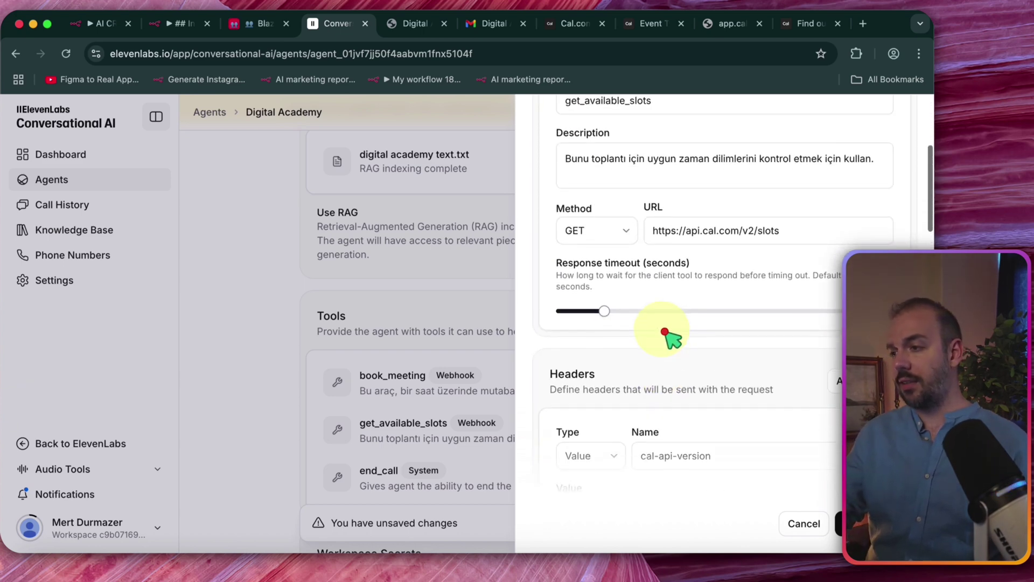
{"action": "scroll", "coordinate": [727, 261], "scroll_direction": "down", "scroll_amount": 3}
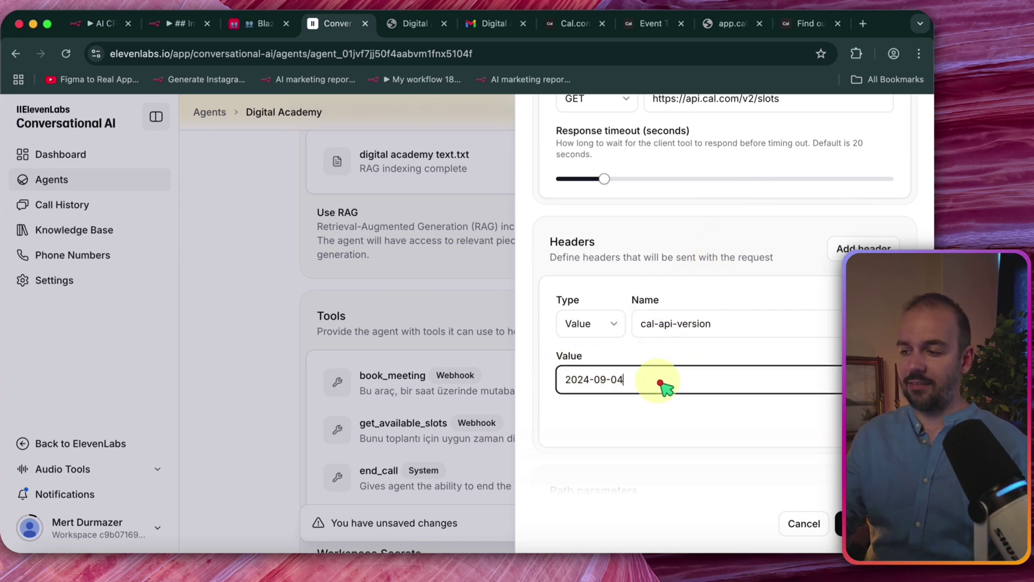
{"action": "left_click_drag", "start_coordinate": [664, 386], "coordinate": [564, 368]}
{"action": "left_click", "coordinate": [666, 356]}
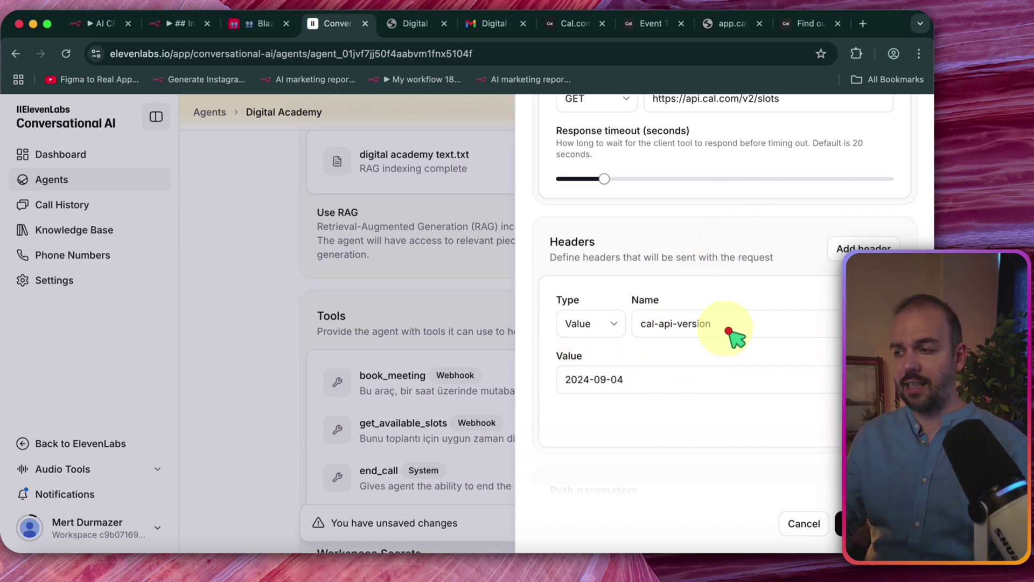
Add a Secret header named Authorization with CAL_COM_API_KEY to the get_available_slots tool and delete it again.
{"action": "scroll", "coordinate": [734, 326], "scroll_direction": "down", "scroll_amount": 1}
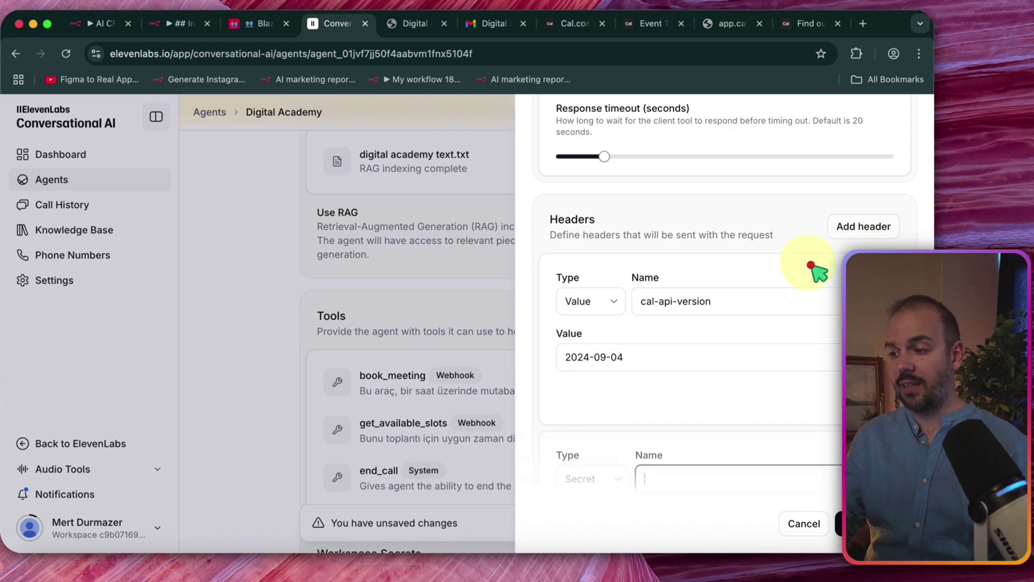
{"action": "scroll", "coordinate": [608, 372], "scroll_direction": "down", "scroll_amount": 3}
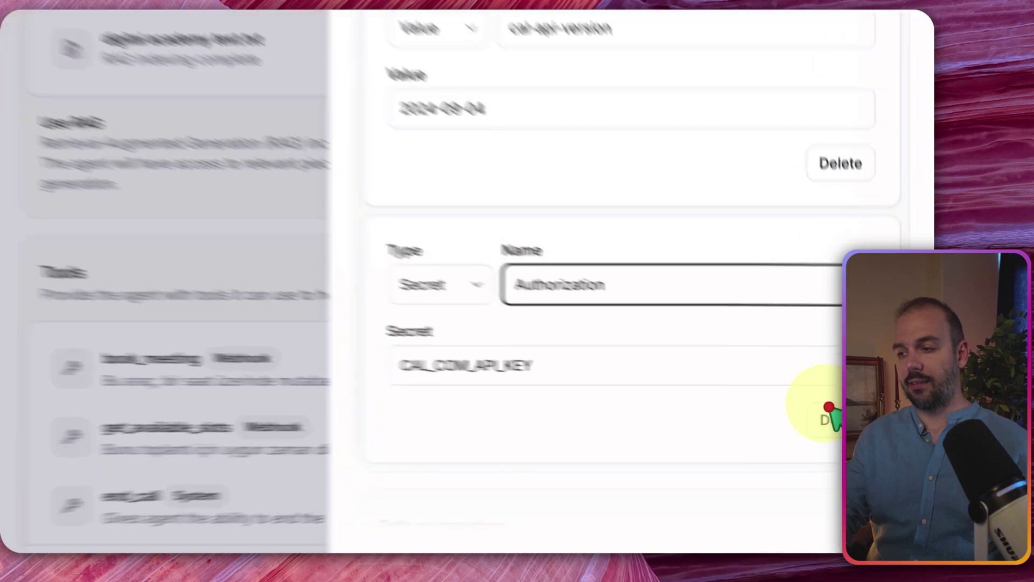
{"action": "left_click", "coordinate": [828, 415]}
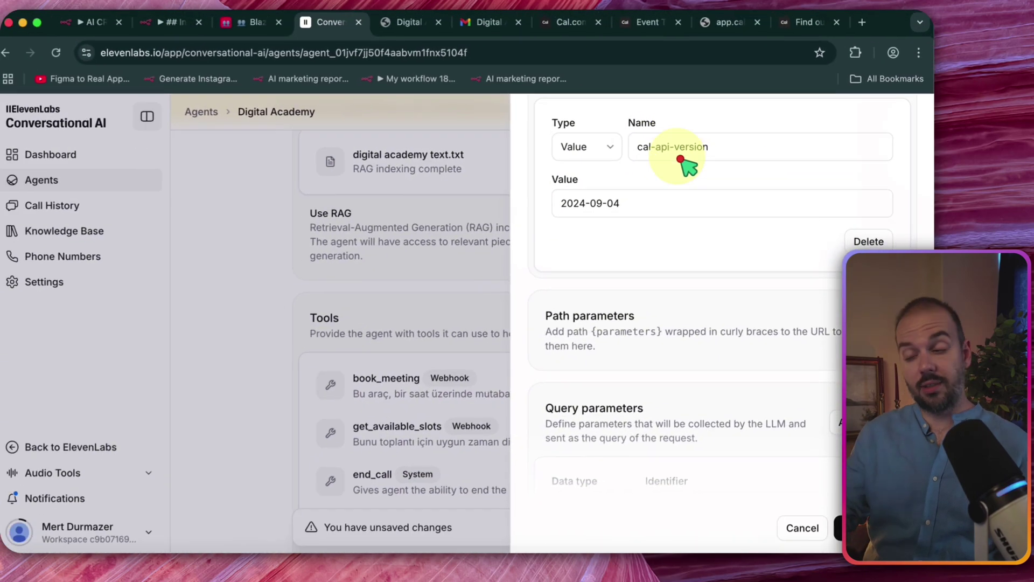
Examine the settings and descriptions of the get_available_slots query parameters end, start and timeZone.
{"action": "scroll", "coordinate": [685, 299], "scroll_direction": "down", "scroll_amount": 5}
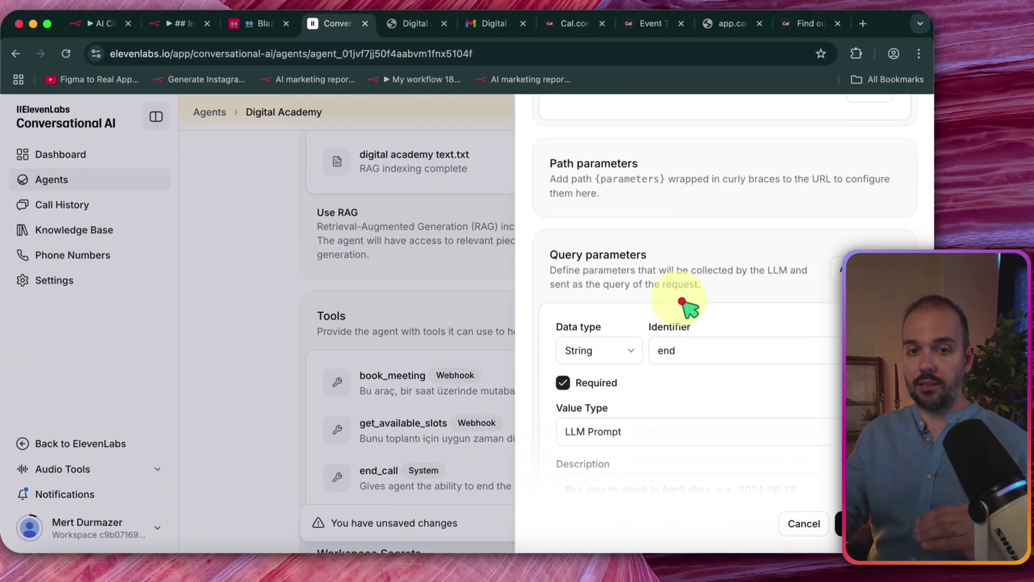
{"action": "scroll", "coordinate": [682, 301], "scroll_direction": "down", "scroll_amount": 2}
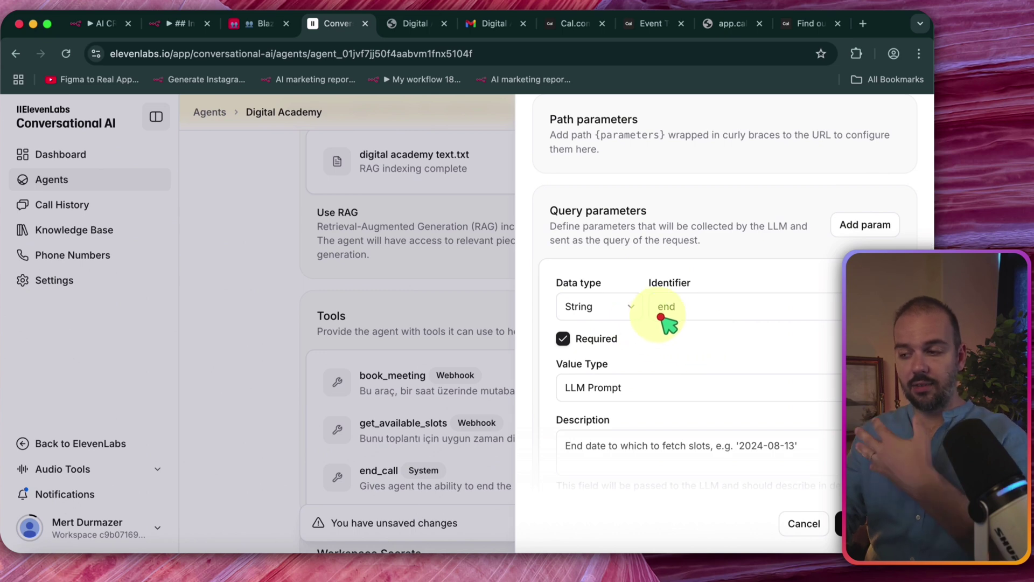
{"action": "scroll", "coordinate": [674, 317], "scroll_direction": "down", "scroll_amount": 3}
{"action": "scroll", "coordinate": [664, 267], "scroll_direction": "down", "scroll_amount": 2}
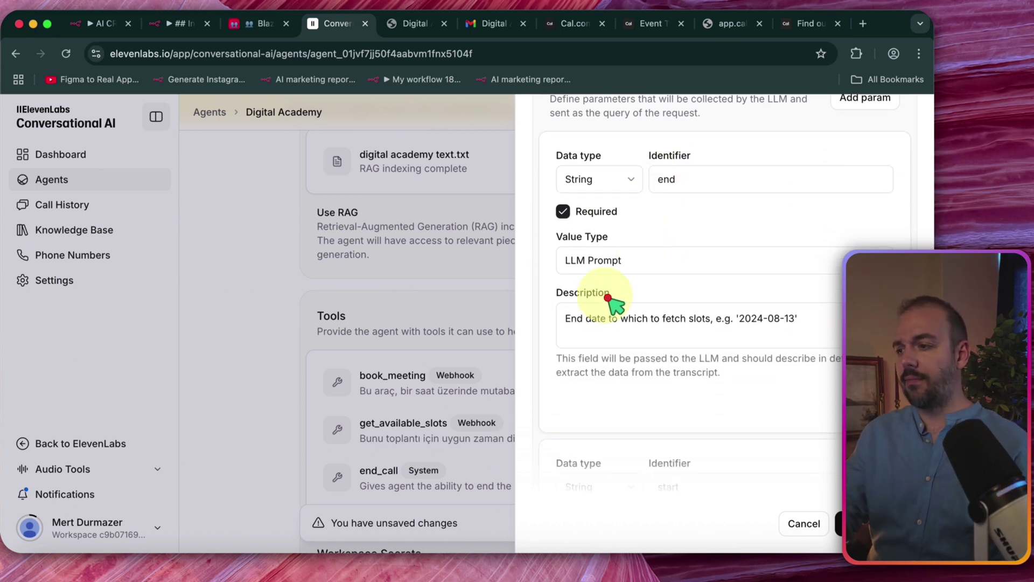
{"action": "scroll", "coordinate": [787, 346], "scroll_direction": "down", "scroll_amount": 5}
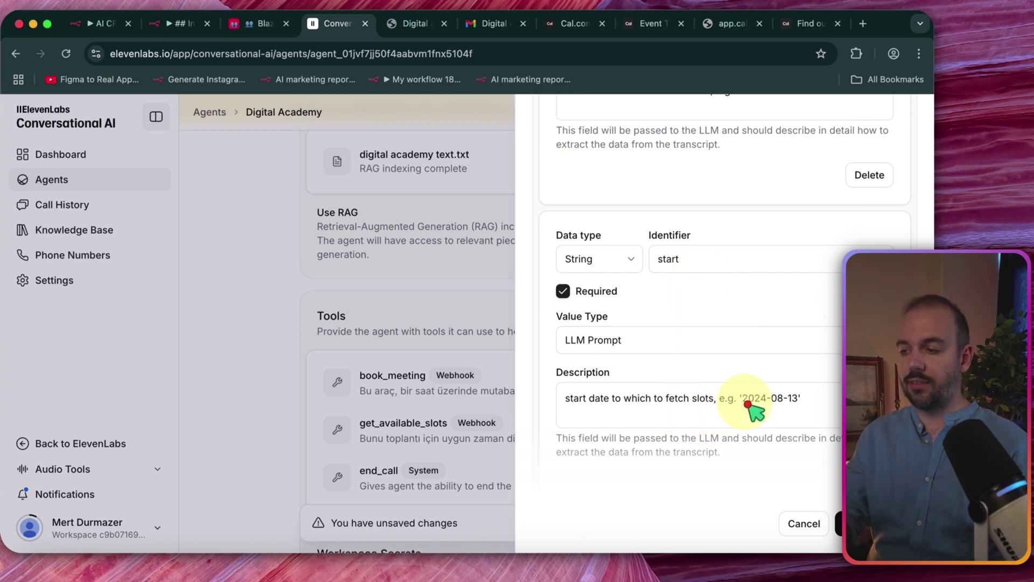
{"action": "scroll", "coordinate": [769, 426], "scroll_direction": "down", "scroll_amount": 1}
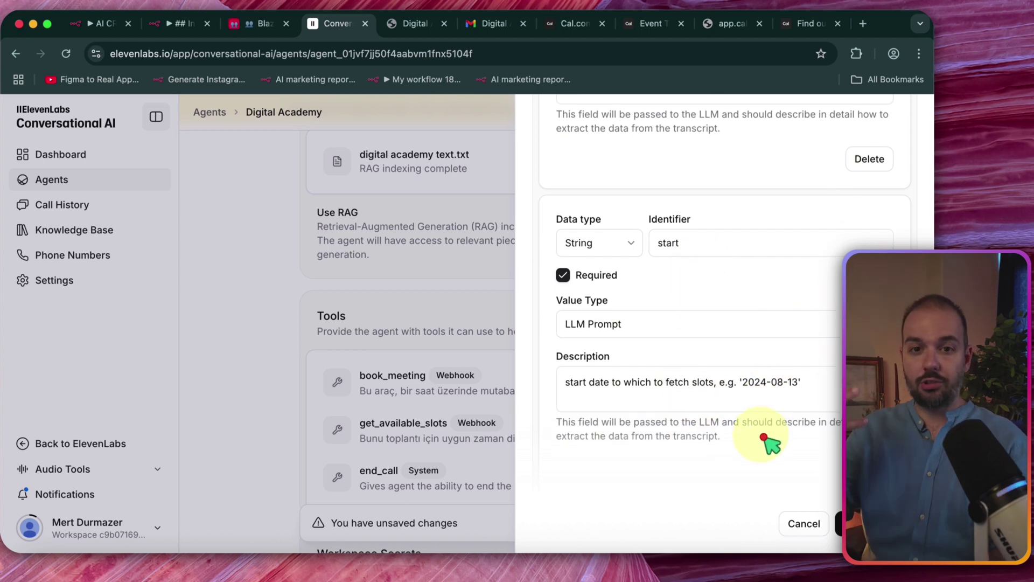
{"action": "scroll", "coordinate": [764, 437], "scroll_direction": "down", "scroll_amount": 3}
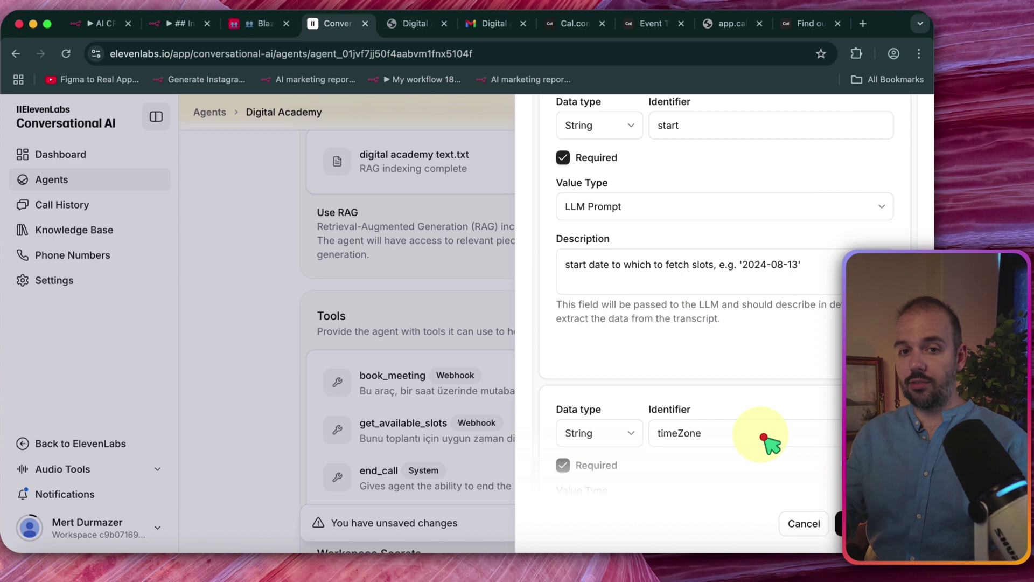
{"action": "scroll", "coordinate": [764, 437], "scroll_direction": "down", "scroll_amount": 3}
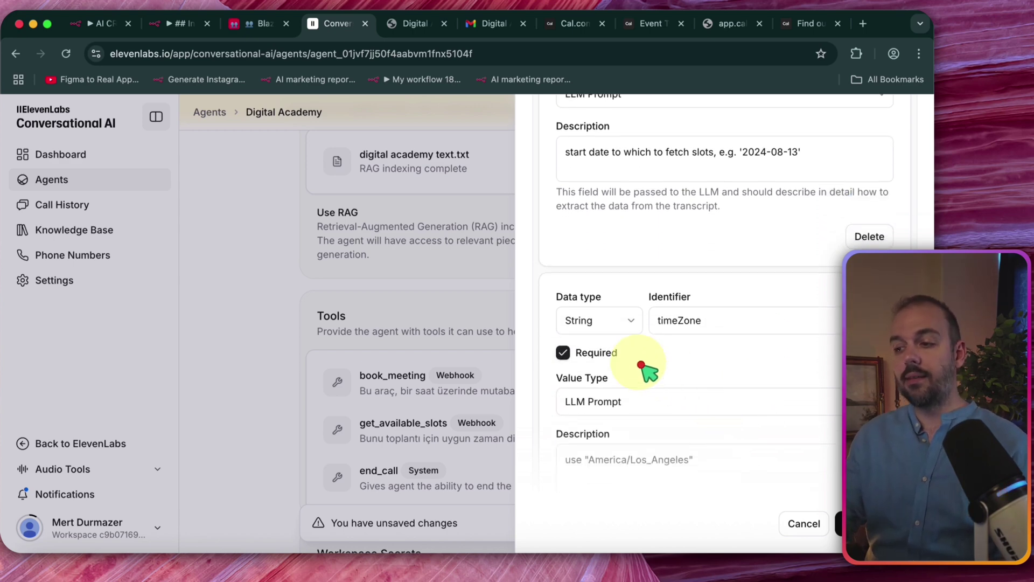
{"action": "scroll", "coordinate": [684, 320], "scroll_direction": "down", "scroll_amount": 2}
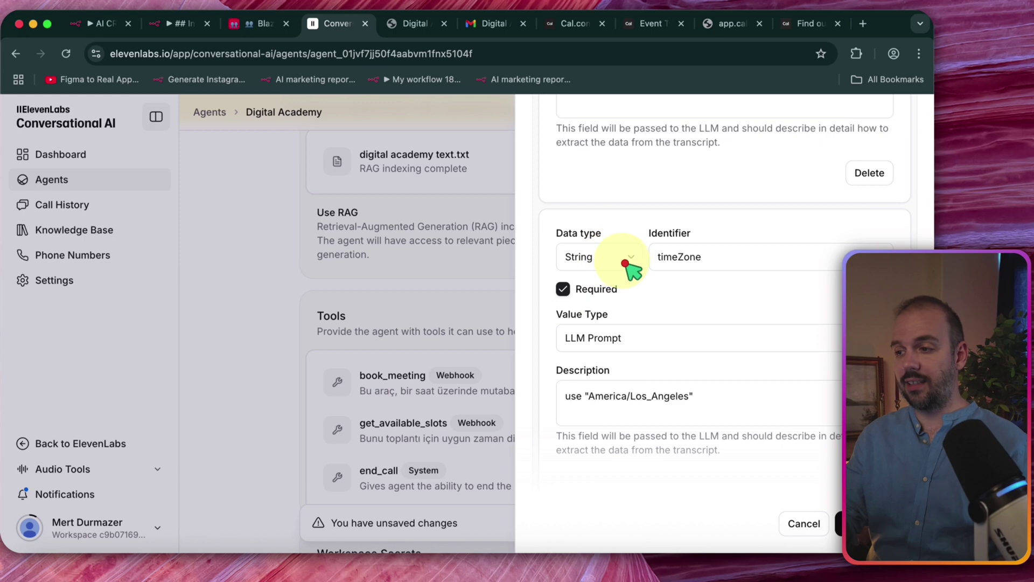
{"action": "scroll", "coordinate": [626, 264], "scroll_direction": "up", "scroll_amount": 15}
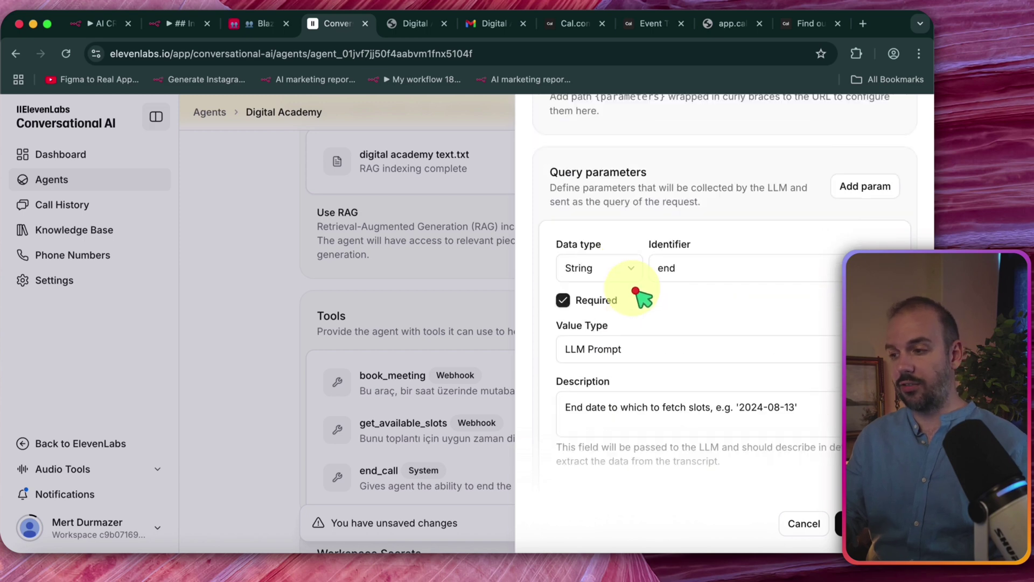
{"action": "scroll", "coordinate": [668, 281], "scroll_direction": "down", "scroll_amount": 5}
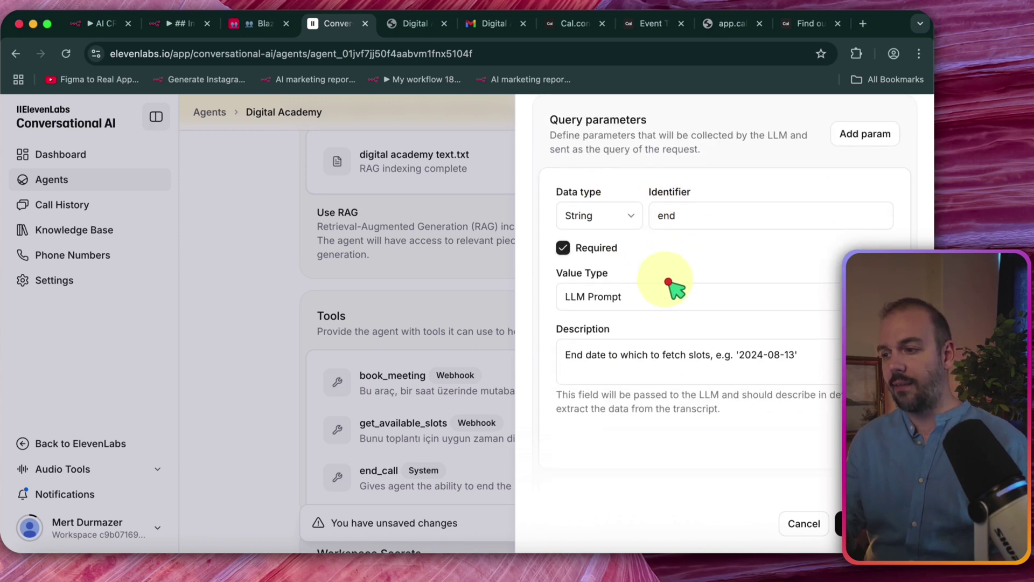
Compare the eventTypeId parameter's constant value with the ID in the Cal.com event type's URL, and close the get_available_slots tool.
{"action": "scroll", "coordinate": [692, 298], "scroll_direction": "down", "scroll_amount": 10}
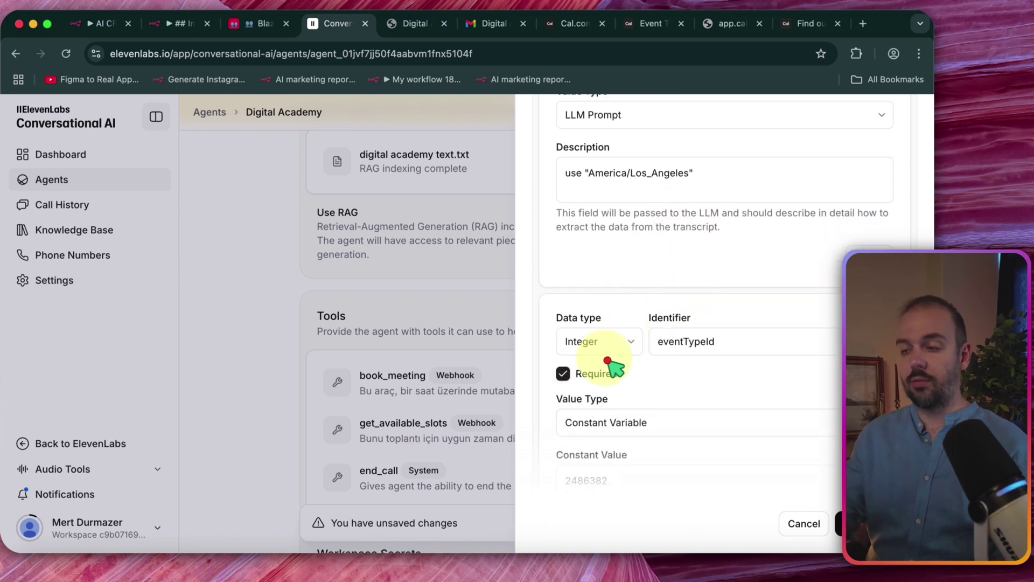
{"action": "left_click", "coordinate": [664, 341]}
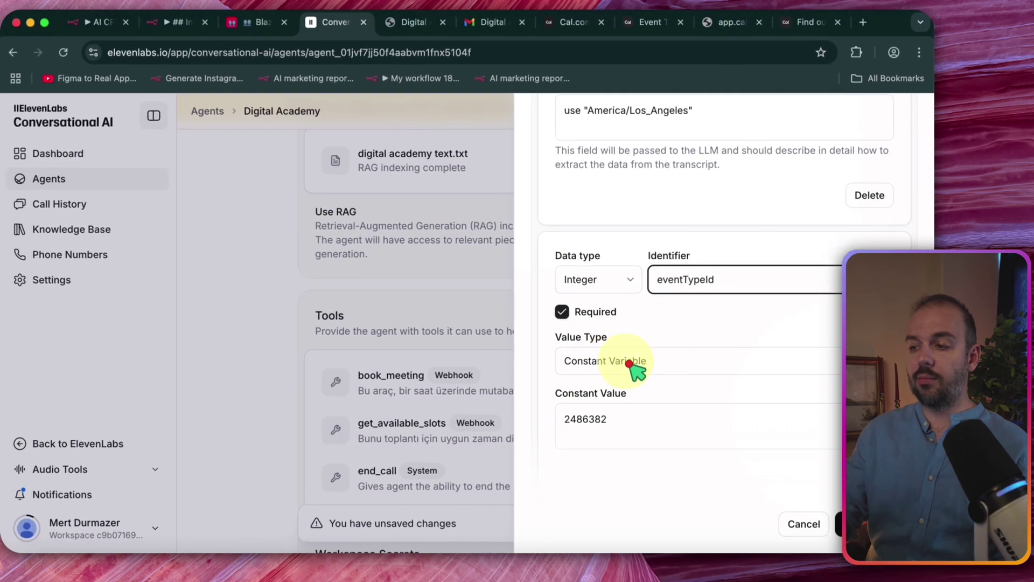
{"action": "left_click_drag", "start_coordinate": [609, 419], "coordinate": [566, 401]}
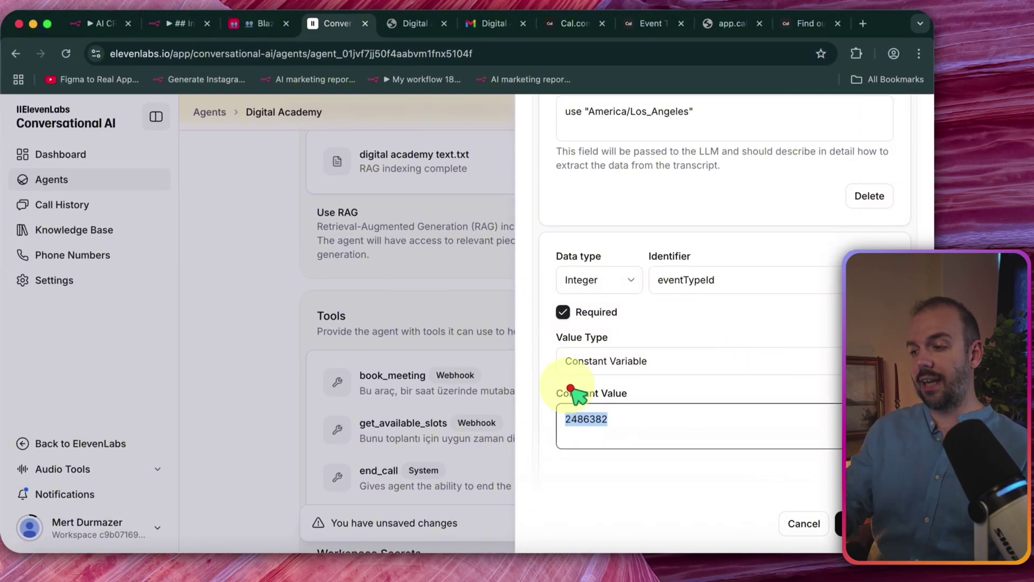
{"action": "left_click", "coordinate": [652, 23]}
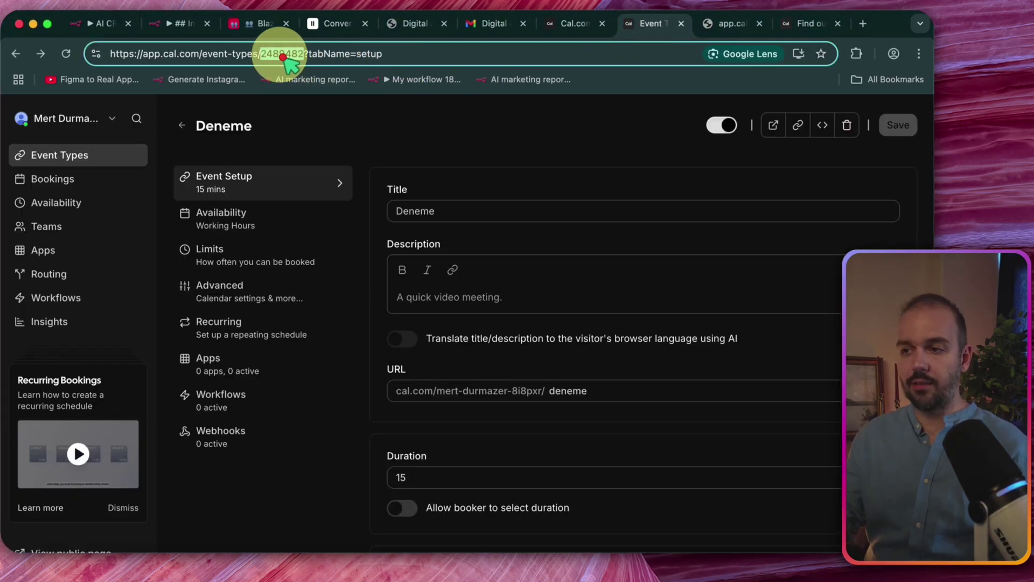
{"action": "left_click", "coordinate": [324, 23]}
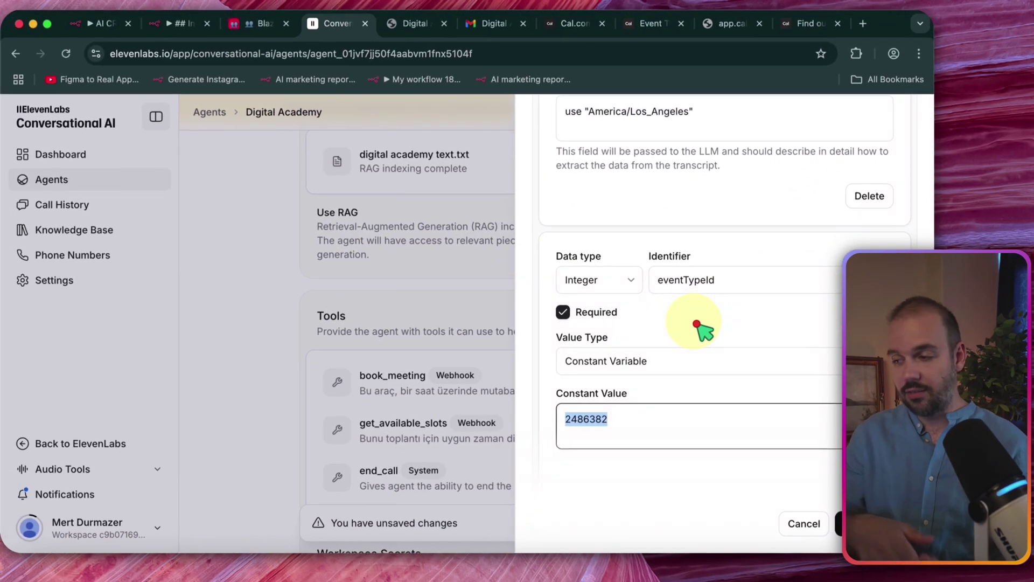
{"action": "scroll", "coordinate": [696, 323], "scroll_direction": "down", "scroll_amount": 5}
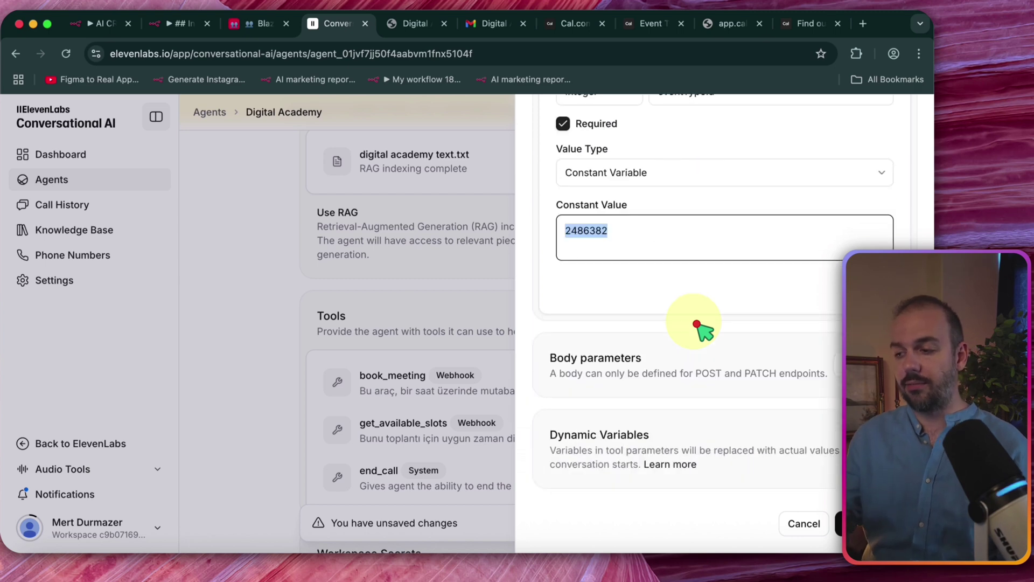
{"action": "left_click", "coordinate": [498, 347]}
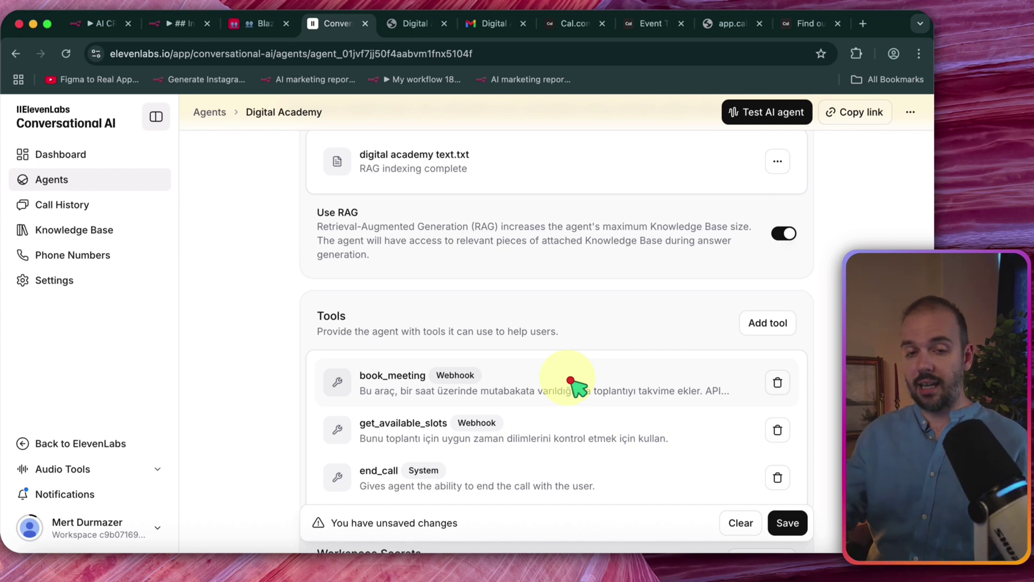
Open the book_meeting tool, glance at the Cal.com slots documentation and return to the tool's configuration.
{"action": "left_click", "coordinate": [571, 381]}
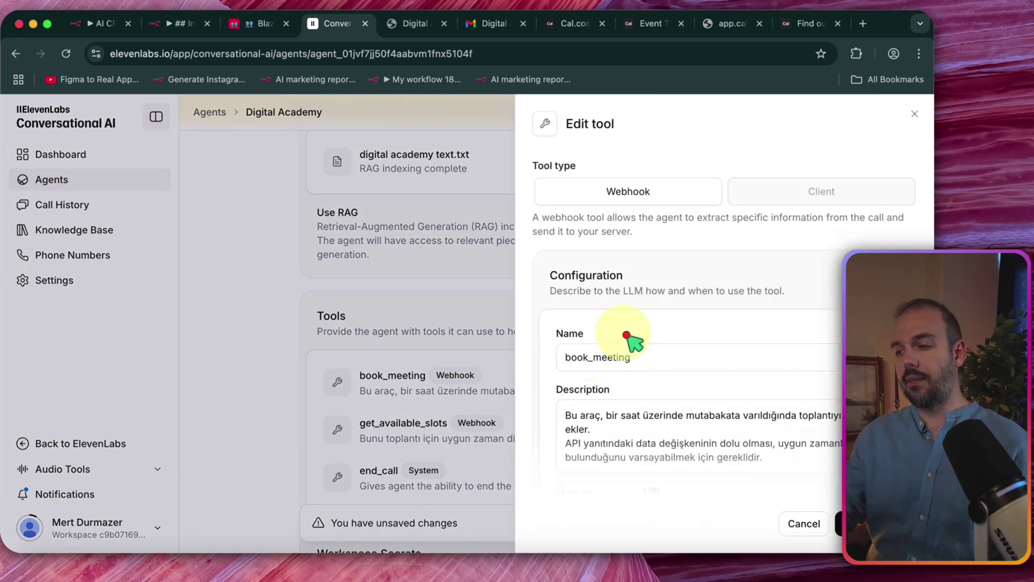
{"action": "scroll", "coordinate": [685, 307], "scroll_direction": "down", "scroll_amount": 2}
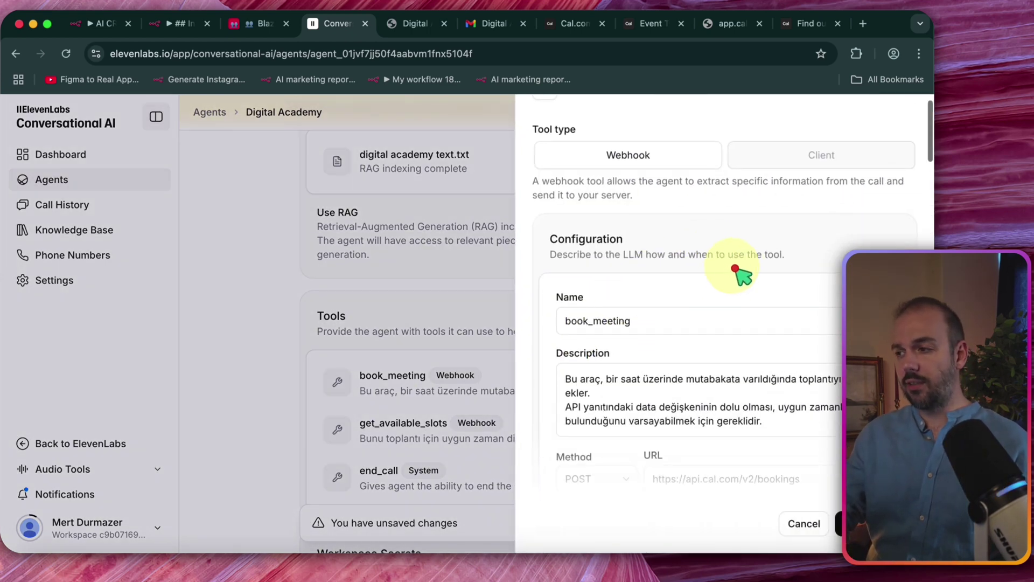
{"action": "left_click", "coordinate": [811, 24]}
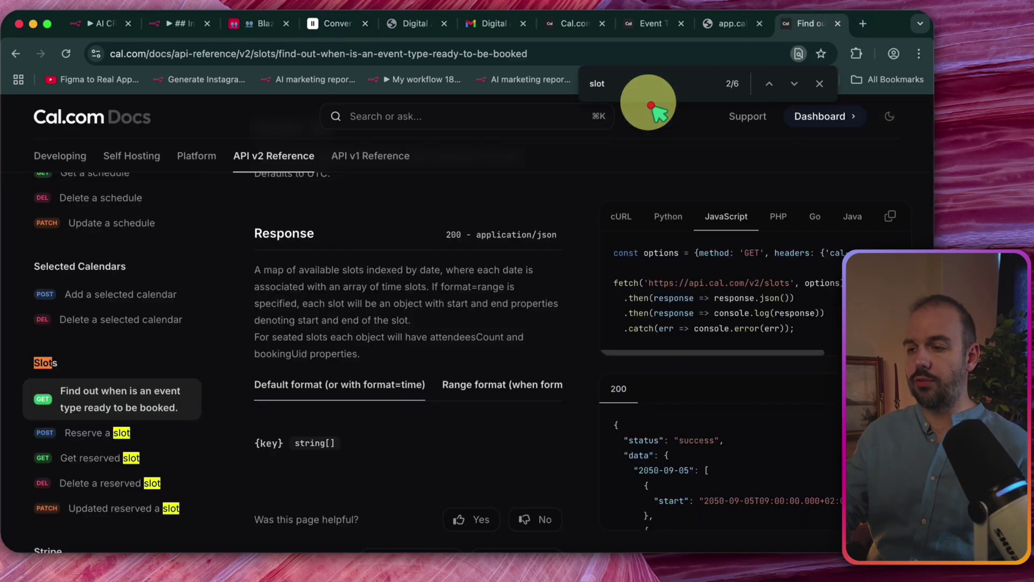
{"action": "left_click", "coordinate": [334, 24]}
{"action": "scroll", "coordinate": [711, 231], "scroll_direction": "up", "scroll_amount": 2}
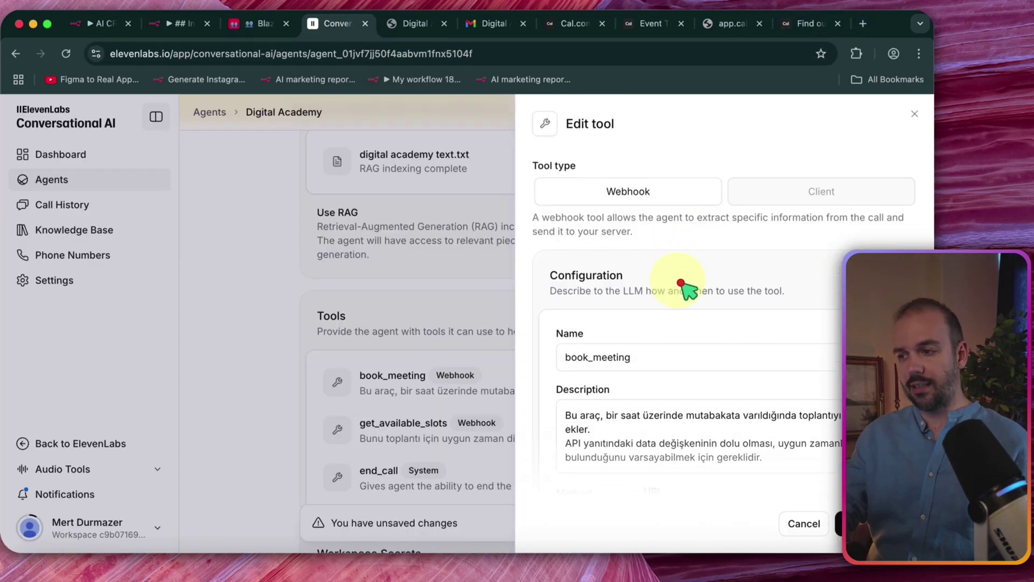
Close the book_meeting tool and view the kinds of tool that can be added to the agent.
{"action": "left_click", "coordinate": [426, 324]}
{"action": "left_click", "coordinate": [759, 326]}
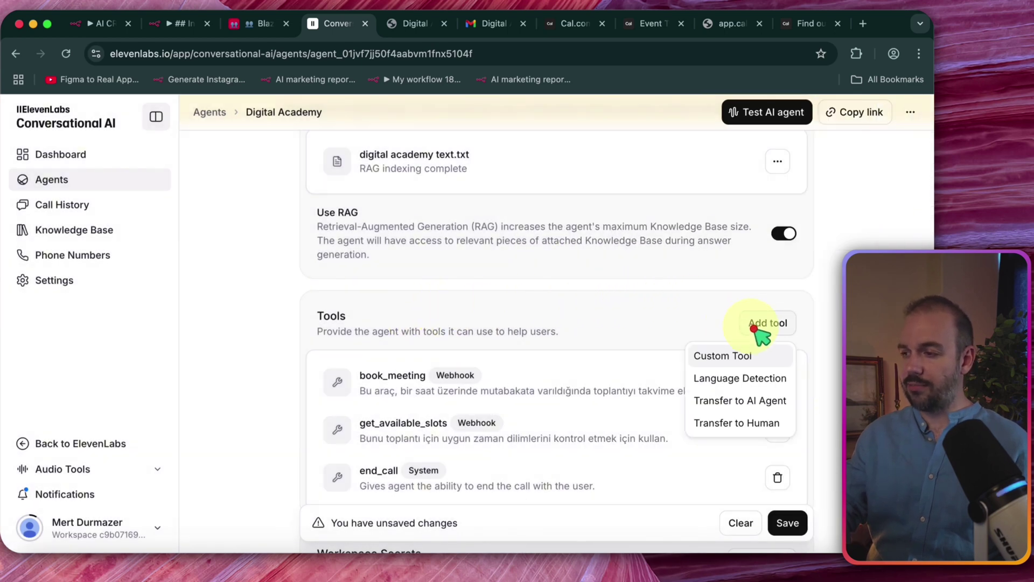
{"action": "left_click", "coordinate": [666, 328]}
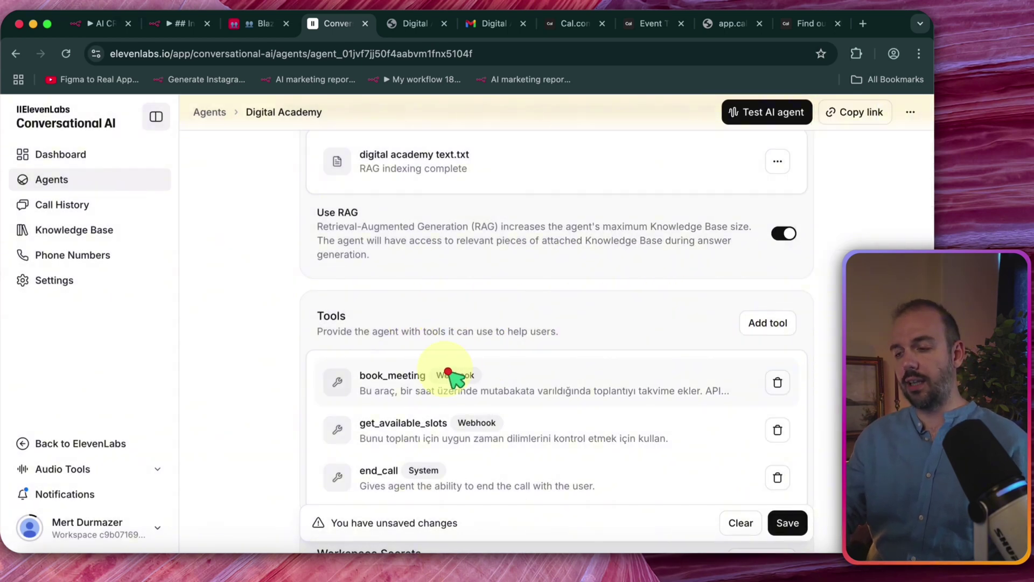
Reopen the book_meeting tool and review its name, description, request method and bookings URL.
{"action": "left_click", "coordinate": [403, 387]}
{"action": "scroll", "coordinate": [760, 340], "scroll_direction": "down", "scroll_amount": 2}
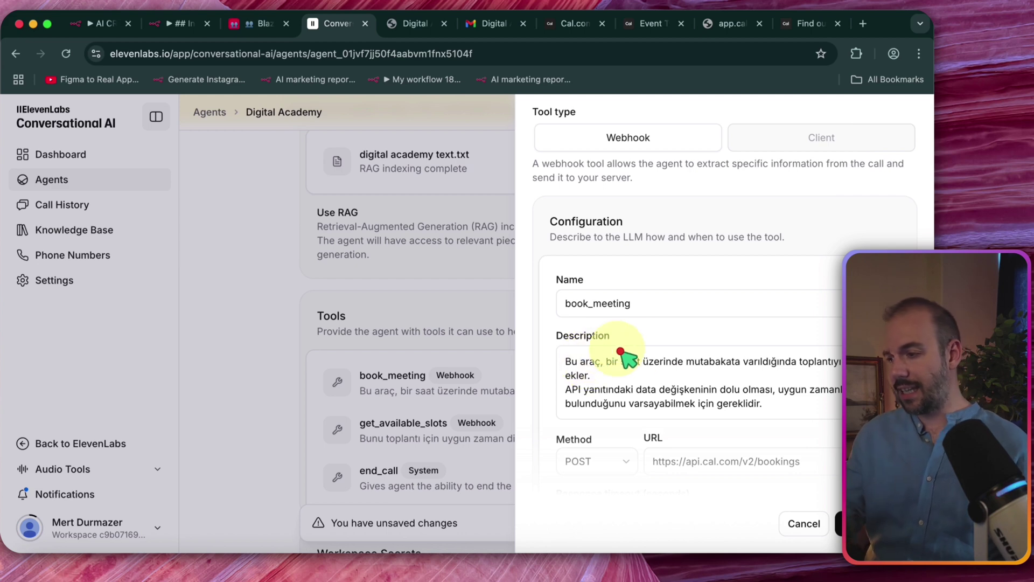
{"action": "scroll", "coordinate": [674, 356], "scroll_direction": "down", "scroll_amount": 1}
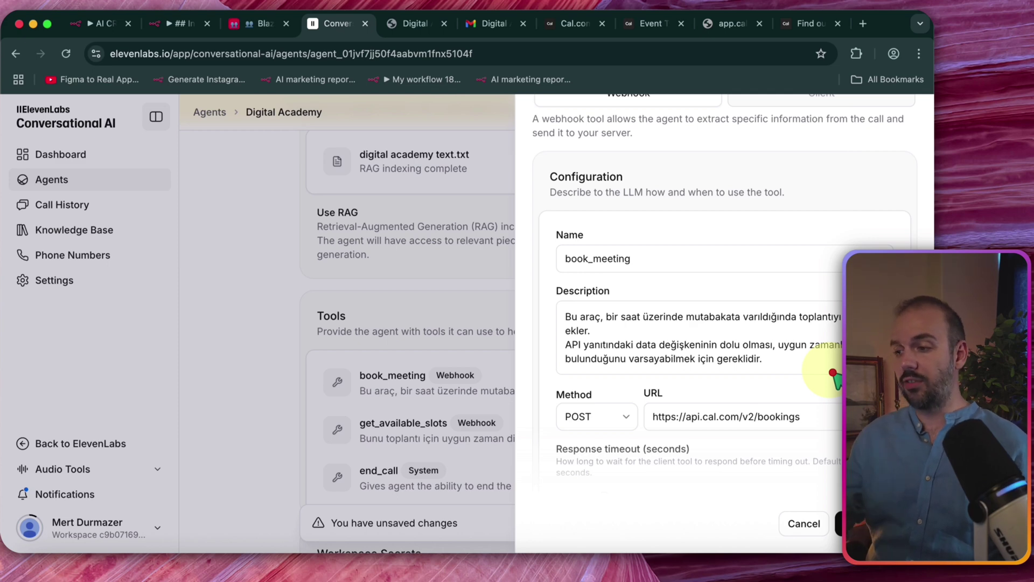
{"action": "scroll", "coordinate": [834, 374], "scroll_direction": "down", "scroll_amount": 2}
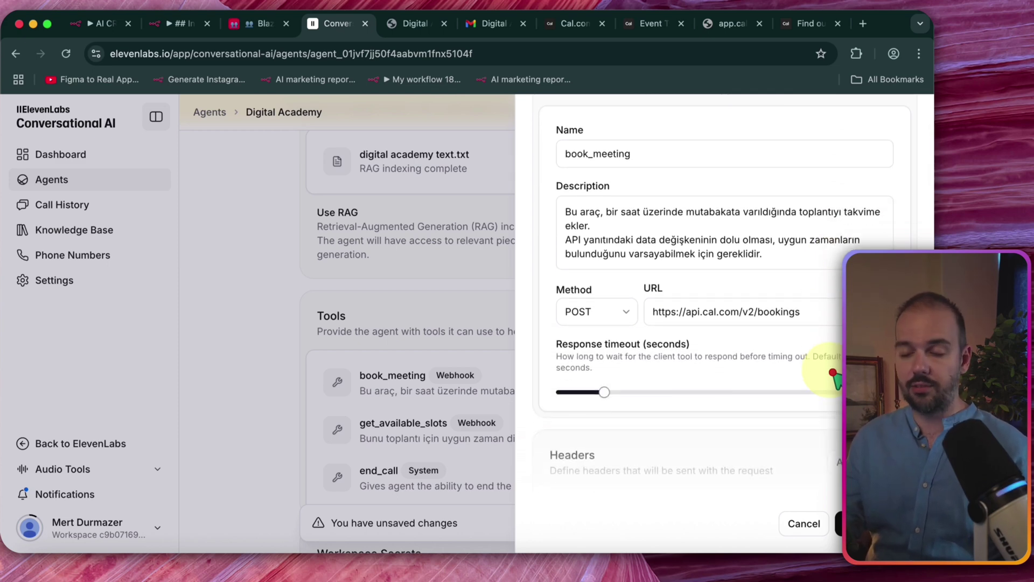
{"action": "scroll", "coordinate": [754, 323], "scroll_direction": "down", "scroll_amount": 1}
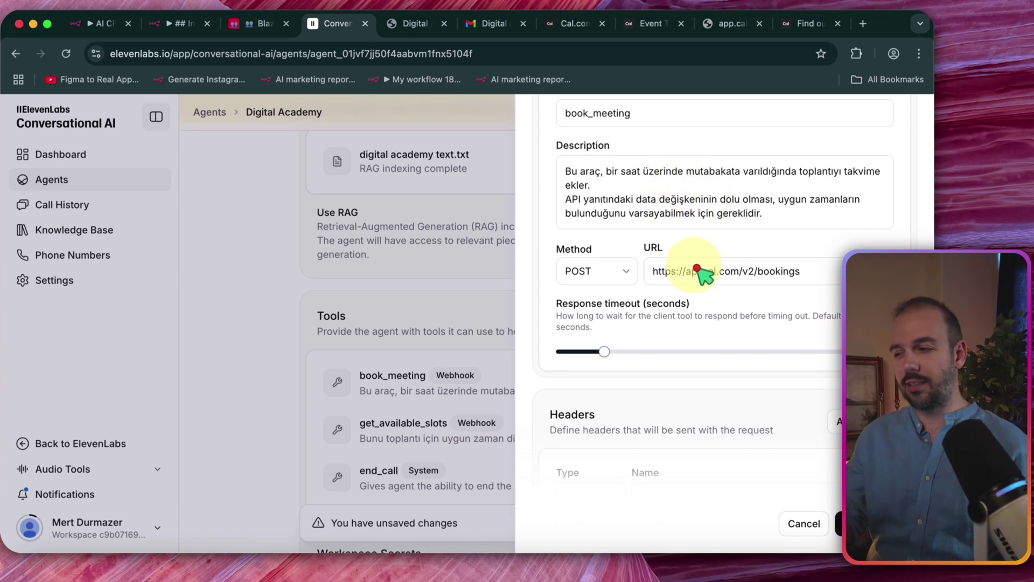
{"action": "left_click", "coordinate": [635, 272]}
{"action": "left_click", "coordinate": [790, 272]}
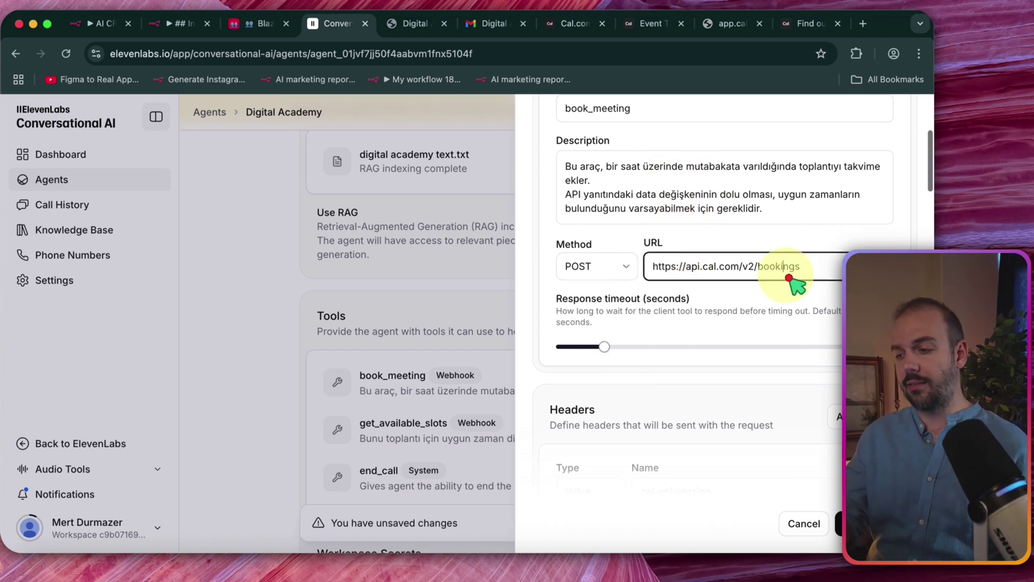
Review the book_meeting tool's cal-api-version header, its query parameters section and the description of its body parameters.
{"action": "scroll", "coordinate": [770, 280], "scroll_direction": "down", "scroll_amount": 4}
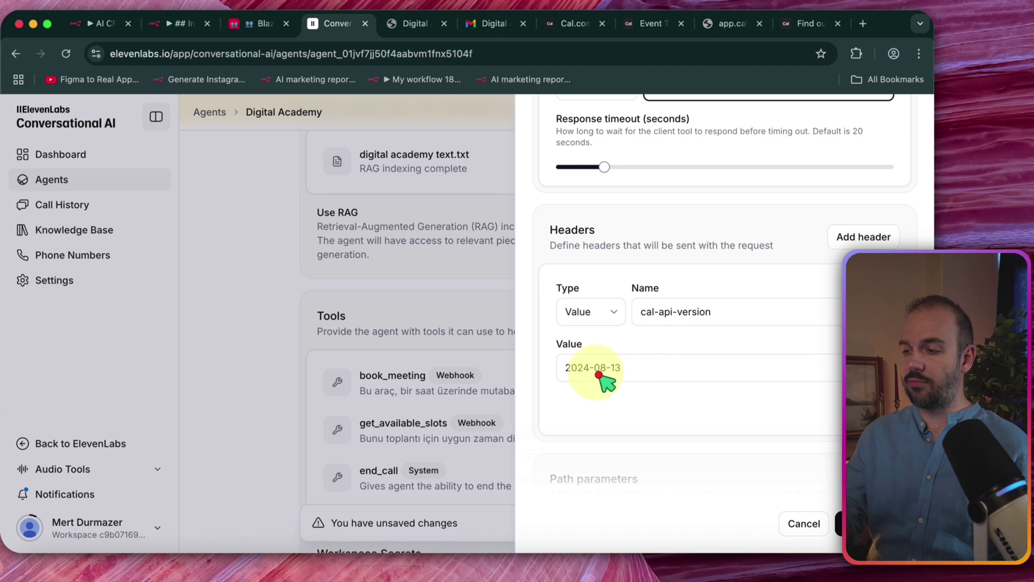
{"action": "left_click", "coordinate": [571, 367]}
{"action": "scroll", "coordinate": [668, 344], "scroll_direction": "down", "scroll_amount": 5}
{"action": "scroll", "coordinate": [674, 323], "scroll_direction": "down", "scroll_amount": 4}
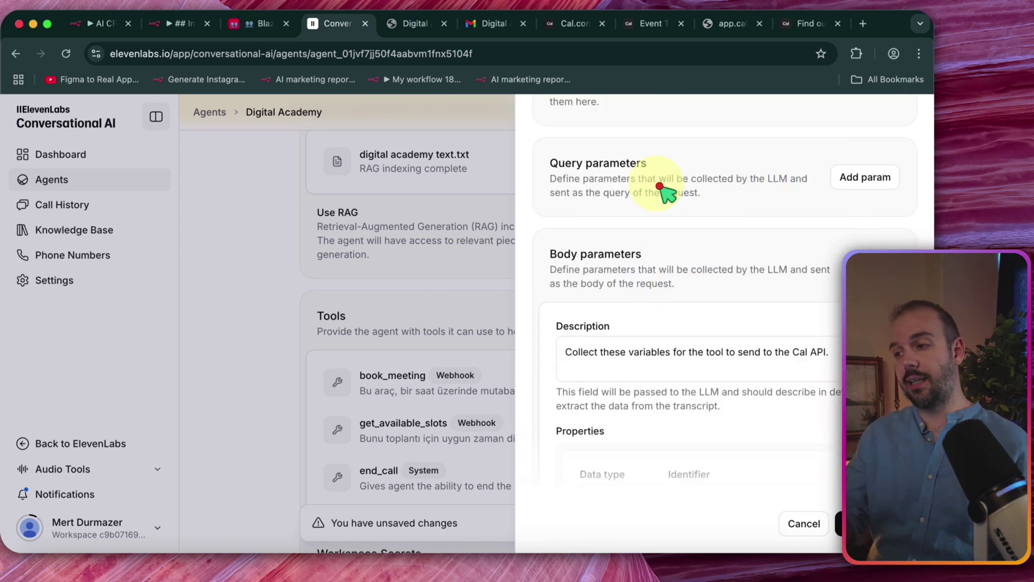
{"action": "scroll", "coordinate": [655, 283], "scroll_direction": "down", "scroll_amount": 2}
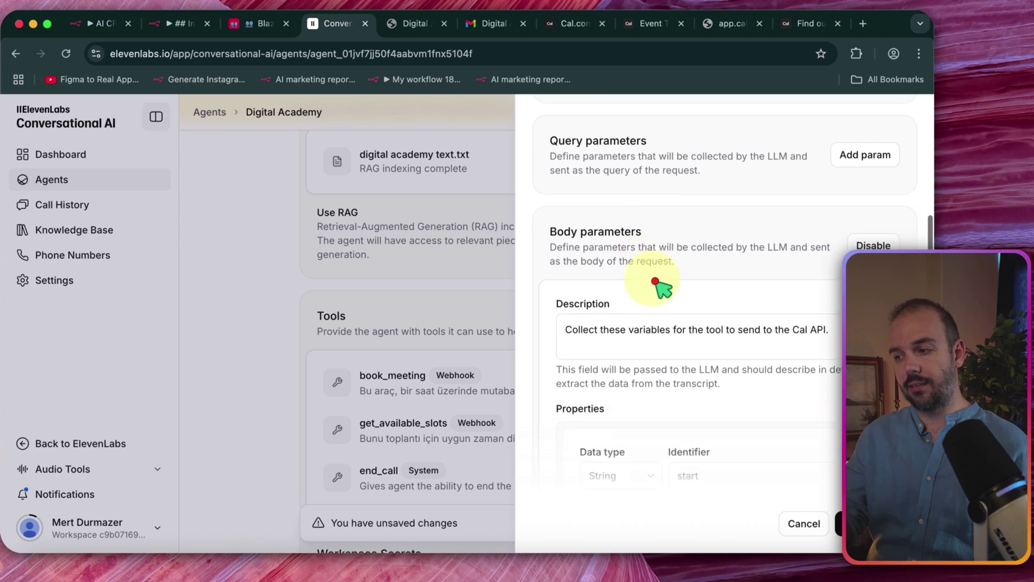
{"action": "left_click_drag", "start_coordinate": [573, 303], "coordinate": [656, 328]}
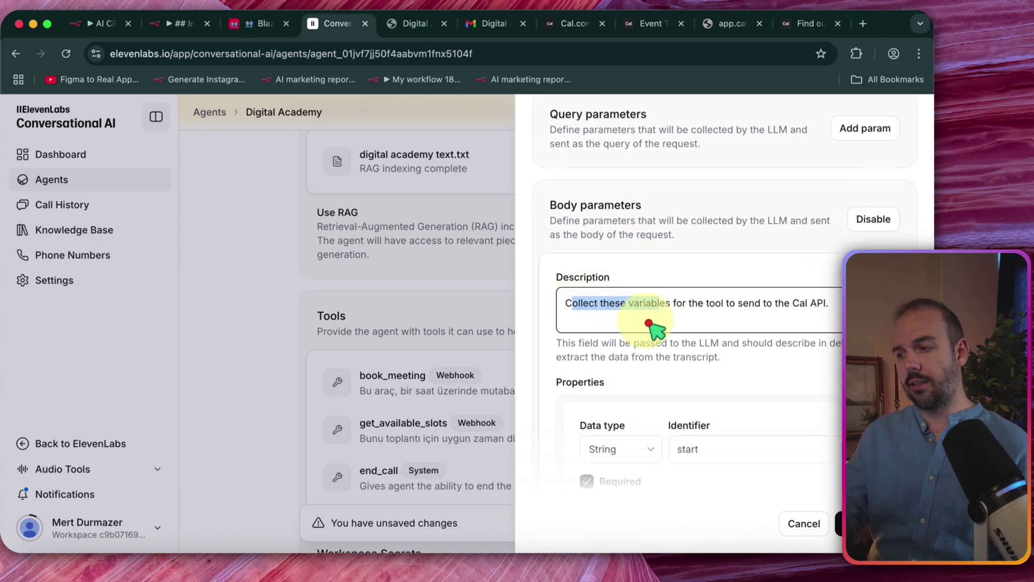
{"action": "left_click", "coordinate": [581, 371]}
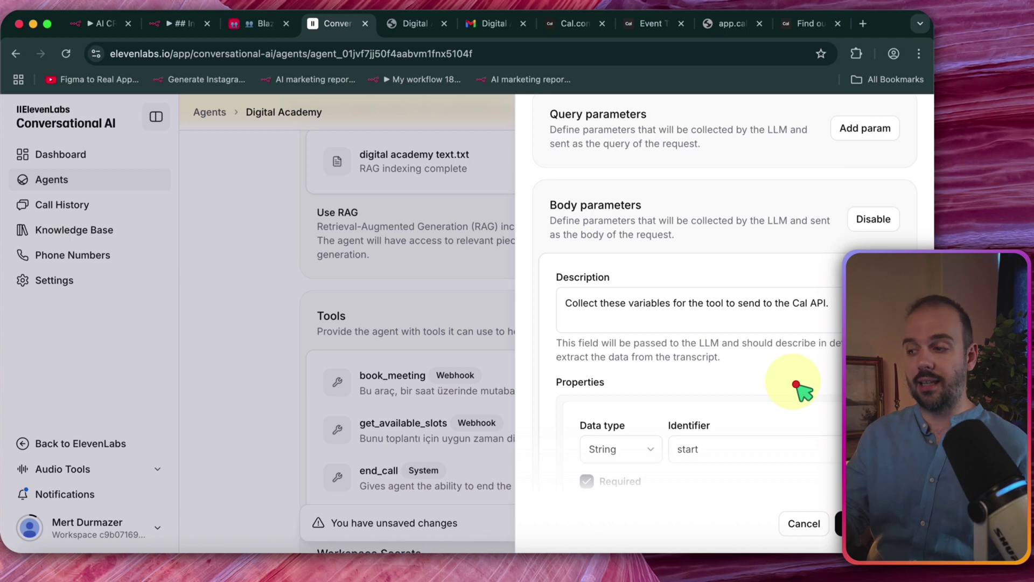
Examine the start property in the body parameters, including its data type, value type and ISO 8601 description.
{"action": "scroll", "coordinate": [797, 384], "scroll_direction": "down", "scroll_amount": 1}
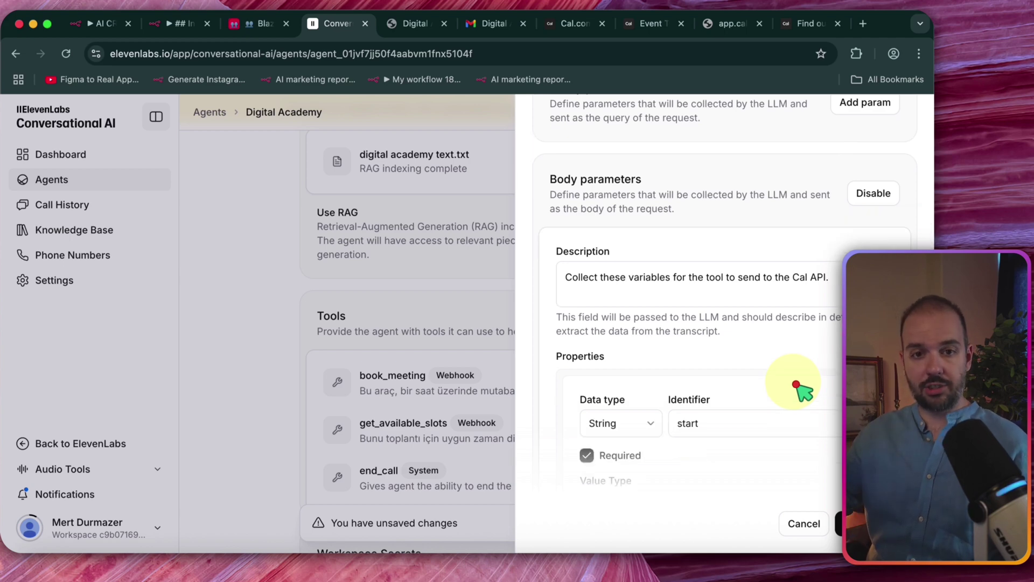
{"action": "scroll", "coordinate": [799, 386], "scroll_direction": "down", "scroll_amount": 2}
{"action": "scroll", "coordinate": [763, 376], "scroll_direction": "down", "scroll_amount": 3}
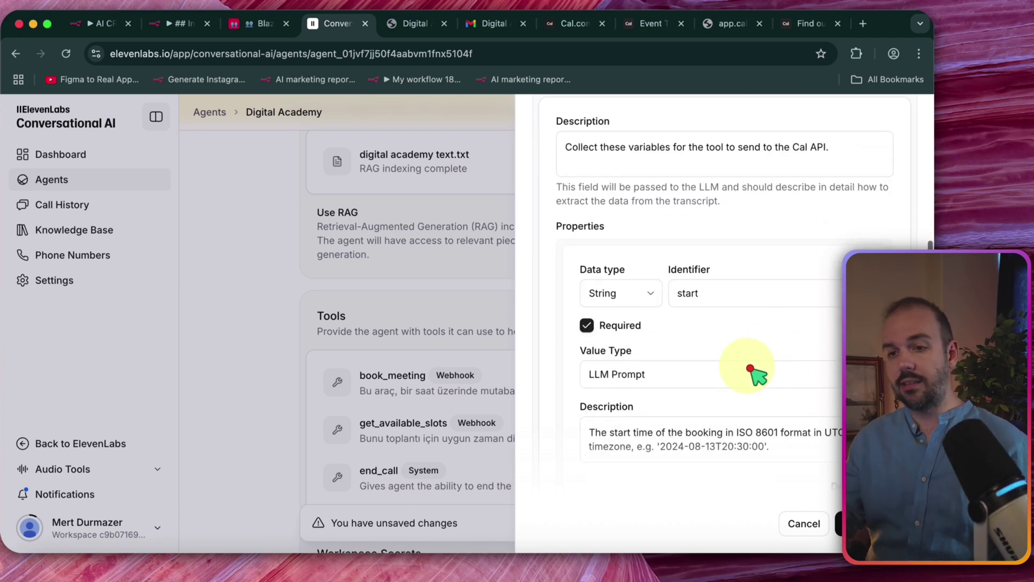
{"action": "scroll", "coordinate": [716, 283], "scroll_direction": "down", "scroll_amount": 2}
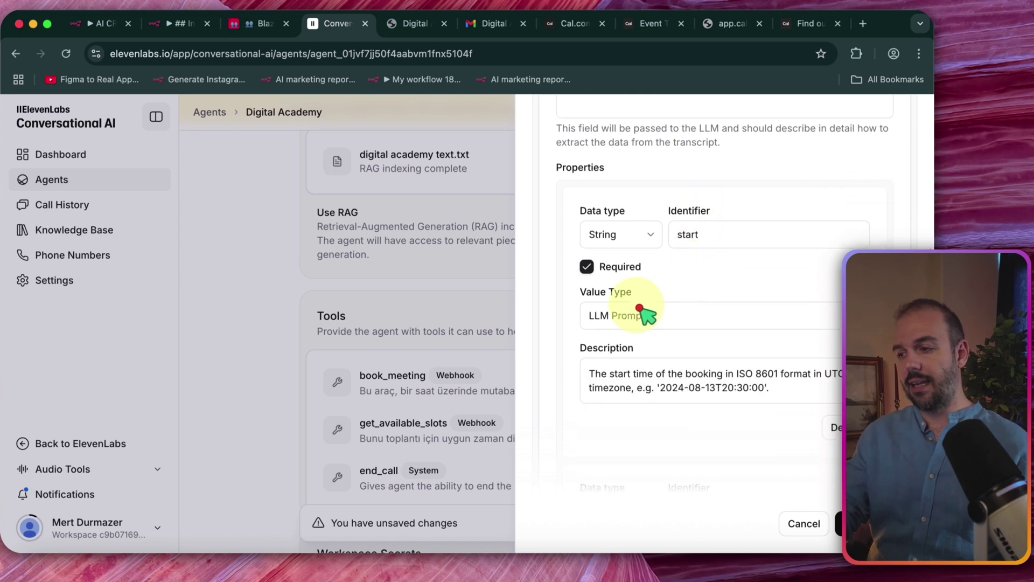
{"action": "scroll", "coordinate": [731, 329], "scroll_direction": "down", "scroll_amount": 2}
{"action": "scroll", "coordinate": [701, 366], "scroll_direction": "down", "scroll_amount": 3}
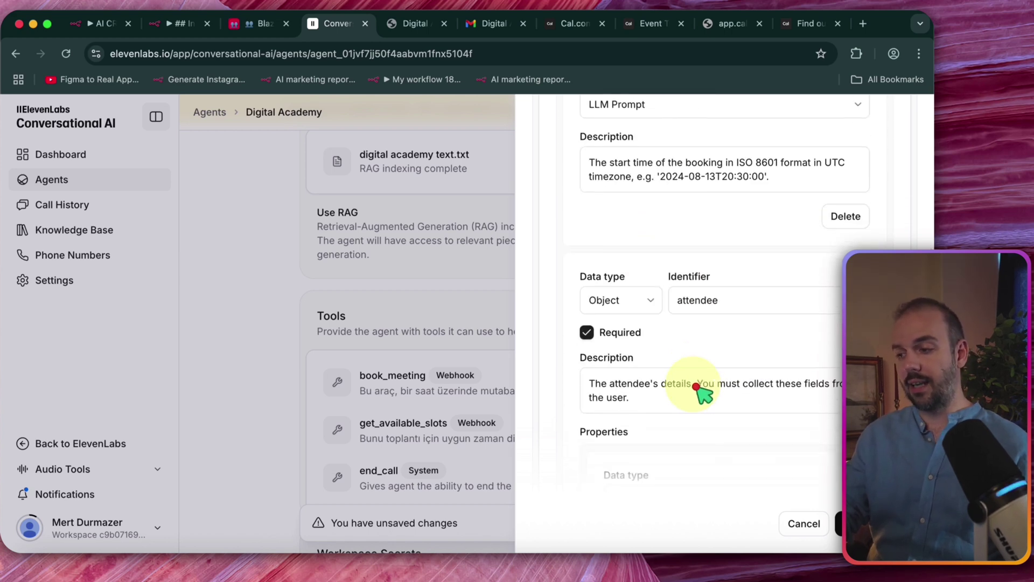
{"action": "scroll", "coordinate": [658, 341], "scroll_direction": "up", "scroll_amount": 3}
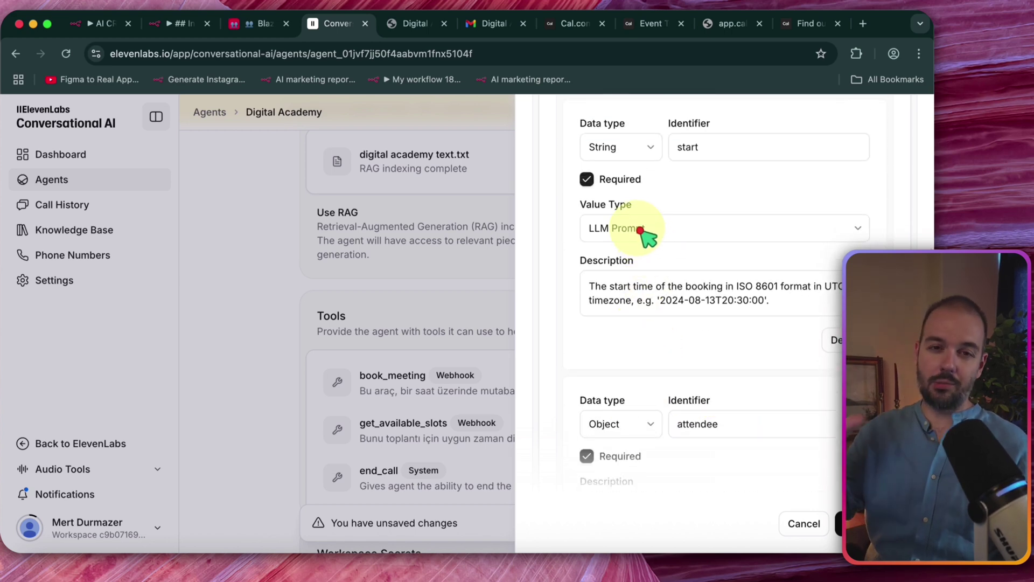
{"action": "scroll", "coordinate": [668, 285], "scroll_direction": "down", "scroll_amount": 2}
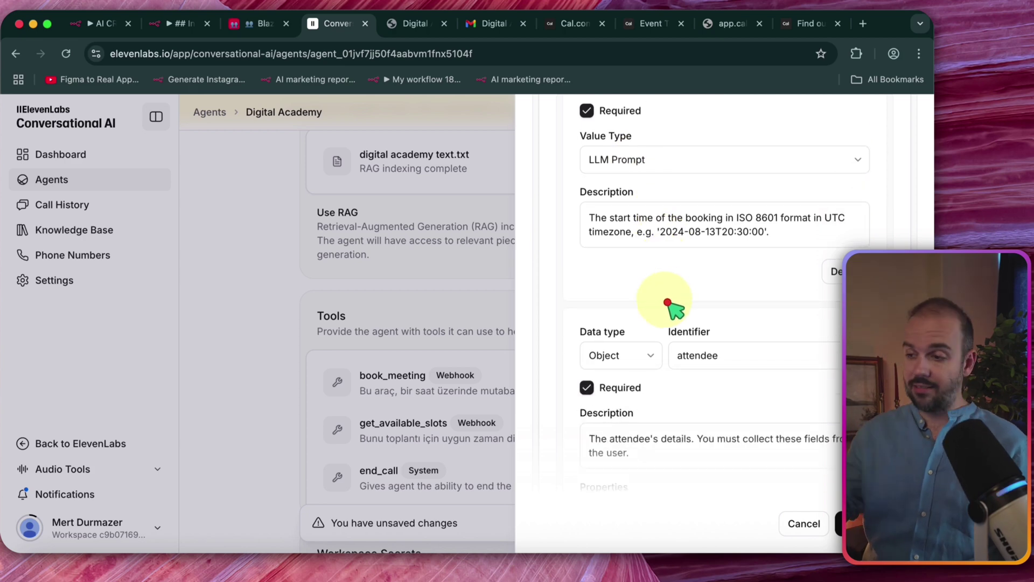
Examine the attendee object's description and its nested timeZone, email and name properties.
{"action": "scroll", "coordinate": [668, 303], "scroll_direction": "down", "scroll_amount": 4}
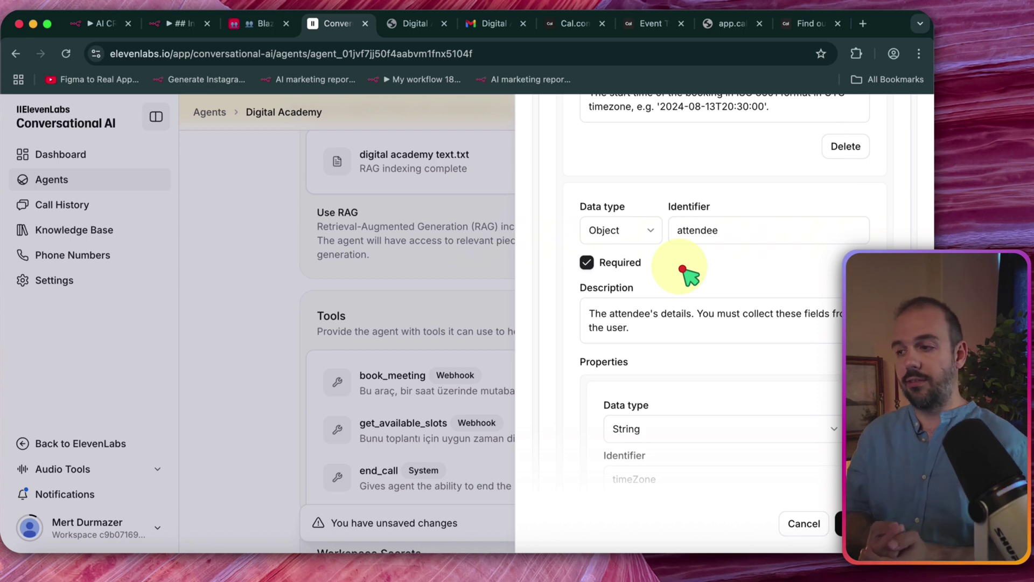
{"action": "scroll", "coordinate": [684, 270], "scroll_direction": "down", "scroll_amount": 2}
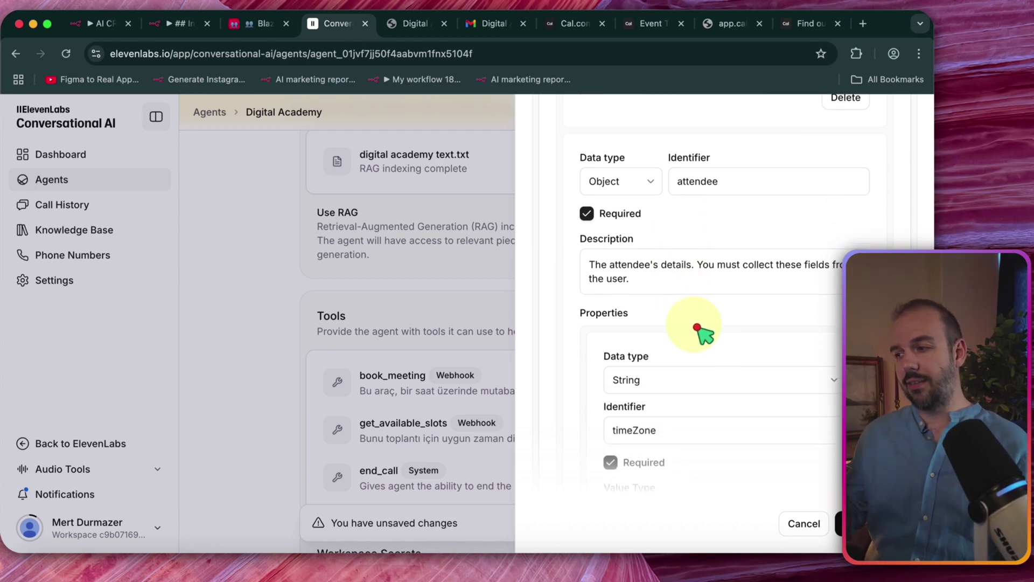
{"action": "scroll", "coordinate": [701, 331], "scroll_direction": "down", "scroll_amount": 1}
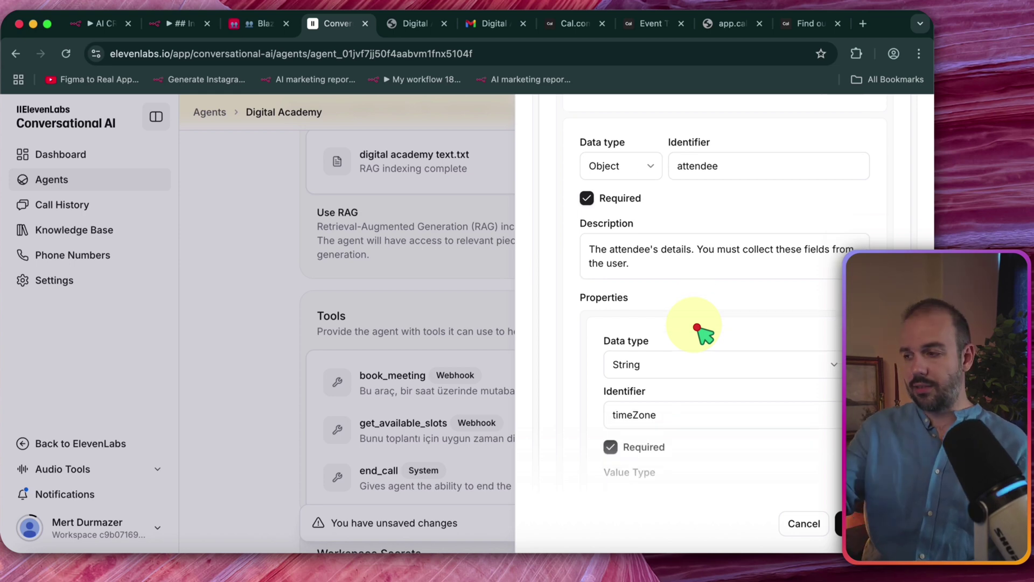
{"action": "scroll", "coordinate": [697, 327], "scroll_direction": "down", "scroll_amount": 3}
{"action": "scroll", "coordinate": [697, 331], "scroll_direction": "down", "scroll_amount": 5}
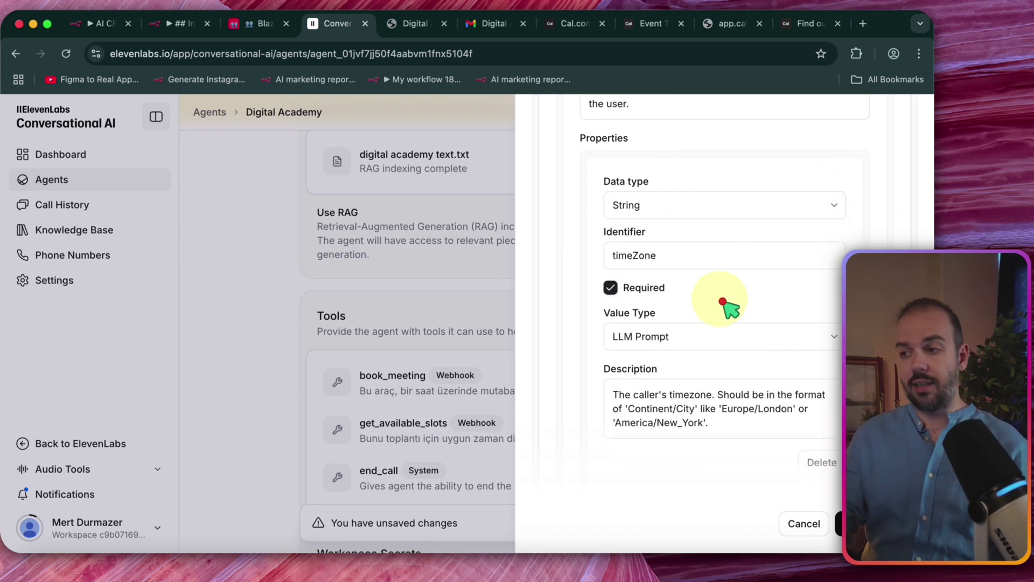
{"action": "scroll", "coordinate": [692, 236], "scroll_direction": "down", "scroll_amount": 10}
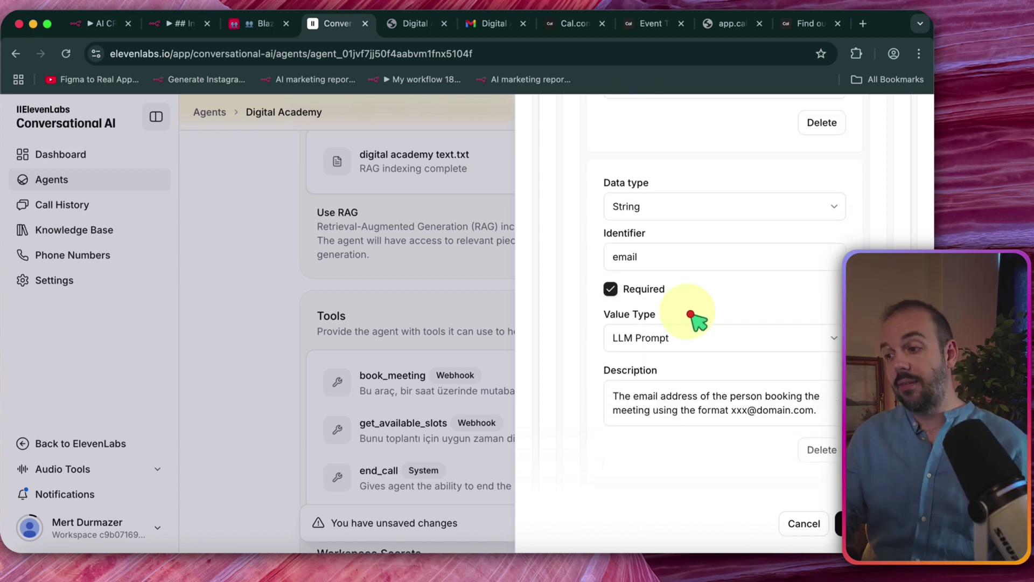
{"action": "scroll", "coordinate": [695, 318], "scroll_direction": "down", "scroll_amount": 9}
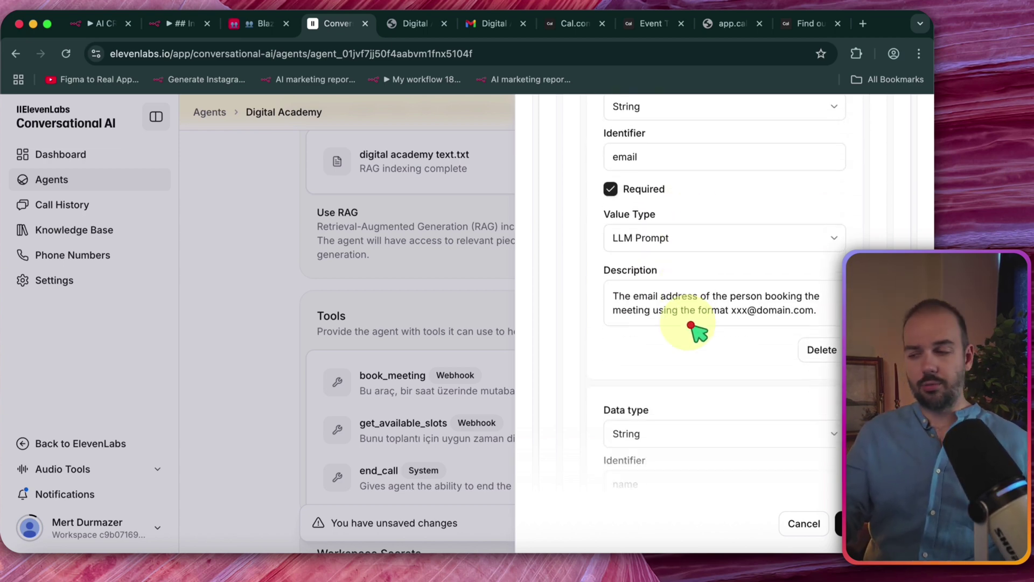
{"action": "scroll", "coordinate": [712, 297], "scroll_direction": "down", "scroll_amount": 4}
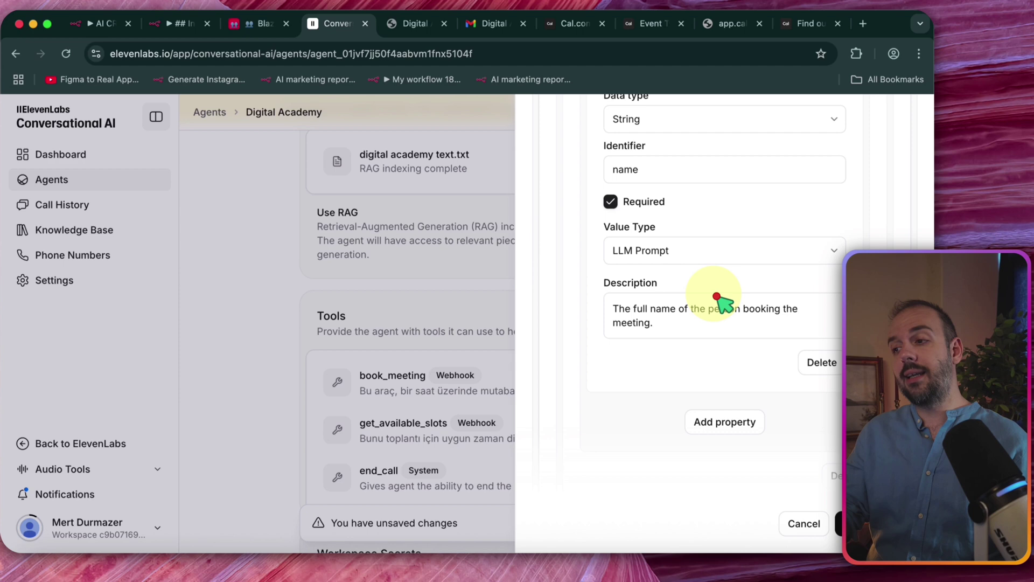
{"action": "scroll", "coordinate": [677, 277], "scroll_direction": "down", "scroll_amount": 3}
{"action": "scroll", "coordinate": [664, 312], "scroll_direction": "down", "scroll_amount": 4}
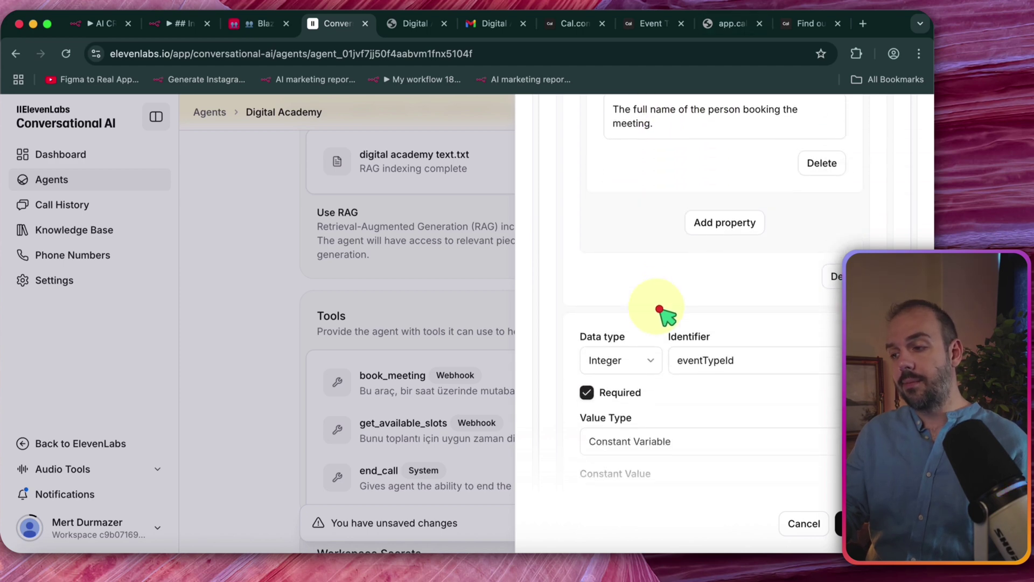
Recheck the attendee properties against the constant eventTypeId property, and close the book_meeting tool.
{"action": "scroll", "coordinate": [663, 311], "scroll_direction": "up", "scroll_amount": 15}
{"action": "scroll", "coordinate": [711, 292], "scroll_direction": "down", "scroll_amount": 13}
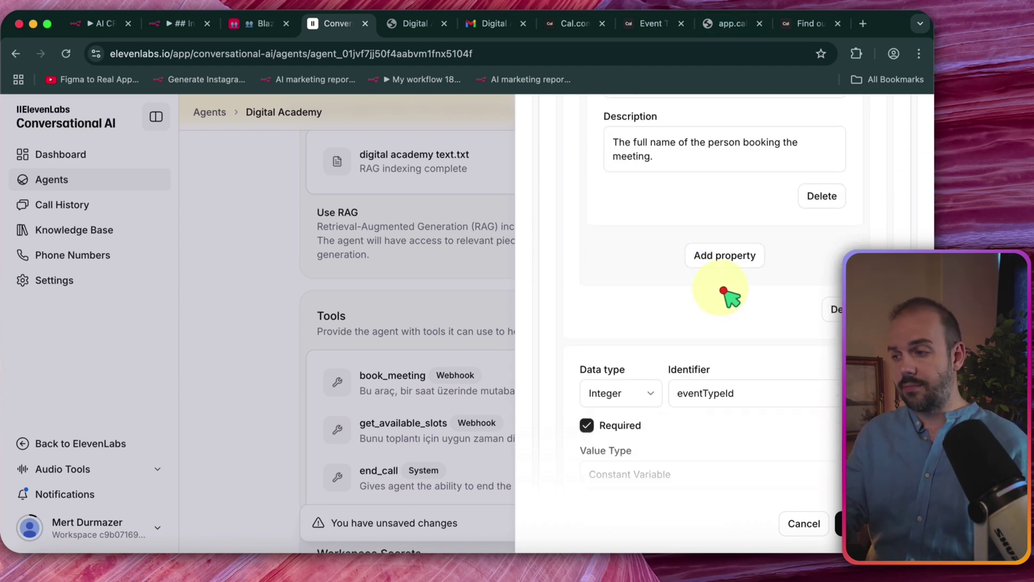
{"action": "scroll", "coordinate": [679, 329], "scroll_direction": "up", "scroll_amount": 20}
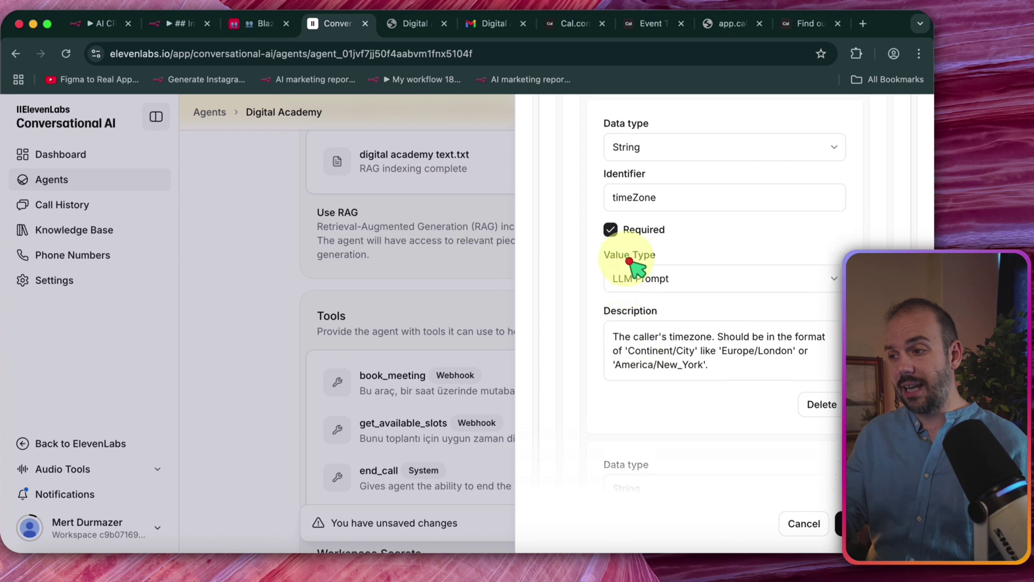
{"action": "scroll", "coordinate": [700, 302], "scroll_direction": "down", "scroll_amount": 20}
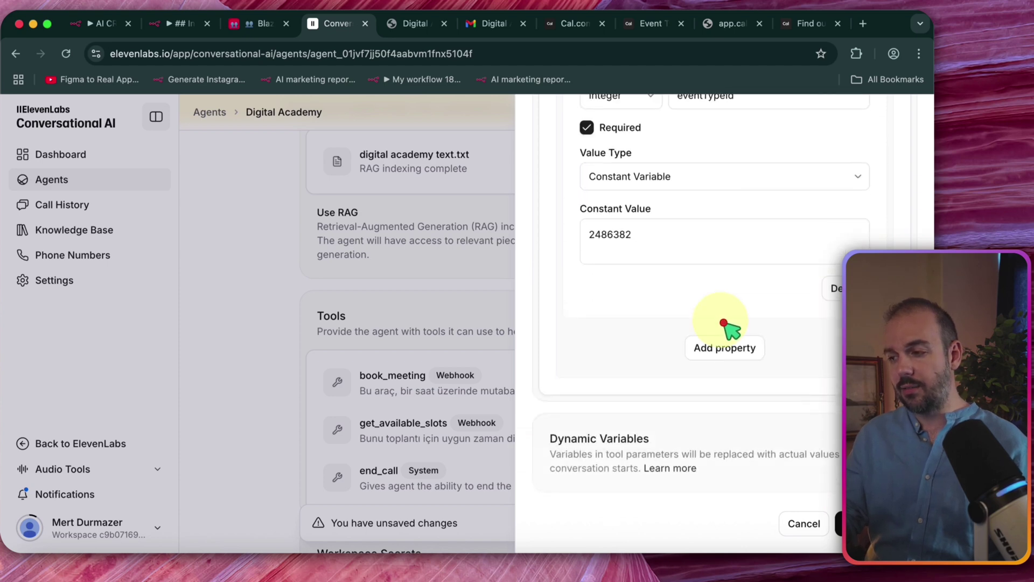
{"action": "scroll", "coordinate": [711, 307], "scroll_direction": "up", "scroll_amount": 3}
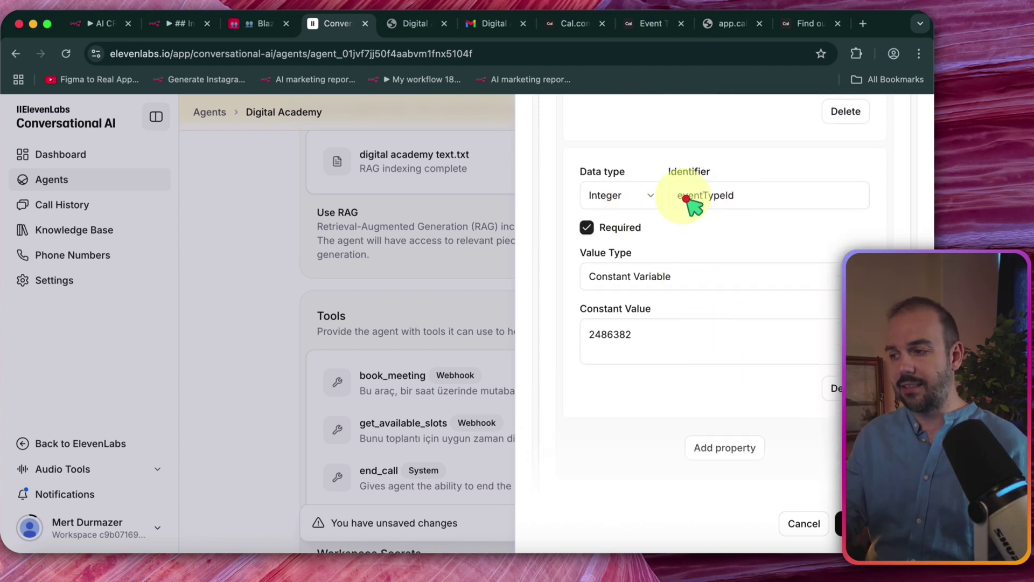
{"action": "scroll", "coordinate": [731, 222], "scroll_direction": "down", "scroll_amount": 2}
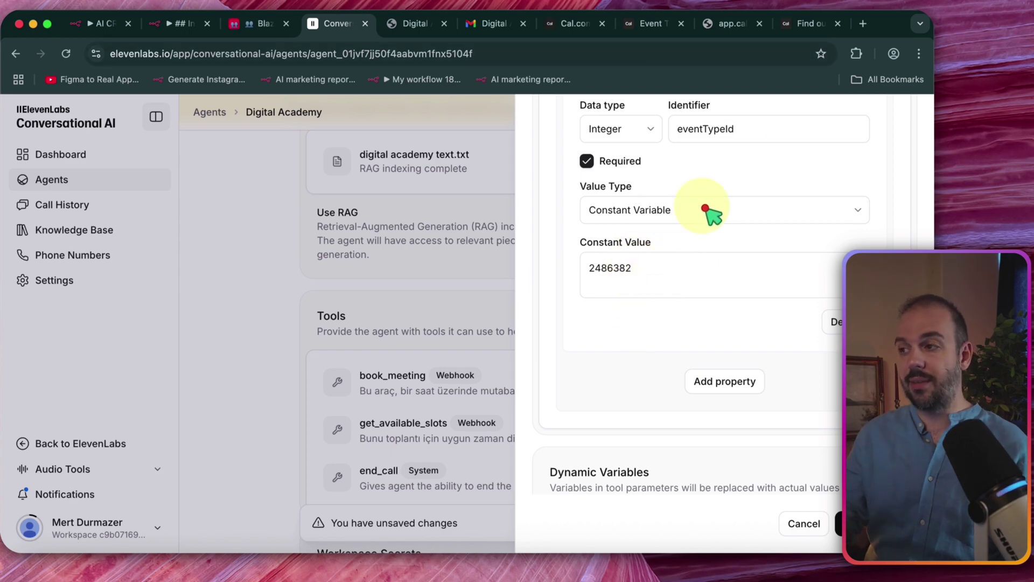
{"action": "scroll", "coordinate": [697, 180], "scroll_direction": "down", "scroll_amount": 1}
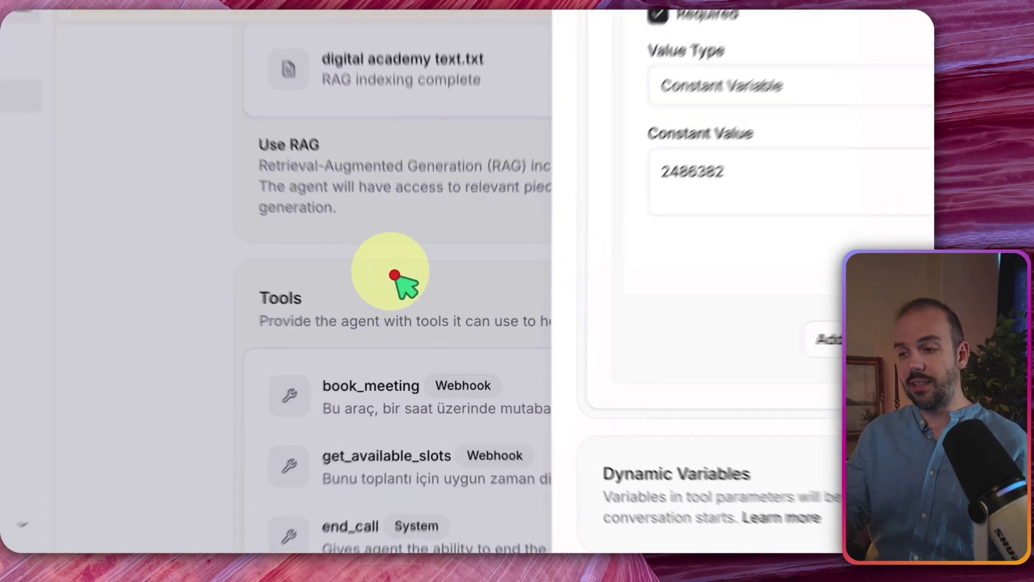
{"action": "left_click", "coordinate": [398, 306]}
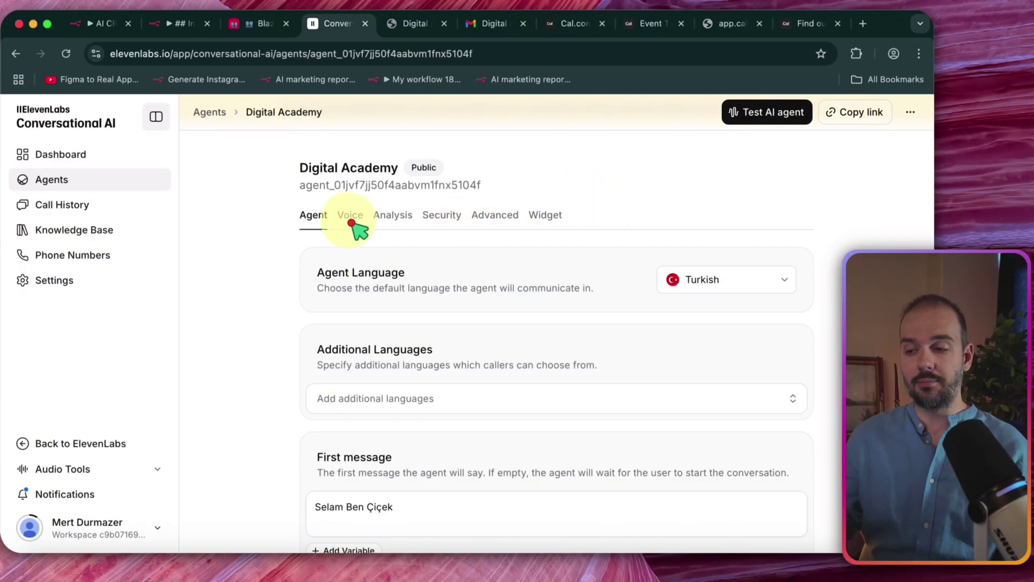
Skim the Digital Academy agent's general settings and open its voice settings.
{"action": "scroll", "coordinate": [399, 302], "scroll_direction": "down", "scroll_amount": 20}
{"action": "scroll", "coordinate": [407, 315], "scroll_direction": "up", "scroll_amount": 12}
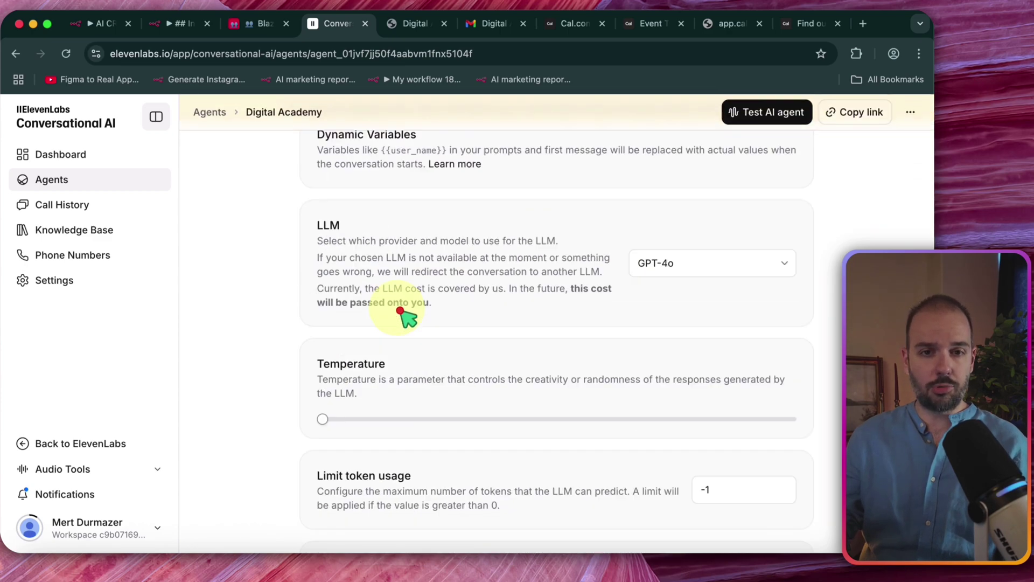
{"action": "scroll", "coordinate": [401, 311], "scroll_direction": "up", "scroll_amount": 10}
{"action": "left_click", "coordinate": [351, 215]}
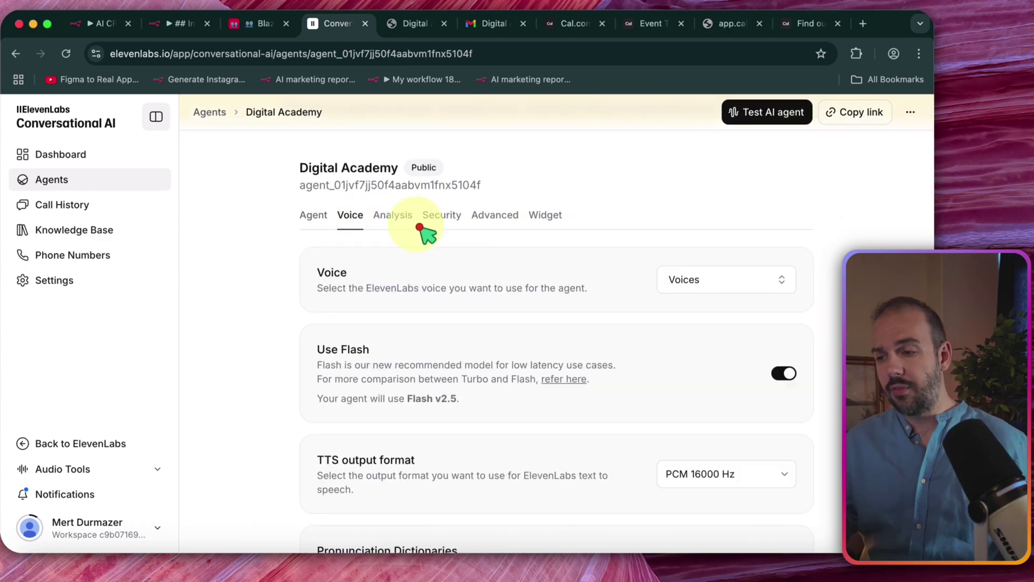
{"action": "scroll", "coordinate": [538, 253], "scroll_direction": "down", "scroll_amount": 1}
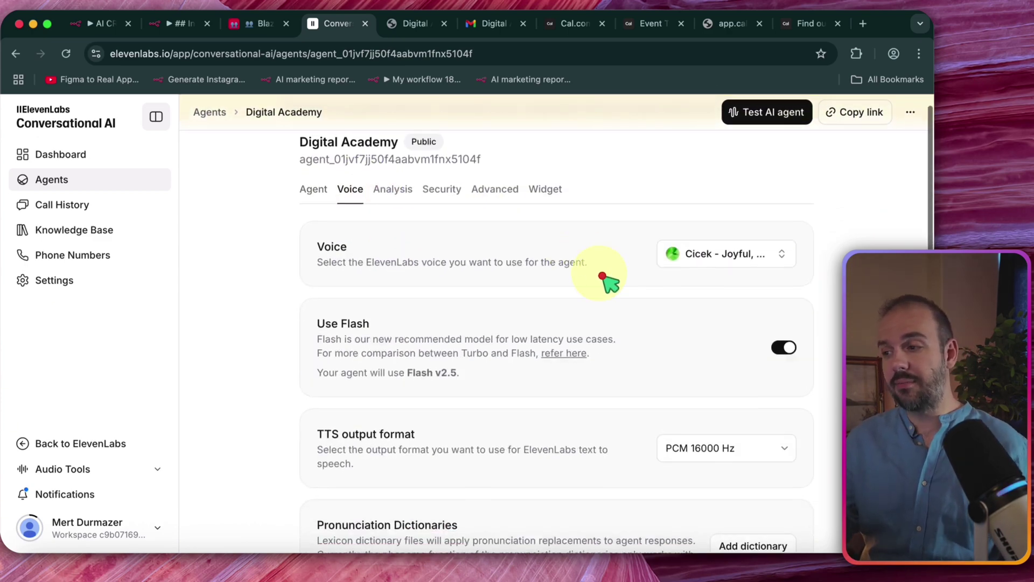
Play the previews of the agent's Cicek voice and the Turkish voice 216.
{"action": "left_click", "coordinate": [681, 252]}
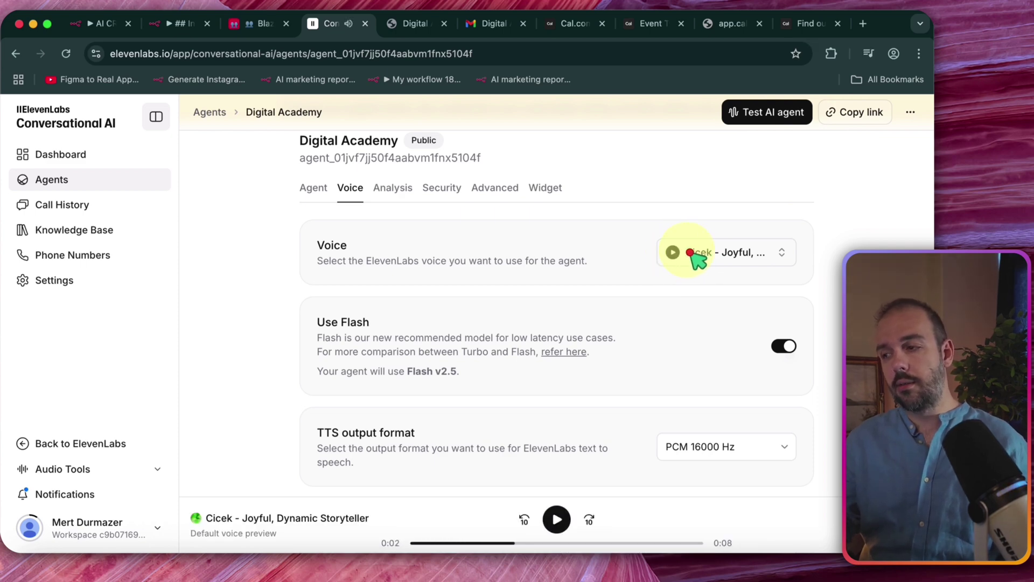
{"action": "left_click", "coordinate": [695, 253]}
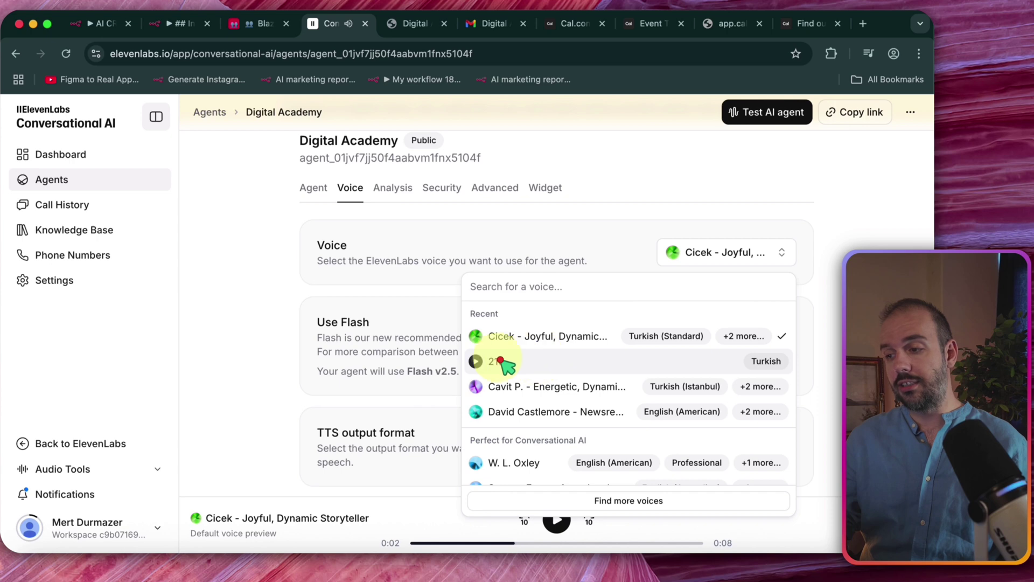
{"action": "left_click", "coordinate": [477, 361]}
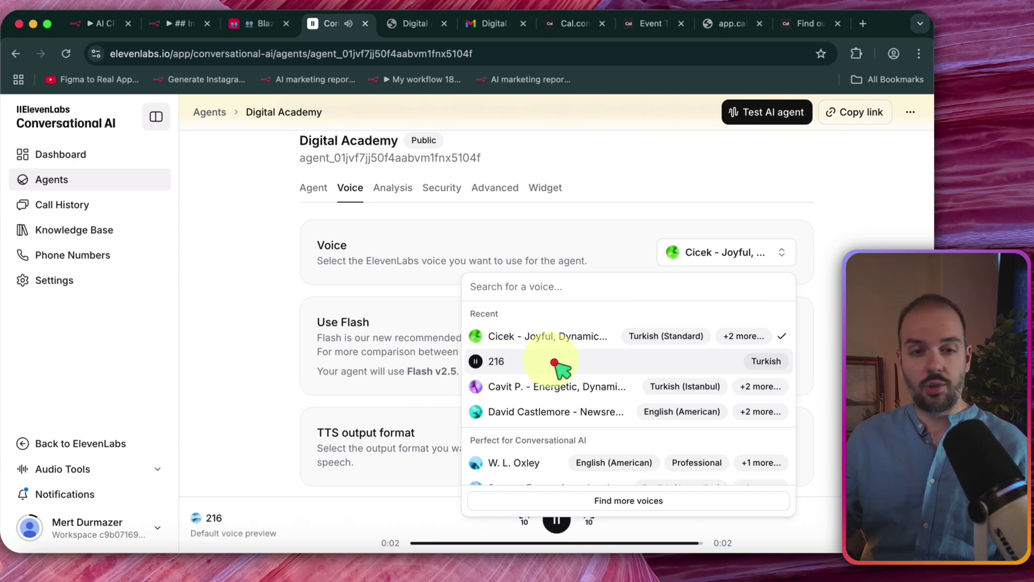
Set the agent's voice to Cavit P. and play the preview of the David Castlemore newsreader voice.
{"action": "scroll", "coordinate": [555, 362], "scroll_direction": "down", "scroll_amount": 2}
{"action": "left_click", "coordinate": [483, 354]}
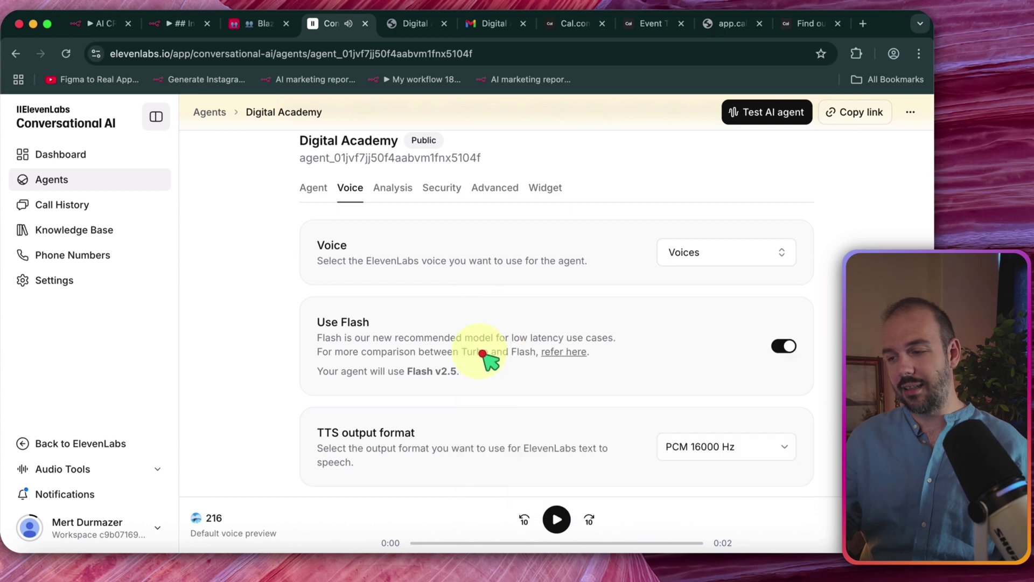
{"action": "left_click", "coordinate": [688, 255]}
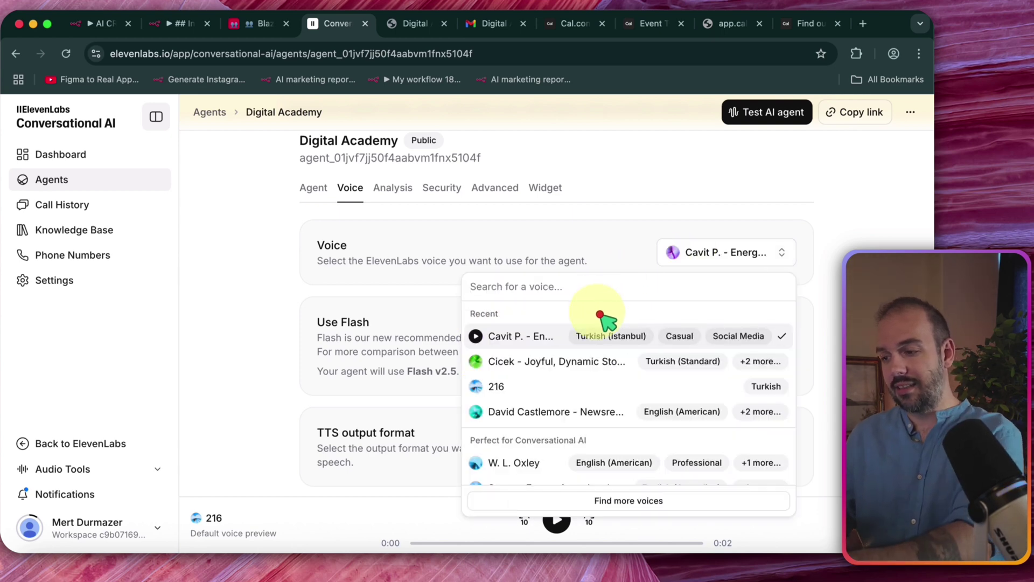
{"action": "scroll", "coordinate": [574, 338], "scroll_direction": "down", "scroll_amount": 1}
{"action": "left_click", "coordinate": [477, 357]}
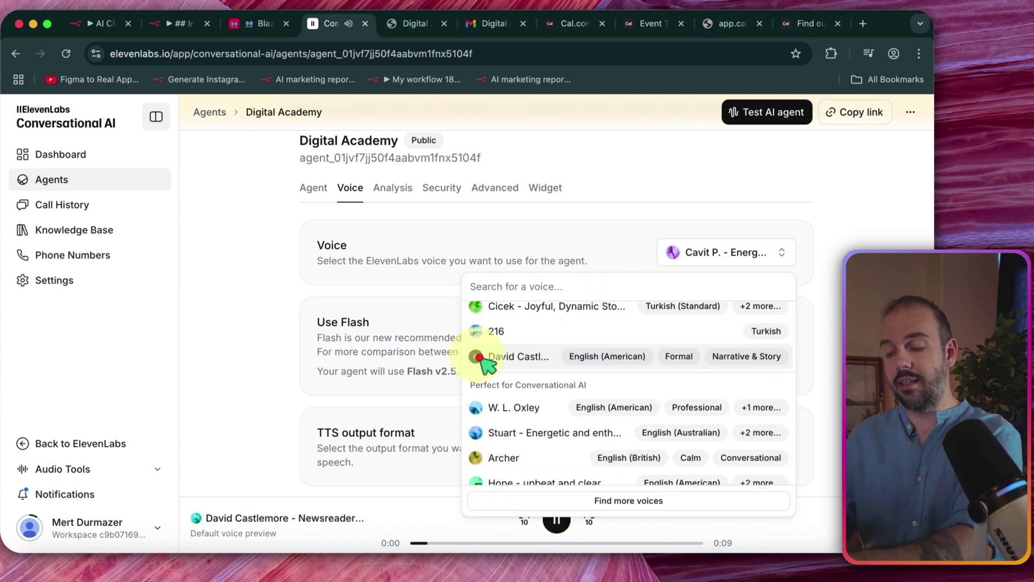
Play the preview of the Finn voice and recheck the agent's voice selection without changing it.
{"action": "scroll", "coordinate": [479, 356], "scroll_direction": "down", "scroll_amount": 3}
{"action": "left_click", "coordinate": [476, 422]}
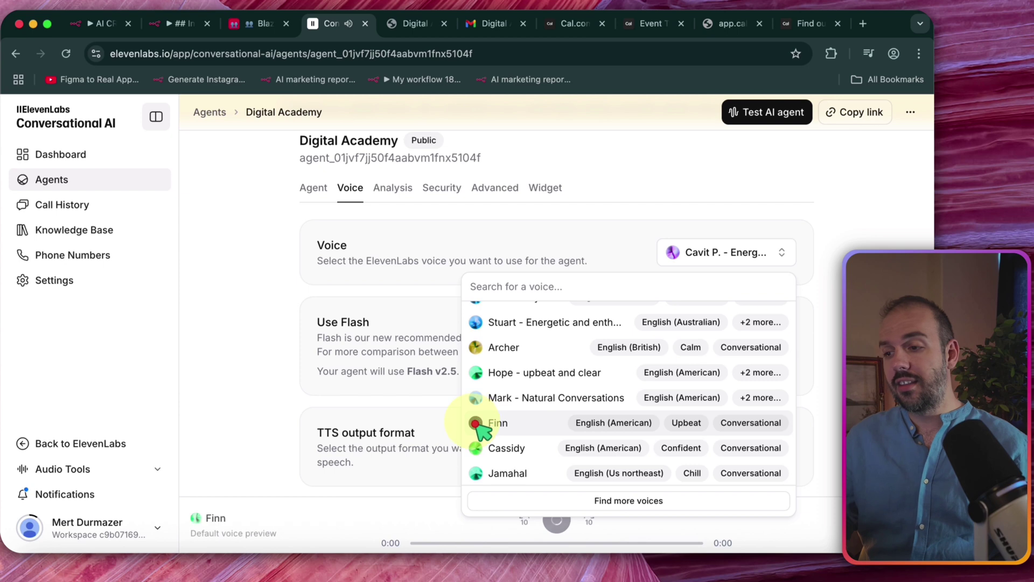
{"action": "left_click", "coordinate": [325, 348]}
{"action": "scroll", "coordinate": [587, 339], "scroll_direction": "down", "scroll_amount": 1}
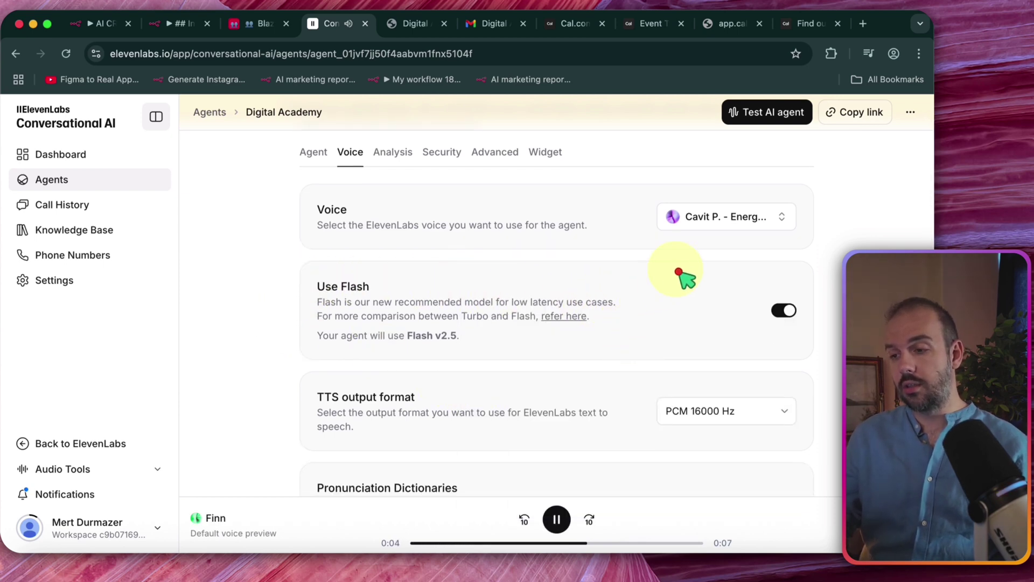
{"action": "left_click", "coordinate": [732, 215]}
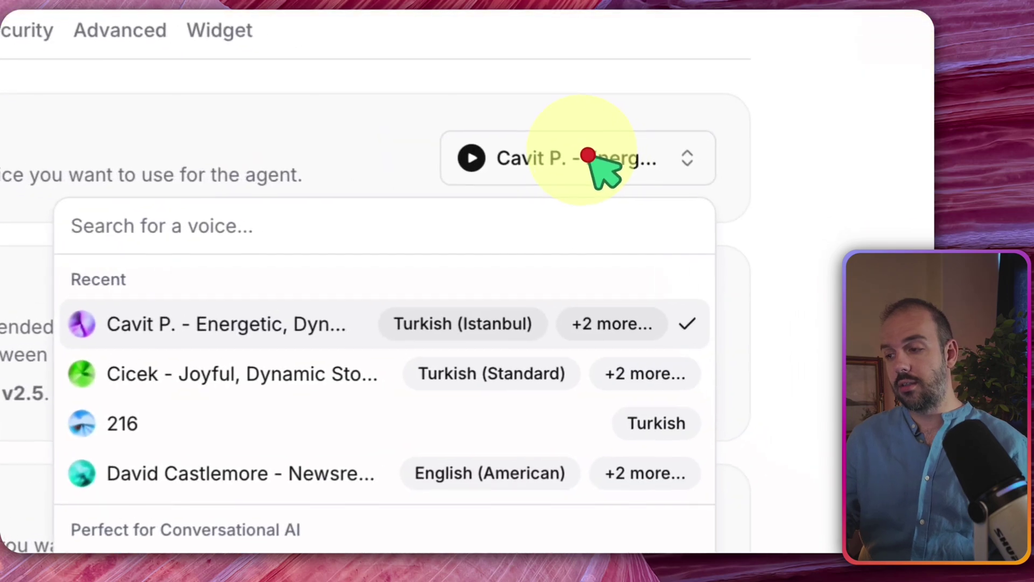
{"action": "left_click", "coordinate": [733, 216]}
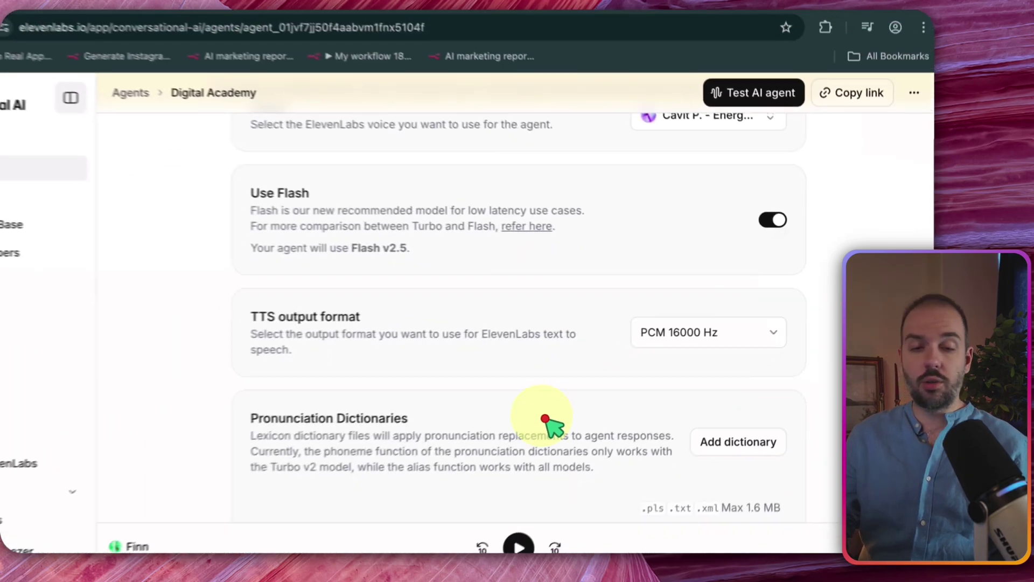
Look through the voice settings from TTS output format to Similarity, and open the agent's analysis settings.
{"action": "scroll", "coordinate": [576, 408], "scroll_direction": "down", "scroll_amount": 3}
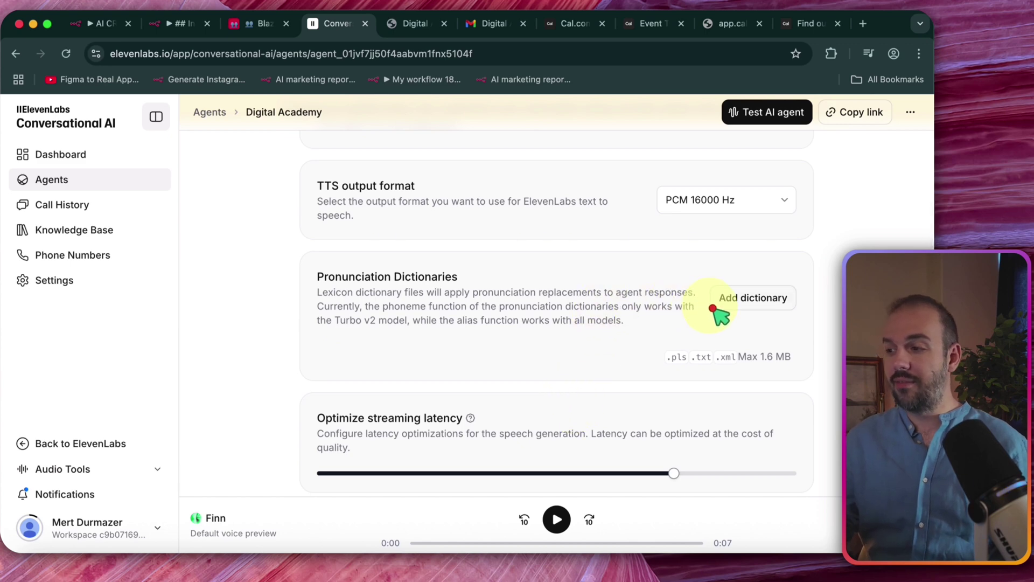
{"action": "scroll", "coordinate": [692, 340], "scroll_direction": "down", "scroll_amount": 7}
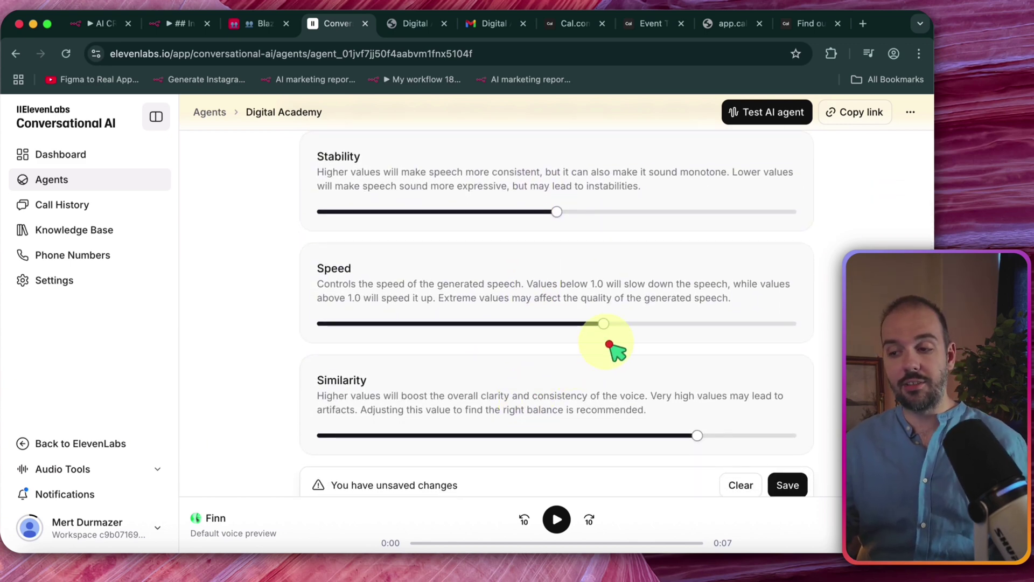
{"action": "scroll", "coordinate": [630, 341], "scroll_direction": "down", "scroll_amount": 2}
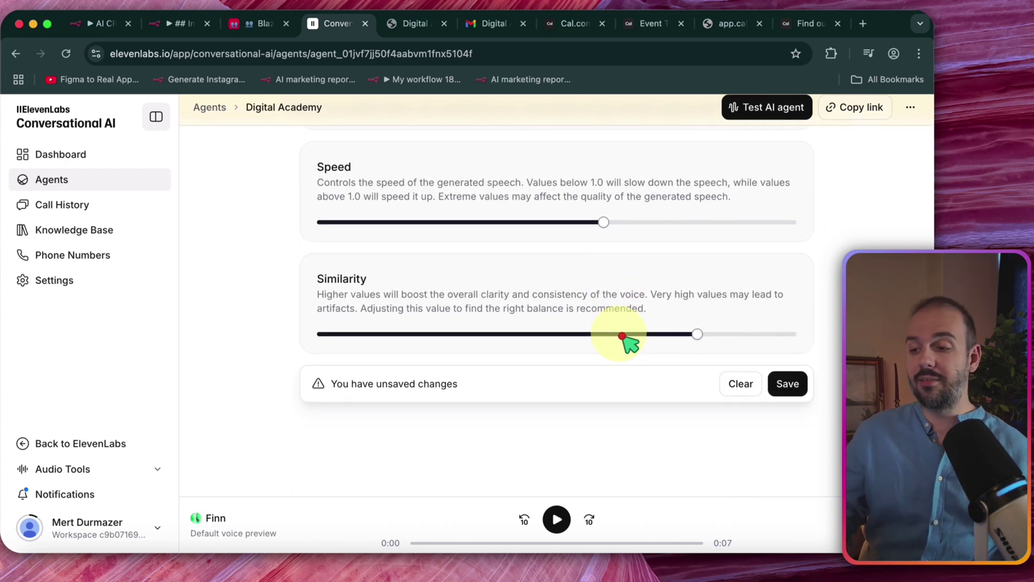
{"action": "scroll", "coordinate": [628, 334], "scroll_direction": "up", "scroll_amount": 15}
{"action": "left_click", "coordinate": [393, 215]}
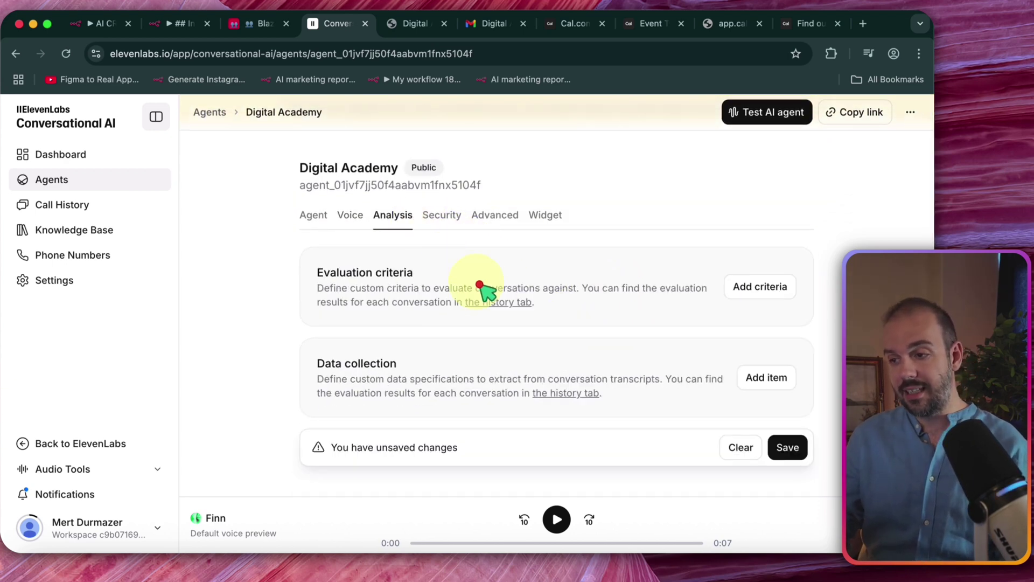
Review the Digital Academy agent's analysis, security and advanced settings.
{"action": "scroll", "coordinate": [531, 340], "scroll_direction": "down", "scroll_amount": 2}
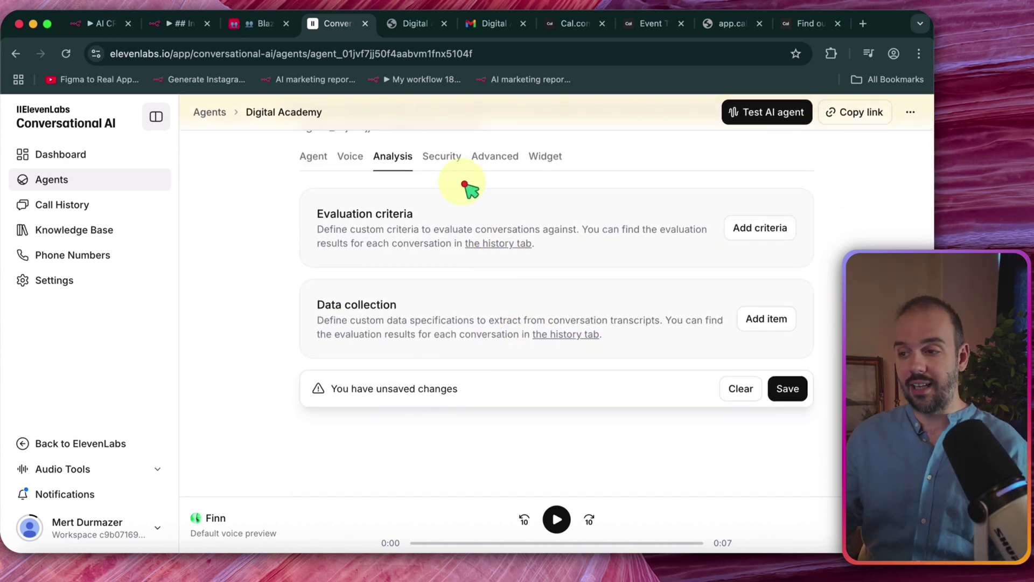
{"action": "left_click", "coordinate": [443, 157]}
{"action": "scroll", "coordinate": [539, 256], "scroll_direction": "down", "scroll_amount": 10}
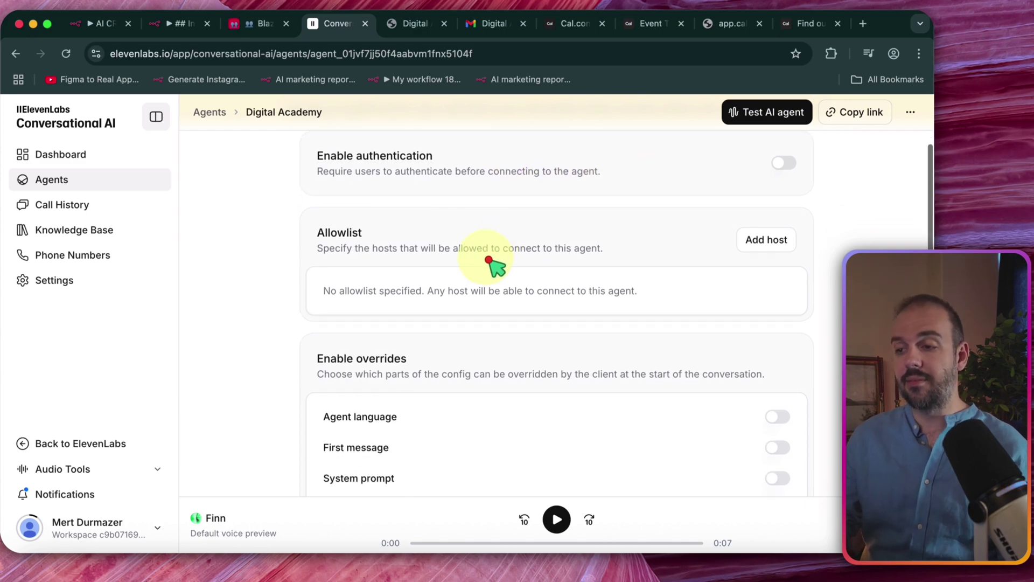
{"action": "scroll", "coordinate": [485, 260], "scroll_direction": "up", "scroll_amount": 15}
{"action": "left_click", "coordinate": [496, 221]}
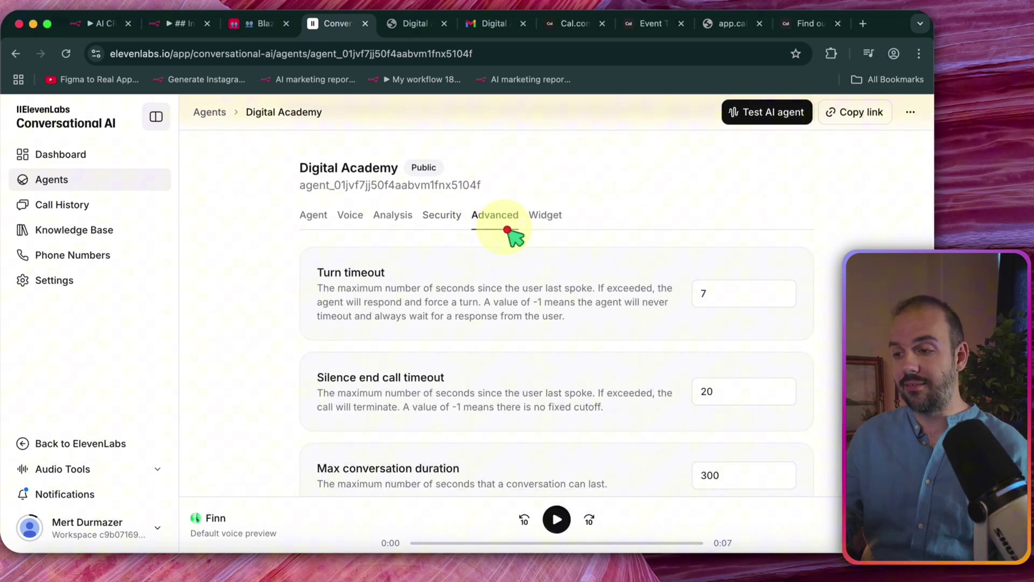
{"action": "scroll", "coordinate": [534, 323], "scroll_direction": "down", "scroll_amount": 10}
{"action": "scroll", "coordinate": [531, 330], "scroll_direction": "up", "scroll_amount": 12}
Set the start call button text in the agent's widget settings to "selam selam!" and look over the remaining widget options.
{"action": "left_click", "coordinate": [544, 240]}
{"action": "scroll", "coordinate": [544, 239], "scroll_direction": "down", "scroll_amount": 1}
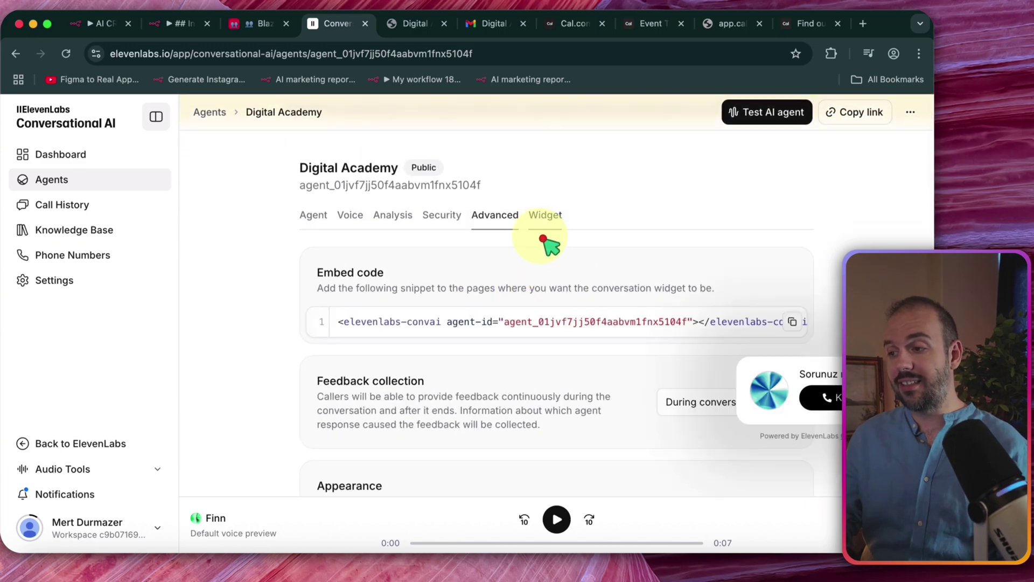
{"action": "scroll", "coordinate": [636, 416], "scroll_direction": "down", "scroll_amount": 10}
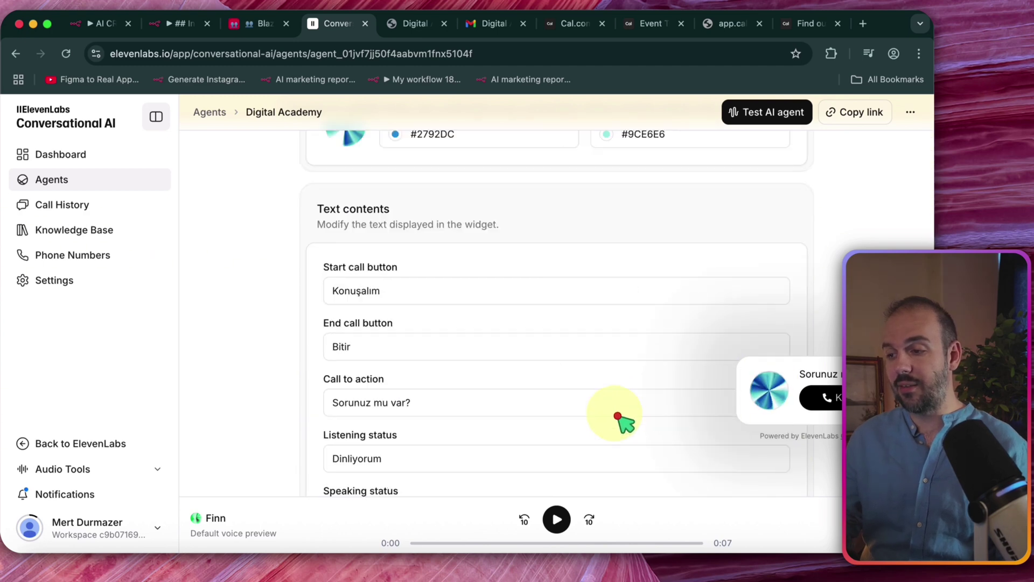
{"action": "double_click", "coordinate": [468, 299]}
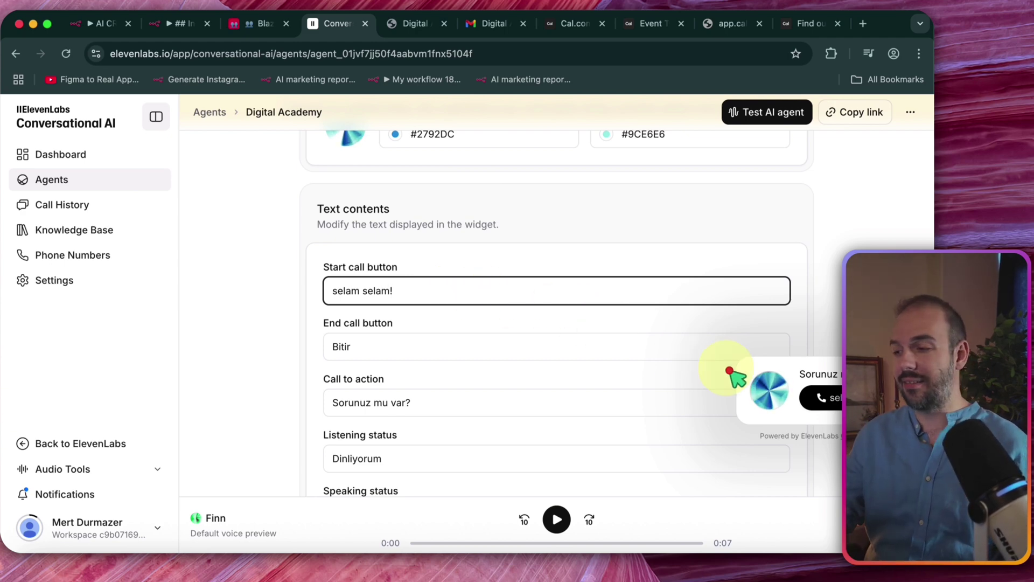
{"action": "scroll", "coordinate": [811, 399], "scroll_direction": "down", "scroll_amount": 15}
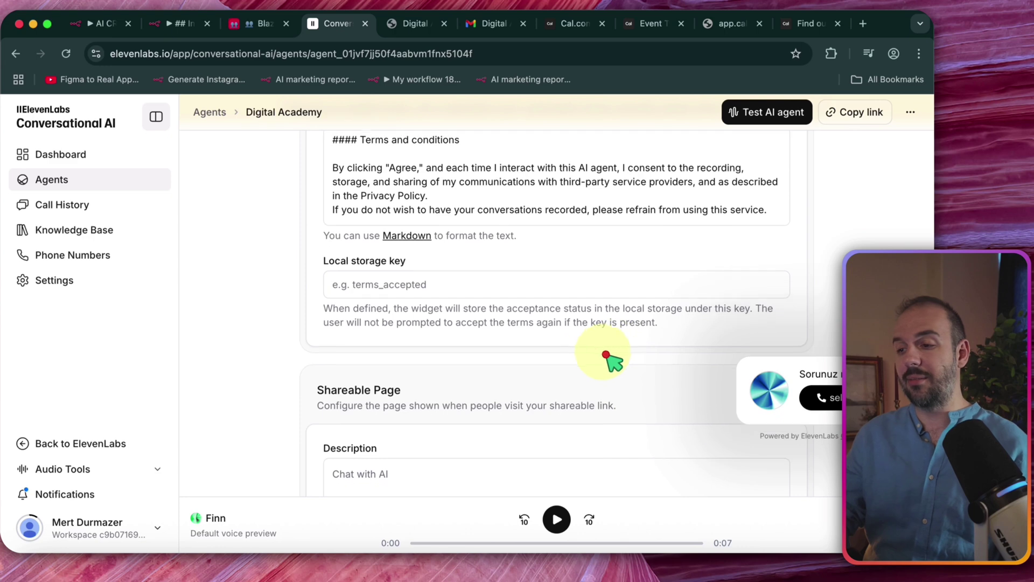
{"action": "scroll", "coordinate": [577, 347], "scroll_direction": "up", "scroll_amount": 15}
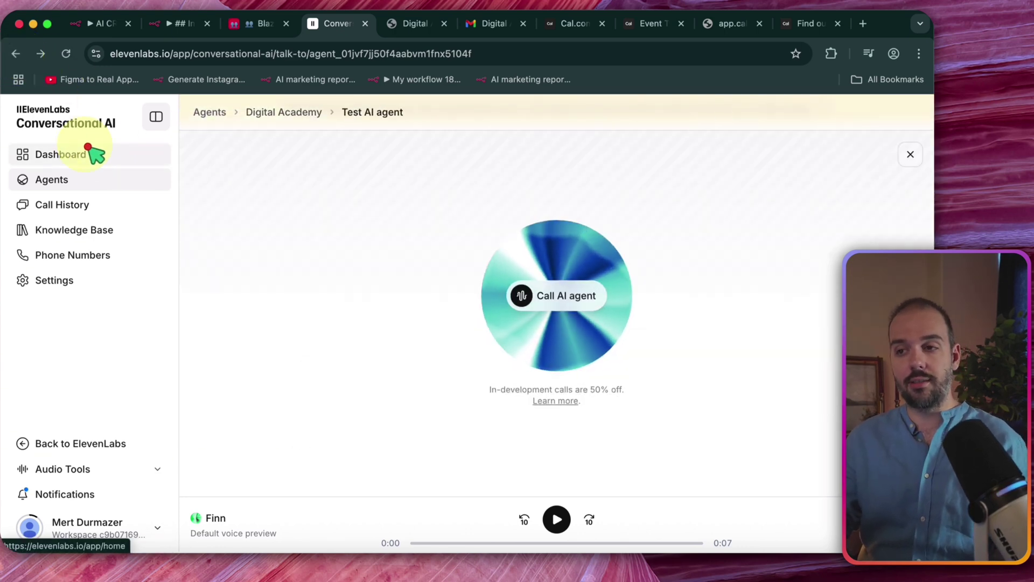
Glance at the AI CRM workflow in n8n, then switch to the Airtable Blaze CRM base and look through its Leads views.
{"action": "left_click", "coordinate": [127, 27]}
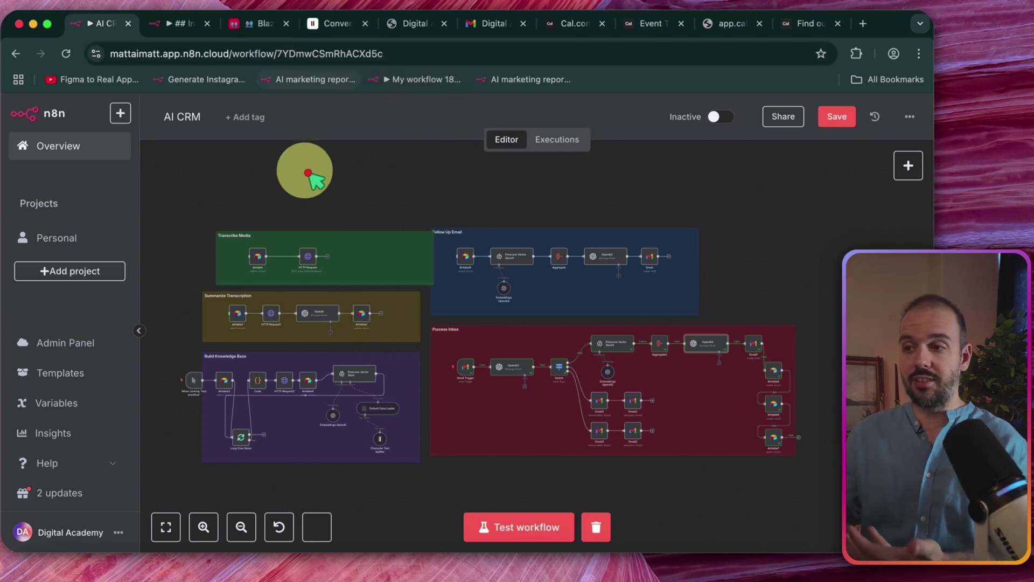
{"action": "left_click", "coordinate": [262, 23]}
{"action": "left_click", "coordinate": [104, 203]}
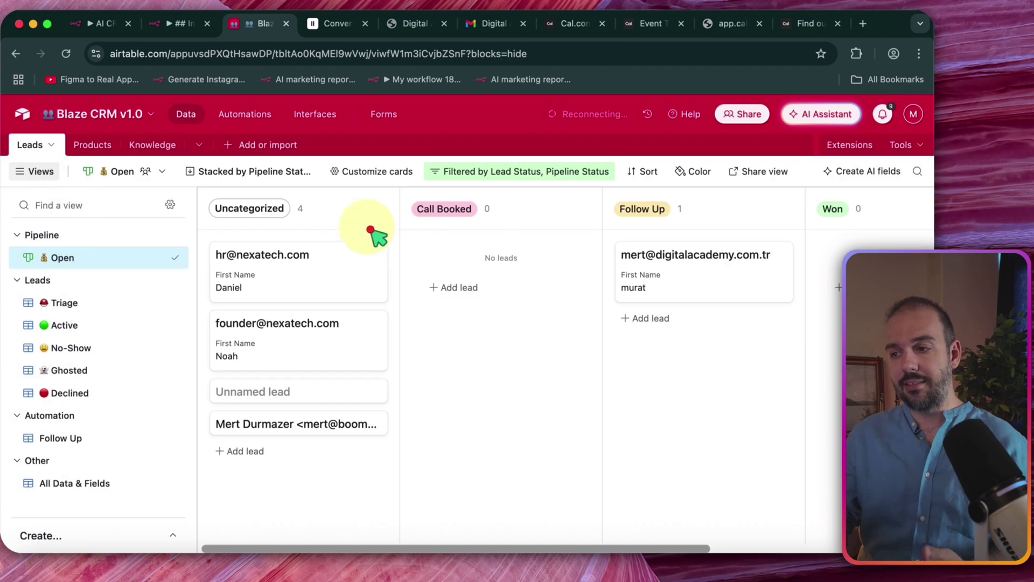
{"action": "left_click", "coordinate": [77, 303]}
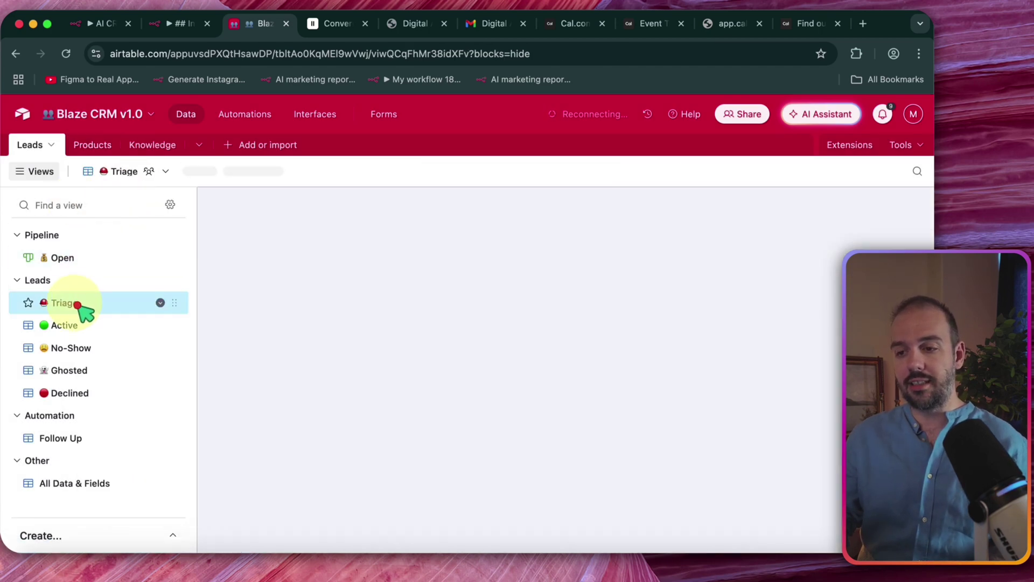
{"action": "left_click", "coordinate": [81, 325]}
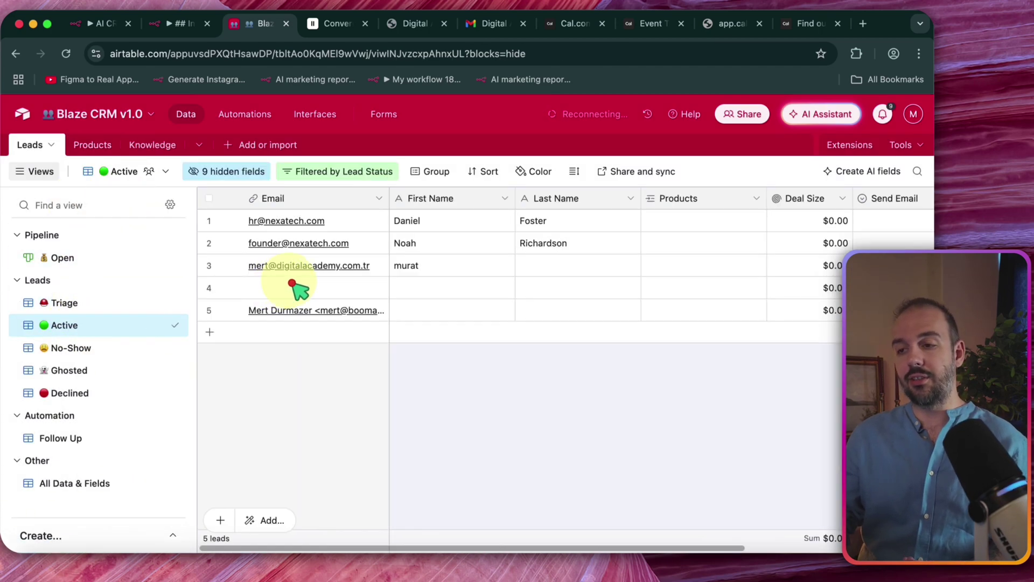
{"action": "left_click", "coordinate": [111, 258]}
{"action": "left_click", "coordinate": [54, 372]}
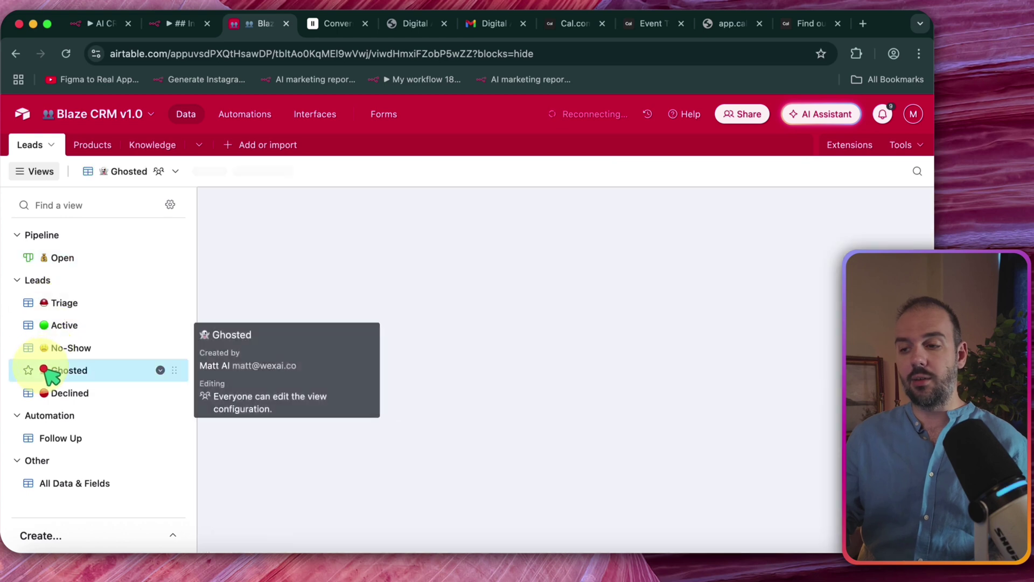
{"action": "left_click", "coordinate": [54, 243]}
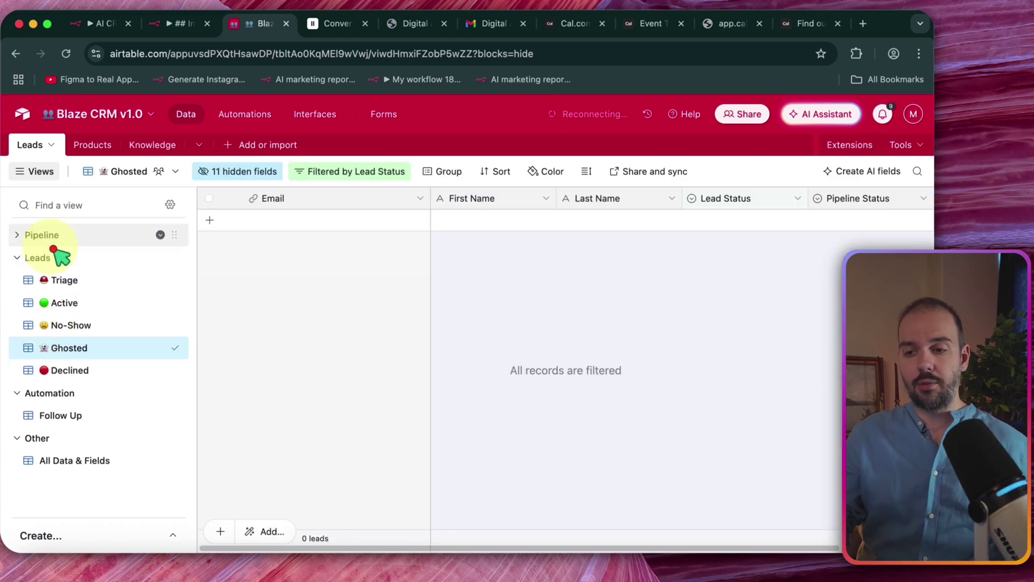
{"action": "left_click", "coordinate": [36, 233]}
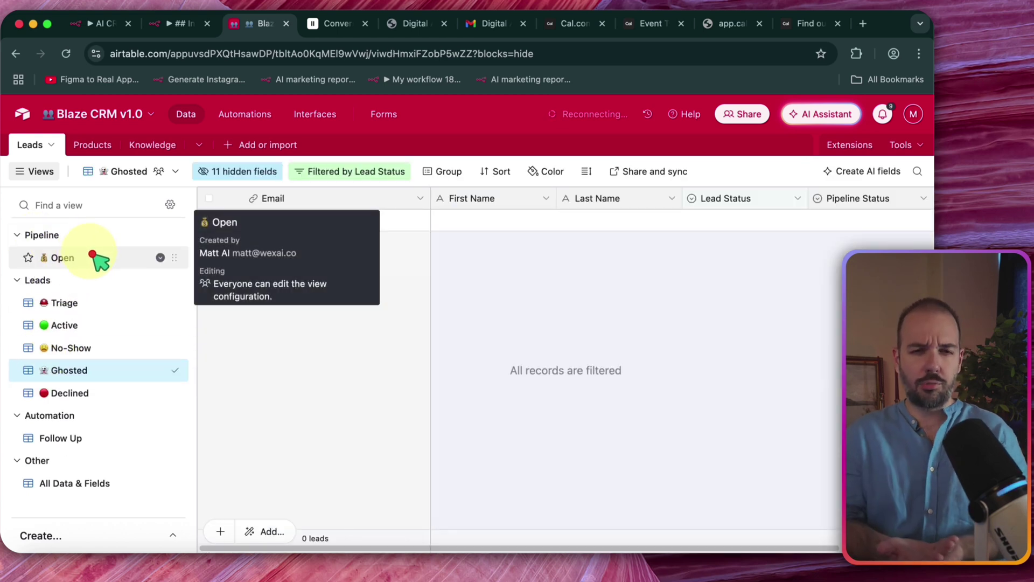
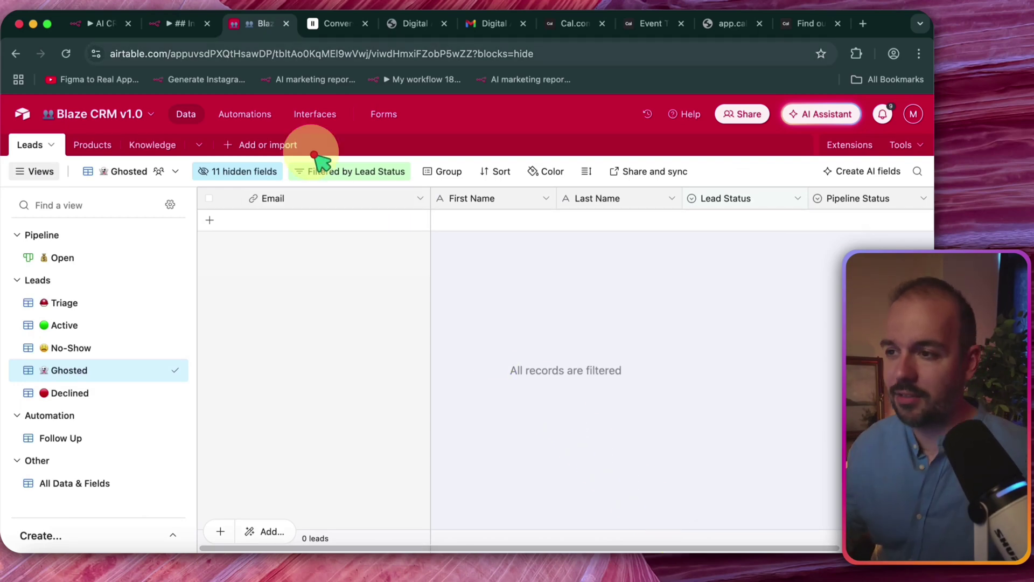
Switch to the AI CRM workflow in n8n and open the Airtable search node in the Transcribe Media group for inspection.
{"action": "left_click", "coordinate": [99, 23]}
{"action": "scroll", "coordinate": [296, 262], "scroll_direction": "left", "scroll_amount": 5}
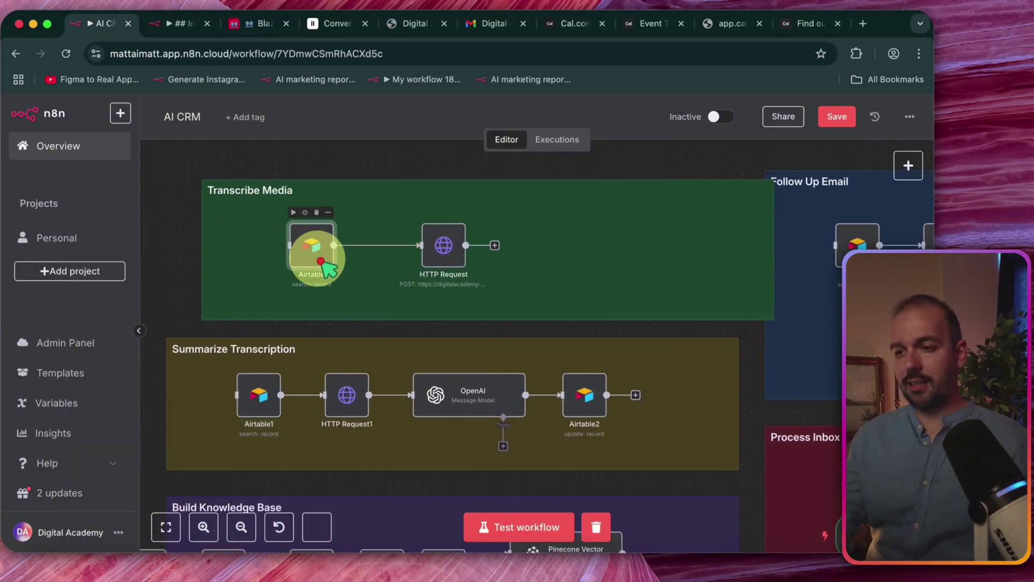
{"action": "double_click", "coordinate": [318, 253]}
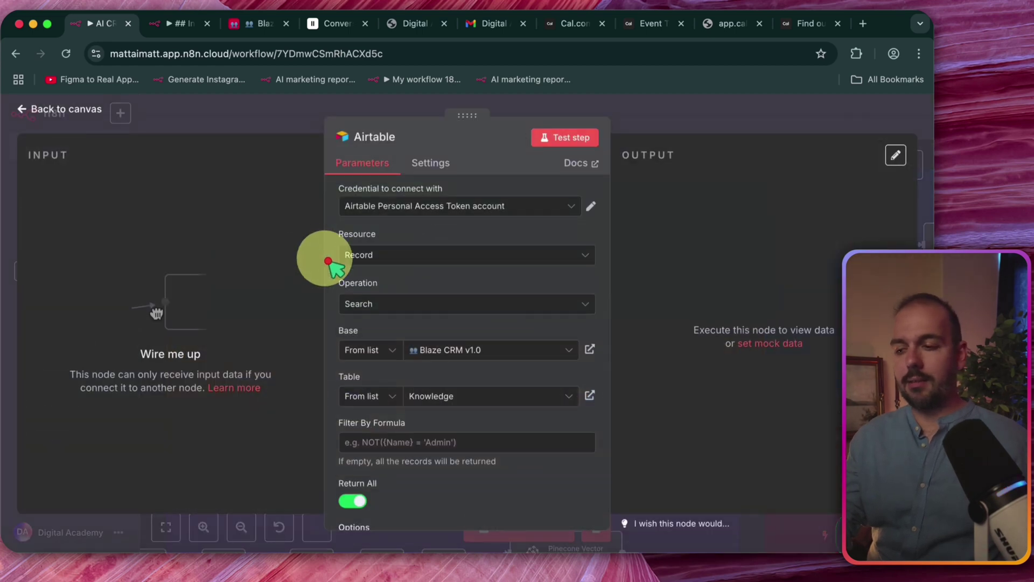
Switch to Airtable and inspect record K134 in the Knowledge table, reading its lead, email and full Text contents.
{"action": "left_click", "coordinate": [253, 23]}
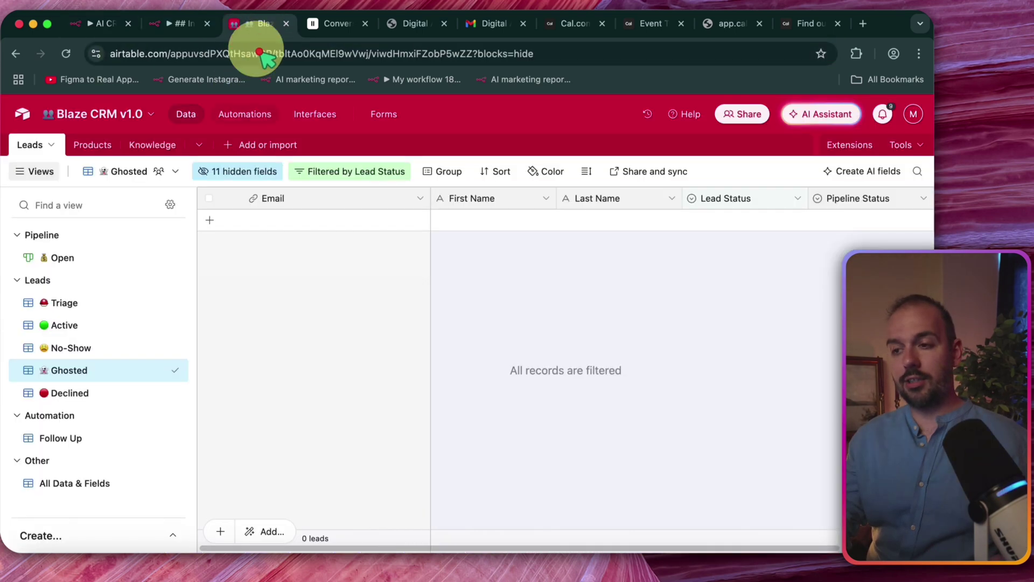
{"action": "left_click", "coordinate": [151, 141]}
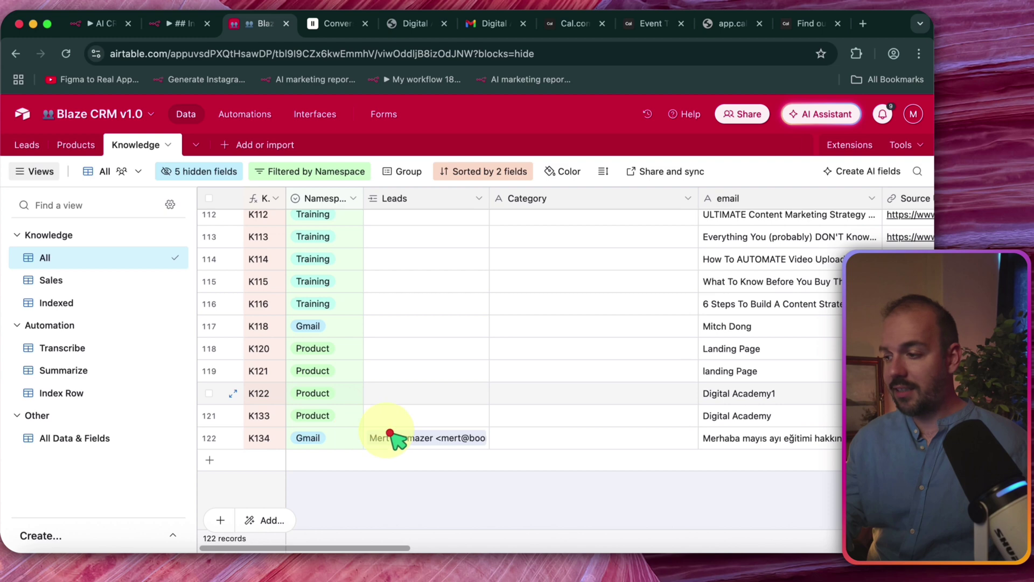
{"action": "double_click", "coordinate": [729, 439]}
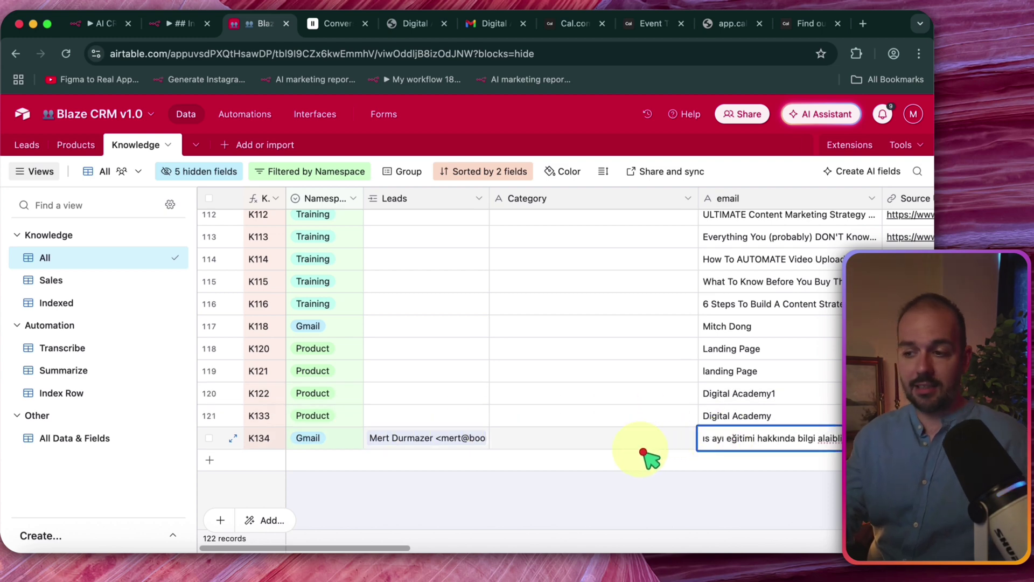
{"action": "left_click", "coordinate": [482, 438]}
{"action": "left_click", "coordinate": [668, 439]}
{"action": "scroll", "coordinate": [679, 441], "scroll_direction": "right", "scroll_amount": 3}
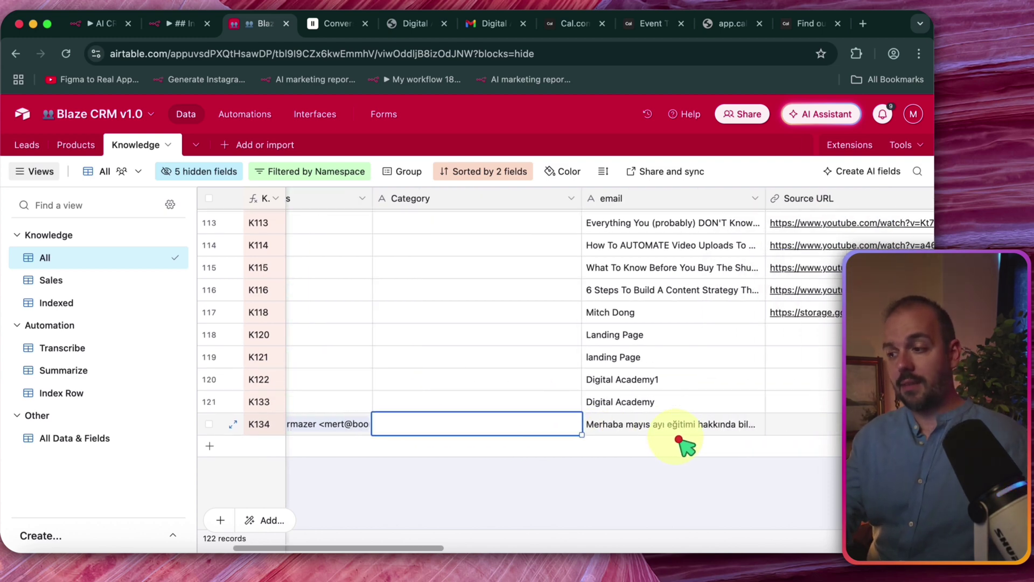
{"action": "left_click", "coordinate": [682, 426]}
{"action": "scroll", "coordinate": [682, 425], "scroll_direction": "right", "scroll_amount": 6}
{"action": "left_click", "coordinate": [728, 421]}
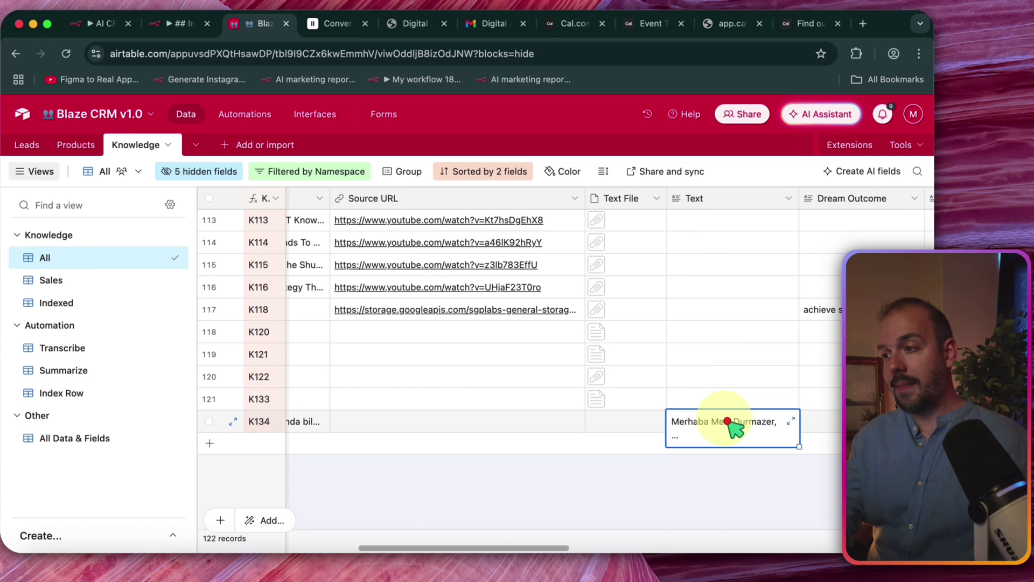
{"action": "left_click", "coordinate": [790, 422]}
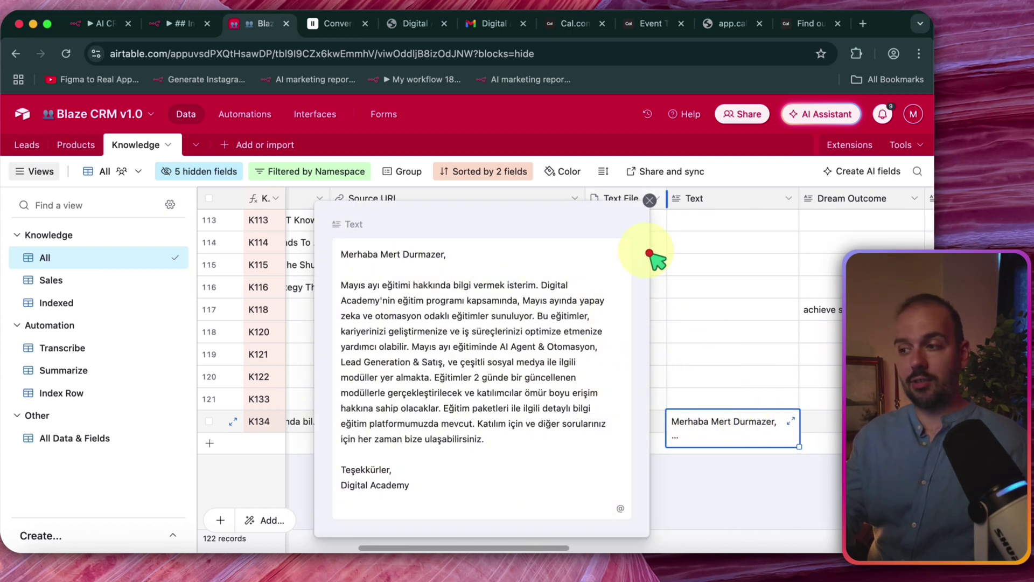
{"action": "left_click", "coordinate": [651, 216]}
Look across the Knowledge table's other columns, including Dream Outcome, Blockers, Questions and Objections, for the most recent records.
{"action": "scroll", "coordinate": [533, 458], "scroll_direction": "left", "scroll_amount": 6}
{"action": "scroll", "coordinate": [596, 406], "scroll_direction": "up", "scroll_amount": 2}
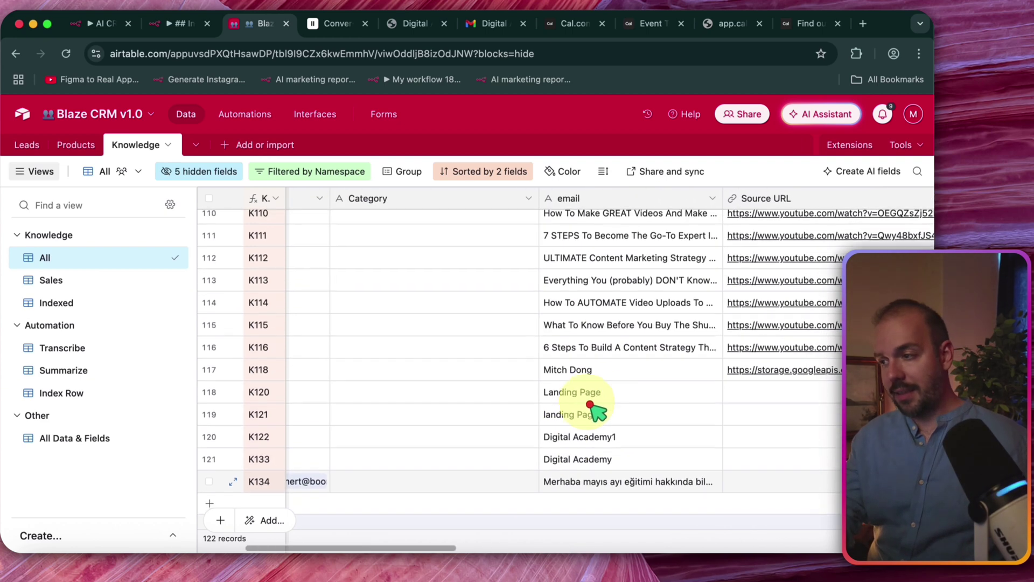
{"action": "scroll", "coordinate": [631, 451], "scroll_direction": "down", "scroll_amount": 2}
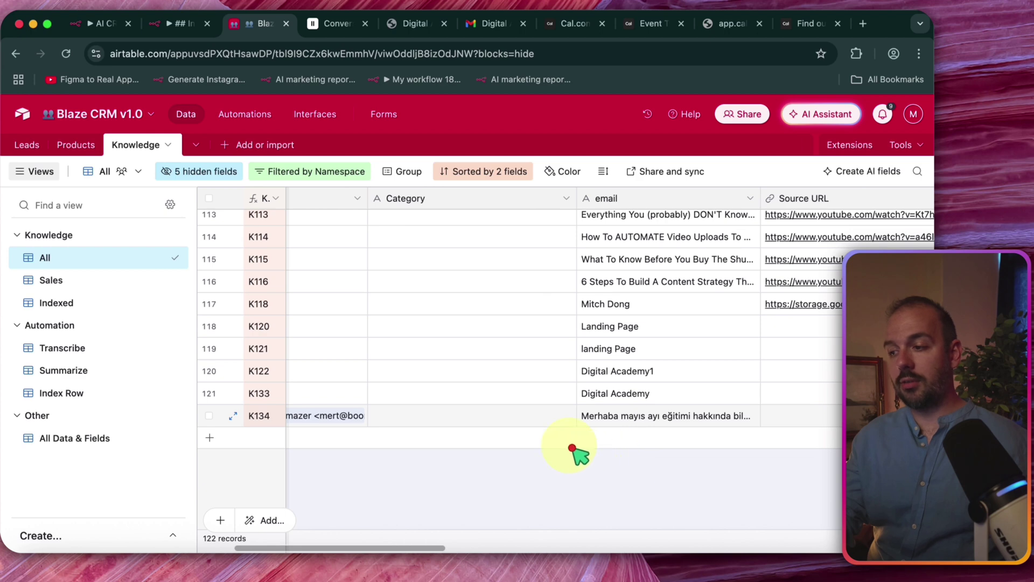
{"action": "scroll", "coordinate": [539, 431], "scroll_direction": "right", "scroll_amount": 6}
{"action": "scroll", "coordinate": [508, 416], "scroll_direction": "right", "scroll_amount": 4}
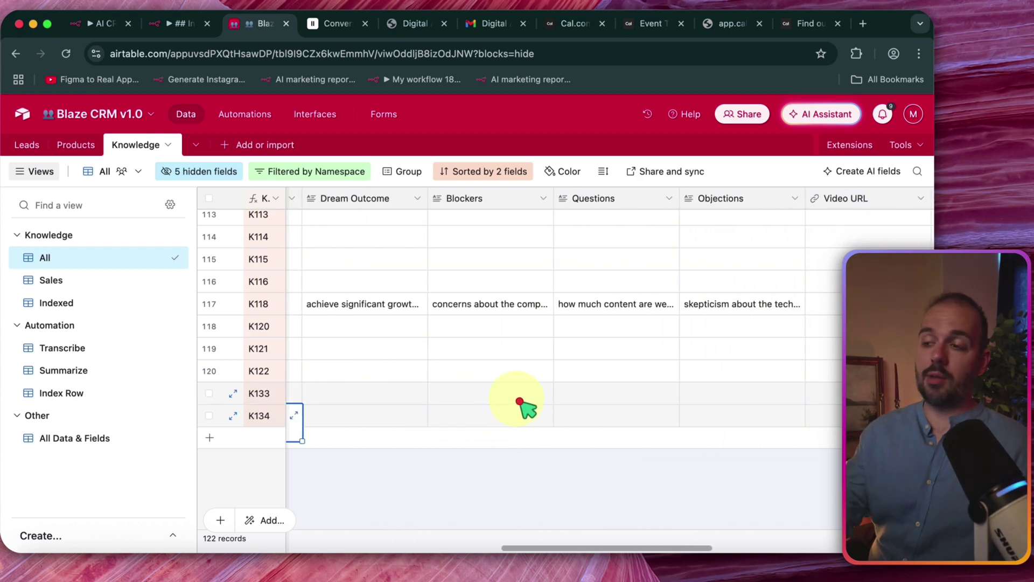
{"action": "scroll", "coordinate": [520, 402], "scroll_direction": "left", "scroll_amount": 10}
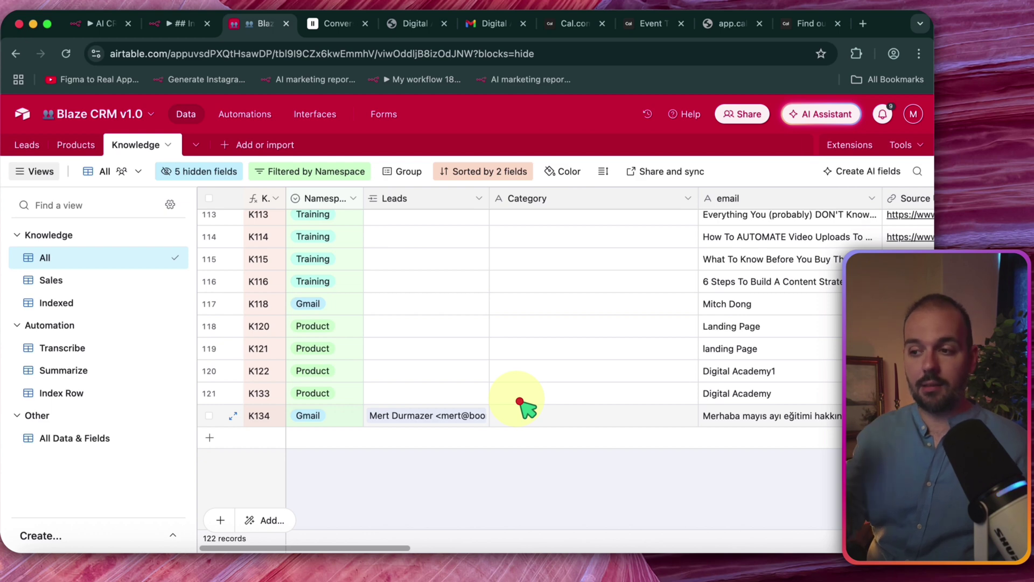
Return to n8n and review the Airtable8 node in the Follow Up Email group, including its base, table and view settings.
{"action": "left_click", "coordinate": [98, 25]}
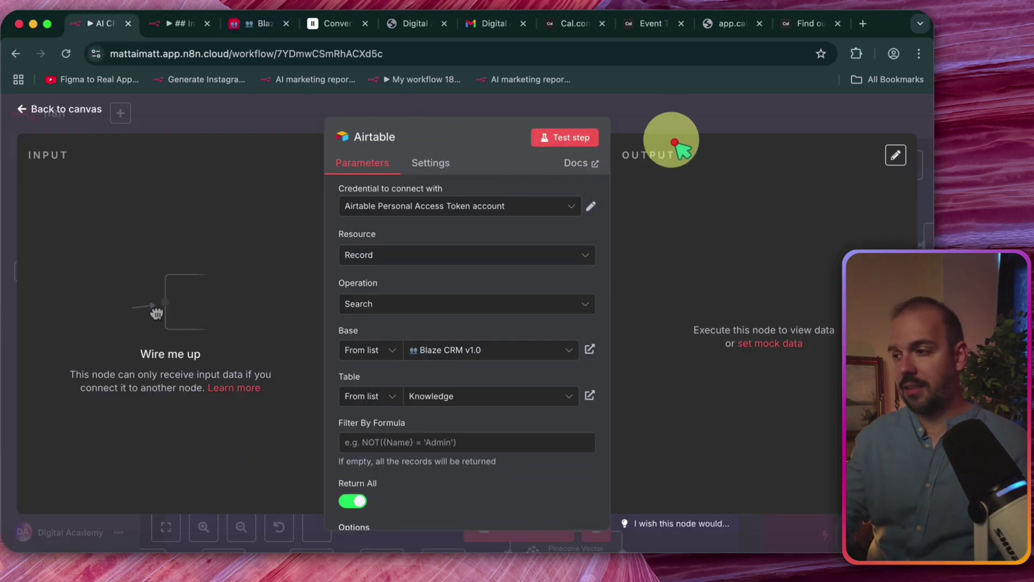
{"action": "left_click", "coordinate": [687, 114]}
{"action": "scroll", "coordinate": [785, 189], "scroll_direction": "right", "scroll_amount": 8}
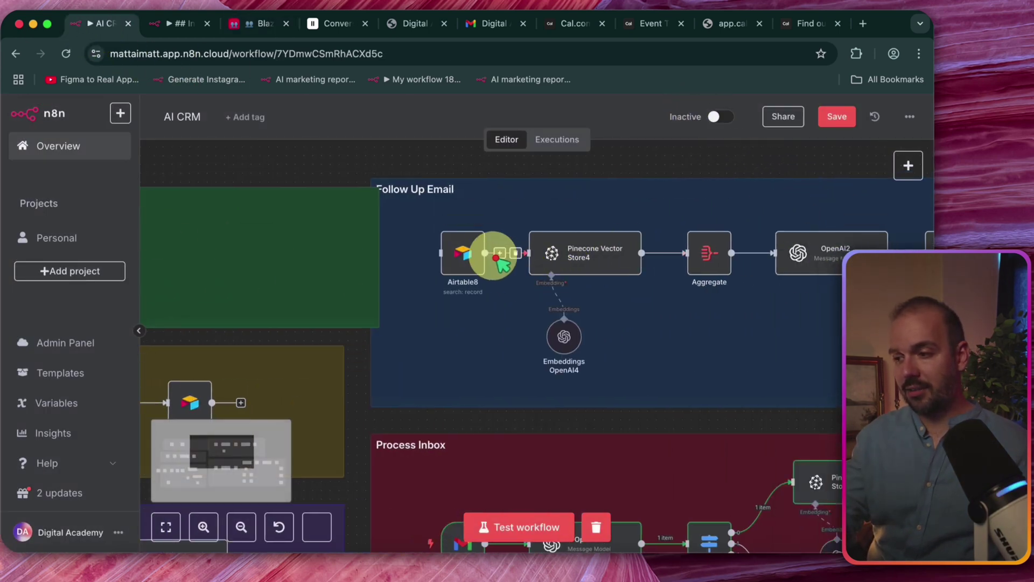
{"action": "double_click", "coordinate": [462, 253]}
{"action": "scroll", "coordinate": [539, 334], "scroll_direction": "down", "scroll_amount": 3}
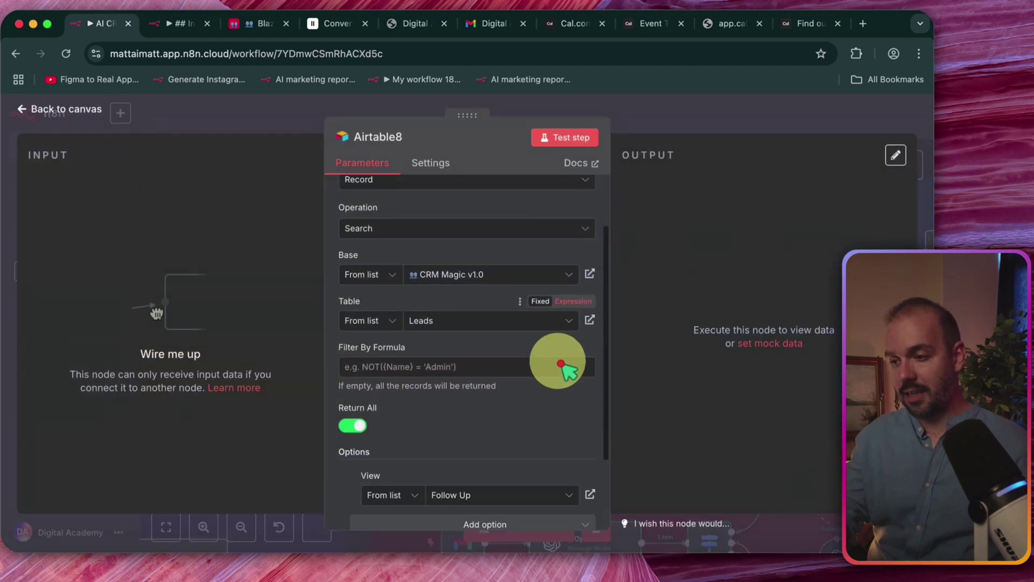
{"action": "scroll", "coordinate": [496, 337], "scroll_direction": "down", "scroll_amount": 4}
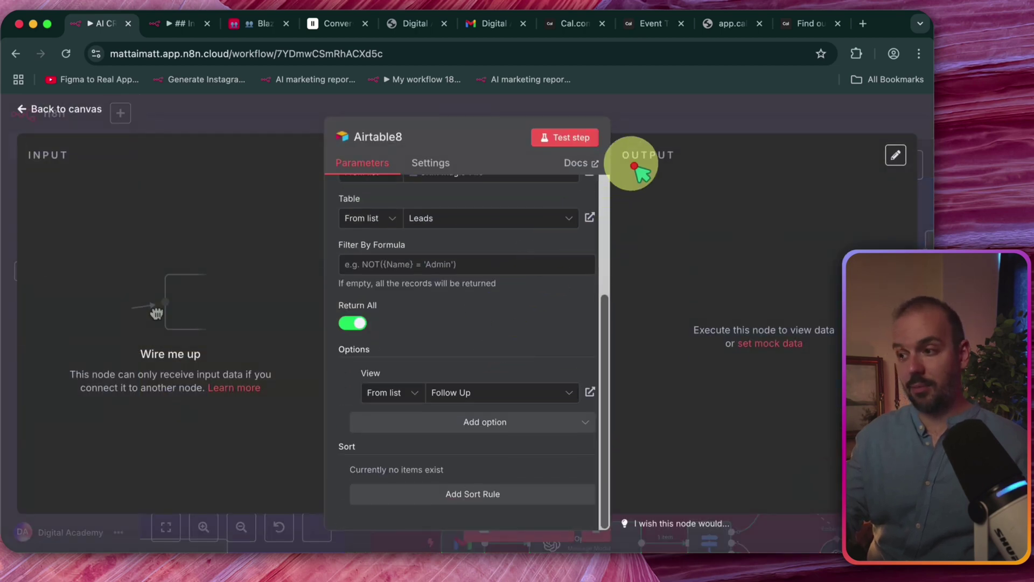
{"action": "left_click", "coordinate": [635, 167]}
Open the Pinecone Vector Store4 node and examine its index, prompt expression, limit and namespace.
{"action": "double_click", "coordinate": [612, 247]}
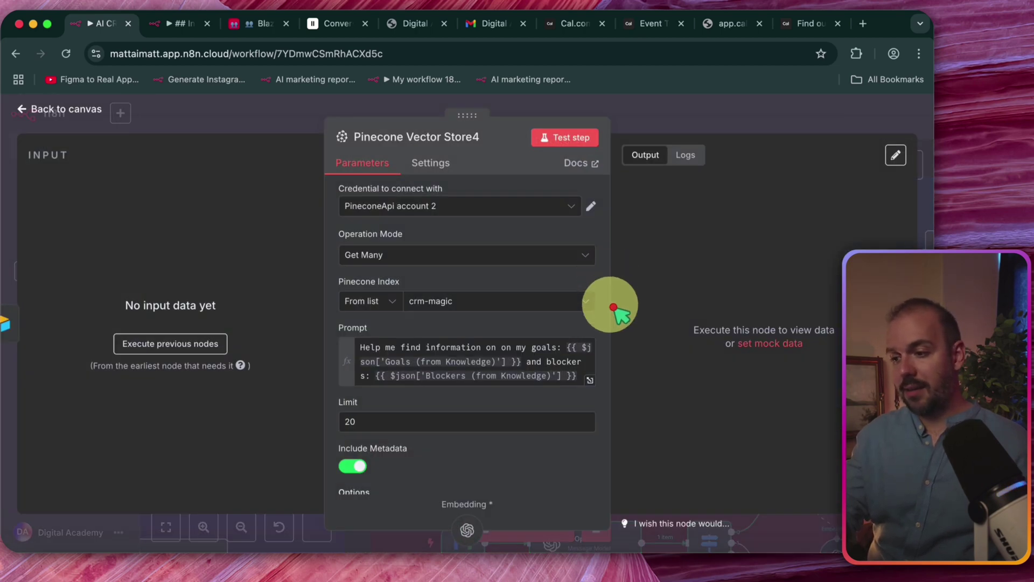
{"action": "scroll", "coordinate": [613, 308], "scroll_direction": "down", "scroll_amount": 4}
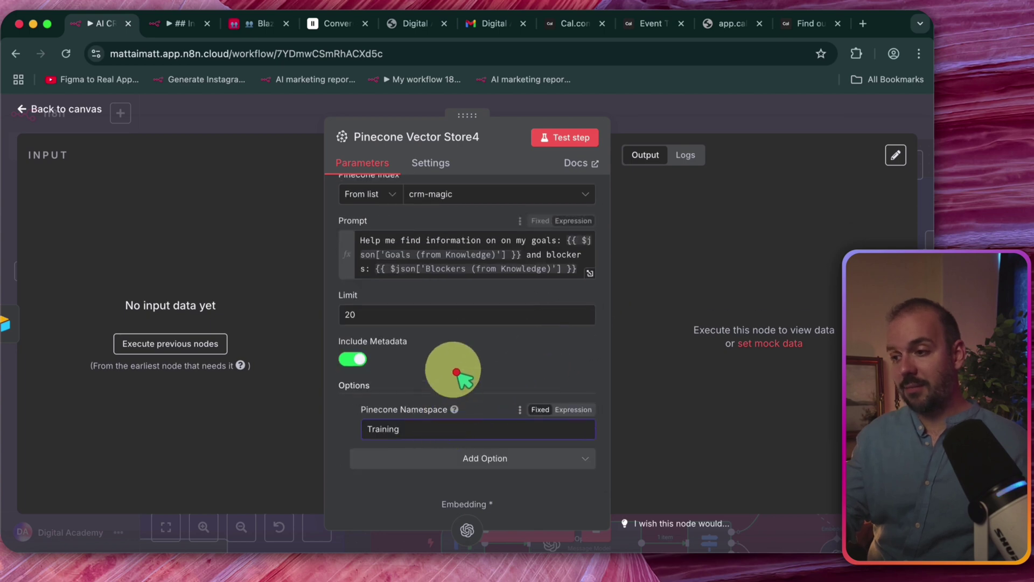
{"action": "left_click", "coordinate": [456, 255]}
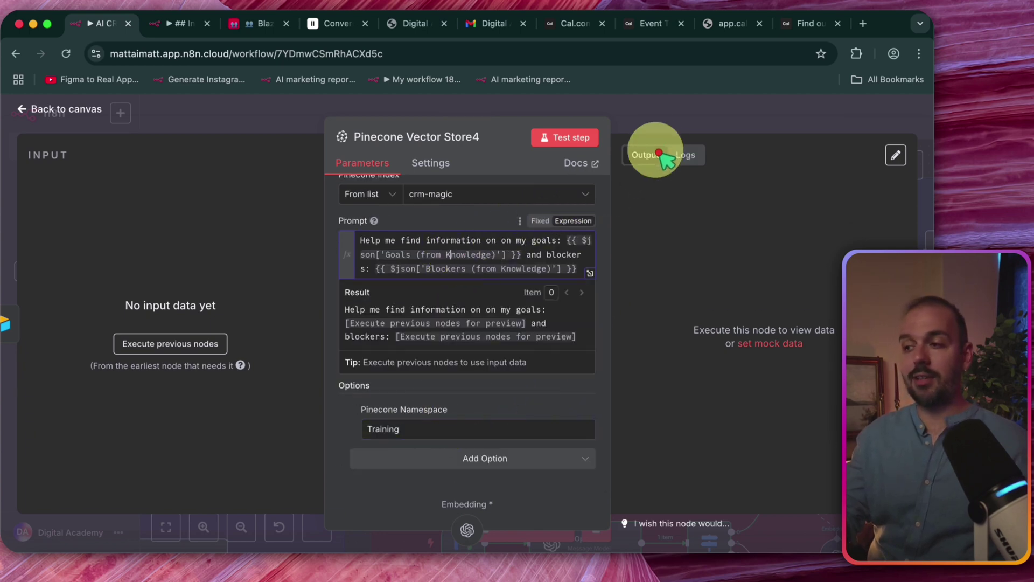
Close the Pinecone Vector Store4 node and bring the Transcribe Media and Summarize Transcription groups into view.
{"action": "left_click", "coordinate": [672, 117]}
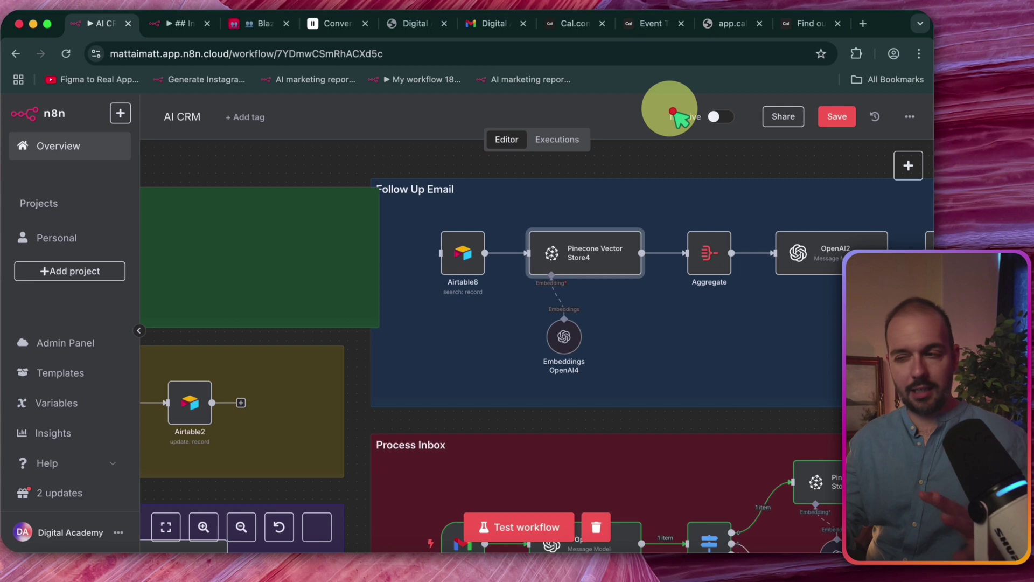
{"action": "scroll", "coordinate": [729, 300], "scroll_direction": "right", "scroll_amount": 1}
{"action": "scroll", "coordinate": [727, 301], "scroll_direction": "left", "scroll_amount": 3}
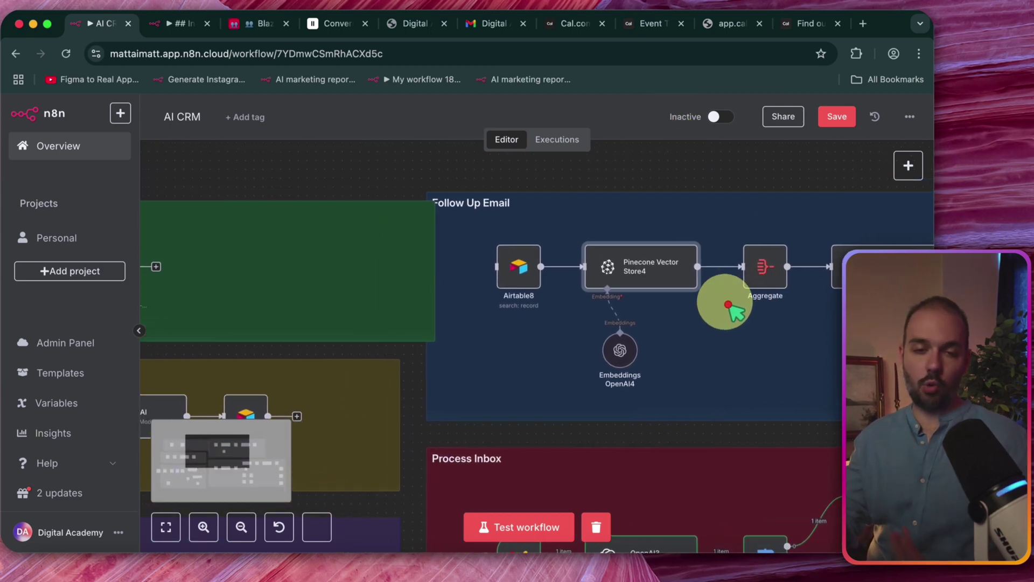
{"action": "scroll", "coordinate": [727, 302], "scroll_direction": "left", "scroll_amount": 15}
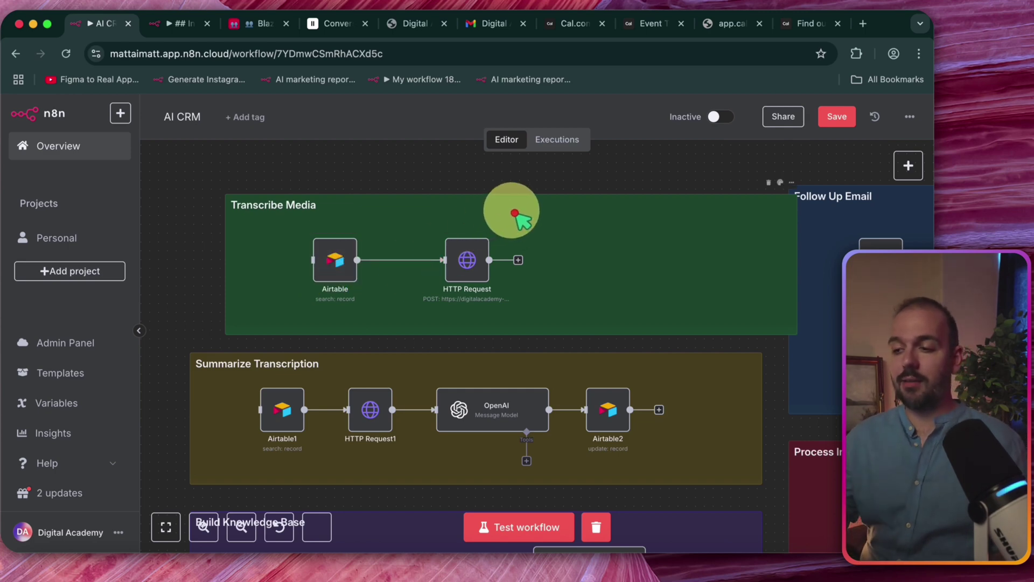
{"action": "left_click", "coordinate": [903, 171]}
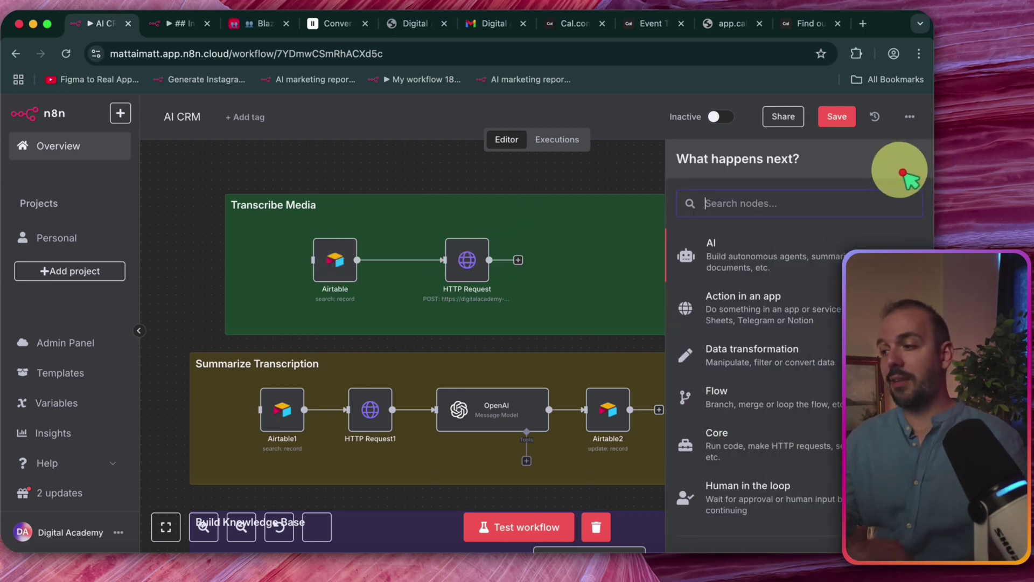
{"action": "left_click", "coordinate": [652, 216]}
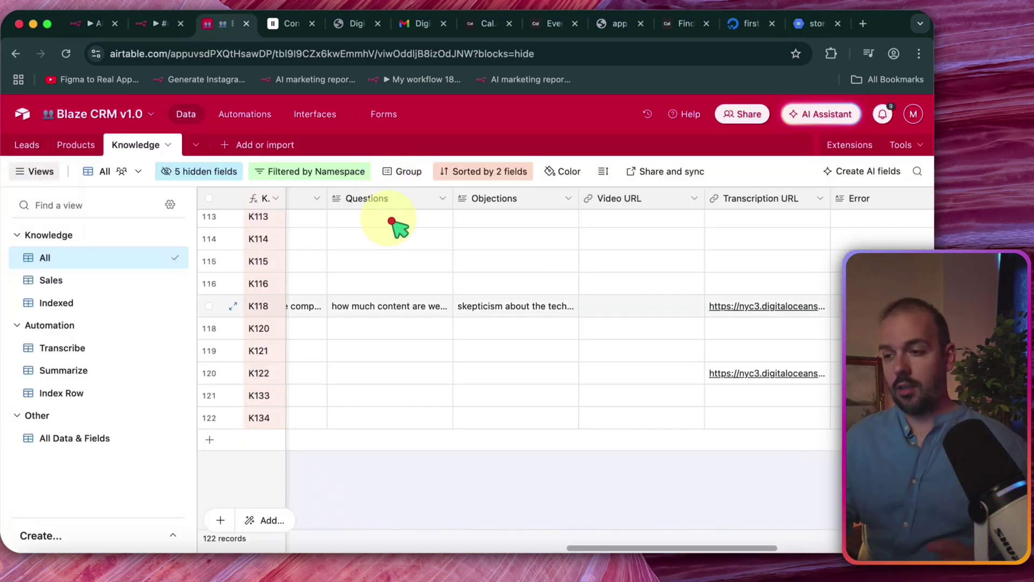
In Airtable, find record K134 in the Knowledge table, play its Source URL video briefly, pause it and return to the table.
{"action": "scroll", "coordinate": [334, 312], "scroll_direction": "left", "scroll_amount": 5}
{"action": "scroll", "coordinate": [323, 323], "scroll_direction": "left", "scroll_amount": 5}
{"action": "scroll", "coordinate": [324, 324], "scroll_direction": "up", "scroll_amount": 5}
{"action": "scroll", "coordinate": [318, 321], "scroll_direction": "down", "scroll_amount": 5}
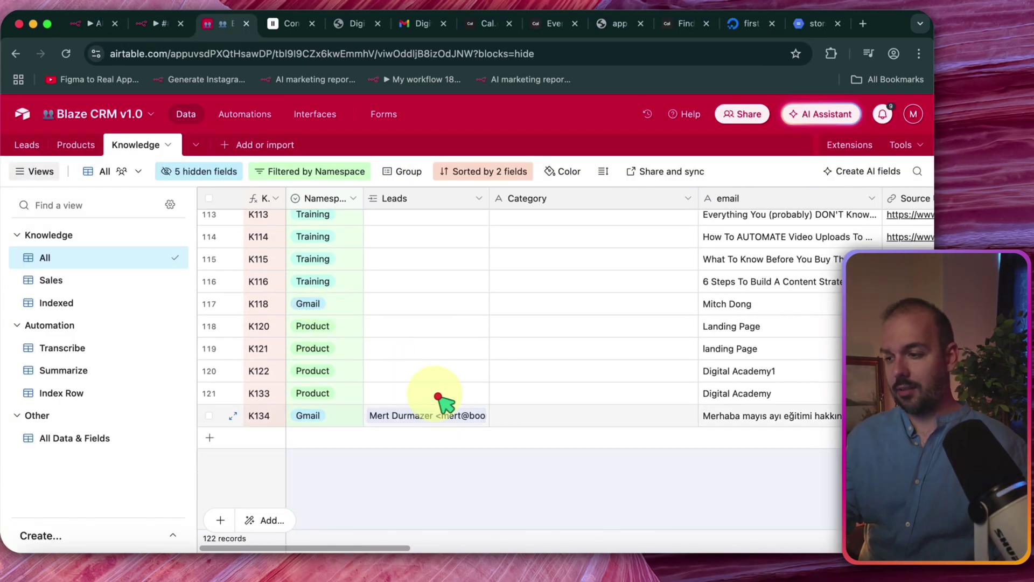
{"action": "scroll", "coordinate": [485, 410], "scroll_direction": "right", "scroll_amount": 10}
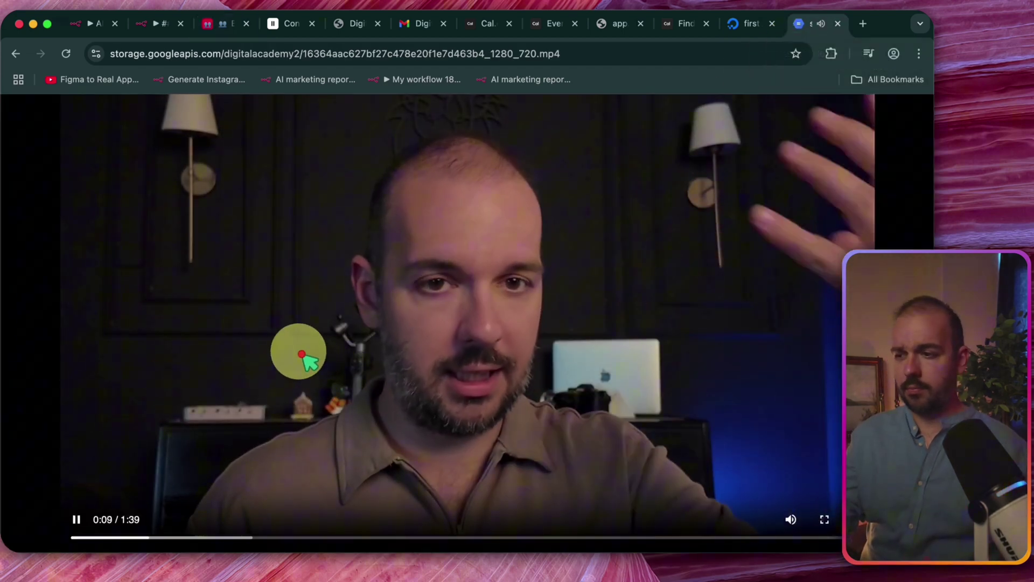
{"action": "key", "text": "space"}
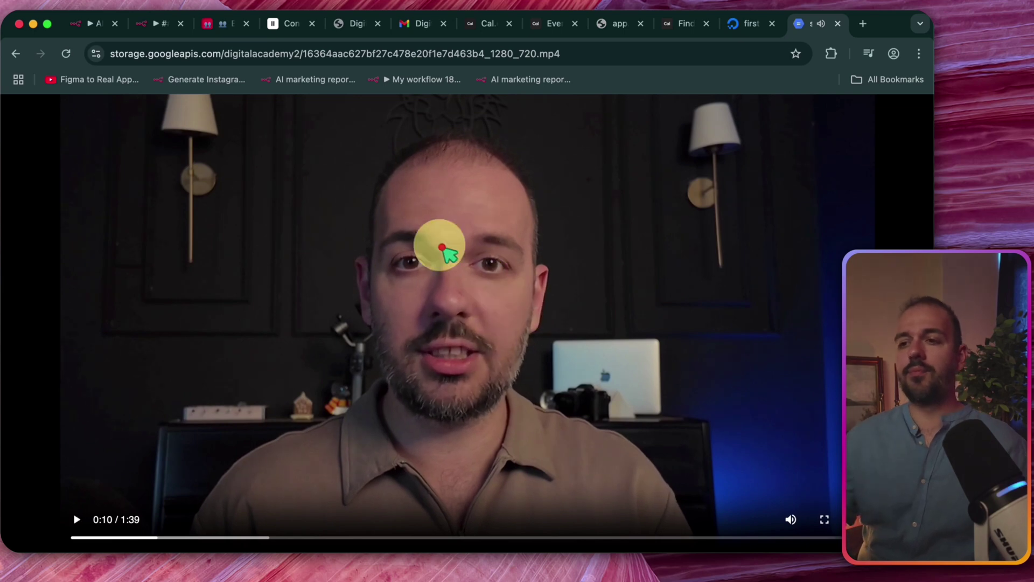
{"action": "left_click", "coordinate": [193, 26]}
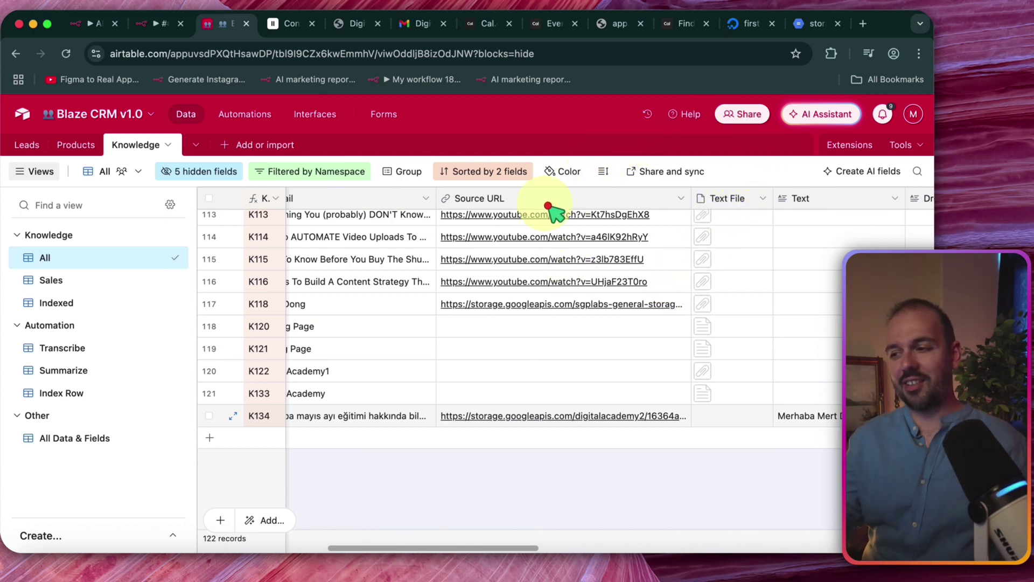
Review record K134's Source URL, Text File, email, lead and namespace in the All view of the Knowledge table.
{"action": "scroll", "coordinate": [555, 208], "scroll_direction": "left", "scroll_amount": 1}
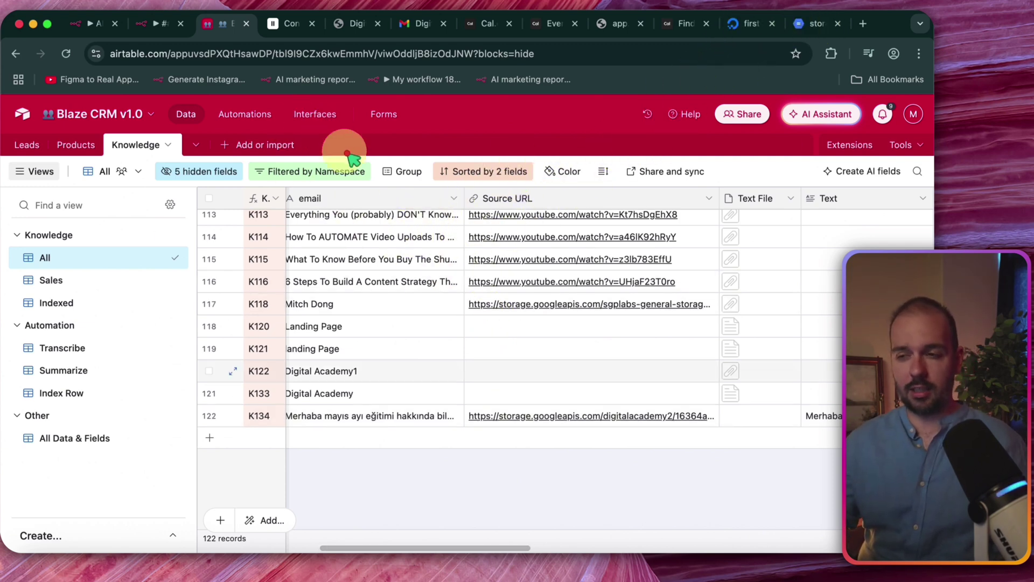
{"action": "scroll", "coordinate": [554, 312], "scroll_direction": "right", "scroll_amount": 1}
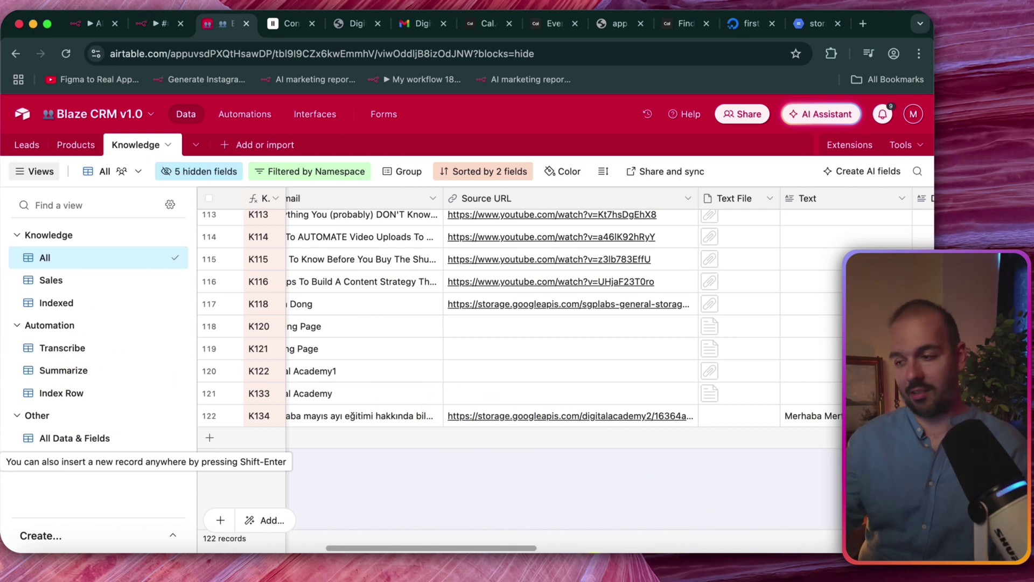
{"action": "left_click", "coordinate": [572, 417]}
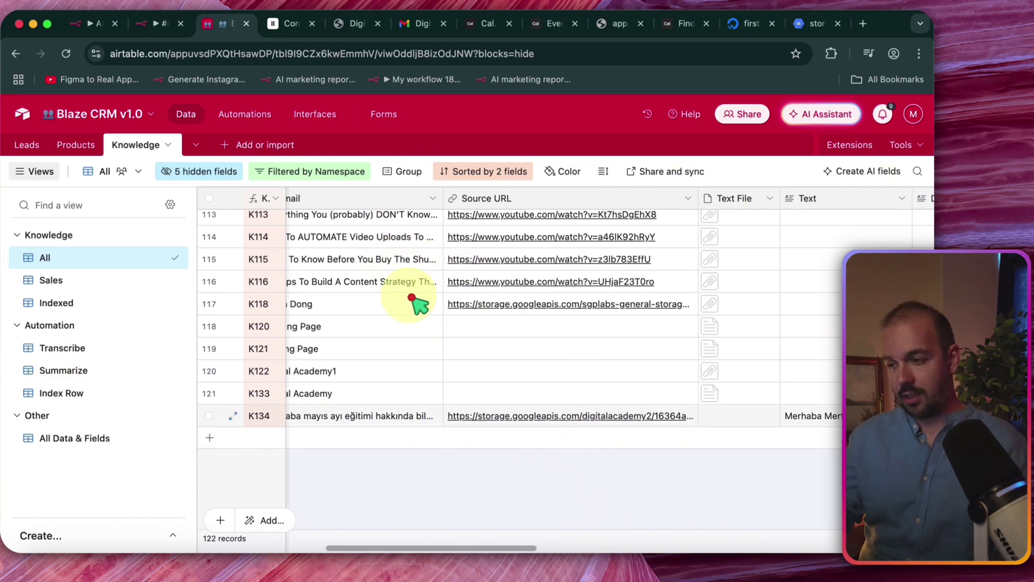
{"action": "scroll", "coordinate": [592, 294], "scroll_direction": "left", "scroll_amount": 8}
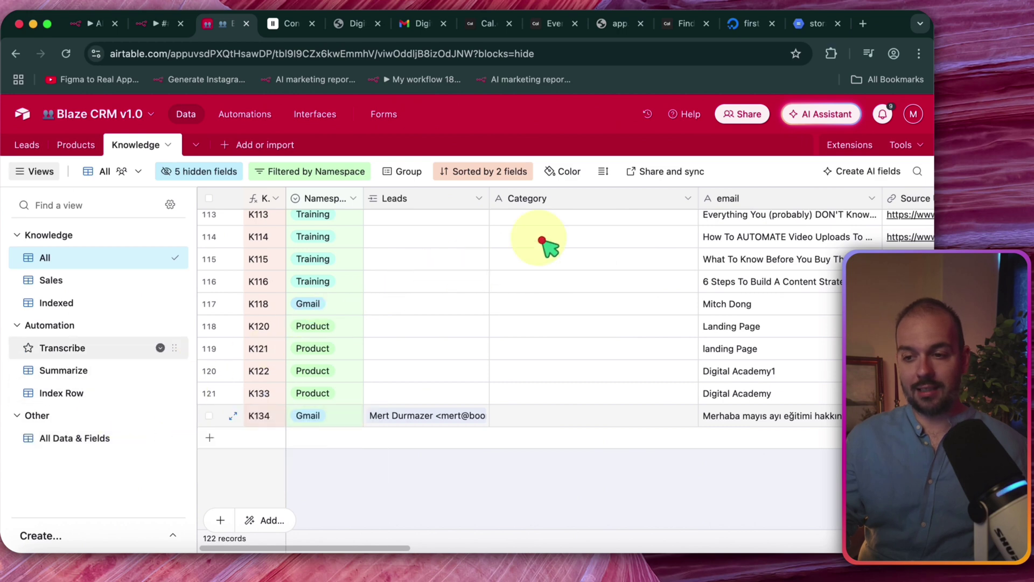
Open the Transcribe view and examine record K134's Source URL, Source Media, Text File and remaining analysis fields.
{"action": "left_click", "coordinate": [114, 339]}
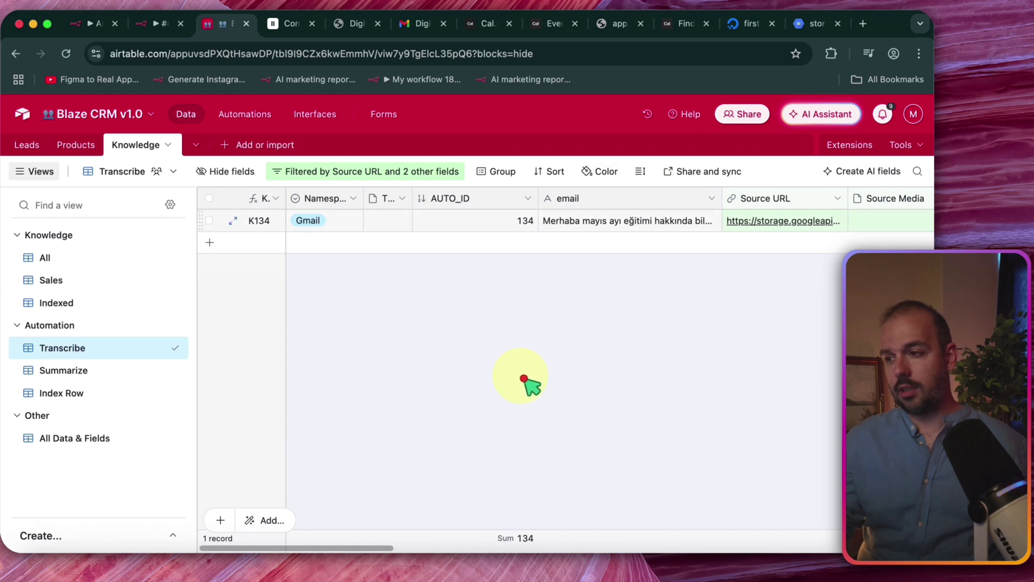
{"action": "scroll", "coordinate": [532, 380], "scroll_direction": "right", "scroll_amount": 5}
{"action": "scroll", "coordinate": [485, 298], "scroll_direction": "right", "scroll_amount": 10}
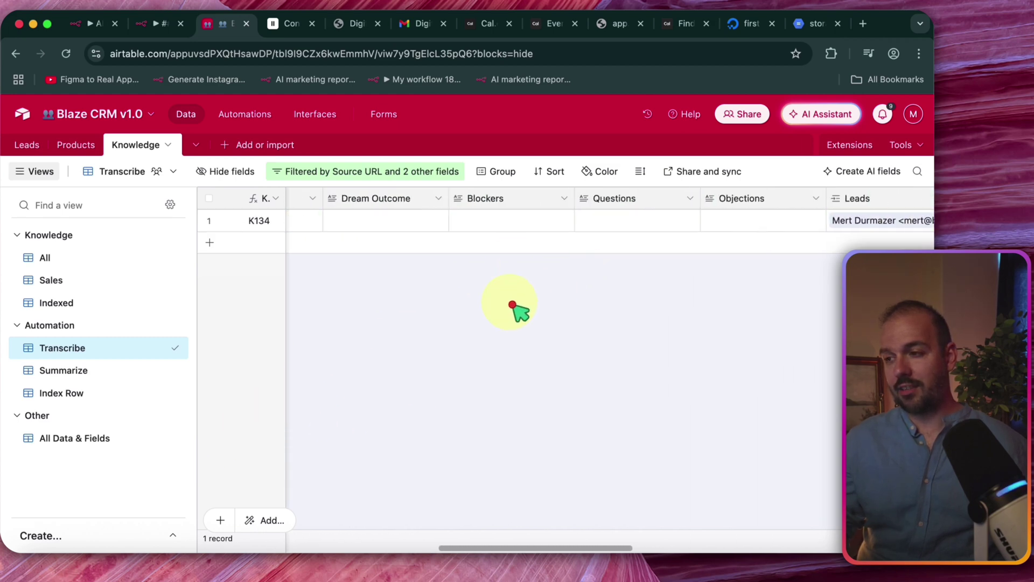
{"action": "scroll", "coordinate": [555, 307], "scroll_direction": "left", "scroll_amount": 15}
{"action": "scroll", "coordinate": [656, 282], "scroll_direction": "right", "scroll_amount": 5}
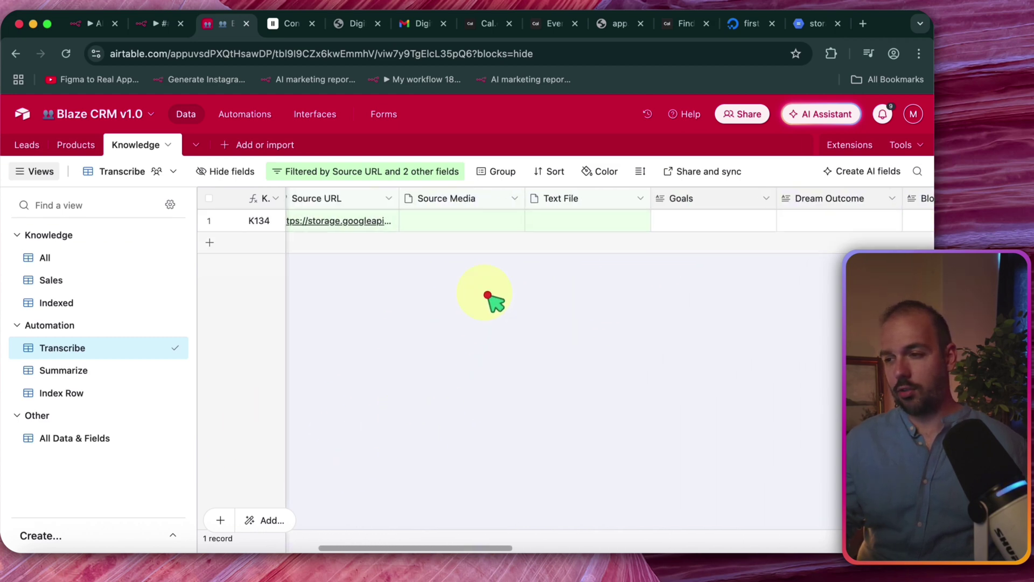
{"action": "left_click", "coordinate": [483, 231]}
{"action": "left_click", "coordinate": [489, 277]}
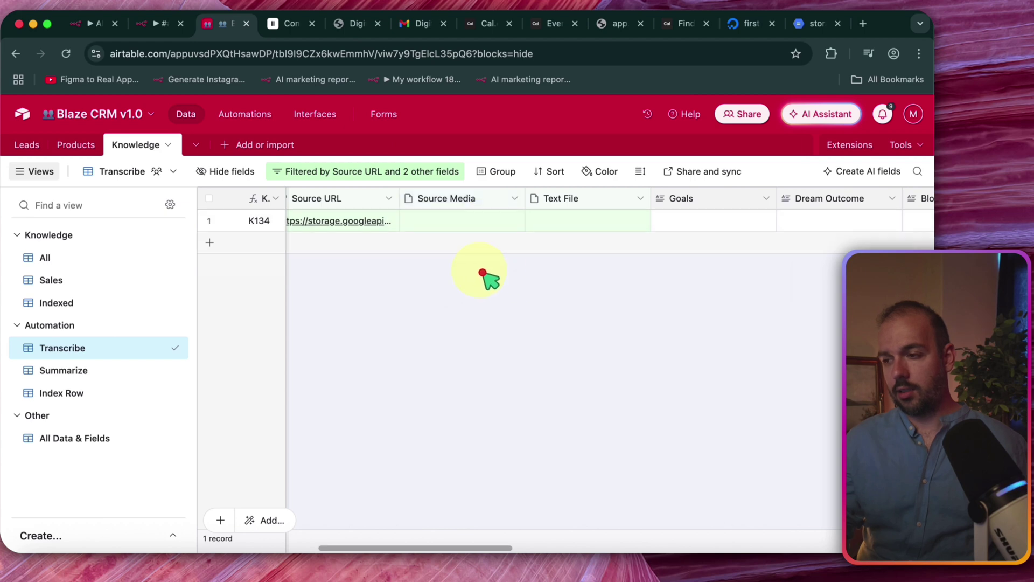
{"action": "left_click", "coordinate": [577, 226]}
{"action": "scroll", "coordinate": [738, 183], "scroll_direction": "right", "scroll_amount": 10}
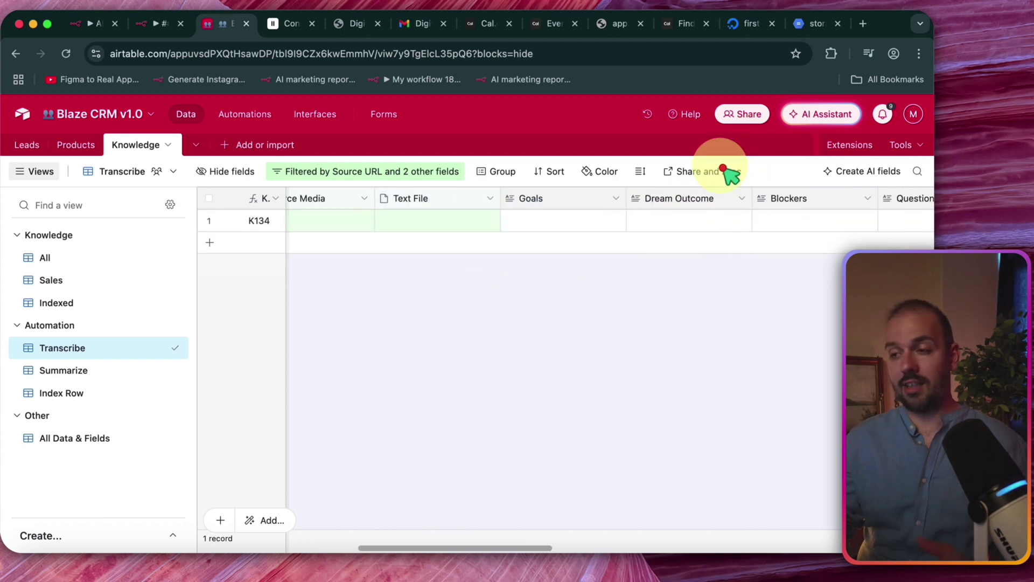
{"action": "scroll", "coordinate": [302, 65], "scroll_direction": "left", "scroll_amount": 10}
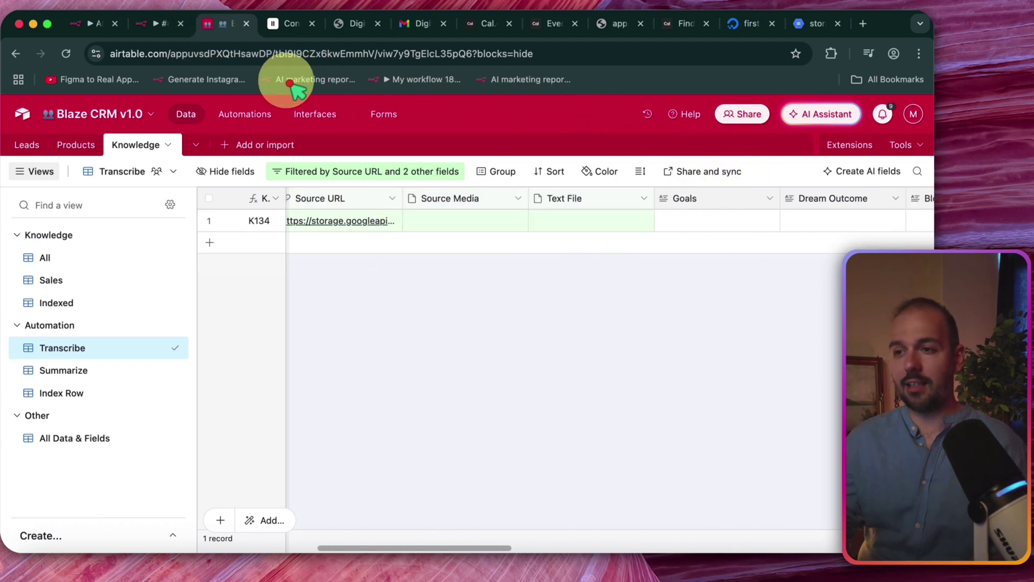
Return to n8n, detach the manual trigger from Airtable3 and connect it to the Airtable node in the Transcribe Media group.
{"action": "left_click", "coordinate": [91, 24]}
{"action": "scroll", "coordinate": [393, 296], "scroll_direction": "down", "scroll_amount": 5}
{"action": "scroll", "coordinate": [546, 233], "scroll_direction": "left", "scroll_amount": 2}
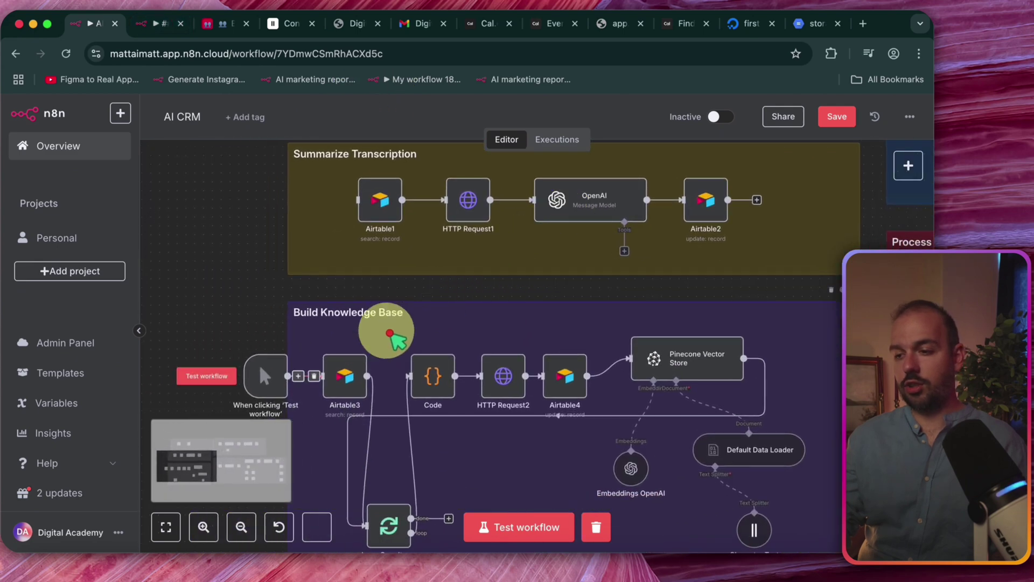
{"action": "left_click_drag", "start_coordinate": [265, 372], "coordinate": [261, 168]}
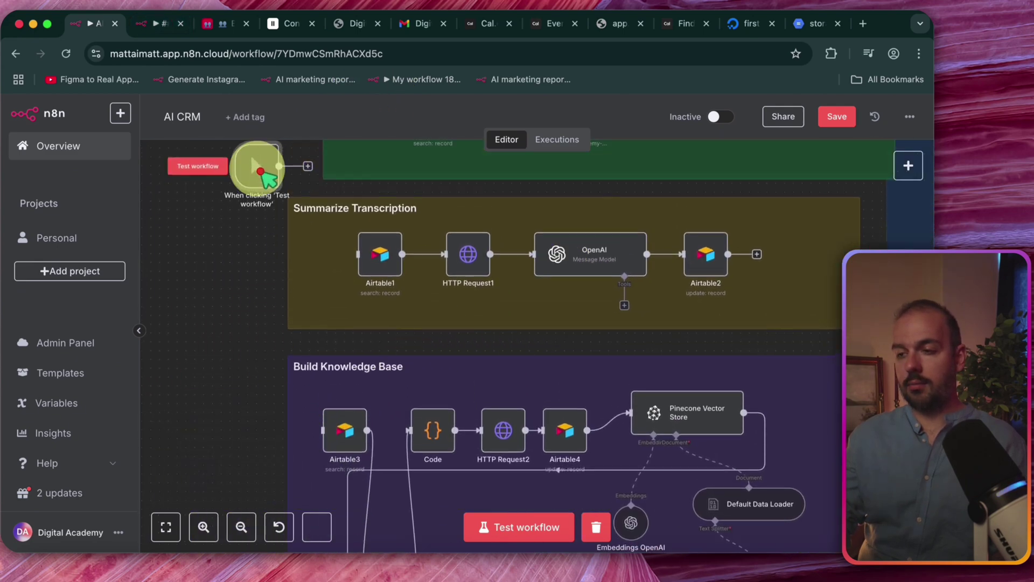
{"action": "scroll", "coordinate": [404, 175], "scroll_direction": "up", "scroll_amount": 2}
{"action": "left_click_drag", "start_coordinate": [238, 247], "coordinate": [406, 186]}
{"action": "left_click_drag", "start_coordinate": [297, 193], "coordinate": [314, 210]}
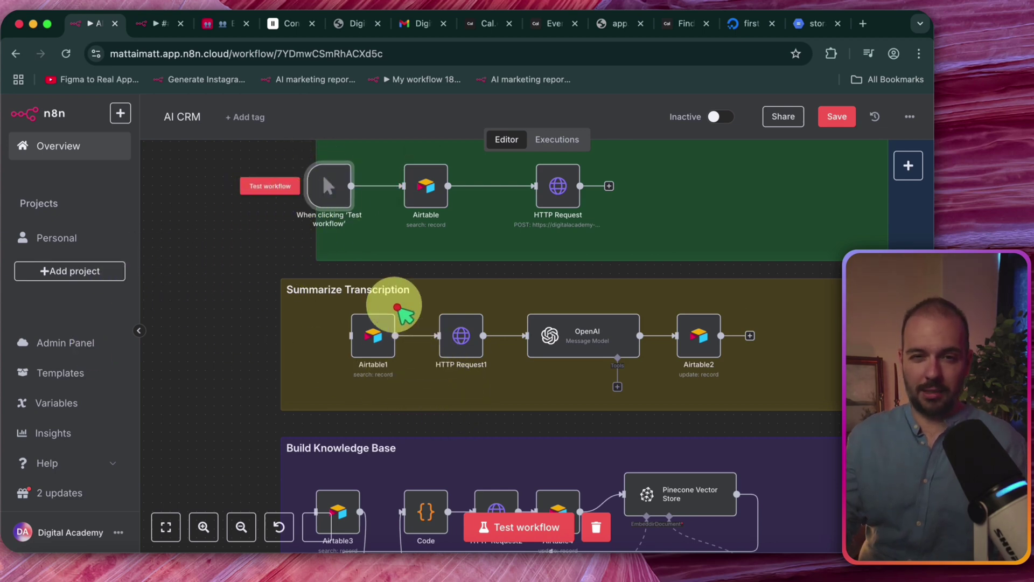
Remove the connection between the Airtable and HTTP Request nodes in Transcribe Media, and run the workflow from the manual trigger.
{"action": "scroll", "coordinate": [397, 232], "scroll_direction": "up", "scroll_amount": 3}
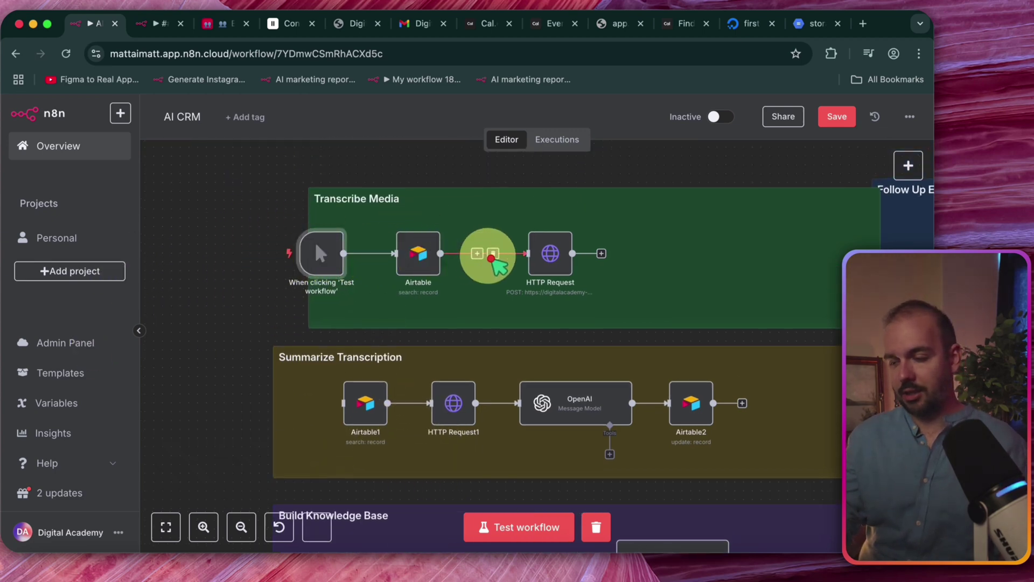
{"action": "left_click", "coordinate": [493, 253]}
{"action": "left_click", "coordinate": [292, 254]}
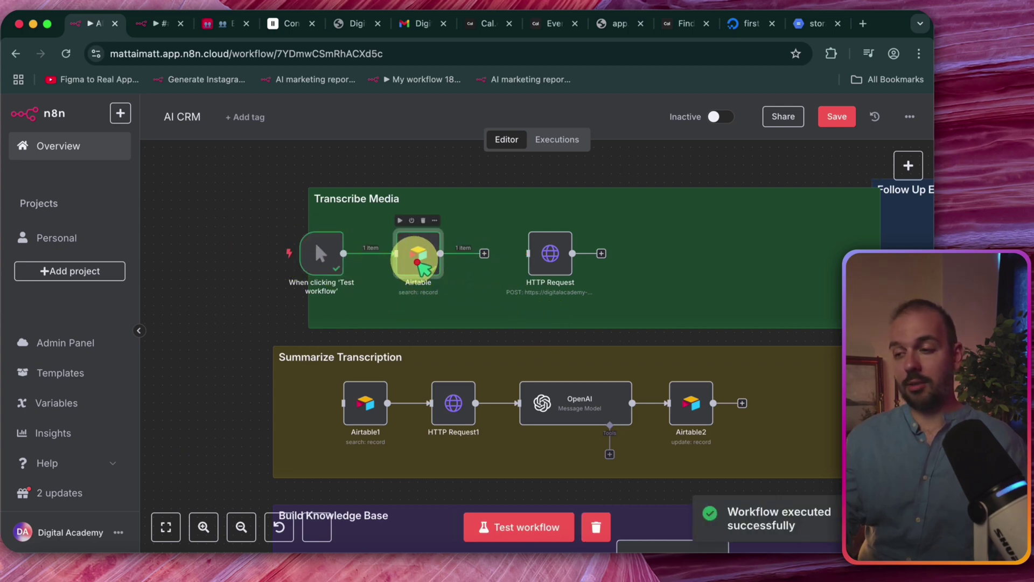
Inspect the Transcribe Media group's Airtable node, reading its search settings and the output fields including Source URL, Namespace and Text.
{"action": "double_click", "coordinate": [417, 259]}
{"action": "scroll", "coordinate": [681, 439], "scroll_direction": "down", "scroll_amount": 1}
{"action": "scroll", "coordinate": [692, 370], "scroll_direction": "up", "scroll_amount": 1}
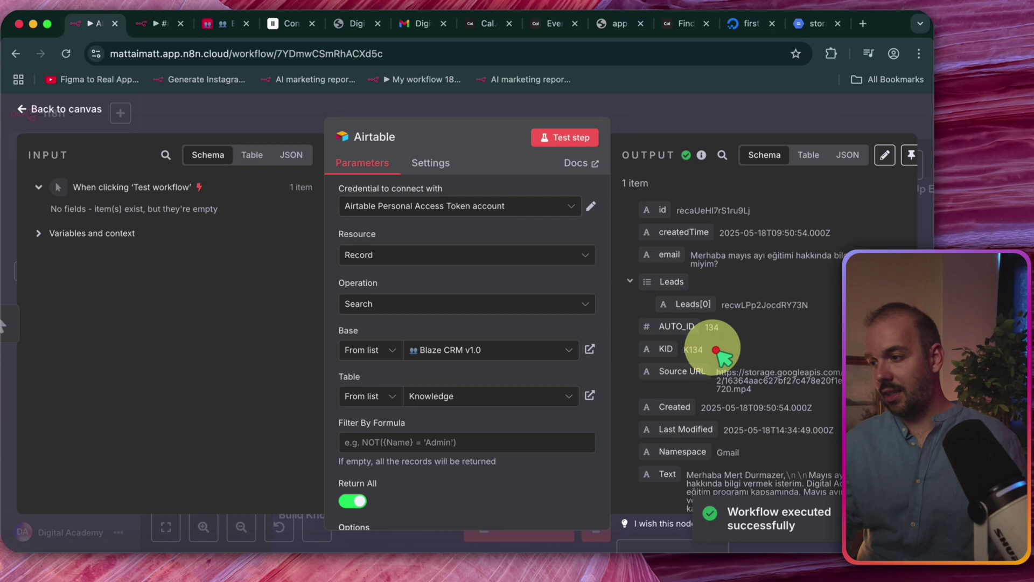
{"action": "scroll", "coordinate": [743, 346], "scroll_direction": "down", "scroll_amount": 2}
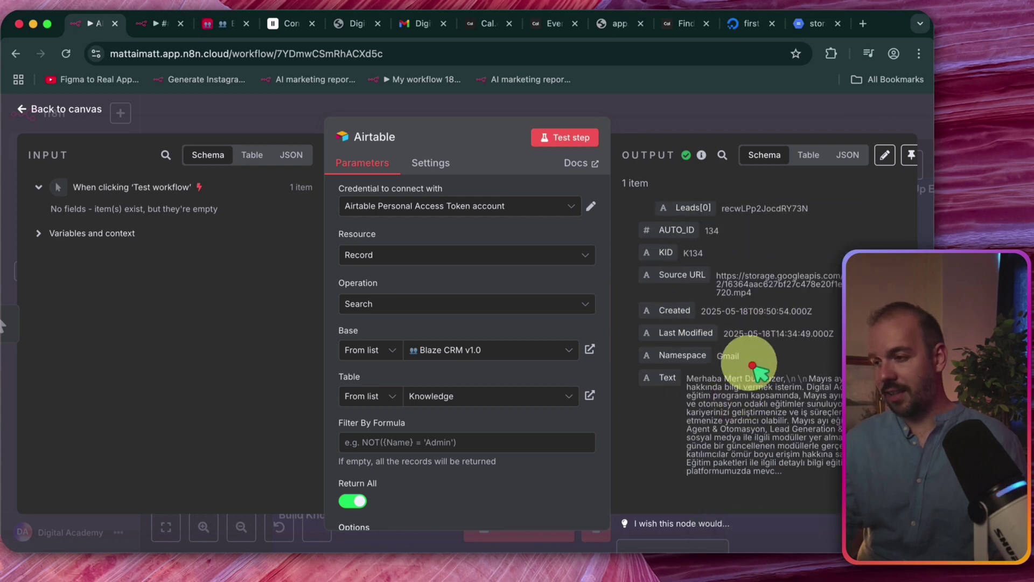
{"action": "key", "text": "Escape"}
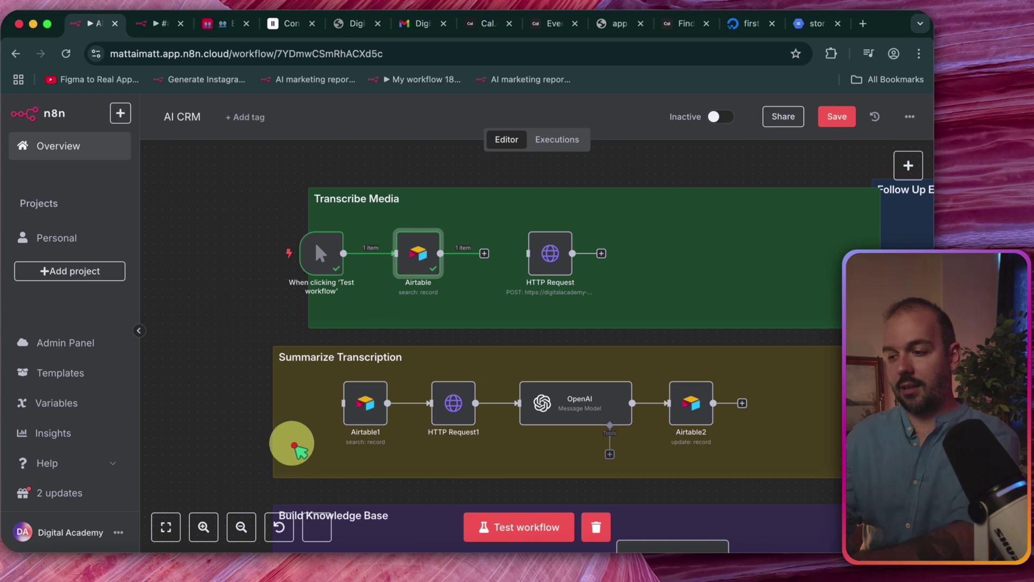
{"action": "double_click", "coordinate": [404, 270]}
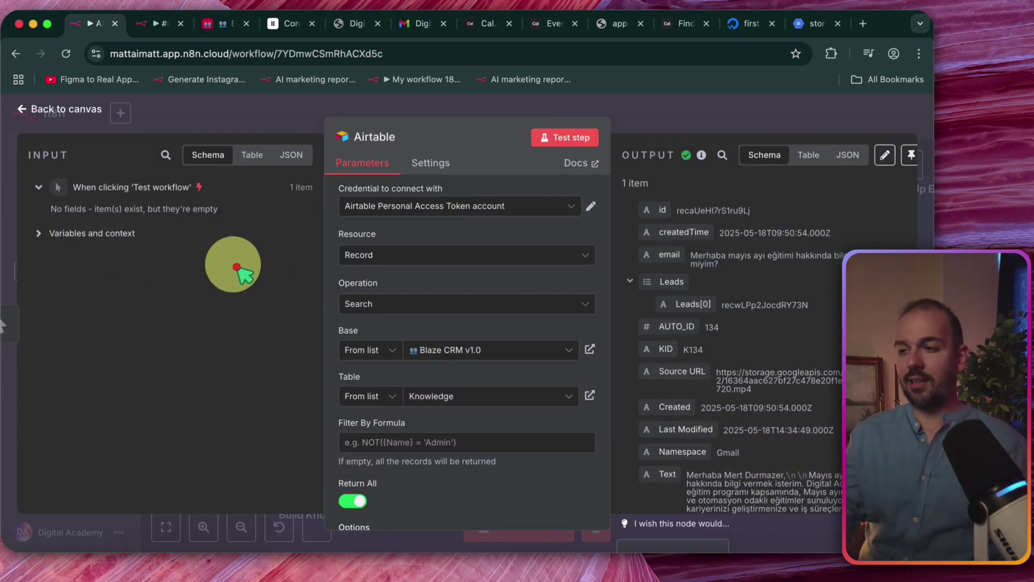
{"action": "key", "text": "Escape"}
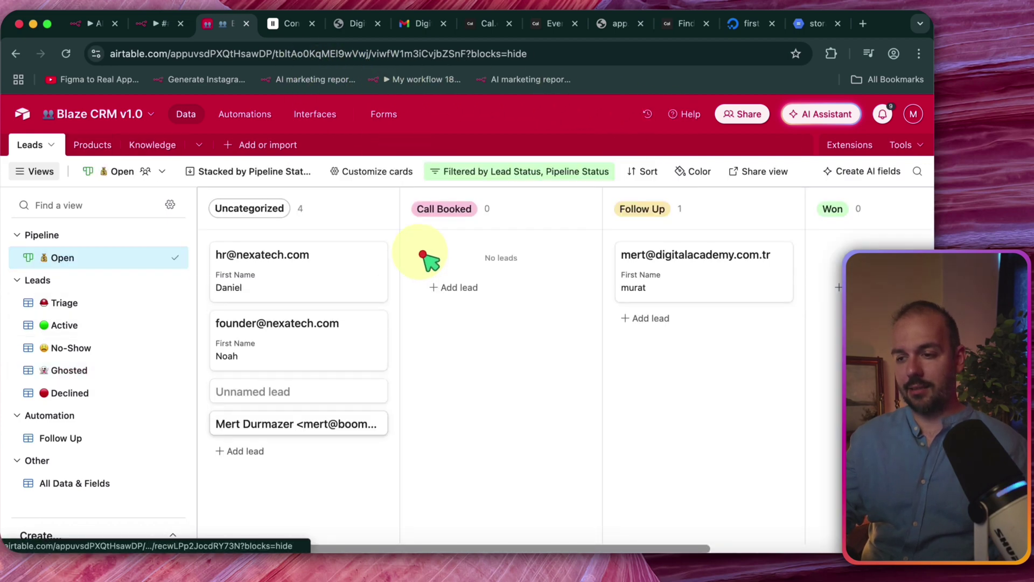
In Airtable's Leads pipeline, open the last Uncategorized lead and review its linked Knowledge record and lead status.
{"action": "left_click", "coordinate": [301, 423]}
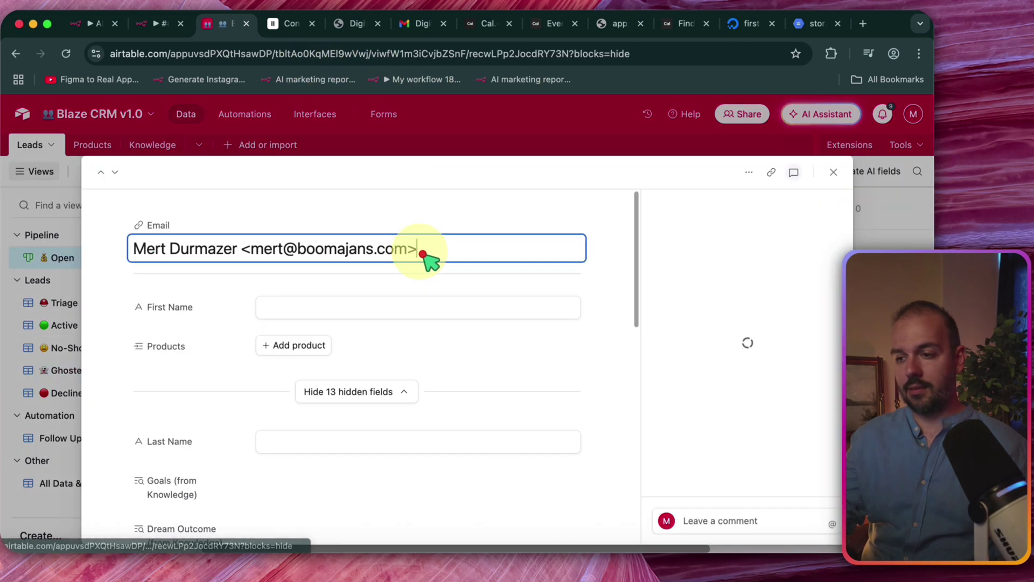
{"action": "scroll", "coordinate": [423, 254], "scroll_direction": "down", "scroll_amount": 10}
{"action": "scroll", "coordinate": [423, 253], "scroll_direction": "up", "scroll_amount": 3}
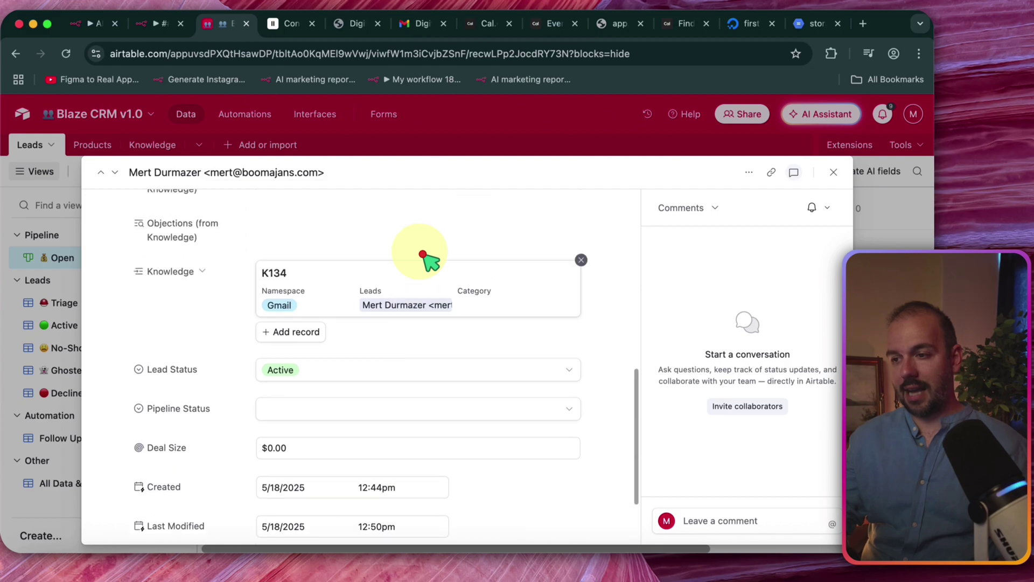
Open the lead's linked Knowledge record K134 and examine its fields from Source URL and Text through Transcription URL and Error.
{"action": "left_click", "coordinate": [423, 254]}
{"action": "scroll", "coordinate": [423, 254], "scroll_direction": "down", "scroll_amount": 10}
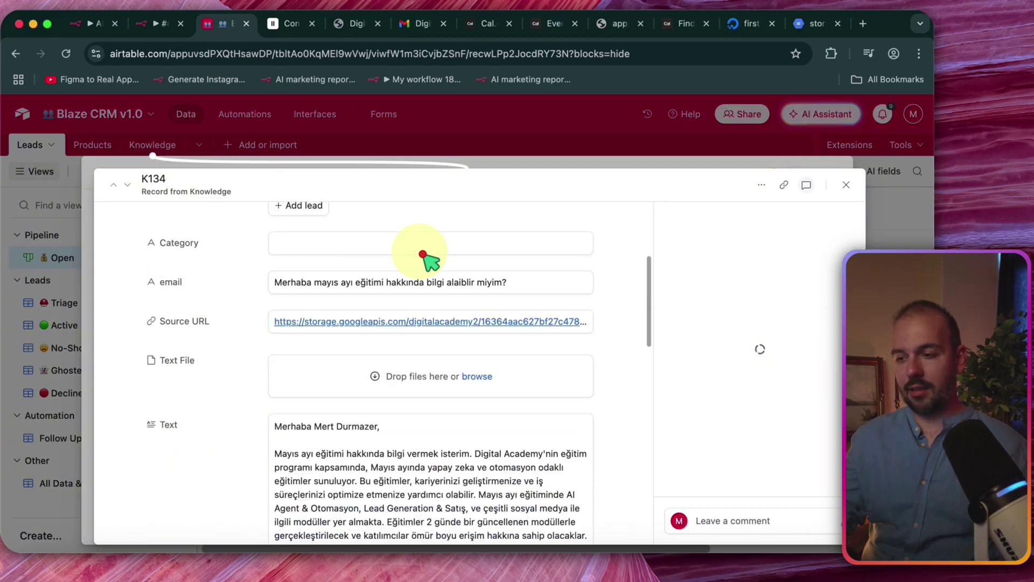
{"action": "scroll", "coordinate": [423, 254], "scroll_direction": "up", "scroll_amount": 8}
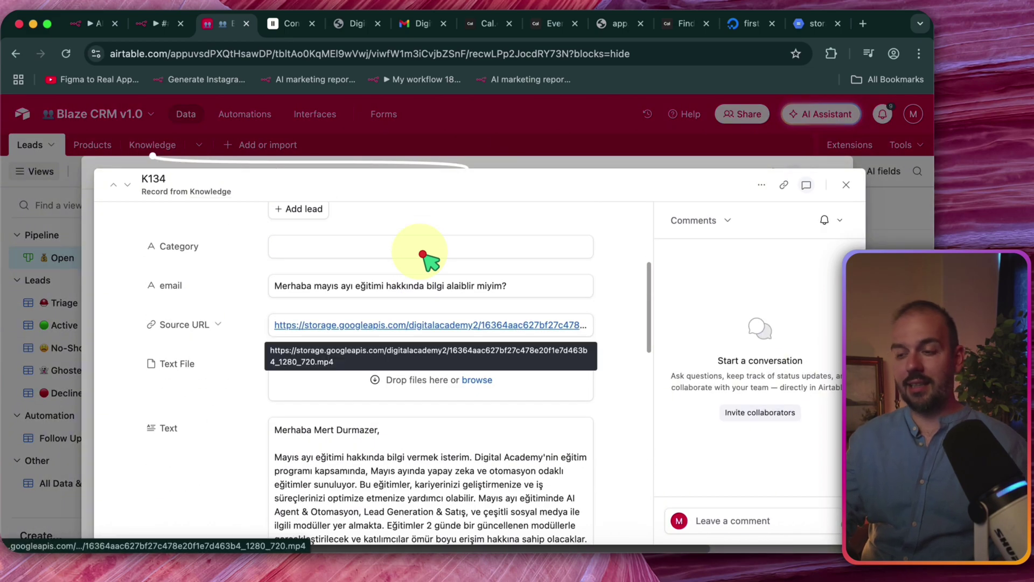
{"action": "scroll", "coordinate": [423, 254], "scroll_direction": "down", "scroll_amount": 10}
{"action": "scroll", "coordinate": [423, 254], "scroll_direction": "up", "scroll_amount": 1}
{"action": "scroll", "coordinate": [422, 254], "scroll_direction": "down", "scroll_amount": 4}
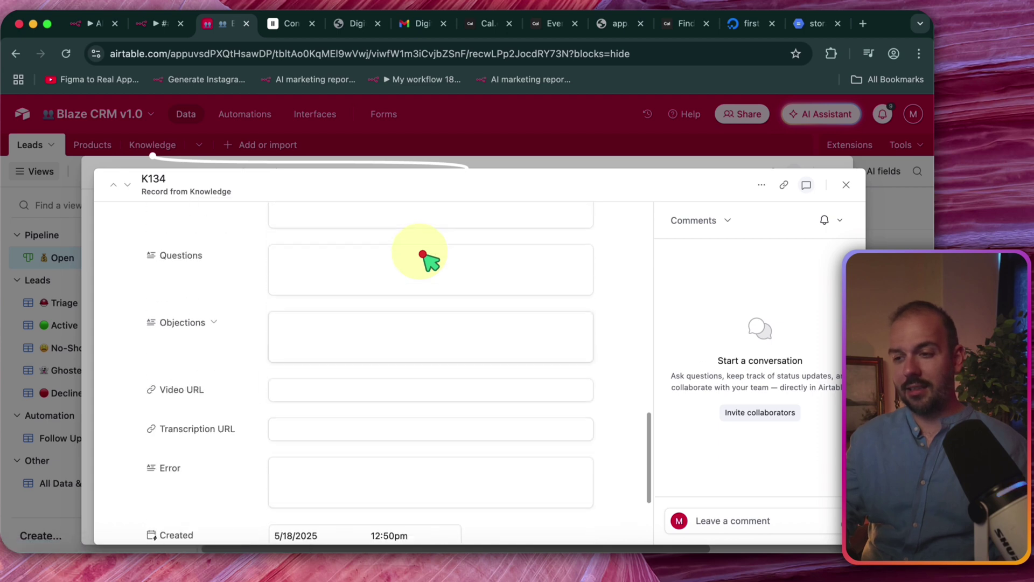
{"action": "scroll", "coordinate": [423, 254], "scroll_direction": "up", "scroll_amount": 1}
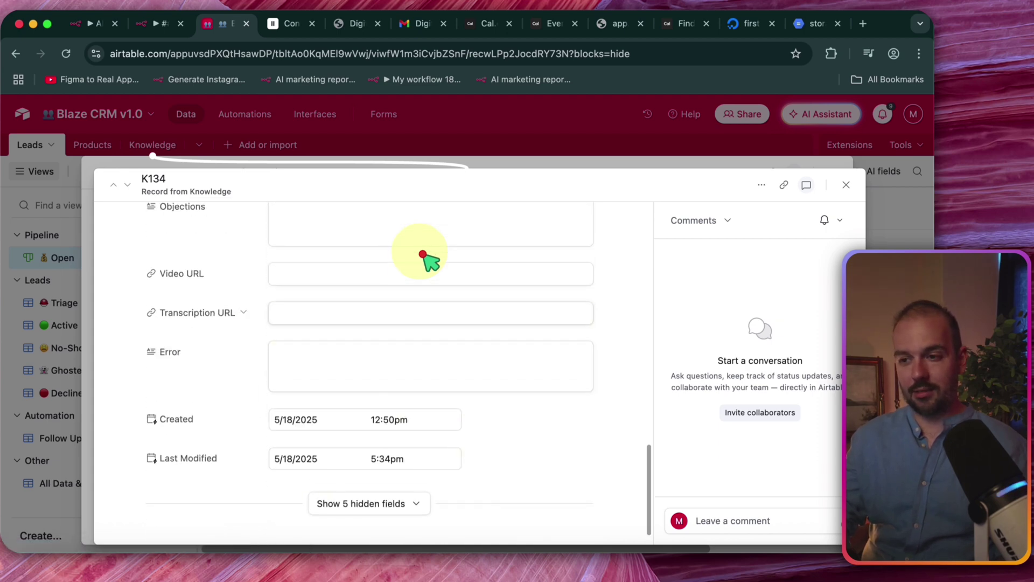
Close the Knowledge record and its lead, switch to n8n, and check the Transcribe Media group's Airtable node.
{"action": "scroll", "coordinate": [423, 254], "scroll_direction": "up", "scroll_amount": 5}
{"action": "key", "text": "Escape"}
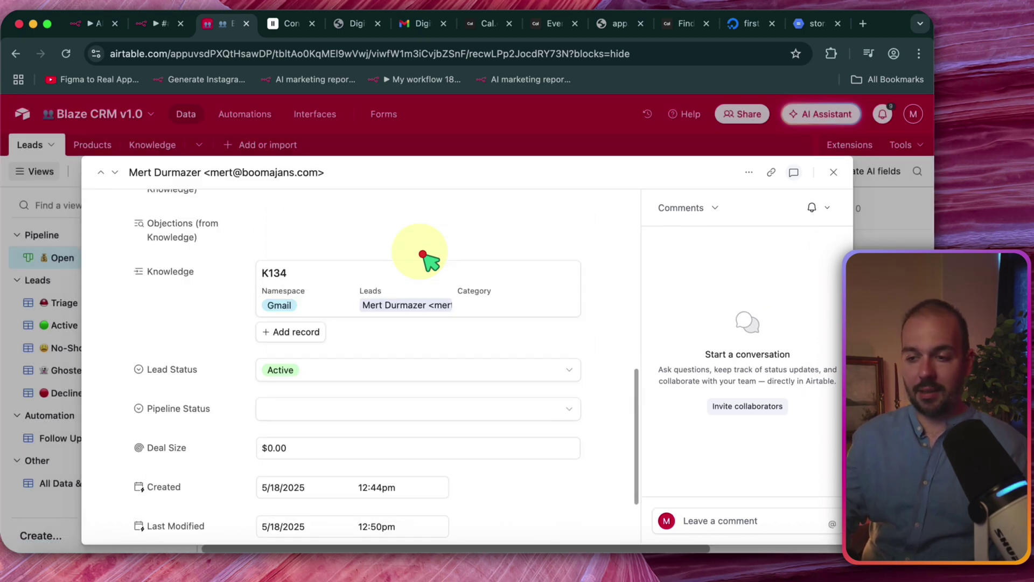
{"action": "key", "text": "Escape"}
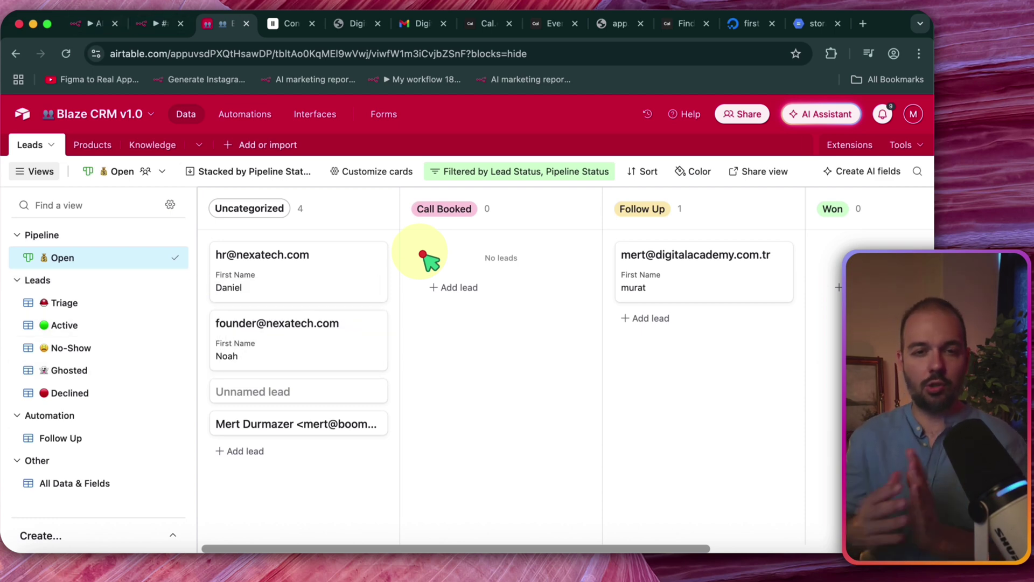
{"action": "key", "text": "super+1"}
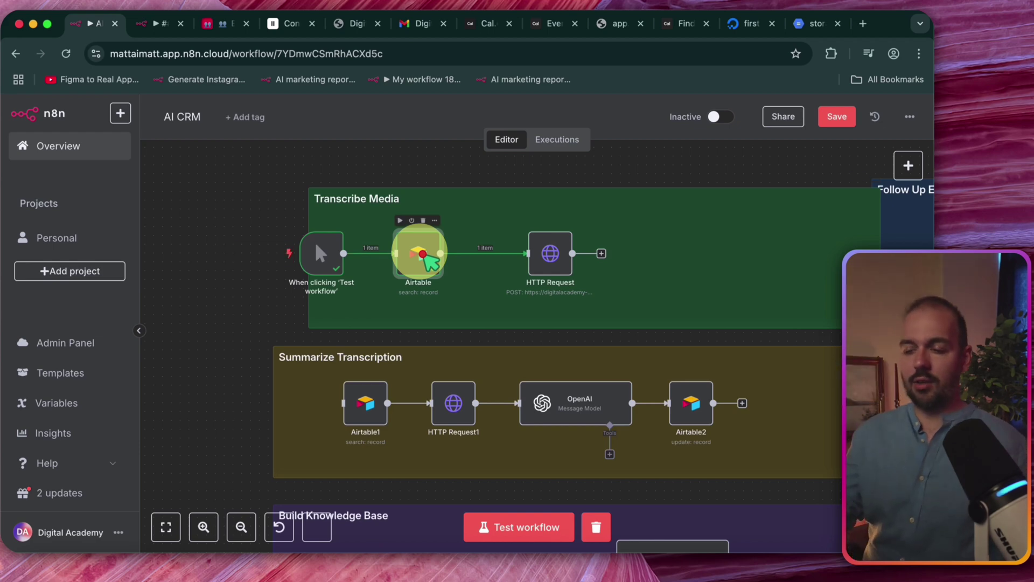
{"action": "double_click", "coordinate": [423, 254]}
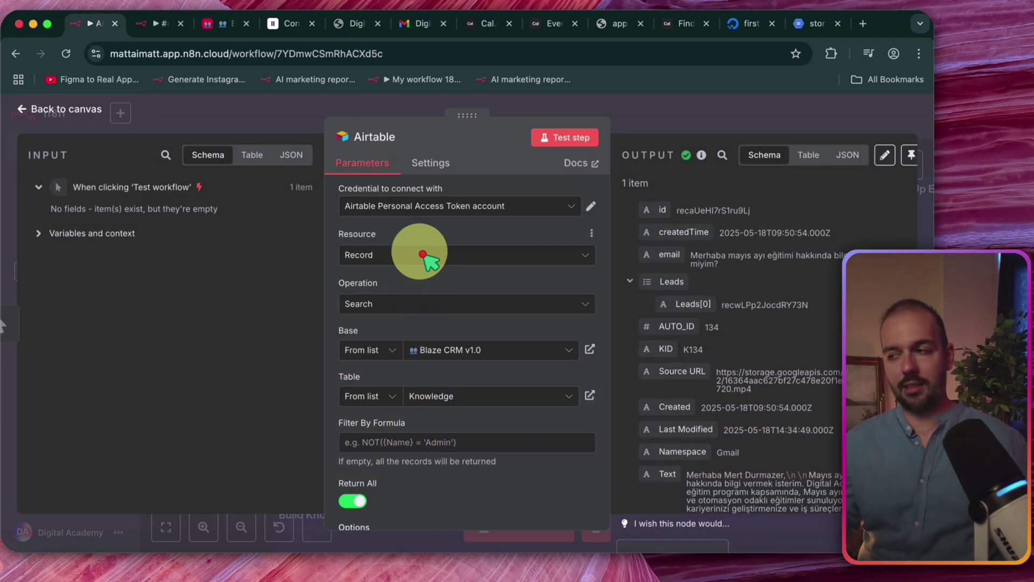
{"action": "key", "text": "Escape"}
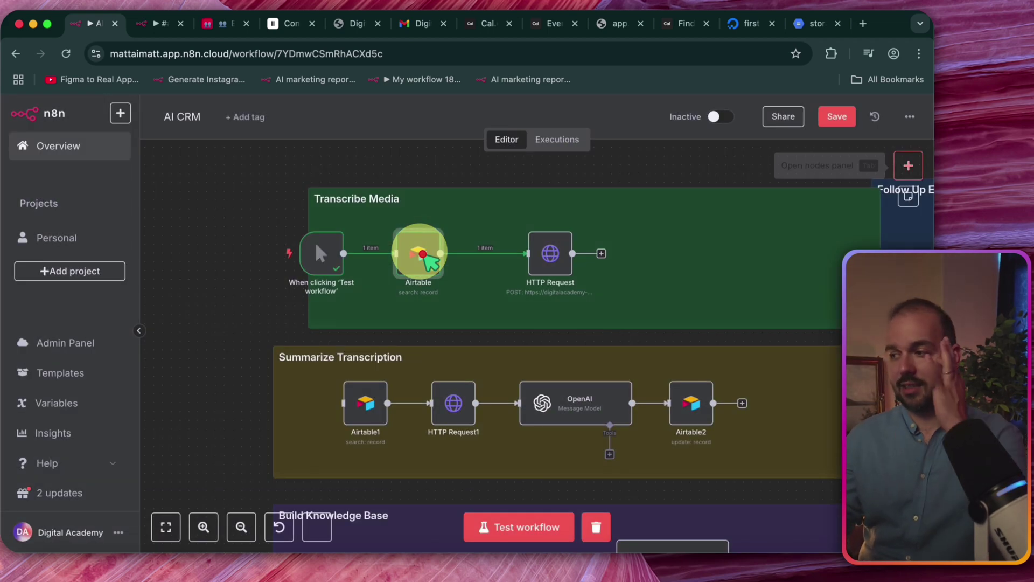
Search the node library for Airtable and view the record actions it offers, without adding a node.
{"action": "key", "text": "Tab"}
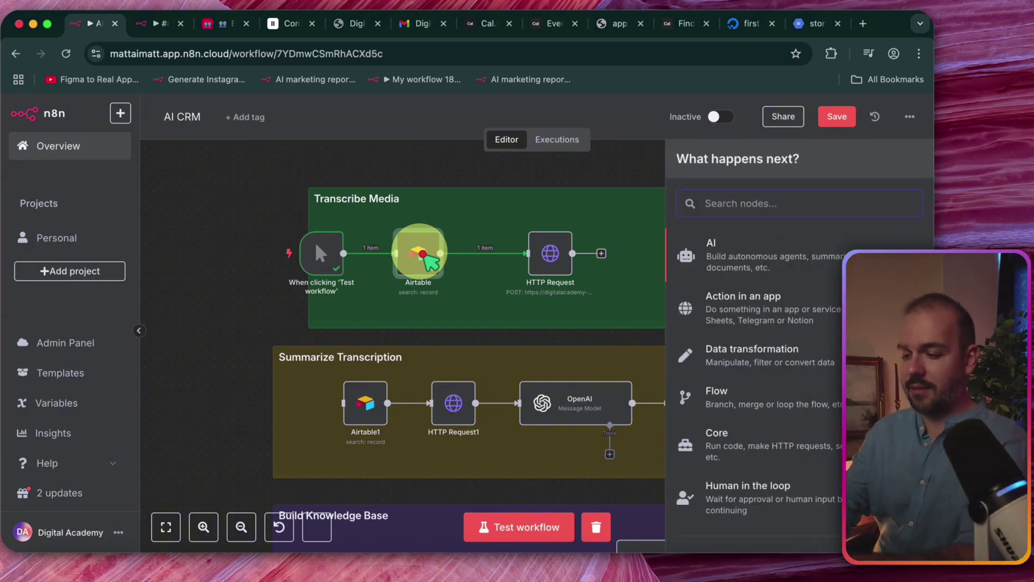
{"action": "type", "text": "airta"}
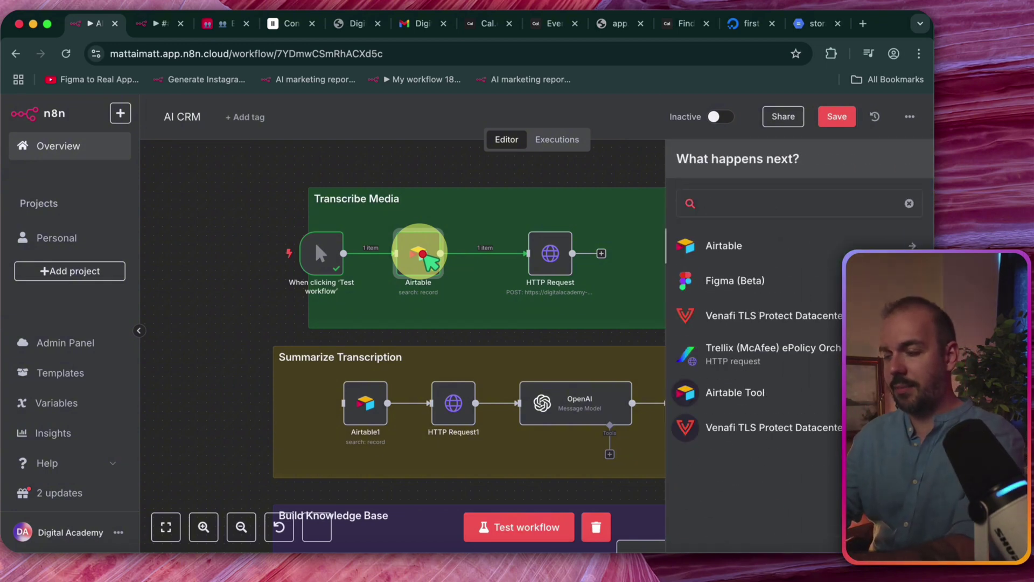
{"action": "key", "text": "Return"}
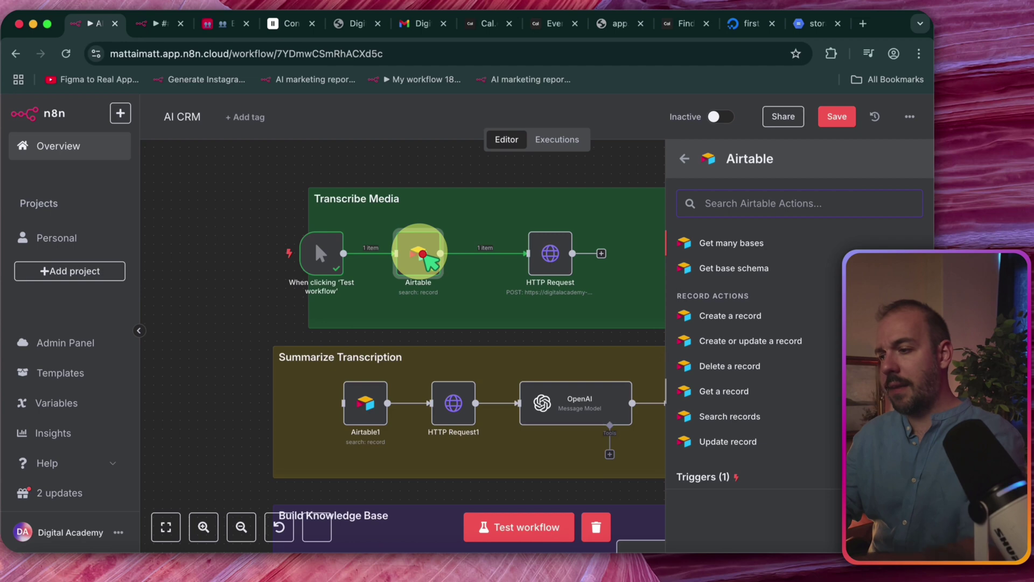
{"action": "key", "text": "Escape"}
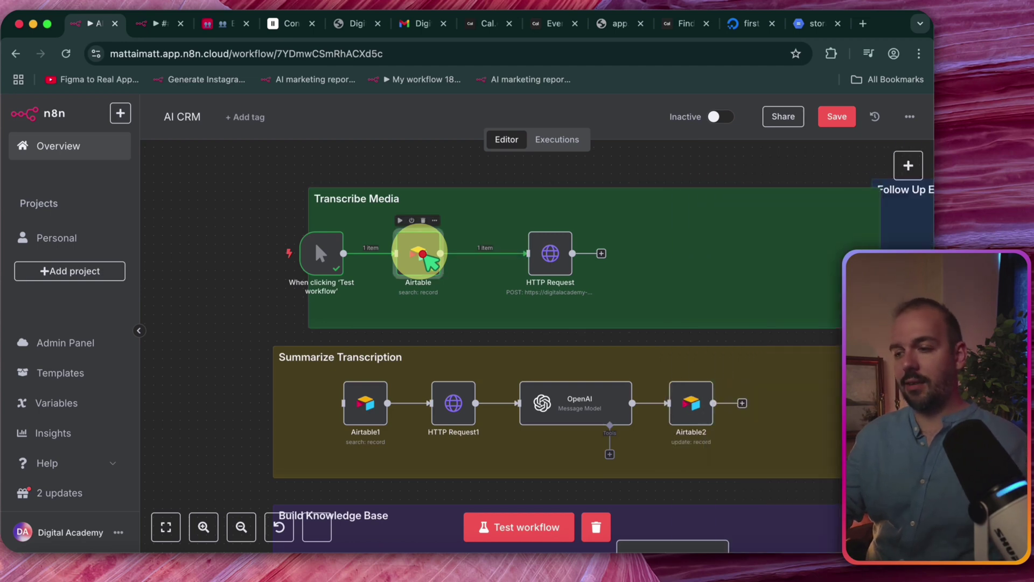
Inspect the Transcribe Media Airtable node's search settings down to the View option, comparing them with Airtable's Leads pipeline.
{"action": "double_click", "coordinate": [423, 253]}
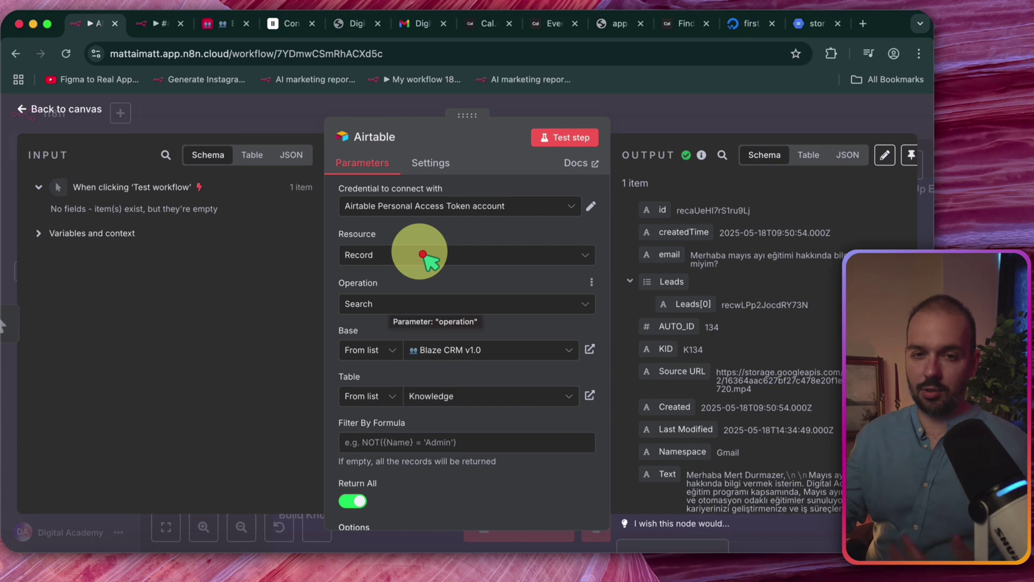
{"action": "scroll", "coordinate": [423, 253], "scroll_direction": "down", "scroll_amount": 2}
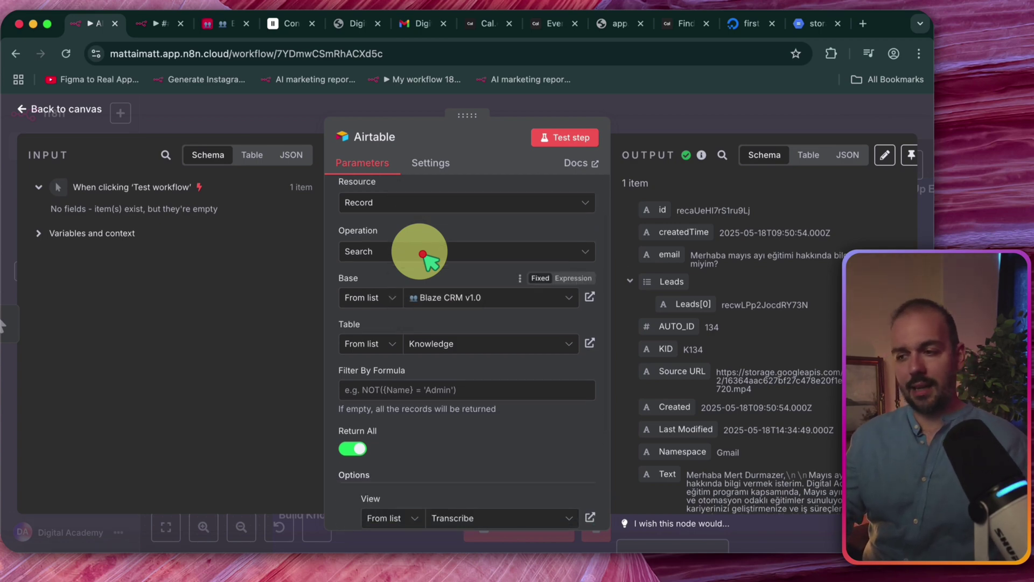
{"action": "key", "text": "super+3"}
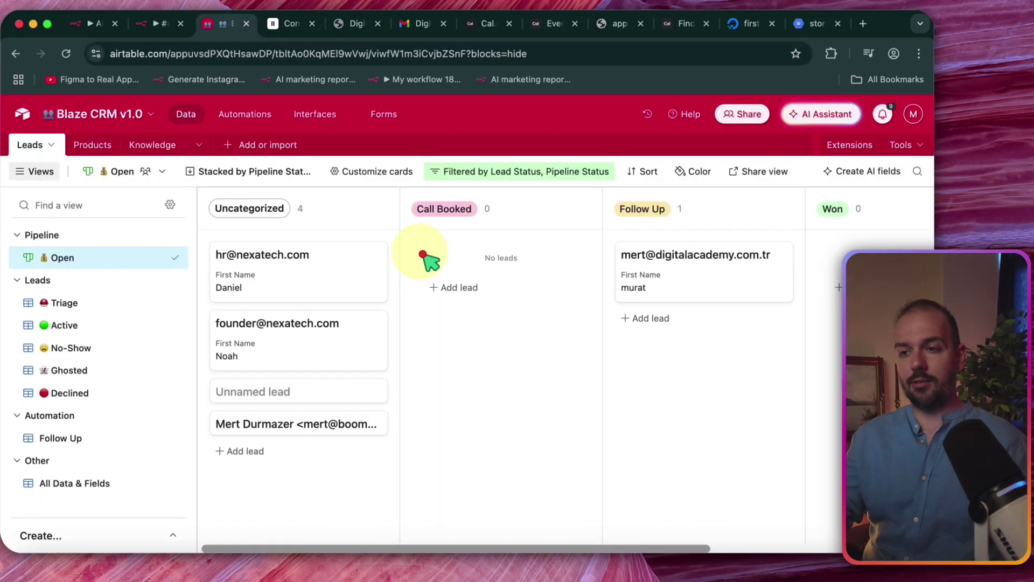
{"action": "key", "text": "super+1"}
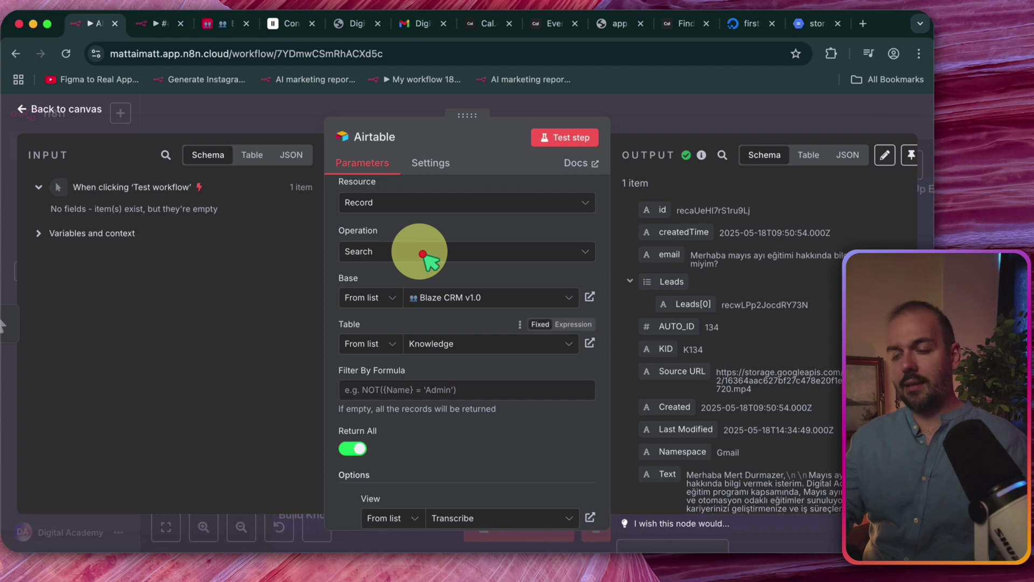
{"action": "key", "text": "super+3"}
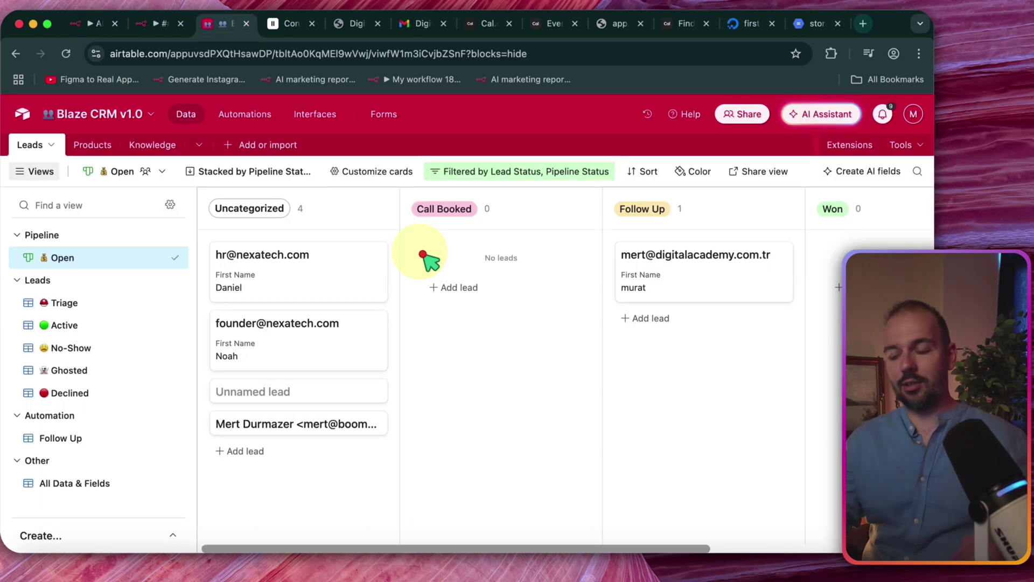
Open the agentic.com.tr website in a new browser tab and go to the Blaze agent's page.
{"action": "key", "text": "super+t"}
{"action": "type", "text": "age"}
{"action": "key", "text": "Return"}
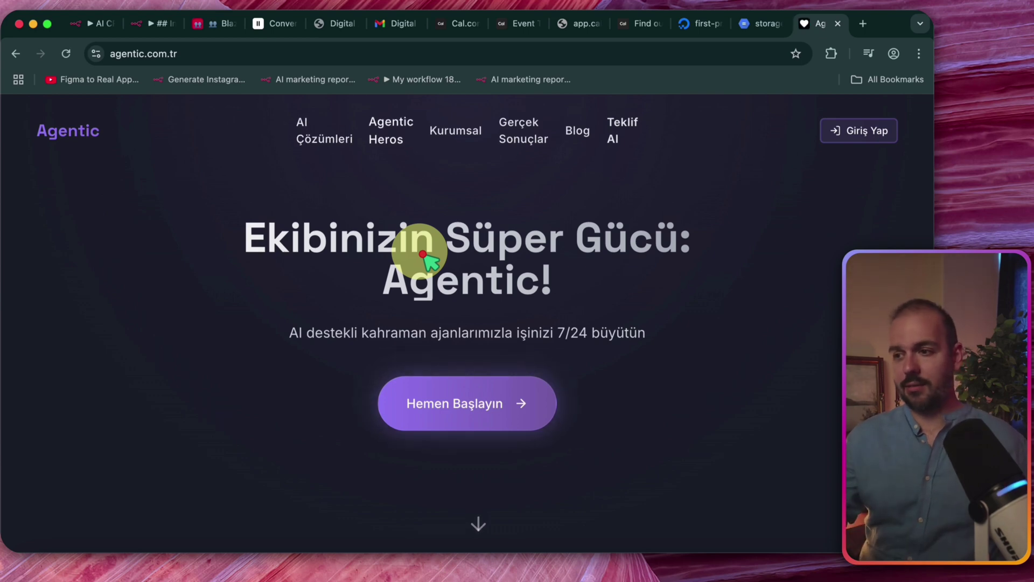
{"action": "left_click", "coordinate": [423, 254]}
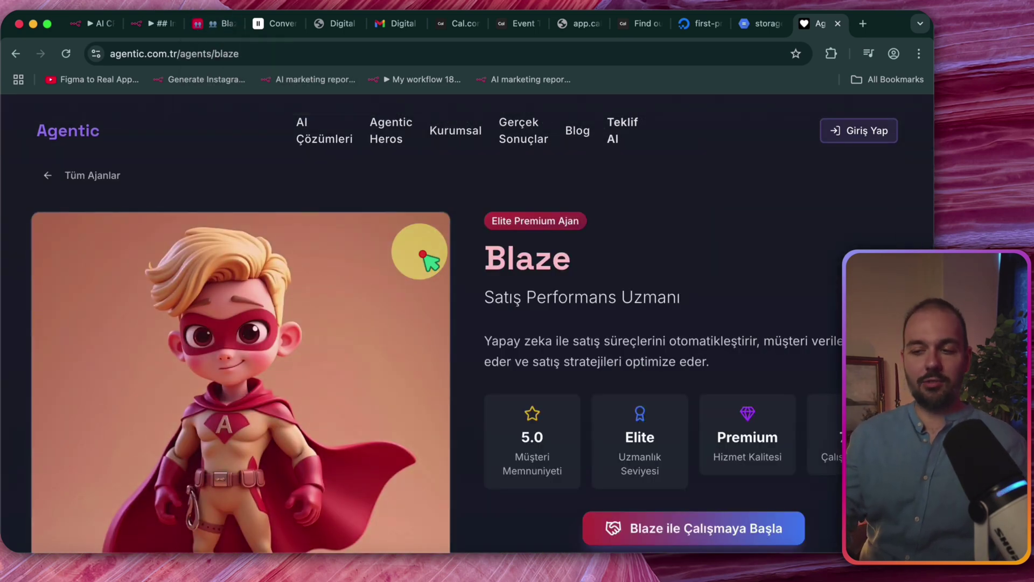
Examine Blaze's agent page, reading its profile, the Blaze Özellikleri features and the Blaze Hizmetleri services.
{"action": "scroll", "coordinate": [424, 255], "scroll_direction": "down", "scroll_amount": 5}
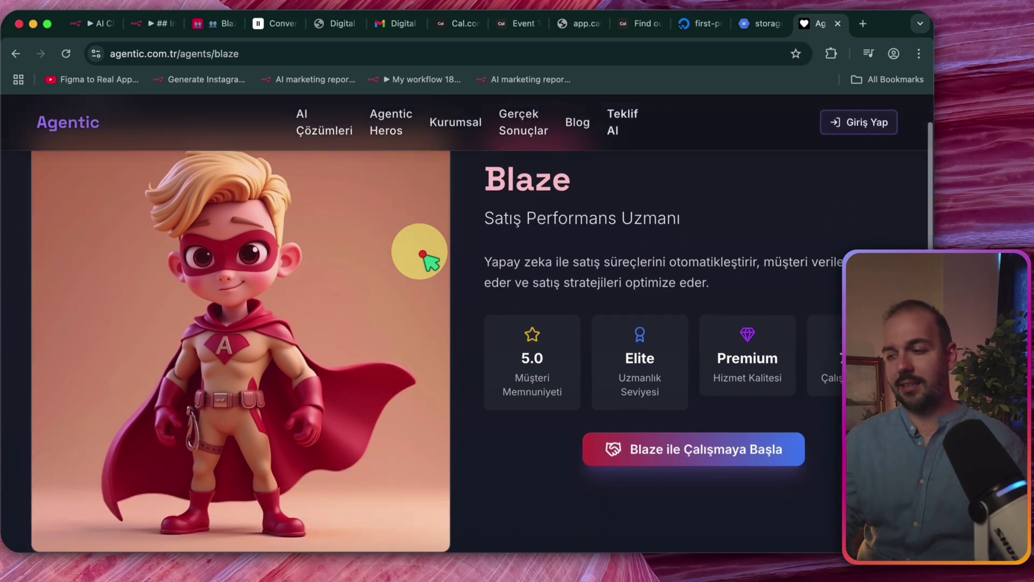
{"action": "scroll", "coordinate": [423, 255], "scroll_direction": "up", "scroll_amount": 6}
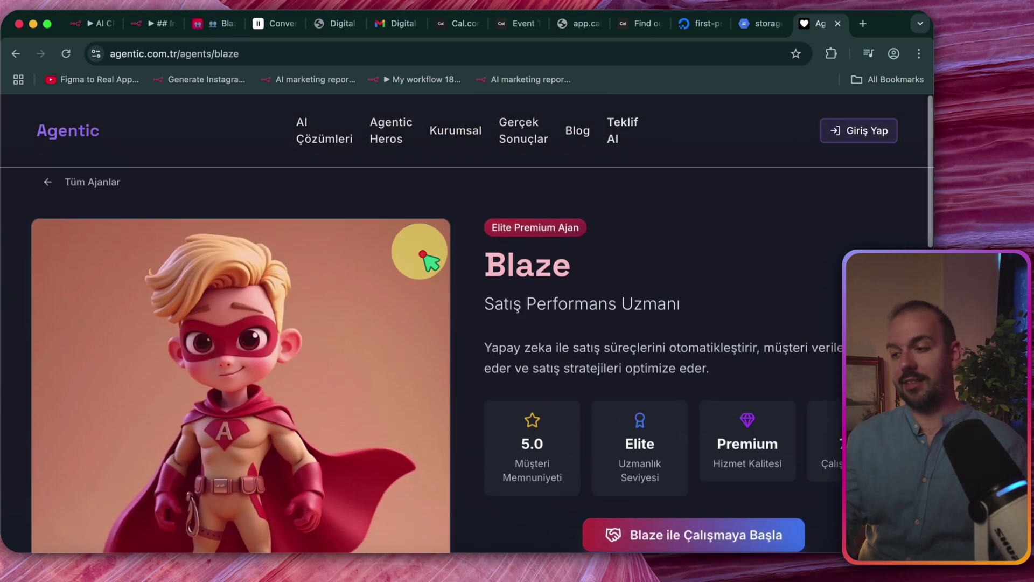
{"action": "scroll", "coordinate": [424, 255], "scroll_direction": "down", "scroll_amount": 5}
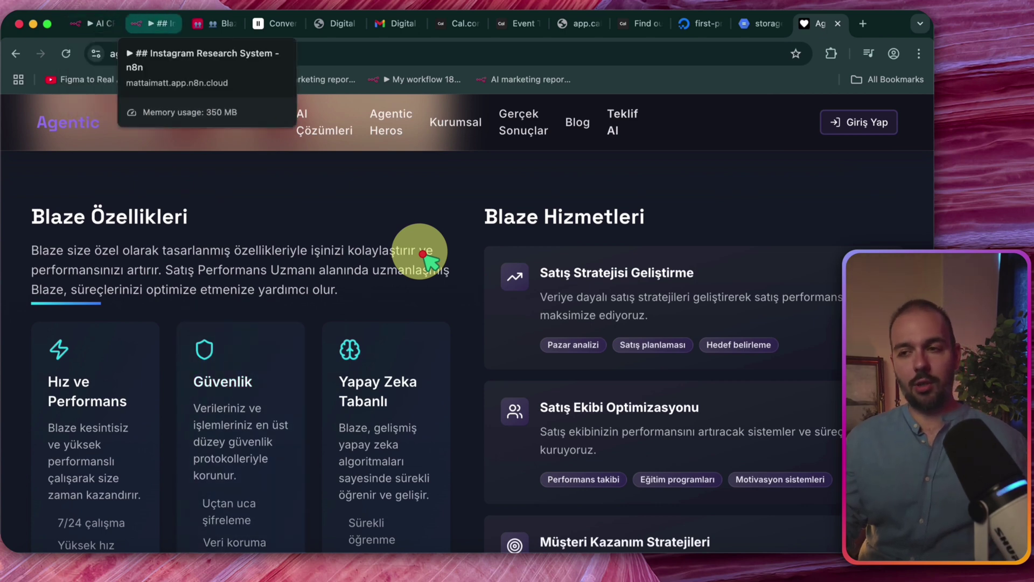
{"action": "scroll", "coordinate": [423, 254], "scroll_direction": "down", "scroll_amount": 3}
{"action": "scroll", "coordinate": [423, 254], "scroll_direction": "up", "scroll_amount": 3}
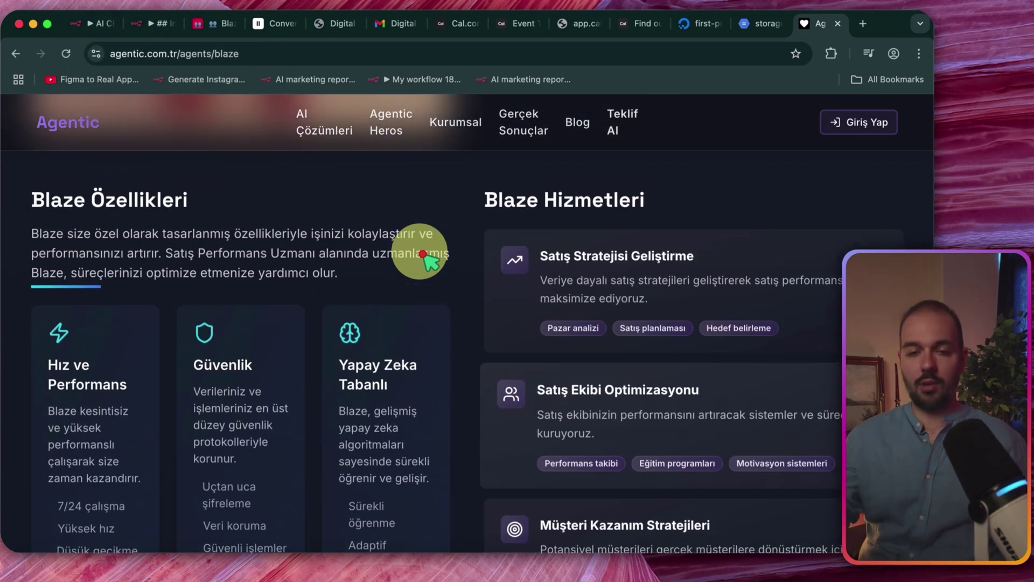
{"action": "scroll", "coordinate": [423, 253], "scroll_direction": "up", "scroll_amount": 5}
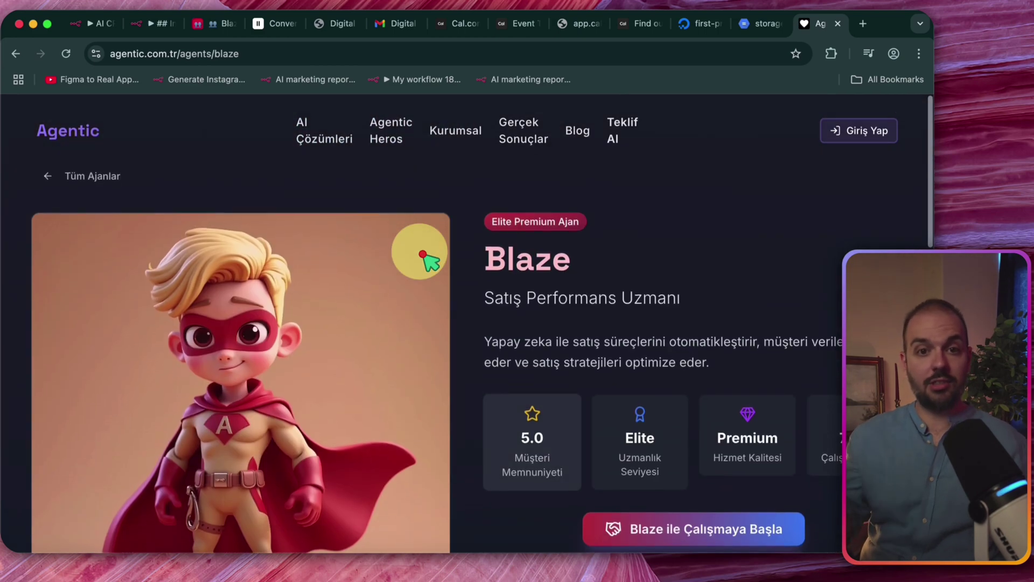
{"action": "scroll", "coordinate": [423, 253], "scroll_direction": "down", "scroll_amount": 7}
{"action": "scroll", "coordinate": [423, 254], "scroll_direction": "up", "scroll_amount": 2}
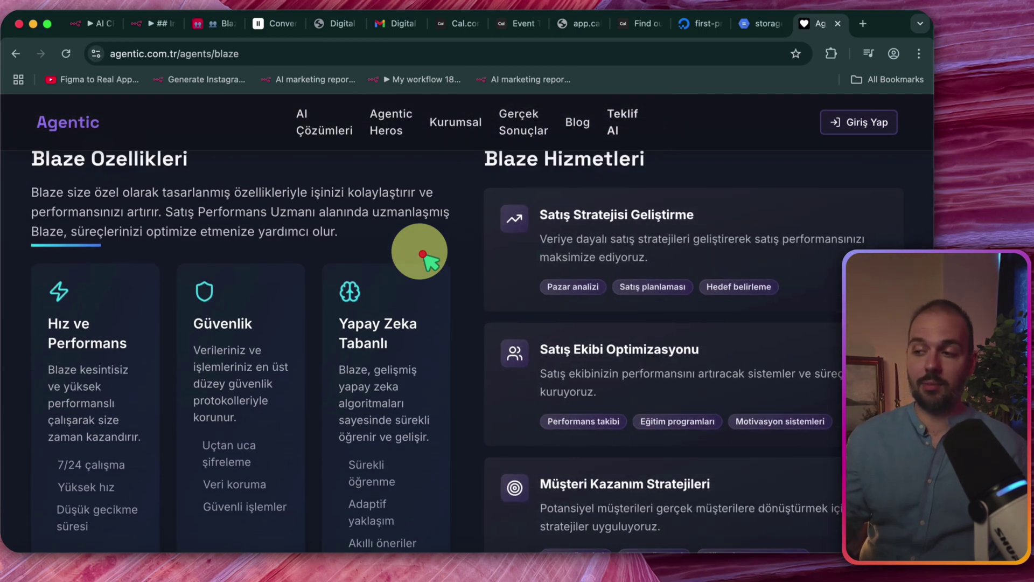
{"action": "scroll", "coordinate": [423, 253], "scroll_direction": "down", "scroll_amount": 3}
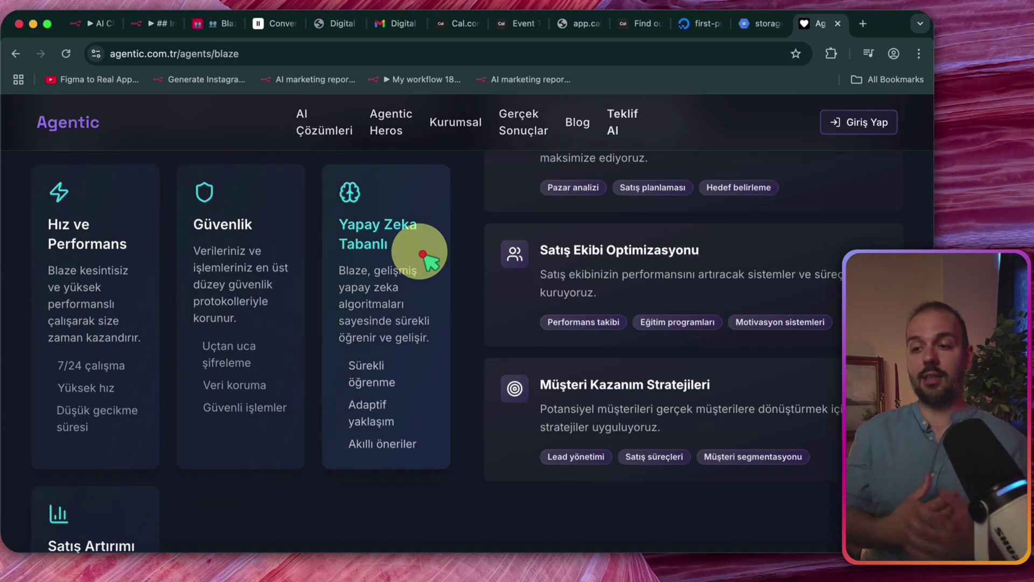
{"action": "scroll", "coordinate": [424, 251], "scroll_direction": "up", "scroll_amount": 10}
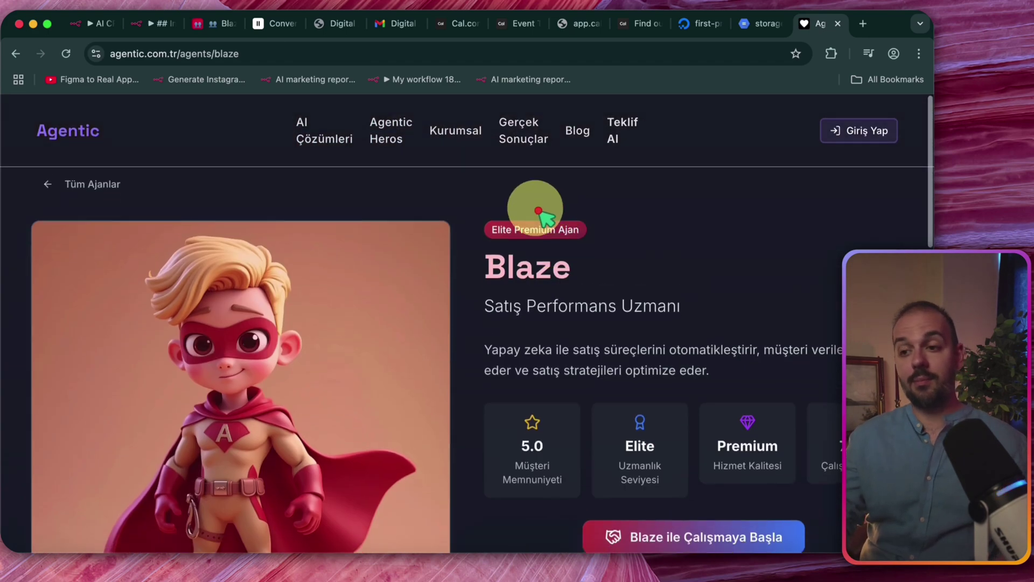
Browse the agent cards on the Agentic Heros page, from Webbie, Nova and Spark through Blaze, Aurora and Quantum.
{"action": "left_click", "coordinate": [625, 129]}
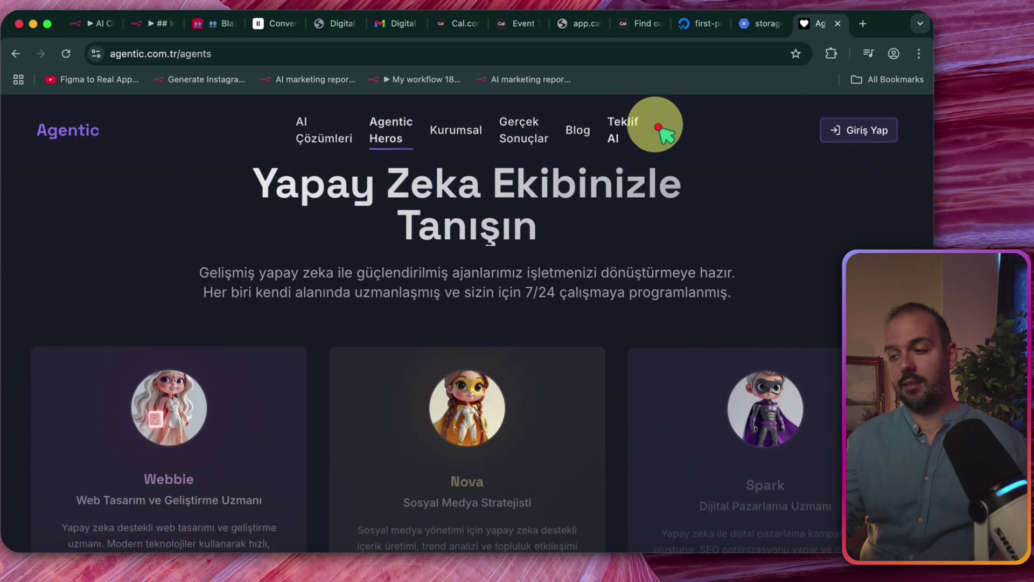
{"action": "scroll", "coordinate": [647, 144], "scroll_direction": "down", "scroll_amount": 4}
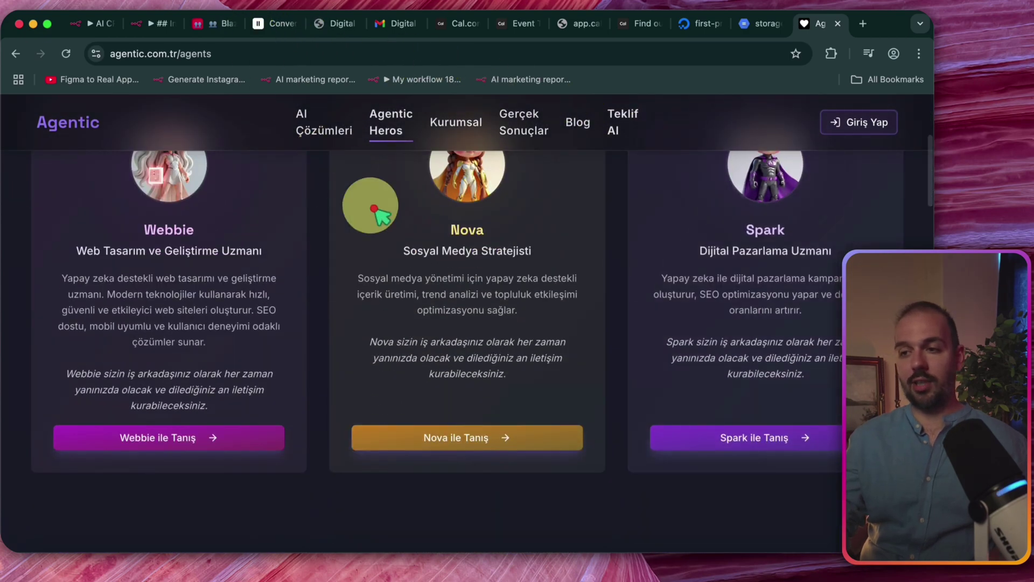
{"action": "scroll", "coordinate": [447, 307], "scroll_direction": "down", "scroll_amount": 5}
{"action": "scroll", "coordinate": [532, 428], "scroll_direction": "down", "scroll_amount": 7}
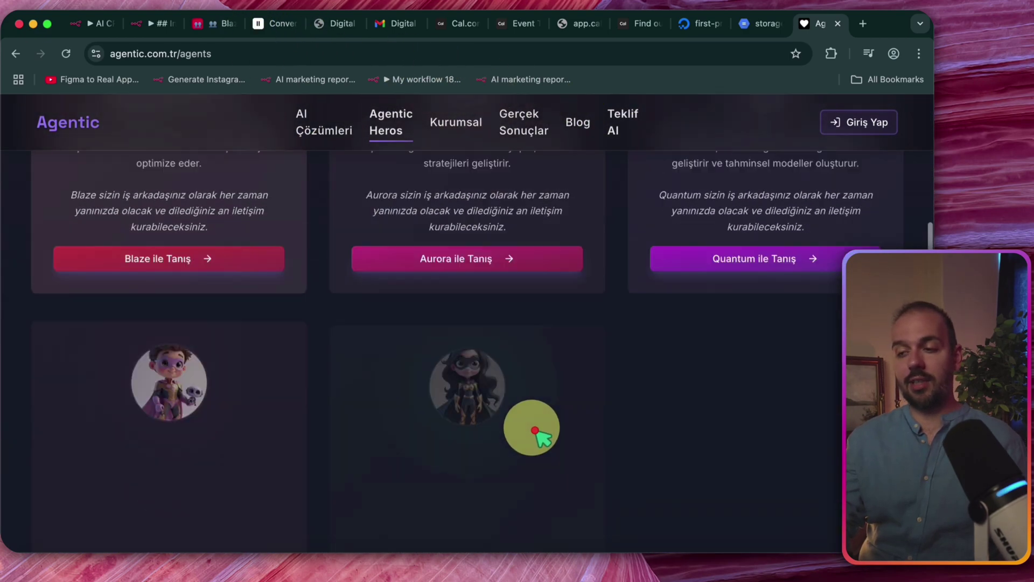
{"action": "scroll", "coordinate": [423, 346], "scroll_direction": "up", "scroll_amount": 14}
Open the Teklif AI pricing page and look through its agent selection and content.
{"action": "left_click", "coordinate": [99, 302]}
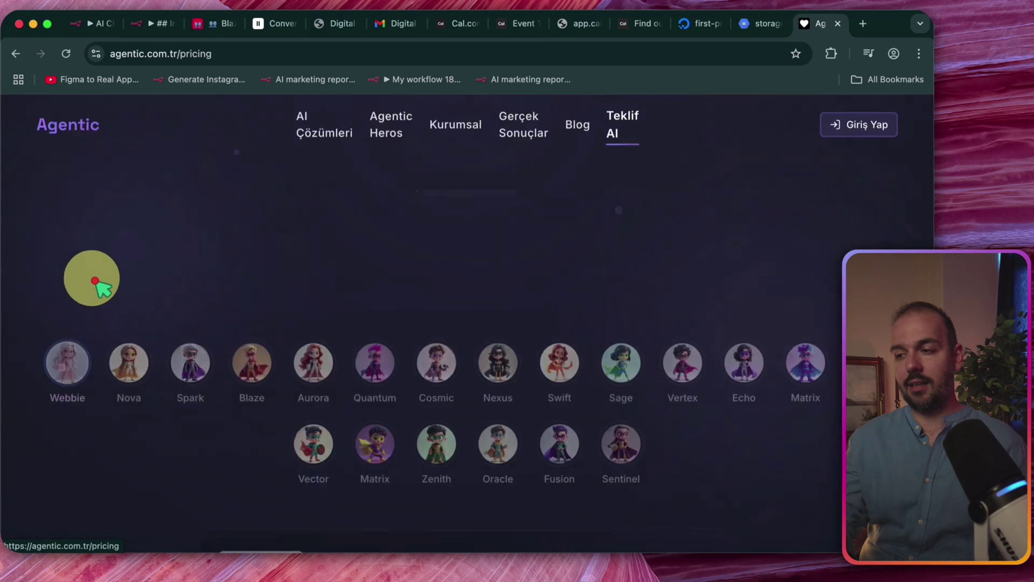
{"action": "scroll", "coordinate": [124, 215], "scroll_direction": "down", "scroll_amount": 6}
{"action": "scroll", "coordinate": [381, 224], "scroll_direction": "down", "scroll_amount": 4}
{"action": "scroll", "coordinate": [72, 161], "scroll_direction": "up", "scroll_amount": 12}
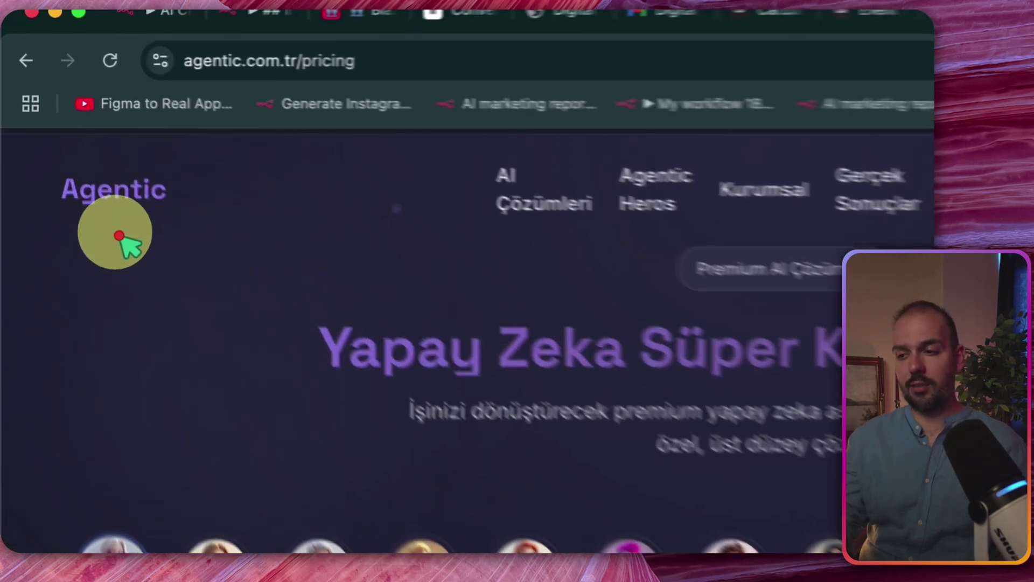
Reopen Blaze's page by way of the Agentic Heros list, review its profile, and switch back to the Airtable node in n8n.
{"action": "left_click", "coordinate": [80, 132]}
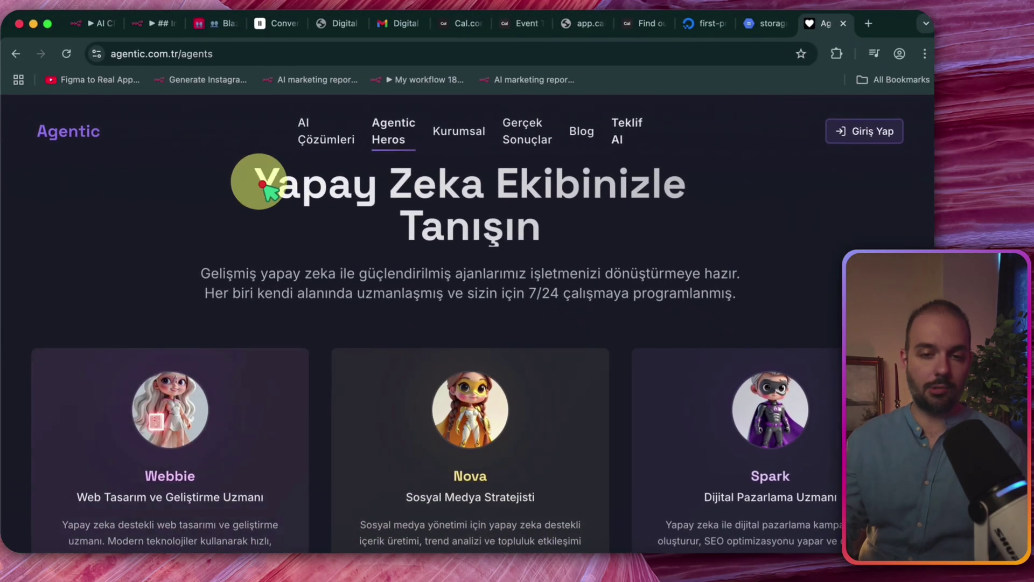
{"action": "scroll", "coordinate": [484, 356], "scroll_direction": "down", "scroll_amount": 5}
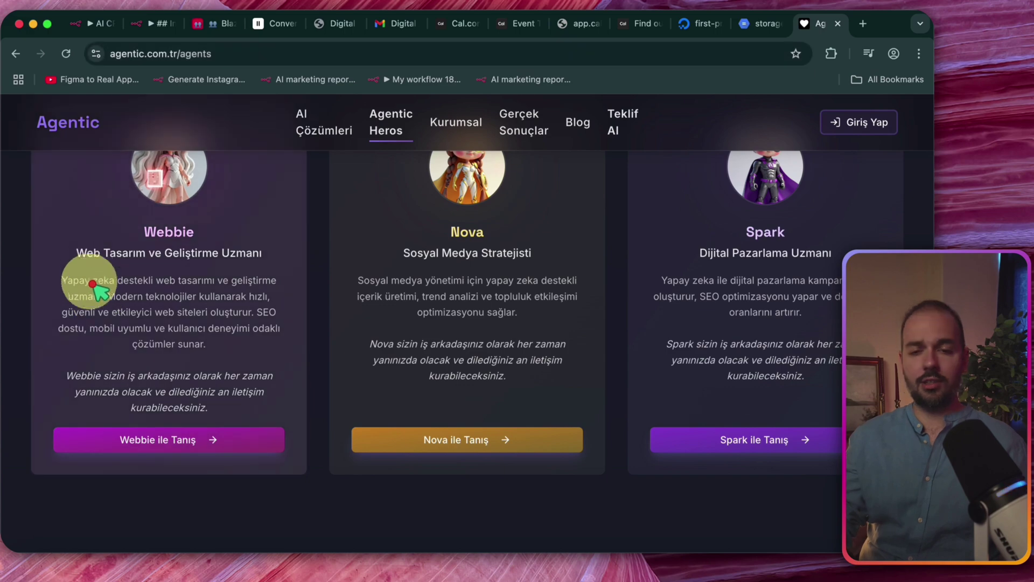
{"action": "scroll", "coordinate": [294, 395], "scroll_direction": "down", "scroll_amount": 10}
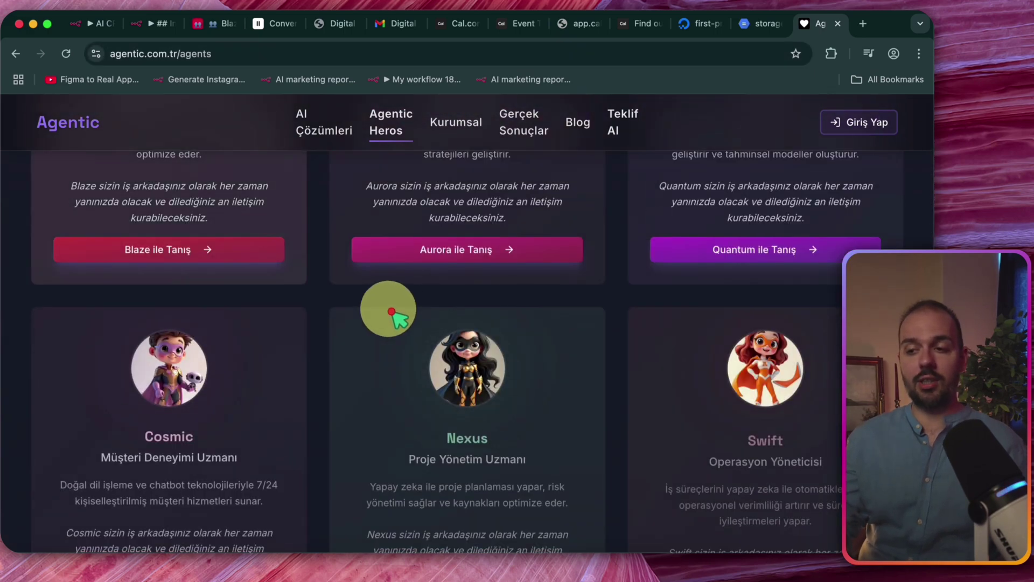
{"action": "left_click", "coordinate": [409, 321]}
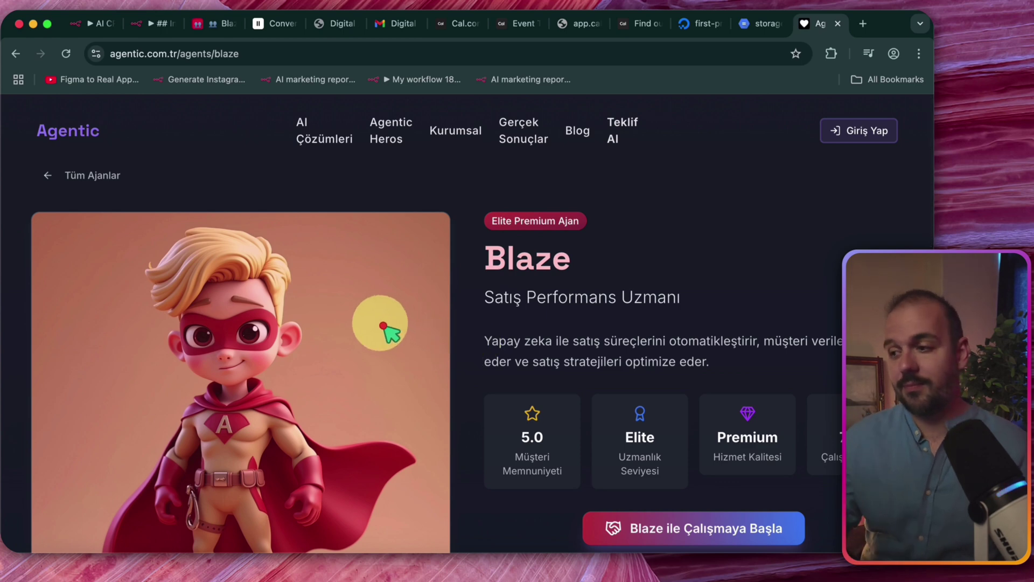
{"action": "scroll", "coordinate": [335, 349], "scroll_direction": "down", "scroll_amount": 2}
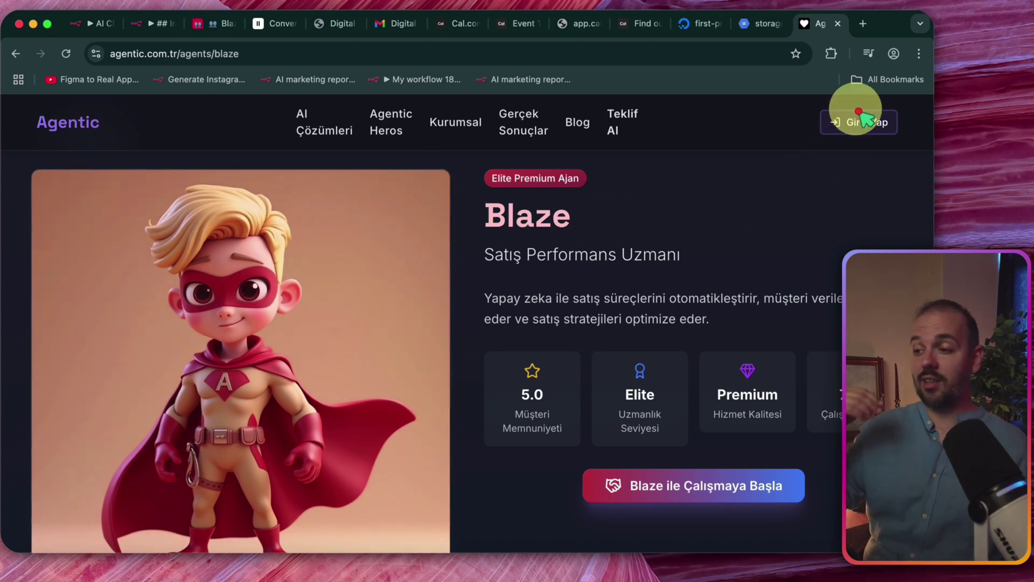
{"action": "key", "text": "super+1"}
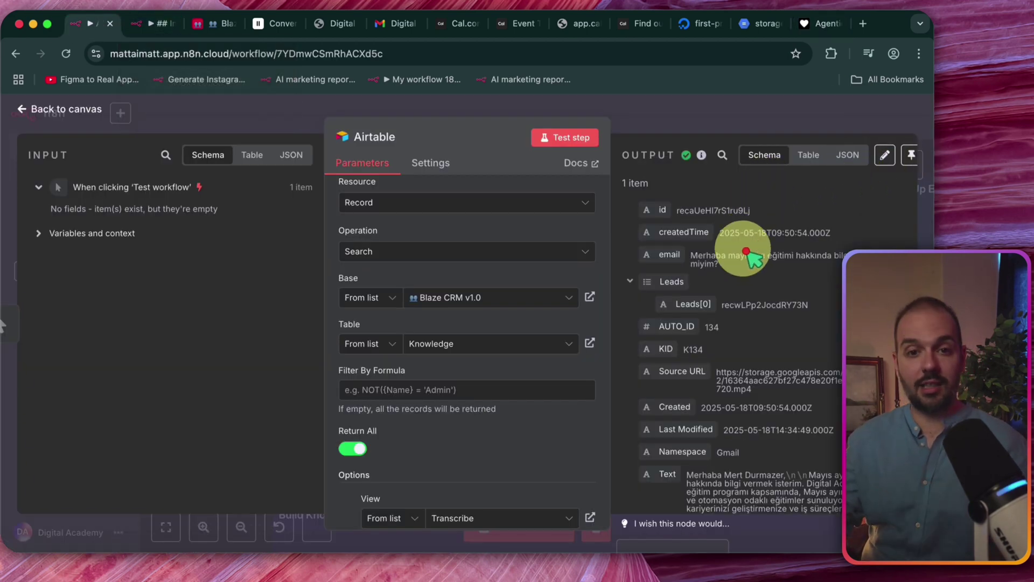
Compare the Airtable node's Knowledge table and Transcribe view settings with that view's filter conditions in Airtable, and return to n8n.
{"action": "key", "text": "Escape"}
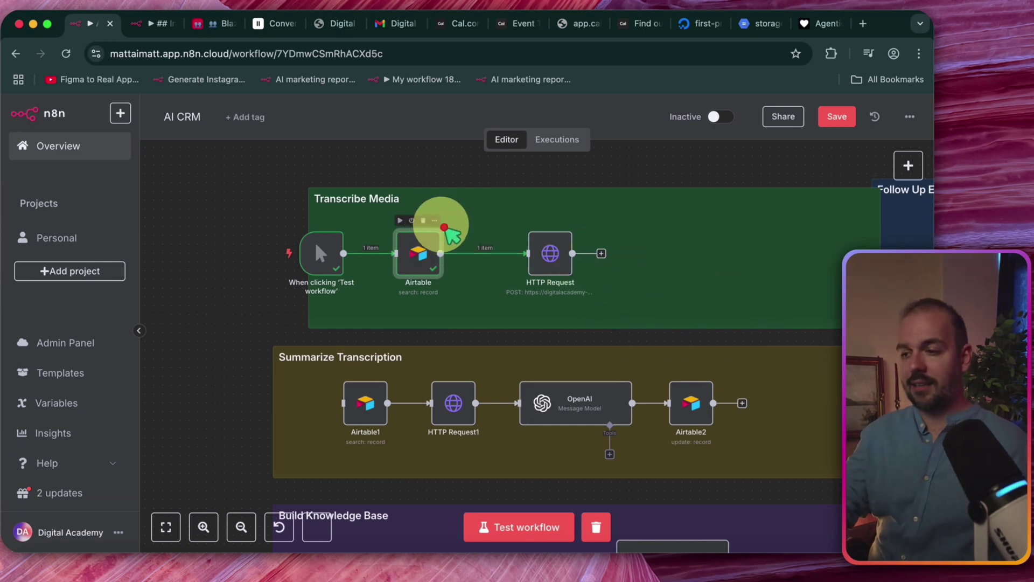
{"action": "double_click", "coordinate": [442, 229]}
{"action": "scroll", "coordinate": [392, 304], "scroll_direction": "down", "scroll_amount": 2}
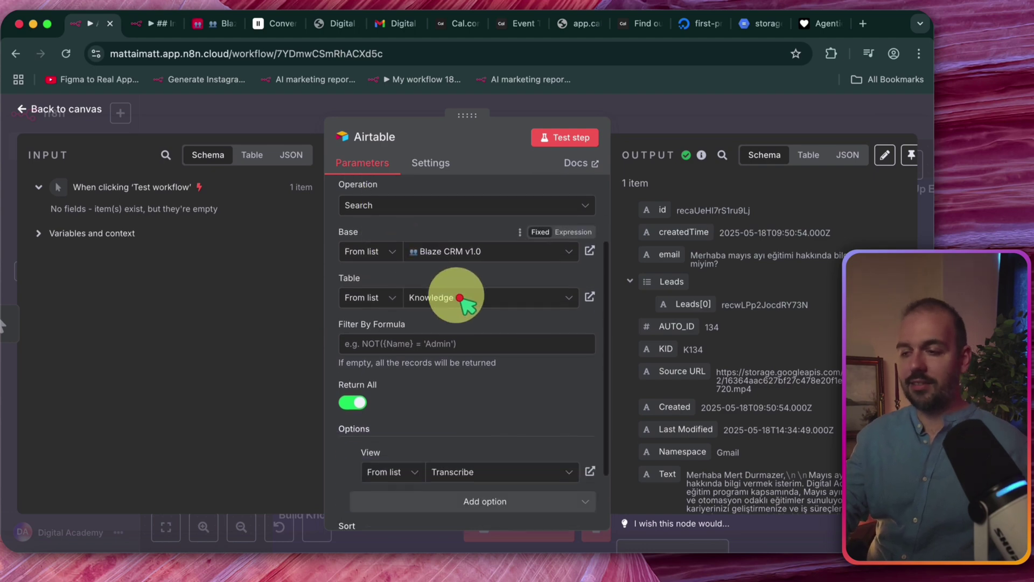
{"action": "left_click", "coordinate": [215, 23]}
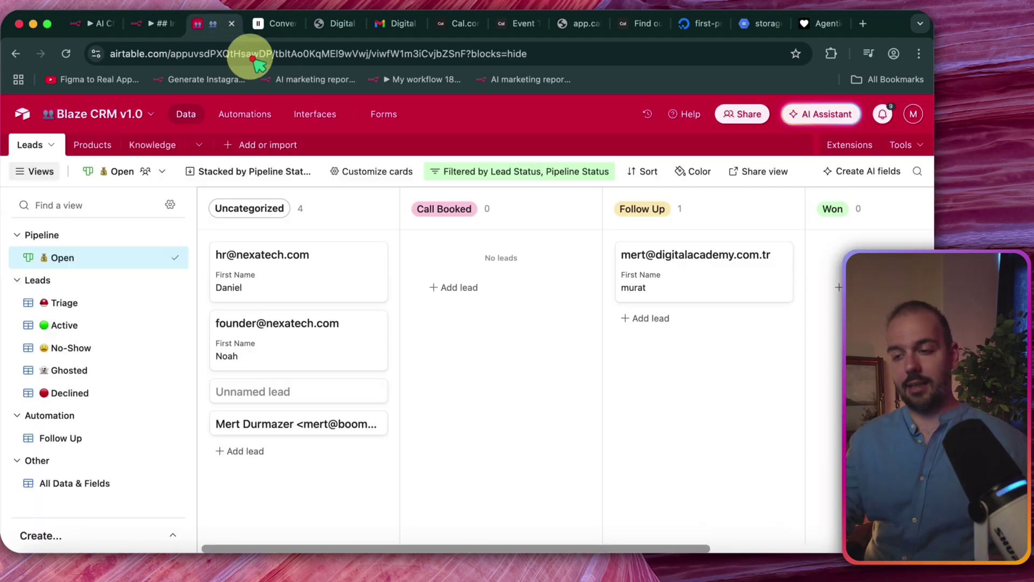
{"action": "key", "text": "super+bracketleft"}
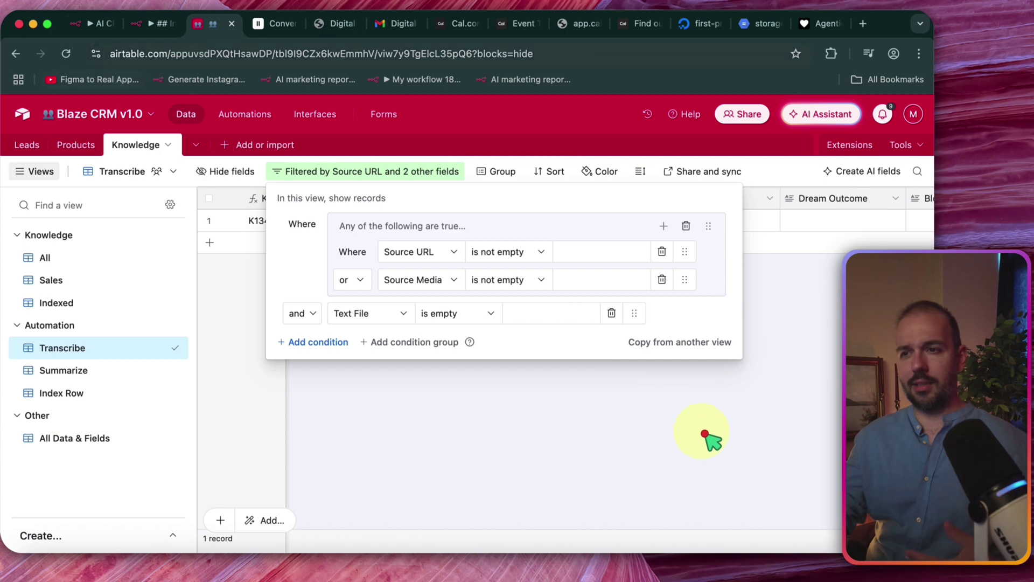
{"action": "key", "text": "super+1"}
{"action": "scroll", "coordinate": [369, 411], "scroll_direction": "down", "scroll_amount": 3}
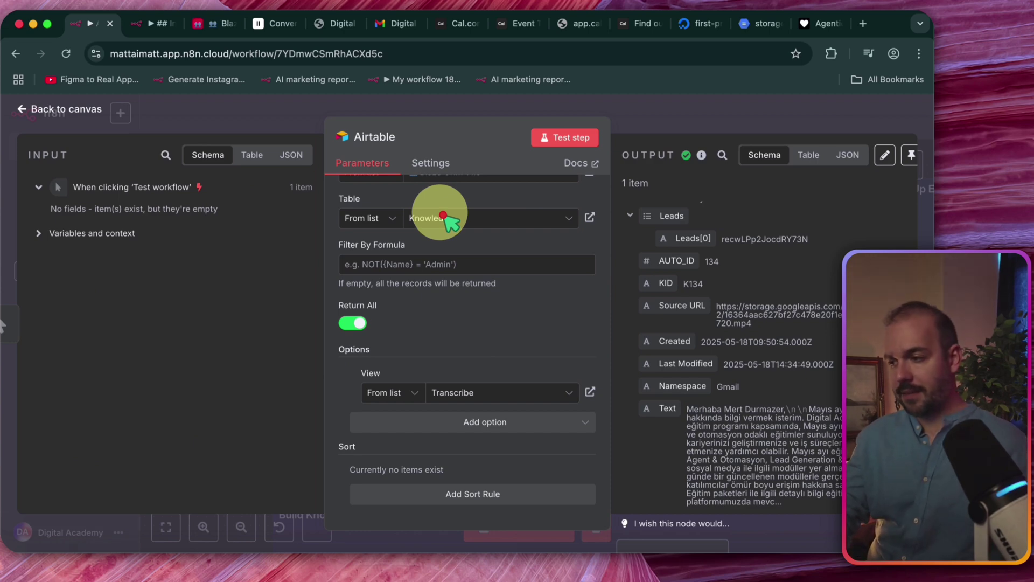
Close the Airtable node's settings and open the HTTP Request node of the Transcribe Media workflow.
{"action": "key", "text": "Escape"}
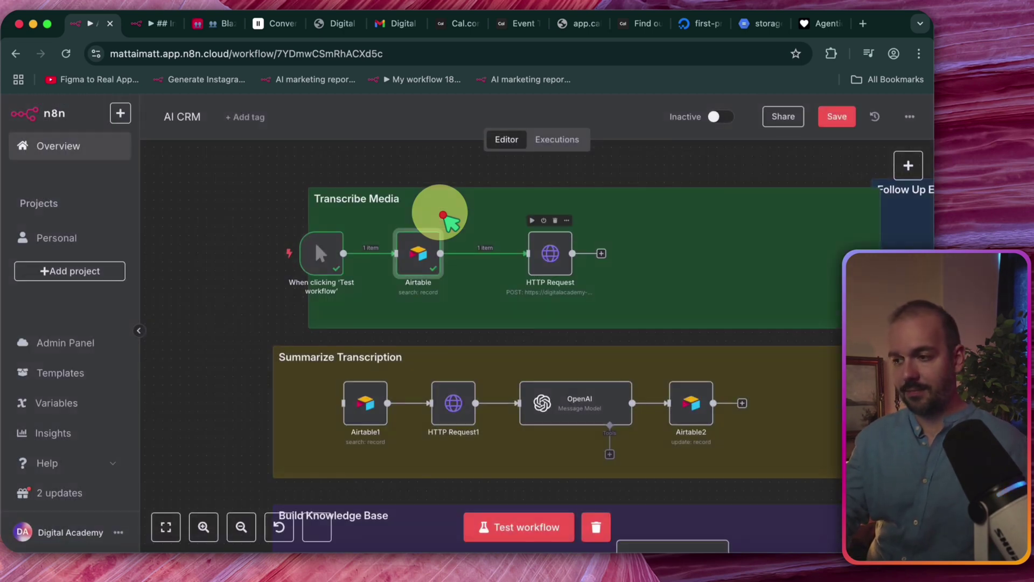
{"action": "key", "text": "Right"}
{"action": "key", "text": "Return"}
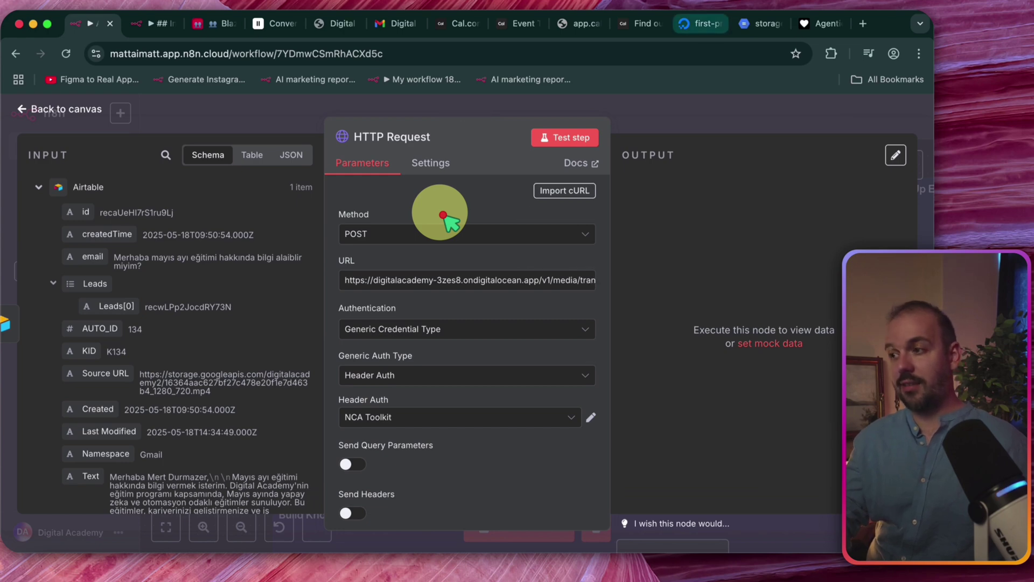
Close the stored MP4 video's page and open the digitalacademy app from first-project in DigitalOcean.
{"action": "left_click", "coordinate": [760, 24]}
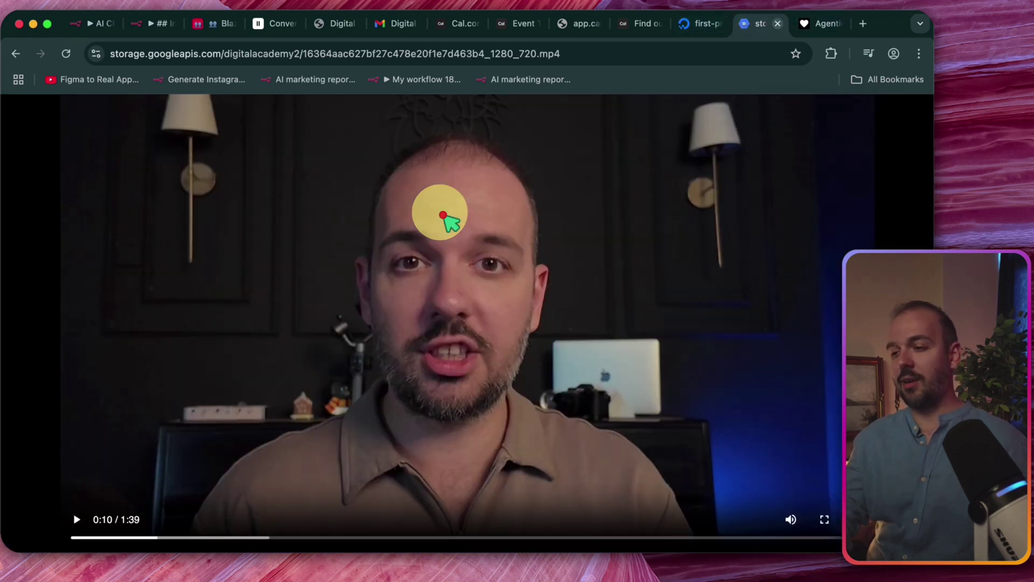
{"action": "left_click", "coordinate": [777, 24]}
{"action": "left_click", "coordinate": [700, 23]}
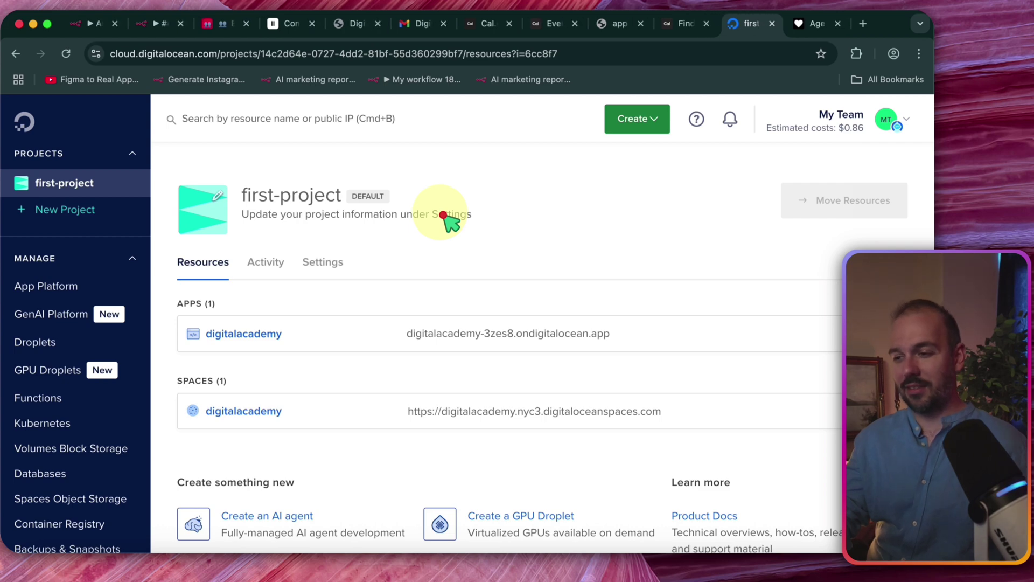
{"action": "scroll", "coordinate": [443, 215], "scroll_direction": "down", "scroll_amount": 3}
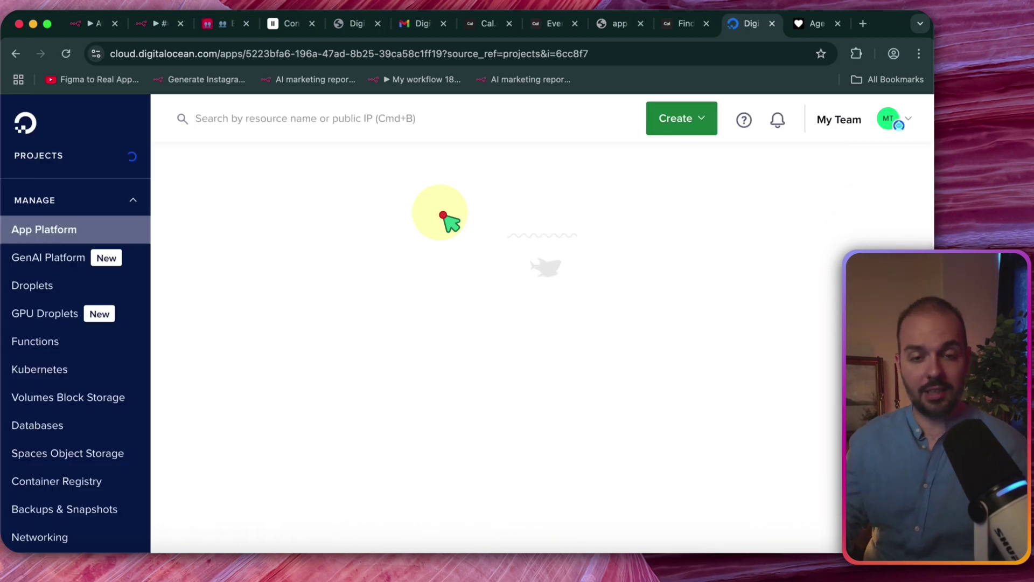
Examine the digitalacademy app's overview, including its health check, HTTP routes, estimated monthly cost and app resources.
{"action": "scroll", "coordinate": [443, 215], "scroll_direction": "down", "scroll_amount": 10}
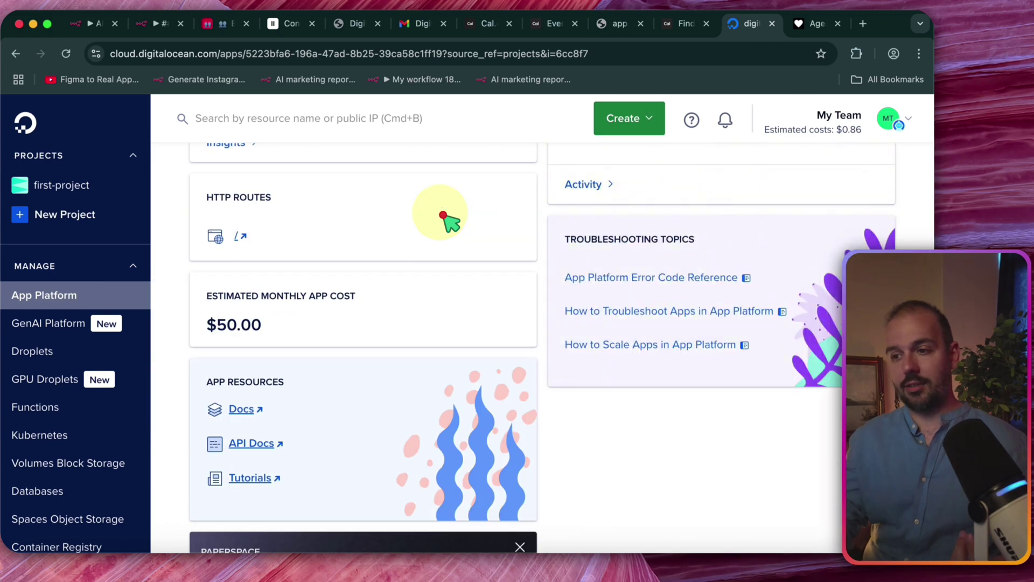
{"action": "scroll", "coordinate": [446, 224], "scroll_direction": "down", "scroll_amount": 5}
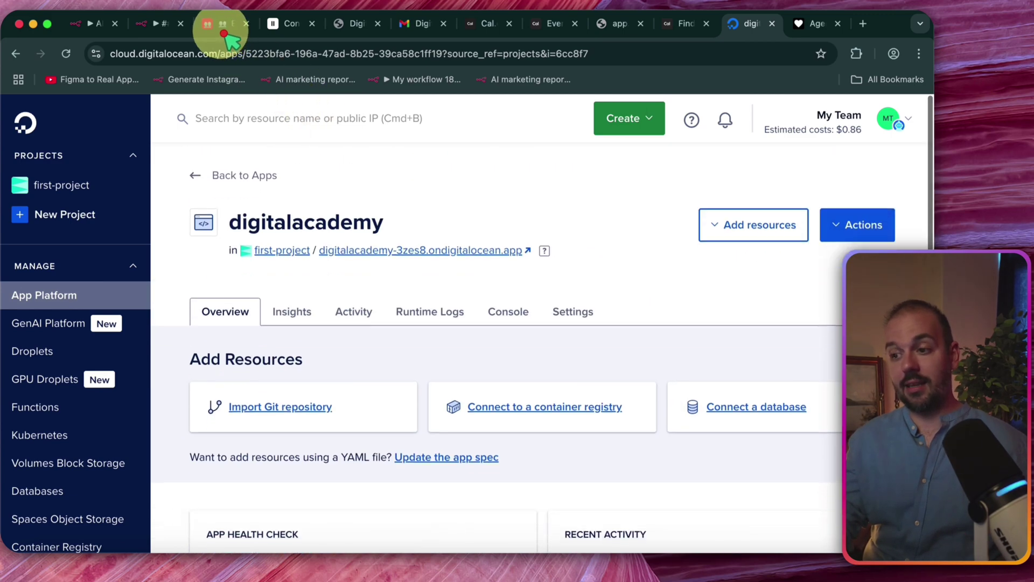
{"action": "left_click", "coordinate": [283, 291]}
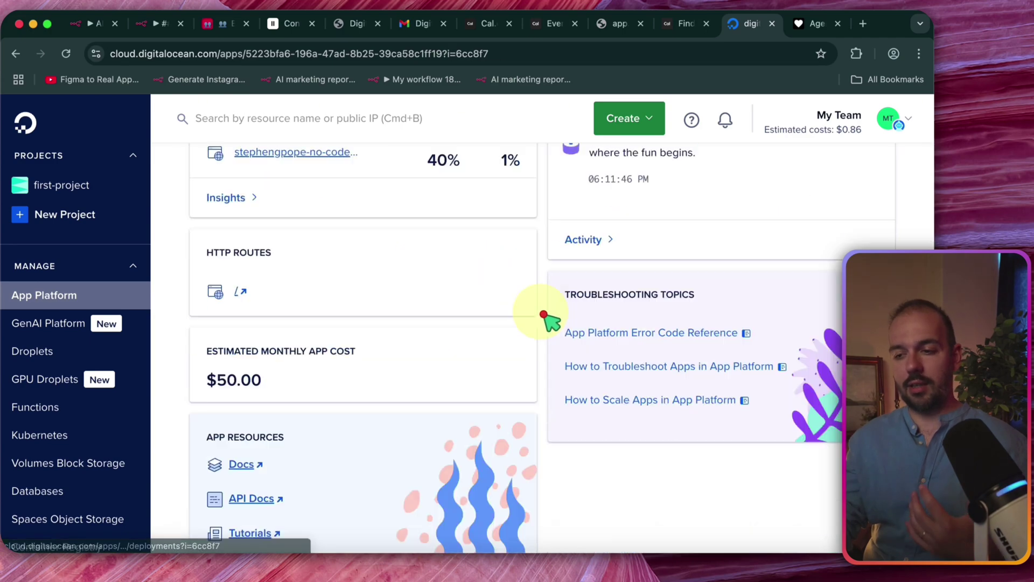
{"action": "scroll", "coordinate": [555, 328], "scroll_direction": "down", "scroll_amount": 3}
{"action": "scroll", "coordinate": [353, 320], "scroll_direction": "up", "scroll_amount": 10}
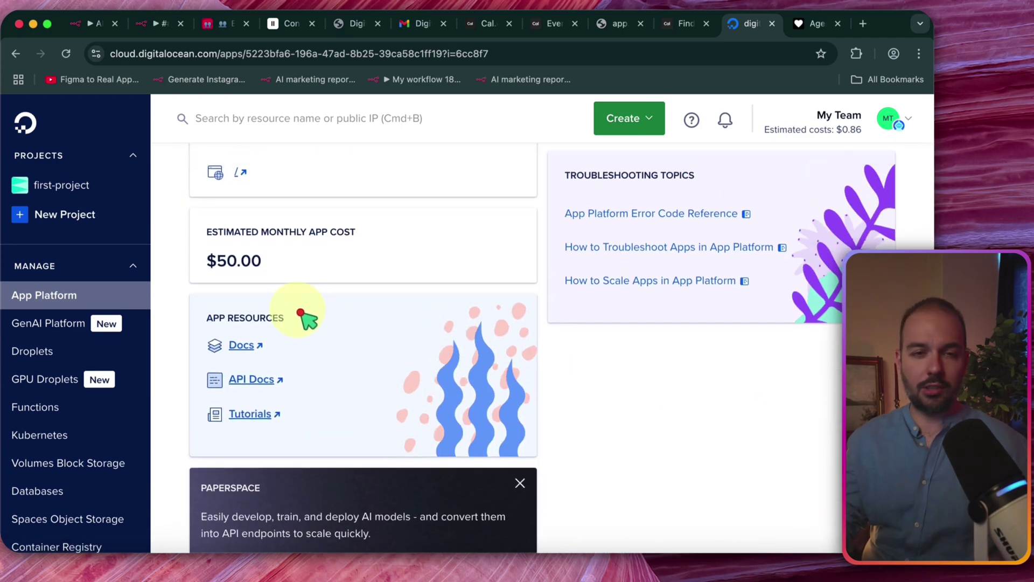
{"action": "scroll", "coordinate": [252, 332], "scroll_direction": "up", "scroll_amount": 3}
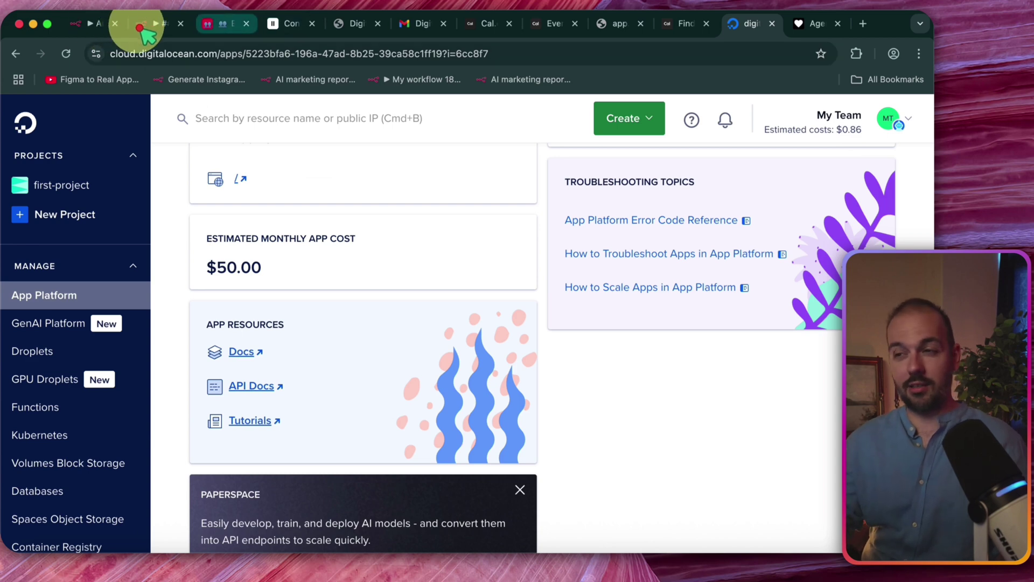
{"action": "key", "text": "super+1"}
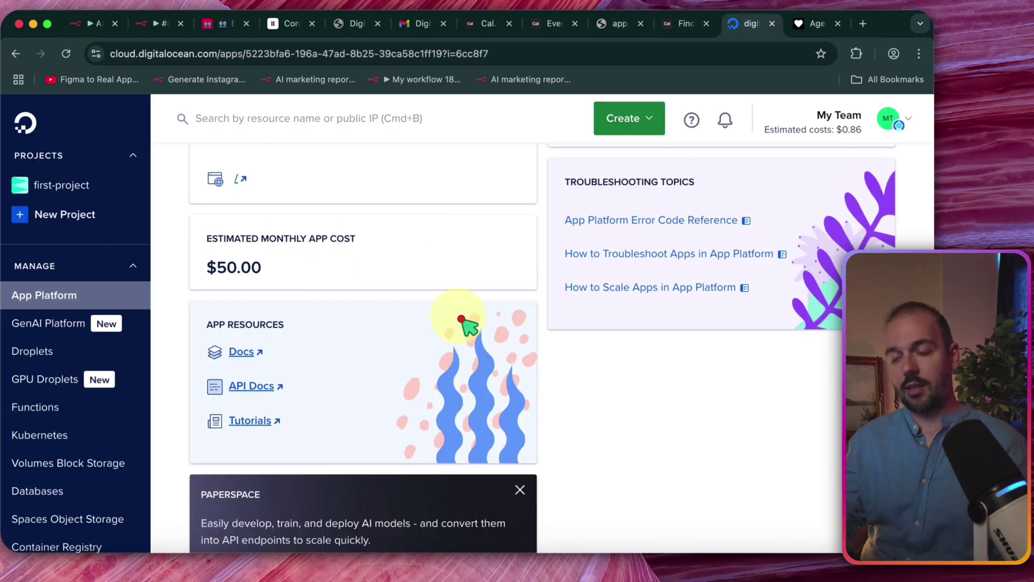
{"action": "scroll", "coordinate": [404, 387], "scroll_direction": "down", "scroll_amount": 2}
{"action": "scroll", "coordinate": [404, 393], "scroll_direction": "up", "scroll_amount": 10}
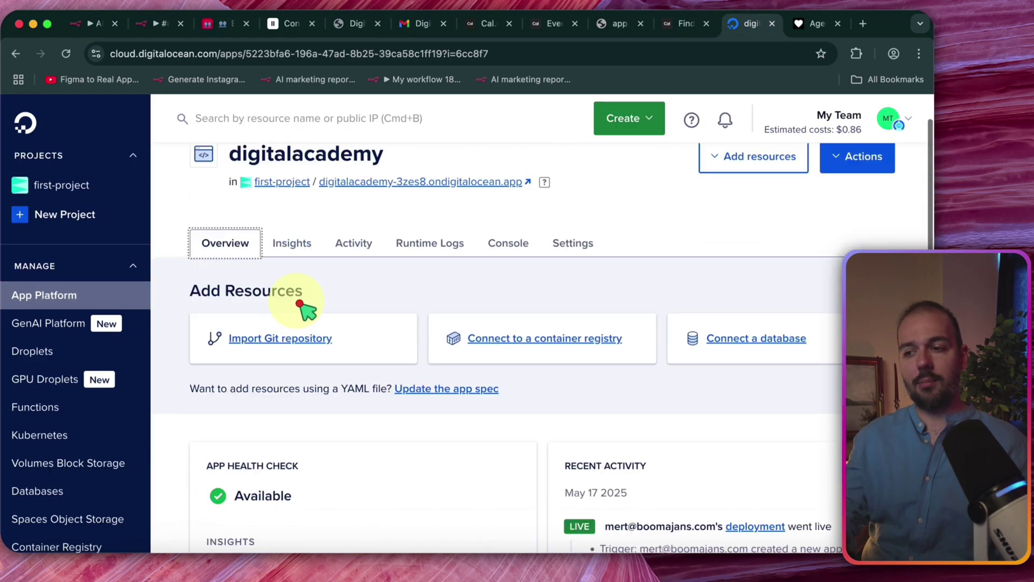
{"action": "scroll", "coordinate": [285, 277], "scroll_direction": "down", "scroll_amount": 8}
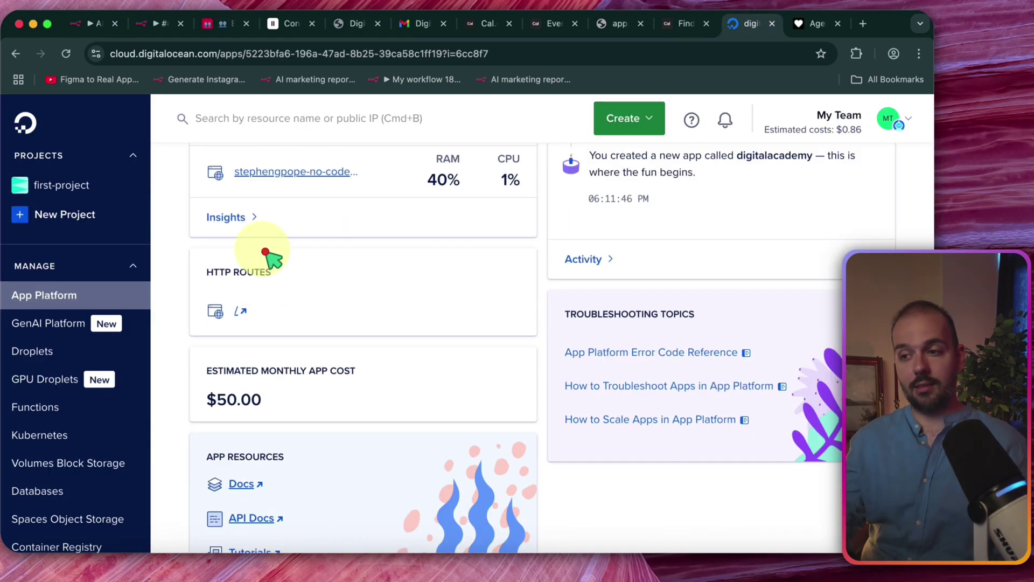
{"action": "scroll", "coordinate": [265, 252], "scroll_direction": "up", "scroll_amount": 8}
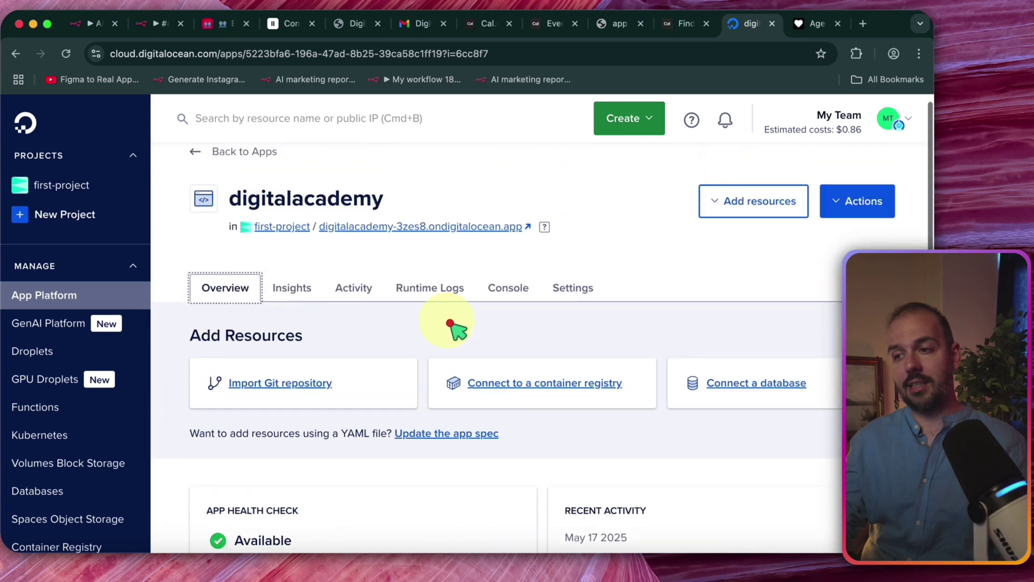
Open the digitalacademy app's public address in a separate page, close it and return to the app overview.
{"action": "key", "text": "Return"}
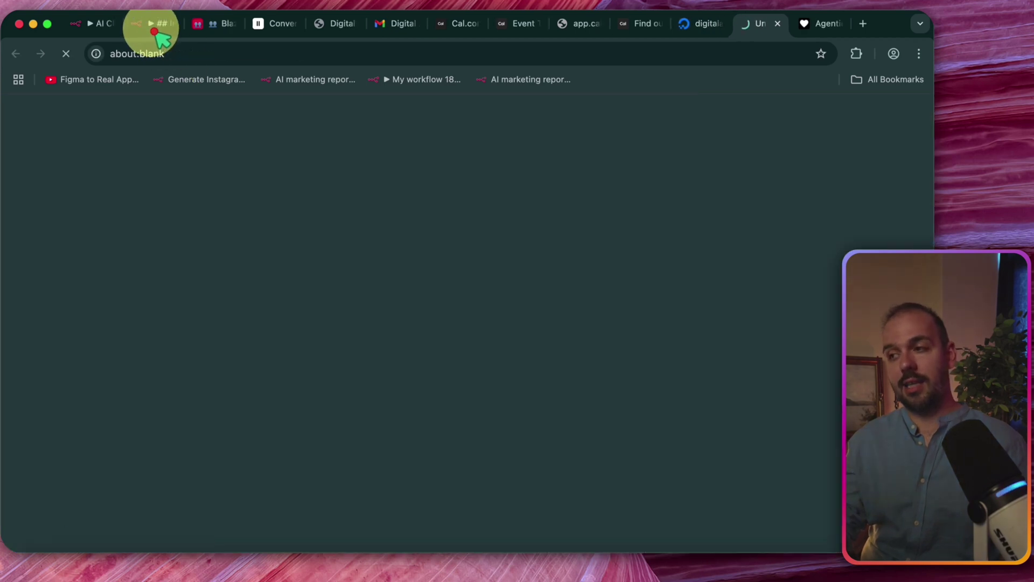
{"action": "key", "text": "super+w"}
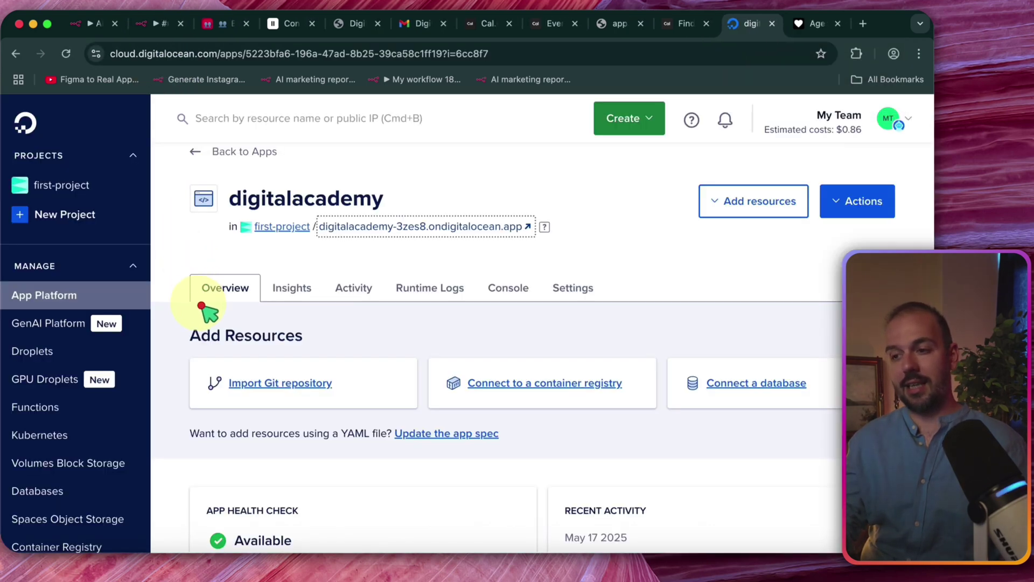
{"action": "scroll", "coordinate": [202, 310], "scroll_direction": "up", "scroll_amount": 1}
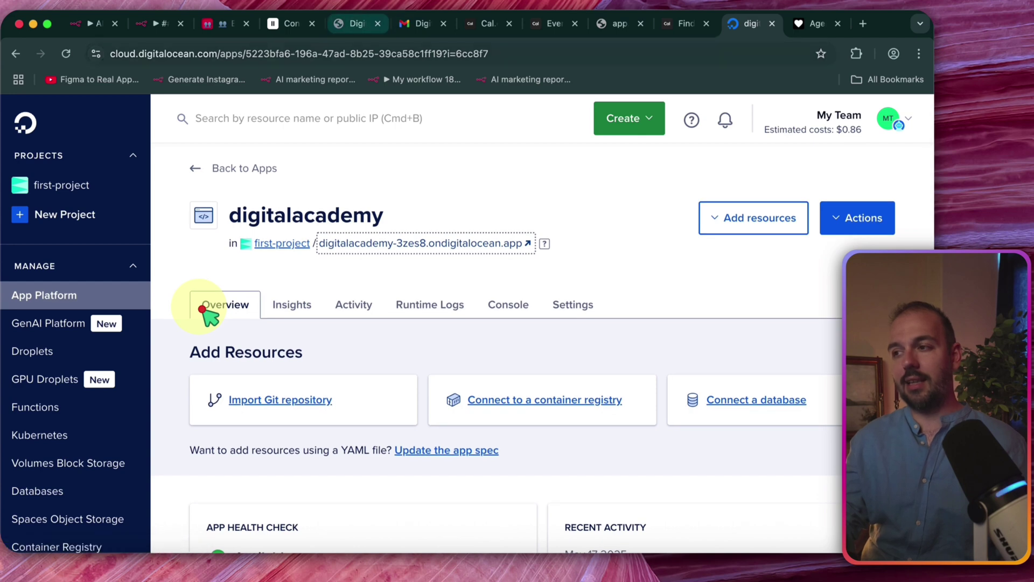
Return to the HTTP Request node in n8n and review its JSON body from media_url to webhook_url and id.
{"action": "key", "text": "super+1"}
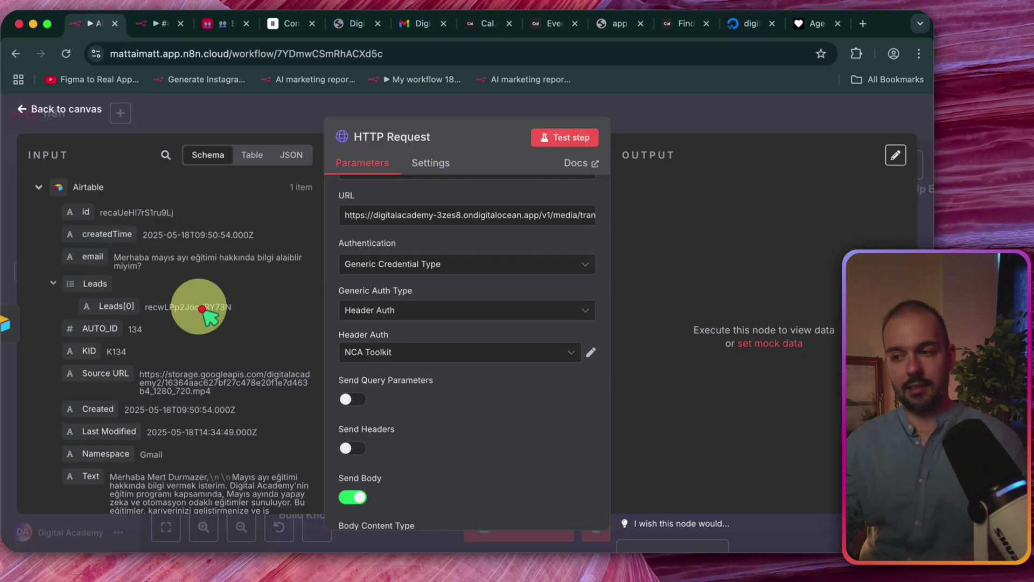
{"action": "scroll", "coordinate": [467, 350], "scroll_direction": "down", "scroll_amount": 6}
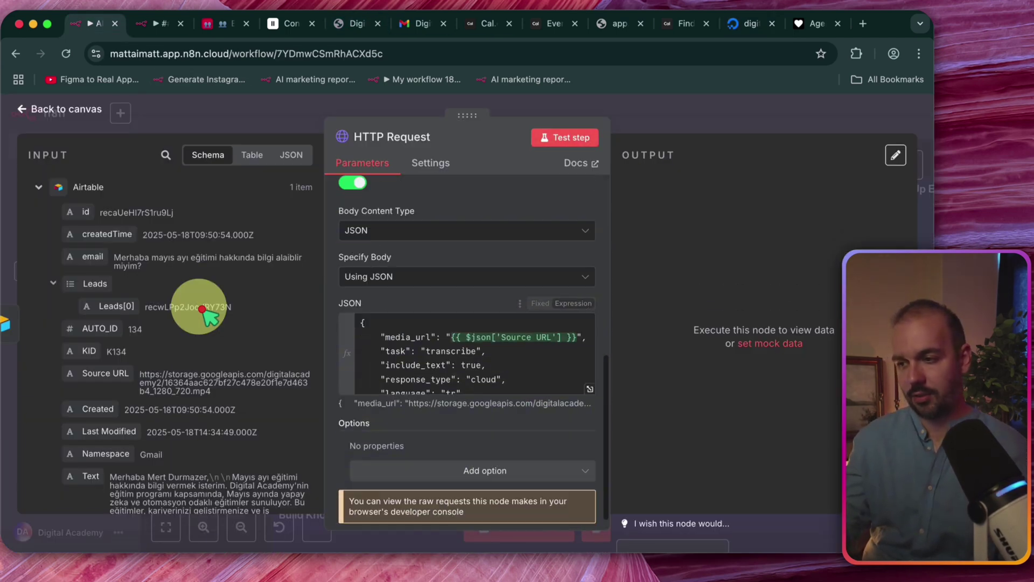
{"action": "scroll", "coordinate": [468, 350], "scroll_direction": "down", "scroll_amount": 3}
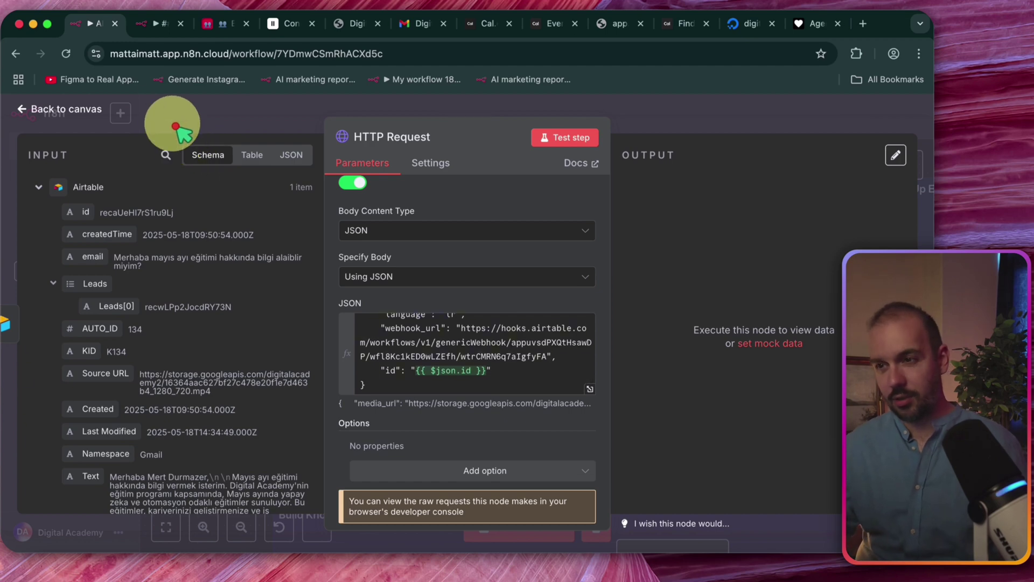
Inspect the Blaze CRM automations and their webhook trigger in Airtable, and return to the HTTP Request node in n8n.
{"action": "key", "text": "super+3"}
{"action": "key", "text": "Escape"}
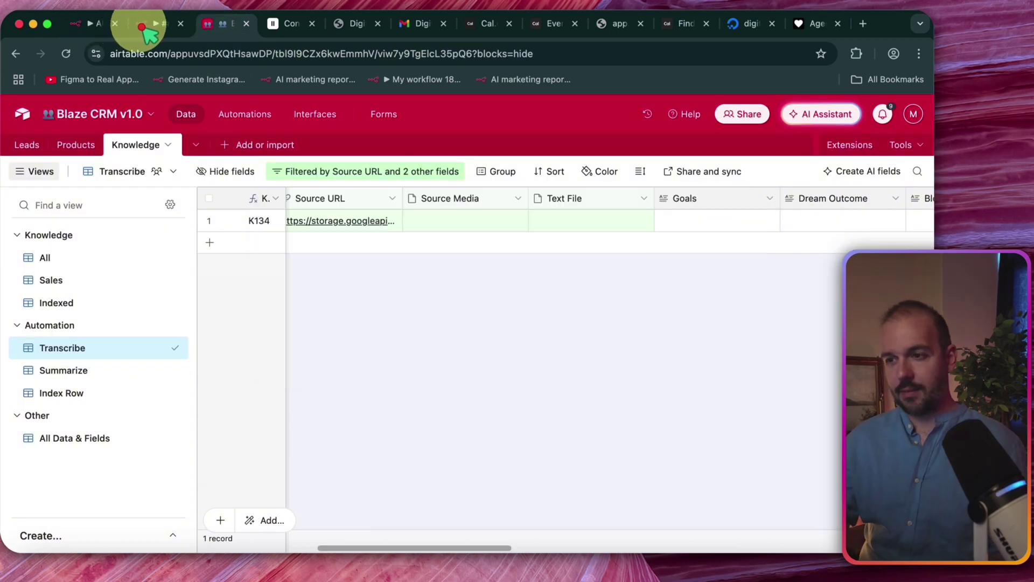
{"action": "key", "text": "super+bracketleft"}
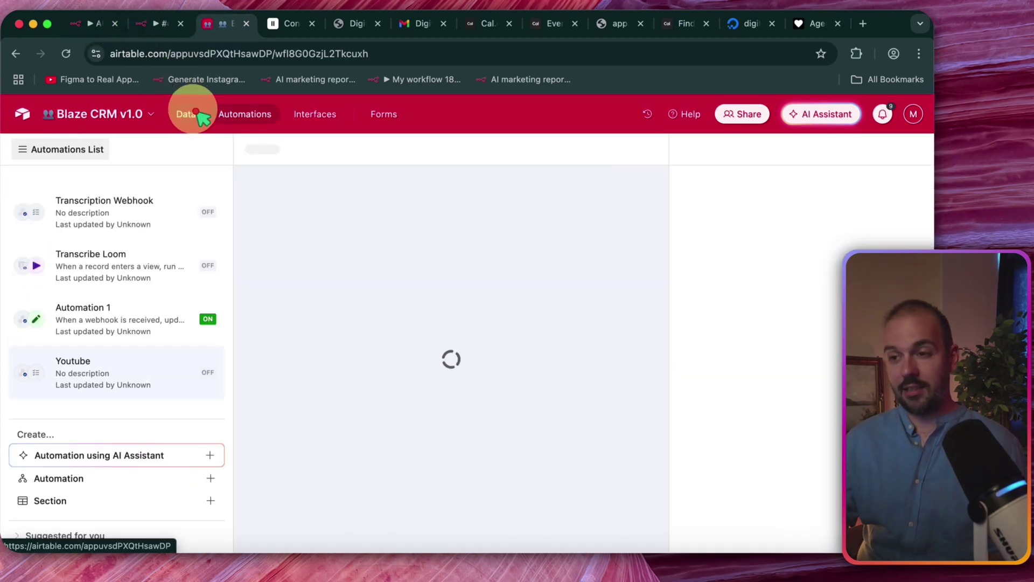
{"action": "left_click", "coordinate": [190, 113]}
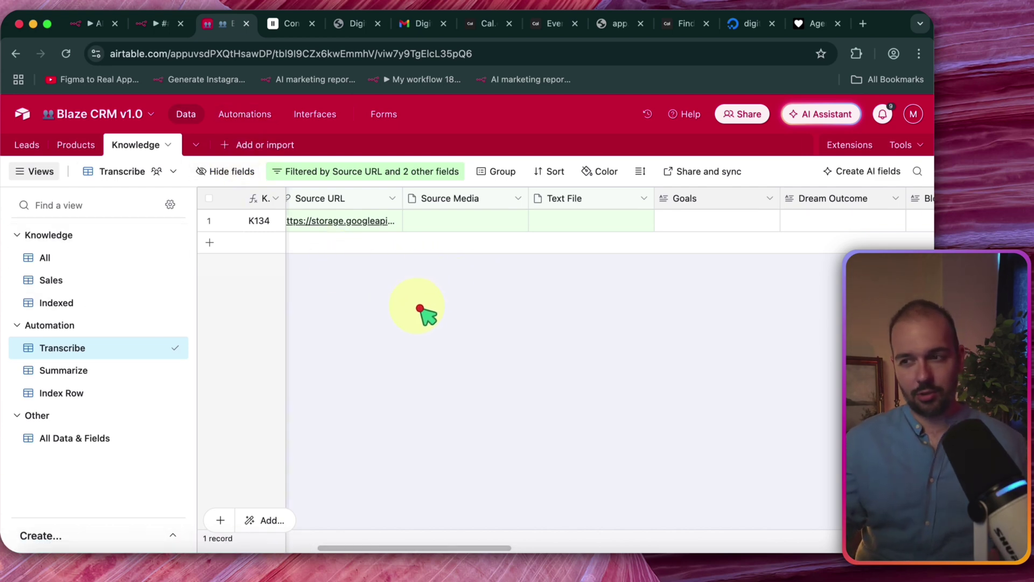
{"action": "key", "text": "super+bracketleft"}
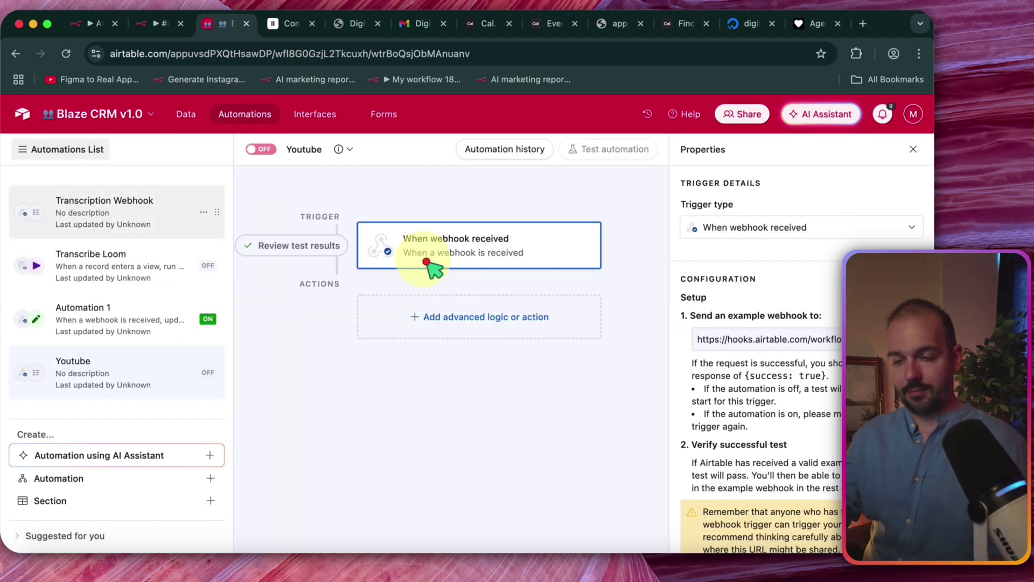
{"action": "key", "text": "super+bracketleft"}
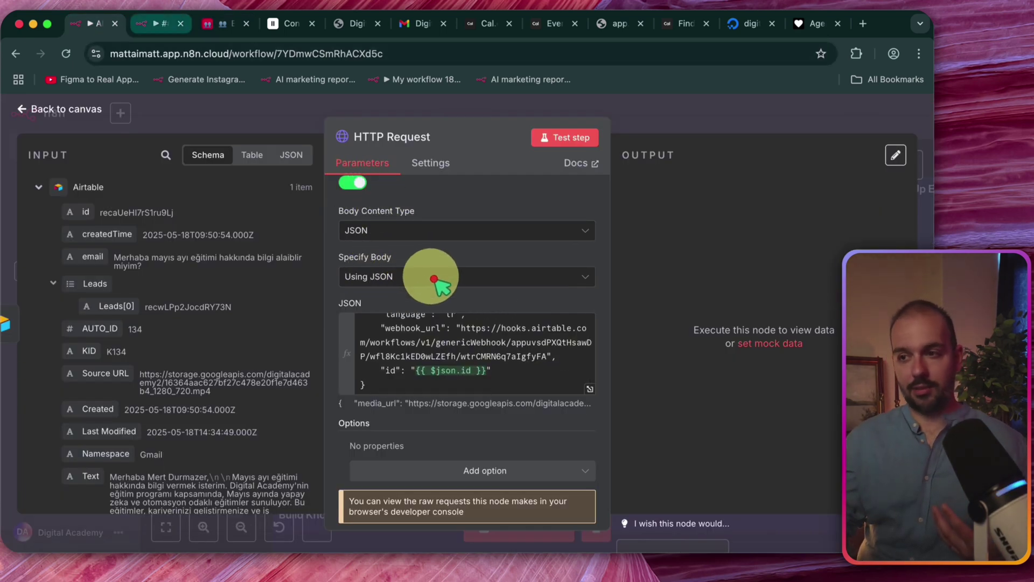
Switch to Airtable and check the Source URL, Source Media and Text File fields in the Knowledge table's Transcribe view.
{"action": "left_click", "coordinate": [222, 23]}
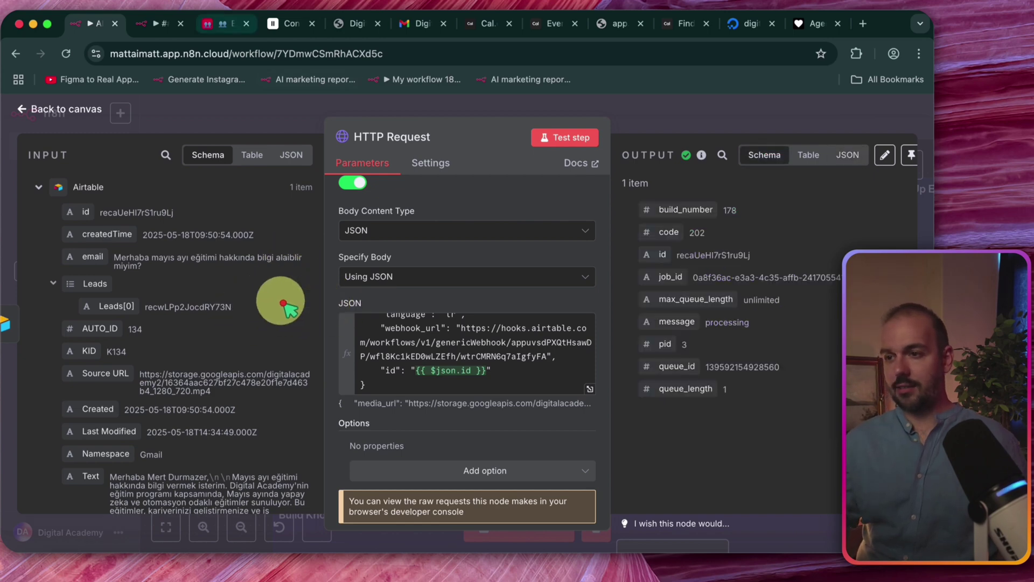
{"action": "key", "text": "super+3"}
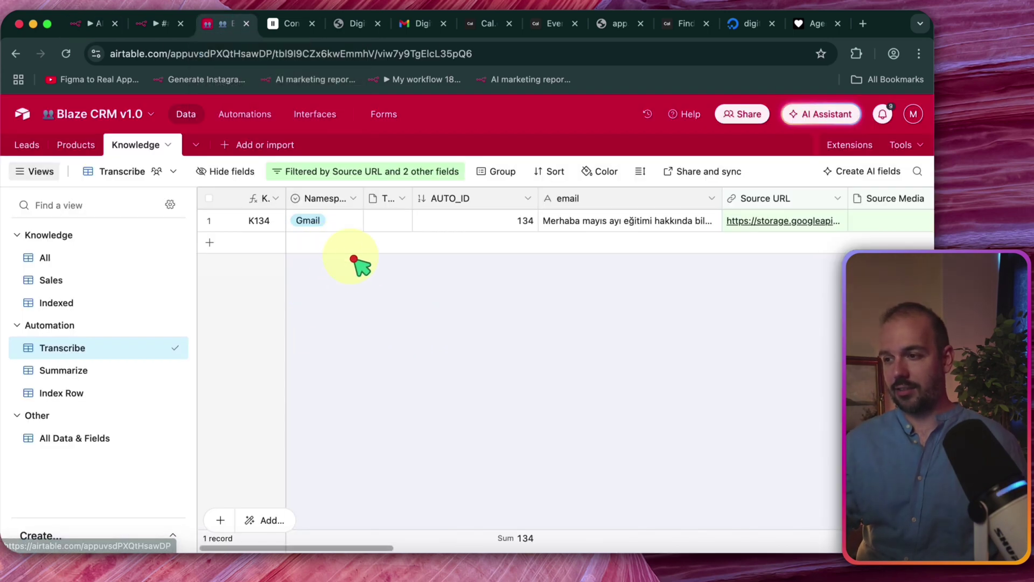
{"action": "scroll", "coordinate": [377, 270], "scroll_direction": "right", "scroll_amount": 10}
{"action": "scroll", "coordinate": [323, 231], "scroll_direction": "left", "scroll_amount": 5}
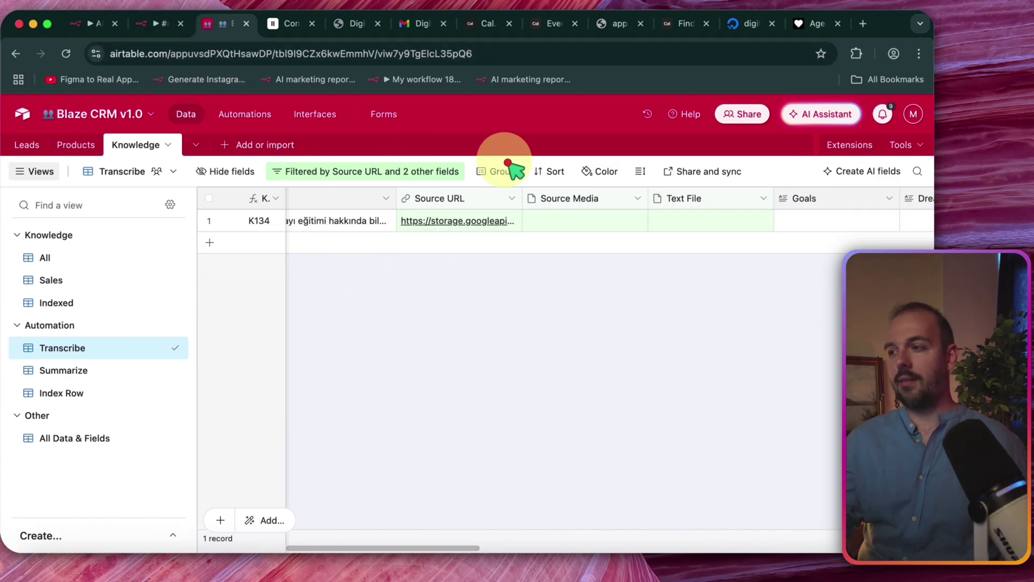
Switch to DigitalOcean and view the digitalacademy app's runtime logs for the transcription job.
{"action": "key", "text": "ctrl+Tab"}
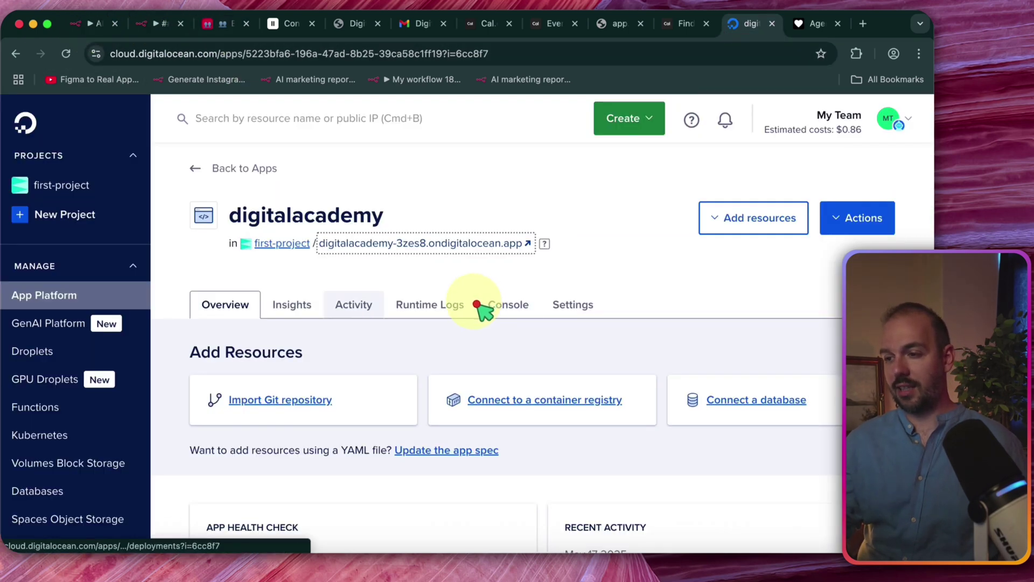
{"action": "left_click", "coordinate": [477, 305]}
{"action": "scroll", "coordinate": [477, 305], "scroll_direction": "down", "scroll_amount": 2}
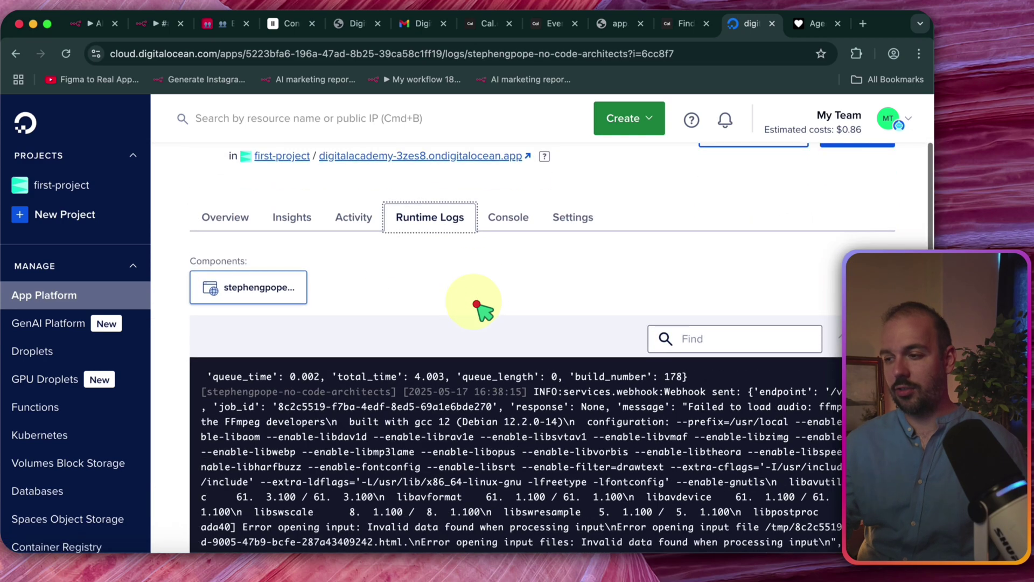
Read to the end of the DigitalOcean runtime logs, and switch to Airtable to read the text file attached to record K134.
{"action": "scroll", "coordinate": [477, 304], "scroll_direction": "down", "scroll_amount": 5}
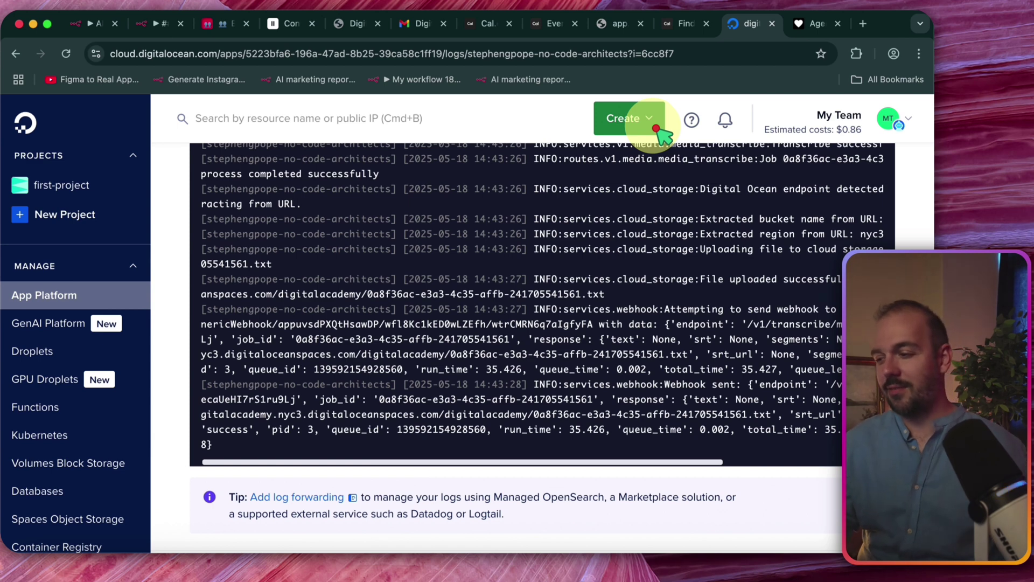
{"action": "key", "text": "super+3"}
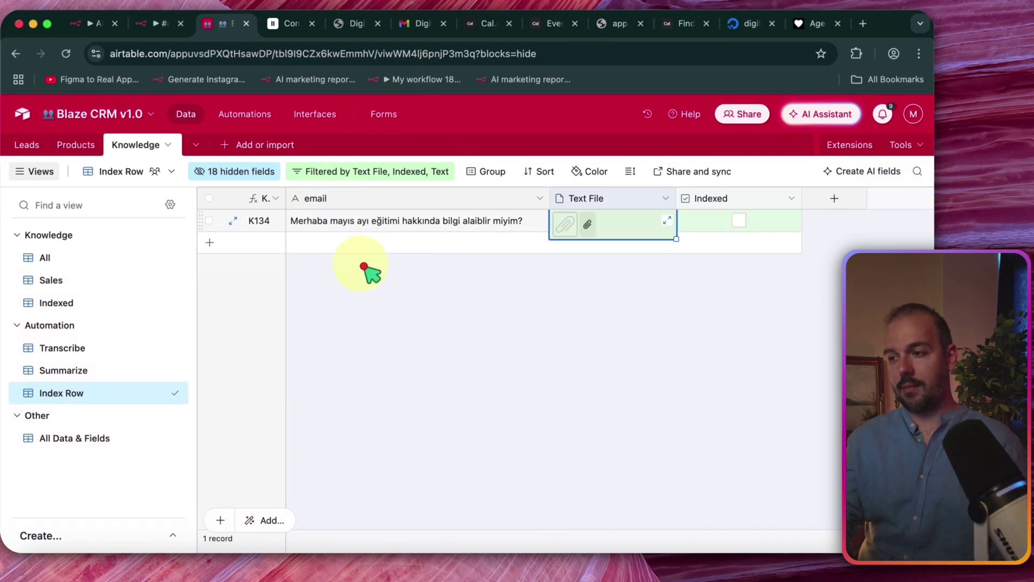
{"action": "key", "text": "space"}
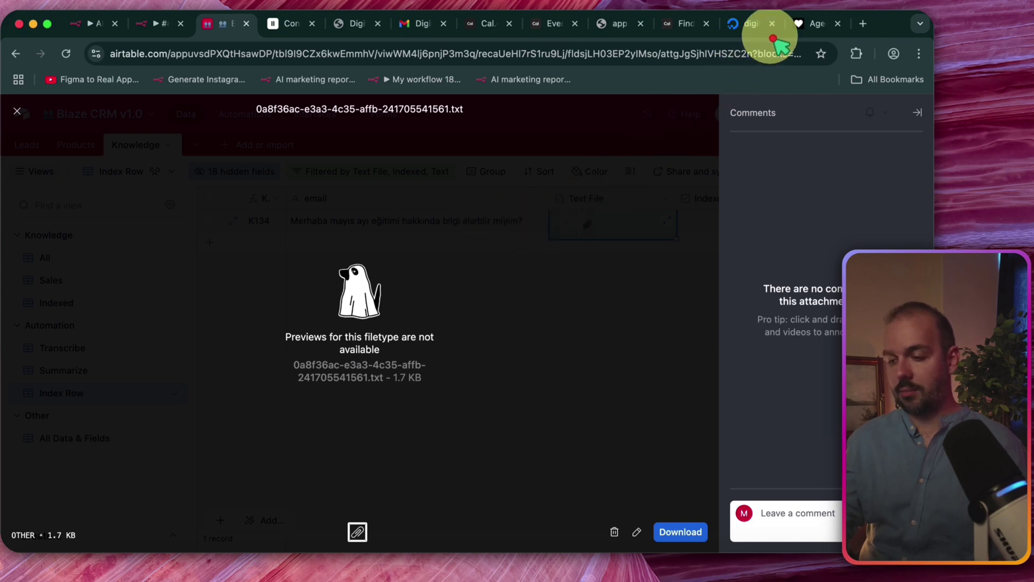
{"action": "left_click", "coordinate": [341, 203]}
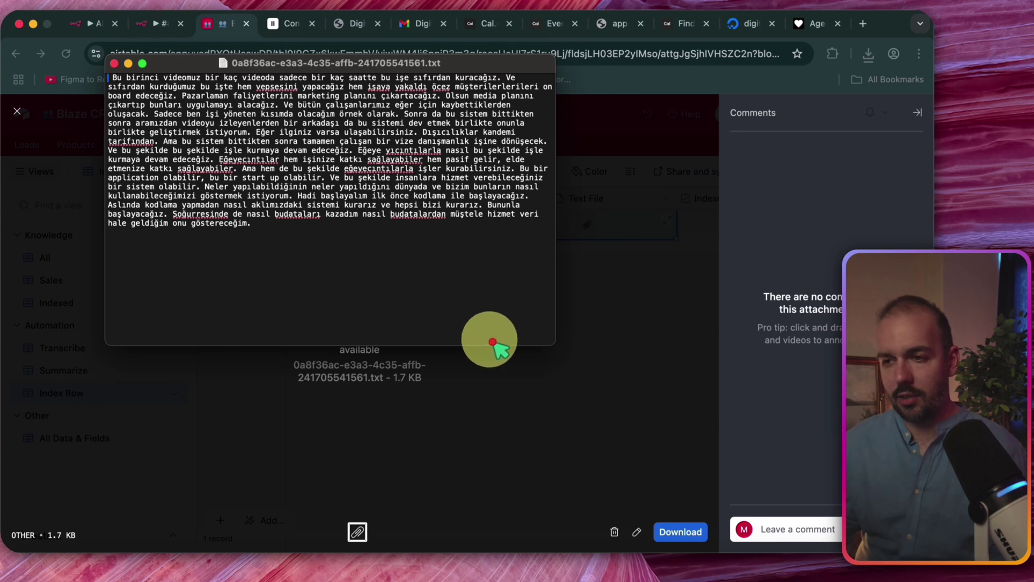
{"action": "key", "text": "super+w"}
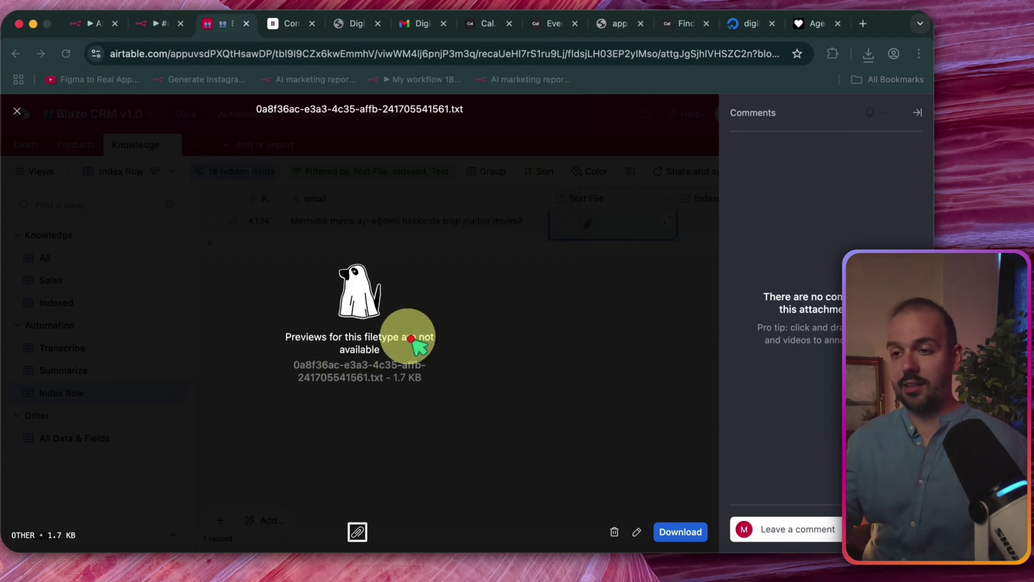
{"action": "key", "text": "Escape"}
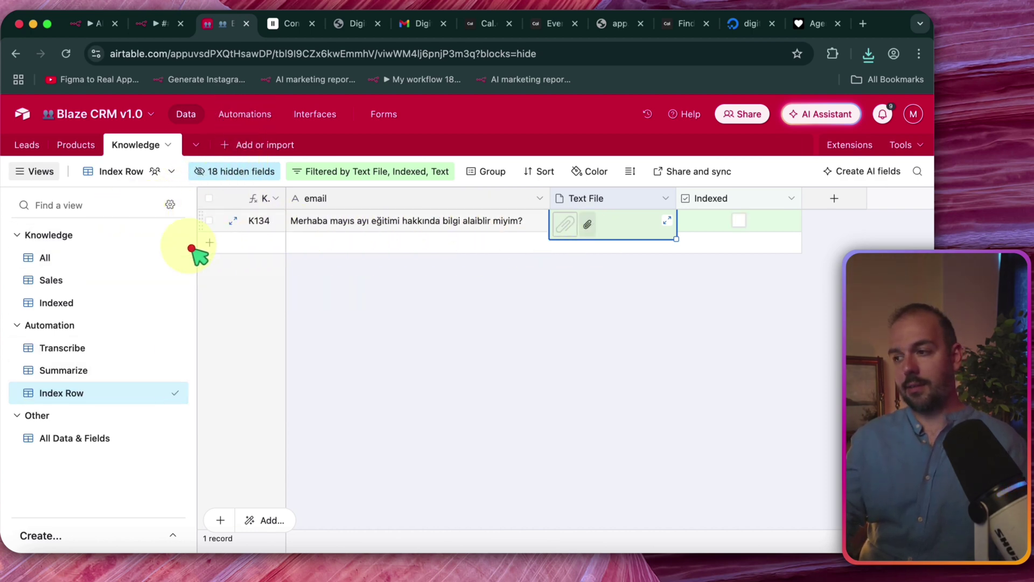
Look through the Knowledge table's All view, from the Namespace and Leads fields to Transcription URL and Error.
{"action": "left_click", "coordinate": [108, 258]}
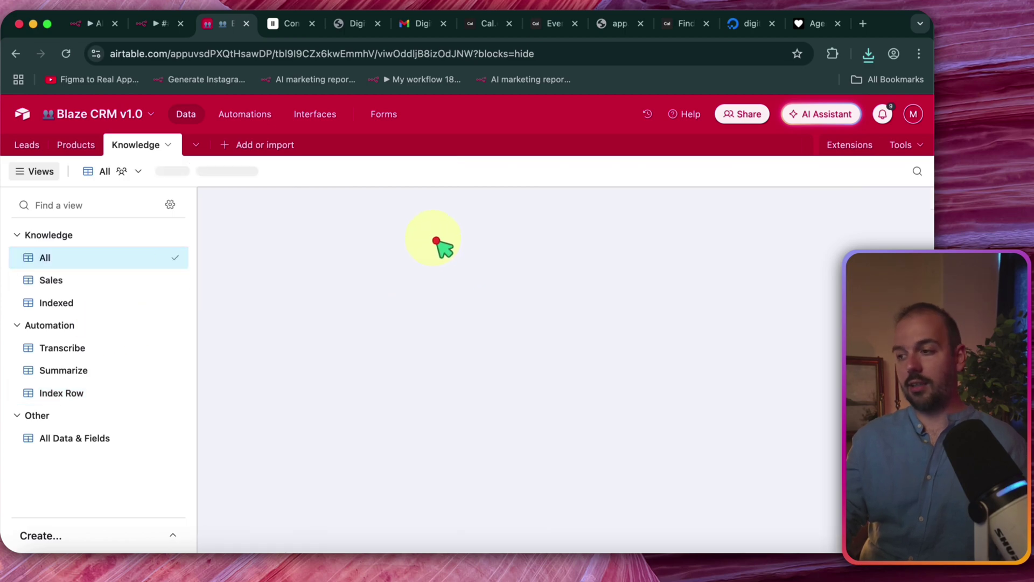
{"action": "scroll", "coordinate": [716, 342], "scroll_direction": "right", "scroll_amount": 10}
{"action": "scroll", "coordinate": [754, 464], "scroll_direction": "left", "scroll_amount": 5}
{"action": "scroll", "coordinate": [755, 463], "scroll_direction": "up", "scroll_amount": 3}
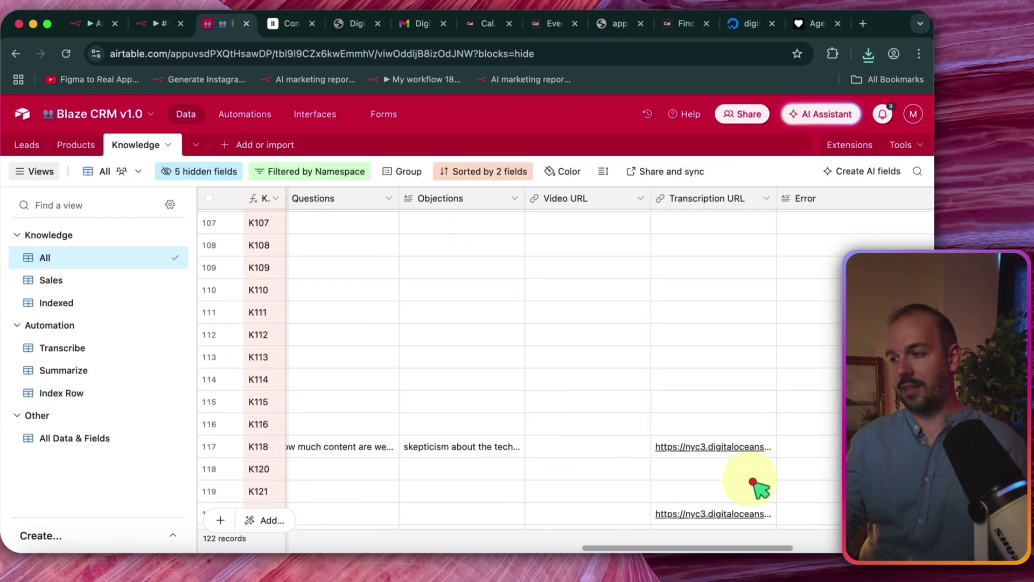
{"action": "scroll", "coordinate": [754, 482], "scroll_direction": "right", "scroll_amount": 5}
{"action": "scroll", "coordinate": [760, 526], "scroll_direction": "left", "scroll_amount": 10}
{"action": "scroll", "coordinate": [760, 527], "scroll_direction": "up", "scroll_amount": 3}
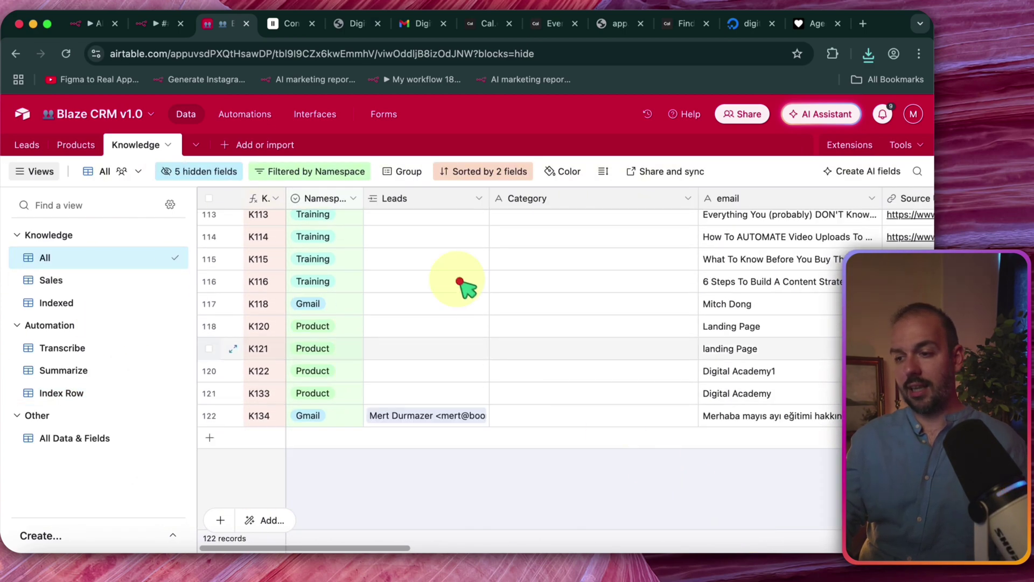
Review the records and Indexed checkboxes in the Knowledge table's Indexed view, and return to the Index Row view.
{"action": "left_click", "coordinate": [56, 303]}
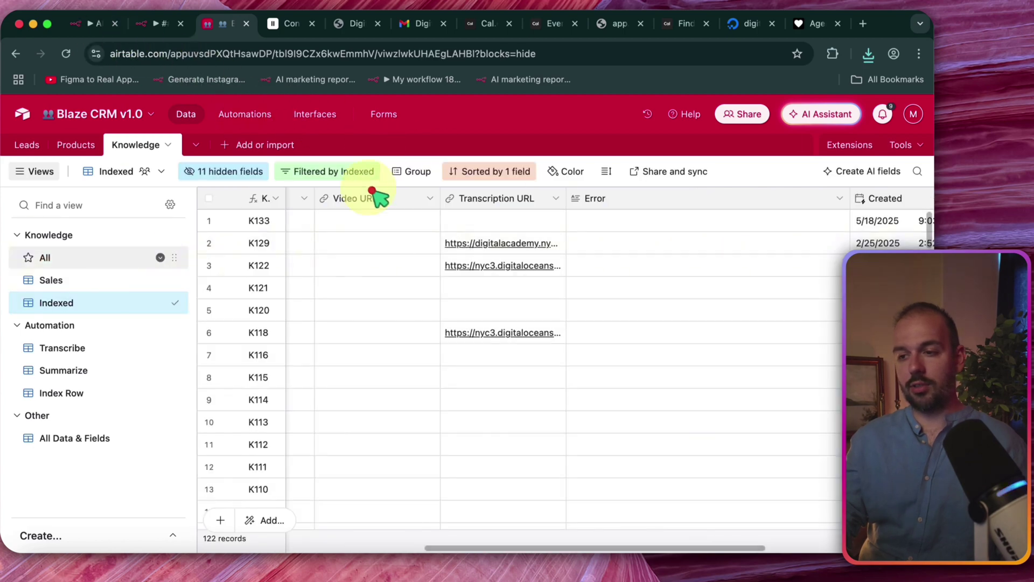
{"action": "scroll", "coordinate": [513, 346], "scroll_direction": "down", "scroll_amount": 10}
{"action": "scroll", "coordinate": [513, 349], "scroll_direction": "right", "scroll_amount": 5}
{"action": "scroll", "coordinate": [472, 343], "scroll_direction": "down", "scroll_amount": 10}
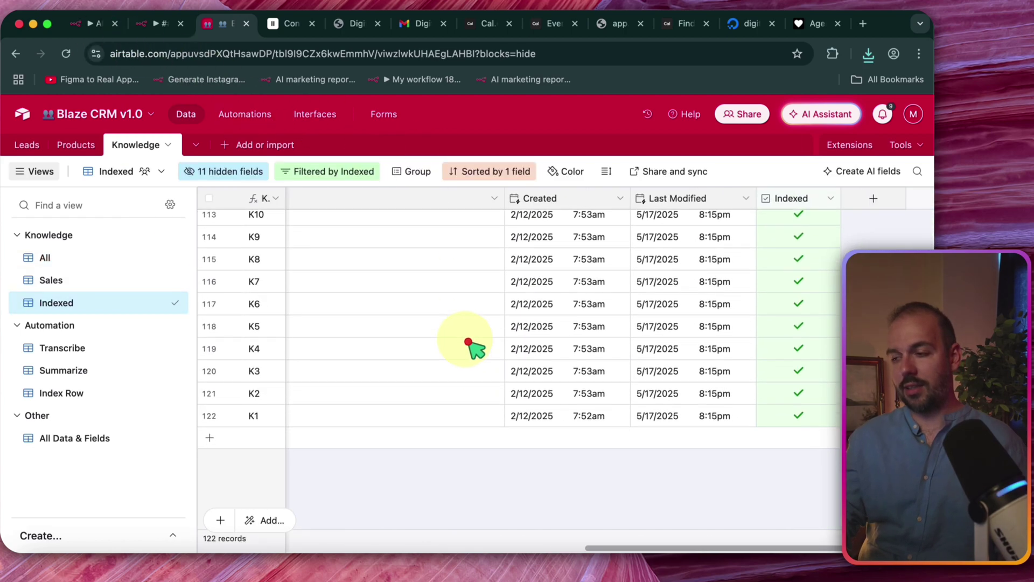
{"action": "scroll", "coordinate": [472, 343], "scroll_direction": "left", "scroll_amount": 5}
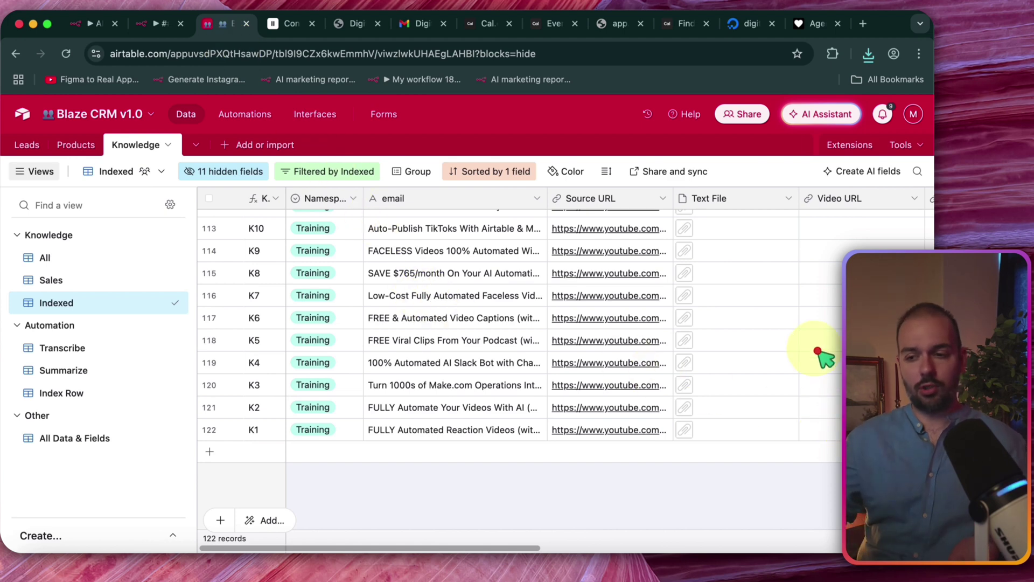
{"action": "left_click", "coordinate": [62, 393]}
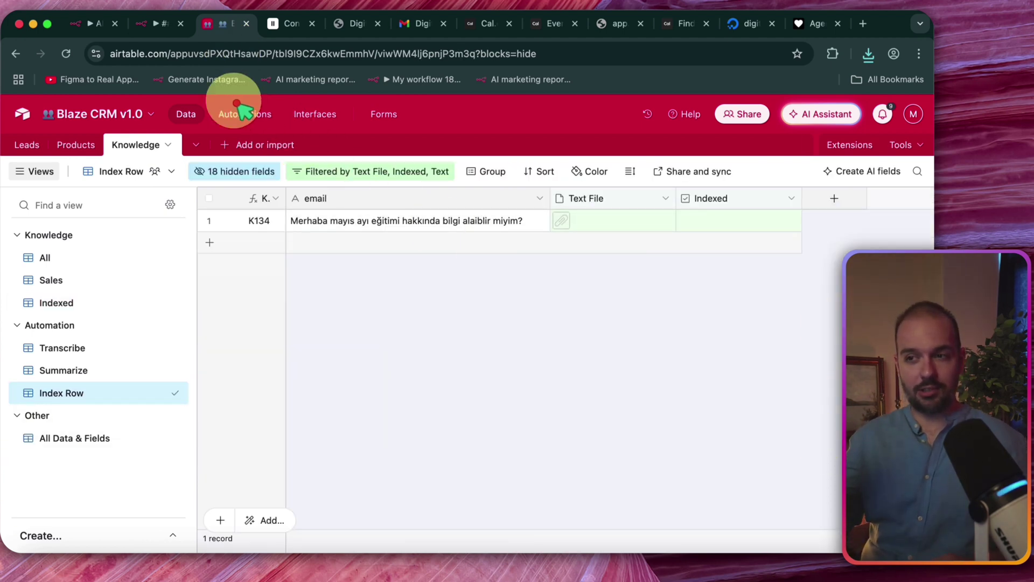
Switch to n8n, close the HTTP Request node, and look over the Transcribe Media, Summarize Transcription and Build Knowledge Base sections.
{"action": "key", "text": "super+1"}
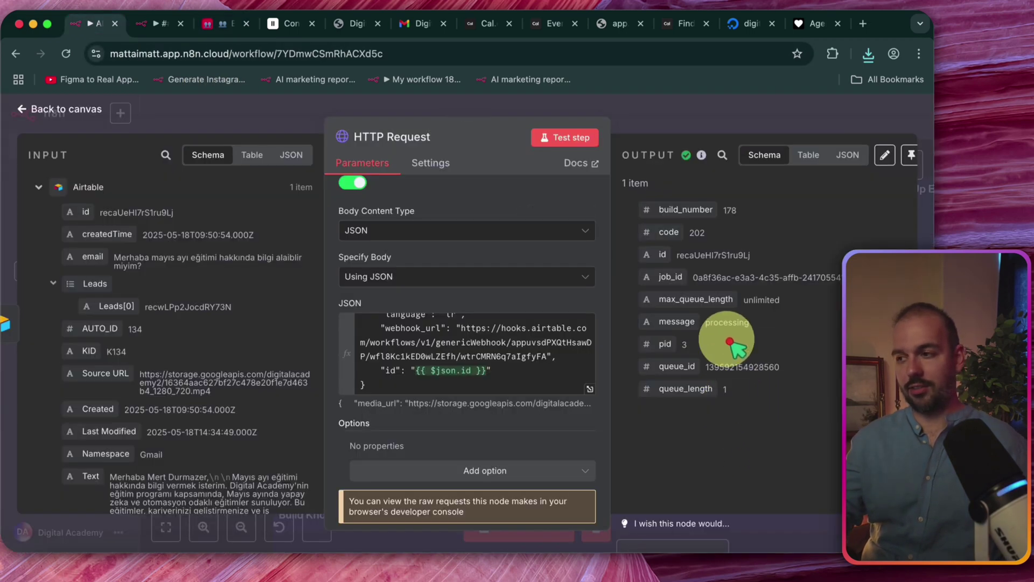
{"action": "key", "text": "Escape"}
{"action": "scroll", "coordinate": [67, 159], "scroll_direction": "down", "scroll_amount": 5}
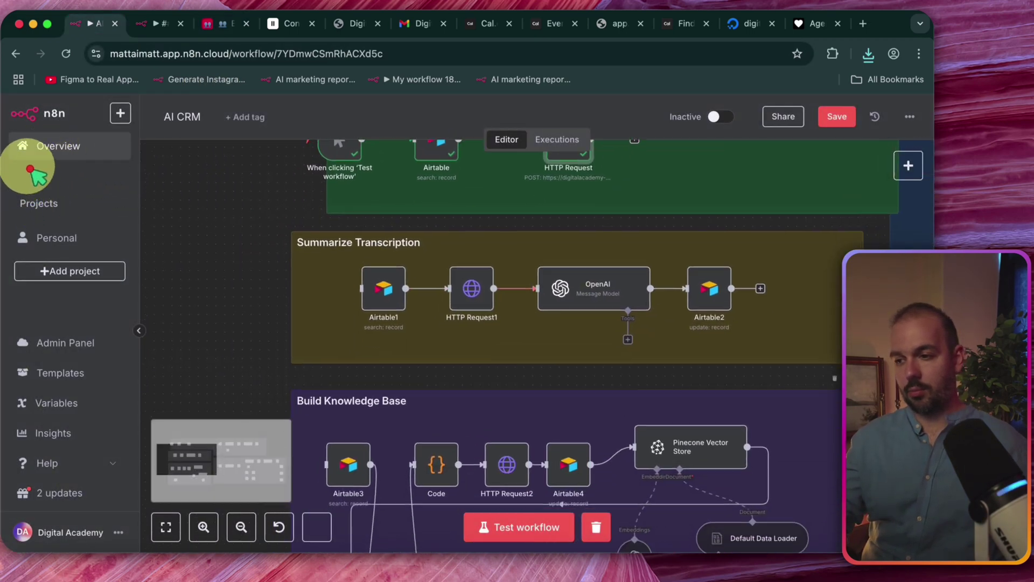
{"action": "scroll", "coordinate": [246, 227], "scroll_direction": "down", "scroll_amount": 3}
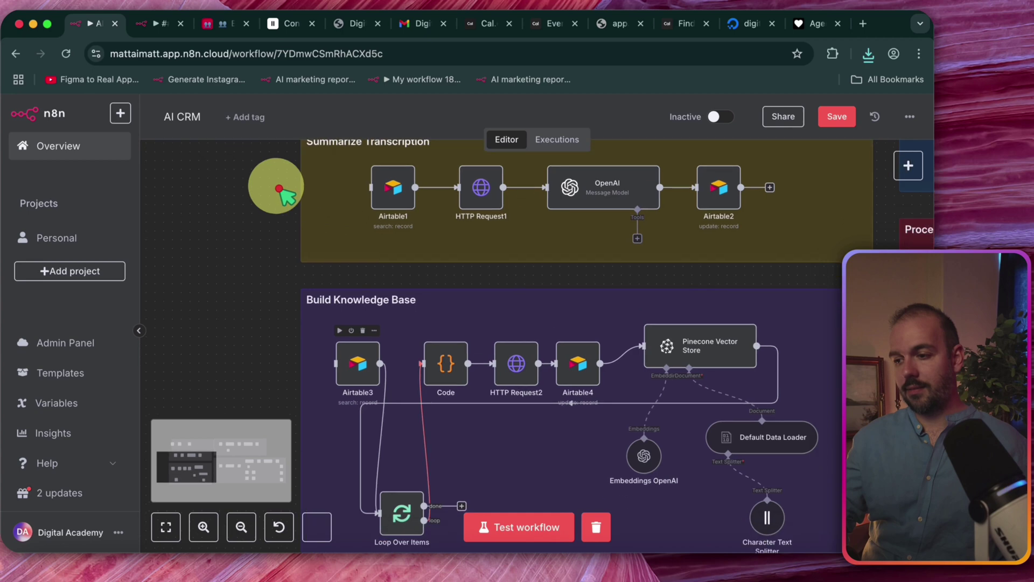
{"action": "scroll", "coordinate": [277, 185], "scroll_direction": "up", "scroll_amount": 4}
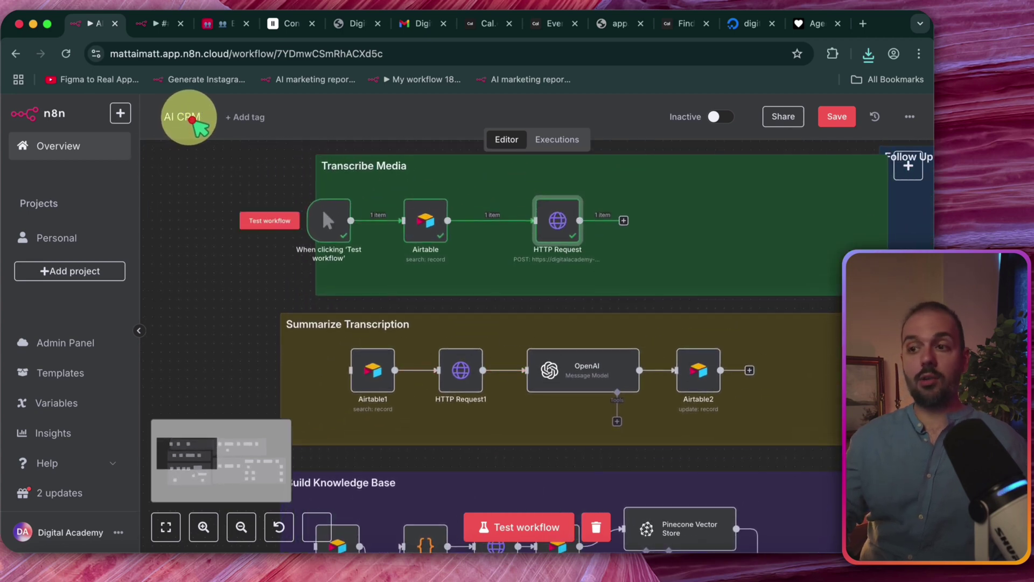
Switch to Airtable, check the Knowledge table's Transcribe view, and inspect the webhook test data received by Automation 1's trigger.
{"action": "key", "text": "super+3"}
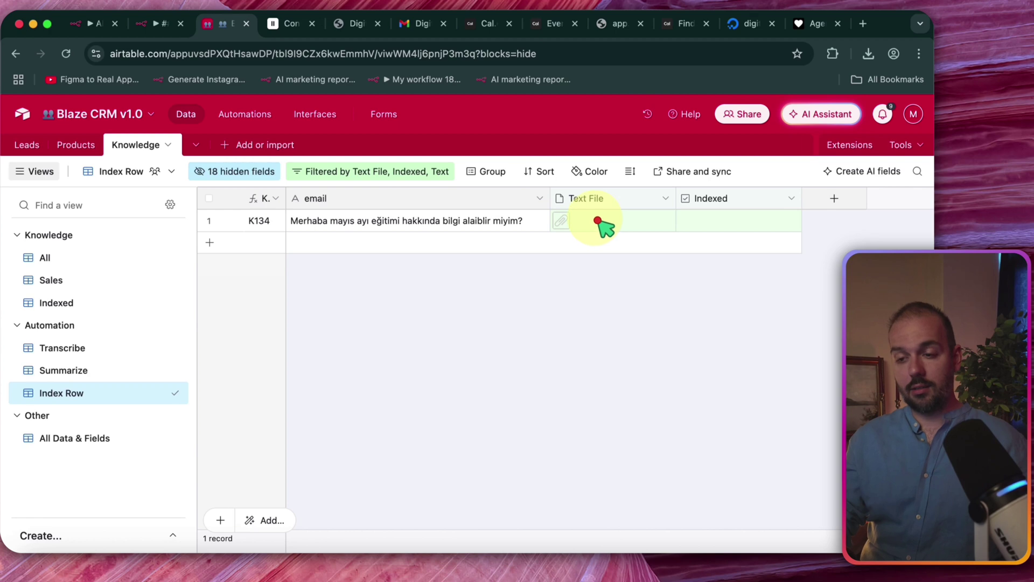
{"action": "left_click", "coordinate": [61, 348]}
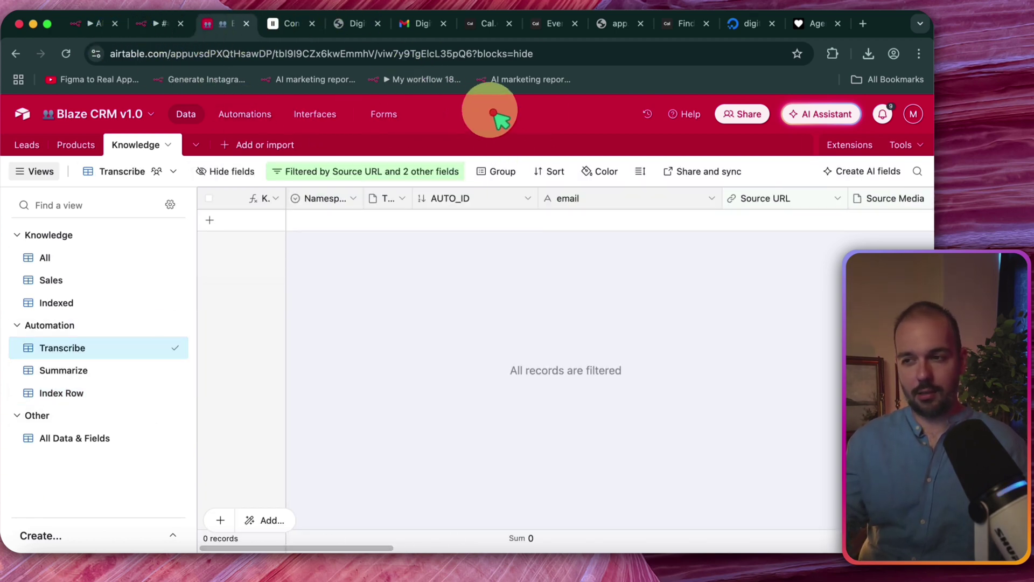
{"action": "left_click", "coordinate": [246, 113]}
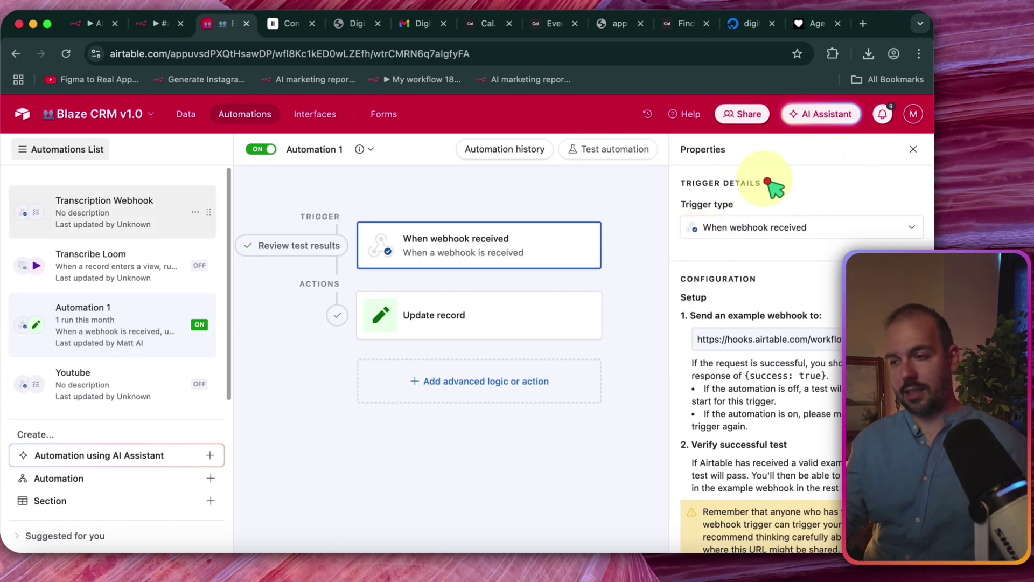
{"action": "scroll", "coordinate": [776, 257], "scroll_direction": "down", "scroll_amount": 6}
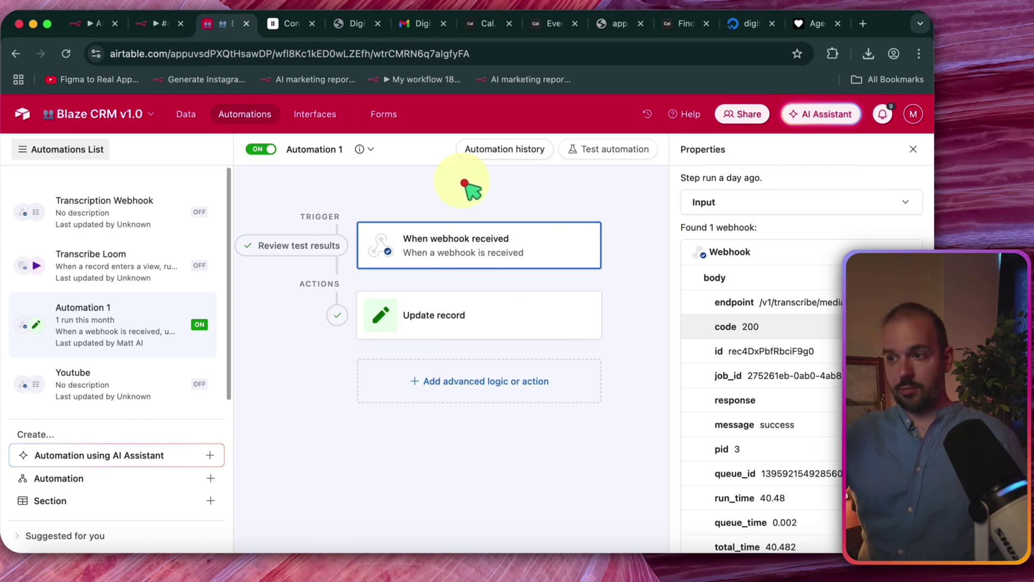
Switch to n8n and reread the Transcribe Media HTTP Request node's JSON body, including its webhook_url.
{"action": "key", "text": "super+1"}
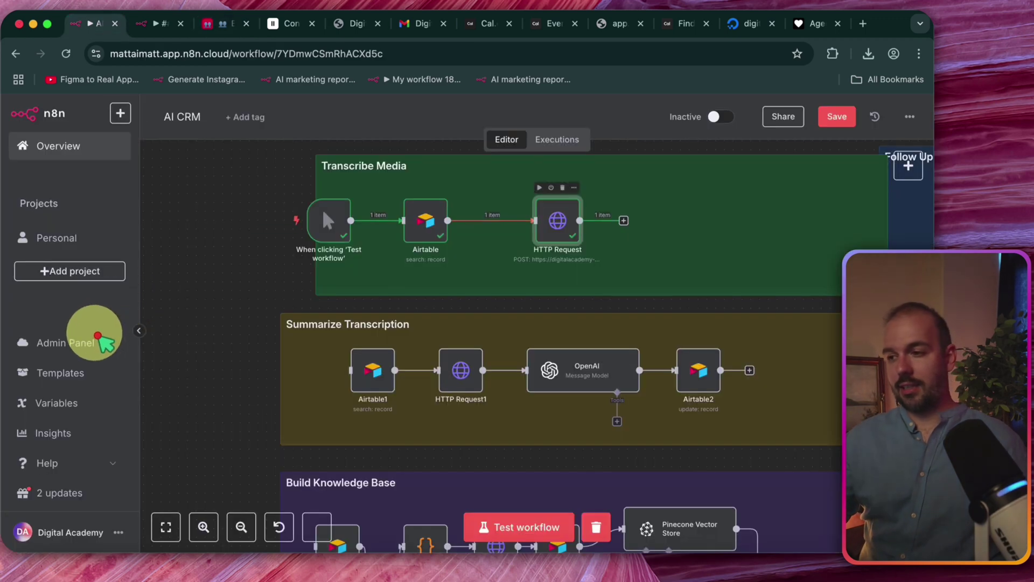
{"action": "key", "text": "Return"}
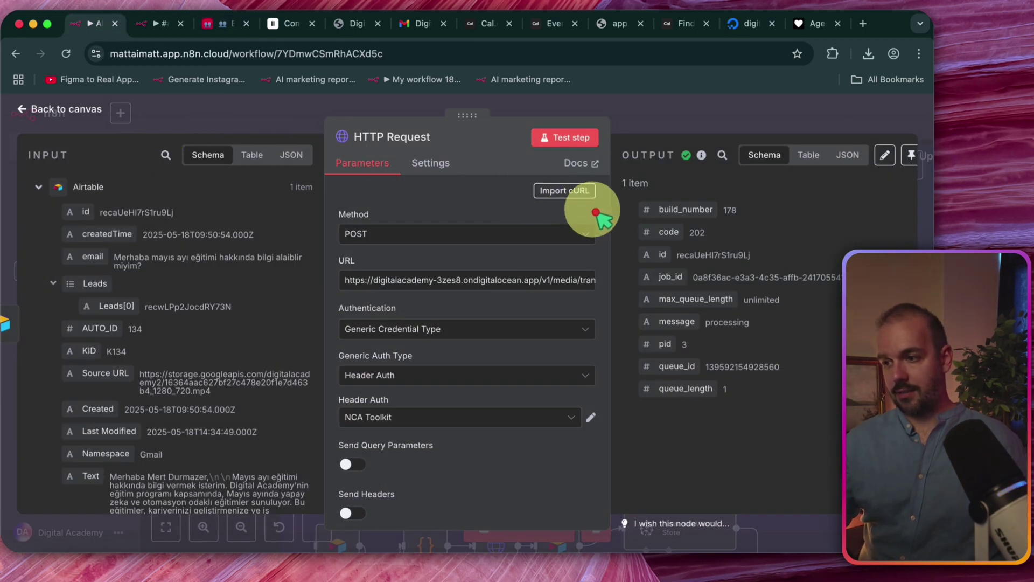
{"action": "scroll", "coordinate": [598, 216], "scroll_direction": "down", "scroll_amount": 10}
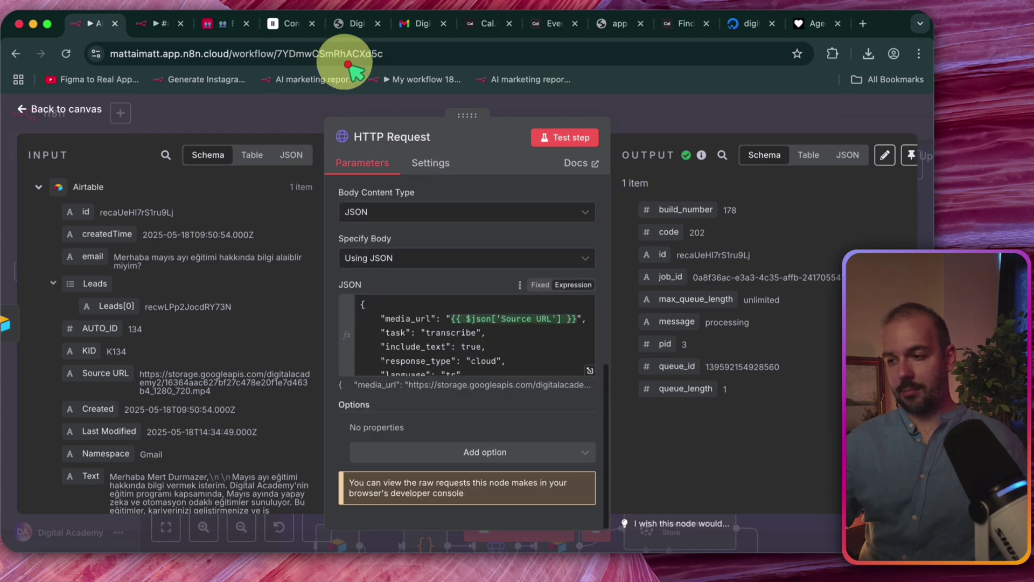
{"action": "scroll", "coordinate": [406, 302], "scroll_direction": "down", "scroll_amount": 3}
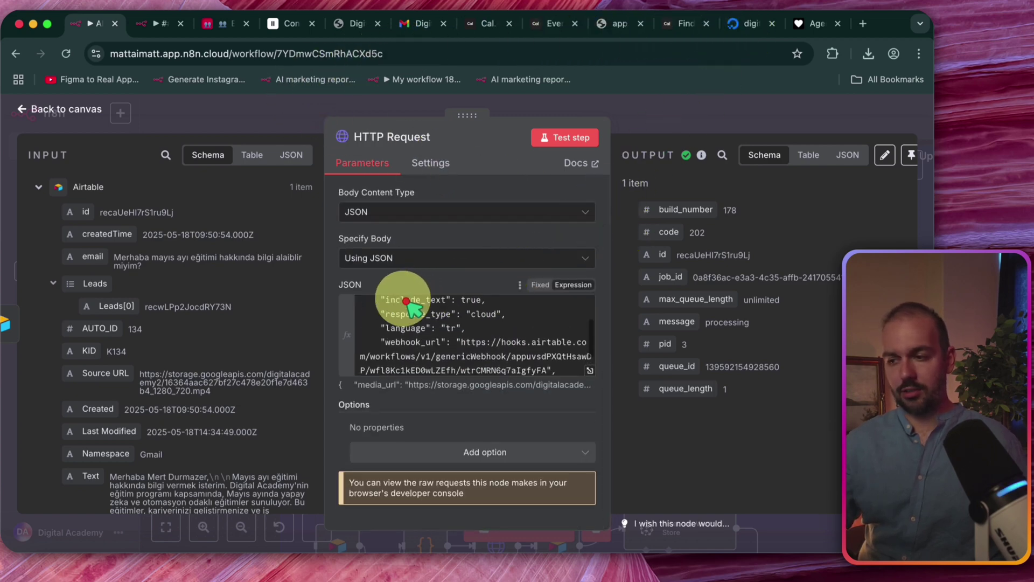
{"action": "scroll", "coordinate": [407, 302], "scroll_direction": "down", "scroll_amount": 2}
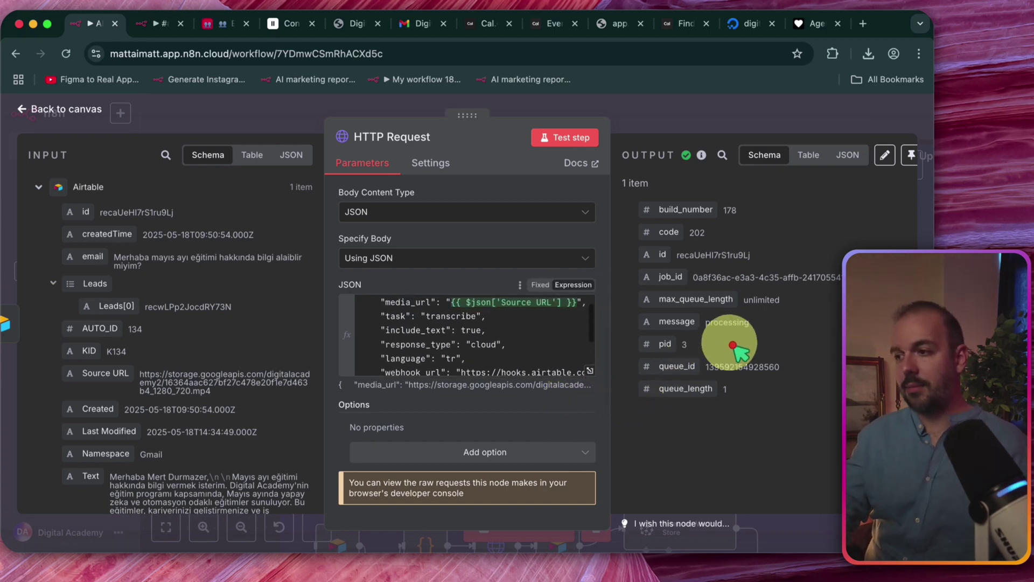
{"action": "key", "text": "Escape"}
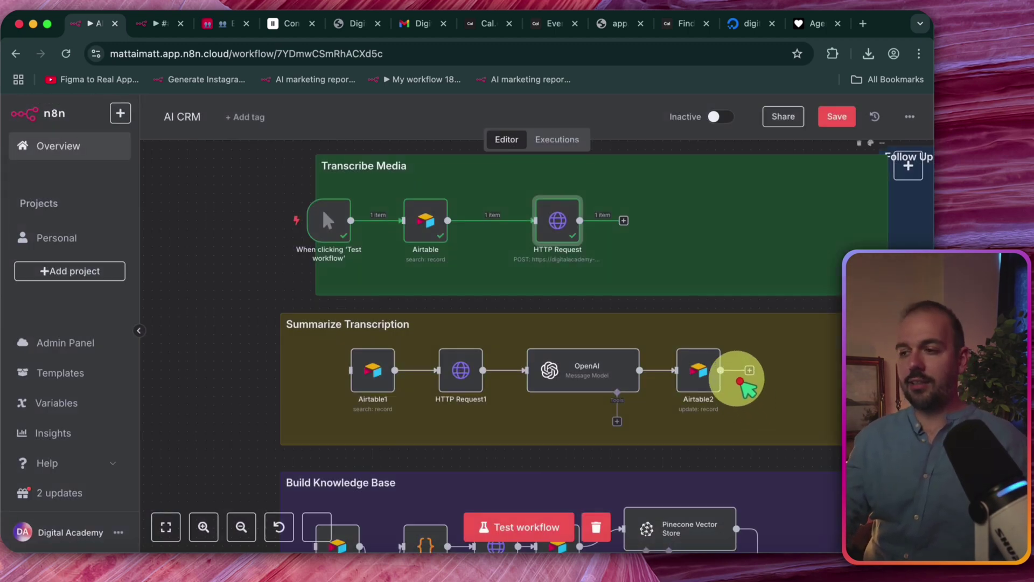
Switch to Airtable, review Automation 1's steps, and add a second Update record action after the existing one.
{"action": "key", "text": "super+3"}
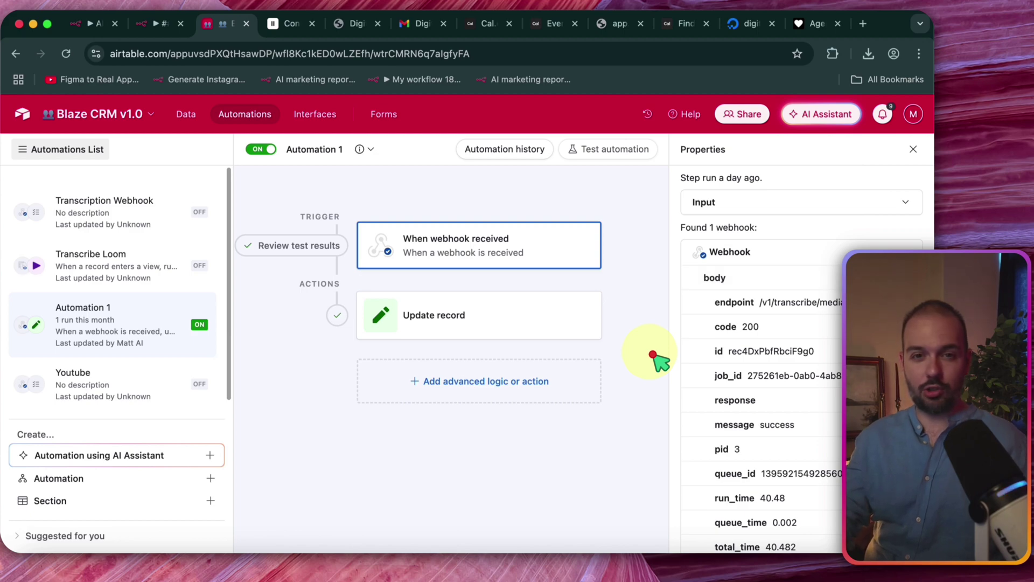
{"action": "scroll", "coordinate": [658, 358], "scroll_direction": "down", "scroll_amount": 3}
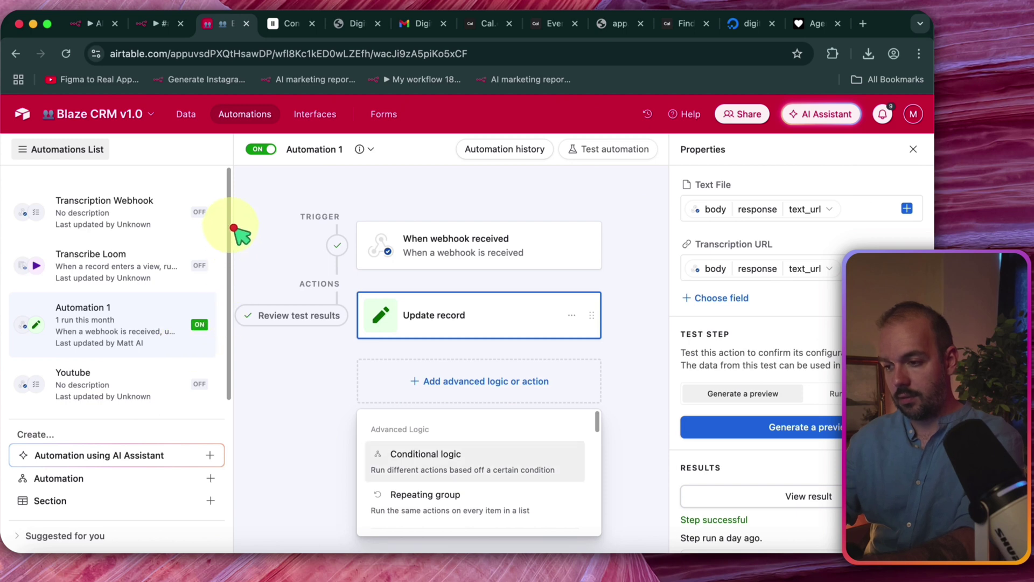
{"action": "key", "text": "Up"}
{"action": "key", "text": "Up"}
{"action": "key", "text": "Up"}
{"action": "key", "text": "Up"}
{"action": "key", "text": "Up"}
{"action": "key", "text": "Up"}
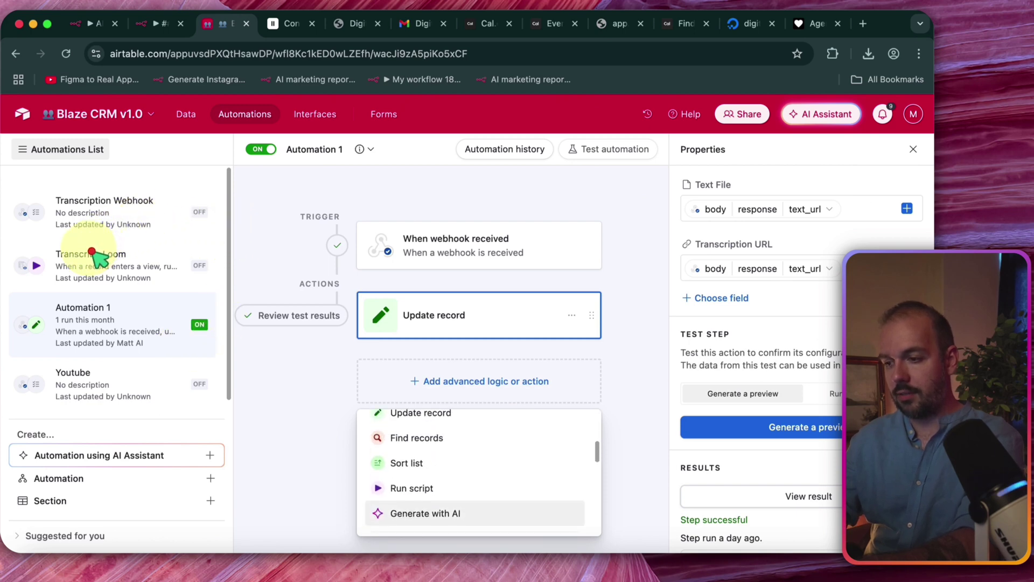
{"action": "key", "text": "Return"}
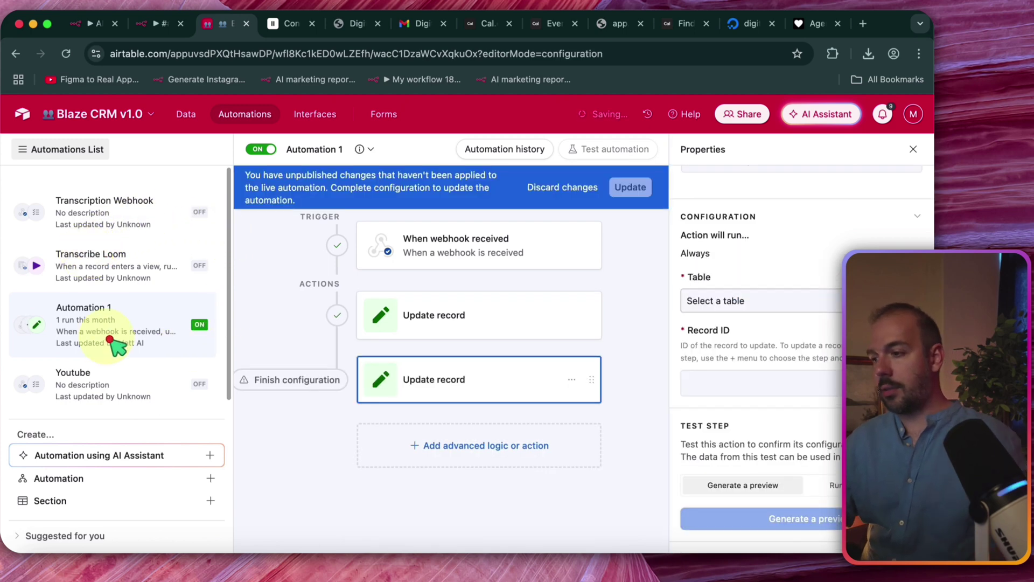
Set the new Update record action's table to Knowledge.
{"action": "key", "text": "Return"}
{"action": "key", "text": "Up"}
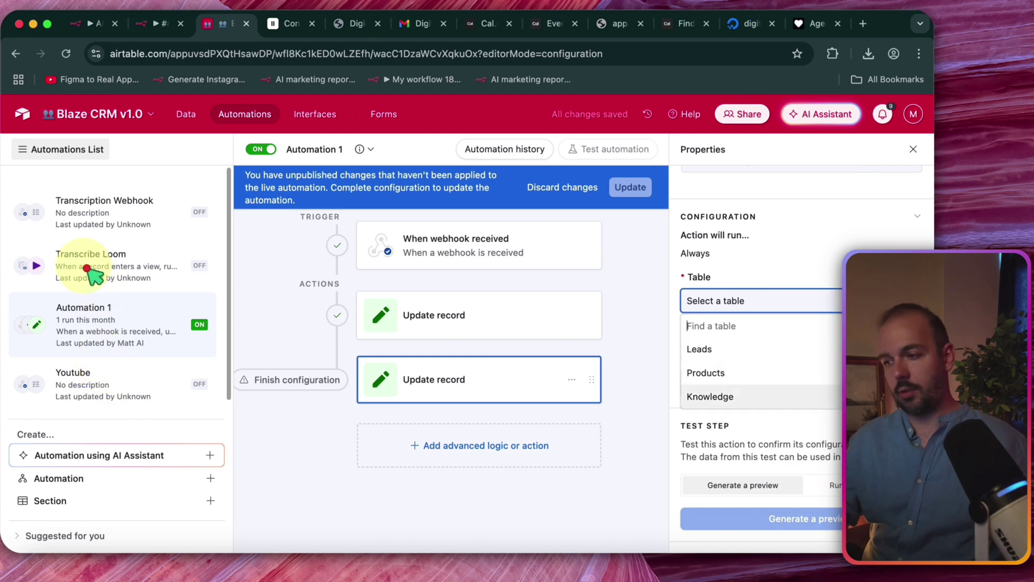
{"action": "key", "text": "Return"}
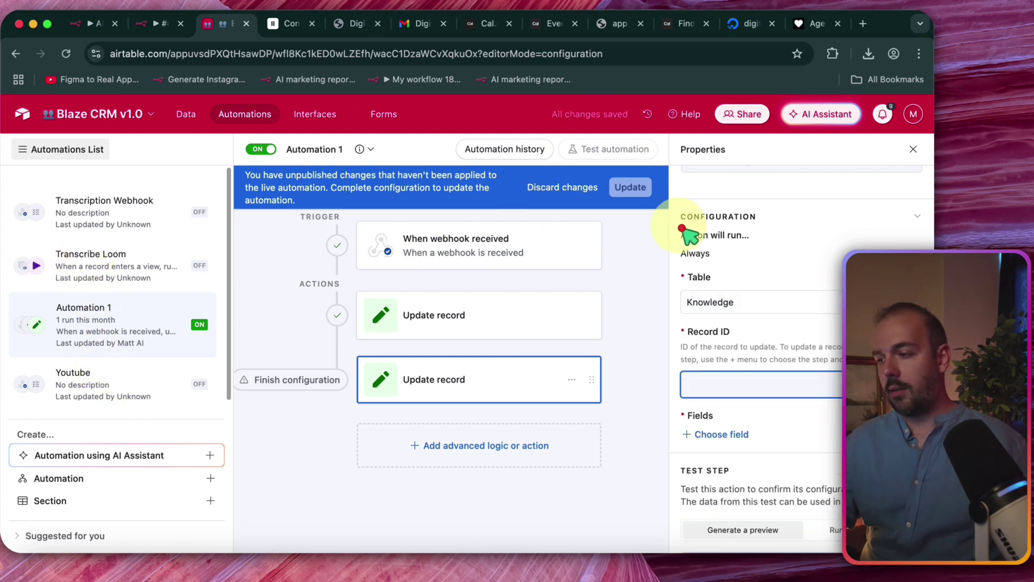
Set the new Update record action's Record ID to the id from the webhook body.
{"action": "scroll", "coordinate": [738, 232], "scroll_direction": "down", "scroll_amount": 2}
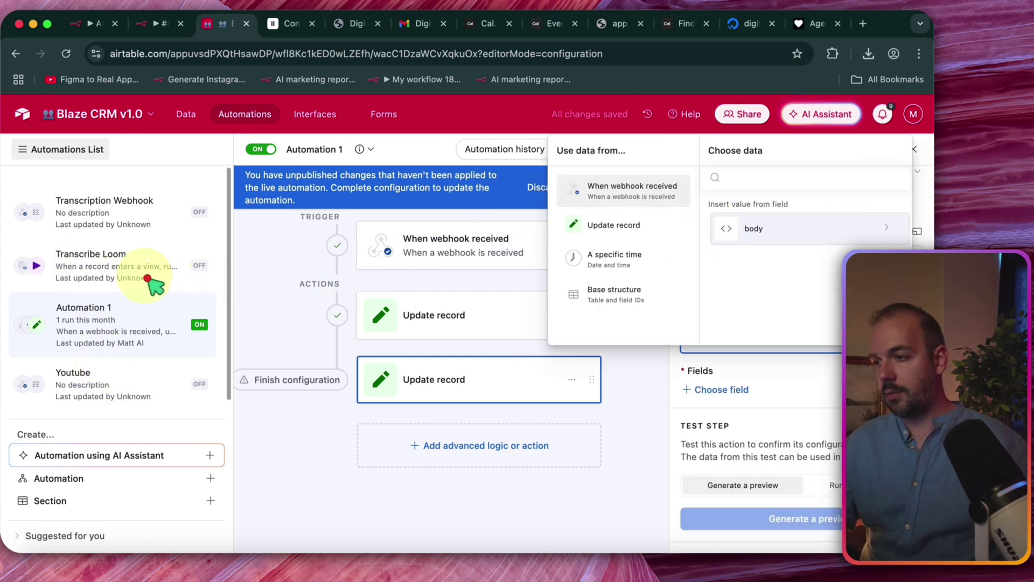
{"action": "key", "text": "Down"}
{"action": "key", "text": "Down"}
{"action": "key", "text": "Up"}
{"action": "key", "text": "Up"}
{"action": "key", "text": "Right"}
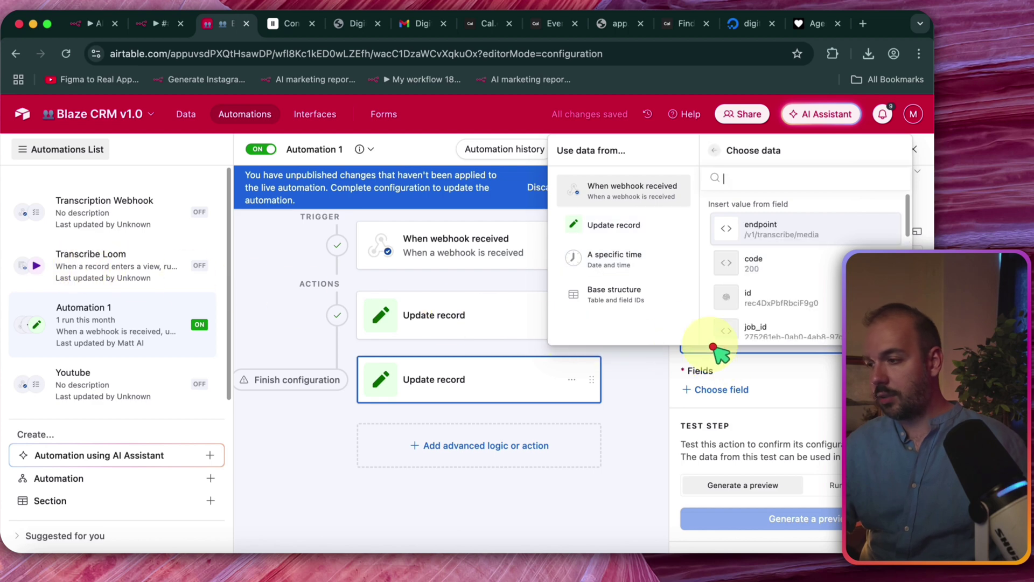
{"action": "key", "text": "Down"}
{"action": "key", "text": "Down"}
{"action": "key", "text": "Return"}
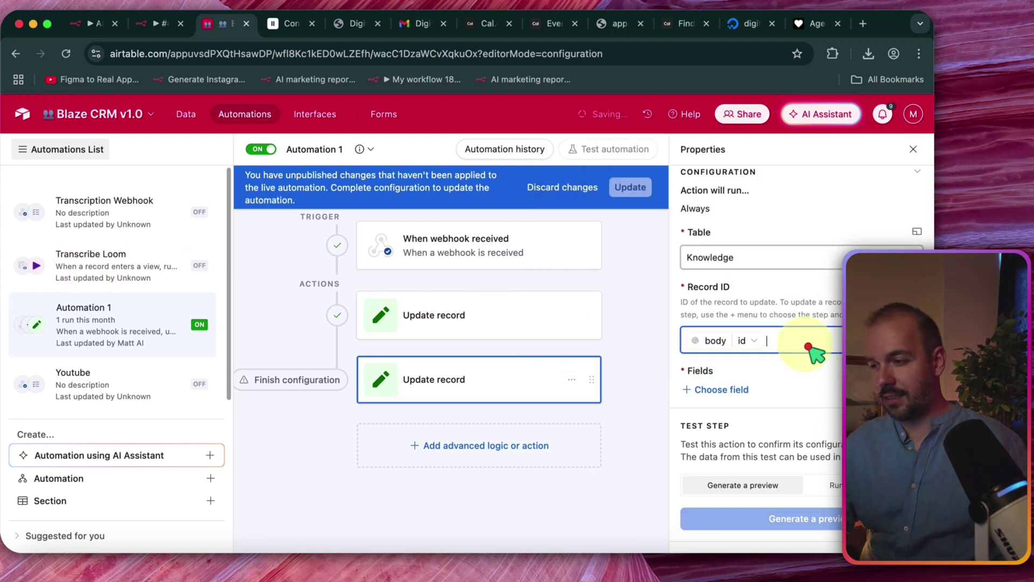
Add the Text field to the fields updated by the new Update record action.
{"action": "key", "text": "Tab"}
{"action": "key", "text": "Return"}
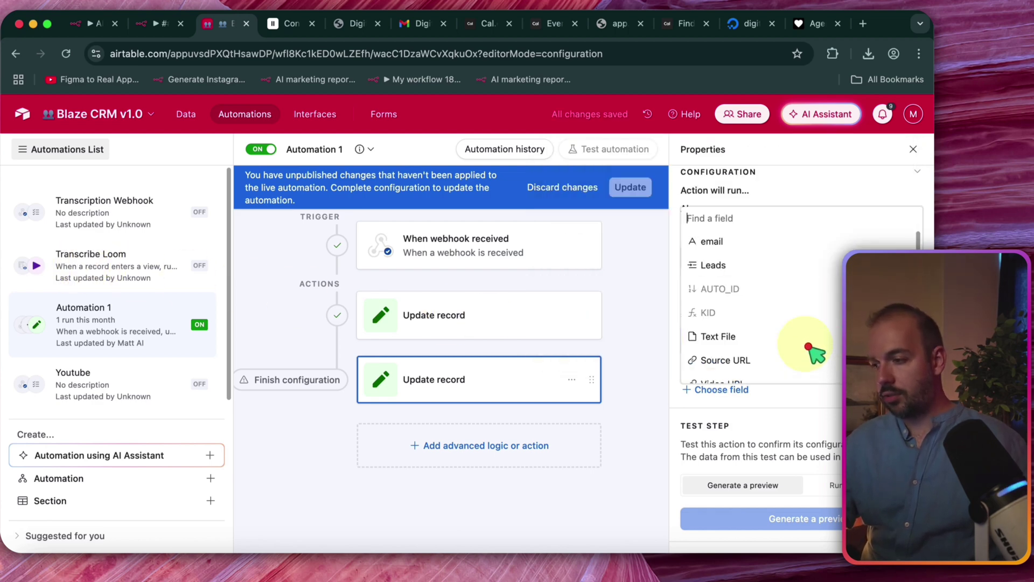
{"action": "key", "text": "Down"}
{"action": "key", "text": "Down"}
{"action": "key", "text": "Down"}
{"action": "key", "text": "Down"}
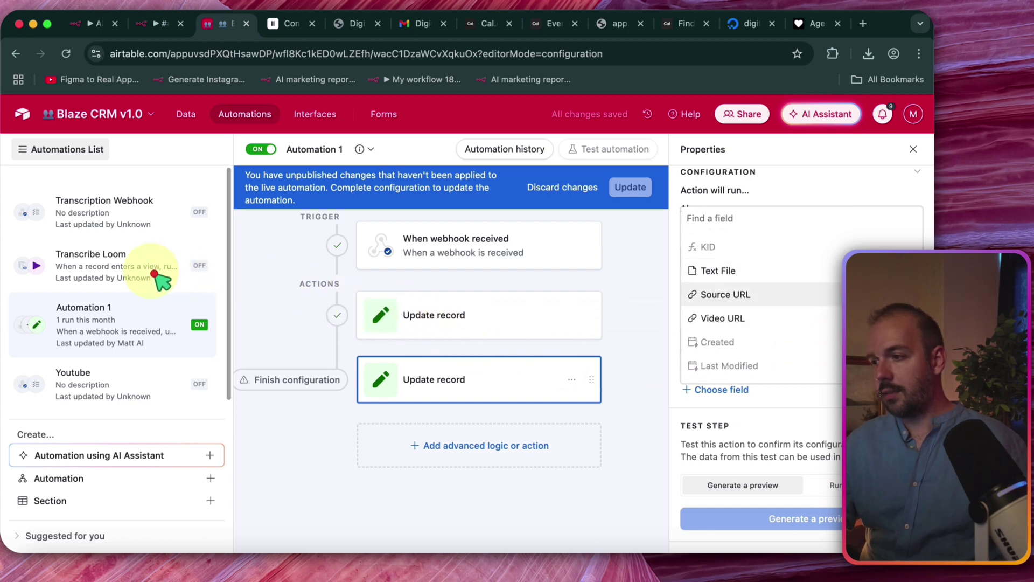
{"action": "key", "text": "Down"}
{"action": "key", "text": "Down"}
{"action": "key", "text": "Down"}
{"action": "key", "text": "Down"}
{"action": "key", "text": "Down"}
{"action": "key", "text": "Down"}
{"action": "key", "text": "Down"}
{"action": "key", "text": "Down"}
{"action": "key", "text": "Up"}
{"action": "key", "text": "Up"}
{"action": "key", "text": "Up"}
{"action": "key", "text": "Up"}
{"action": "key", "text": "Up"}
{"action": "key", "text": "Up"}
{"action": "key", "text": "Up"}
{"action": "key", "text": "Up"}
{"action": "key", "text": "Up"}
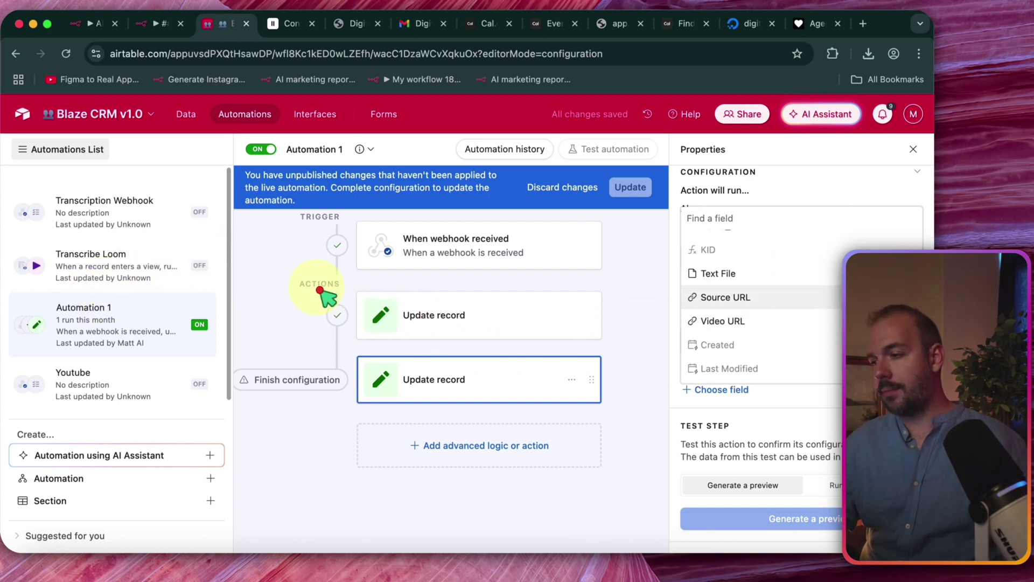
{"action": "key", "text": "Down"}
{"action": "key", "text": "Down"}
{"action": "key", "text": "Down"}
{"action": "key", "text": "Down"}
{"action": "key", "text": "Down"}
{"action": "key", "text": "Down"}
{"action": "key", "text": "Down"}
{"action": "key", "text": "Down"}
{"action": "key", "text": "Down"}
{"action": "key", "text": "Down"}
{"action": "key", "text": "Down"}
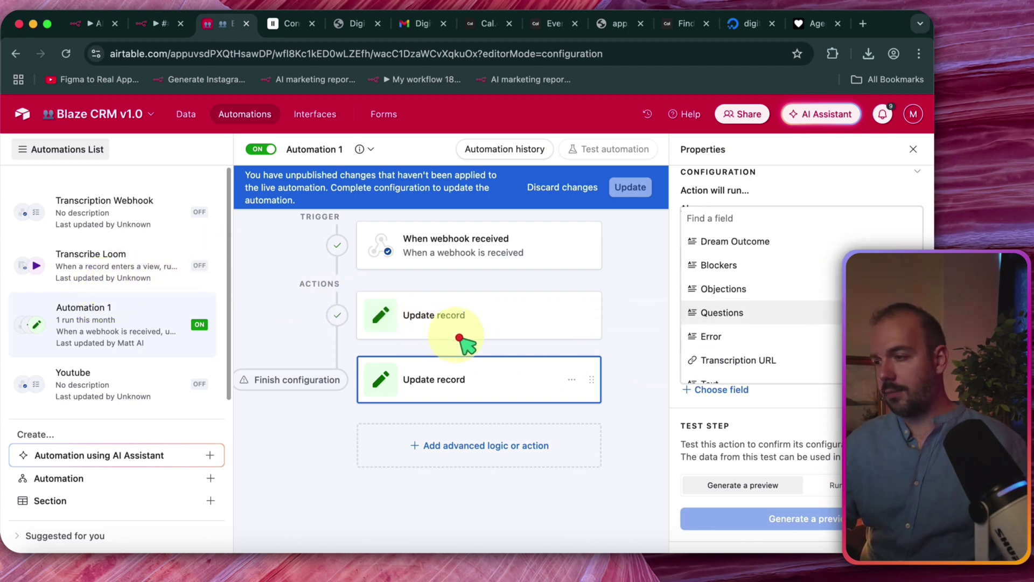
{"action": "key", "text": "Down"}
{"action": "key", "text": "Down"}
{"action": "key", "text": "Down"}
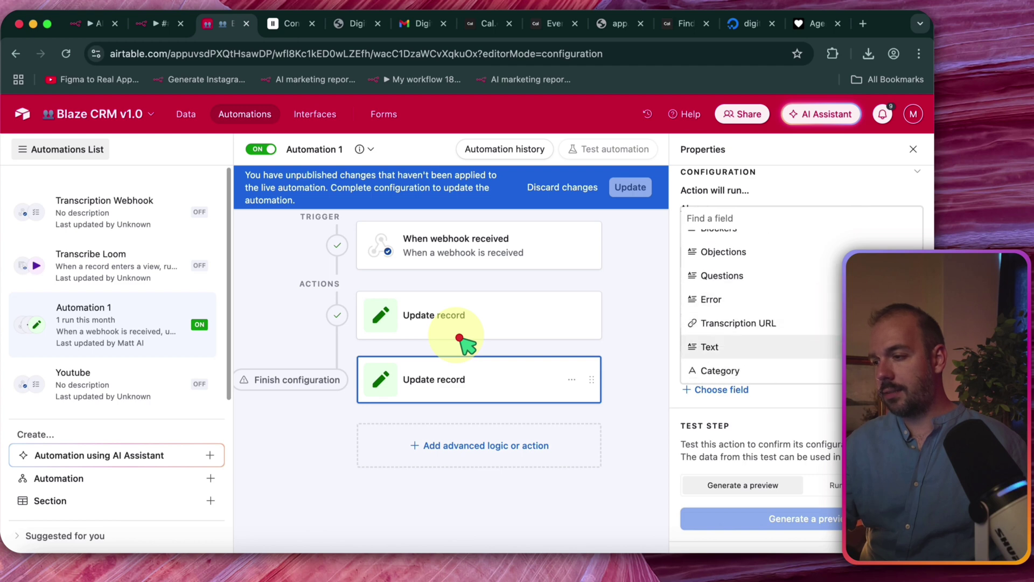
{"action": "key", "text": "Return"}
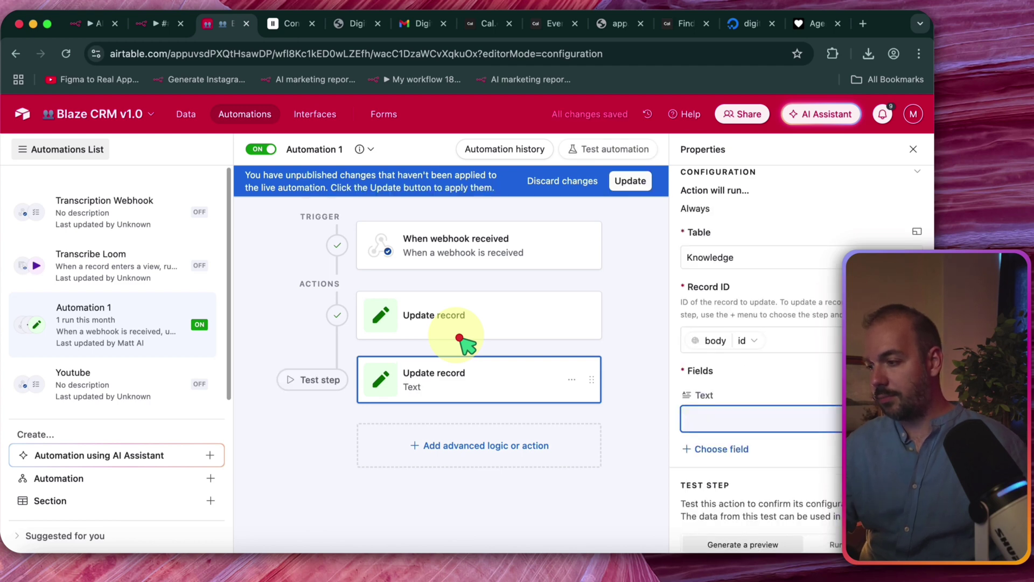
Map the Text field to text_url from the webhook body's response.
{"action": "key", "text": "braceleft"}
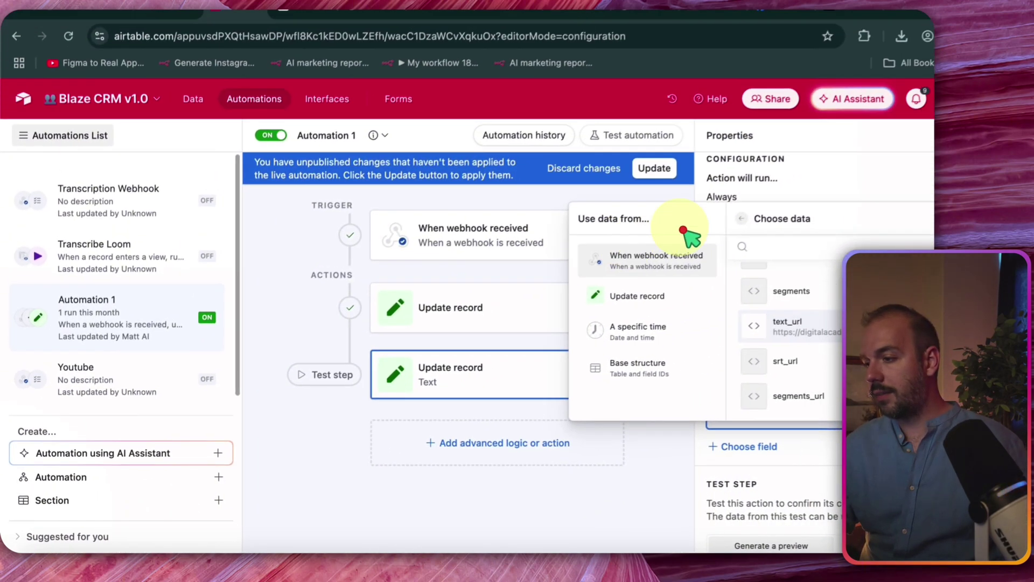
{"action": "key", "text": "Escape"}
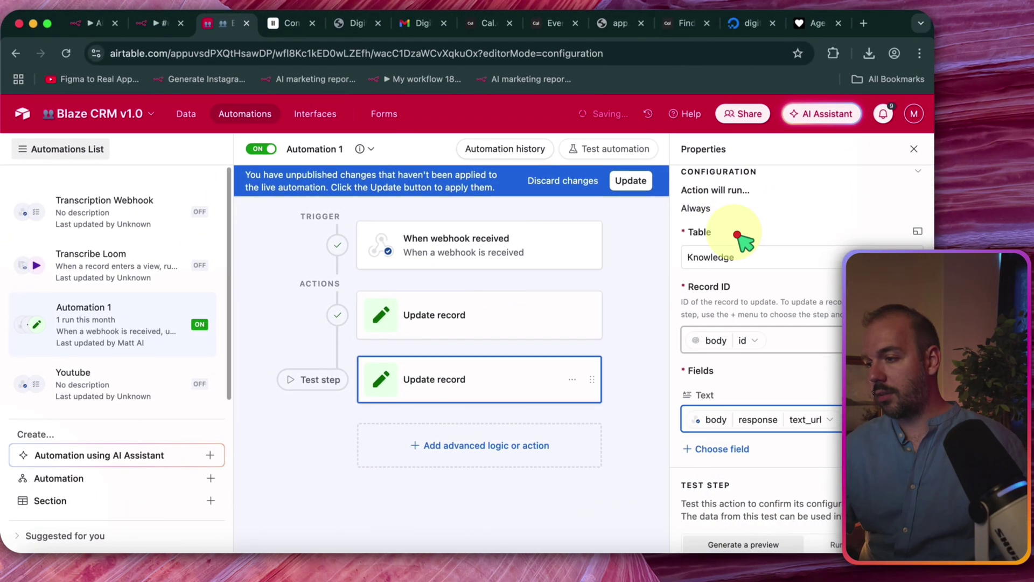
{"action": "scroll", "coordinate": [704, 226], "scroll_direction": "down", "scroll_amount": 1}
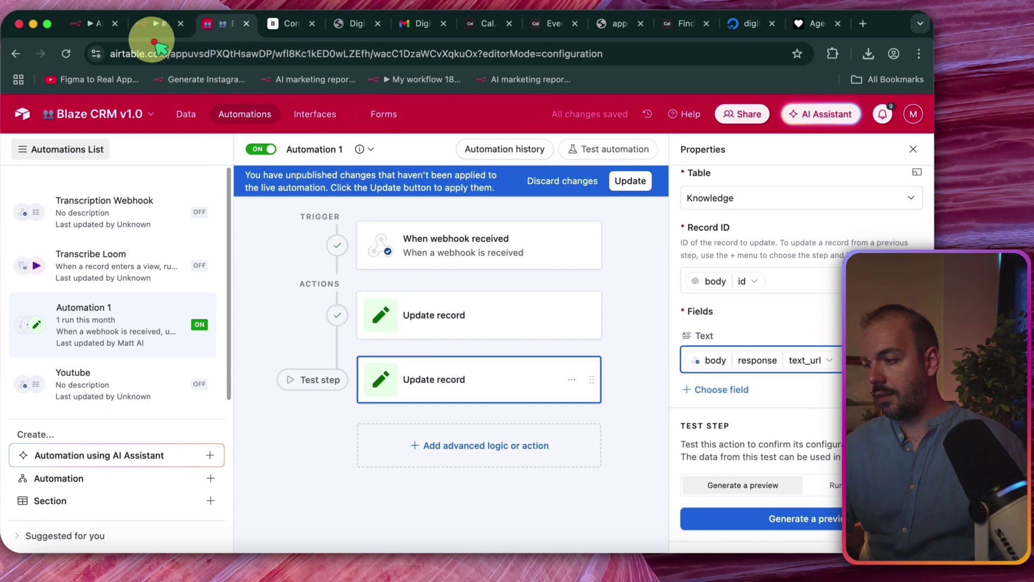
Add the Text File field to the action and map it to the webhook body's response text_url.
{"action": "key", "text": "Return"}
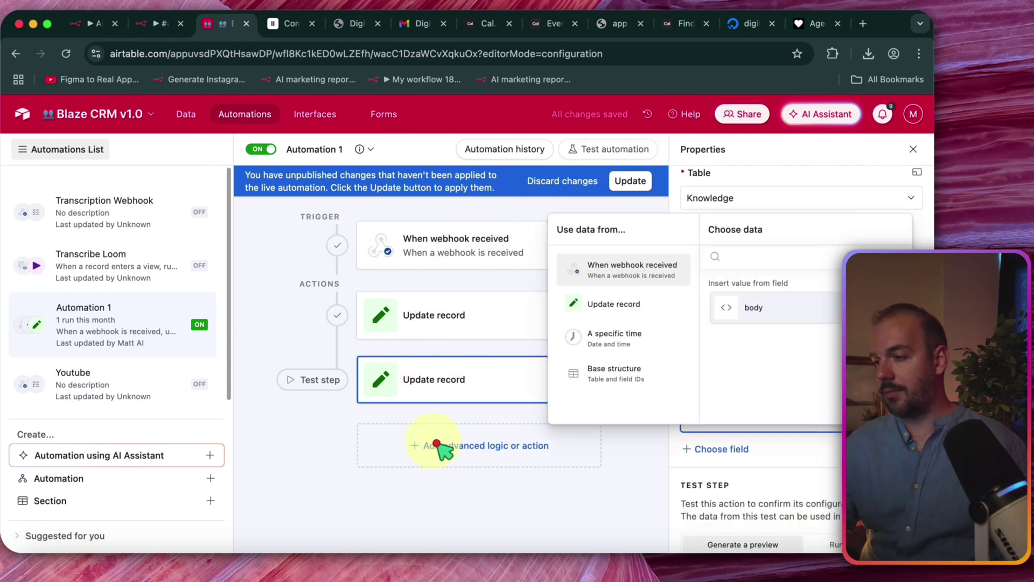
{"action": "key", "text": "Return"}
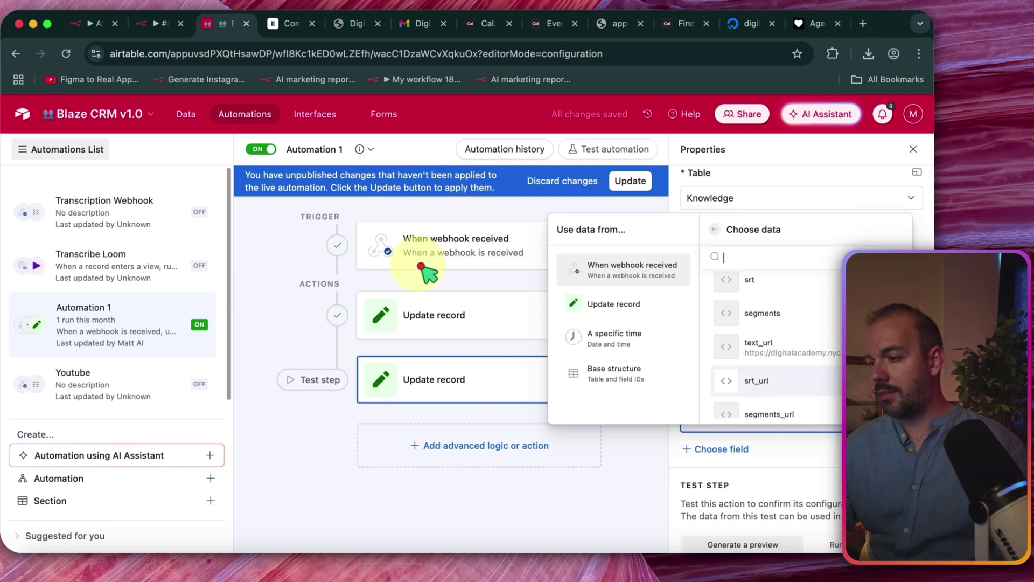
{"action": "key", "text": "Down"}
{"action": "key", "text": "Down"}
{"action": "key", "text": "Return"}
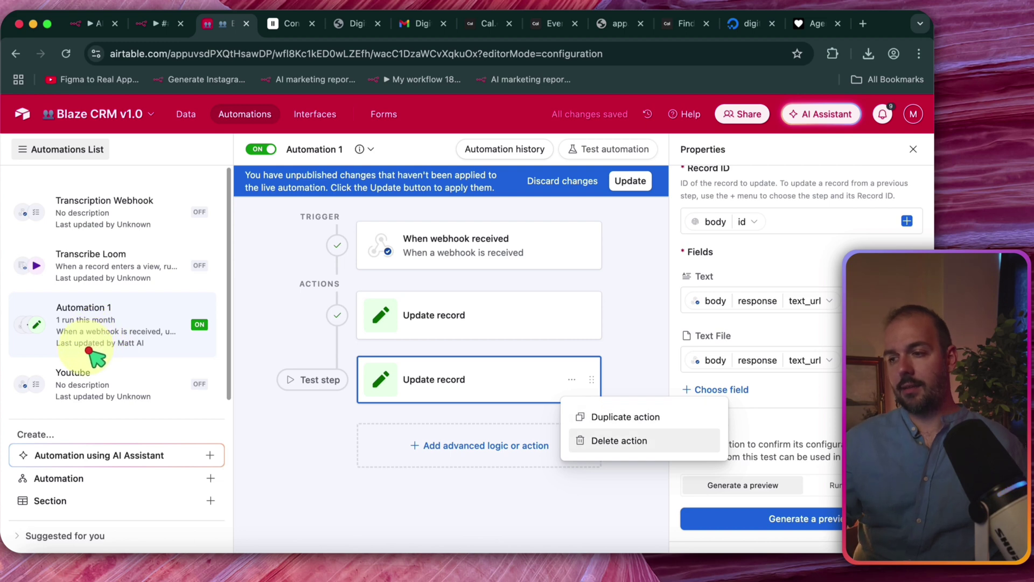
Delete the second Update record action from Automation 1 and close the properties.
{"action": "key", "text": "Up"}
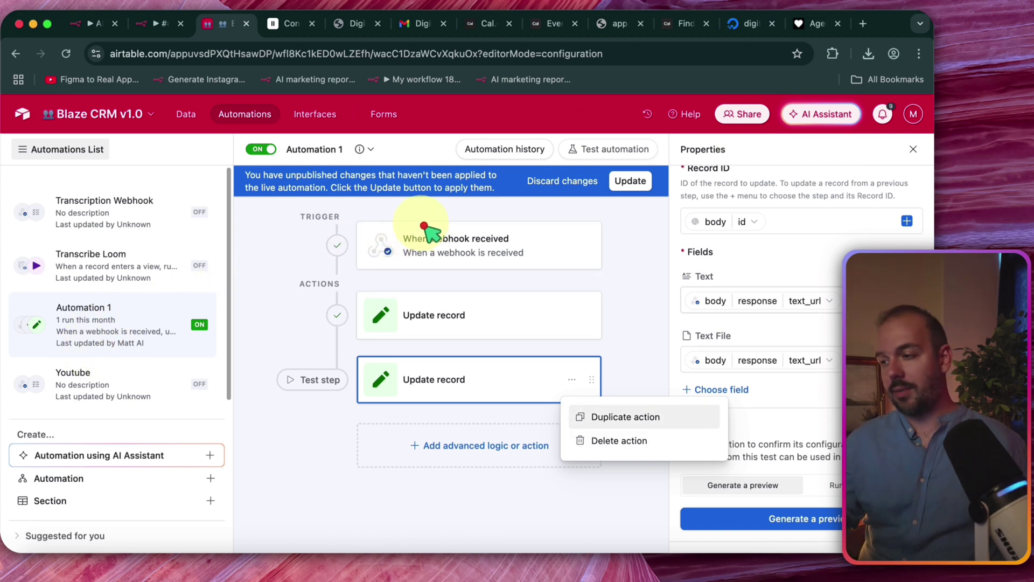
{"action": "key", "text": "Down"}
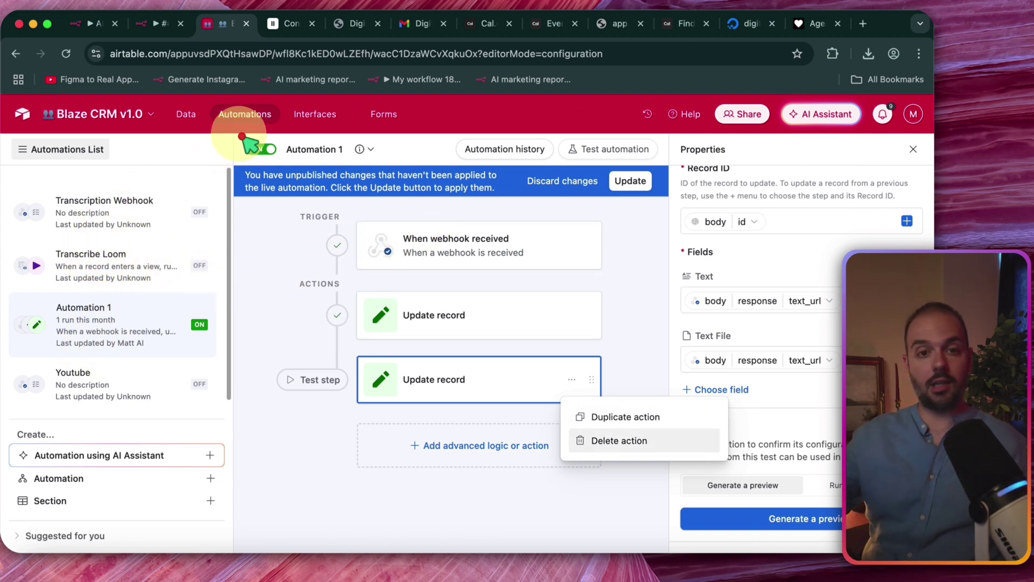
{"action": "key", "text": "Return"}
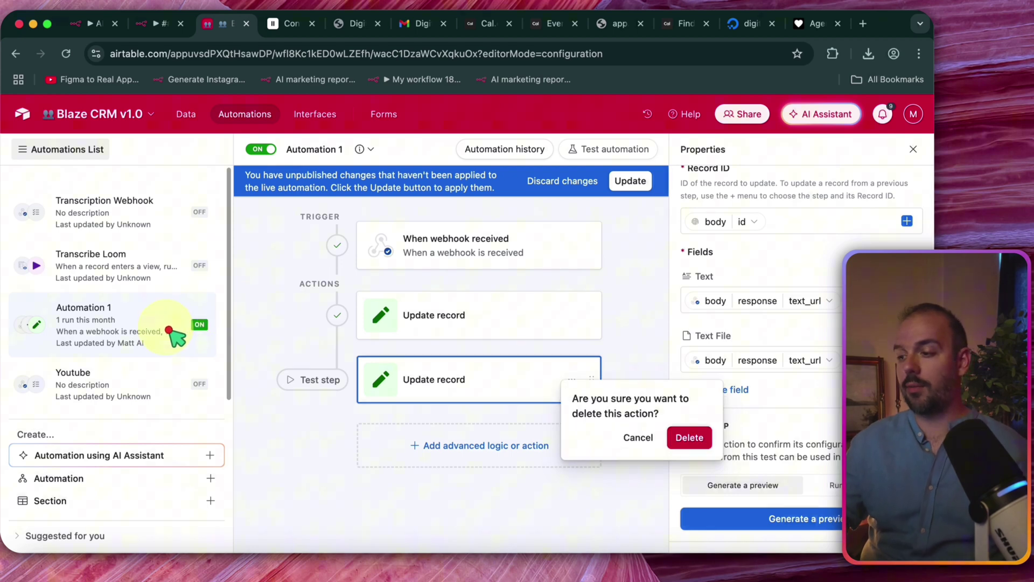
{"action": "key", "text": "Return"}
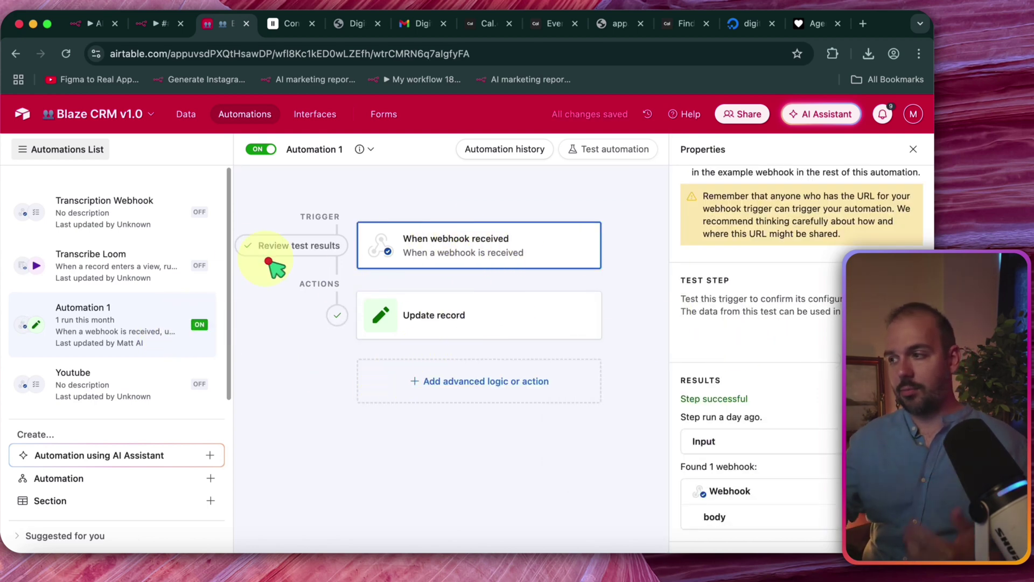
{"action": "key", "text": "Escape"}
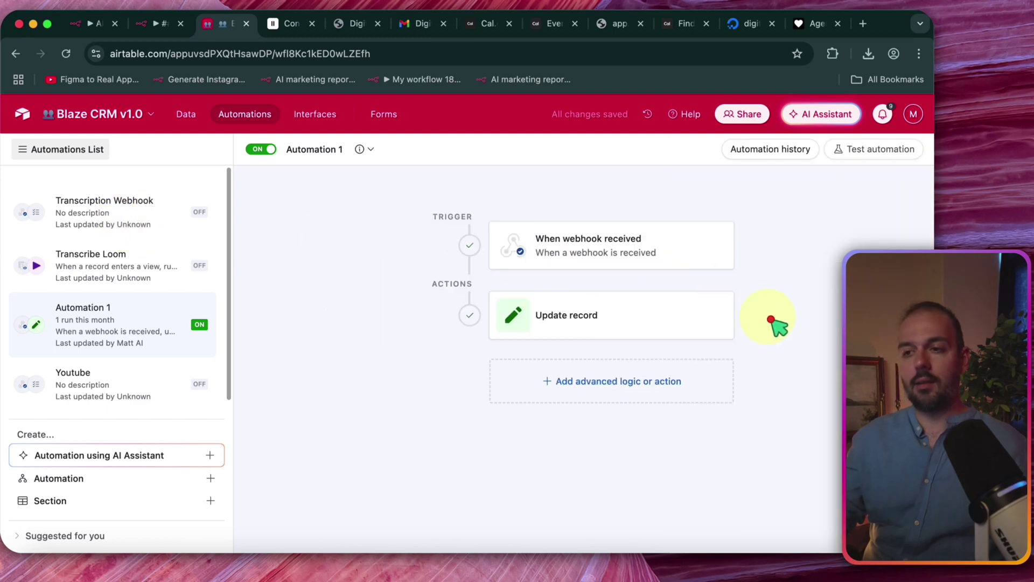
{"action": "left_click", "coordinate": [759, 360]}
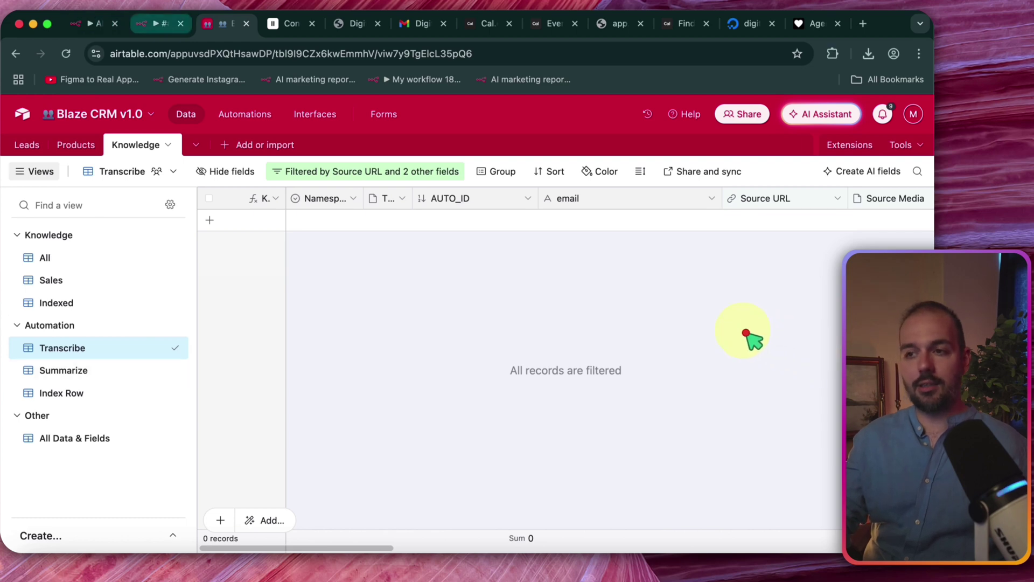
Switch to n8n to view the AI CRM workflow, and return to Airtable to open the Knowledge table's Summarize view.
{"action": "key", "text": "ctrl+shift+Tab"}
{"action": "key", "text": "ctrl+shift+Tab"}
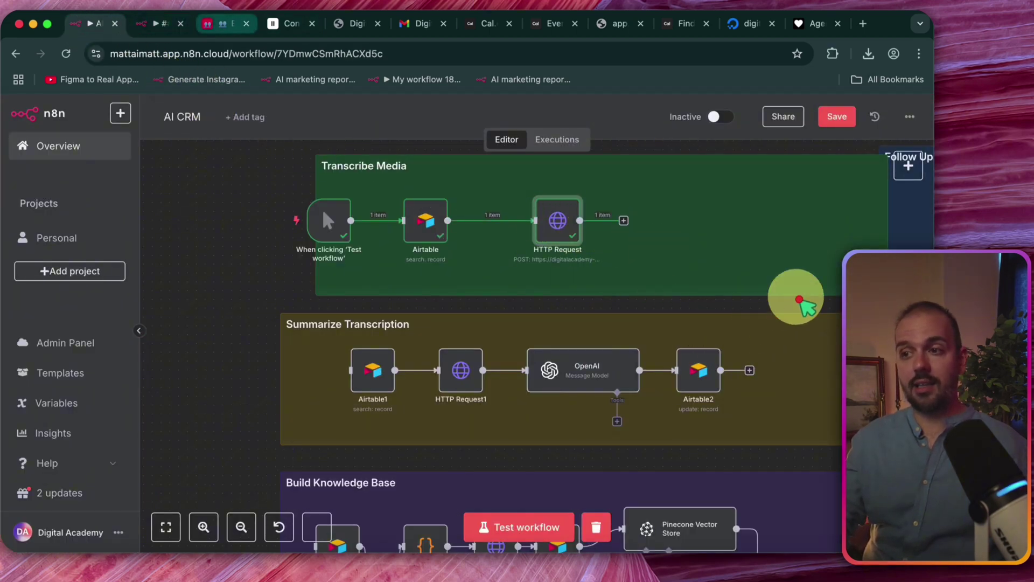
{"action": "key", "text": "ctrl+Tab"}
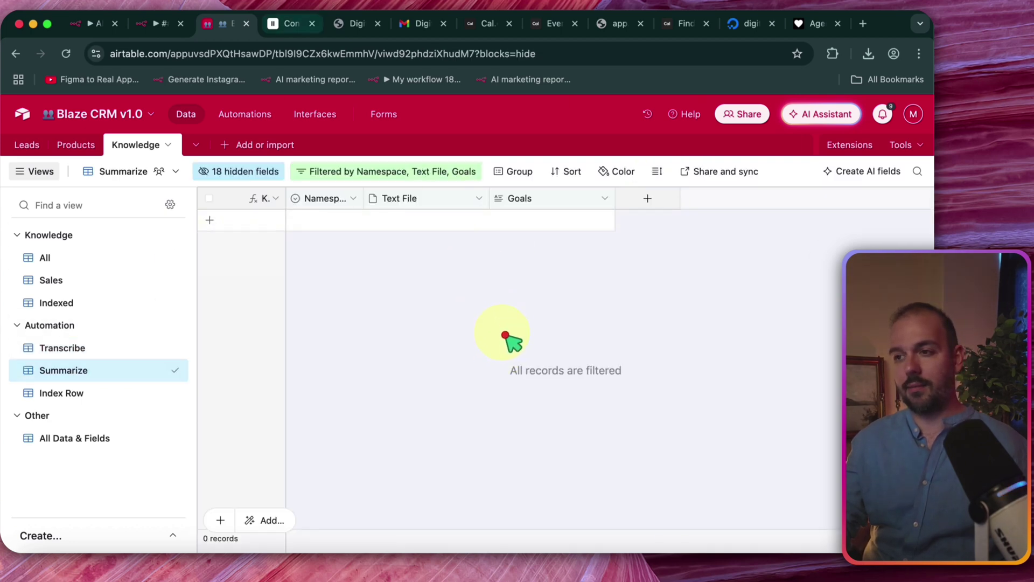
Switch to n8n and review the Airtable1 search node's base, table and view settings.
{"action": "key", "text": "ctrl+shift+Tab"}
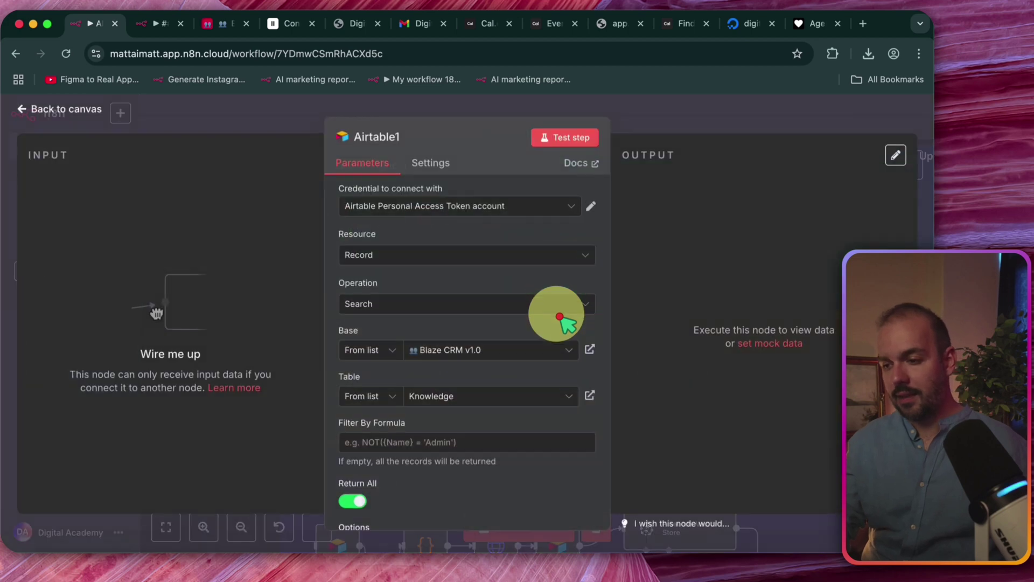
{"action": "scroll", "coordinate": [531, 431], "scroll_direction": "down", "scroll_amount": 5}
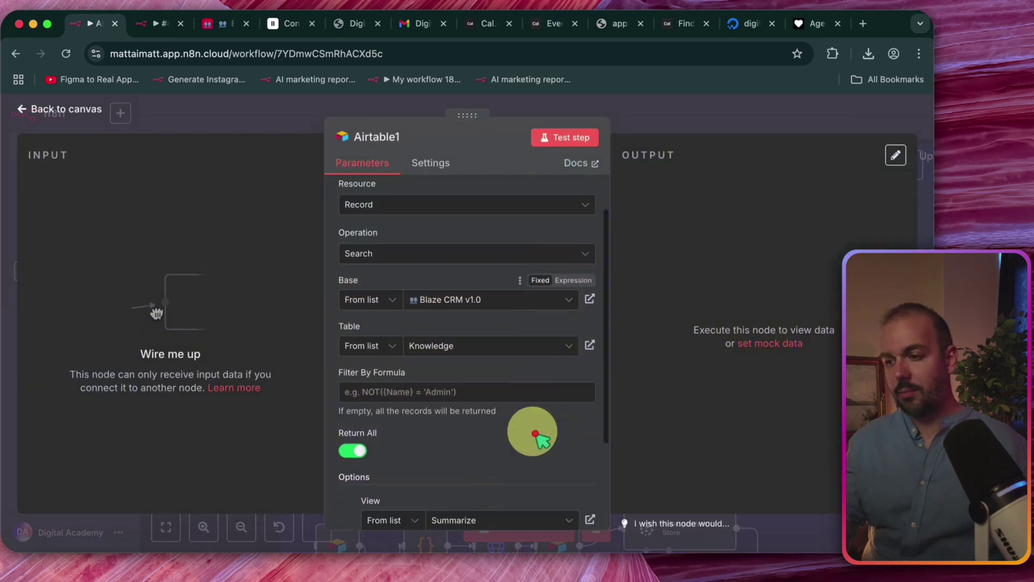
{"action": "scroll", "coordinate": [528, 453], "scroll_direction": "up", "scroll_amount": 5}
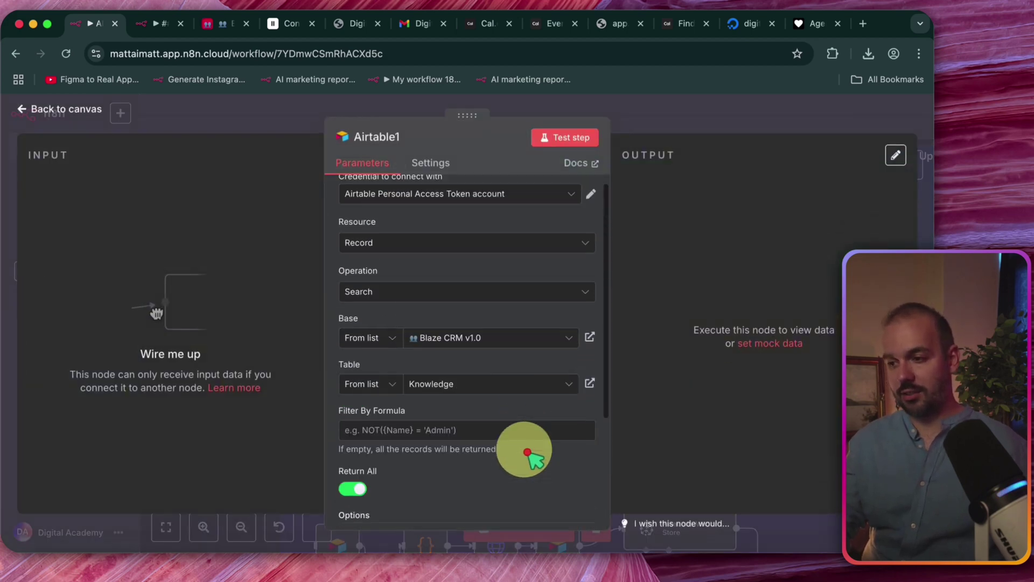
Switch to Airtable and review the filter conditions of the Knowledge table's Summarize view.
{"action": "key", "text": "ctrl+Tab"}
{"action": "key", "text": "ctrl+Tab"}
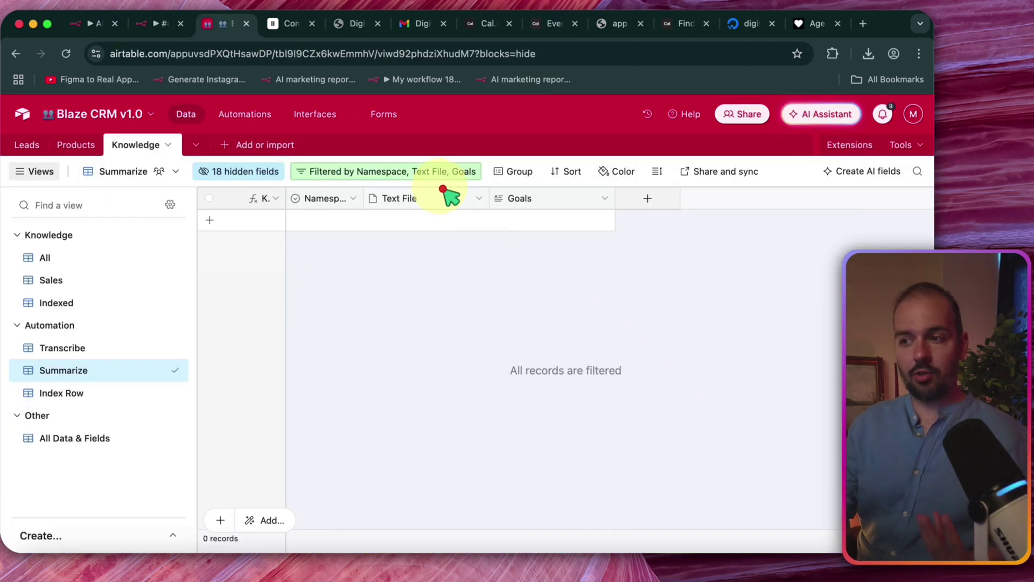
{"action": "left_click", "coordinate": [394, 173]}
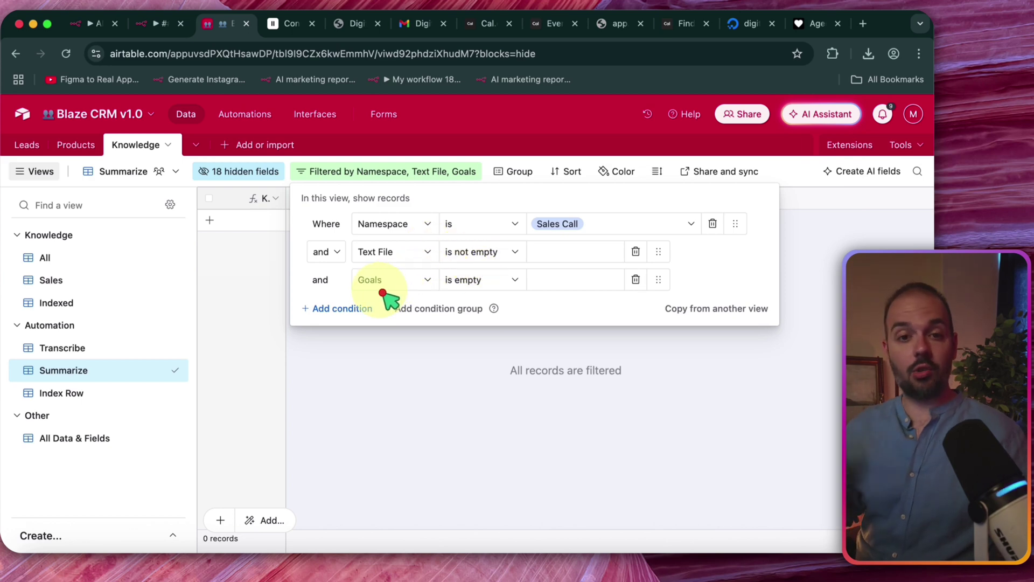
{"action": "left_click", "coordinate": [388, 337]}
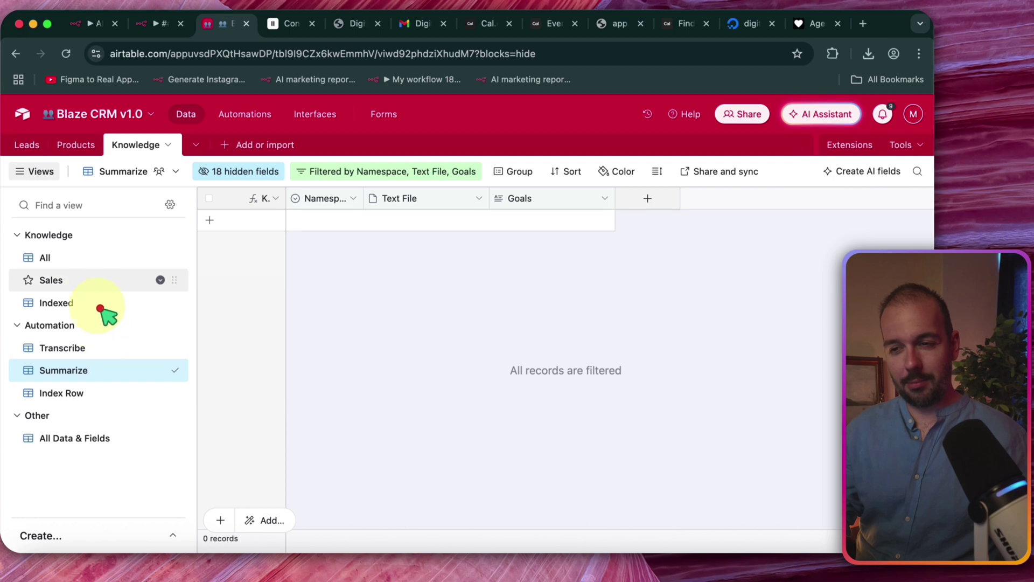
In the Knowledge table's All view, set the Namespace of record K134 to Sales Call.
{"action": "left_click", "coordinate": [119, 264]}
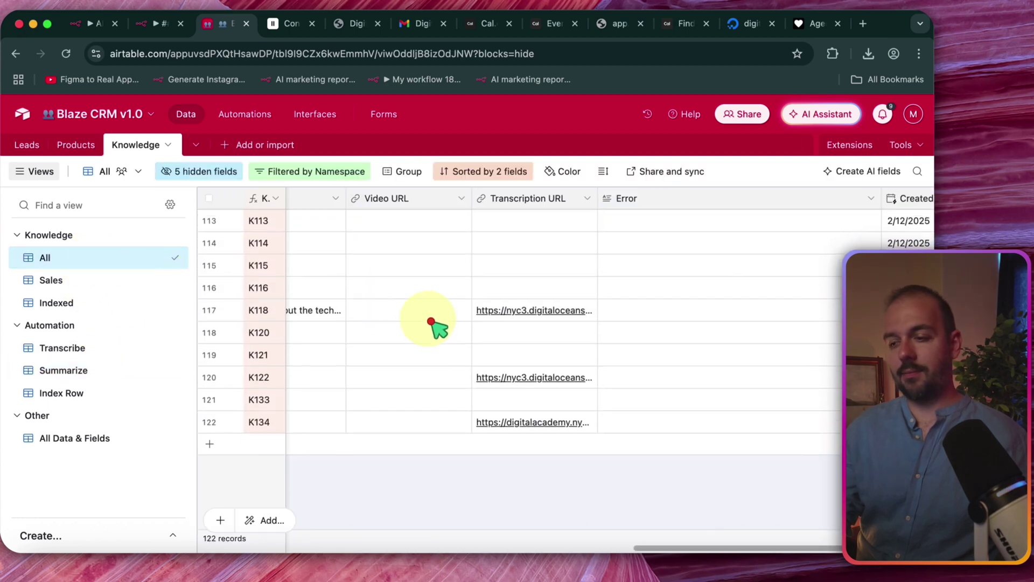
{"action": "scroll", "coordinate": [478, 374], "scroll_direction": "down", "scroll_amount": 1}
{"action": "scroll", "coordinate": [497, 402], "scroll_direction": "left", "scroll_amount": 10}
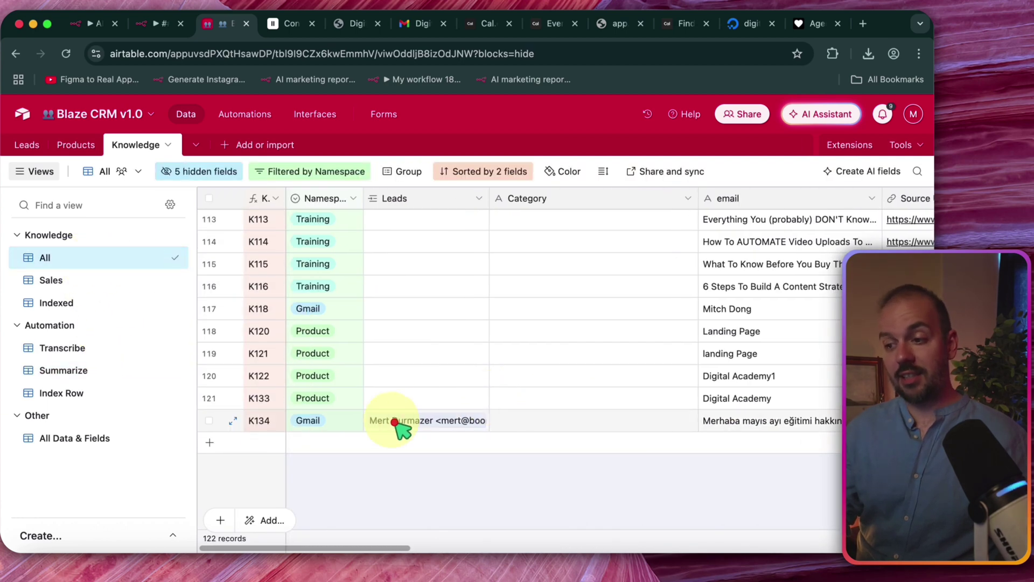
{"action": "left_click", "coordinate": [358, 427]}
{"action": "left_click", "coordinate": [354, 423]}
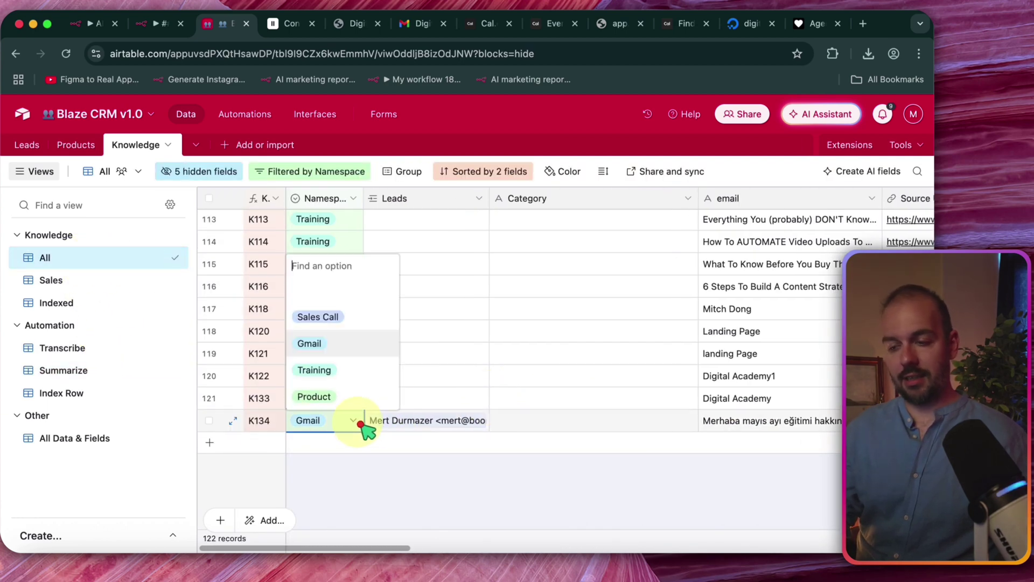
{"action": "left_click", "coordinate": [358, 321]}
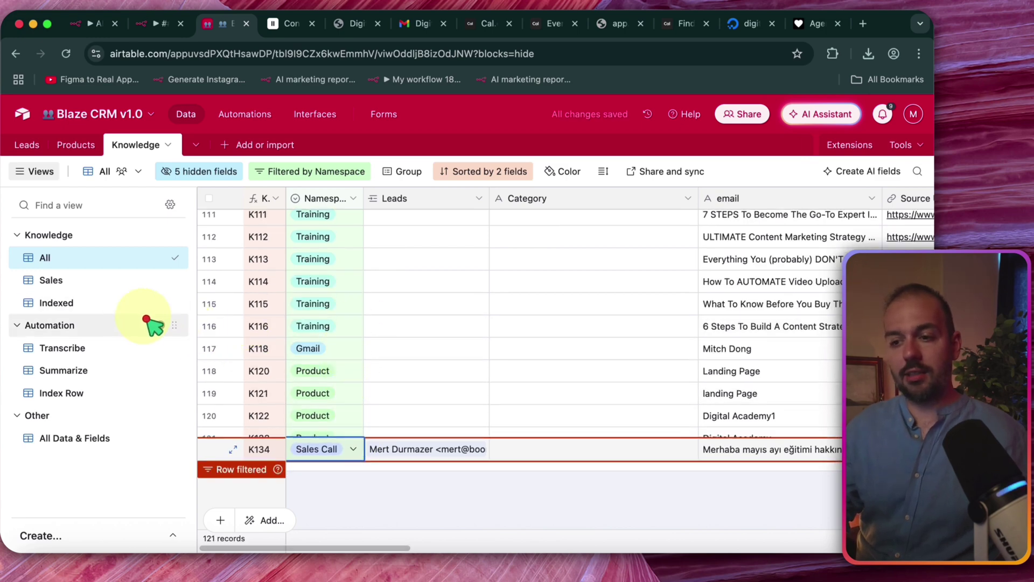
Check the Summarize view for record K134, and switch to n8n's Summarize Transcription section.
{"action": "left_click", "coordinate": [86, 369]}
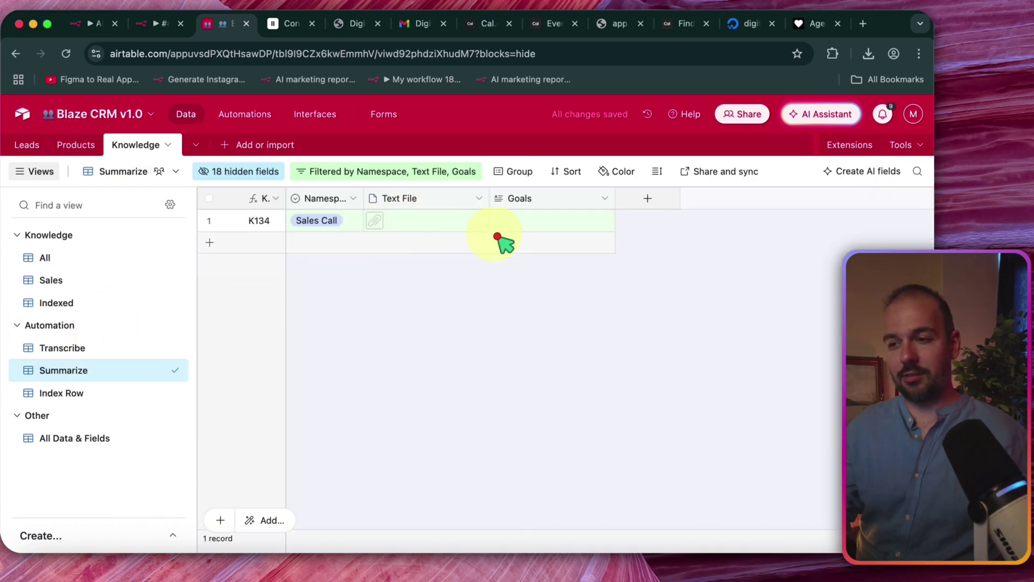
{"action": "left_click", "coordinate": [156, 25]}
{"action": "left_click", "coordinate": [105, 23]}
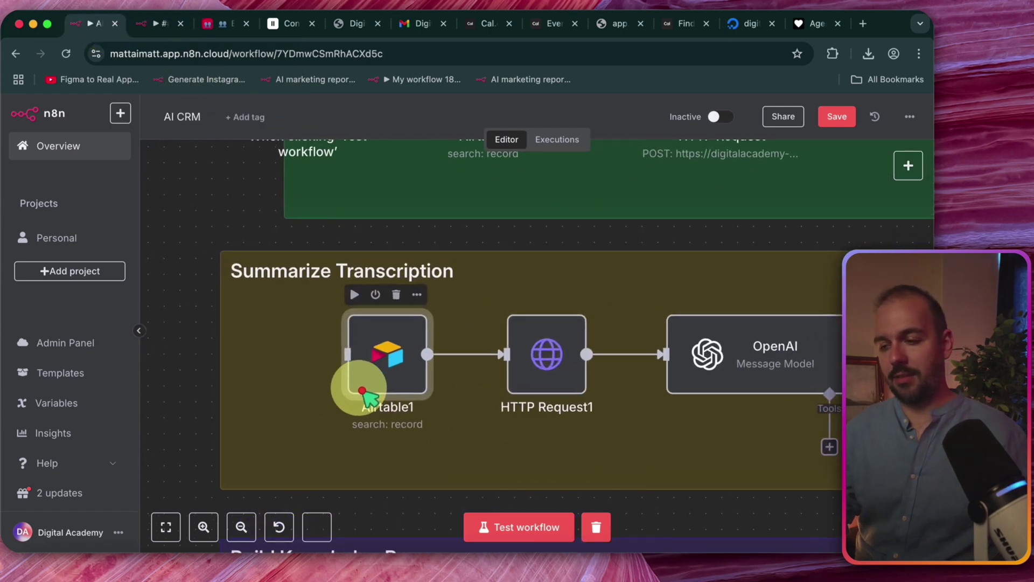
Connect the manual trigger to the Airtable1 node and place it beside the Summarize Transcription section.
{"action": "double_click", "coordinate": [373, 372]}
{"action": "left_click", "coordinate": [371, 395]}
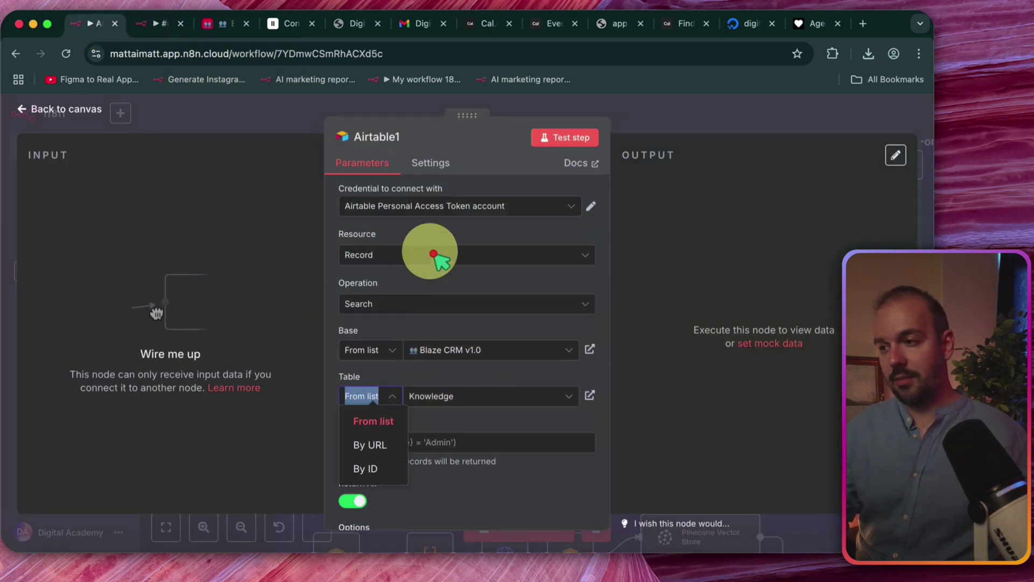
{"action": "left_click", "coordinate": [532, 114]}
{"action": "left_click", "coordinate": [388, 209]}
{"action": "left_click_drag", "start_coordinate": [327, 213], "coordinate": [354, 368]}
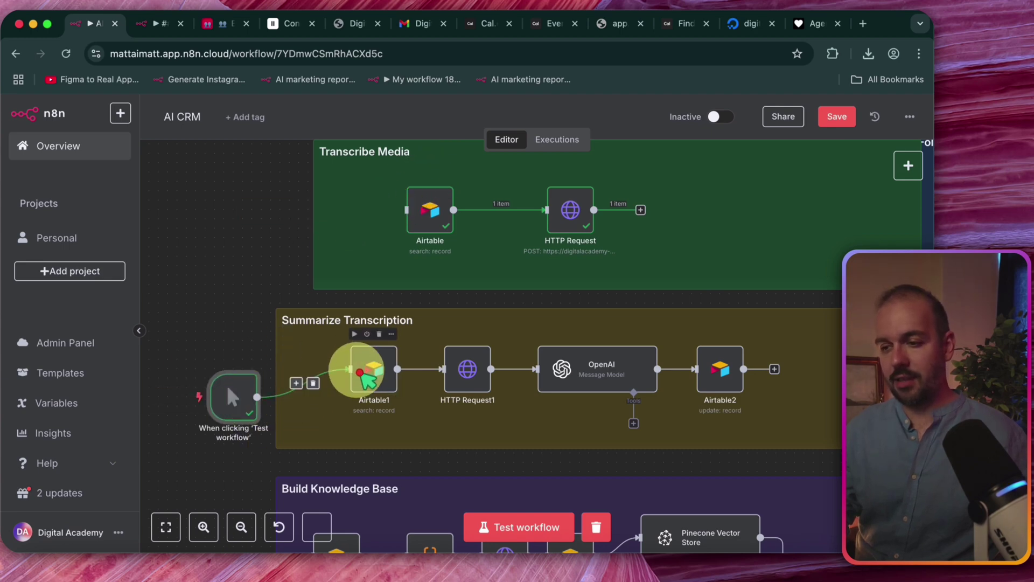
{"action": "left_click_drag", "start_coordinate": [227, 394], "coordinate": [237, 358]}
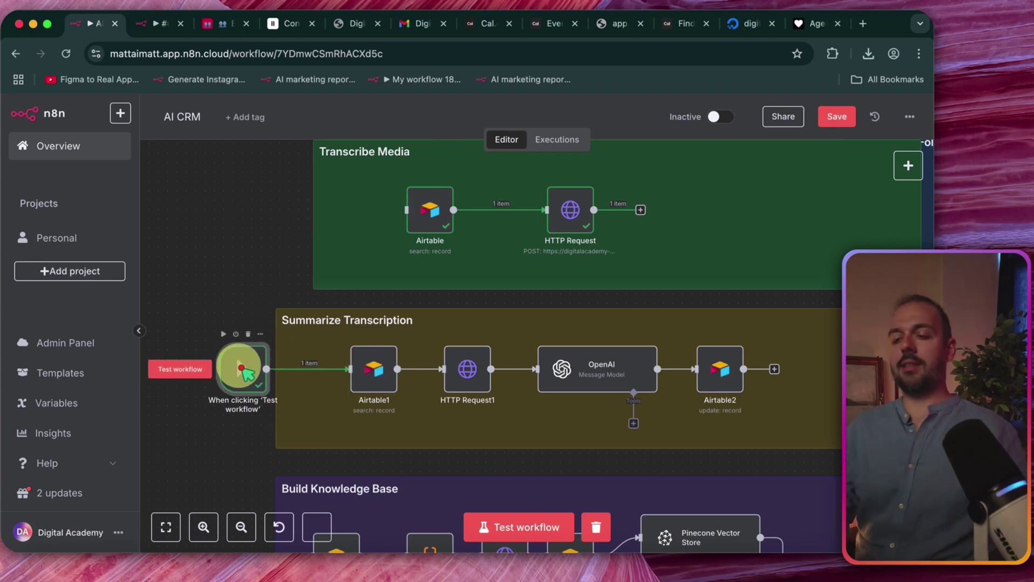
Review the OpenAI node's model and sales call prompt in the Summarize Transcription section.
{"action": "double_click", "coordinate": [603, 353]}
{"action": "scroll", "coordinate": [446, 402], "scroll_direction": "down", "scroll_amount": 3}
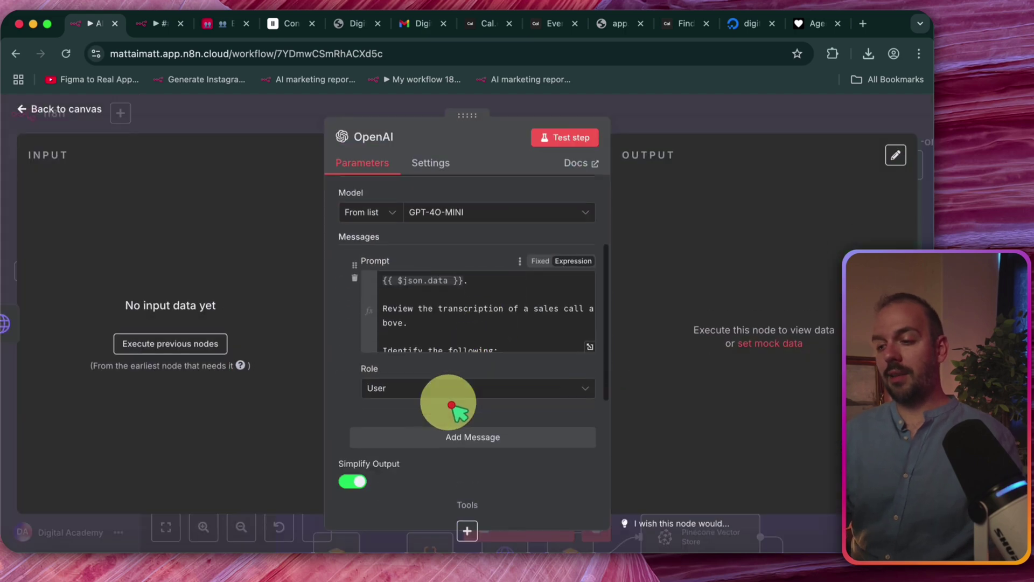
{"action": "scroll", "coordinate": [432, 351], "scroll_direction": "down", "scroll_amount": 10}
{"action": "scroll", "coordinate": [598, 280], "scroll_direction": "up", "scroll_amount": 6}
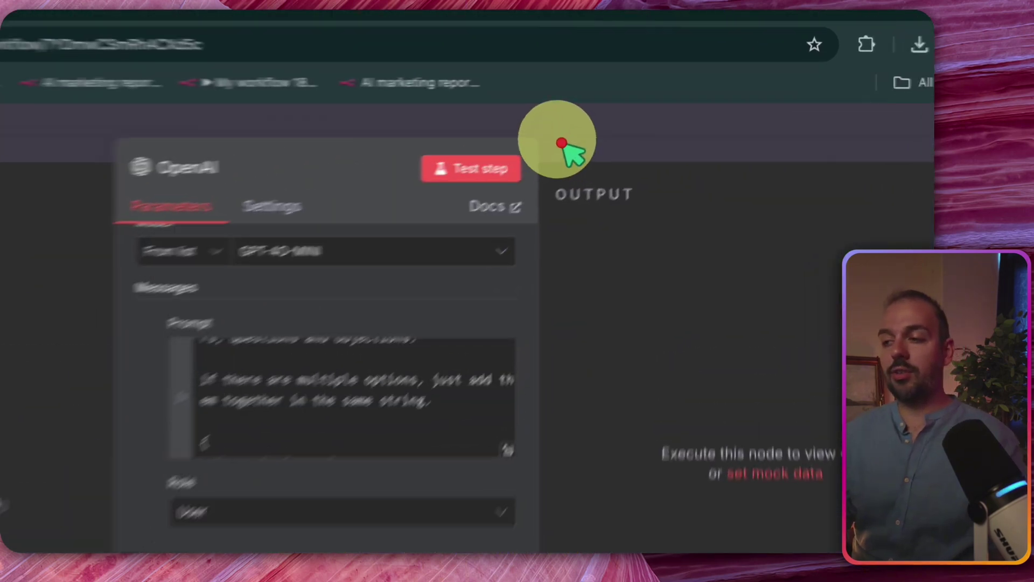
{"action": "left_click", "coordinate": [622, 141]}
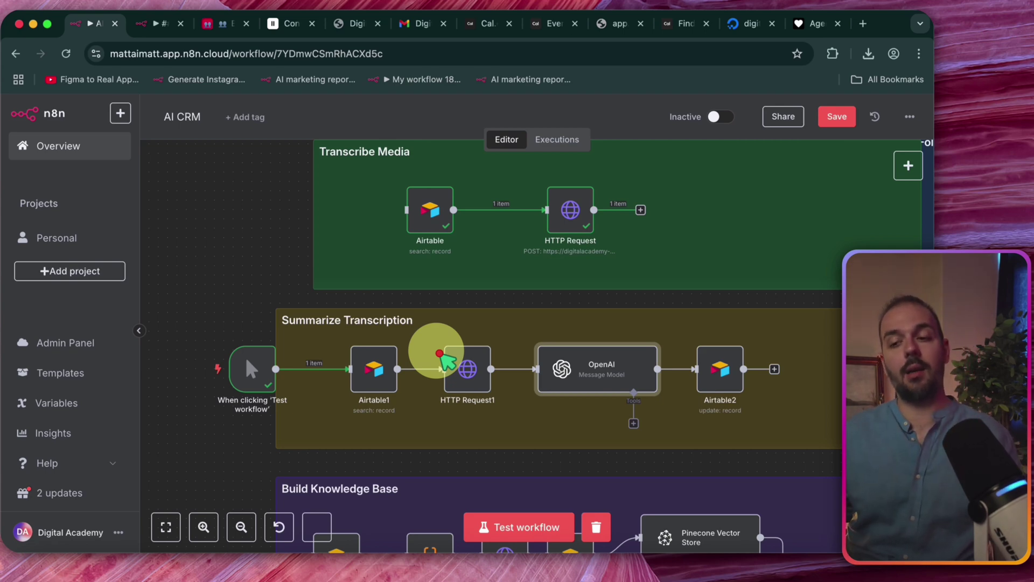
Run the Summarize Transcription workflow with Airtable1 reading the Summarize view, and inspect the OpenAI node's output.
{"action": "mouse_move", "coordinate": [261, 366]}
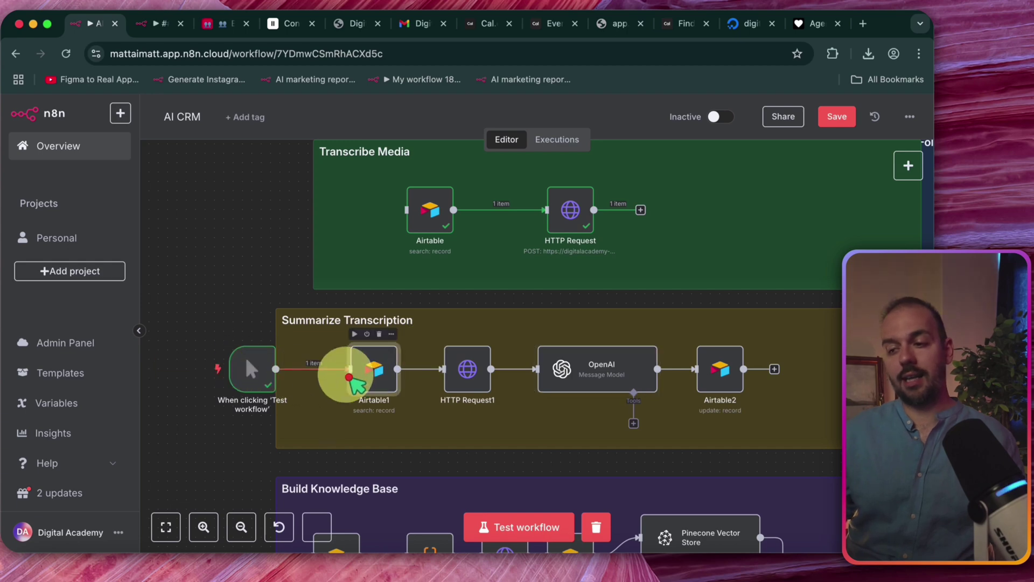
{"action": "double_click", "coordinate": [355, 371]}
{"action": "scroll", "coordinate": [474, 410], "scroll_direction": "down", "scroll_amount": 4}
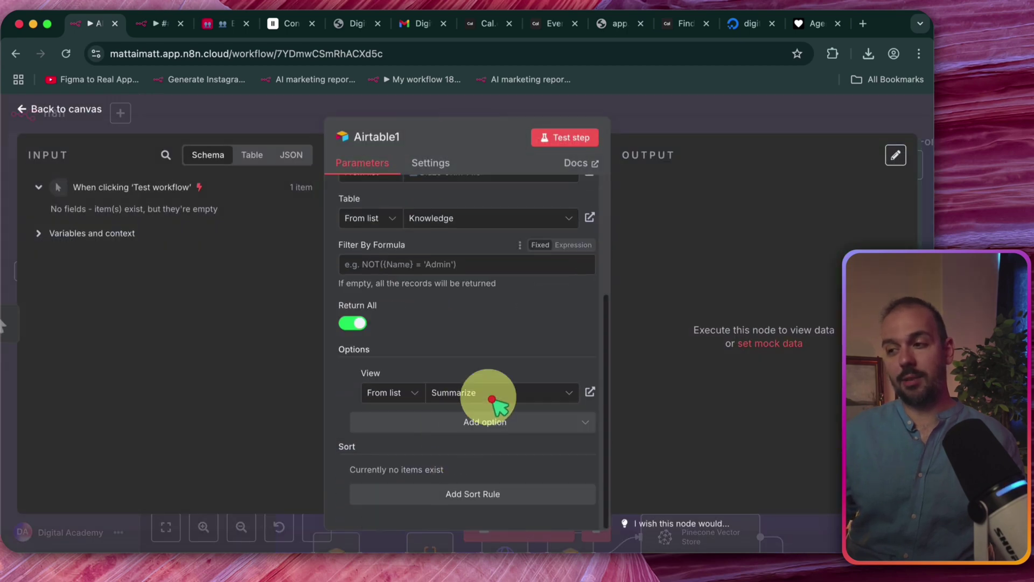
{"action": "left_click", "coordinate": [670, 125]}
{"action": "left_click", "coordinate": [213, 370]}
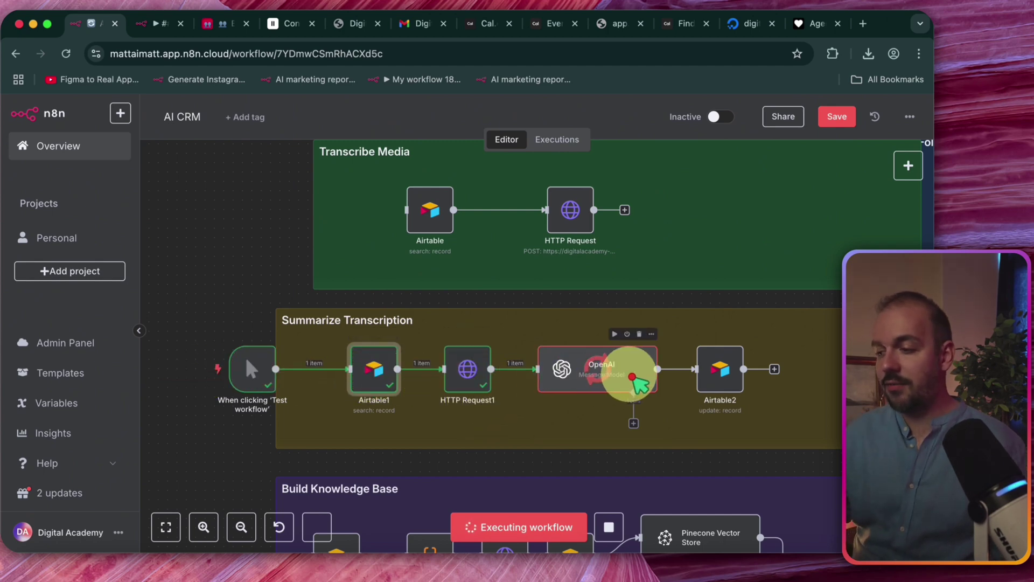
{"action": "double_click", "coordinate": [608, 379]}
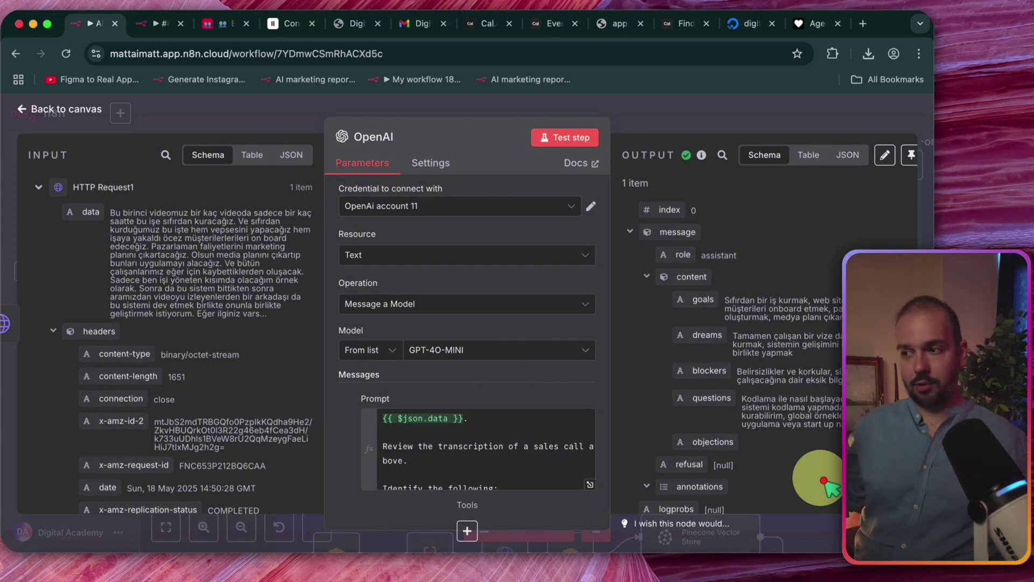
{"action": "key", "text": "Escape"}
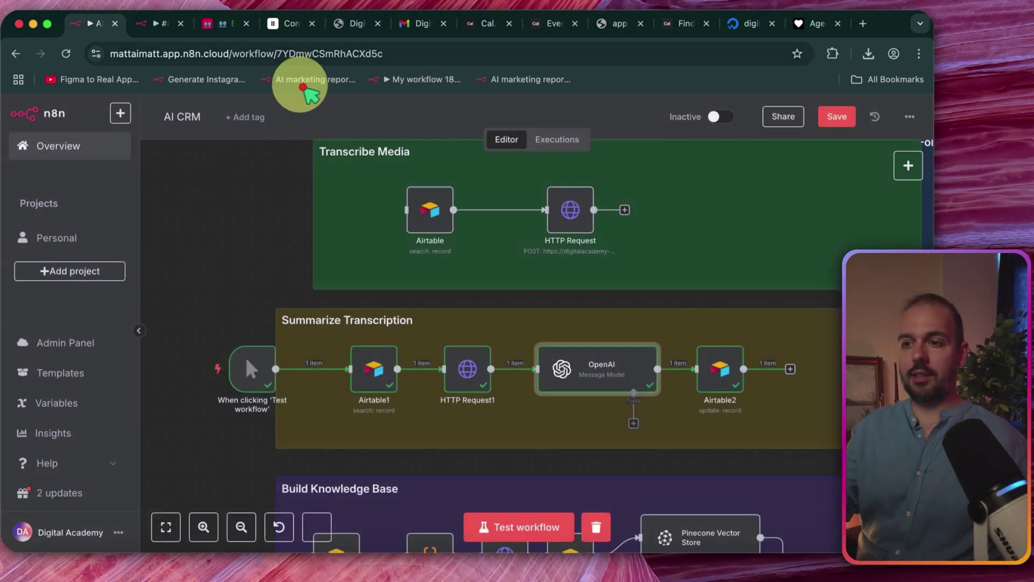
Switch to Airtable and review the Dream Outcome, Blockers, Questions and Objections fields in the Knowledge table's Sales view.
{"action": "left_click", "coordinate": [221, 28]}
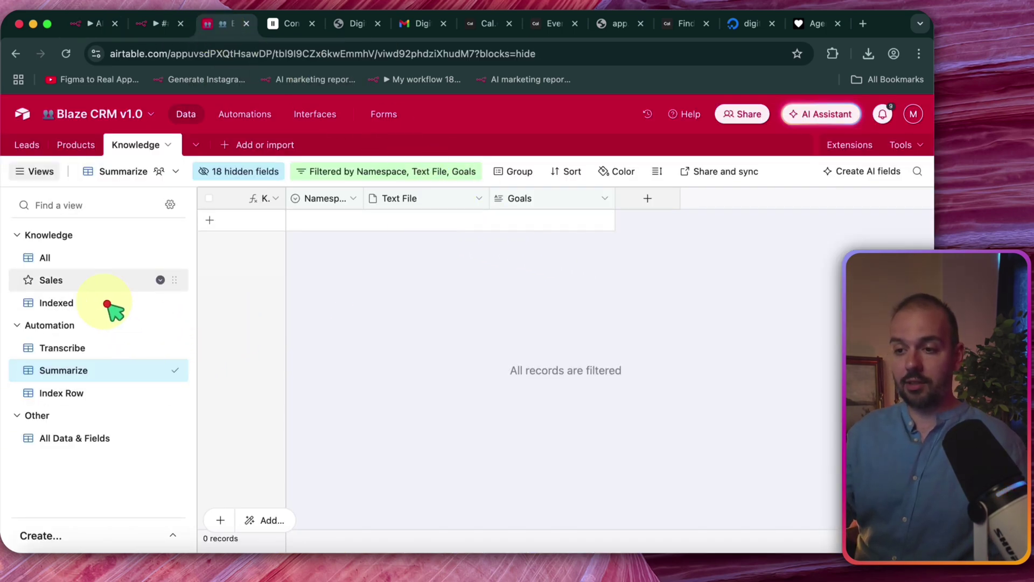
{"action": "left_click", "coordinate": [102, 278]}
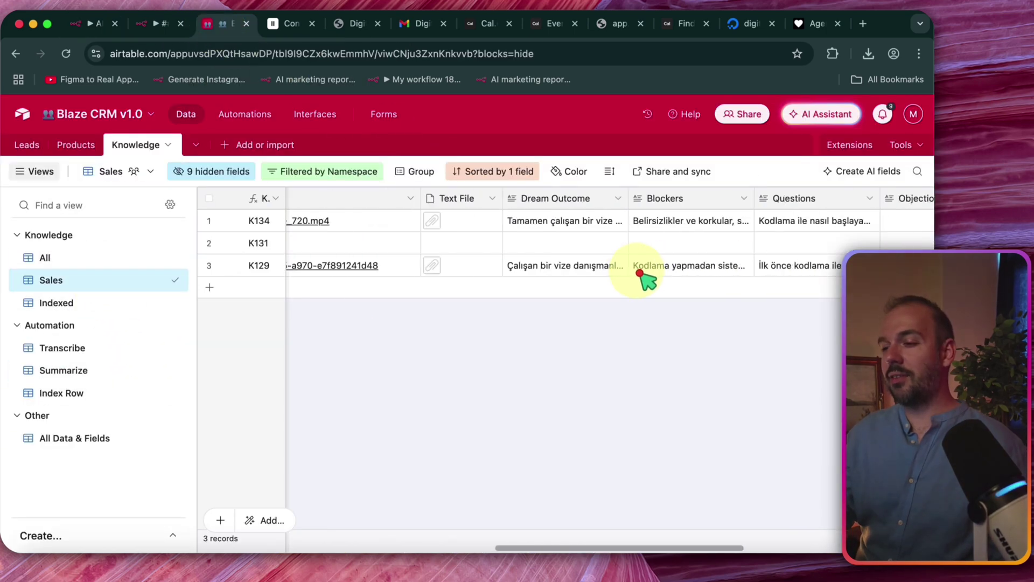
{"action": "scroll", "coordinate": [644, 272], "scroll_direction": "right", "scroll_amount": 5}
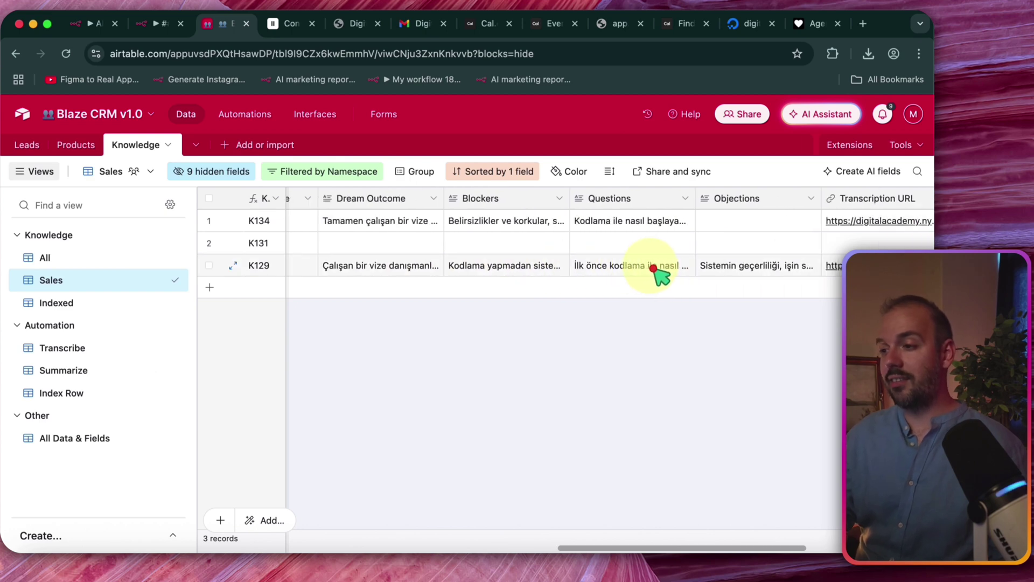
{"action": "scroll", "coordinate": [654, 272], "scroll_direction": "right", "scroll_amount": 5}
{"action": "left_click", "coordinate": [598, 272]}
{"action": "scroll", "coordinate": [588, 273], "scroll_direction": "right", "scroll_amount": 3}
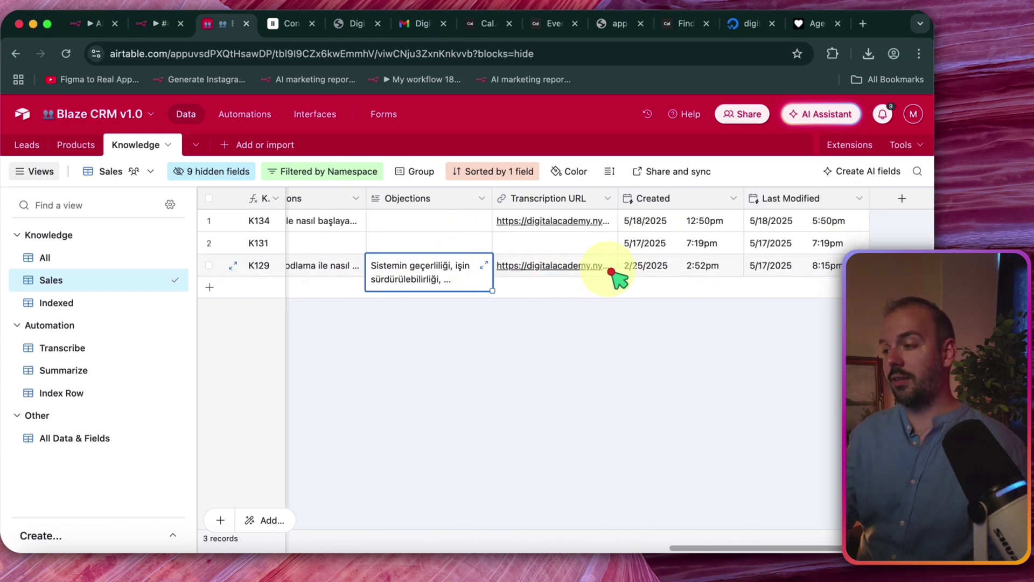
{"action": "scroll", "coordinate": [620, 272], "scroll_direction": "left", "scroll_amount": 10}
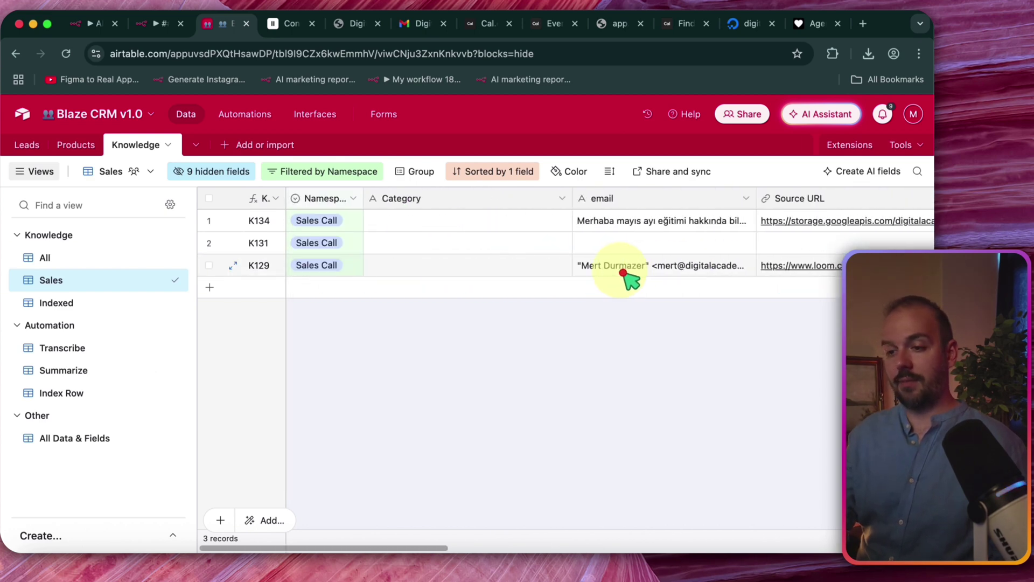
{"action": "left_click", "coordinate": [153, 389]}
{"action": "left_click", "coordinate": [108, 286]}
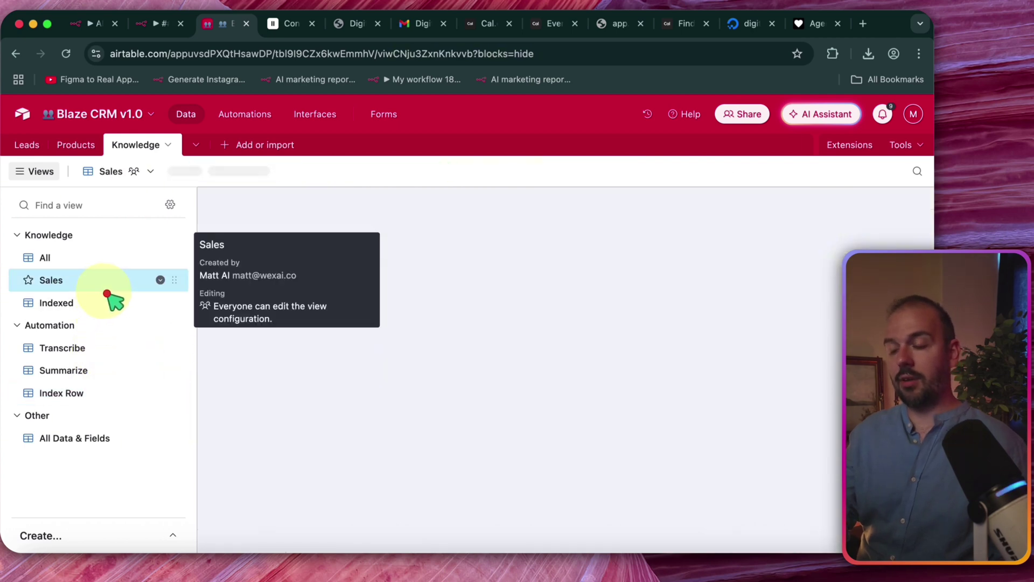
{"action": "scroll", "coordinate": [466, 272], "scroll_direction": "right", "scroll_amount": 10}
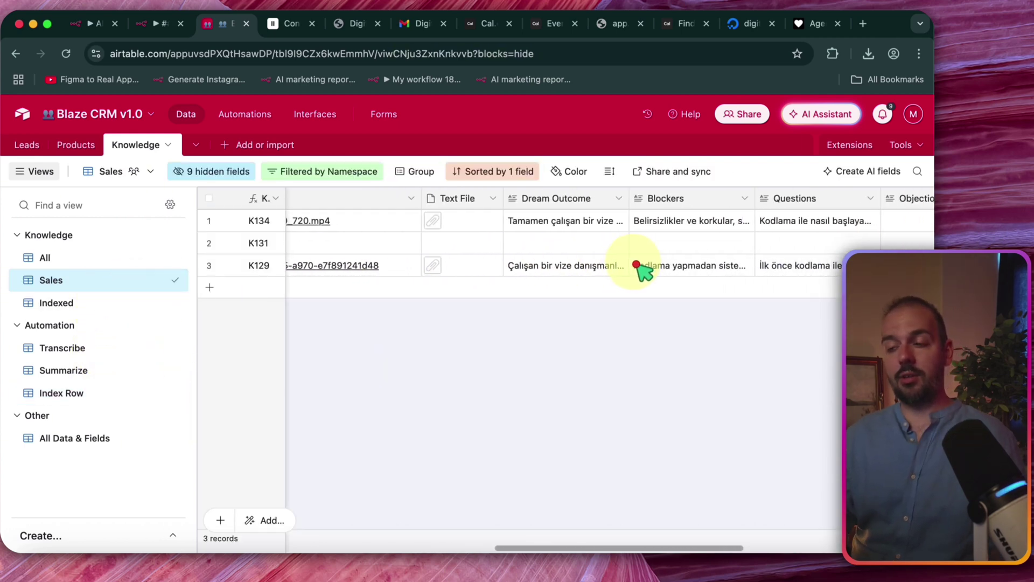
{"action": "scroll", "coordinate": [642, 273], "scroll_direction": "right", "scroll_amount": 2}
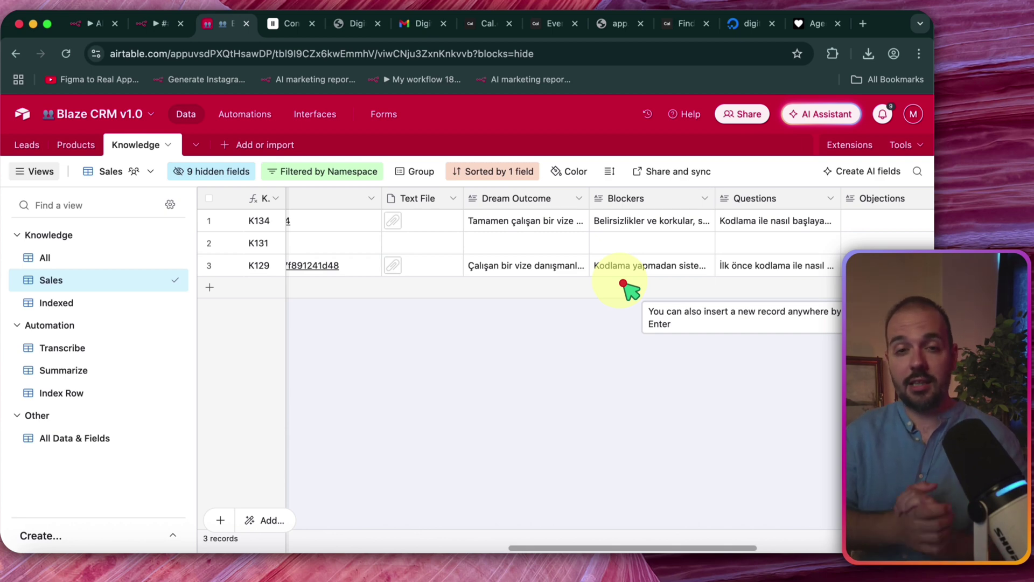
{"action": "scroll", "coordinate": [623, 284], "scroll_direction": "right", "scroll_amount": 5}
{"action": "scroll", "coordinate": [723, 273], "scroll_direction": "left", "scroll_amount": 10}
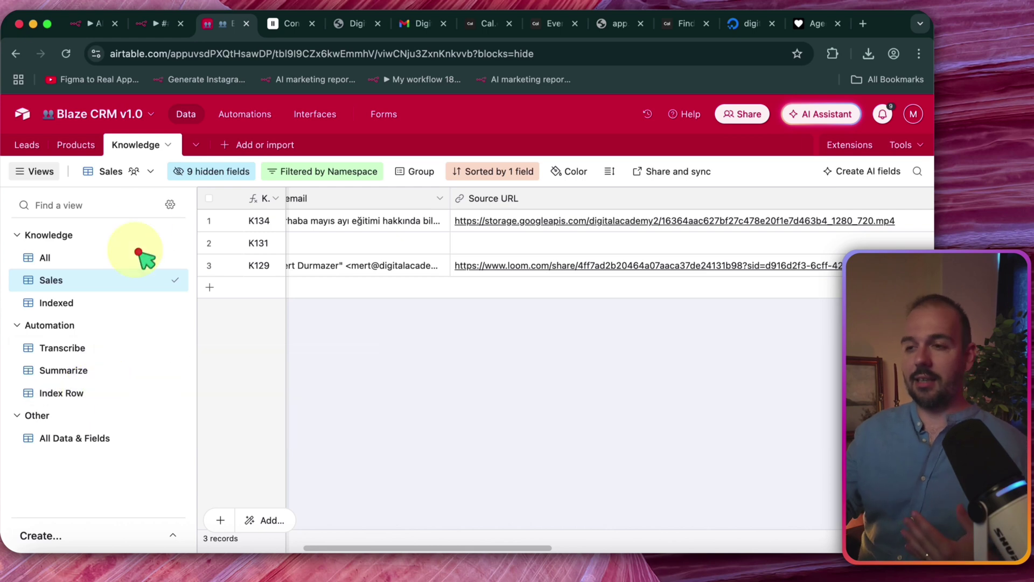
Switch to n8n and review HTTP Request1's URL expression along with the Text File data output by the Airtable1 node.
{"action": "left_click", "coordinate": [108, 24]}
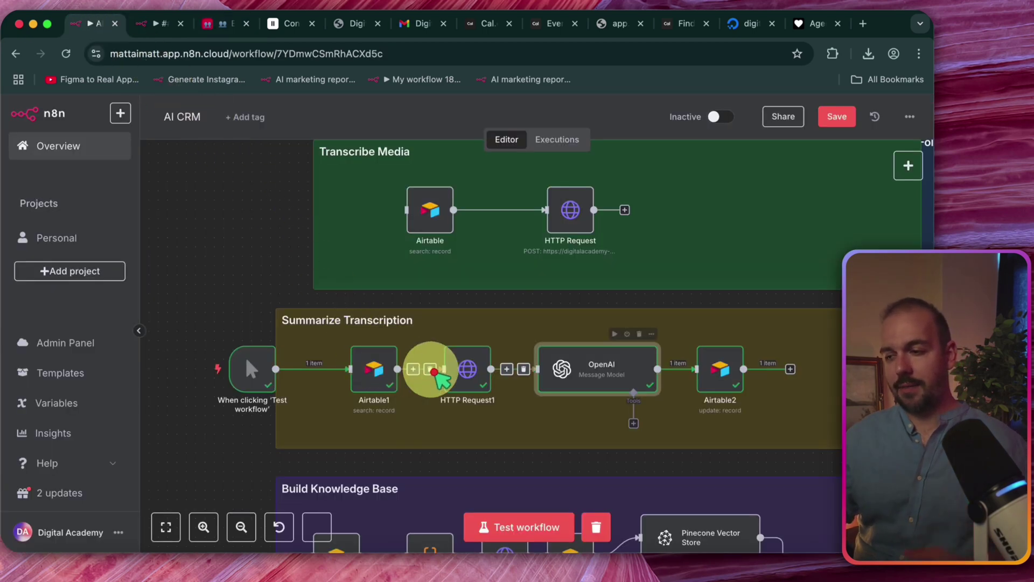
{"action": "double_click", "coordinate": [468, 372]}
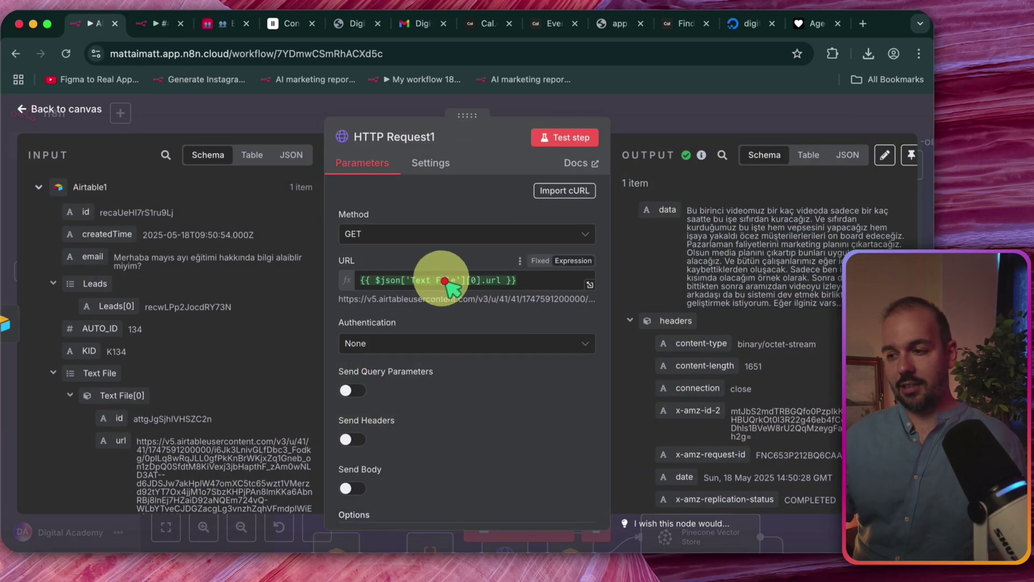
{"action": "left_click", "coordinate": [676, 120]}
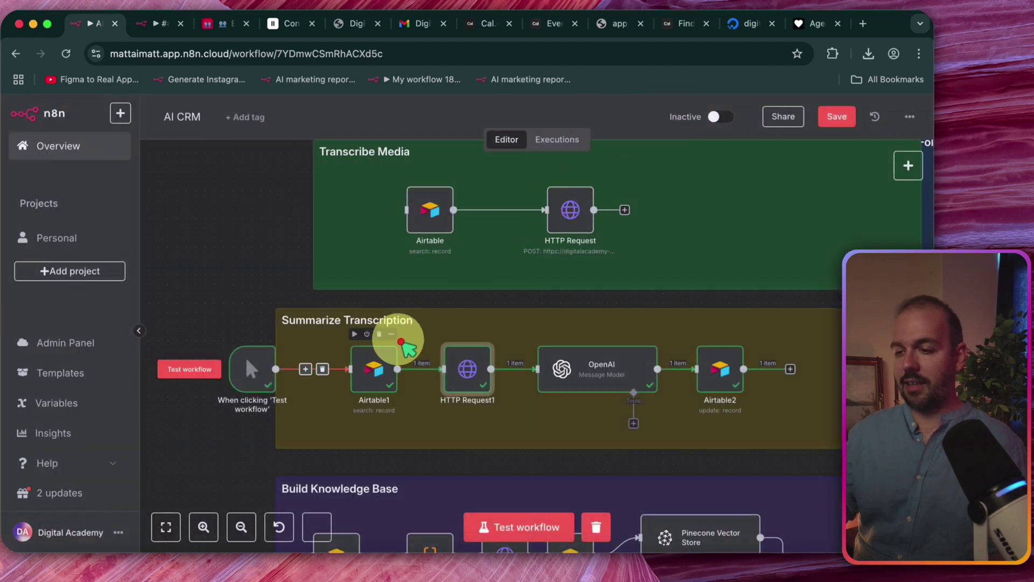
{"action": "double_click", "coordinate": [378, 367]}
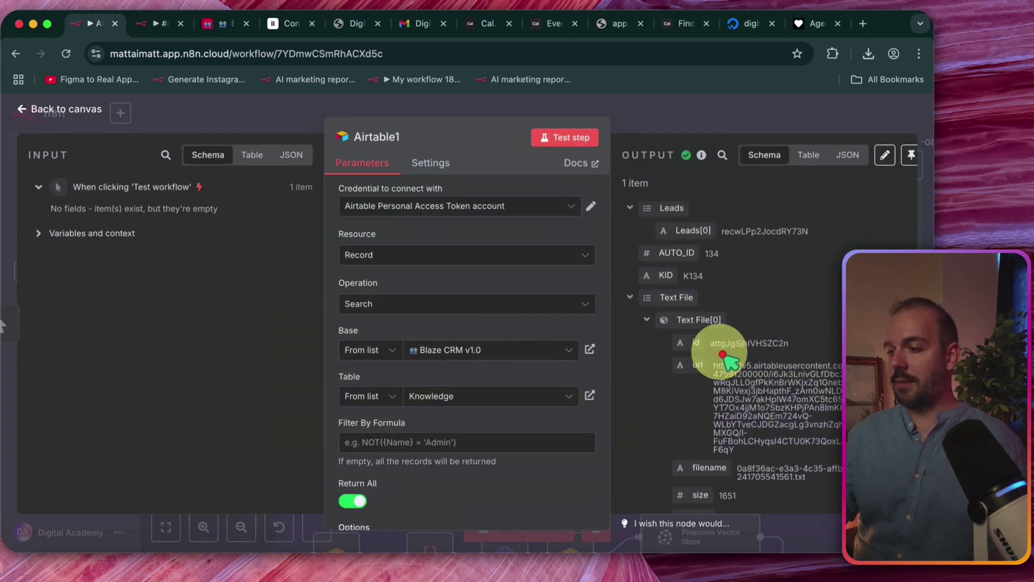
{"action": "left_click", "coordinate": [690, 126]}
{"action": "double_click", "coordinate": [503, 345]}
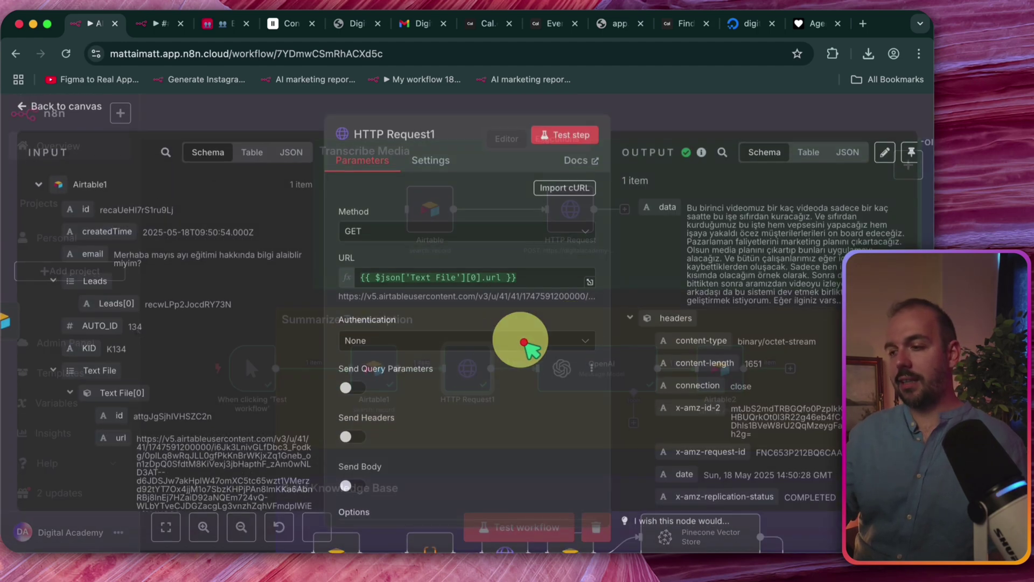
{"action": "key", "text": "Escape"}
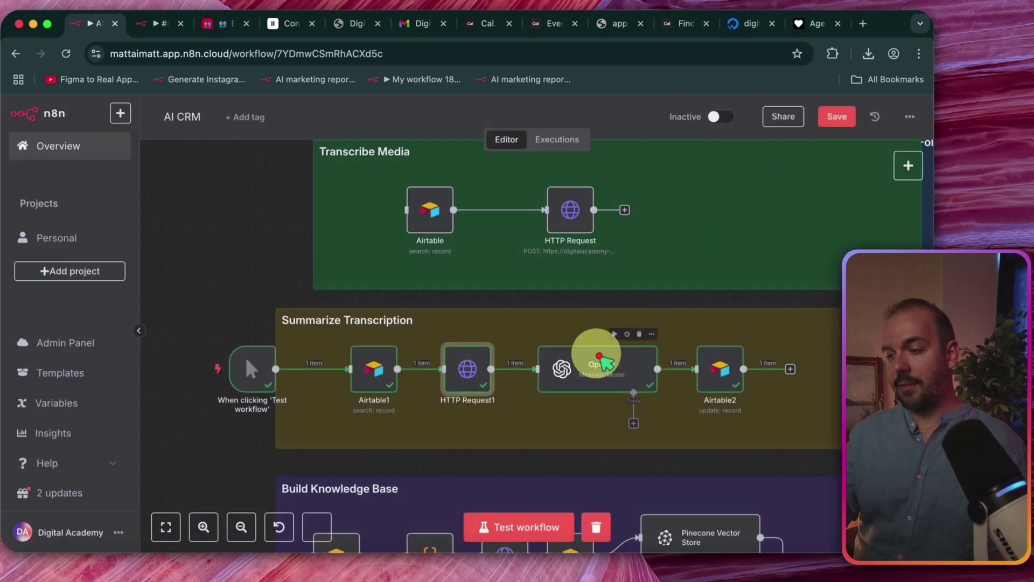
Examine the OpenAI node's full prompt expression, including the requested sales call items and the JSON output format.
{"action": "double_click", "coordinate": [585, 377]}
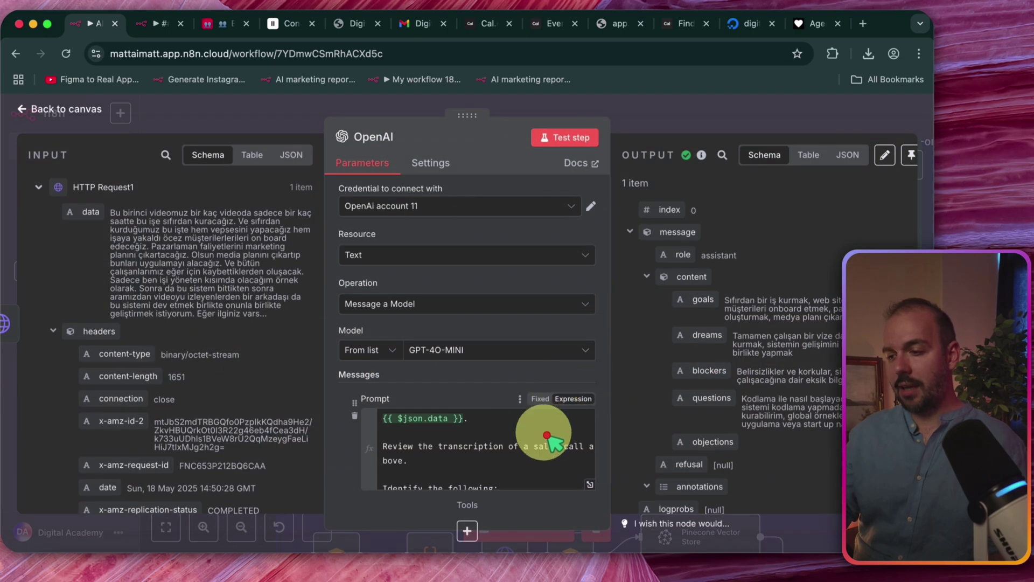
{"action": "left_click", "coordinate": [590, 484]}
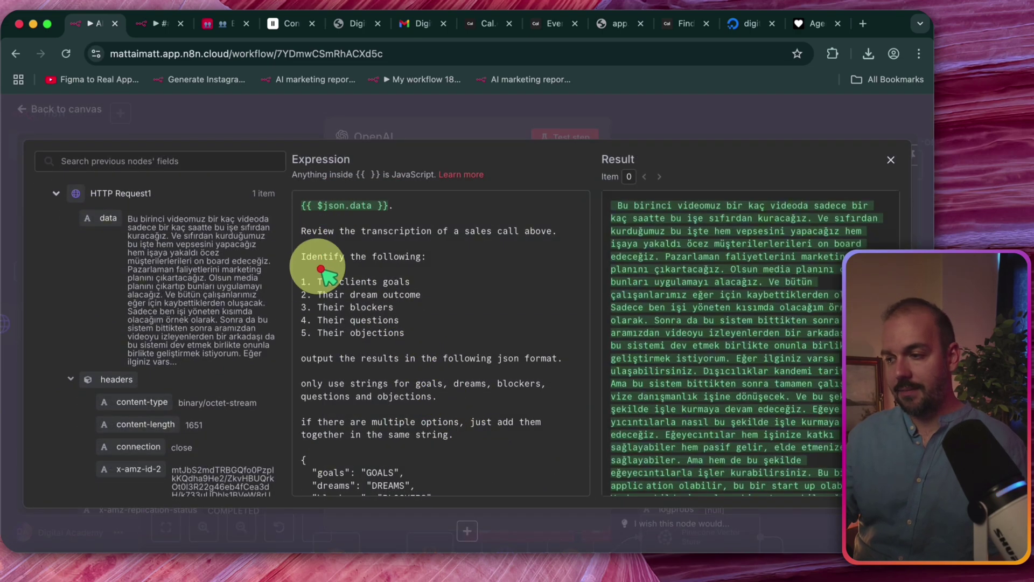
{"action": "scroll", "coordinate": [316, 273], "scroll_direction": "down", "scroll_amount": 1}
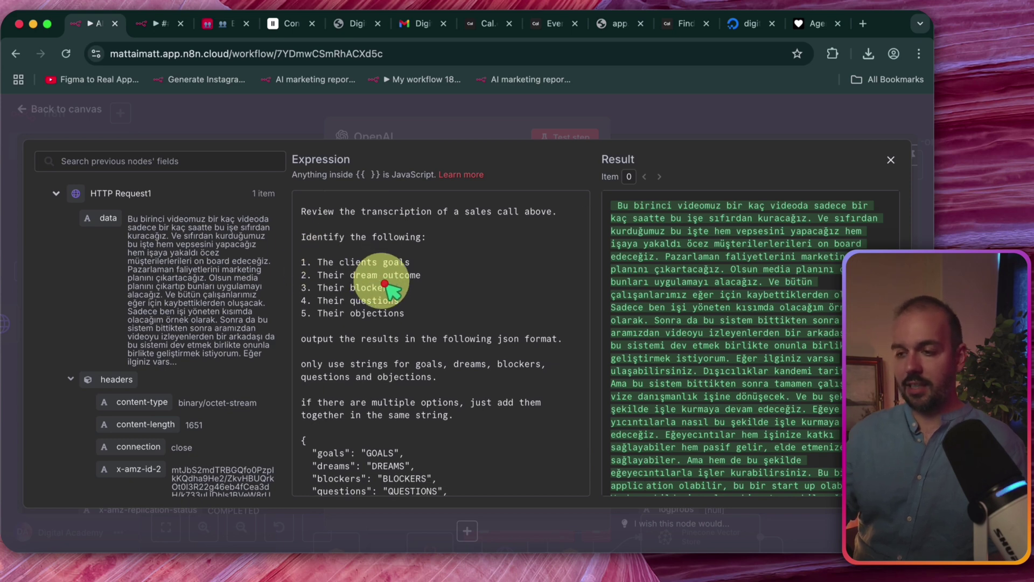
{"action": "scroll", "coordinate": [377, 259], "scroll_direction": "down", "scroll_amount": 3}
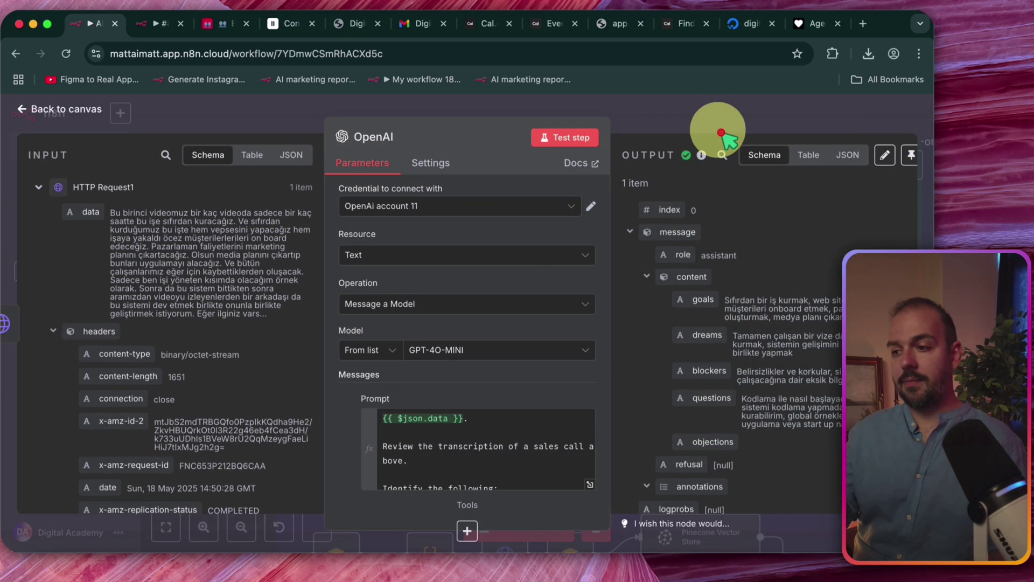
{"action": "key", "text": "Escape"}
{"action": "left_click", "coordinate": [693, 120]}
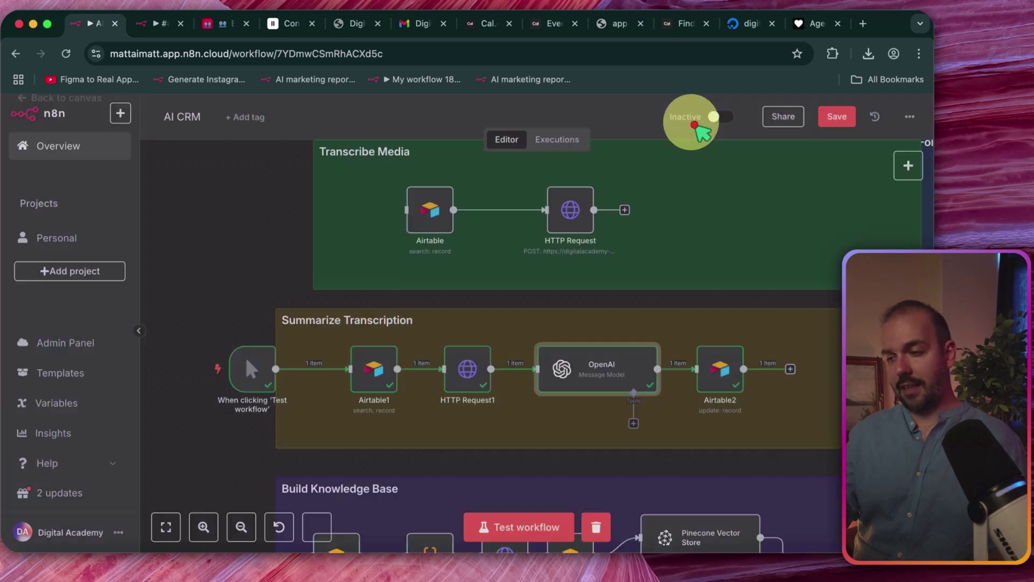
Connect the manual trigger to the Airtable3 node and place it beside the Build Knowledge Base section.
{"action": "scroll", "coordinate": [730, 396], "scroll_direction": "down", "scroll_amount": 4}
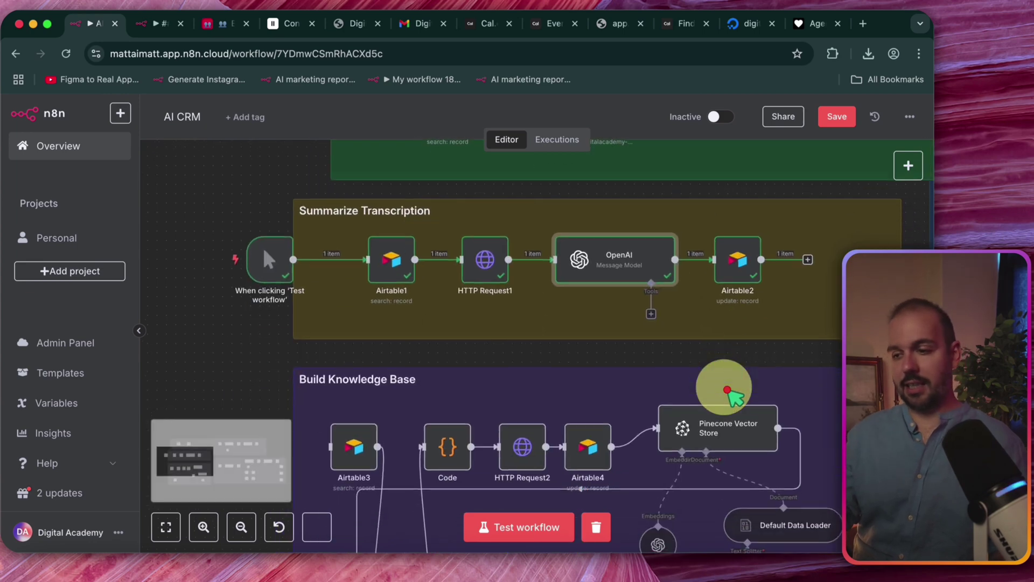
{"action": "scroll", "coordinate": [411, 374], "scroll_direction": "down", "scroll_amount": 3}
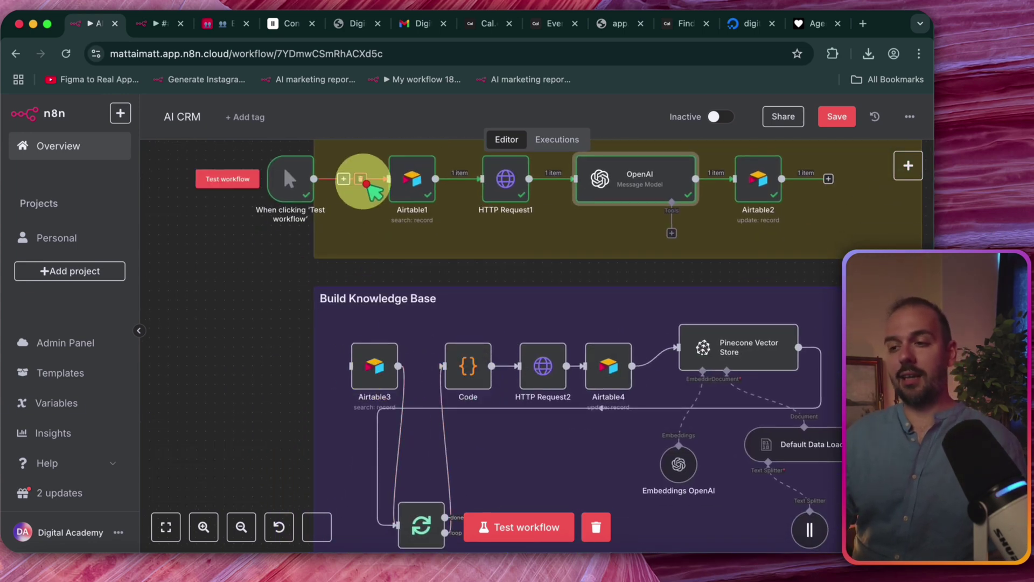
{"action": "left_click_drag", "start_coordinate": [283, 179], "coordinate": [356, 371]}
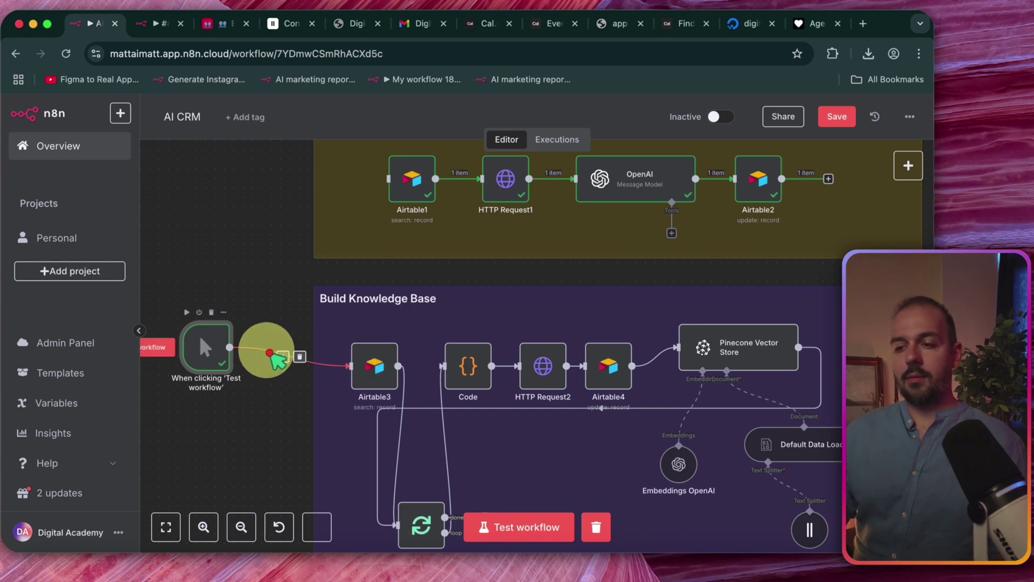
{"action": "left_click_drag", "start_coordinate": [218, 339], "coordinate": [257, 358]}
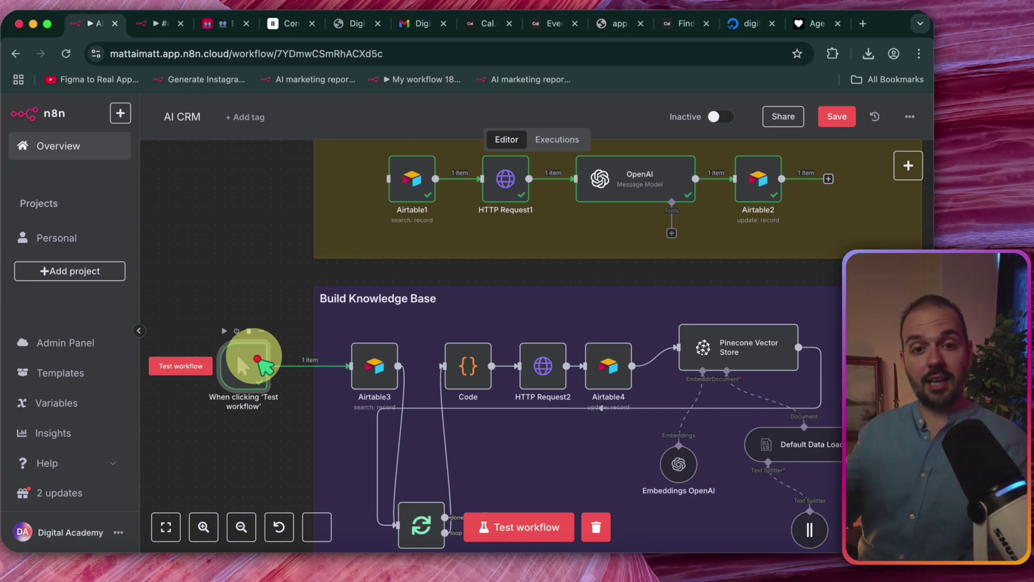
Inspect the Airtable3 node's search settings for the Knowledge table, including its Index Row view option.
{"action": "scroll", "coordinate": [356, 469], "scroll_direction": "down", "scroll_amount": 3}
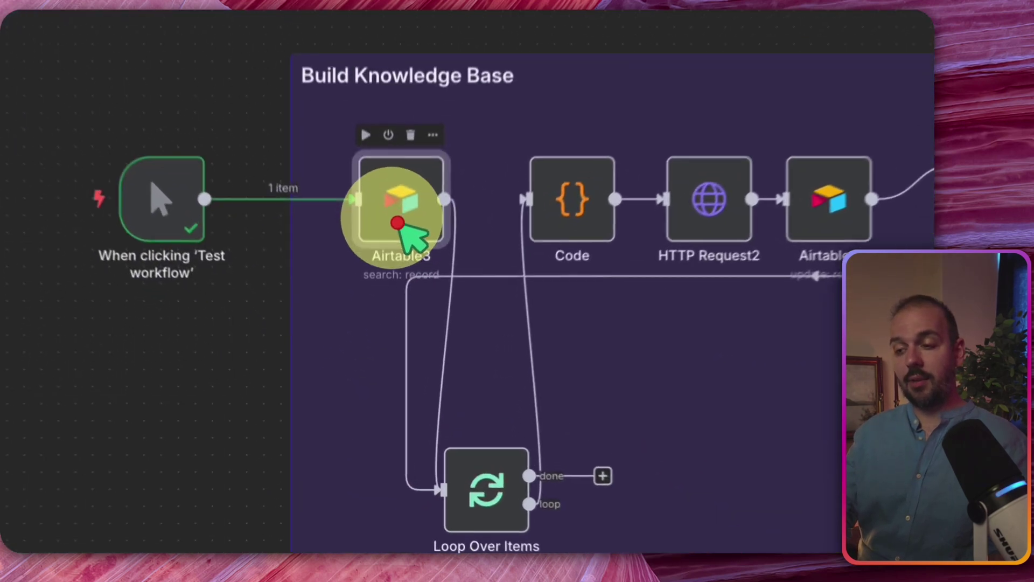
{"action": "double_click", "coordinate": [408, 300]}
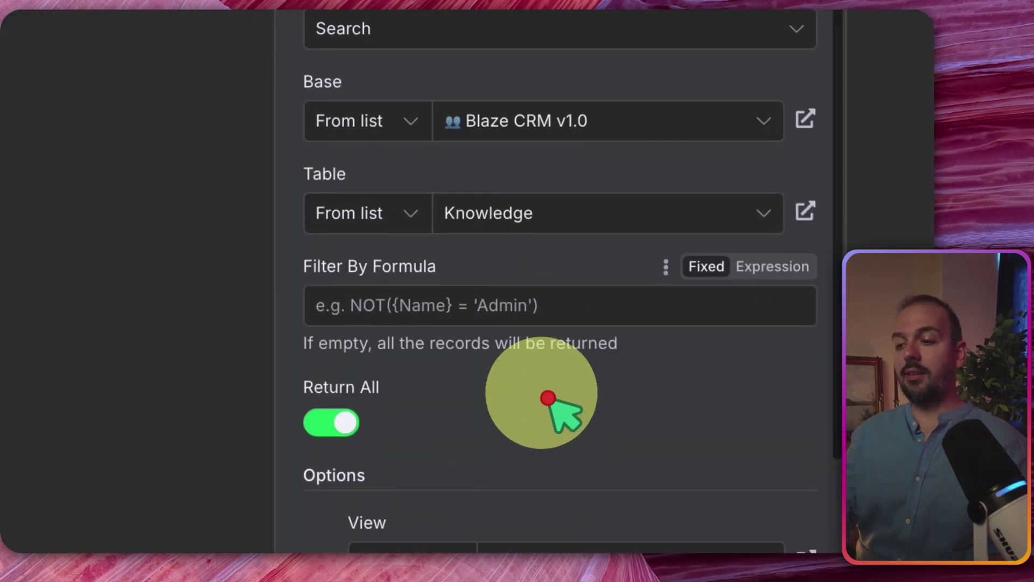
{"action": "scroll", "coordinate": [521, 446], "scroll_direction": "down", "scroll_amount": 3}
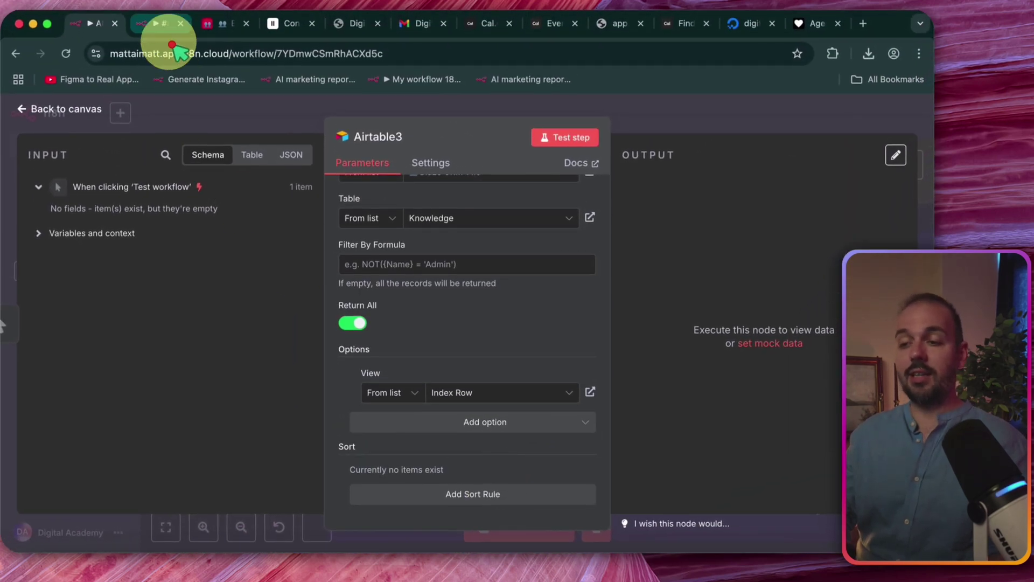
Switch to Airtable, review the Knowledge table's Index Row view, and relate it to the Airtable3 node and loop in n8n.
{"action": "left_click", "coordinate": [218, 23]}
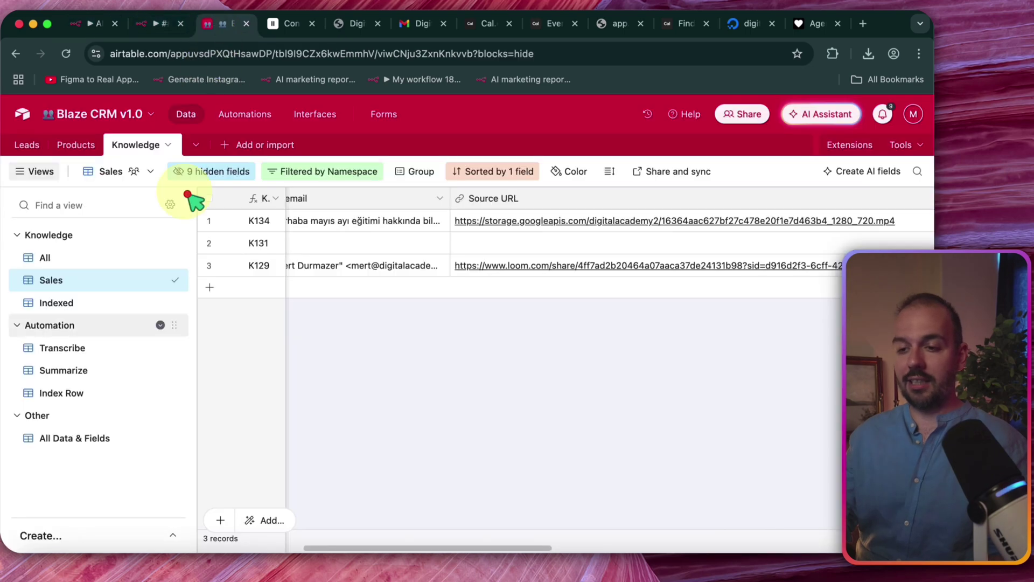
{"action": "left_click", "coordinate": [90, 393]}
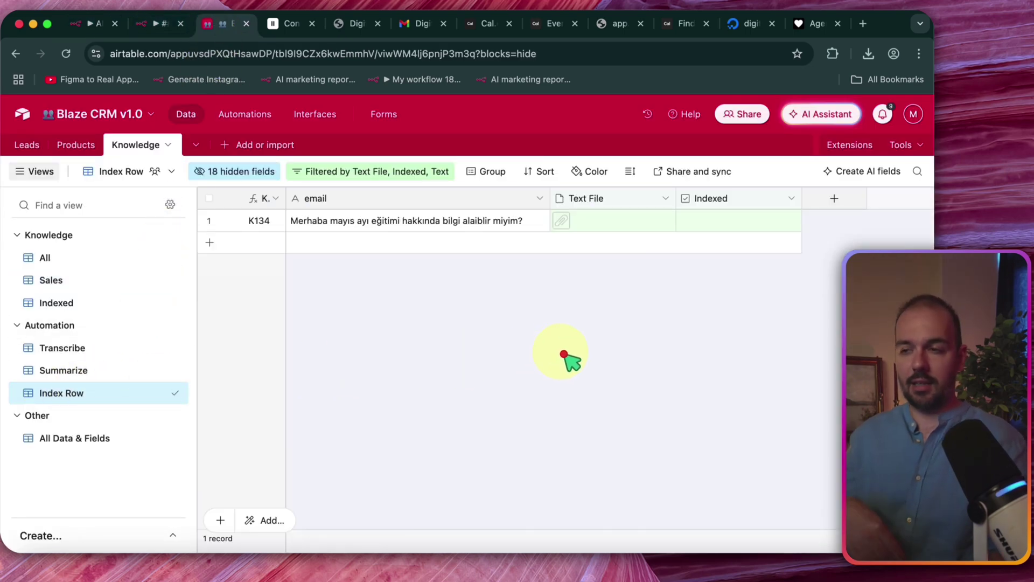
{"action": "left_click", "coordinate": [109, 34]}
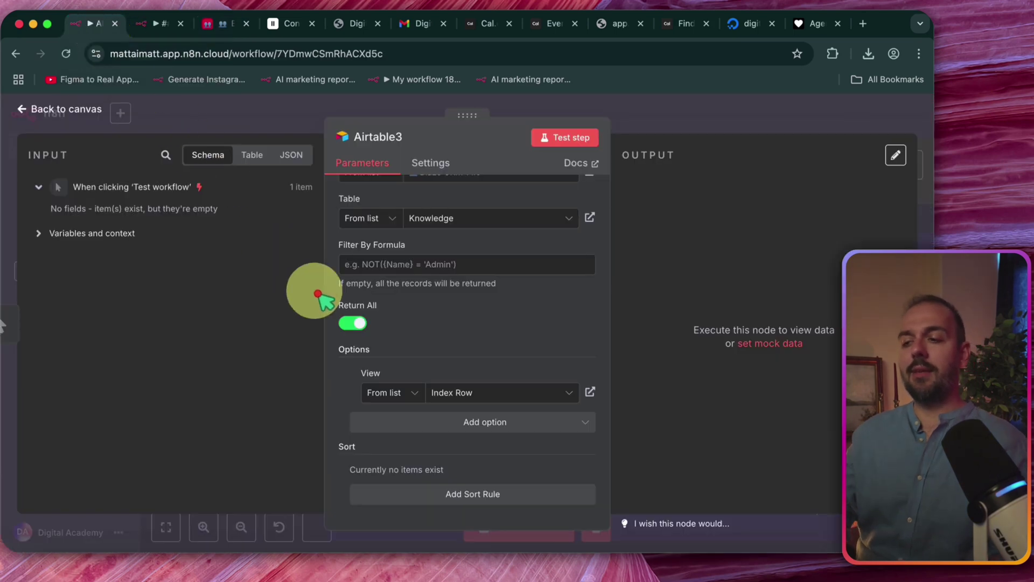
{"action": "left_click", "coordinate": [685, 141]}
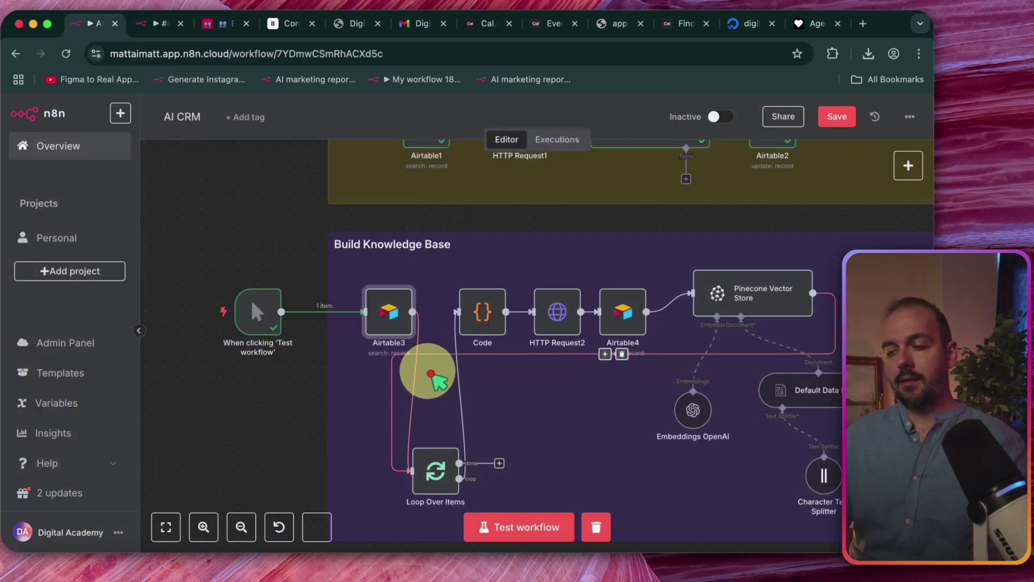
{"action": "scroll", "coordinate": [415, 380], "scroll_direction": "down", "scroll_amount": 1}
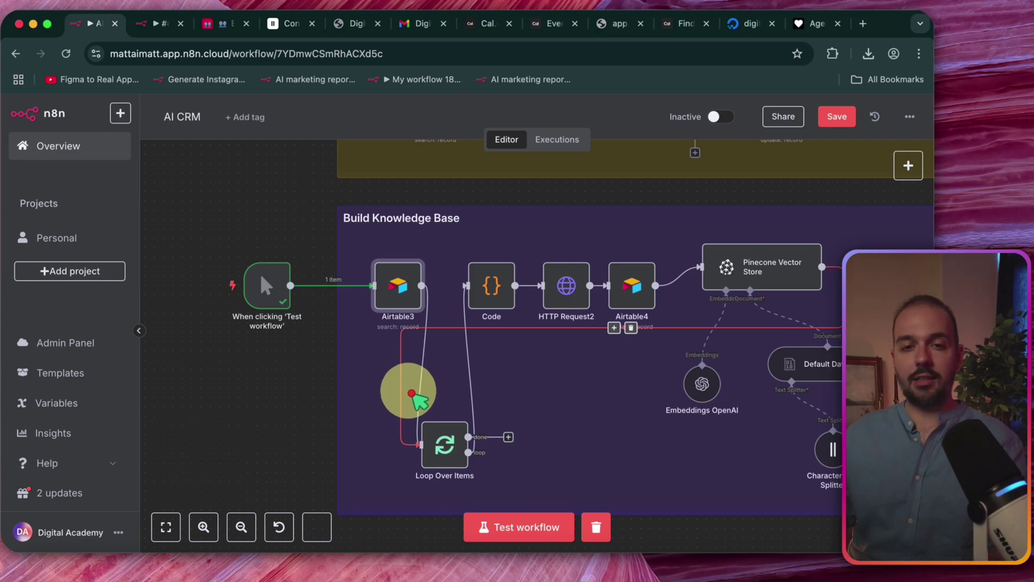
{"action": "left_click", "coordinate": [229, 24]}
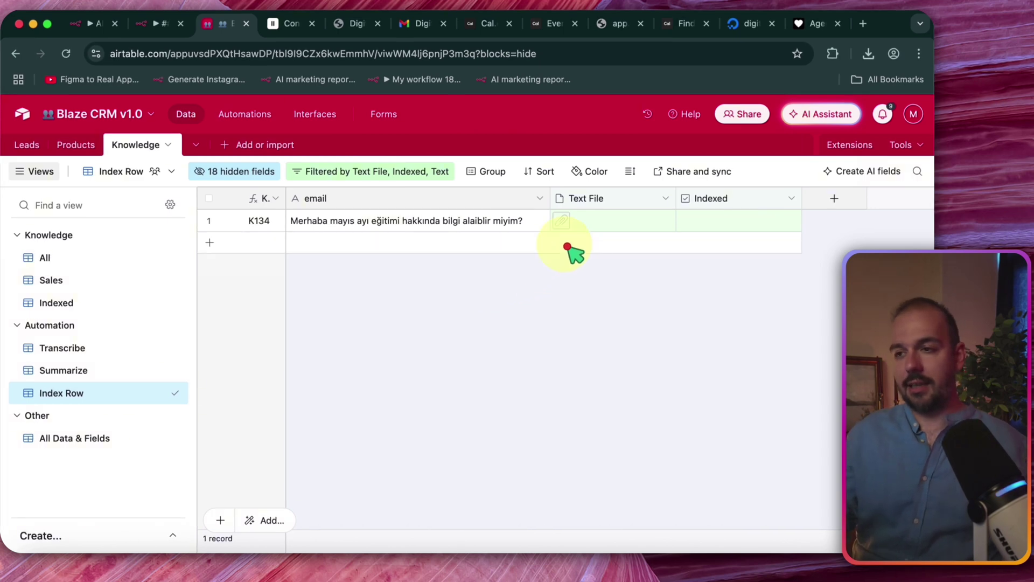
{"action": "left_click", "coordinate": [99, 23]}
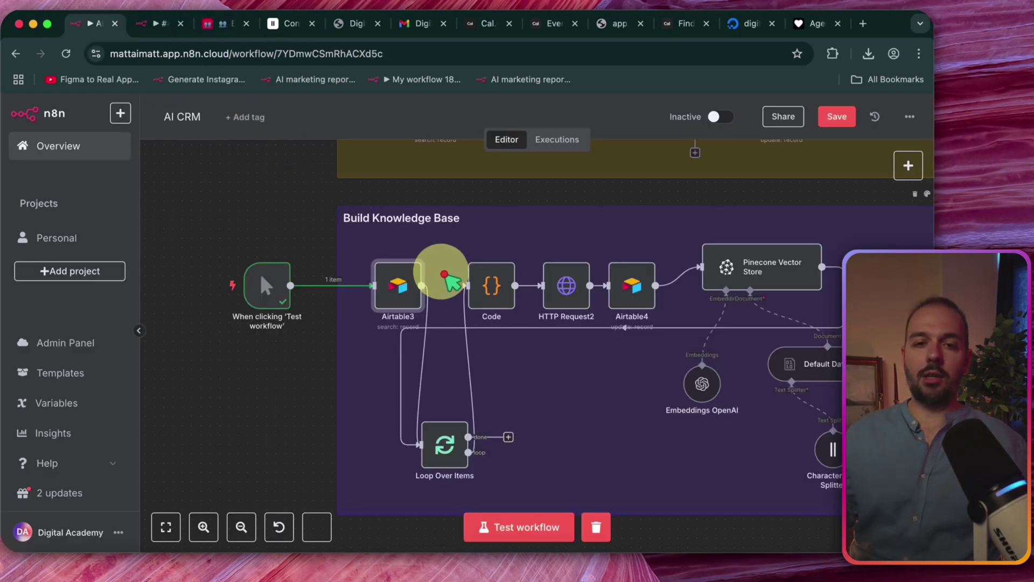
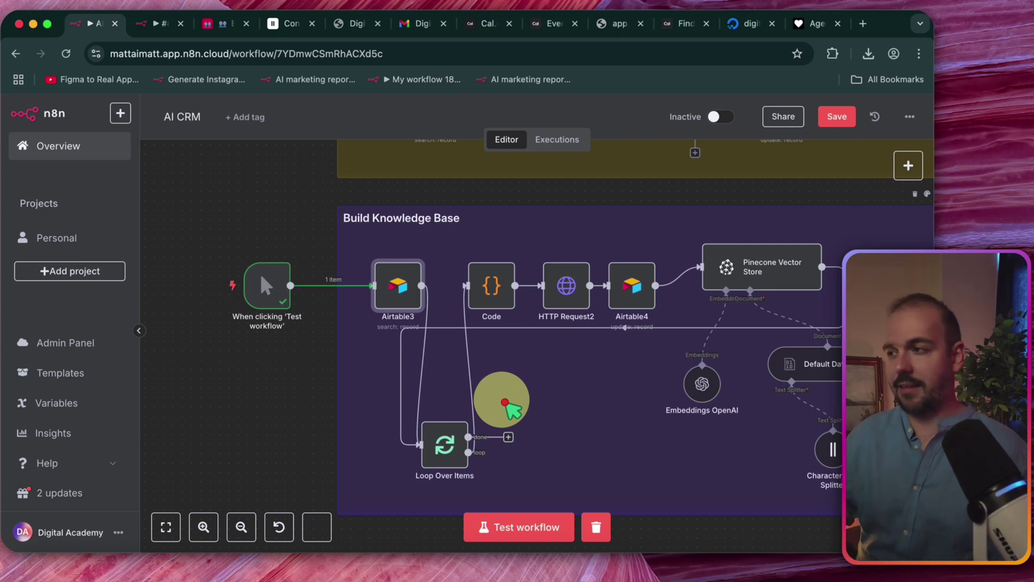
Search Google for pinecoe in a new browser tab and open the Pinecone website from the results.
{"action": "left_click", "coordinate": [863, 24]}
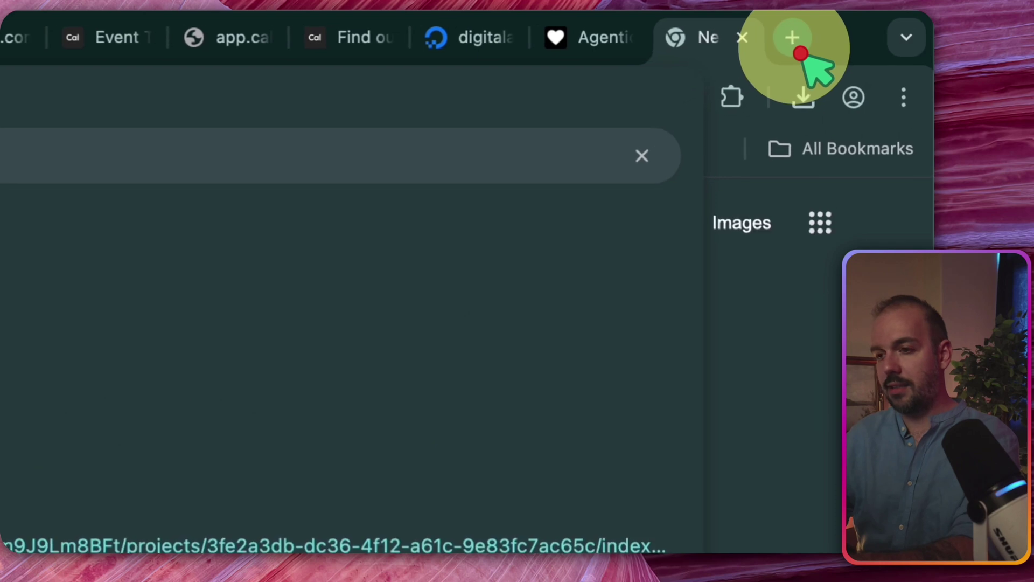
{"action": "key", "text": "Return"}
{"action": "scroll", "coordinate": [268, 300], "scroll_direction": "down", "scroll_amount": 5}
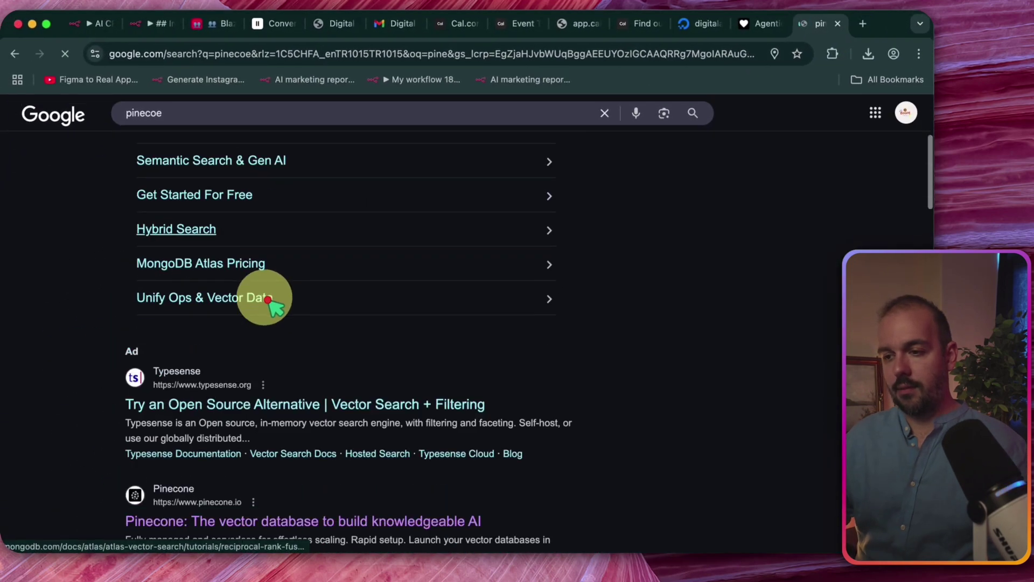
{"action": "scroll", "coordinate": [268, 299], "scroll_direction": "down", "scroll_amount": 4}
{"action": "left_click", "coordinate": [390, 334]}
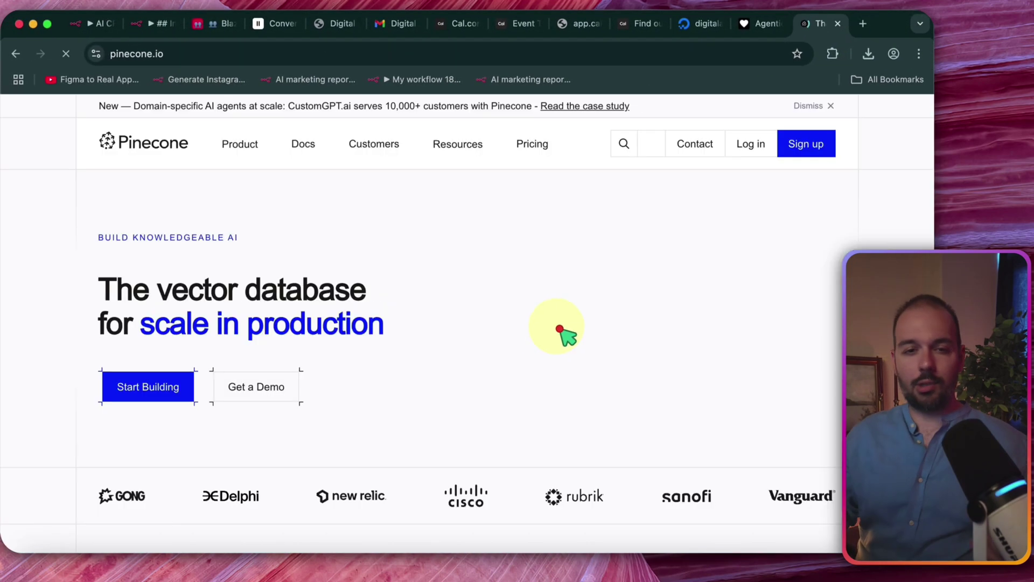
Log in to Pinecone, view the digitalacademy index's details, and return to the index list.
{"action": "left_click", "coordinate": [750, 151]}
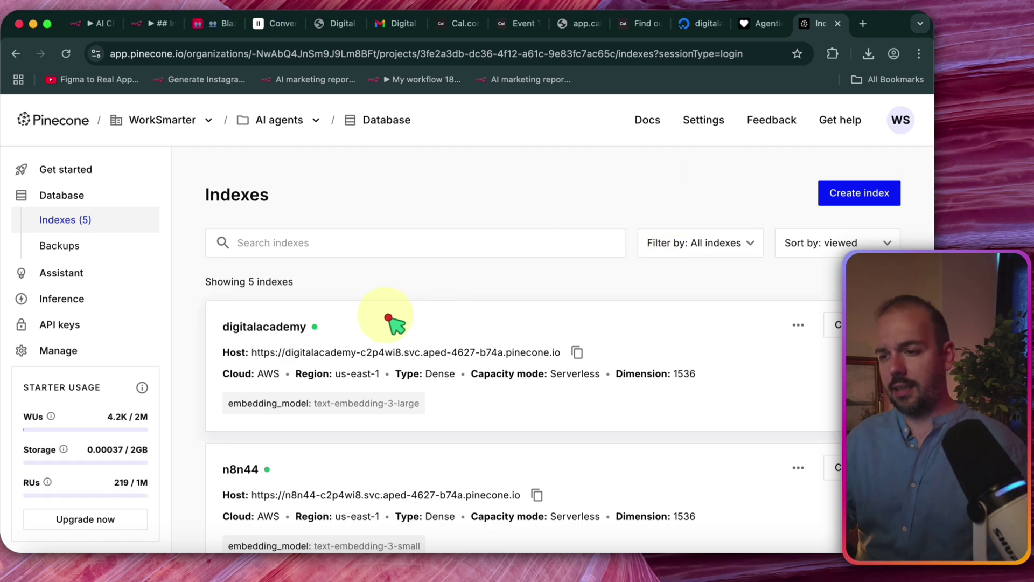
{"action": "left_click", "coordinate": [291, 328]}
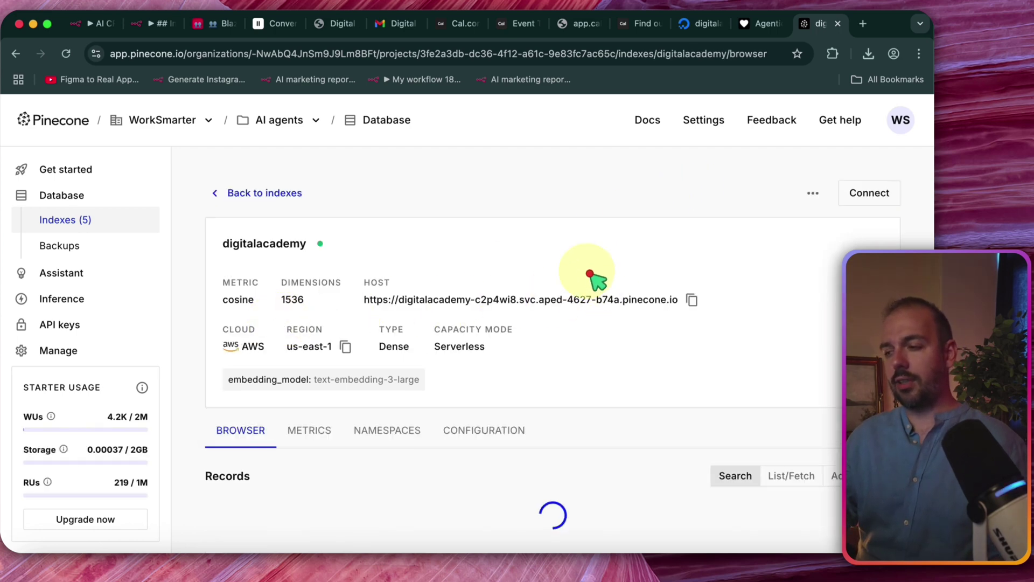
{"action": "key", "text": "super+bracketleft"}
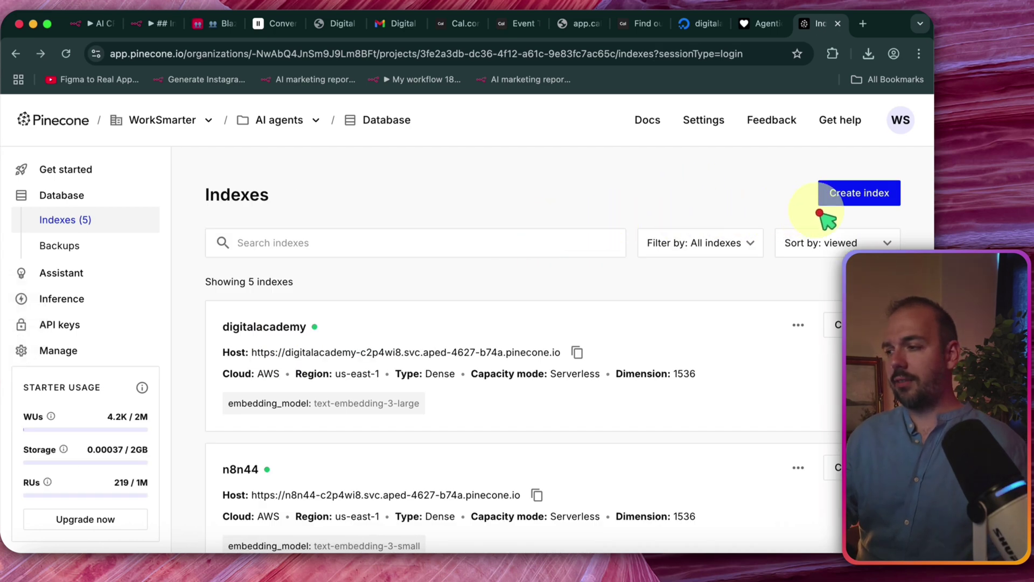
Start a new Pinecone index and select OpenAI's text-embedding-3-small as its configuration.
{"action": "left_click", "coordinate": [856, 194]}
{"action": "left_click", "coordinate": [392, 350]}
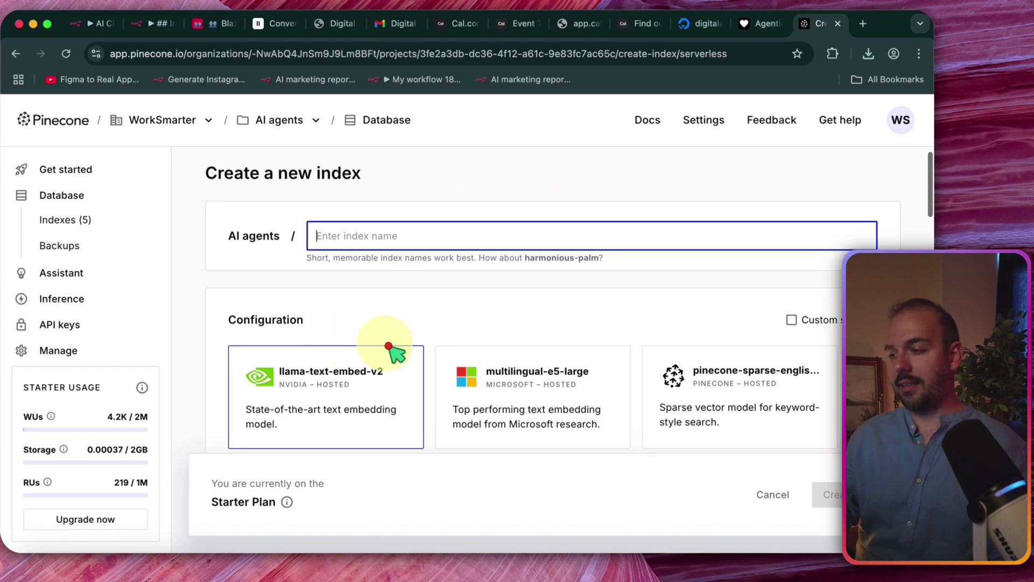
{"action": "left_click", "coordinate": [871, 397]}
{"action": "left_click", "coordinate": [870, 397]}
{"action": "left_click", "coordinate": [871, 396]}
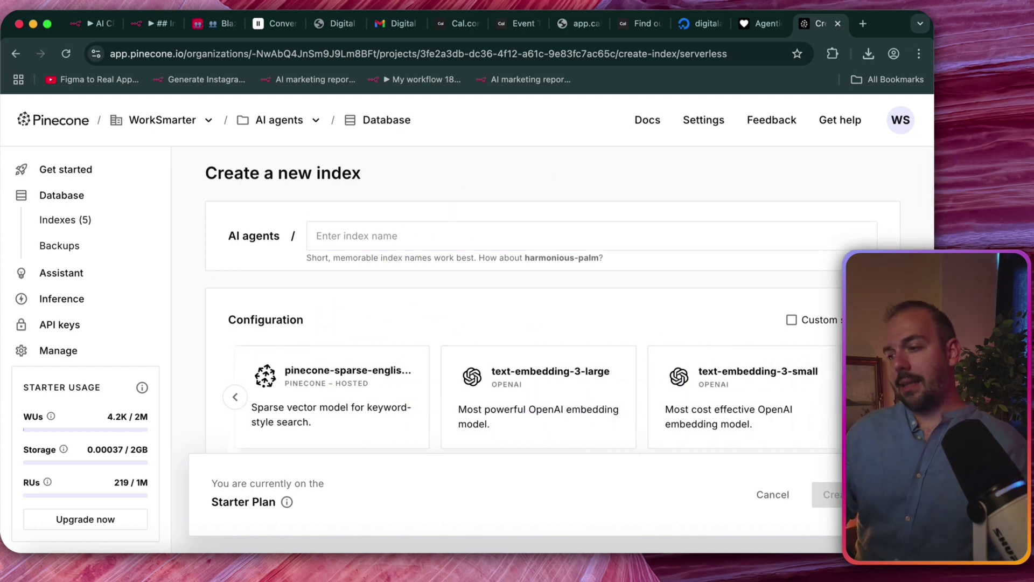
{"action": "left_click", "coordinate": [750, 376]}
{"action": "scroll", "coordinate": [722, 253], "scroll_direction": "down", "scroll_amount": 3}
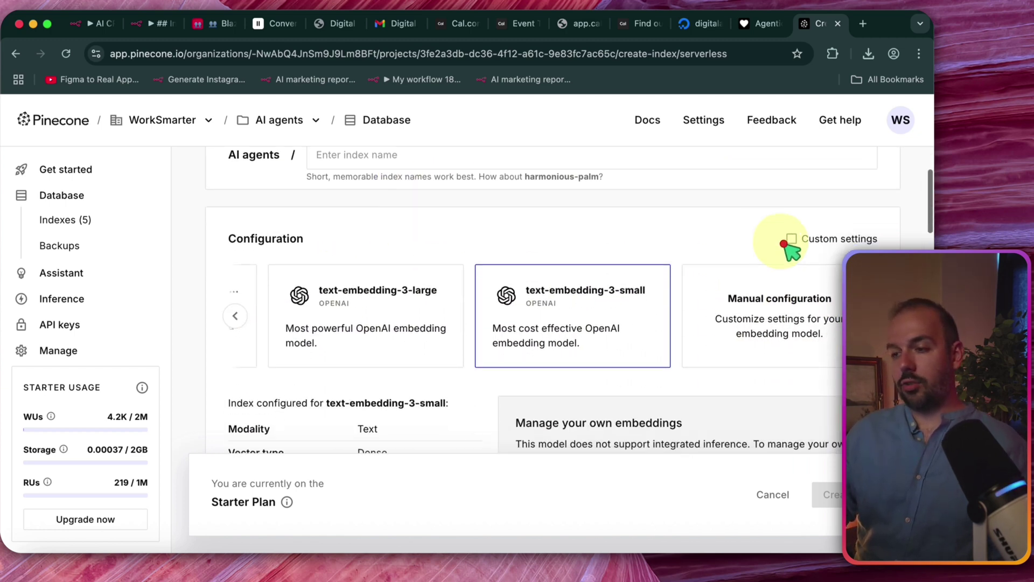
Name the new index ooo and review its modality, vector type, dimension and metric settings.
{"action": "scroll", "coordinate": [662, 239], "scroll_direction": "up", "scroll_amount": 2}
{"action": "left_click", "coordinate": [392, 205]}
{"action": "type", "text": "ooo"}
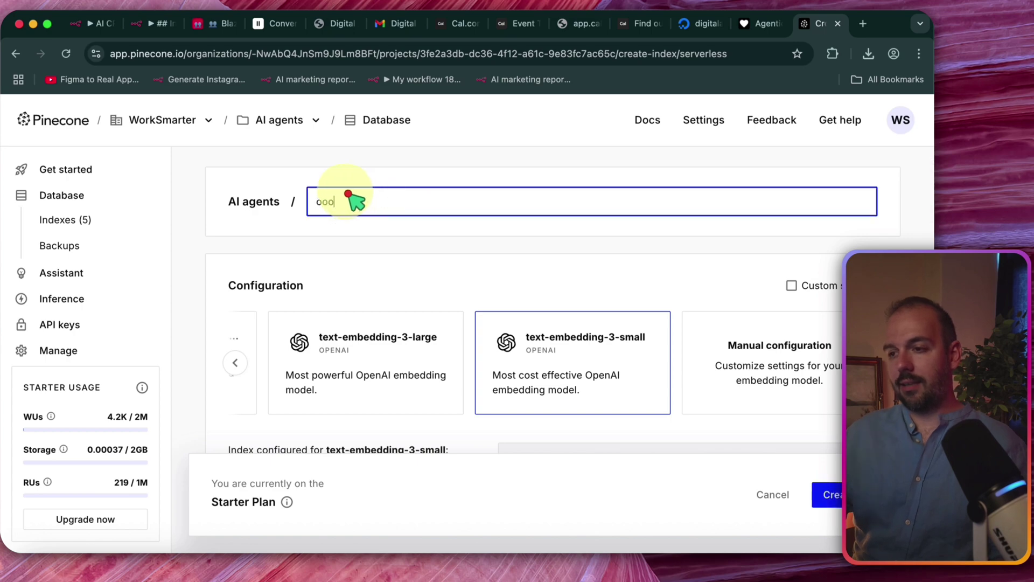
{"action": "scroll", "coordinate": [510, 277], "scroll_direction": "down", "scroll_amount": 10}
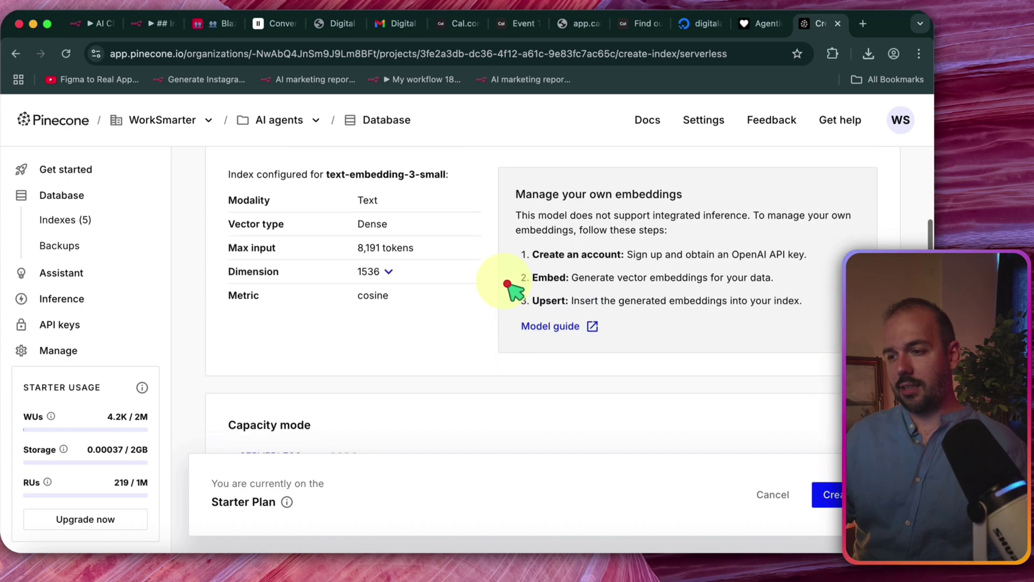
{"action": "scroll", "coordinate": [511, 291], "scroll_direction": "up", "scroll_amount": 10}
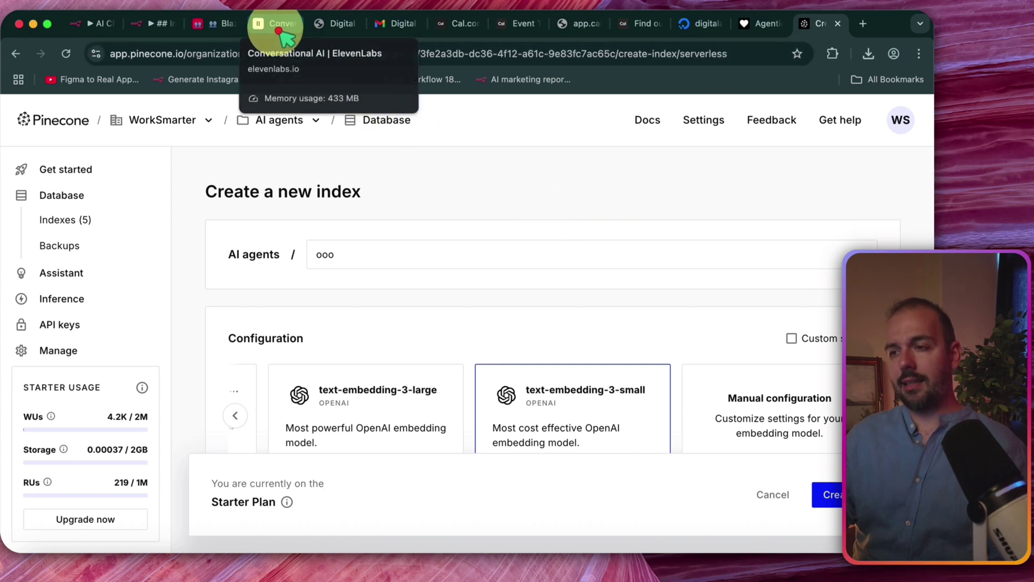
Switch back to the AI CRM workflow in n8n and recheck the Airtable3 node's parameters.
{"action": "left_click", "coordinate": [146, 23]}
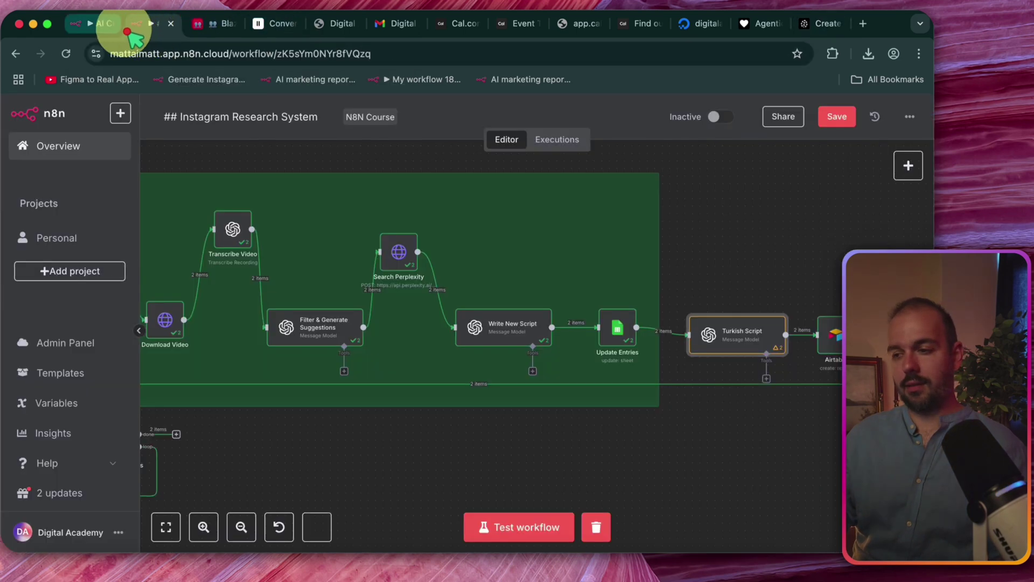
{"action": "left_click", "coordinate": [108, 24]}
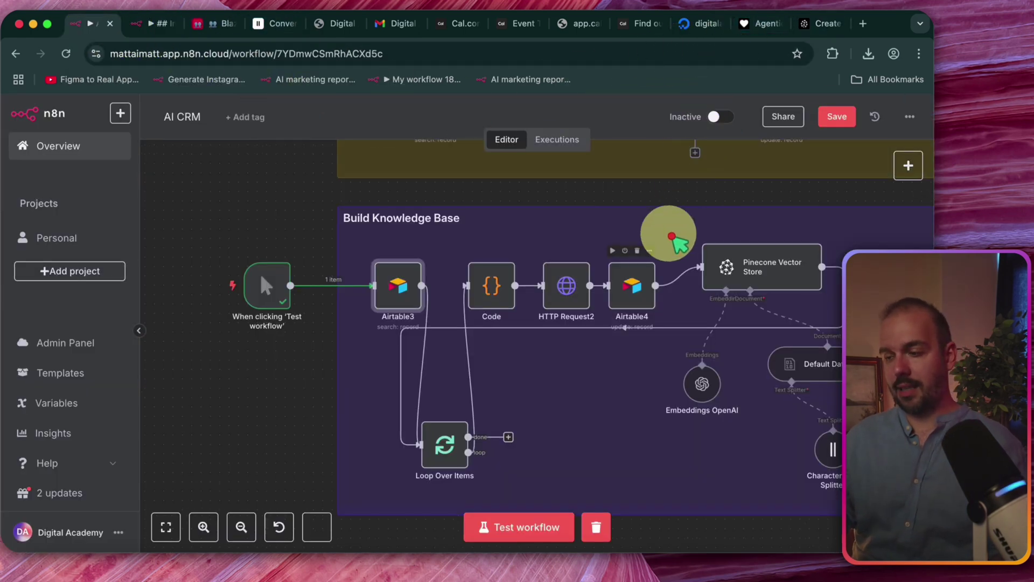
{"action": "double_click", "coordinate": [397, 286]}
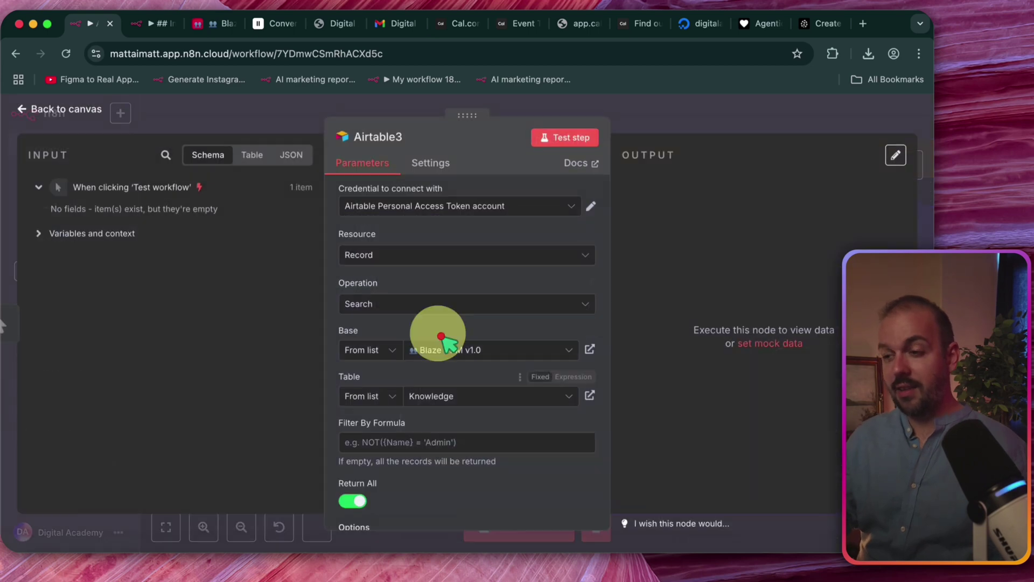
{"action": "scroll", "coordinate": [431, 377], "scroll_direction": "down", "scroll_amount": 3}
{"action": "key", "text": "Escape"}
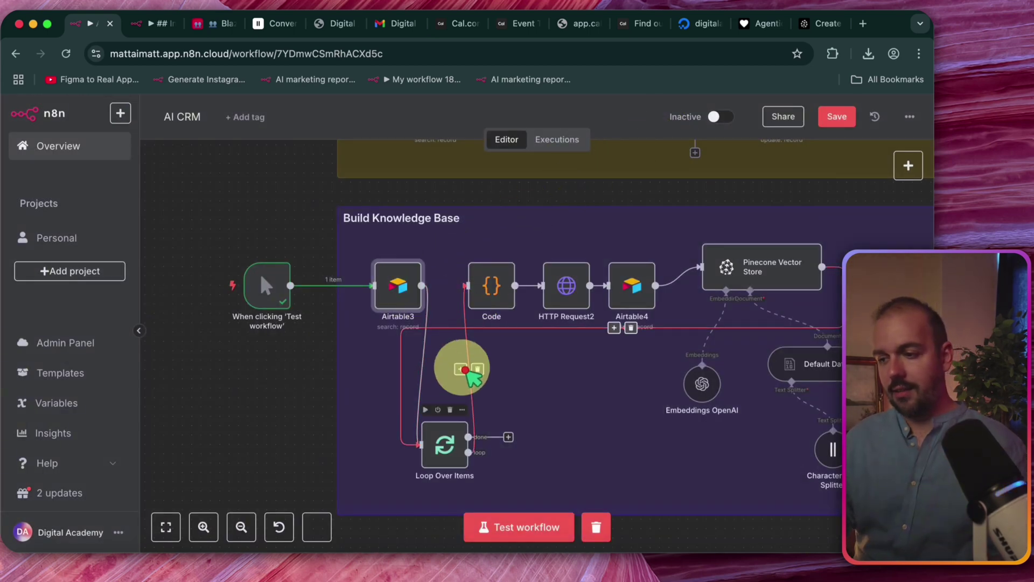
Review the Code node's URL-cleaning JavaScript and the HTTP Request2 node's URL expression.
{"action": "double_click", "coordinate": [487, 282]}
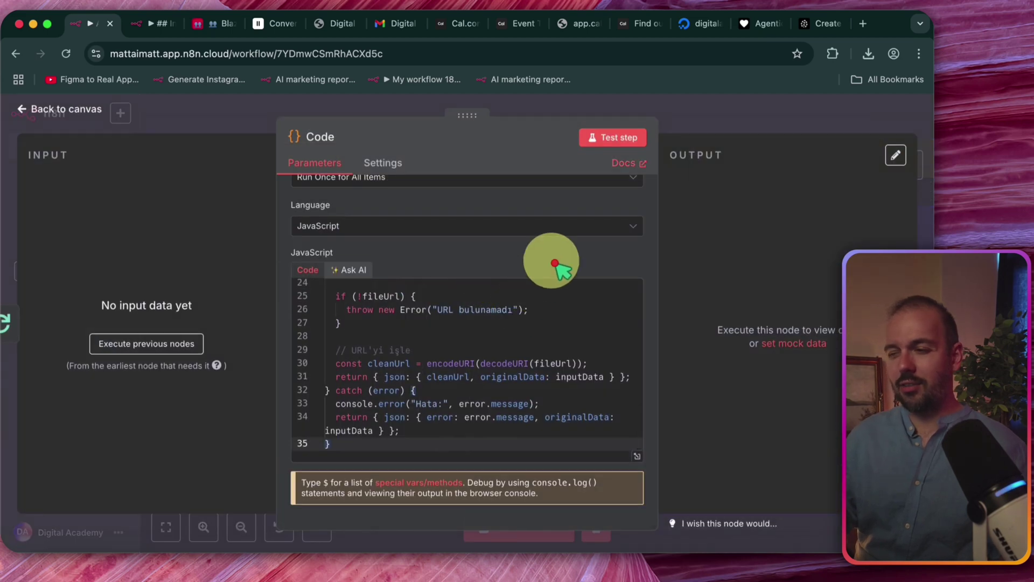
{"action": "key", "text": "Escape"}
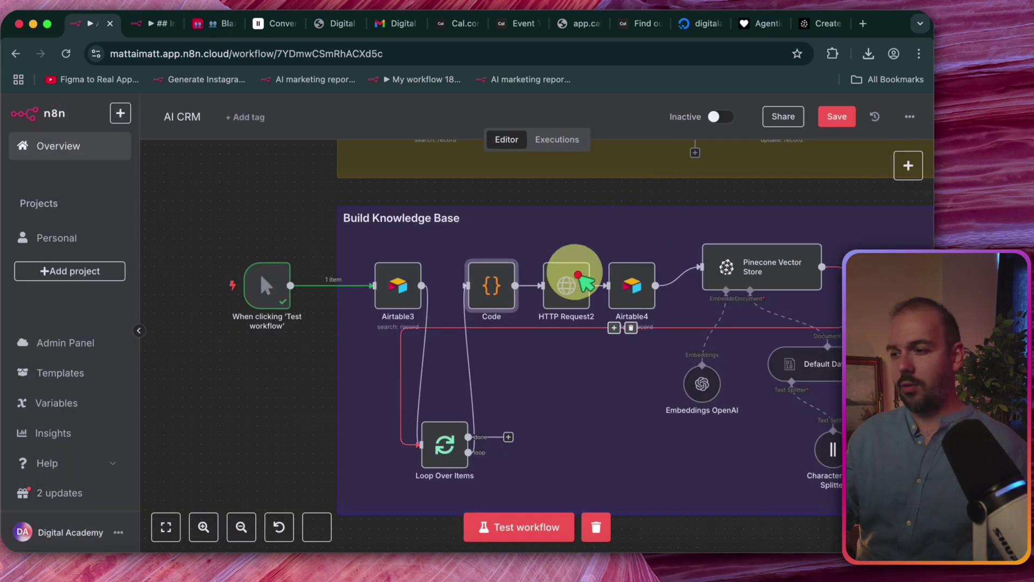
{"action": "double_click", "coordinate": [561, 291]}
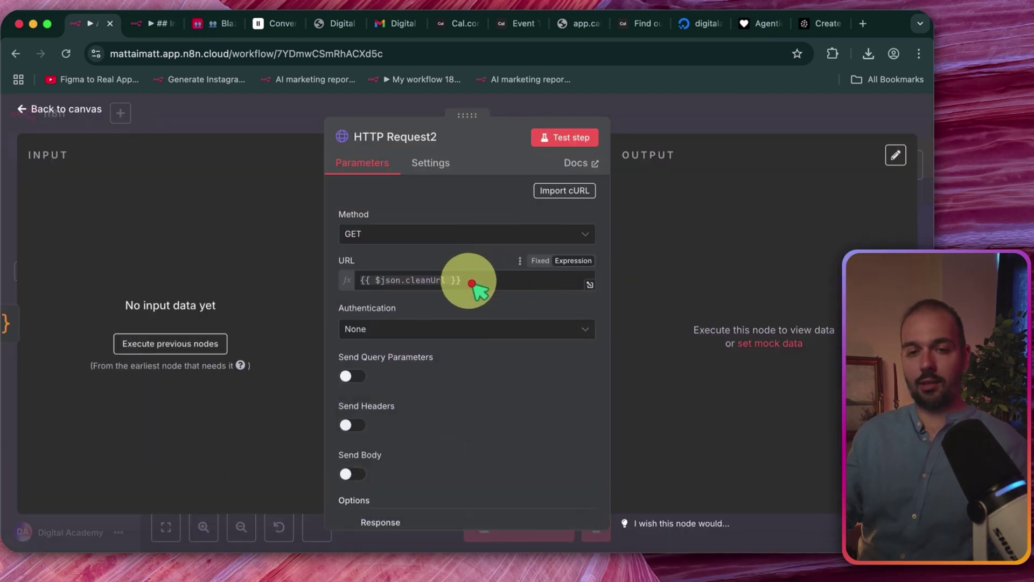
{"action": "key", "text": "Escape"}
Examine the Airtable4 node's update settings for the Knowledge table, including the id match expression and the mapped fields.
{"action": "double_click", "coordinate": [635, 277]}
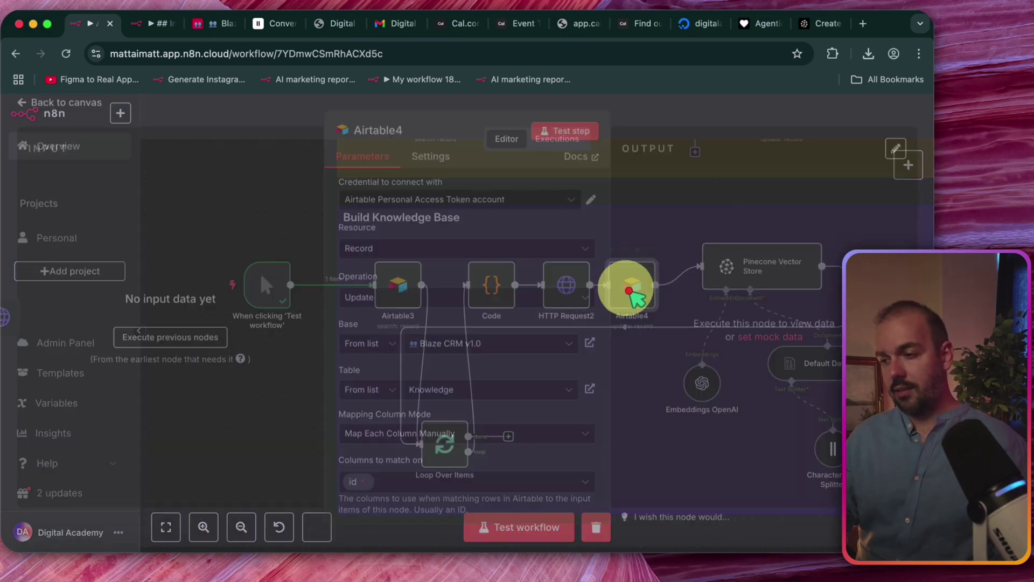
{"action": "scroll", "coordinate": [542, 324], "scroll_direction": "down", "scroll_amount": 4}
{"action": "scroll", "coordinate": [531, 323], "scroll_direction": "down", "scroll_amount": 3}
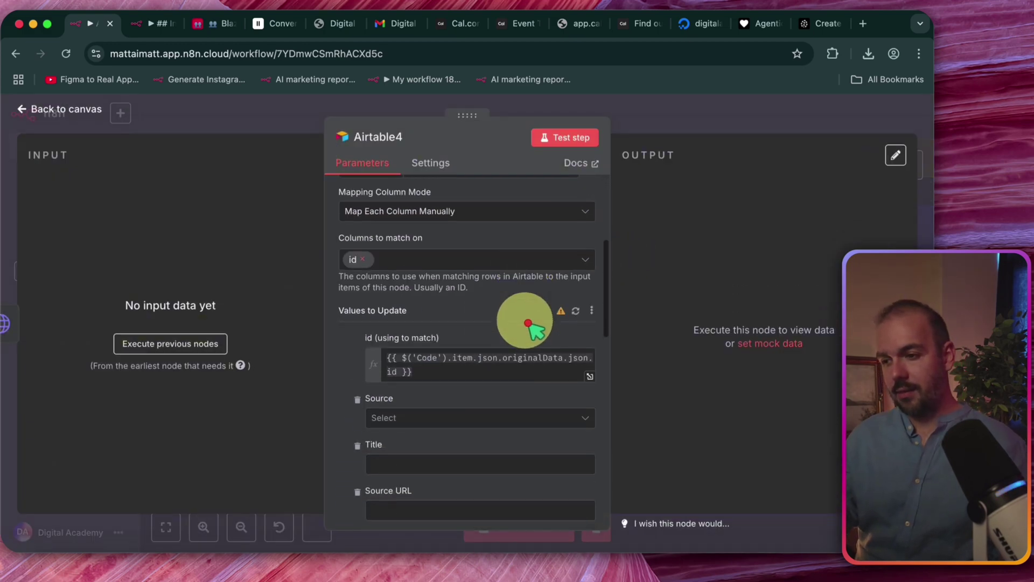
{"action": "left_click", "coordinate": [472, 366]}
{"action": "scroll", "coordinate": [485, 323], "scroll_direction": "down", "scroll_amount": 12}
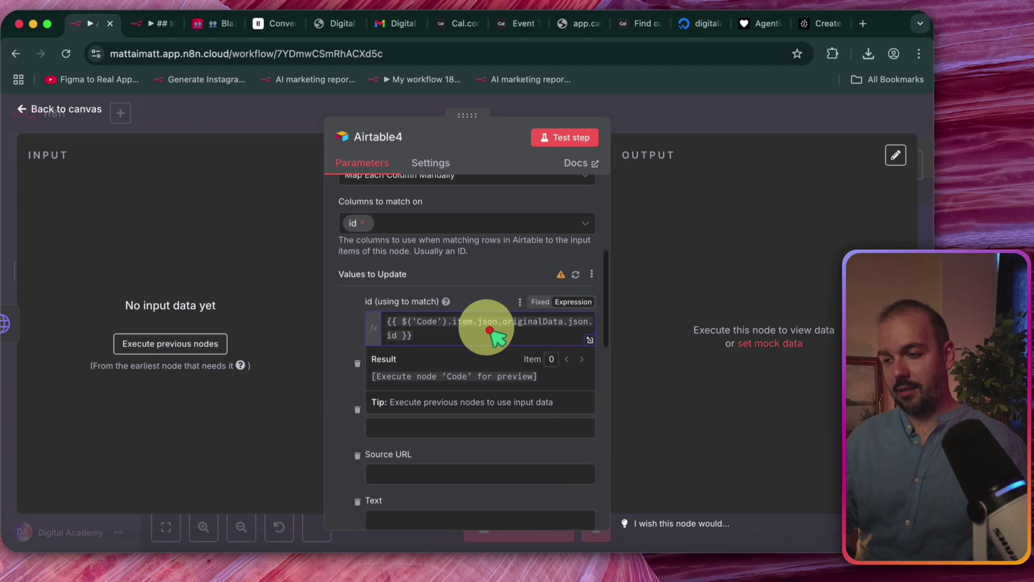
{"action": "scroll", "coordinate": [485, 277], "scroll_direction": "up", "scroll_amount": 5}
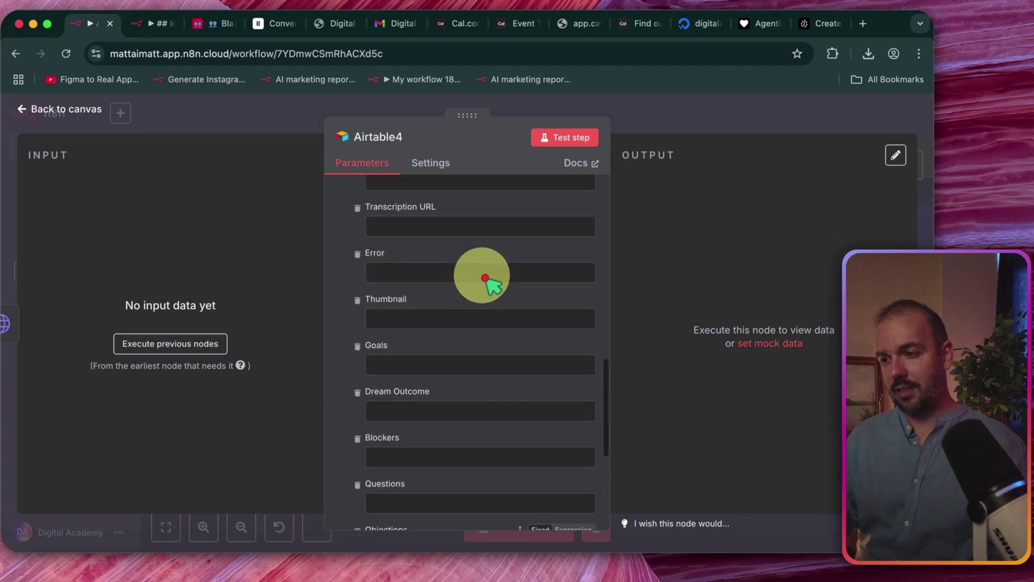
{"action": "left_click", "coordinate": [670, 127]}
{"action": "double_click", "coordinate": [645, 292]}
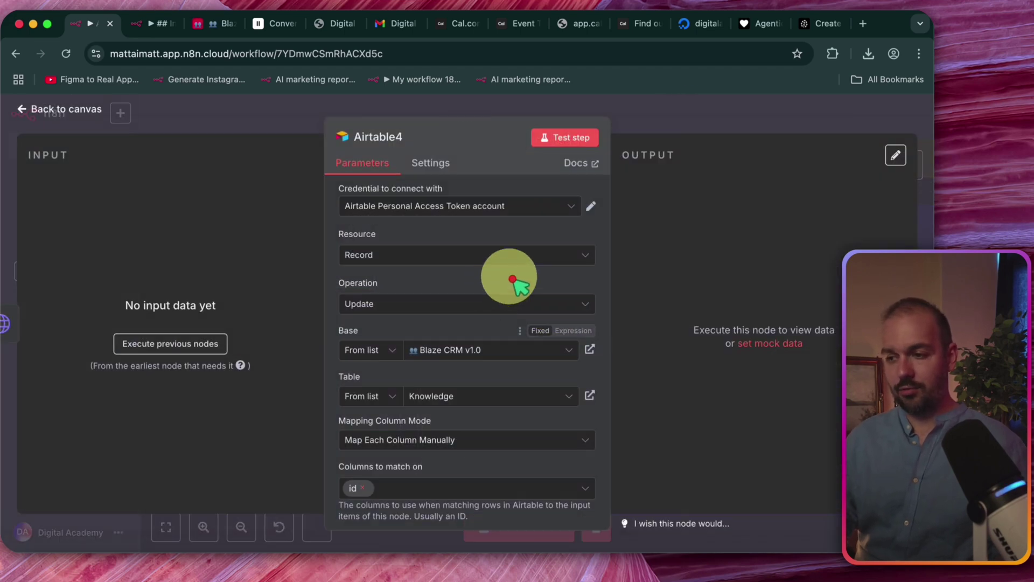
{"action": "scroll", "coordinate": [426, 345], "scroll_direction": "down", "scroll_amount": 4}
{"action": "left_click", "coordinate": [704, 127]}
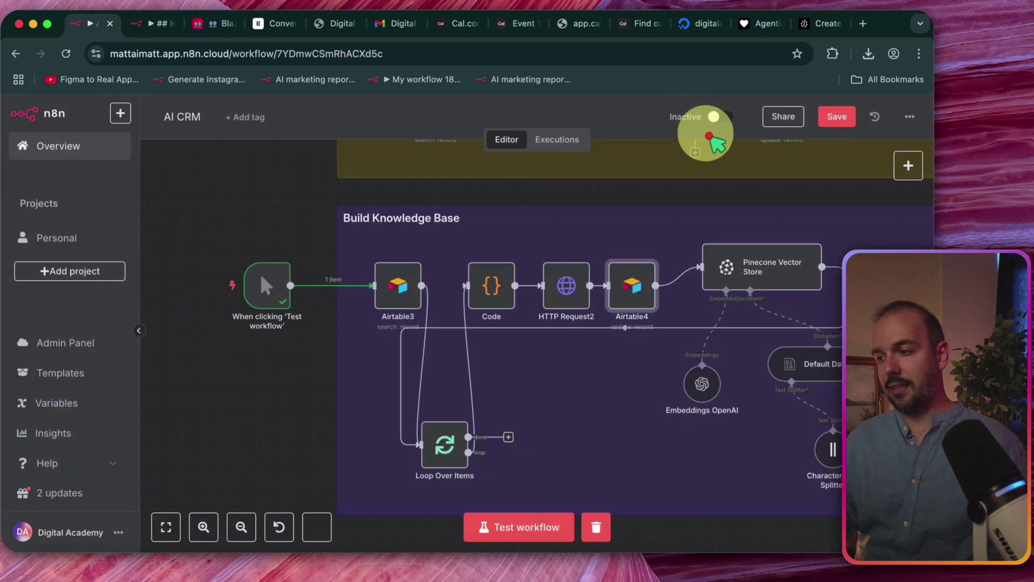
Open and close the existing Pinecone Vector Store node, and search the node library for pinece.
{"action": "double_click", "coordinate": [745, 249]}
{"action": "left_click", "coordinate": [769, 120]}
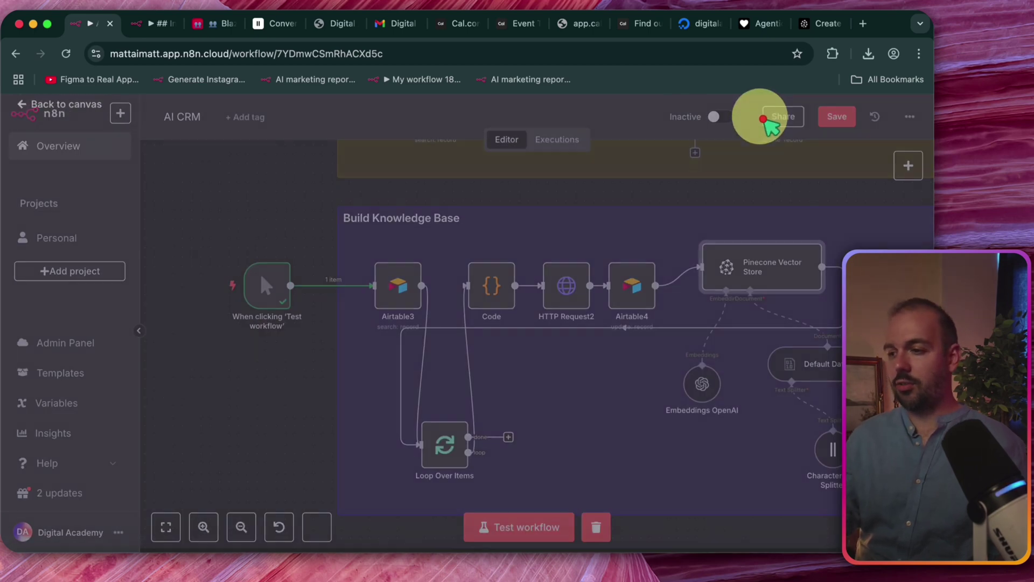
{"action": "left_click", "coordinate": [905, 163]}
{"action": "type", "text": "pine"}
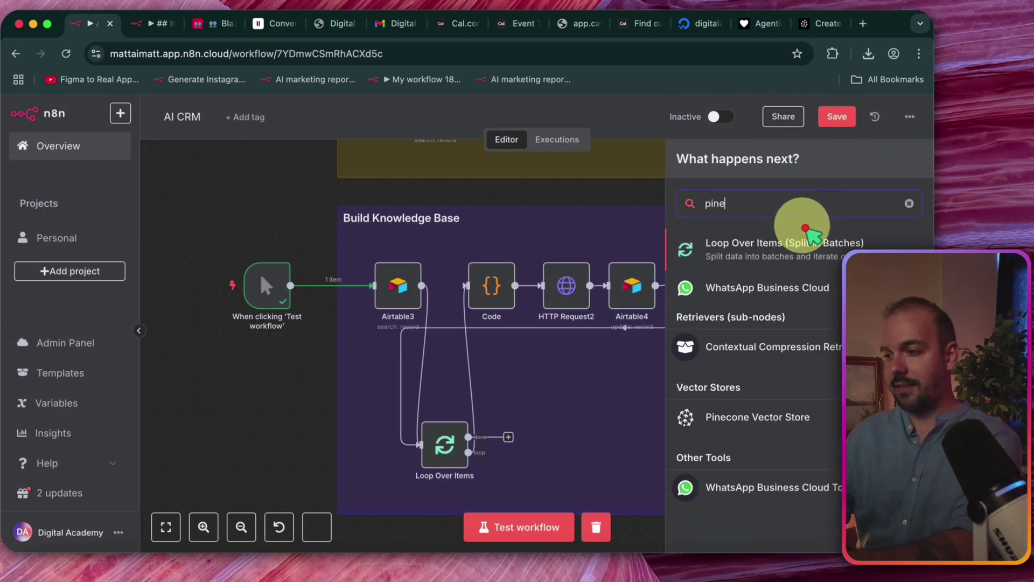
{"action": "key", "text": "BackSpace"}
{"action": "key", "text": "BackSpace"}
{"action": "type", "text": "nece"}
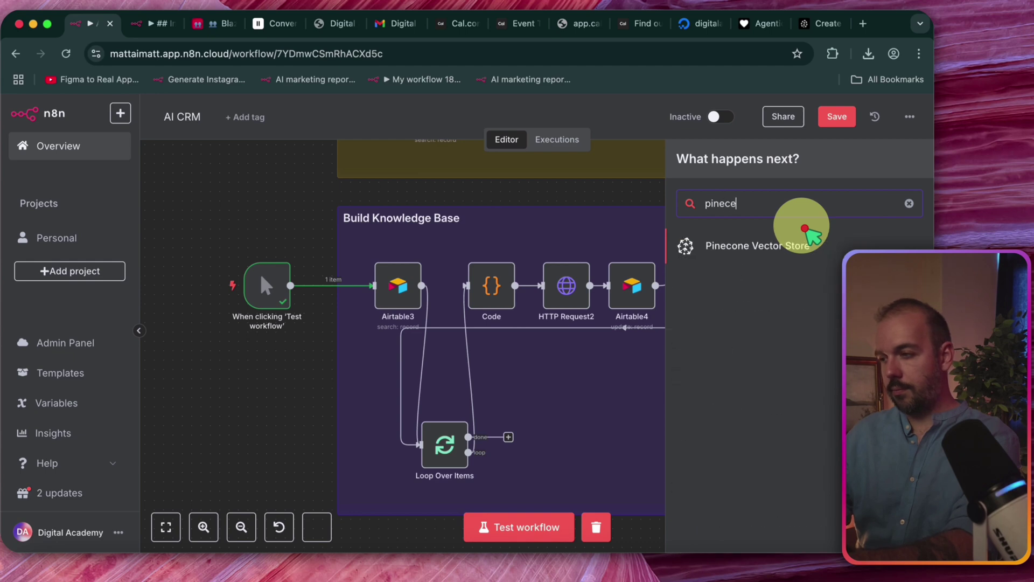
Search the node library for Pinecone Vector Store and pick its action for adding documents to the vector store.
{"action": "key", "text": "BackSpace"}
{"action": "type", "text": "co"}
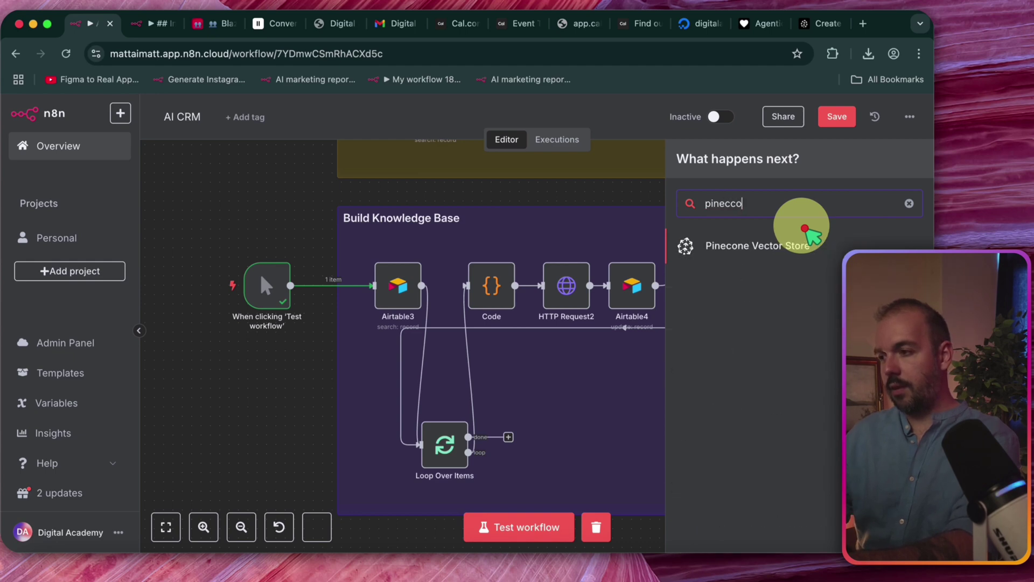
{"action": "left_click", "coordinate": [796, 243]}
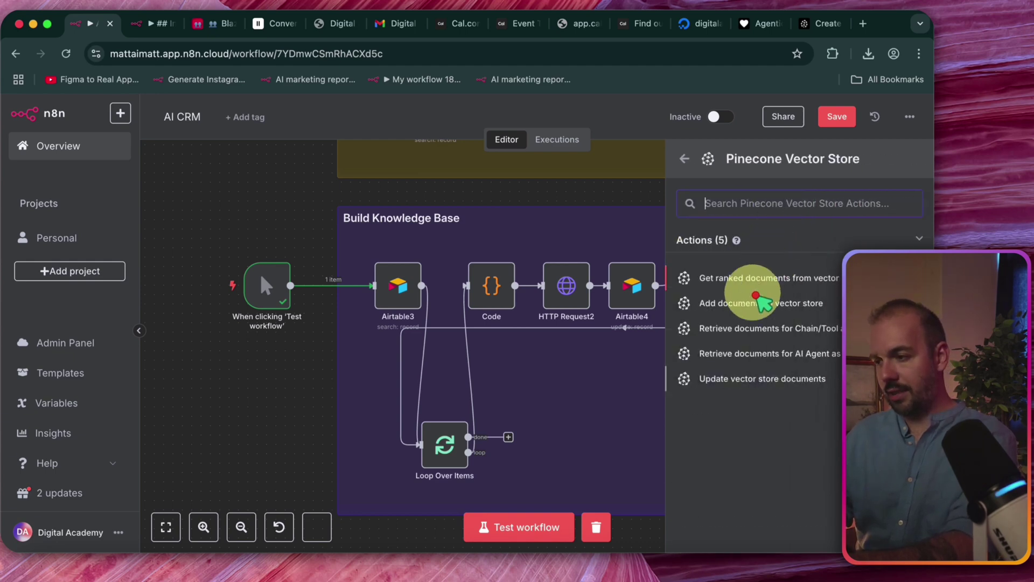
{"action": "left_click", "coordinate": [706, 302]}
{"action": "scroll", "coordinate": [785, 289], "scroll_direction": "up", "scroll_amount": 5}
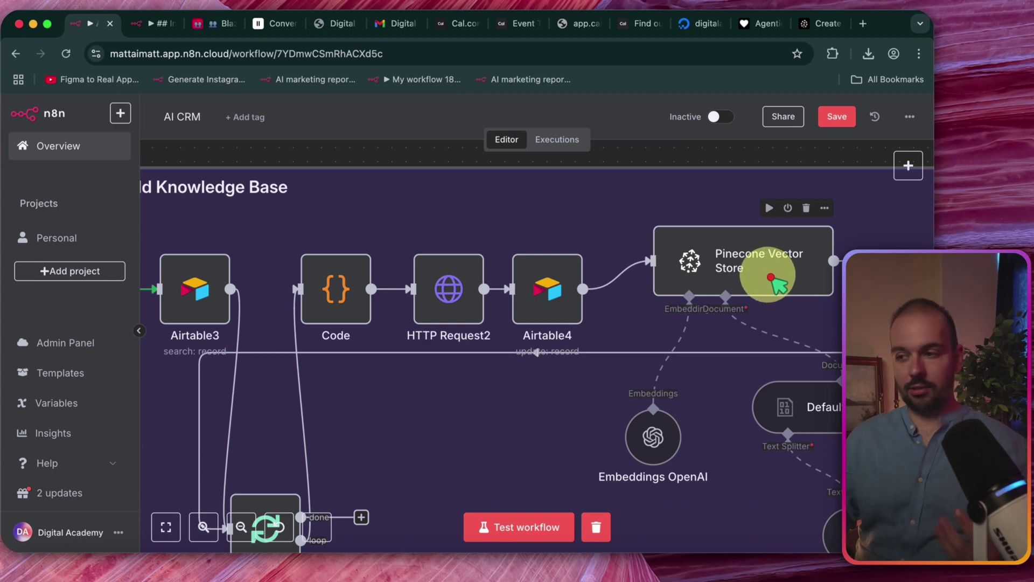
Open the Pinecone Vector Store node and review its available indexes and operation modes.
{"action": "scroll", "coordinate": [776, 283], "scroll_direction": "down", "scroll_amount": 3}
{"action": "double_click", "coordinate": [774, 281]}
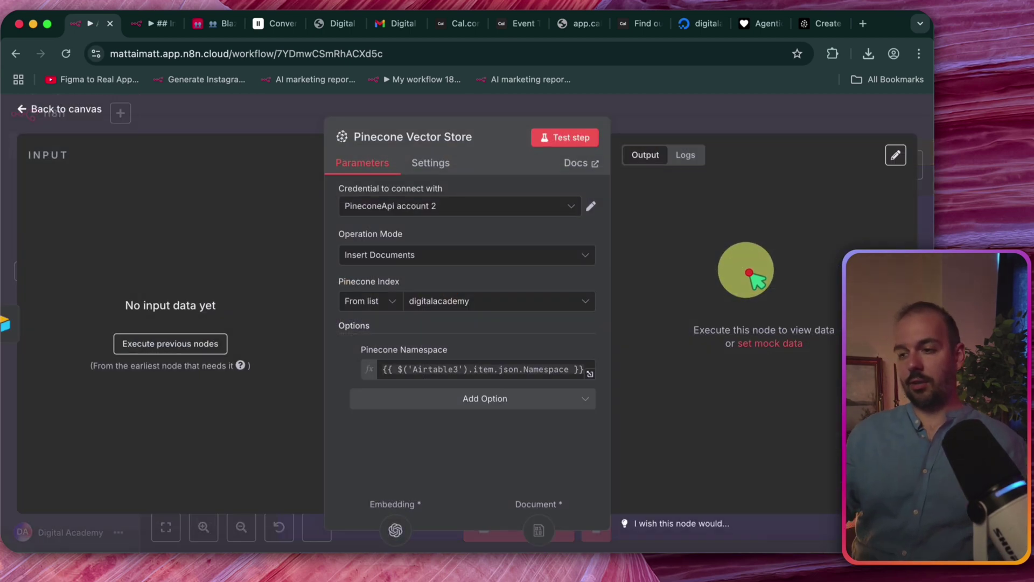
{"action": "left_click", "coordinate": [430, 303]}
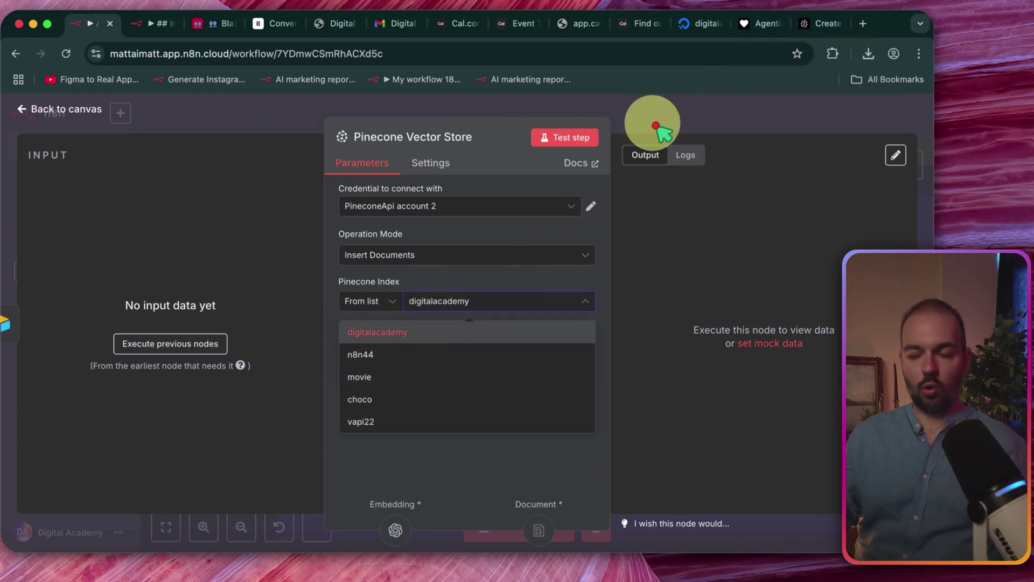
{"action": "left_click", "coordinate": [457, 282]}
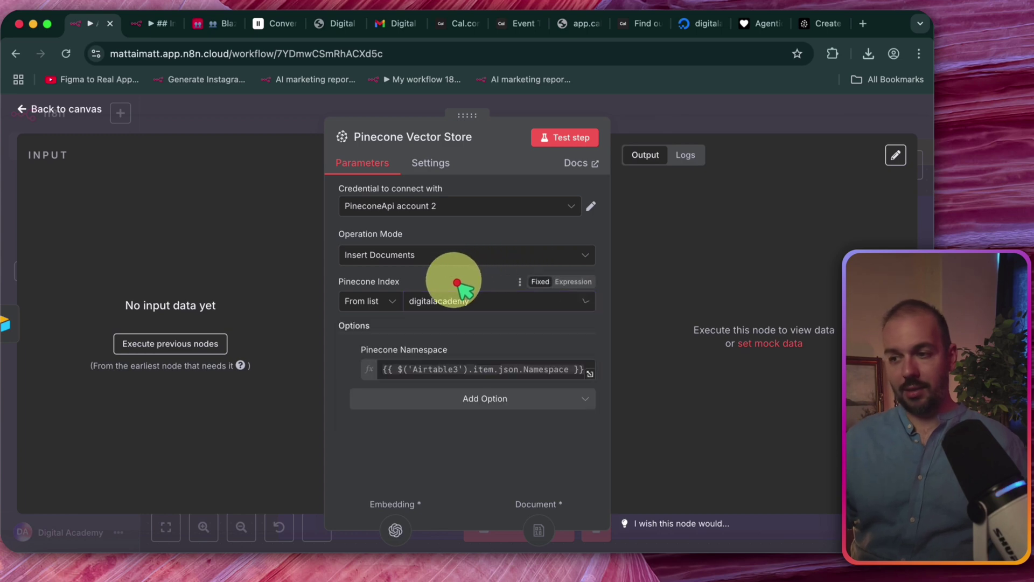
{"action": "left_click", "coordinate": [410, 257]}
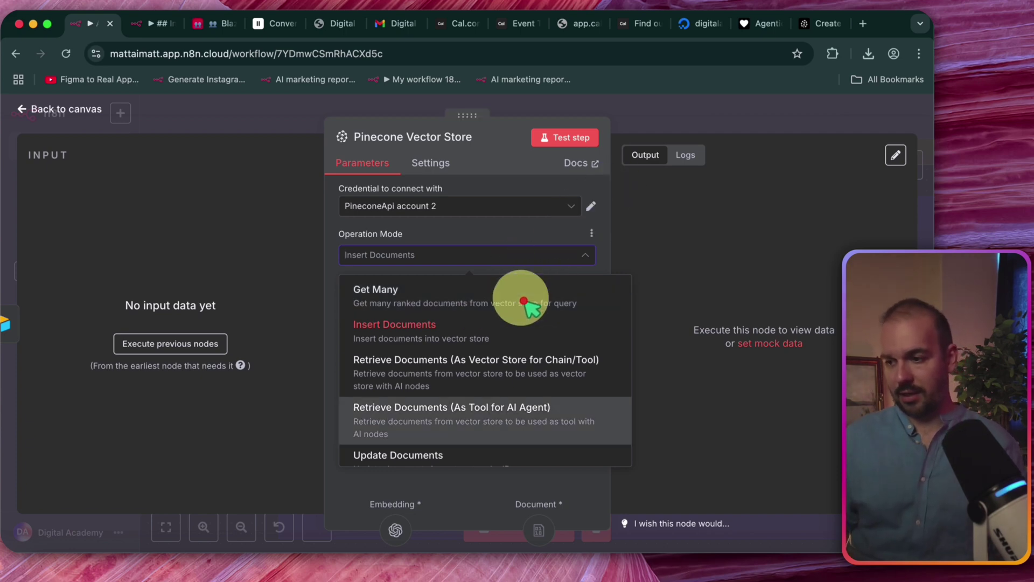
{"action": "scroll", "coordinate": [477, 399], "scroll_direction": "down", "scroll_amount": 1}
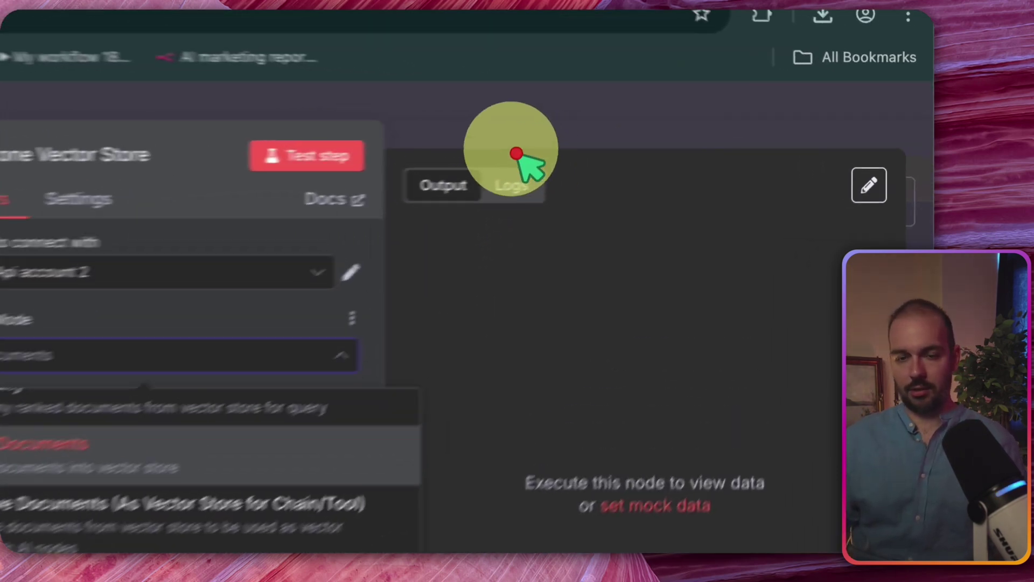
{"action": "left_click", "coordinate": [694, 141]}
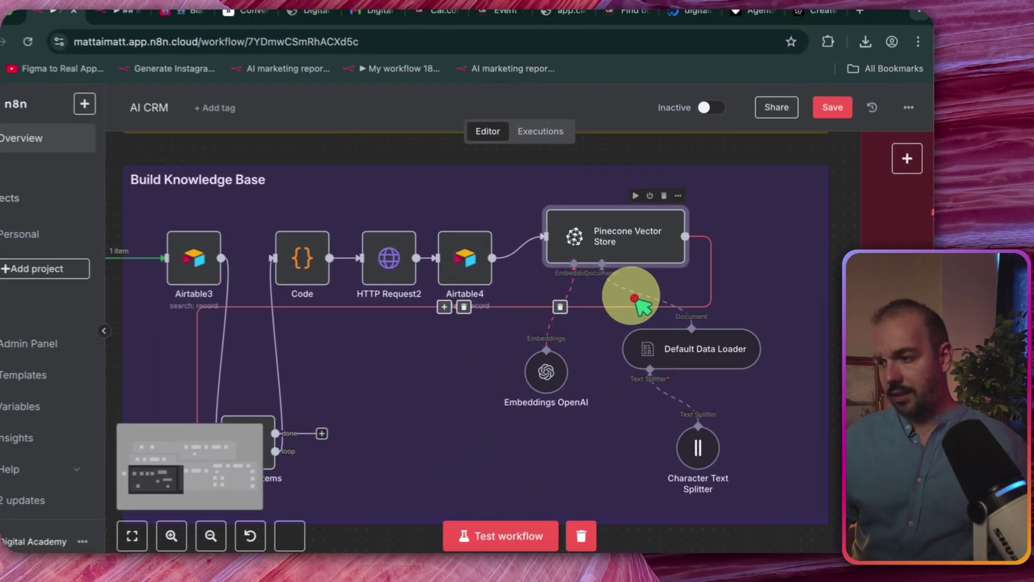
Check the Embeddings OpenAI node's credential and model settings, and visit platform.openai.com/api-keys for the key page.
{"action": "left_click", "coordinate": [560, 379]}
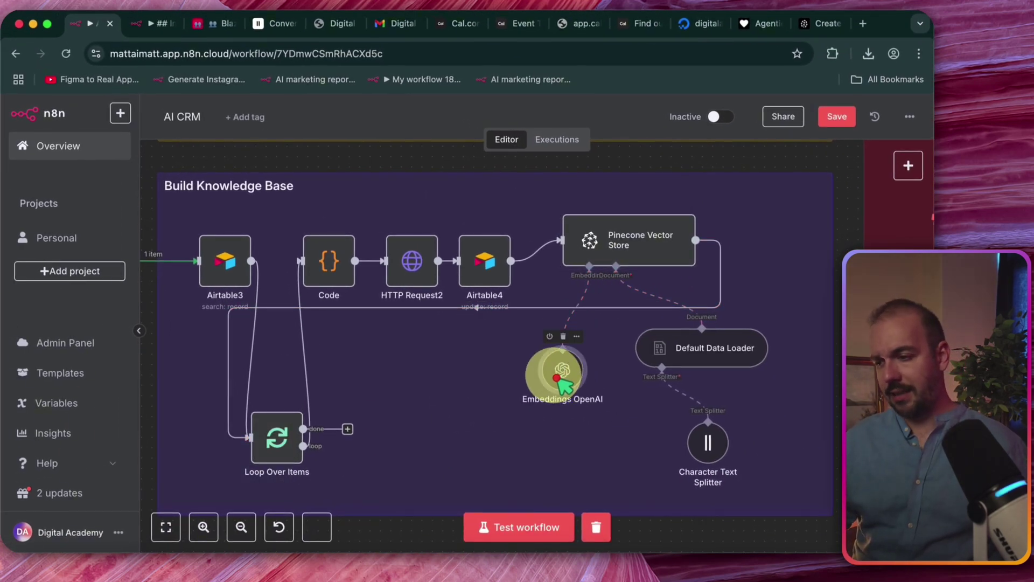
{"action": "double_click", "coordinate": [570, 377]}
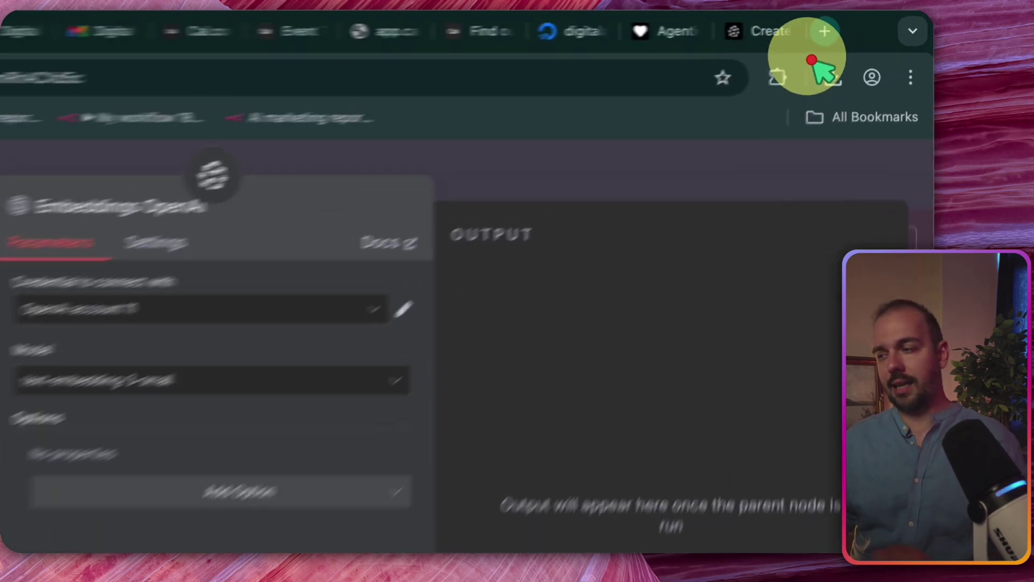
{"action": "left_click", "coordinate": [825, 31]}
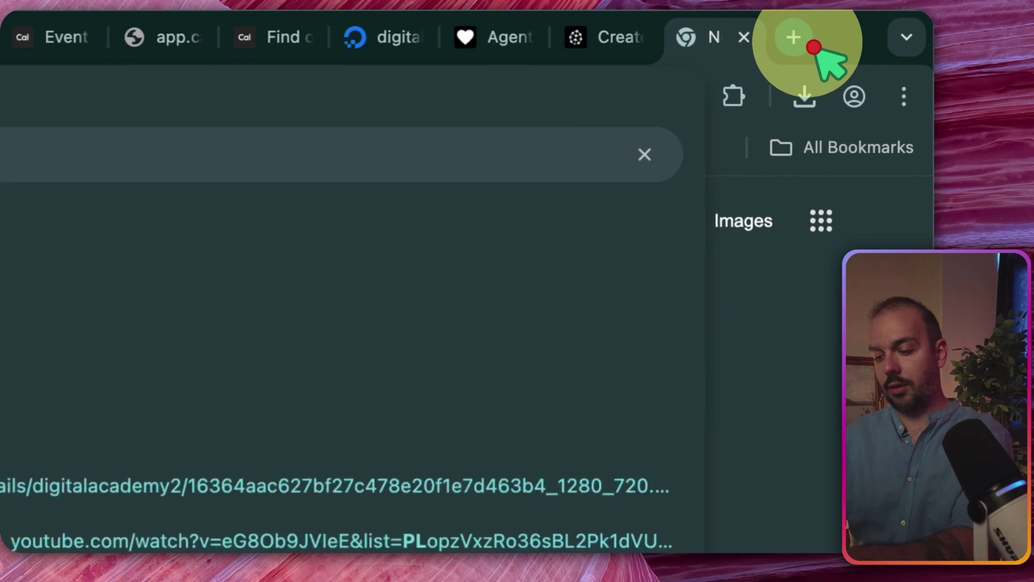
{"action": "type", "text": "platform.openai.com/api-keys"}
{"action": "key", "text": "Return"}
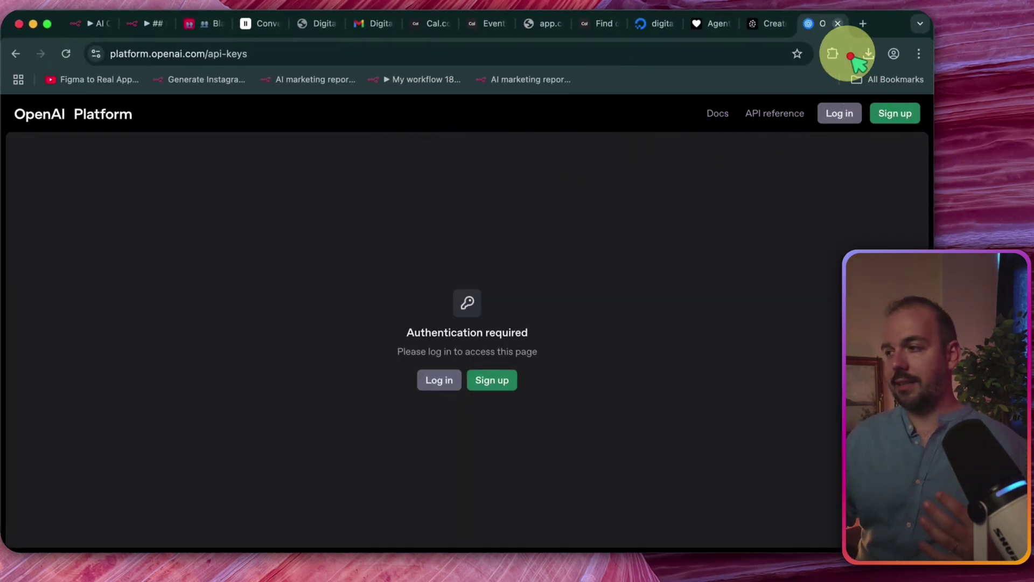
{"action": "left_click", "coordinate": [838, 23]}
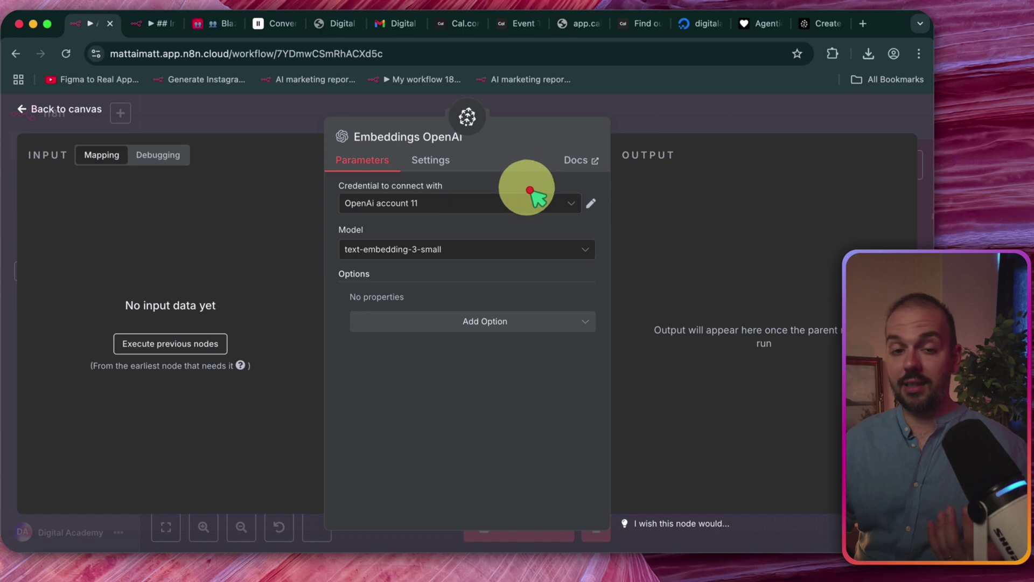
{"action": "left_click", "coordinate": [699, 120]}
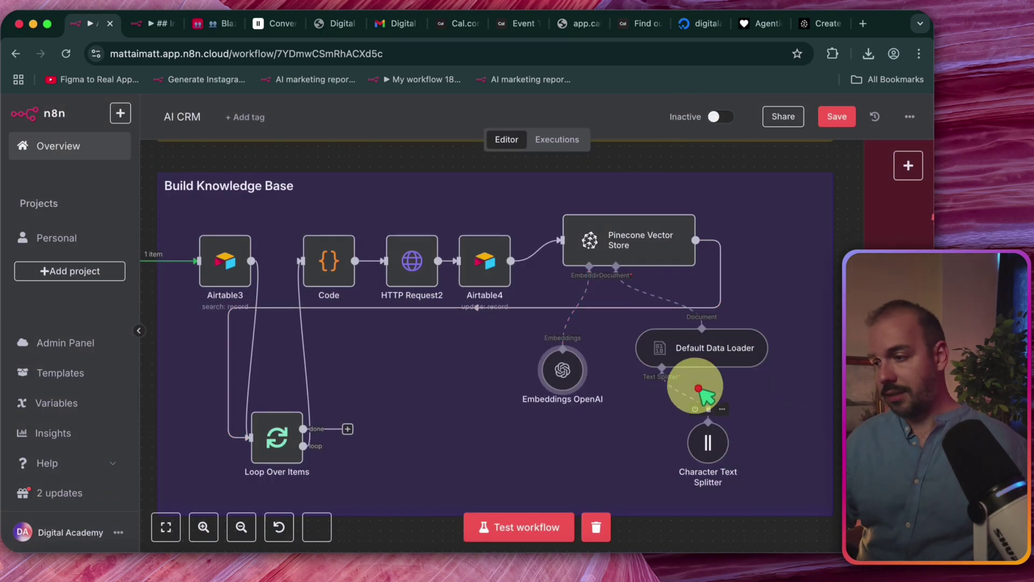
Review the Default Data Loader's data expression and its metadata entries, including id, Title and Source URL.
{"action": "double_click", "coordinate": [726, 349]}
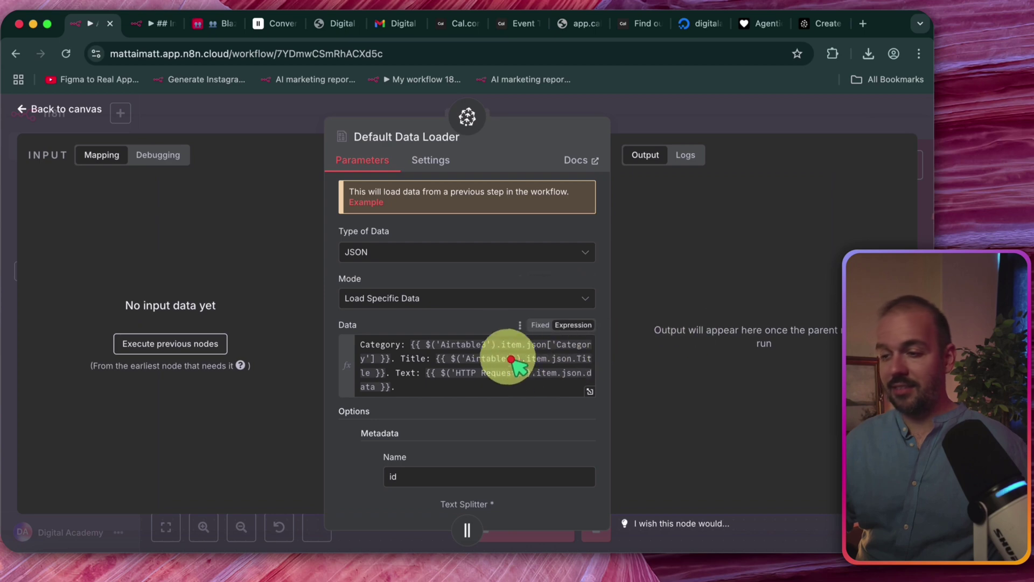
{"action": "left_click", "coordinate": [495, 378]}
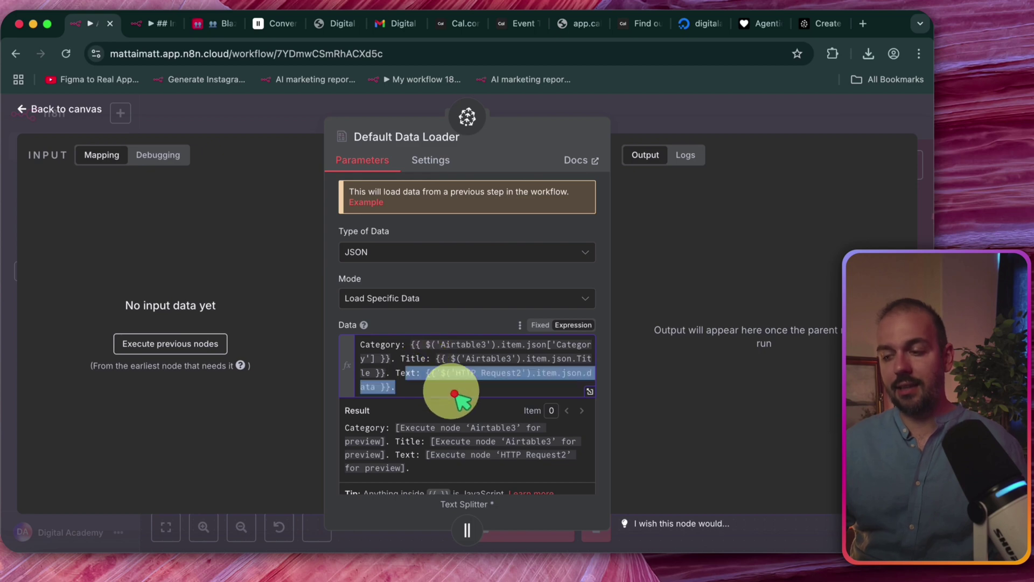
{"action": "scroll", "coordinate": [423, 369], "scroll_direction": "down", "scroll_amount": 8}
{"action": "scroll", "coordinate": [371, 333], "scroll_direction": "up", "scroll_amount": 2}
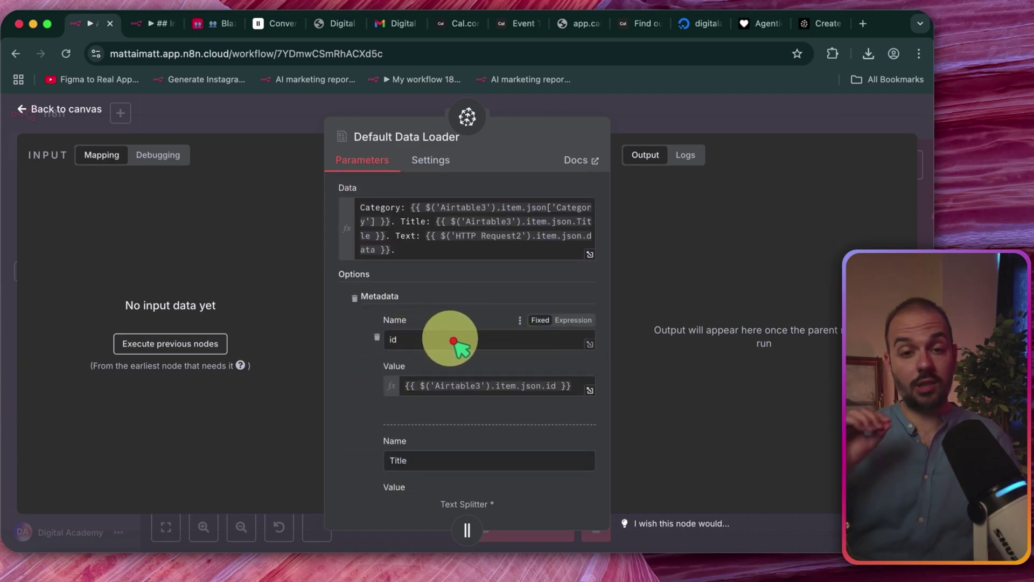
{"action": "scroll", "coordinate": [479, 418], "scroll_direction": "down", "scroll_amount": 5}
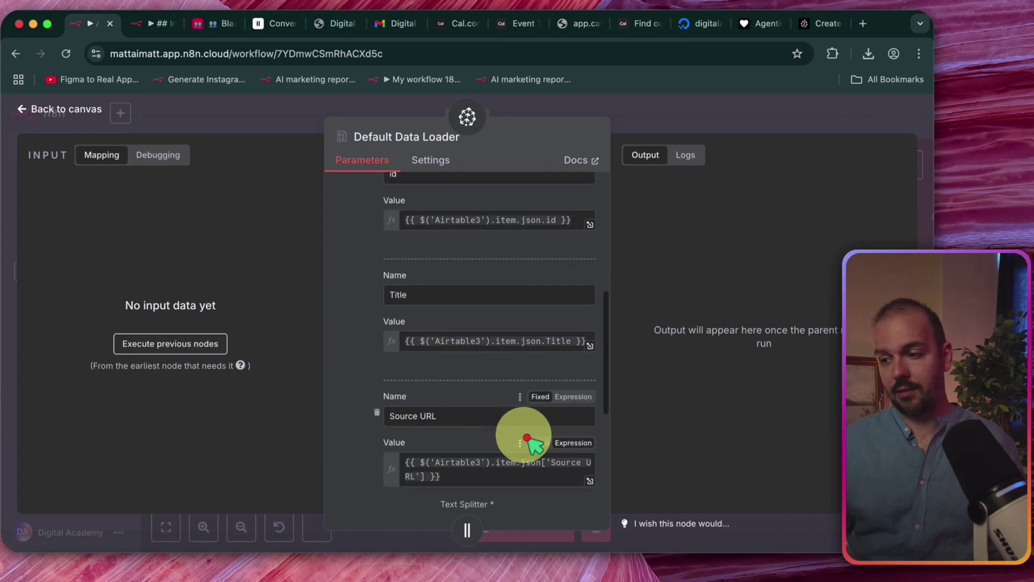
{"action": "left_click", "coordinate": [680, 125]}
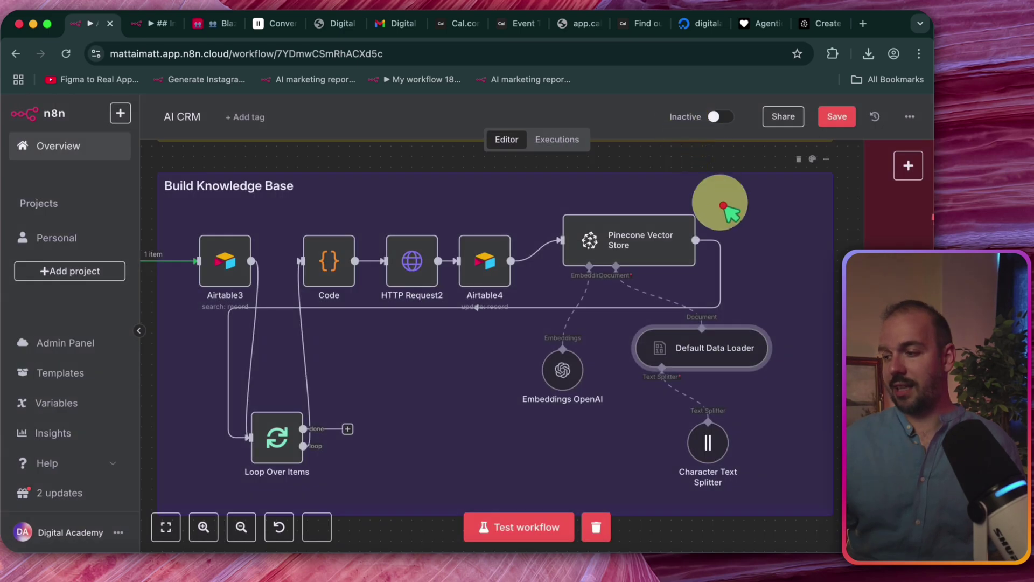
Run the Build Knowledge Base workflow from its manual trigger and follow the execution through to the Pinecone Vector Store.
{"action": "scroll", "coordinate": [363, 411], "scroll_direction": "left", "scroll_amount": 10}
{"action": "mouse_move", "coordinate": [324, 319]}
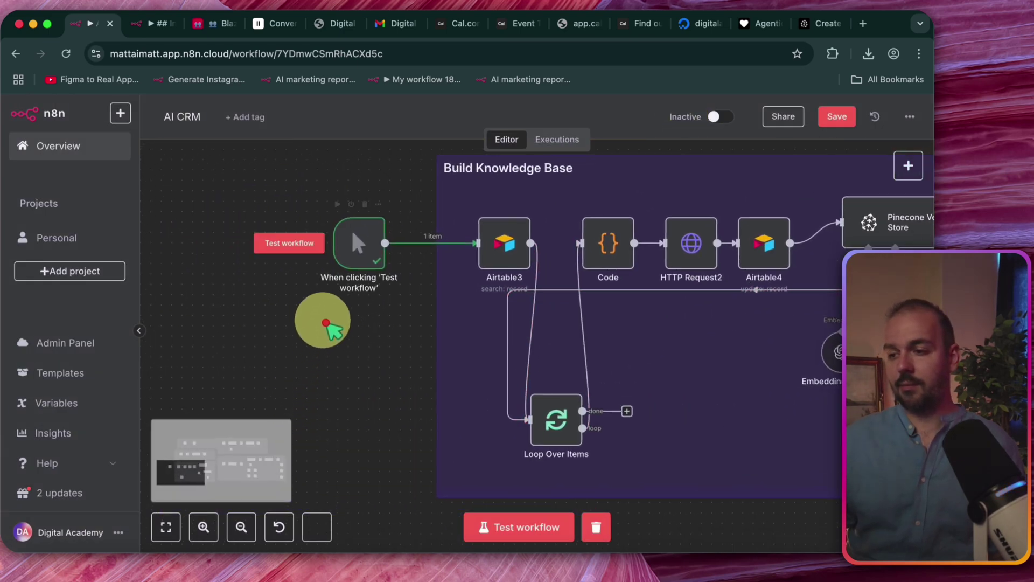
{"action": "left_click", "coordinate": [316, 261]}
{"action": "scroll", "coordinate": [356, 351], "scroll_direction": "right", "scroll_amount": 8}
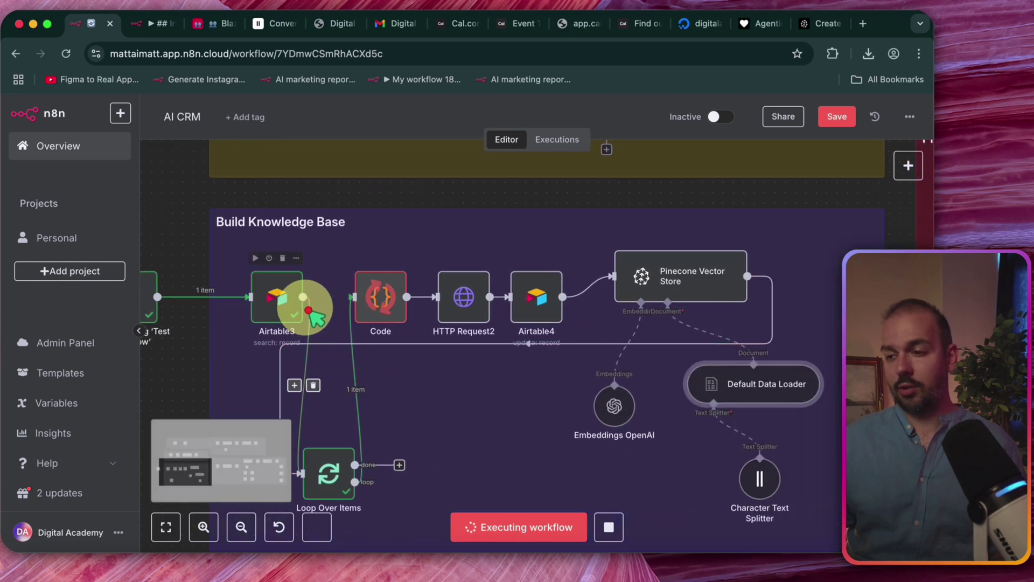
{"action": "scroll", "coordinate": [350, 329], "scroll_direction": "down", "scroll_amount": 2}
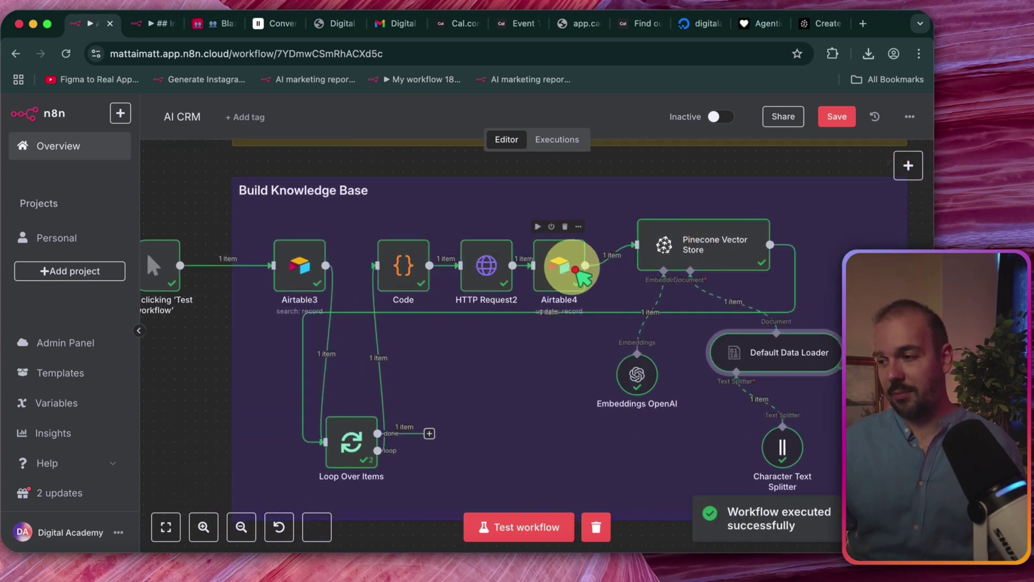
{"action": "scroll", "coordinate": [517, 351], "scroll_direction": "right", "scroll_amount": 6}
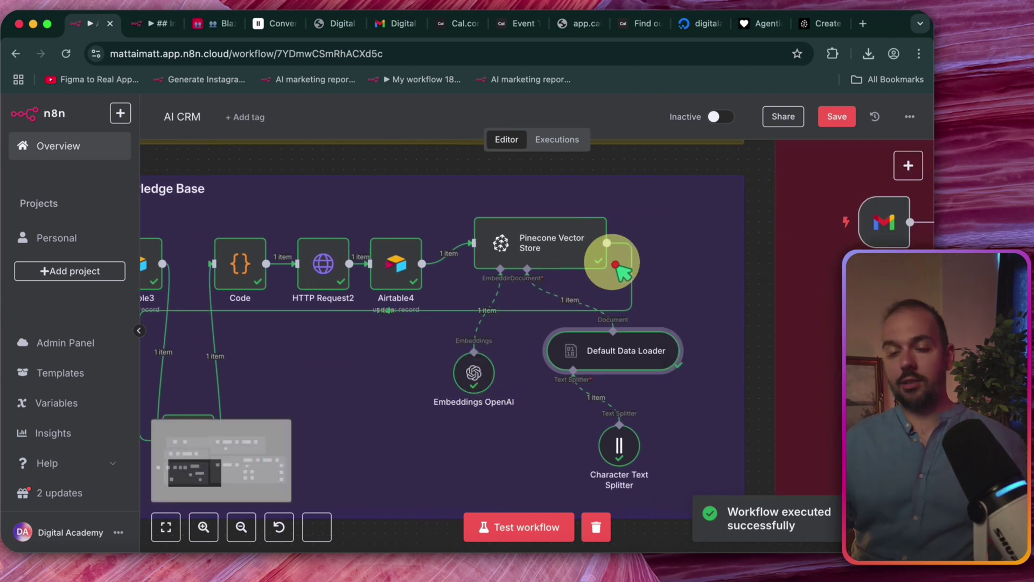
Inspect the input and output data of the Airtable4 record update node.
{"action": "double_click", "coordinate": [387, 264]}
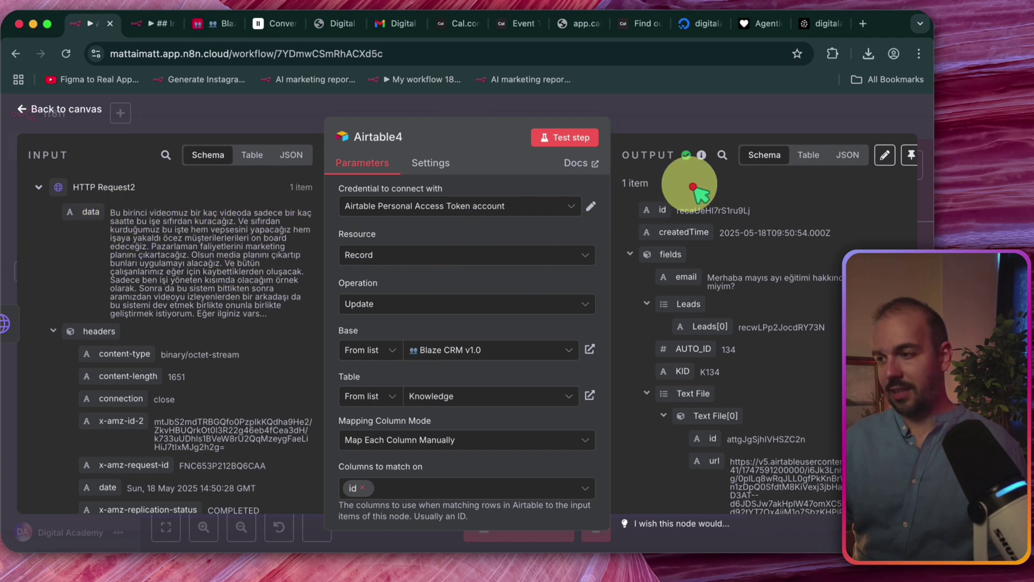
{"action": "left_click", "coordinate": [740, 136]}
{"action": "key", "text": "Return"}
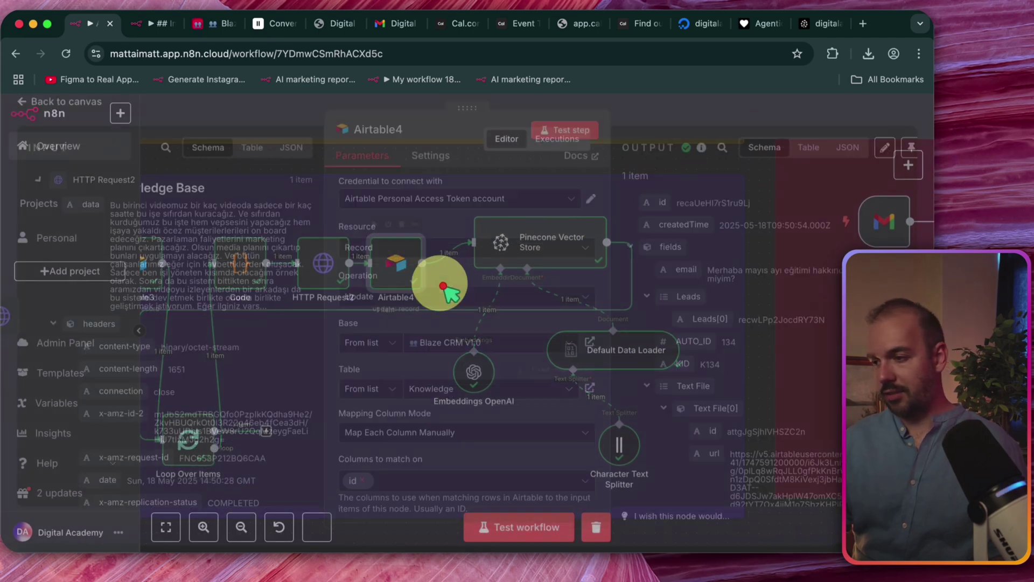
{"action": "scroll", "coordinate": [565, 388], "scroll_direction": "down", "scroll_amount": 2}
{"action": "key", "text": "Escape"}
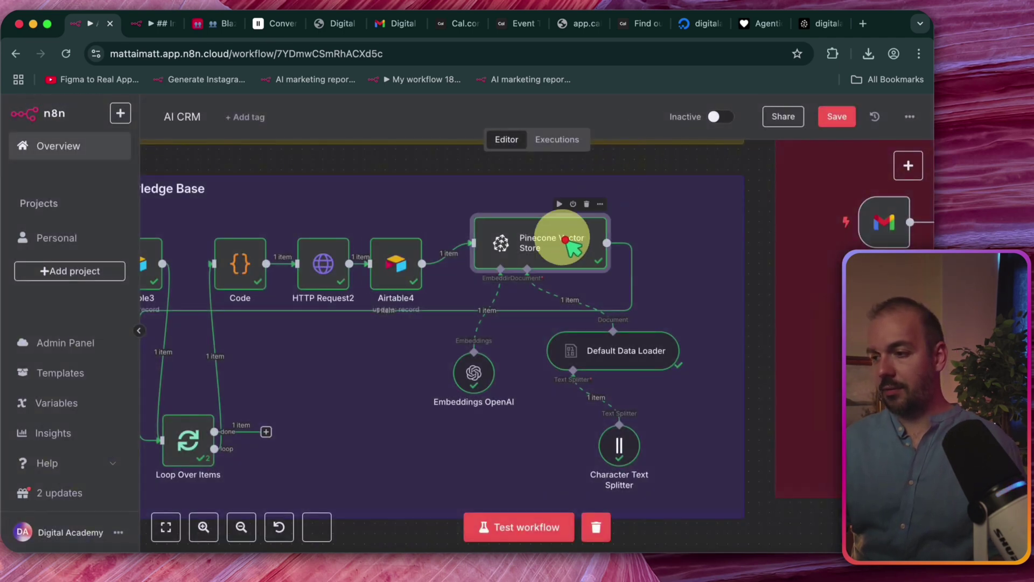
Check how the Pinecone Namespace expression resolves in the Pinecone Vector Store node.
{"action": "double_click", "coordinate": [566, 233]}
{"action": "left_click", "coordinate": [495, 372]}
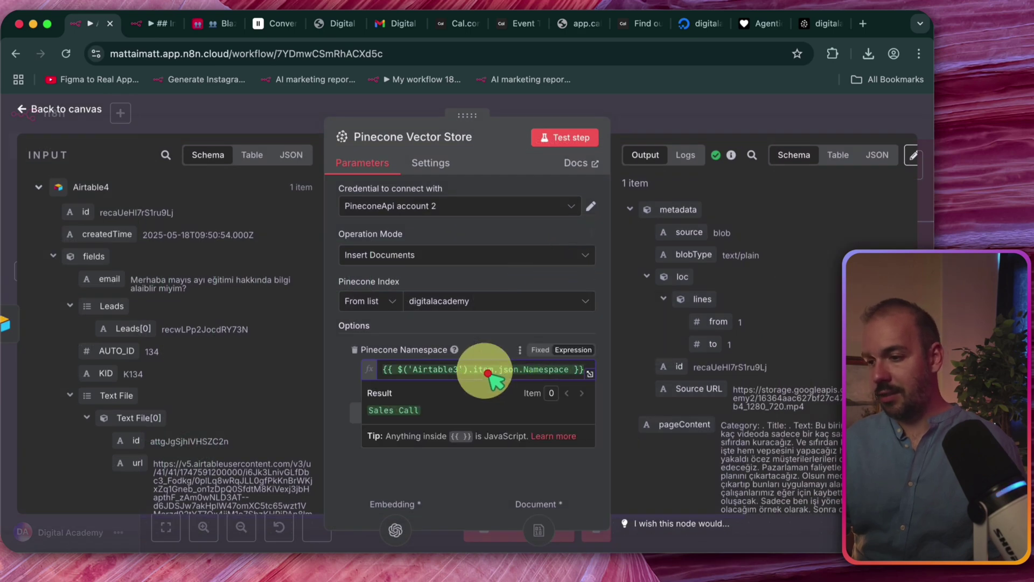
{"action": "left_click", "coordinate": [498, 334]}
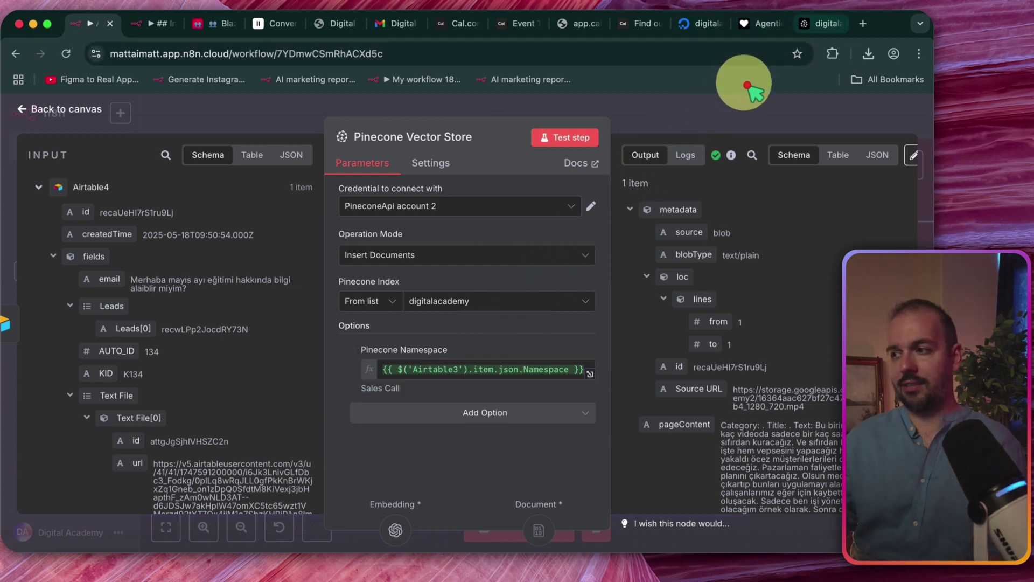
Switch to the Pinecone console to view the digitalacademy index's namespace list, and return to the AI CRM workflow in n8n.
{"action": "left_click", "coordinate": [818, 23]}
{"action": "scroll", "coordinate": [391, 387], "scroll_direction": "down", "scroll_amount": 5}
{"action": "left_click", "coordinate": [344, 298]}
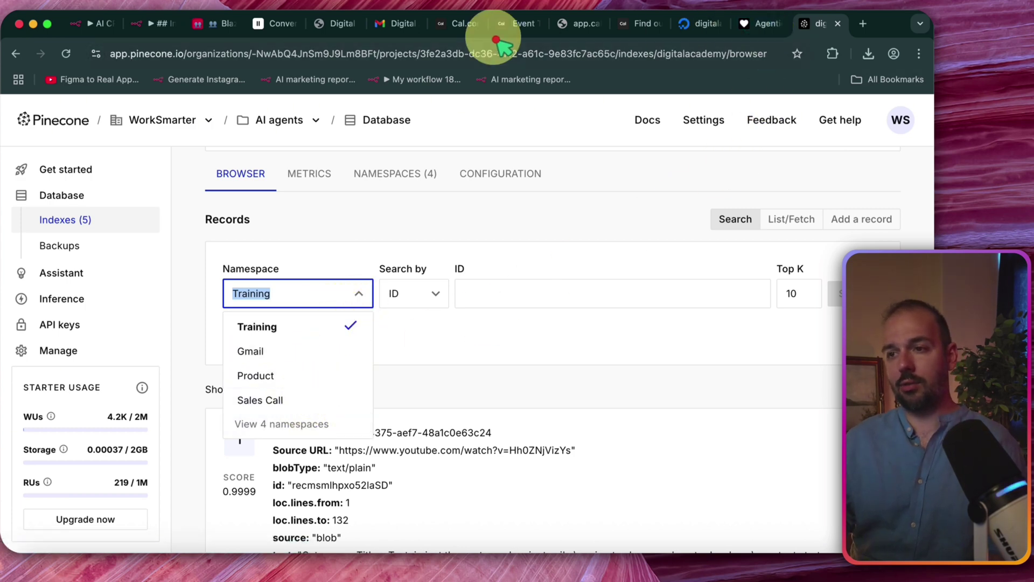
{"action": "left_click", "coordinate": [219, 27]}
{"action": "left_click", "coordinate": [150, 32]}
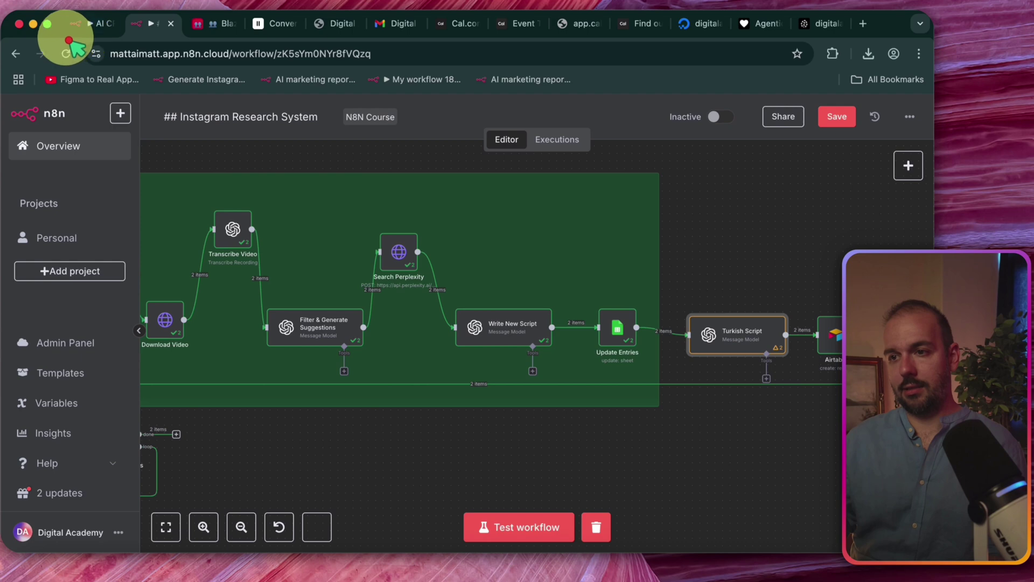
{"action": "left_click", "coordinate": [93, 29]}
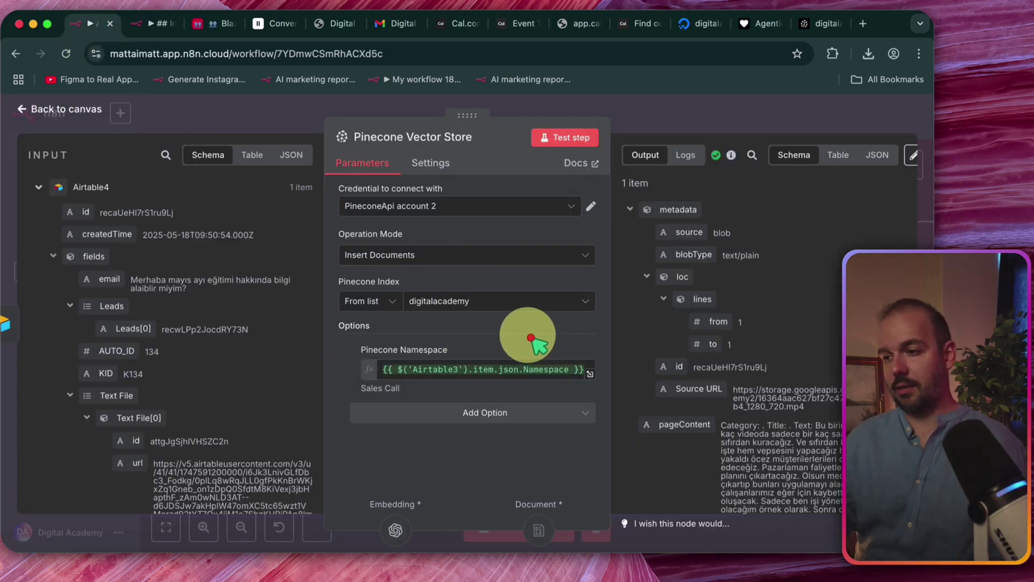
Examine the document input and vector output of the Embeddings OpenAI node.
{"action": "left_click", "coordinate": [655, 117]}
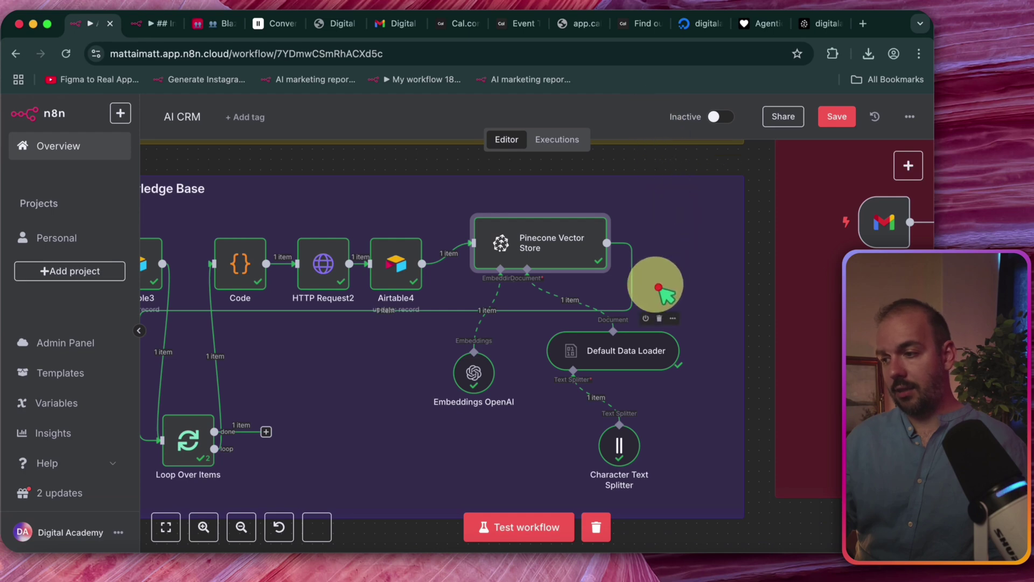
{"action": "double_click", "coordinate": [474, 372]}
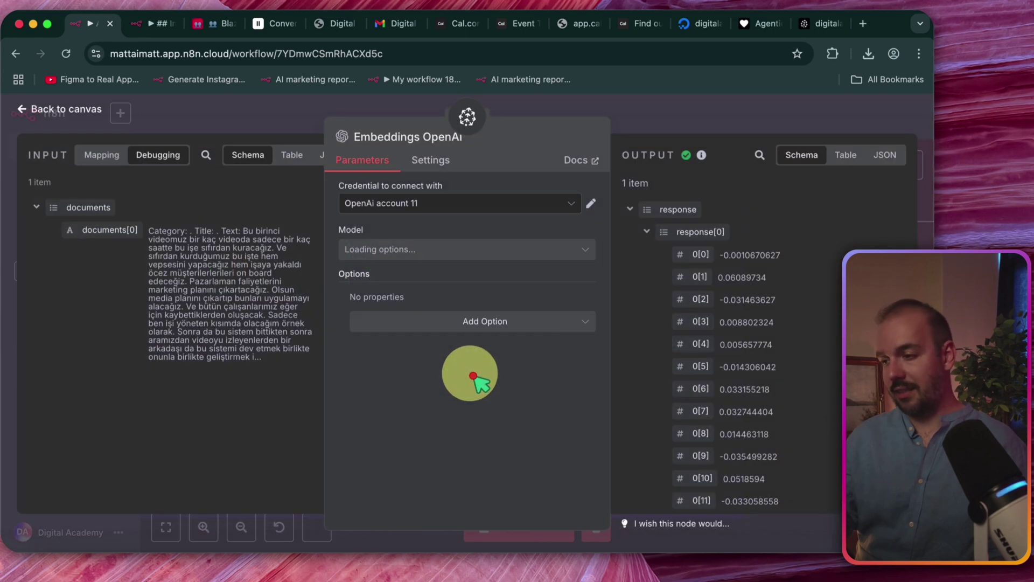
{"action": "left_click", "coordinate": [654, 141]}
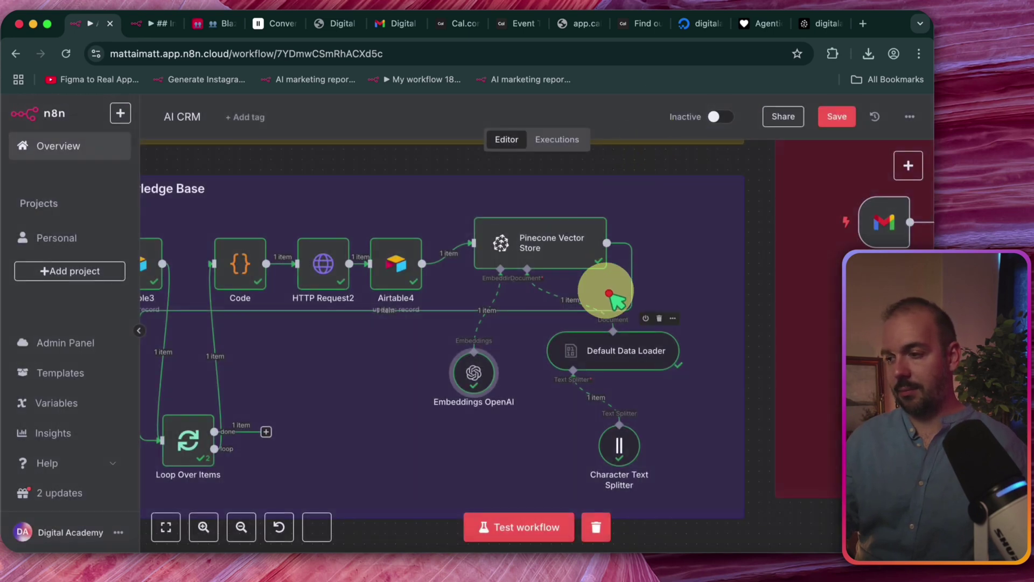
Review how the Data expression in the Default Data Loader node resolves, reading through its result text.
{"action": "double_click", "coordinate": [588, 347]}
{"action": "scroll", "coordinate": [501, 353], "scroll_direction": "down", "scroll_amount": 1}
{"action": "left_click", "coordinate": [447, 333]}
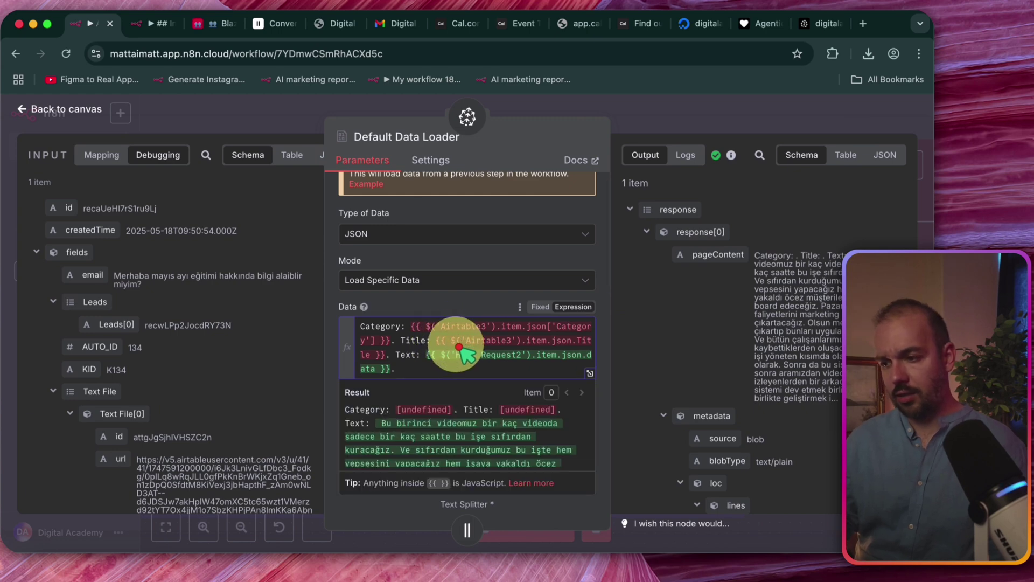
{"action": "scroll", "coordinate": [447, 425], "scroll_direction": "down", "scroll_amount": 2}
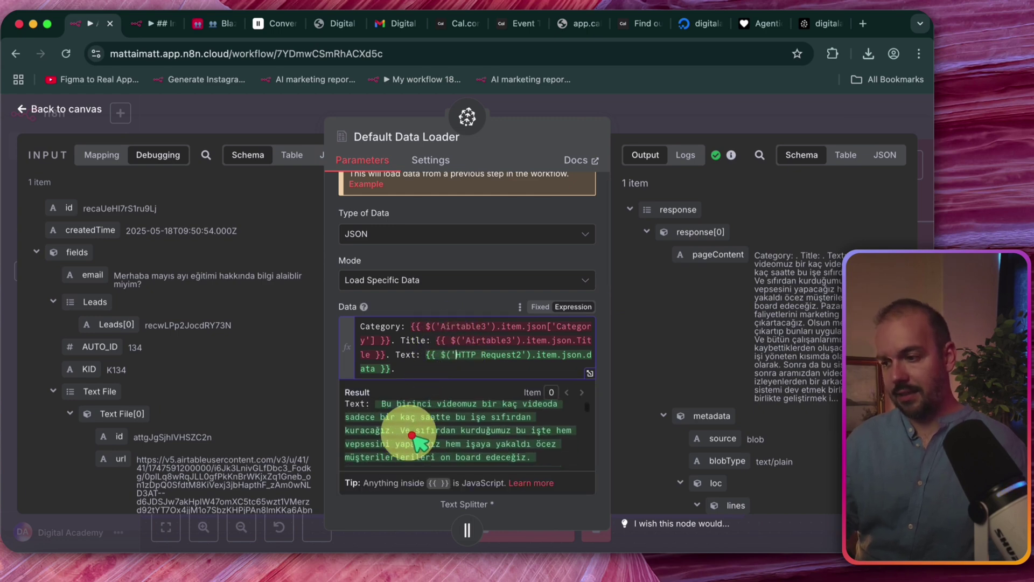
{"action": "scroll", "coordinate": [462, 442], "scroll_direction": "down", "scroll_amount": 3}
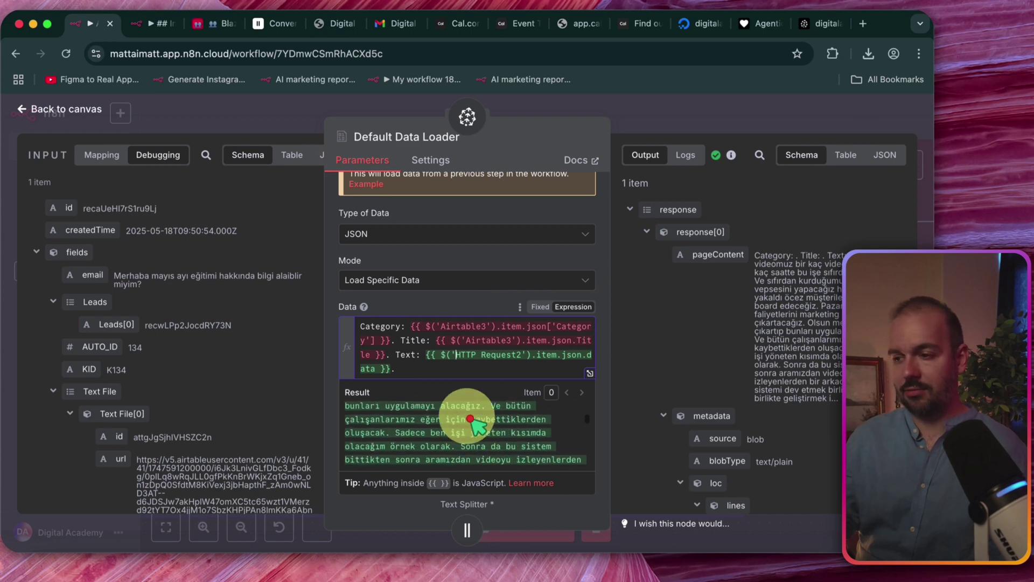
{"action": "scroll", "coordinate": [455, 319], "scroll_direction": "down", "scroll_amount": 3}
{"action": "scroll", "coordinate": [454, 318], "scroll_direction": "down", "scroll_amount": 4}
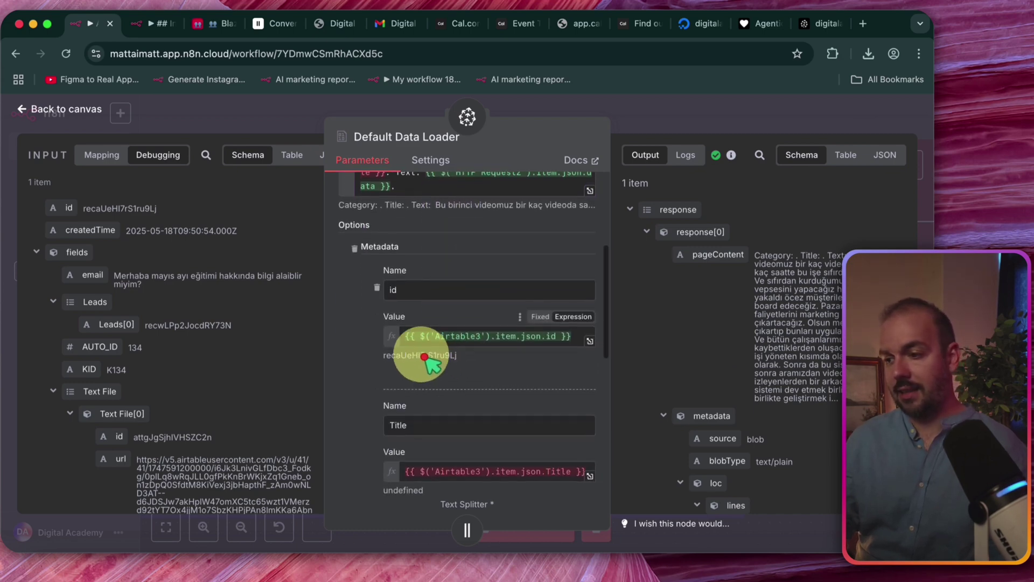
Check how the Default Data Loader's id, Title, Source URL and Category metadata expressions resolve.
{"action": "left_click", "coordinate": [438, 339]}
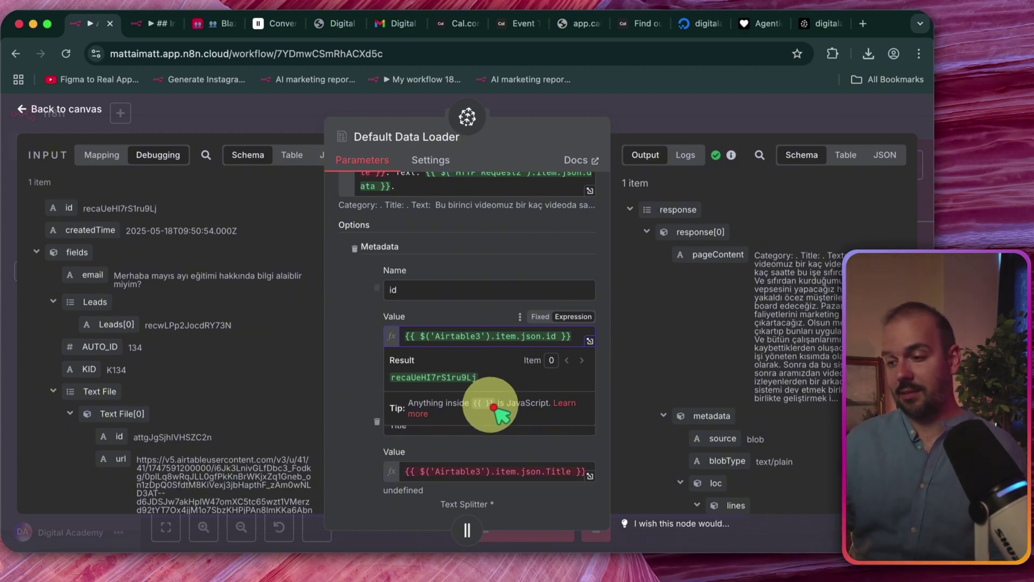
{"action": "scroll", "coordinate": [446, 444], "scroll_direction": "down", "scroll_amount": 2}
{"action": "left_click", "coordinate": [460, 412]}
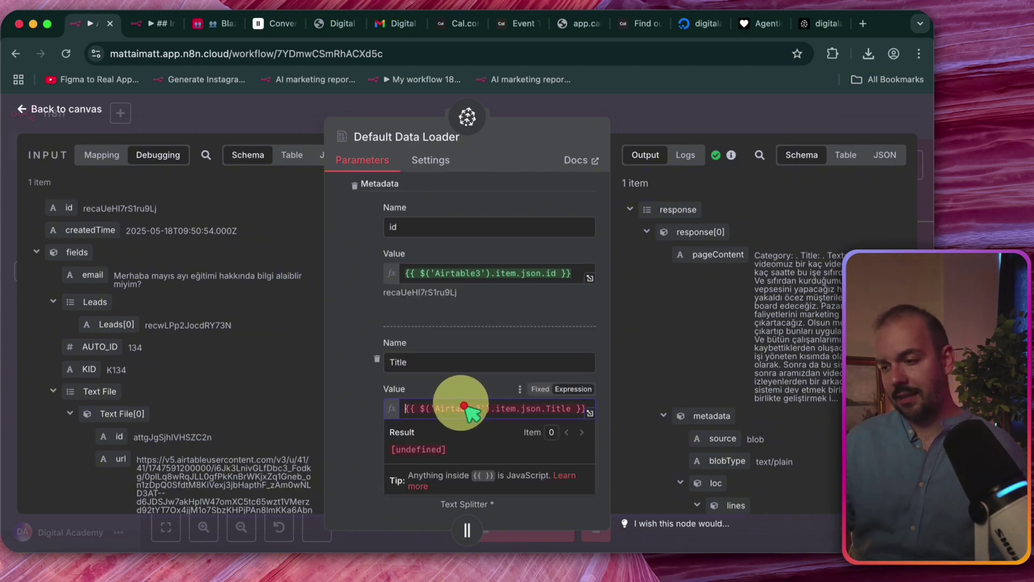
{"action": "scroll", "coordinate": [462, 399], "scroll_direction": "down", "scroll_amount": 2}
{"action": "left_click", "coordinate": [349, 353]}
{"action": "scroll", "coordinate": [462, 416], "scroll_direction": "down", "scroll_amount": 2}
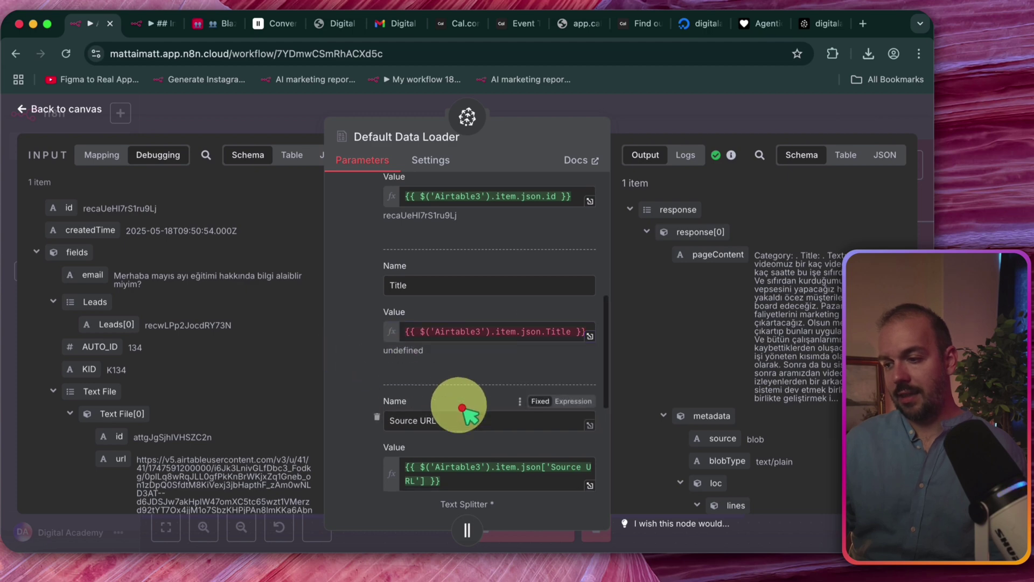
{"action": "left_click", "coordinate": [473, 412]}
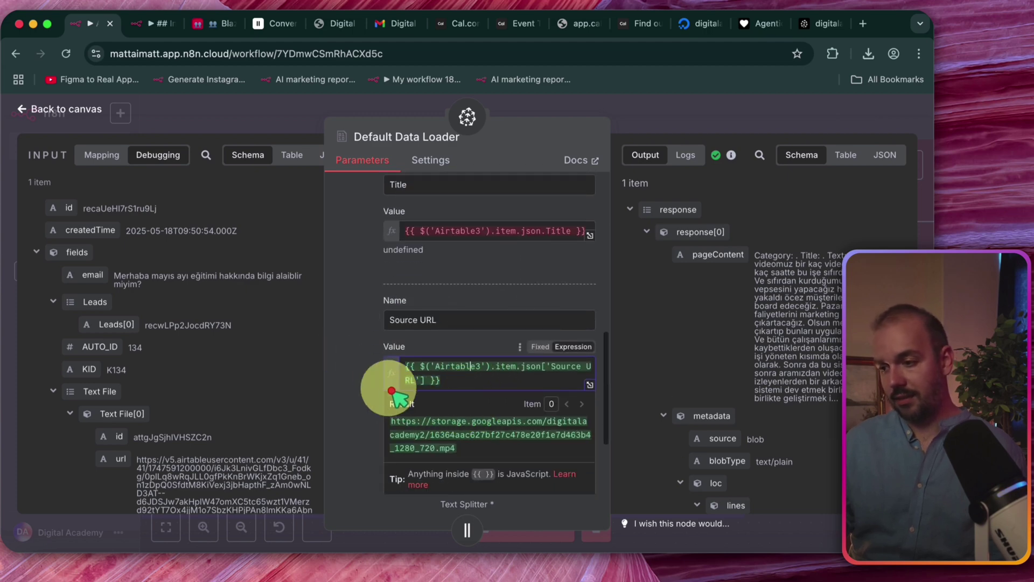
{"action": "left_click", "coordinate": [363, 380]}
{"action": "scroll", "coordinate": [420, 366], "scroll_direction": "down", "scroll_amount": 2}
{"action": "left_click", "coordinate": [474, 386]}
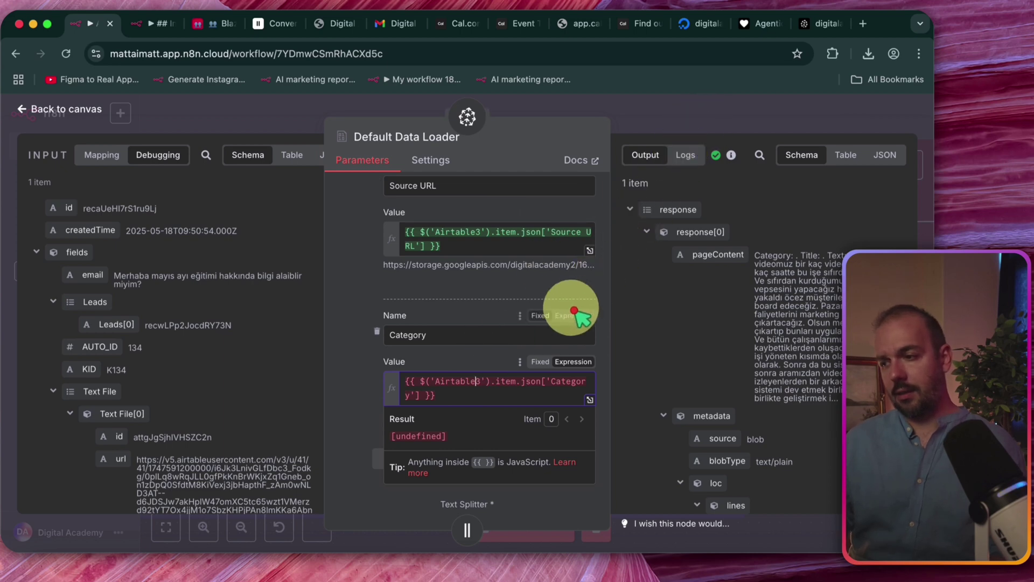
{"action": "left_click", "coordinate": [563, 308]}
{"action": "scroll", "coordinate": [555, 308], "scroll_direction": "up", "scroll_amount": 3}
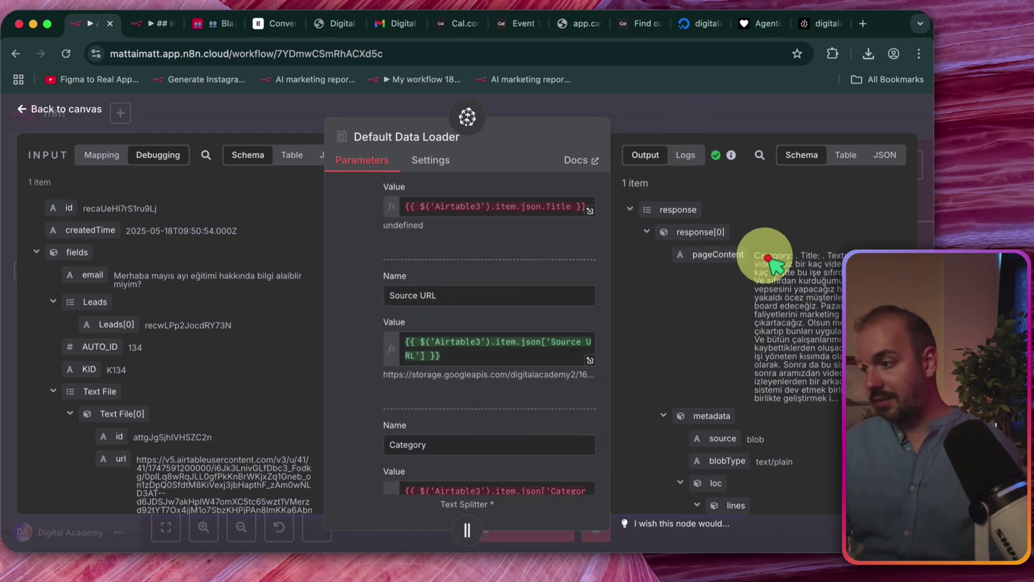
Examine the page content and metadata in the Default Data Loader's output.
{"action": "left_click_drag", "start_coordinate": [827, 252], "coordinate": [830, 314]}
{"action": "scroll", "coordinate": [841, 286], "scroll_direction": "down", "scroll_amount": 5}
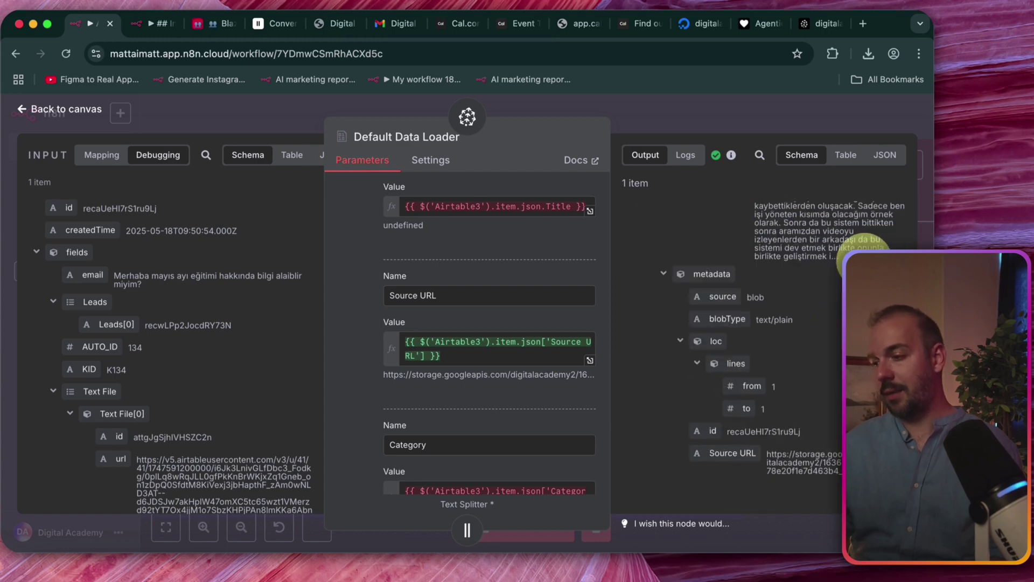
{"action": "scroll", "coordinate": [862, 254], "scroll_direction": "up", "scroll_amount": 1}
Switch to the Pinecone console and list the record IDs in the digitalacademy index's Sales Call namespace.
{"action": "key", "text": "ctrl+shift+Tab"}
{"action": "left_click", "coordinate": [727, 297]}
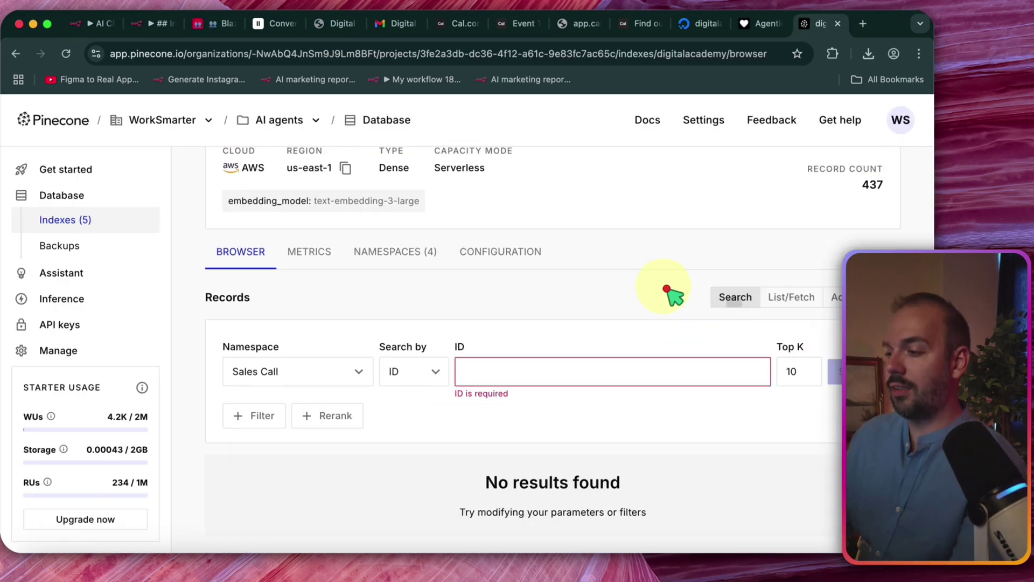
{"action": "left_click", "coordinate": [784, 301]}
{"action": "scroll", "coordinate": [366, 264], "scroll_direction": "down", "scroll_amount": 2}
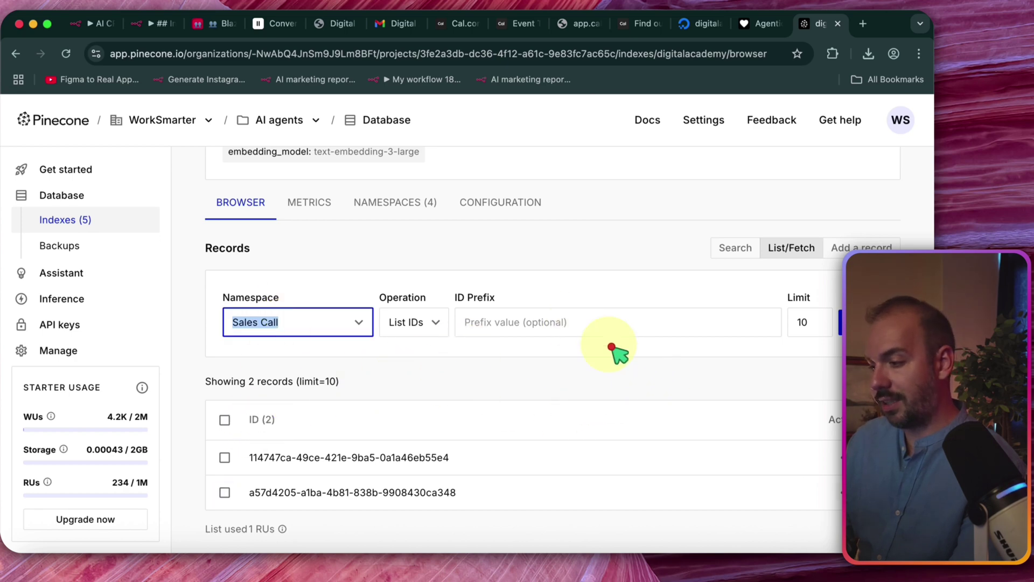
Open the second record in the Sales Call namespace, inspect its metadata id and full text, and close it.
{"action": "left_click", "coordinate": [842, 457]}
{"action": "left_click", "coordinate": [795, 390]}
{"action": "scroll", "coordinate": [528, 397], "scroll_direction": "down", "scroll_amount": 2}
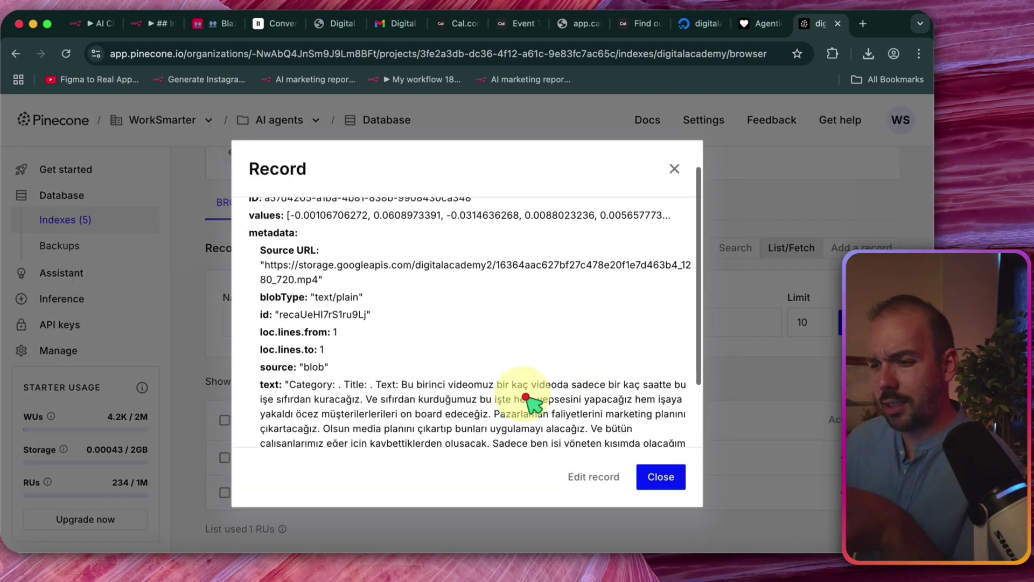
{"action": "double_click", "coordinate": [323, 314]}
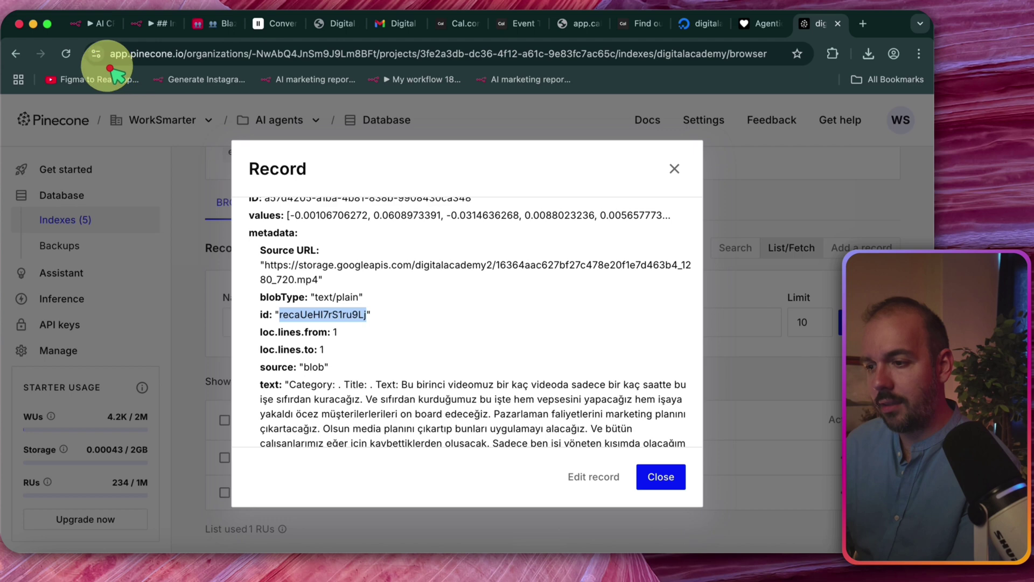
{"action": "scroll", "coordinate": [237, 202], "scroll_direction": "up", "scroll_amount": 1}
{"action": "scroll", "coordinate": [431, 312], "scroll_direction": "down", "scroll_amount": 4}
{"action": "left_click_drag", "start_coordinate": [267, 284], "coordinate": [456, 439]}
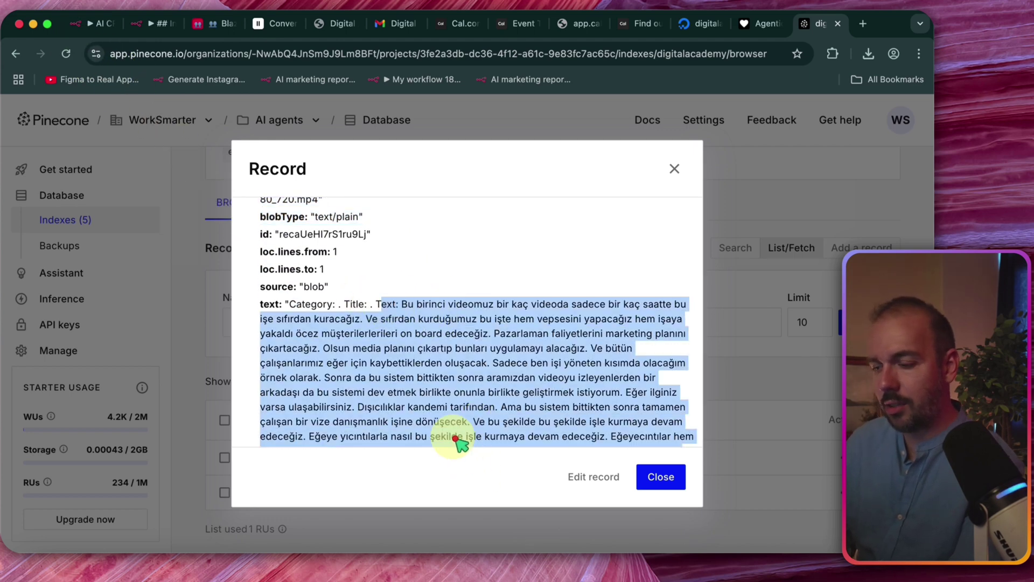
{"action": "scroll", "coordinate": [474, 382], "scroll_direction": "down", "scroll_amount": 4}
{"action": "scroll", "coordinate": [492, 381], "scroll_direction": "up", "scroll_amount": 8}
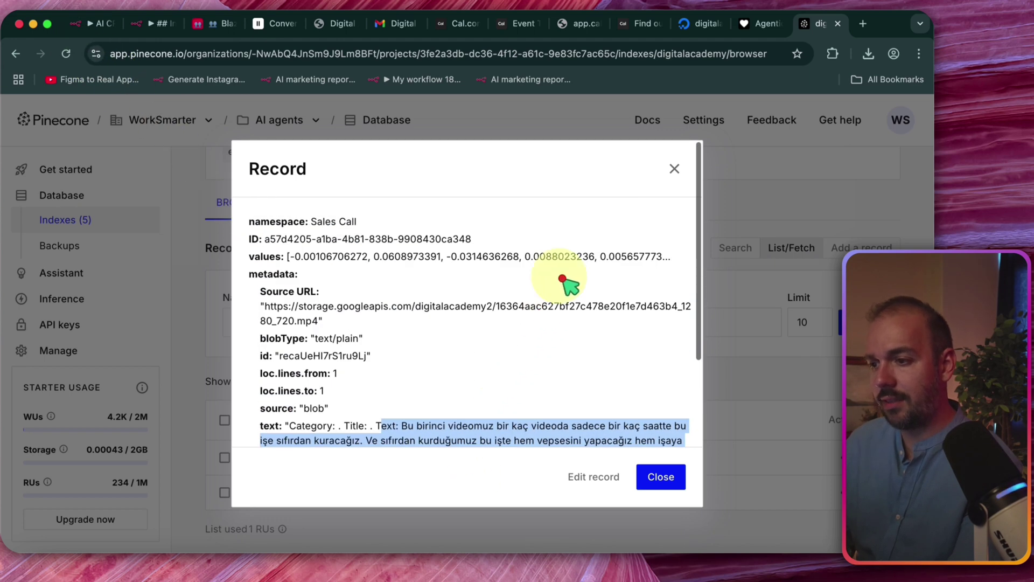
{"action": "left_click", "coordinate": [673, 171]}
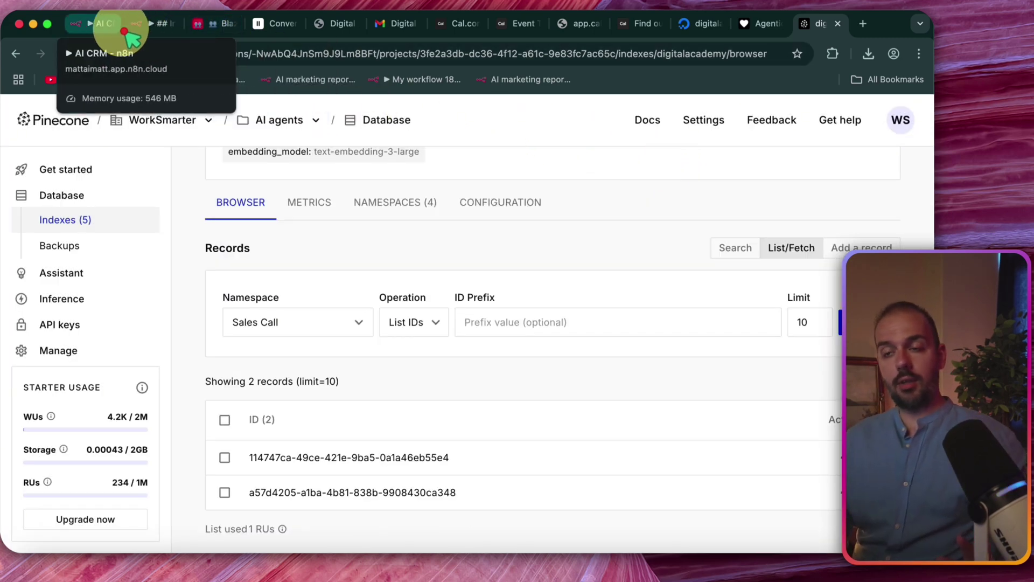
Return to the AI CRM workflow in n8n and review the Pinecone Vector Store node's settings.
{"action": "left_click", "coordinate": [102, 36]}
{"action": "left_click", "coordinate": [607, 138]}
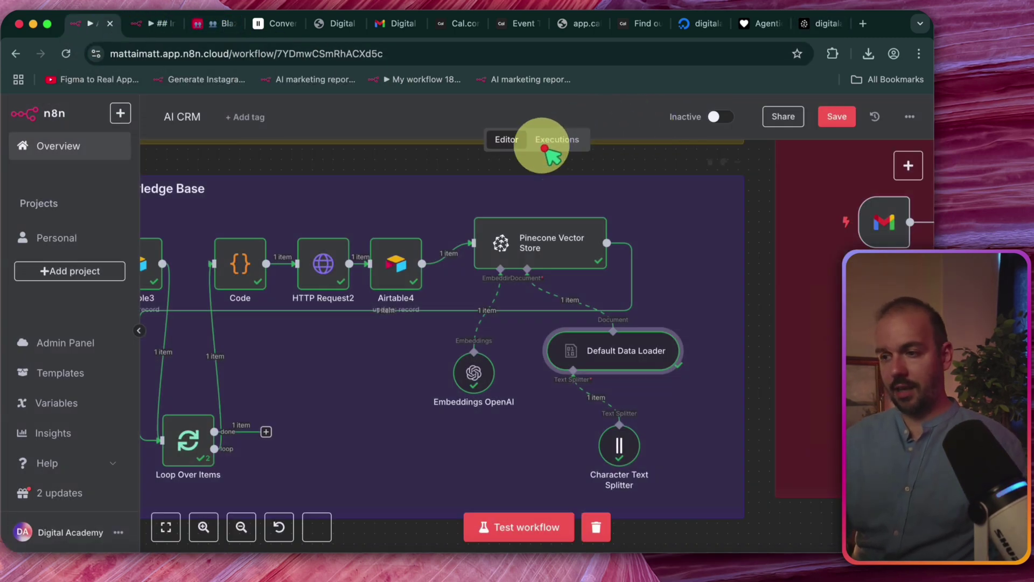
{"action": "scroll", "coordinate": [264, 249], "scroll_direction": "left", "scroll_amount": 1}
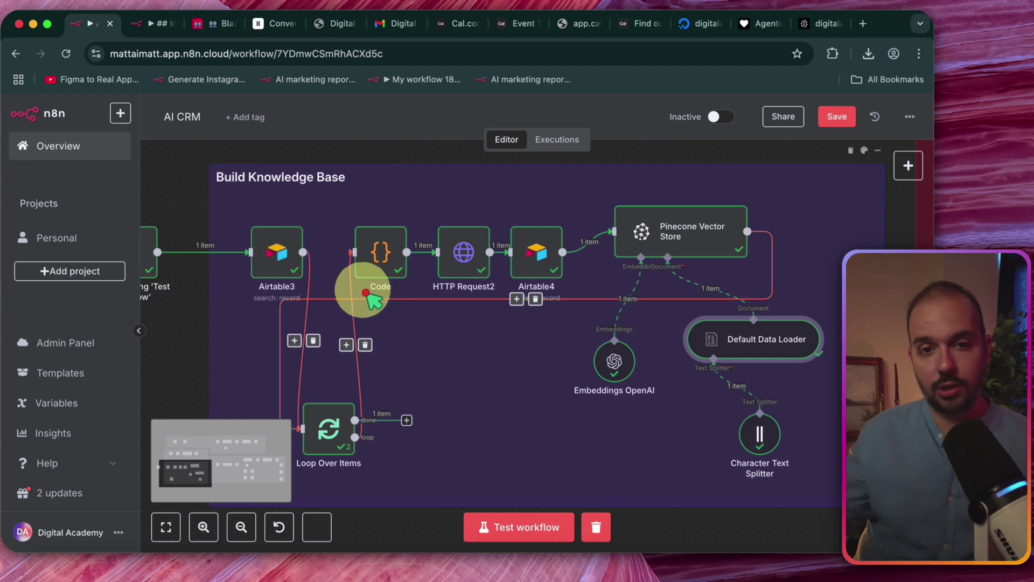
{"action": "double_click", "coordinate": [705, 237]}
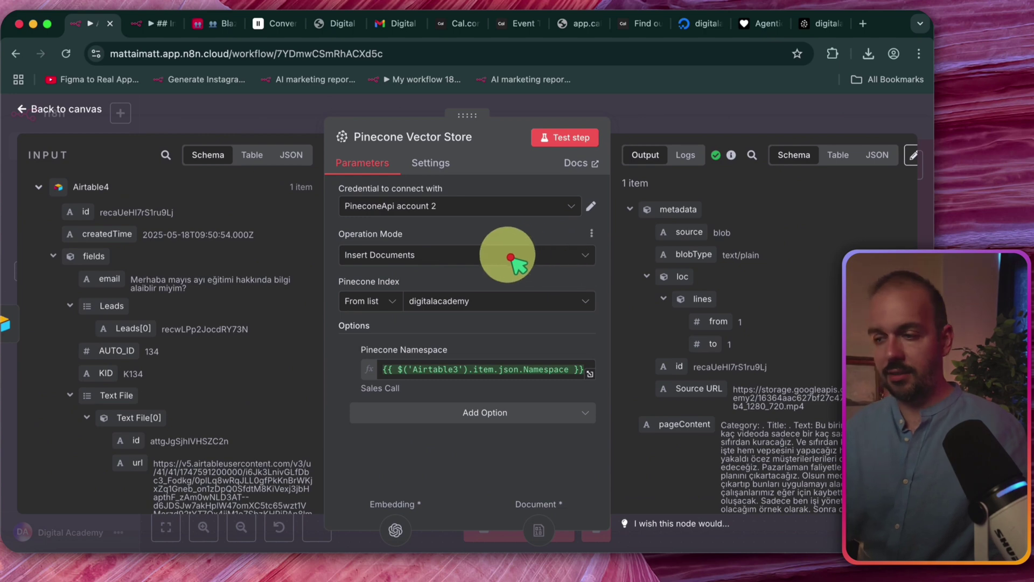
{"action": "left_click", "coordinate": [674, 116]}
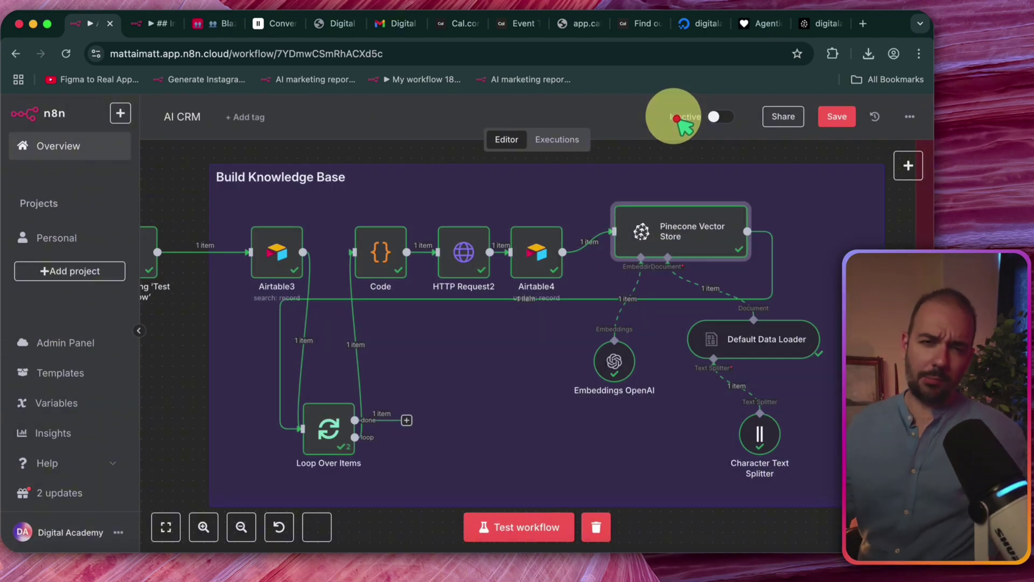
Add a Pinecone Vector Store node with the Add documents to vector store action and place it below the Build Knowledge Base section.
{"action": "scroll", "coordinate": [545, 328], "scroll_direction": "down", "scroll_amount": 3}
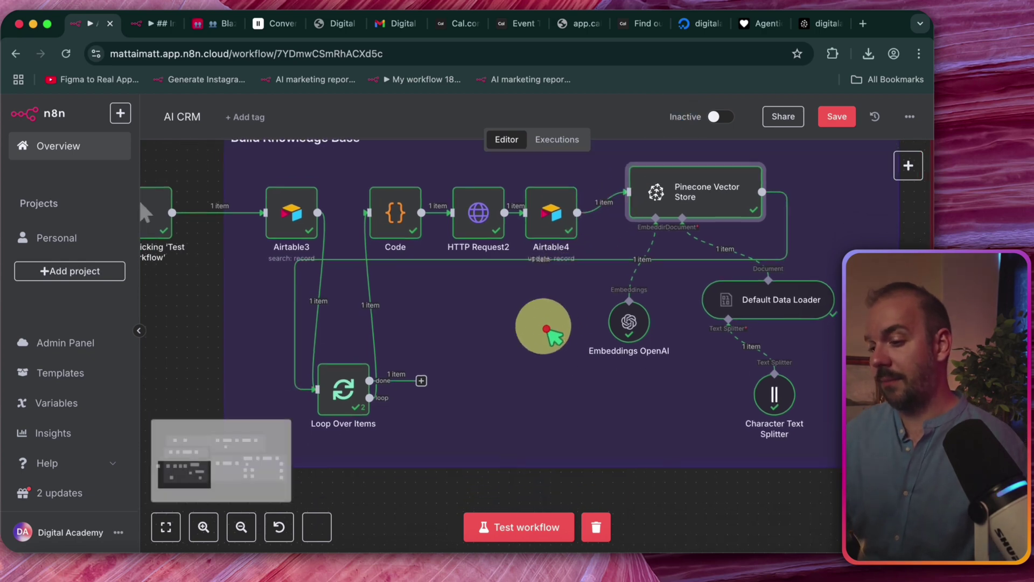
{"action": "scroll", "coordinate": [628, 376], "scroll_direction": "right", "scroll_amount": 2}
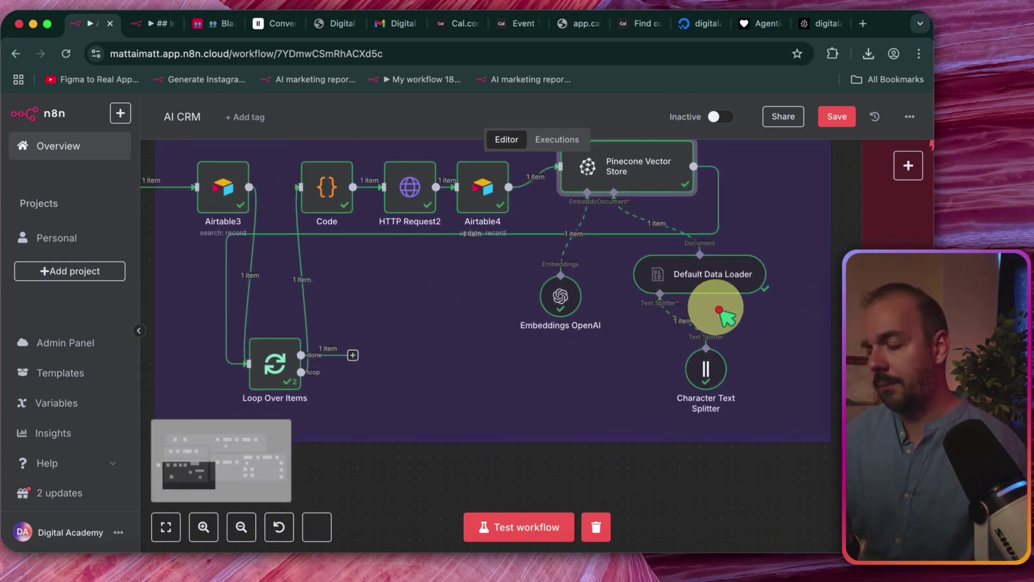
{"action": "right_click", "coordinate": [620, 333]}
{"action": "left_click", "coordinate": [908, 166]}
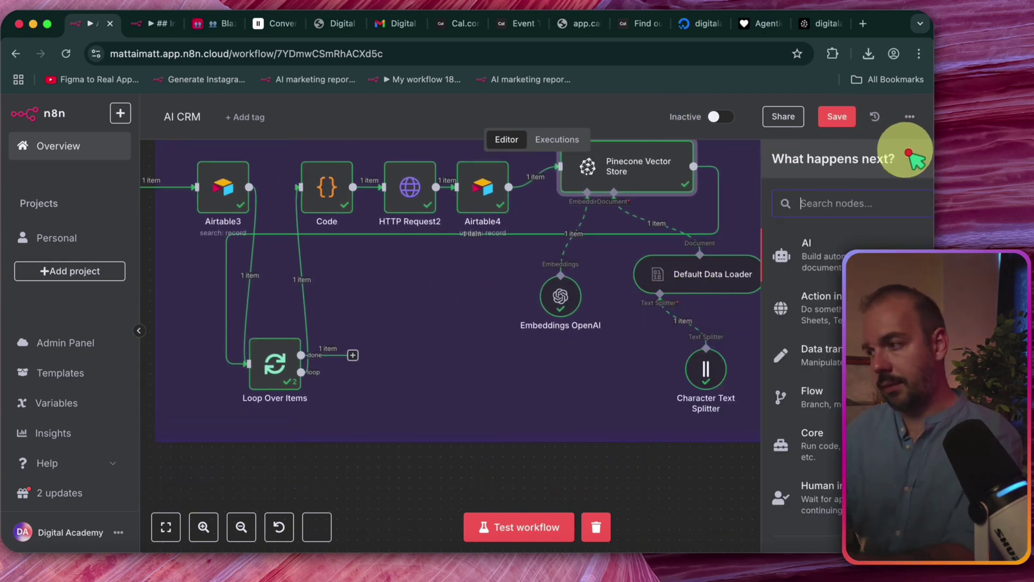
{"action": "type", "text": "pine"}
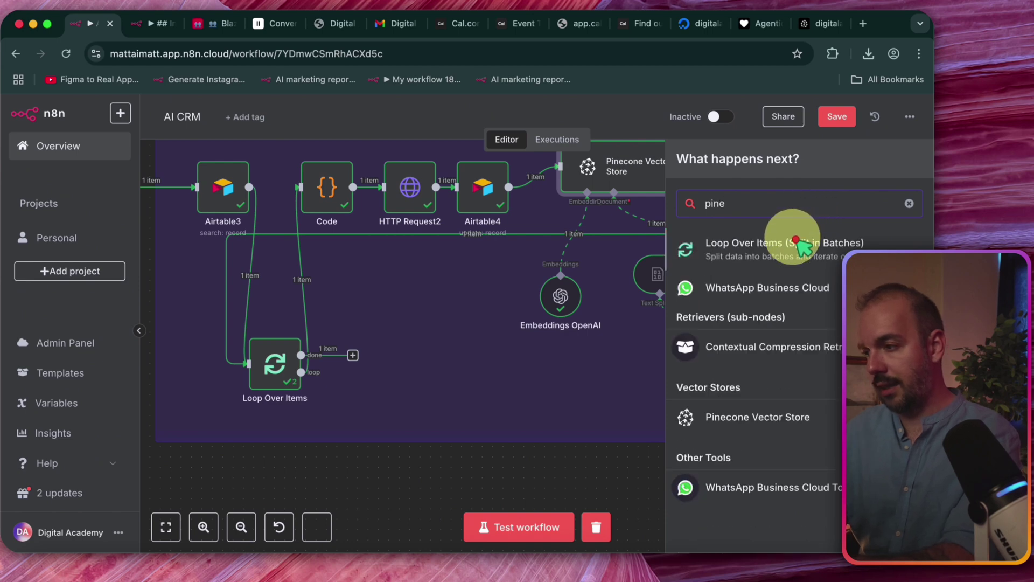
{"action": "key", "text": "Return"}
{"action": "left_click", "coordinate": [817, 311]}
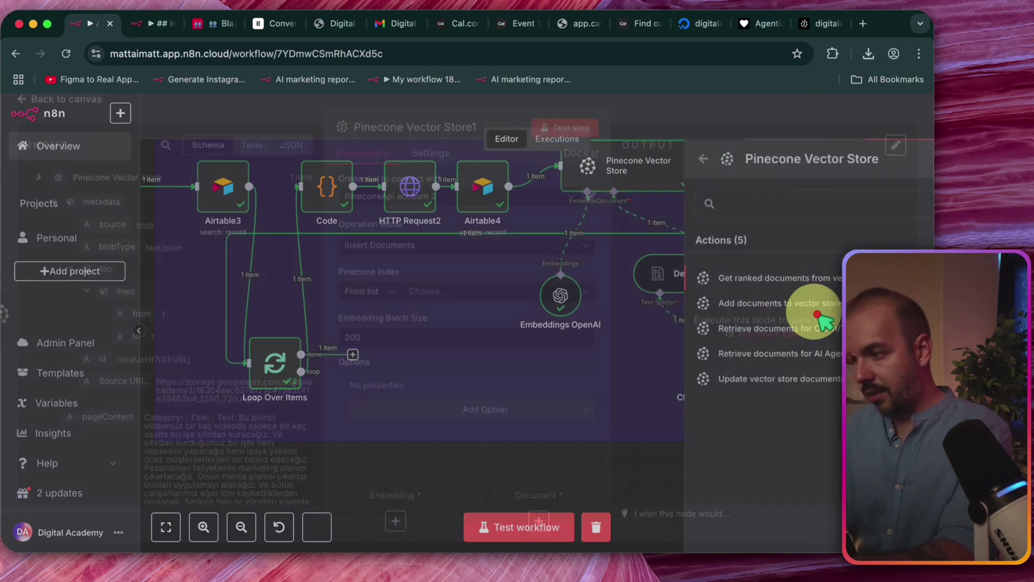
{"action": "left_click", "coordinate": [865, 109]}
{"action": "scroll", "coordinate": [697, 203], "scroll_direction": "down", "scroll_amount": 5}
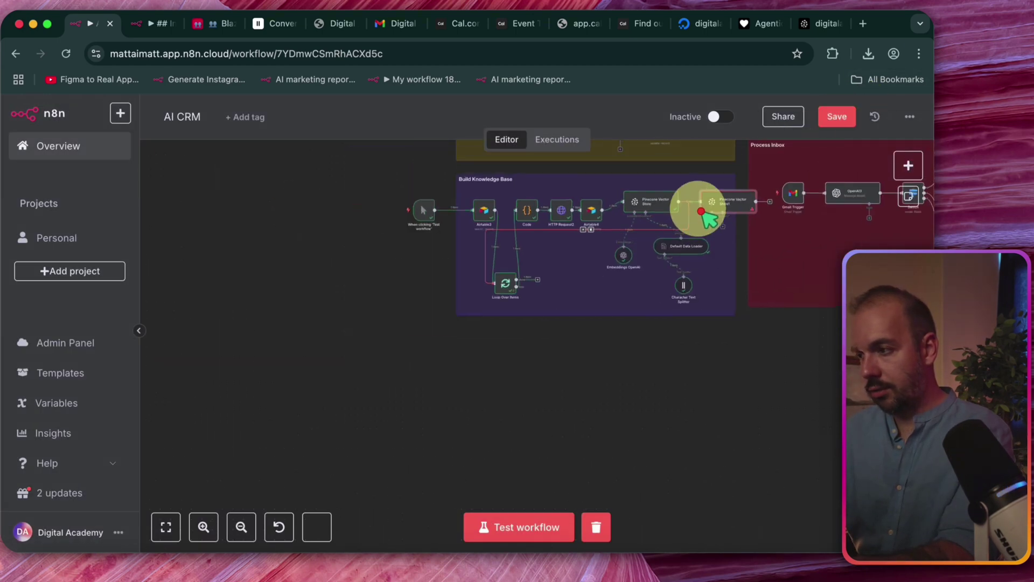
{"action": "scroll", "coordinate": [628, 328], "scroll_direction": "up", "scroll_amount": 5}
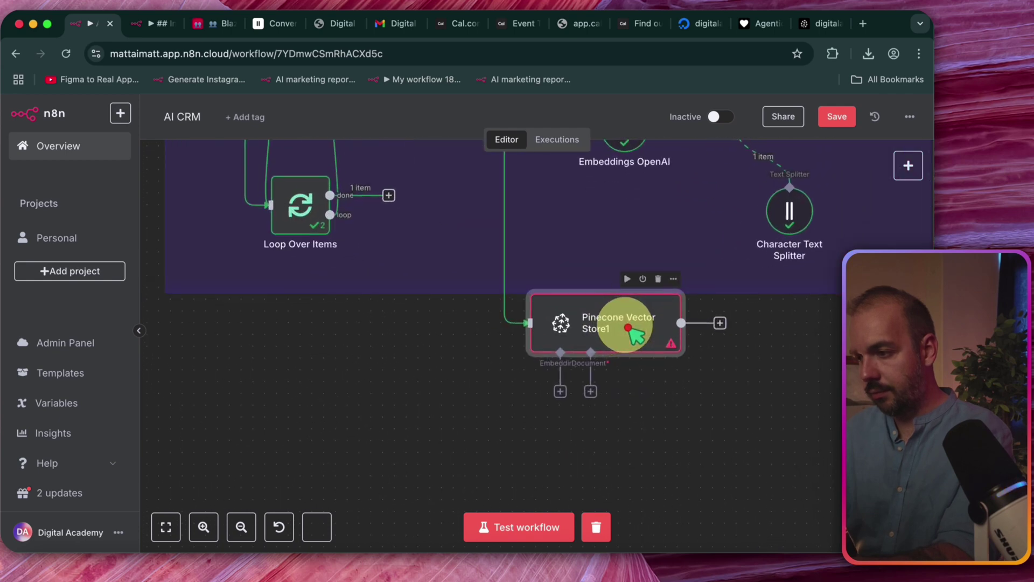
Attach an Embeddings OpenAI sub-node to the new Pinecone Vector Store node.
{"action": "left_click", "coordinate": [561, 392]}
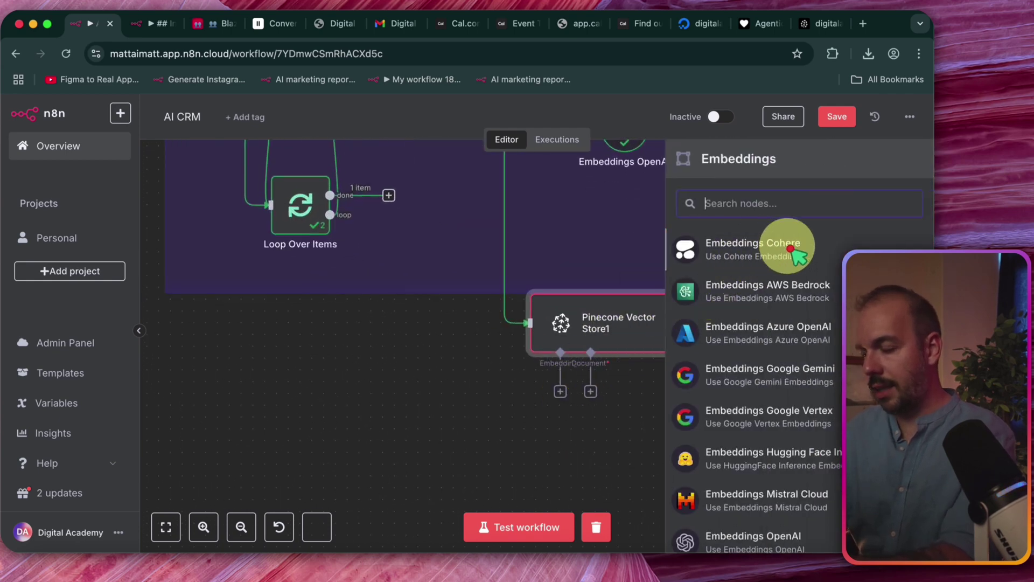
{"action": "scroll", "coordinate": [814, 378], "scroll_direction": "down", "scroll_amount": 2}
{"action": "left_click", "coordinate": [785, 473]}
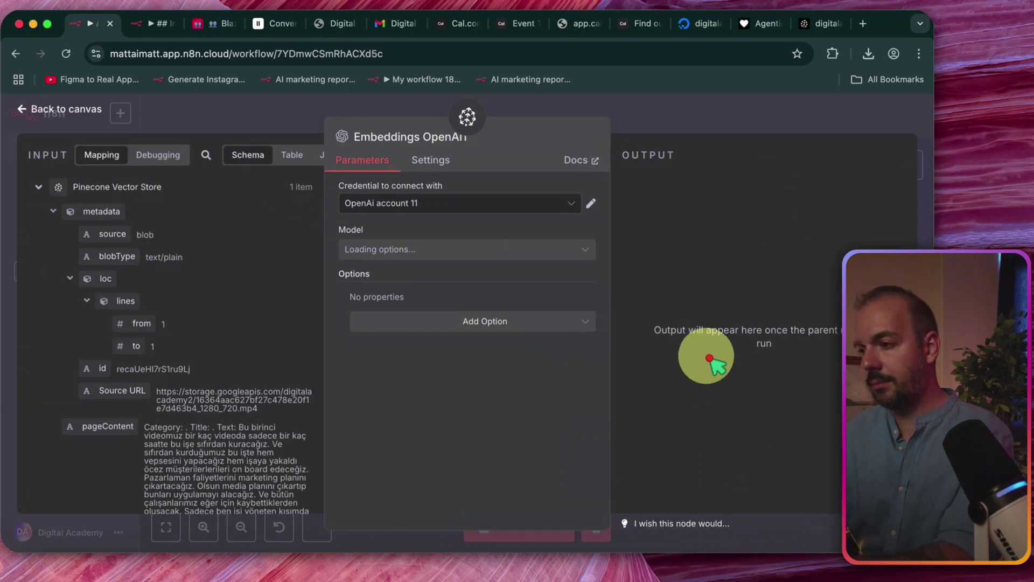
View the new OpenAI credential form's API Key, Organization ID and Base URL fields, and return to the canvas.
{"action": "left_click", "coordinate": [574, 210]}
{"action": "left_click", "coordinate": [536, 274]}
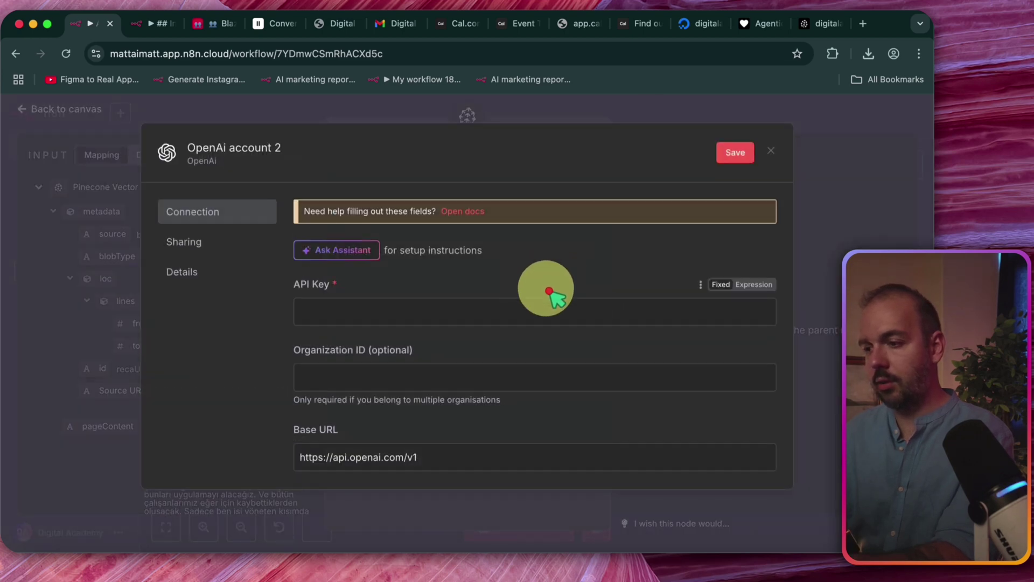
{"action": "scroll", "coordinate": [402, 370], "scroll_direction": "down", "scroll_amount": 1}
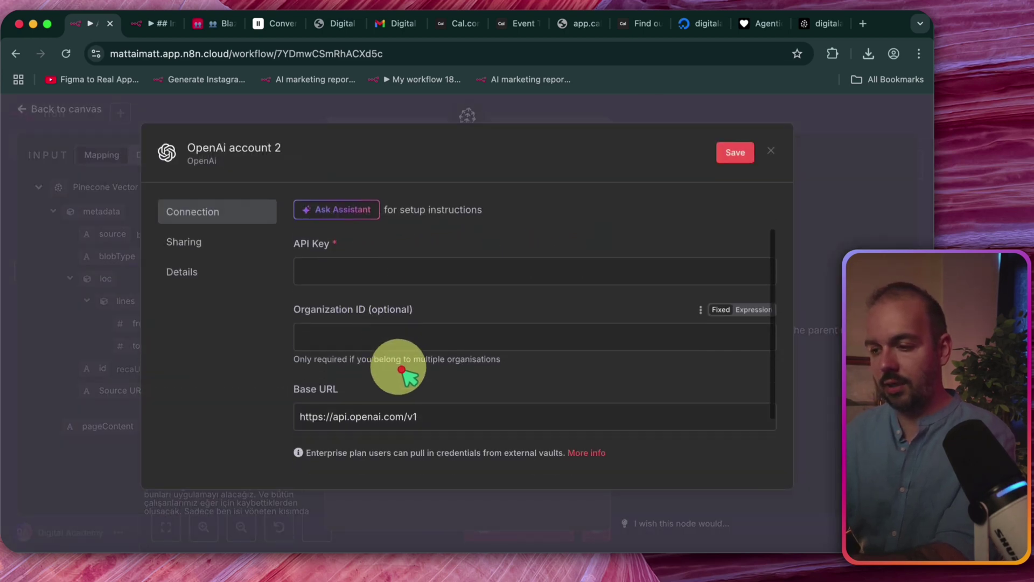
{"action": "left_click", "coordinate": [739, 147]}
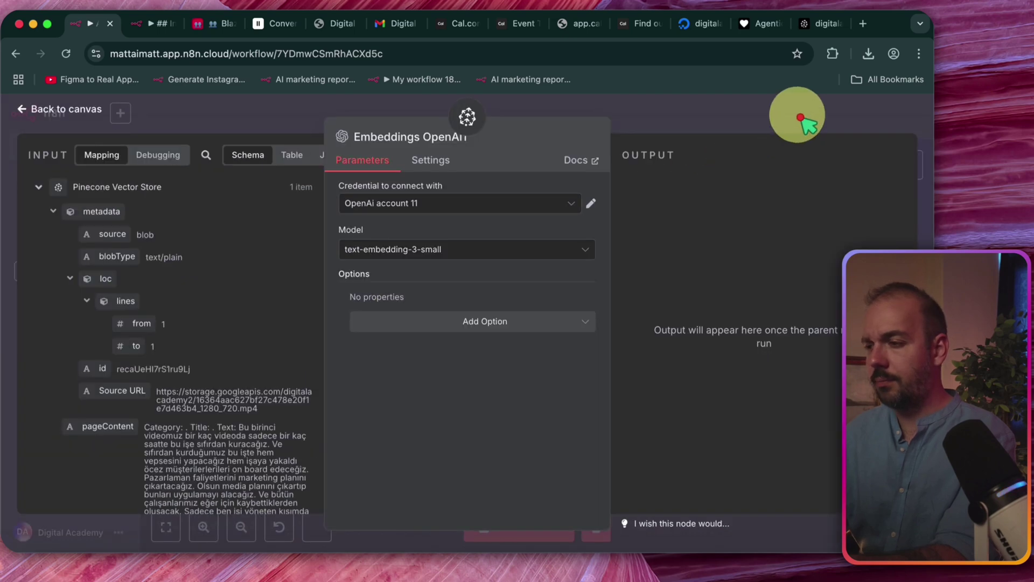
{"action": "left_click", "coordinate": [750, 124]}
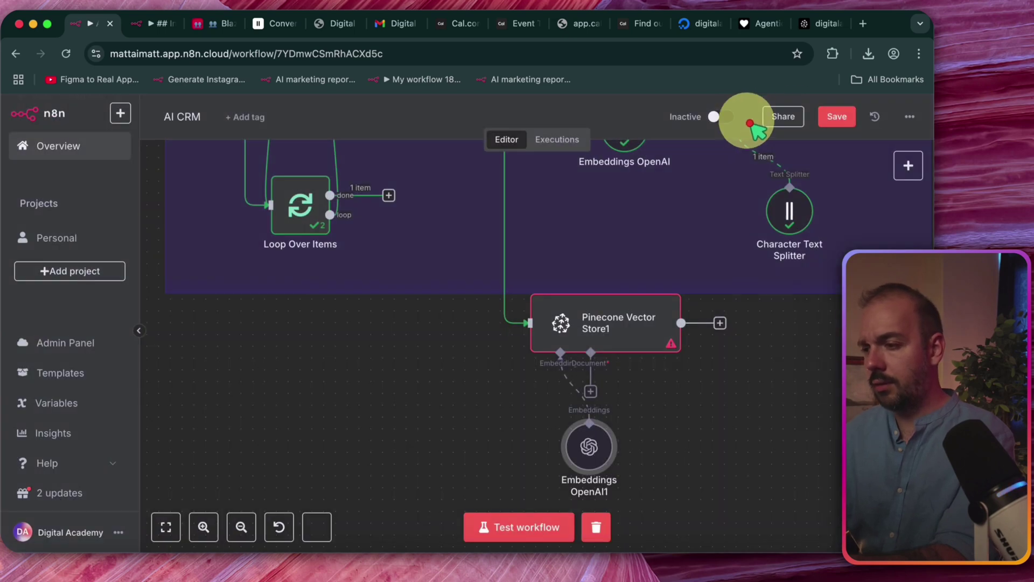
Attach a Default Data Loader sub-node to the Document input of the new Pinecone Vector Store node.
{"action": "left_click", "coordinate": [599, 395]}
{"action": "left_click", "coordinate": [811, 204]}
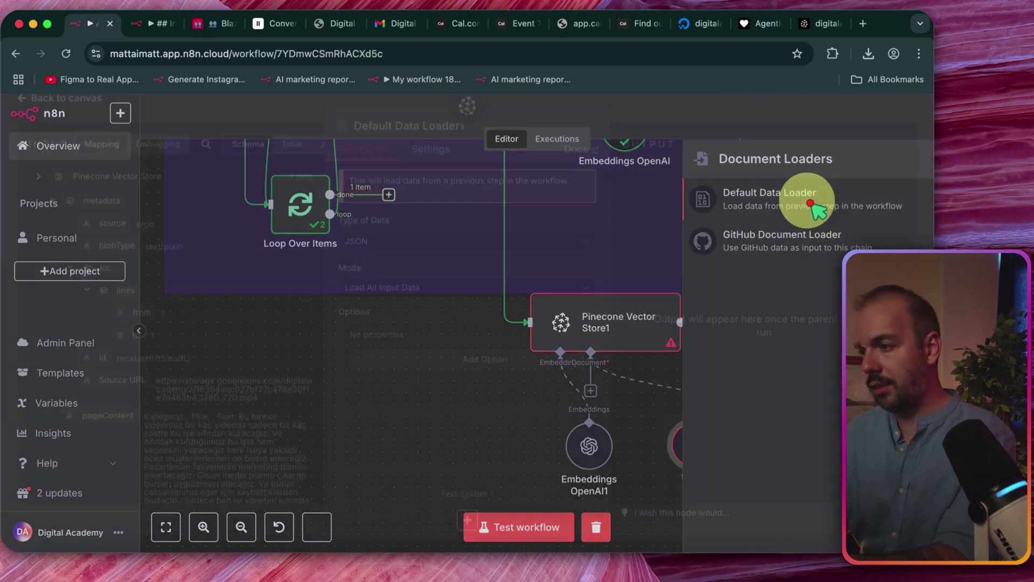
{"action": "left_click", "coordinate": [684, 125]}
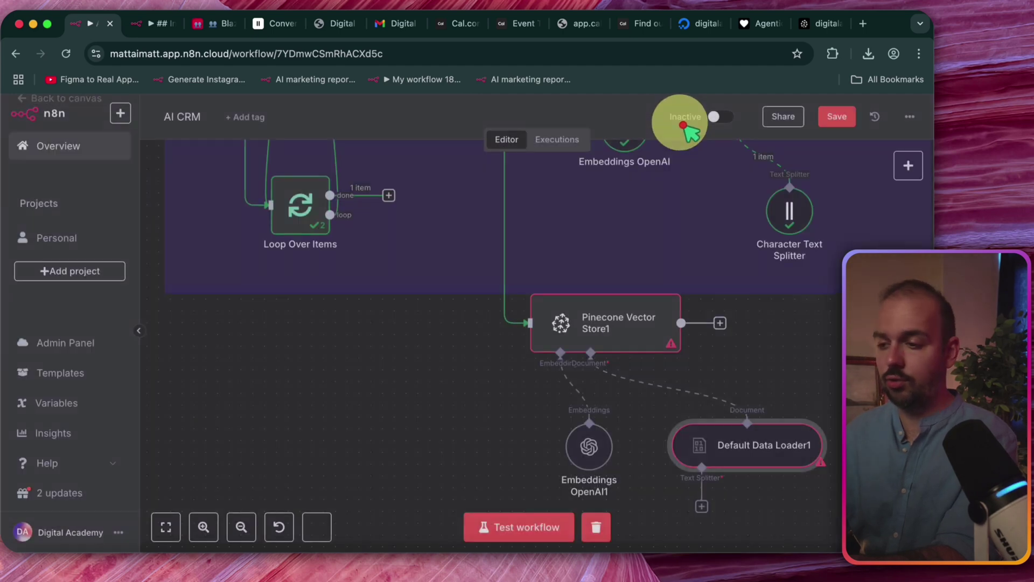
{"action": "left_click", "coordinate": [700, 457]}
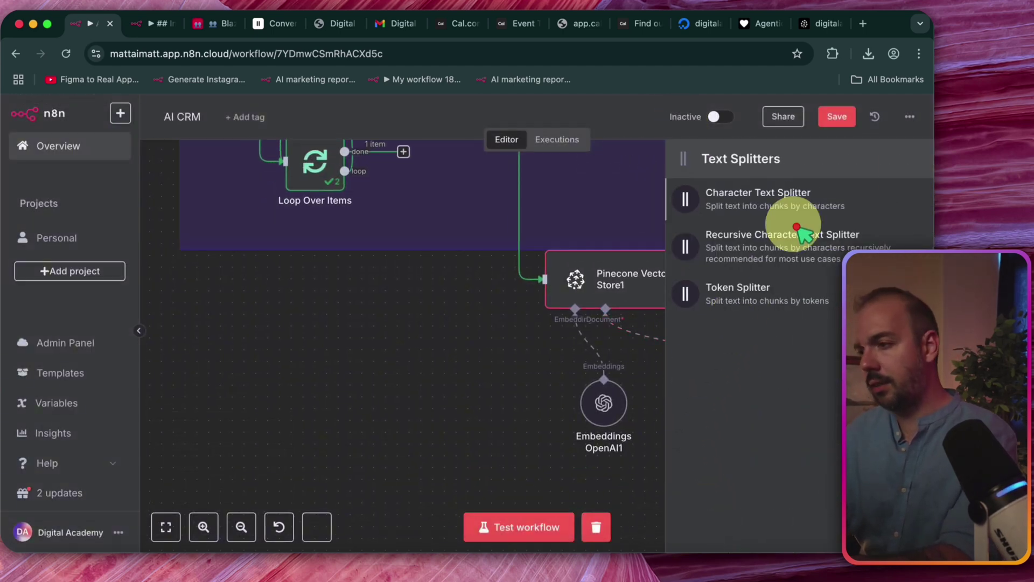
{"action": "left_click", "coordinate": [797, 253]}
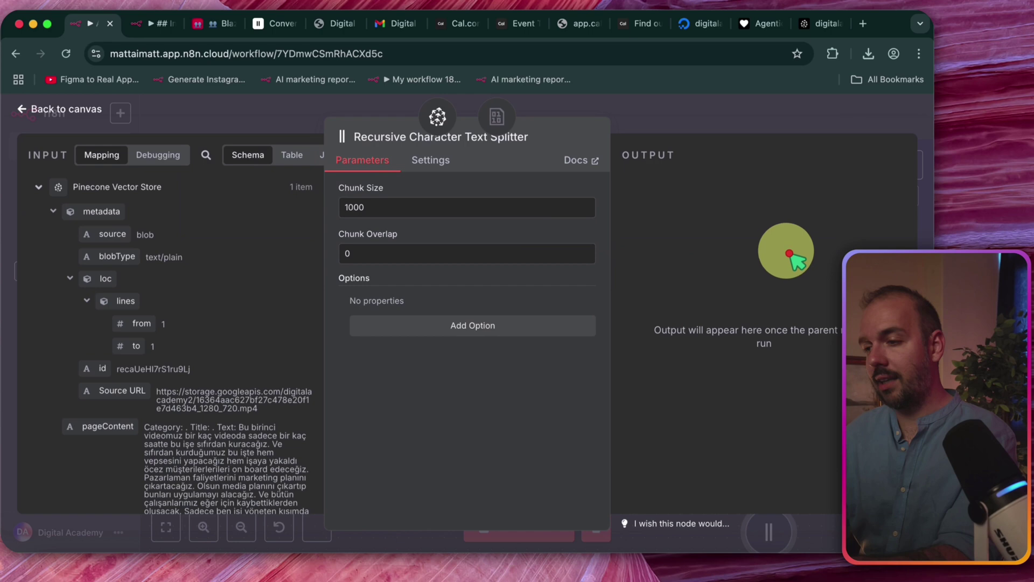
{"action": "left_click", "coordinate": [743, 127]}
{"action": "scroll", "coordinate": [755, 224], "scroll_direction": "up", "scroll_amount": 1}
{"action": "scroll", "coordinate": [757, 231], "scroll_direction": "down", "scroll_amount": 3}
{"action": "left_click", "coordinate": [716, 415]}
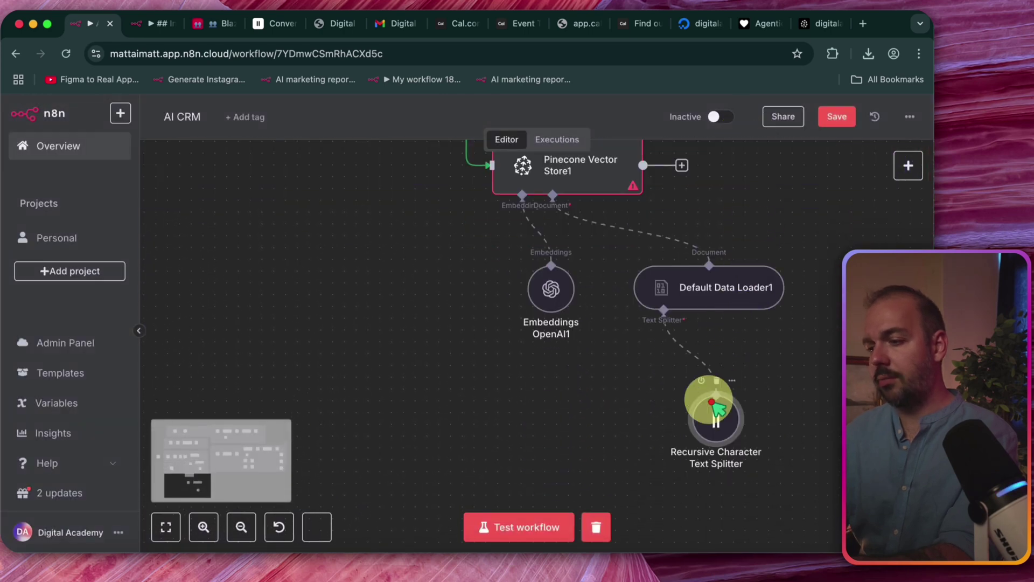
{"action": "key", "text": "Delete"}
Attach a Character Text Splitter sub-node to the new Default Data Loader and return to the canvas.
{"action": "left_click", "coordinate": [662, 349]}
{"action": "left_click", "coordinate": [727, 198]}
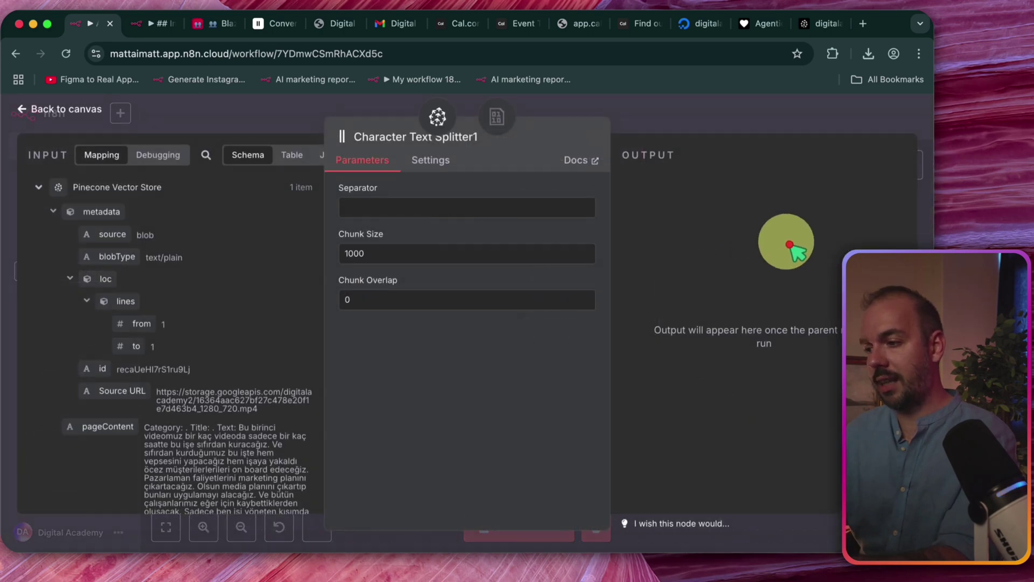
{"action": "left_click", "coordinate": [735, 116]}
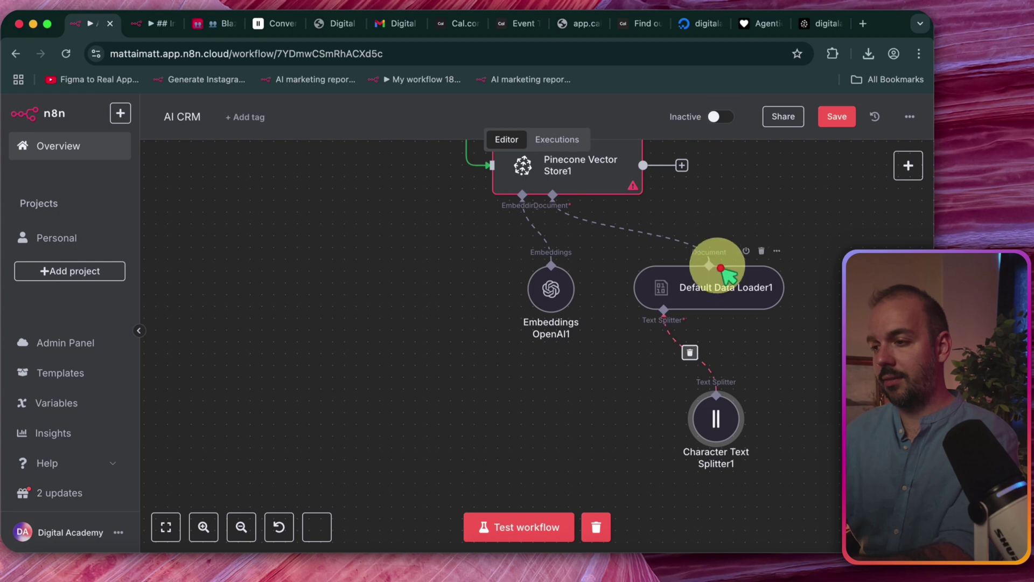
Delete the demonstration Pinecone Vector Store, embeddings, data loader and text splitter nodes below the Build Knowledge Base section.
{"action": "scroll", "coordinate": [716, 266], "scroll_direction": "right", "scroll_amount": 3}
{"action": "left_click_drag", "start_coordinate": [576, 221], "coordinate": [840, 539]}
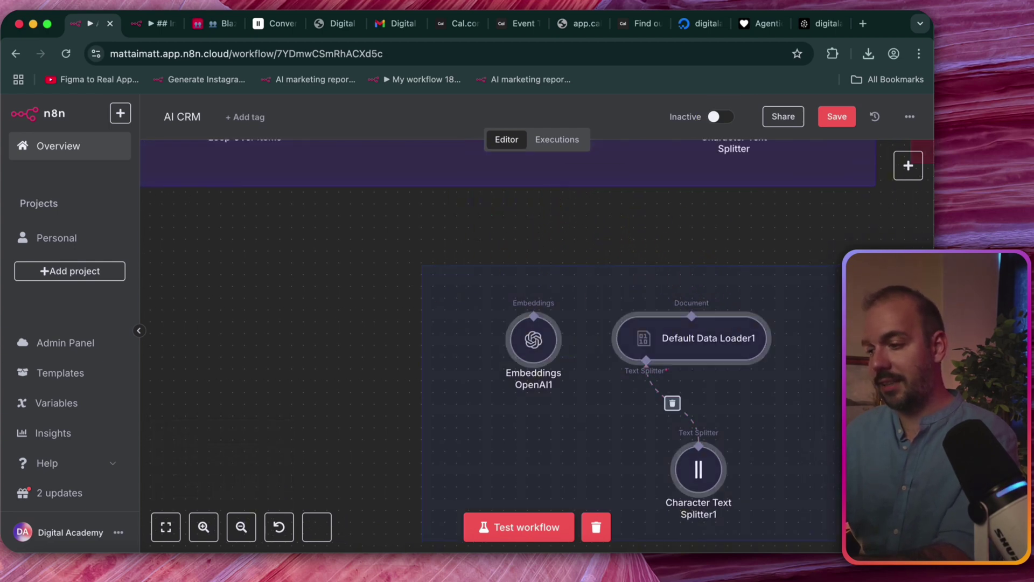
{"action": "key", "text": "Delete"}
Look over the Follow Up Email and Process Inbox sections of the workflow.
{"action": "scroll", "coordinate": [506, 270], "scroll_direction": "down", "scroll_amount": 5}
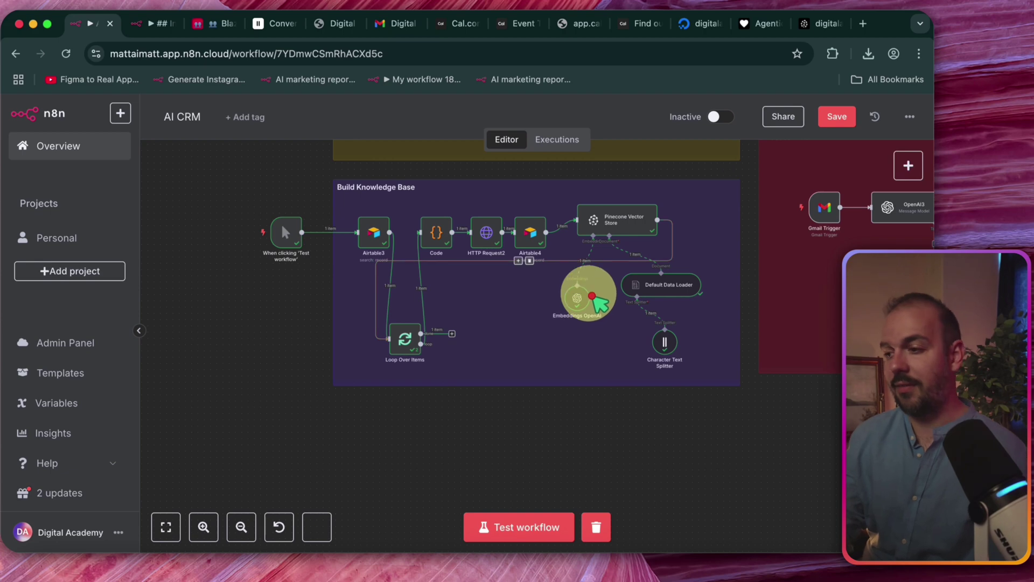
{"action": "scroll", "coordinate": [593, 295], "scroll_direction": "right", "scroll_amount": 3}
{"action": "scroll", "coordinate": [598, 281], "scroll_direction": "up", "scroll_amount": 2}
{"action": "scroll", "coordinate": [607, 264], "scroll_direction": "up", "scroll_amount": 5}
{"action": "scroll", "coordinate": [604, 268], "scroll_direction": "right", "scroll_amount": 3}
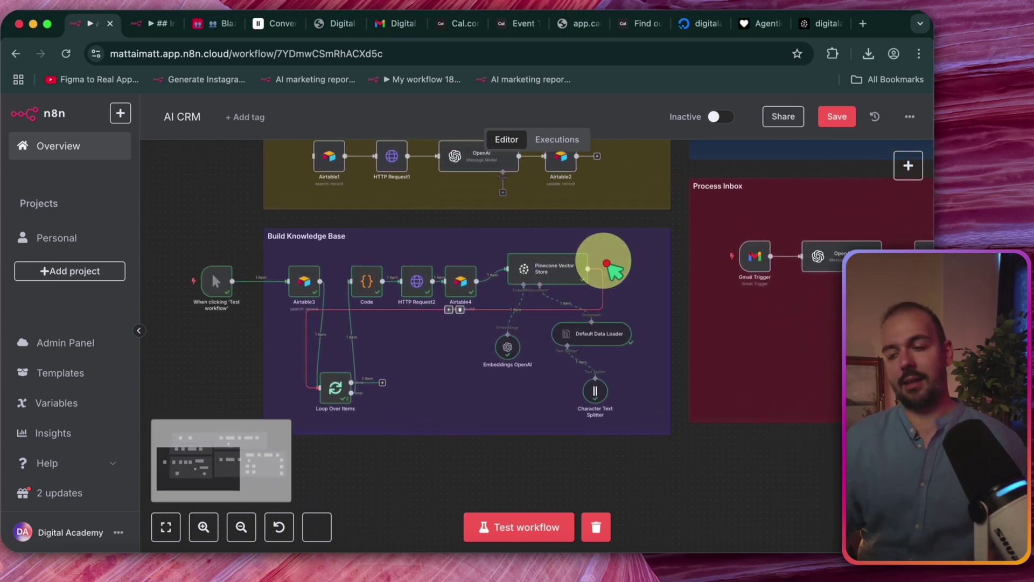
{"action": "scroll", "coordinate": [464, 370], "scroll_direction": "up", "scroll_amount": 4}
{"action": "scroll", "coordinate": [465, 370], "scroll_direction": "right", "scroll_amount": 12}
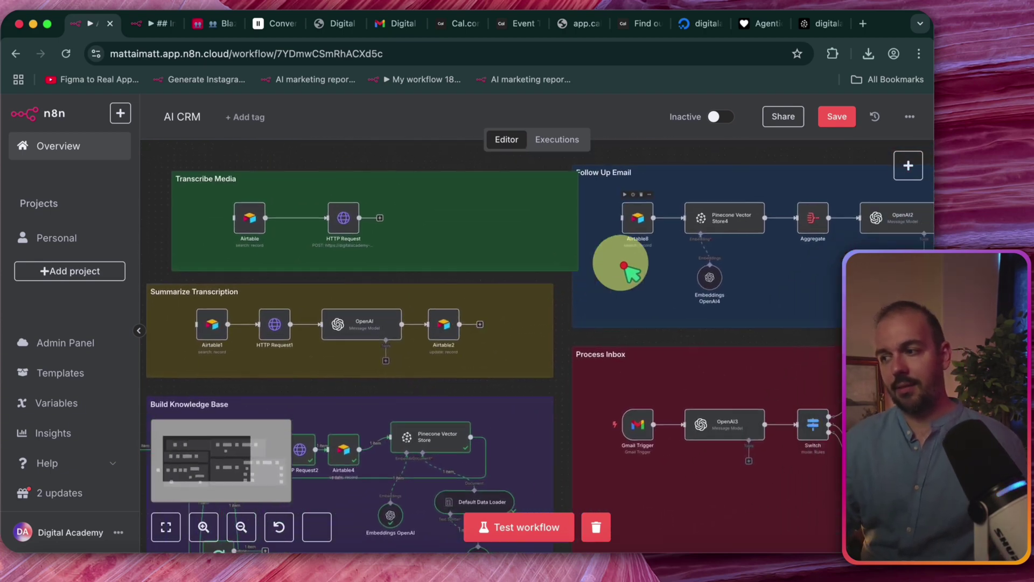
{"action": "scroll", "coordinate": [654, 245], "scroll_direction": "down", "scroll_amount": 2}
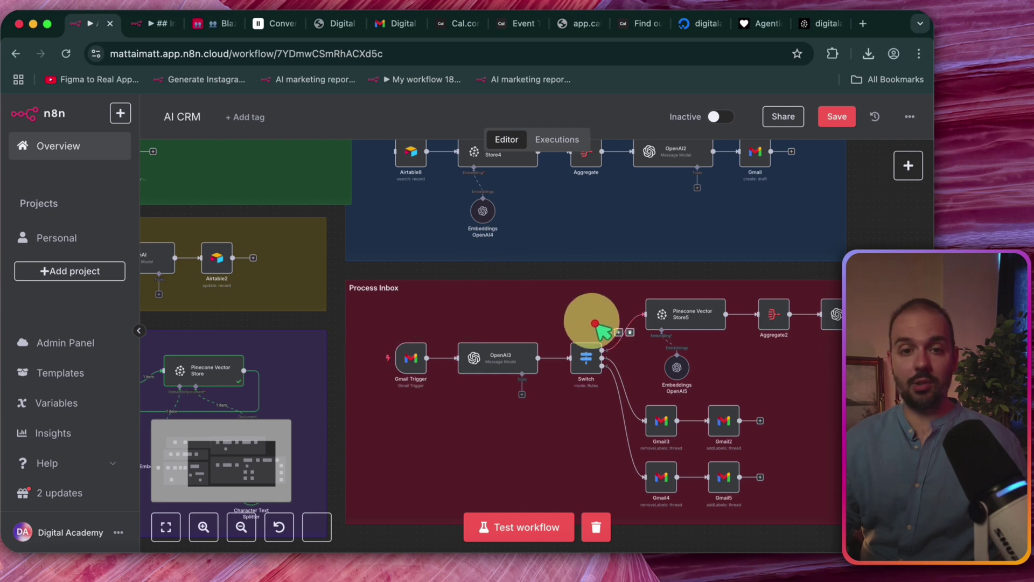
{"action": "scroll", "coordinate": [595, 306], "scroll_direction": "up", "scroll_amount": 5}
{"action": "scroll", "coordinate": [744, 312], "scroll_direction": "down", "scroll_amount": 3}
{"action": "scroll", "coordinate": [743, 312], "scroll_direction": "left", "scroll_amount": 2}
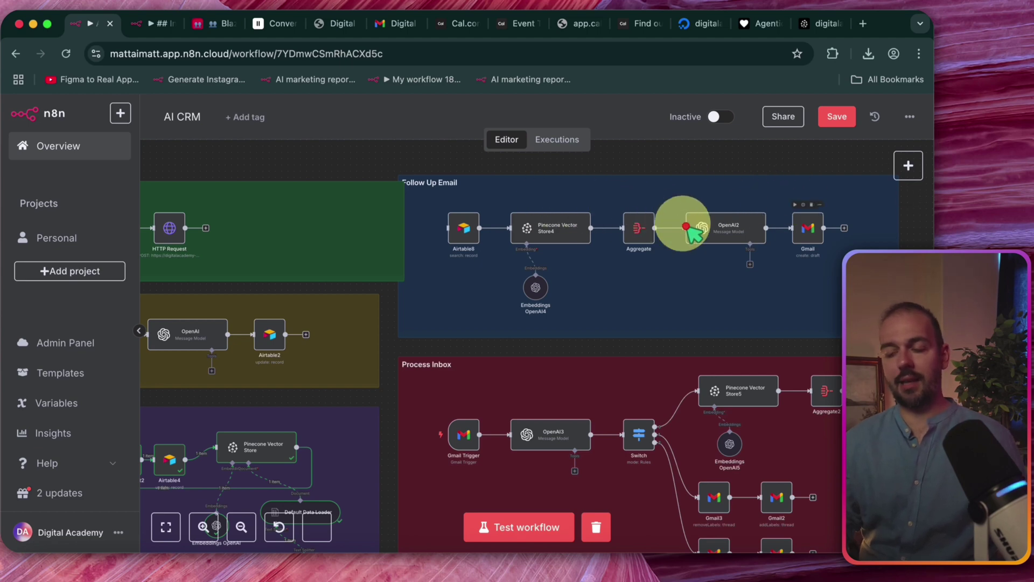
{"action": "mouse_move", "coordinate": [495, 407]}
{"action": "scroll", "coordinate": [497, 397], "scroll_direction": "down", "scroll_amount": 2}
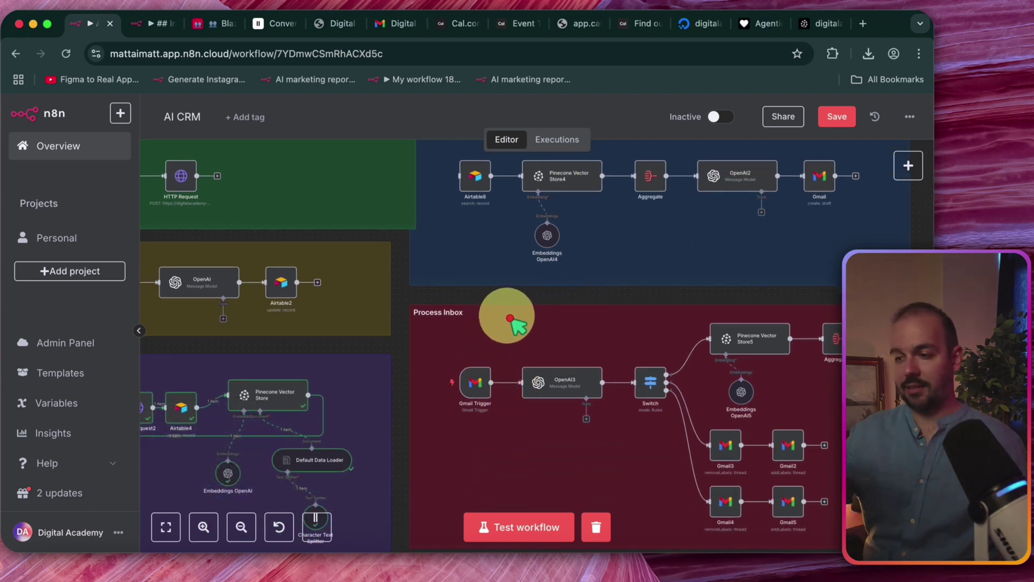
{"action": "scroll", "coordinate": [510, 318], "scroll_direction": "up", "scroll_amount": 2}
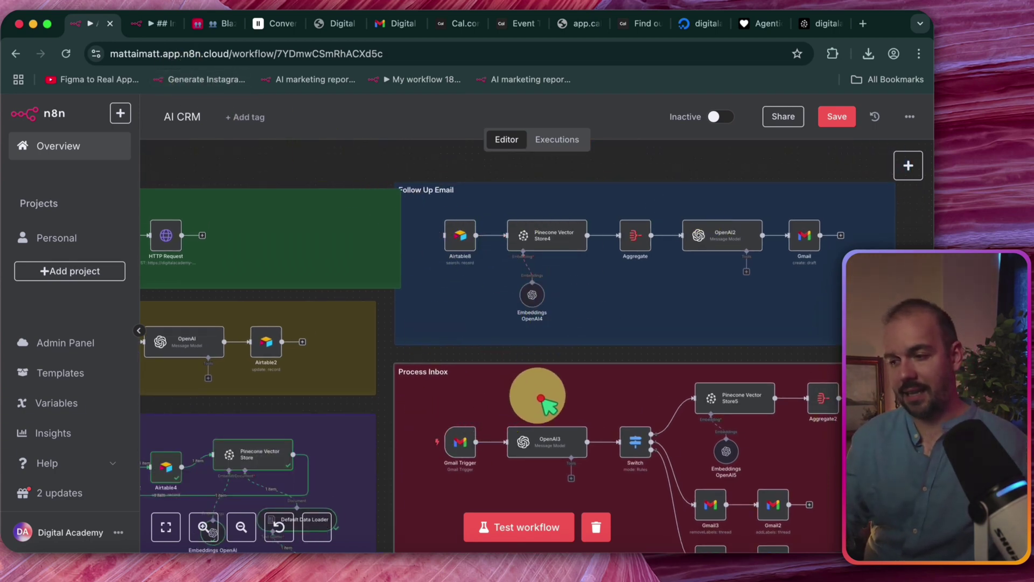
{"action": "scroll", "coordinate": [547, 396], "scroll_direction": "down", "scroll_amount": 4}
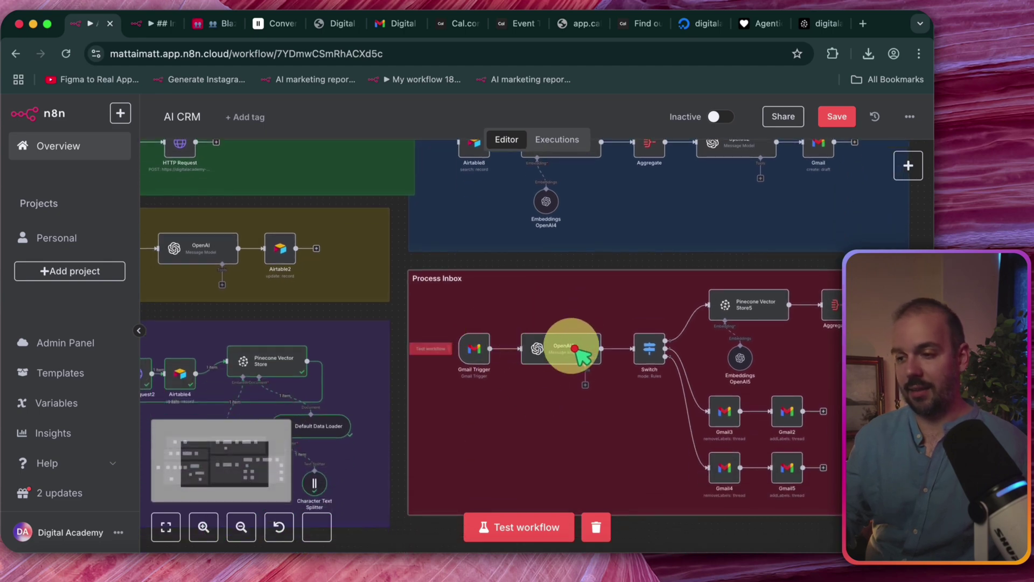
{"action": "scroll", "coordinate": [427, 371], "scroll_direction": "up", "scroll_amount": 2}
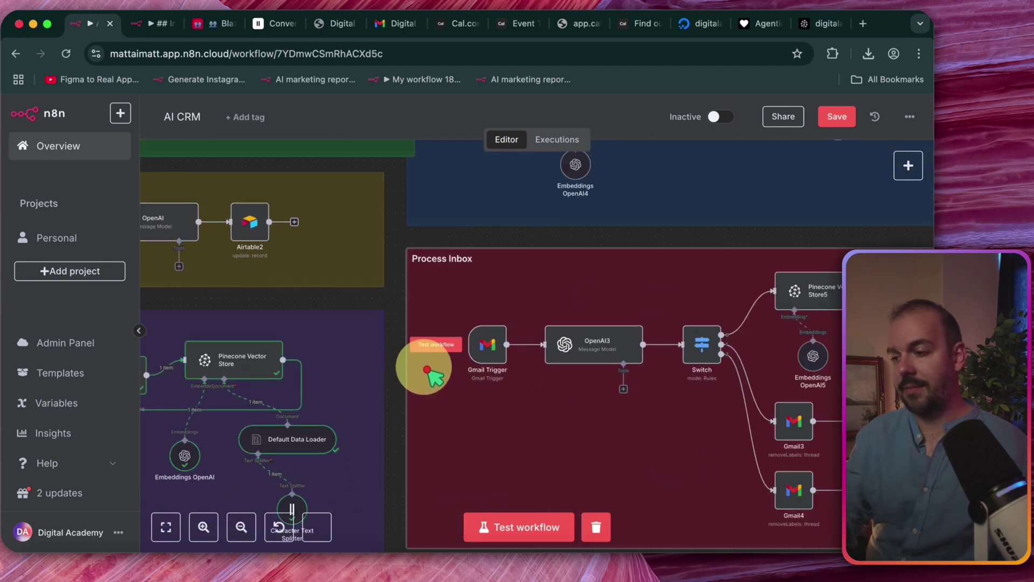
Review the Gmail Trigger node's poll times, event and label filter, and return to the canvas.
{"action": "double_click", "coordinate": [488, 352]}
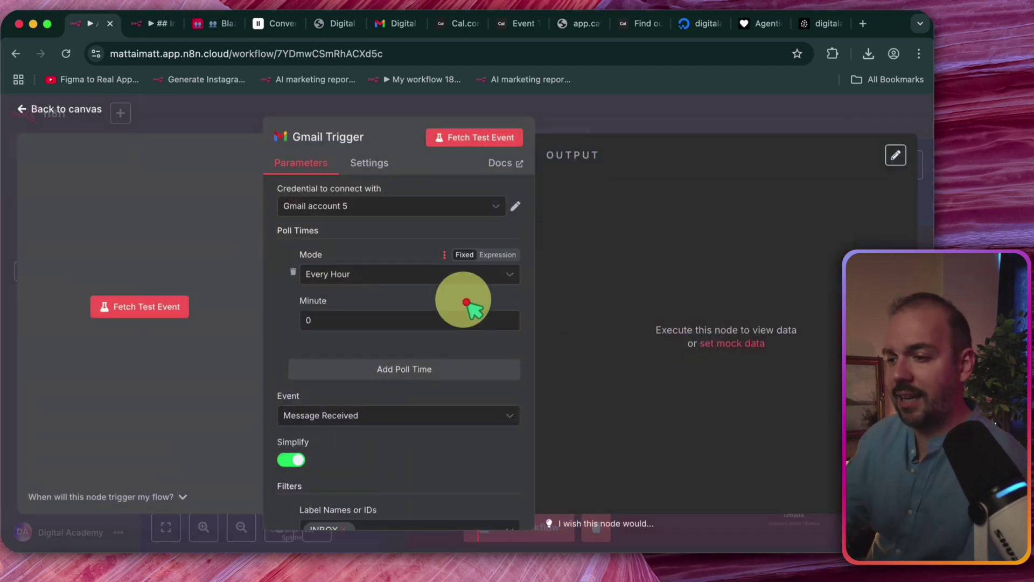
{"action": "scroll", "coordinate": [462, 272], "scroll_direction": "down", "scroll_amount": 2}
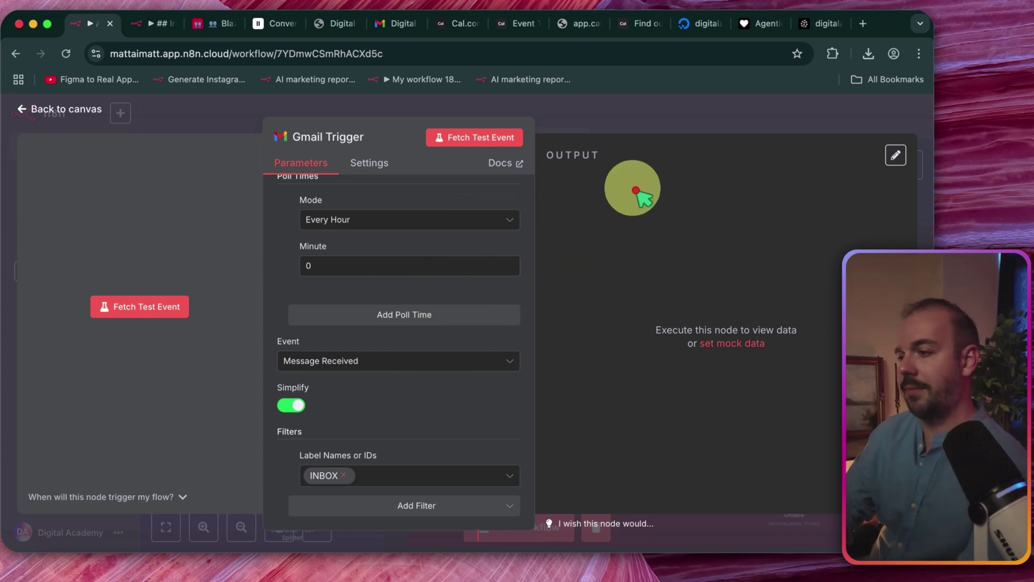
{"action": "left_click", "coordinate": [693, 121]}
Review the model and message settings of the OpenAI3 node in the Process Inbox section, and close it.
{"action": "double_click", "coordinate": [612, 339]}
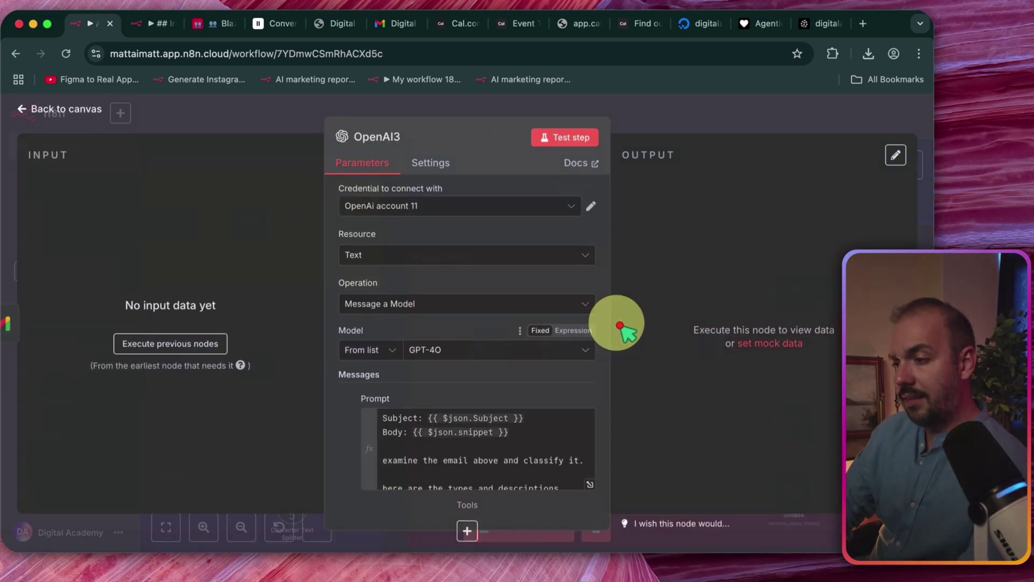
{"action": "scroll", "coordinate": [543, 376], "scroll_direction": "down", "scroll_amount": 2}
{"action": "scroll", "coordinate": [573, 342], "scroll_direction": "down", "scroll_amount": 5}
{"action": "scroll", "coordinate": [572, 346], "scroll_direction": "up", "scroll_amount": 4}
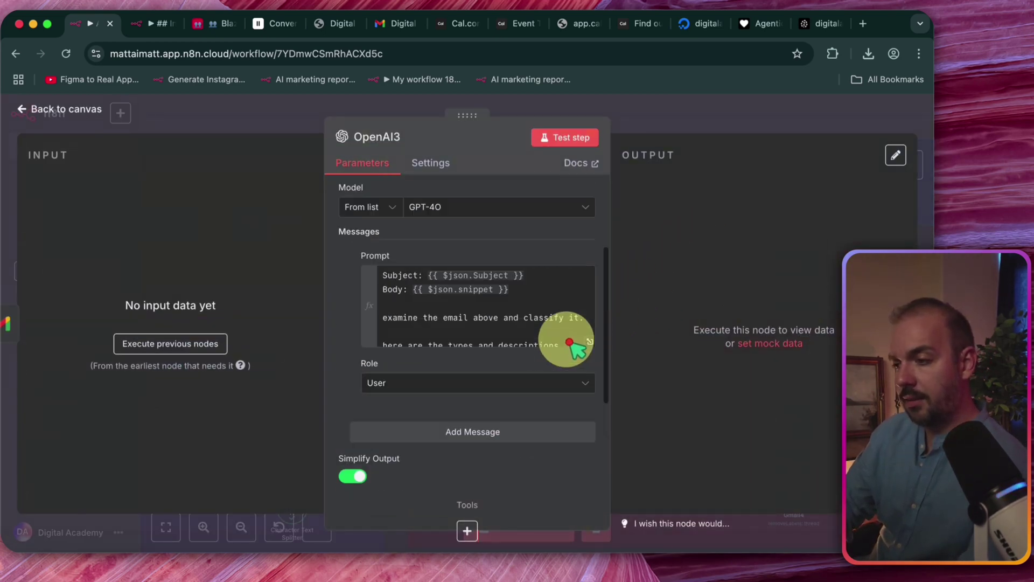
{"action": "scroll", "coordinate": [573, 345], "scroll_direction": "up", "scroll_amount": 3}
{"action": "left_click", "coordinate": [715, 122]}
{"action": "scroll", "coordinate": [704, 284], "scroll_direction": "right", "scroll_amount": 5}
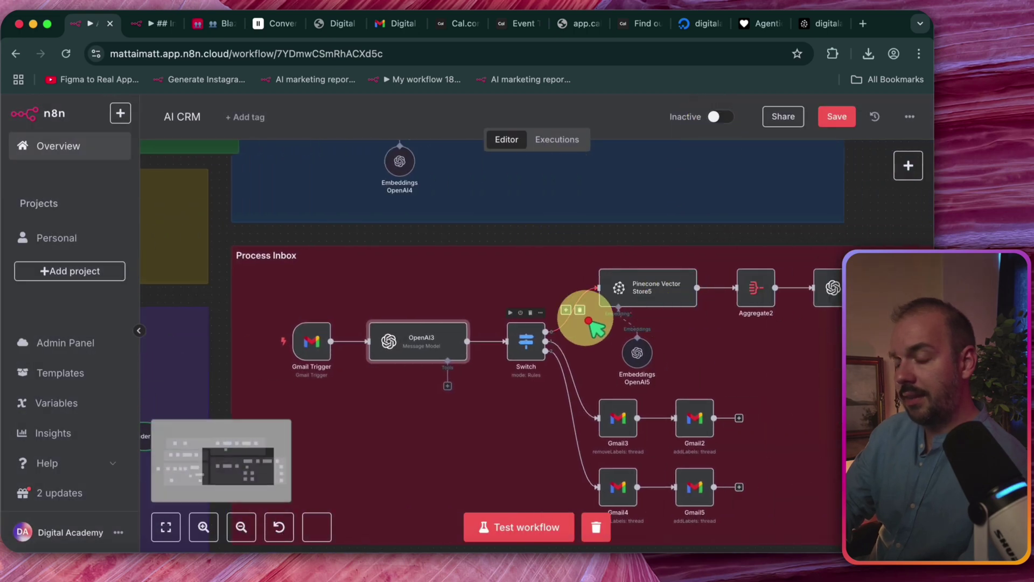
{"action": "double_click", "coordinate": [528, 342]}
{"action": "key", "text": "Escape"}
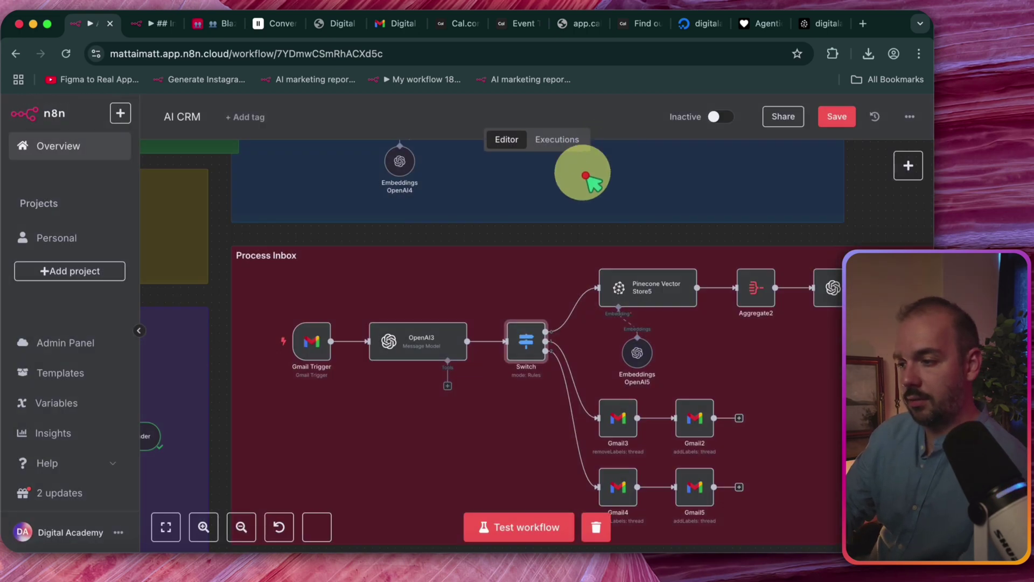
Examine the OpenAI3 node's full email classification prompt, including its input fields, email types and JSON reply format, and return to the canvas.
{"action": "double_click", "coordinate": [435, 318]}
{"action": "left_click", "coordinate": [590, 484]}
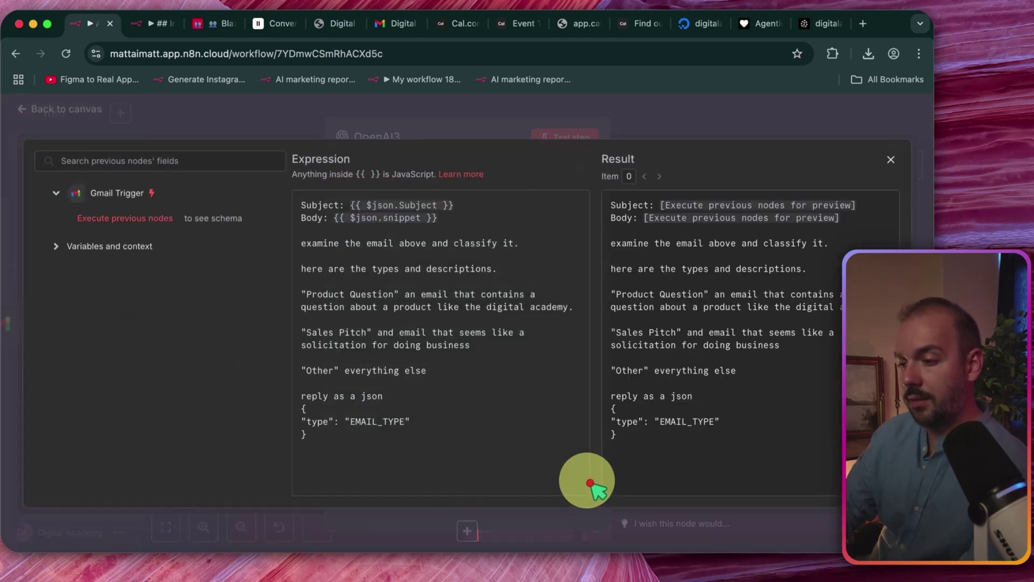
{"action": "left_click_drag", "start_coordinate": [328, 222], "coordinate": [430, 220]}
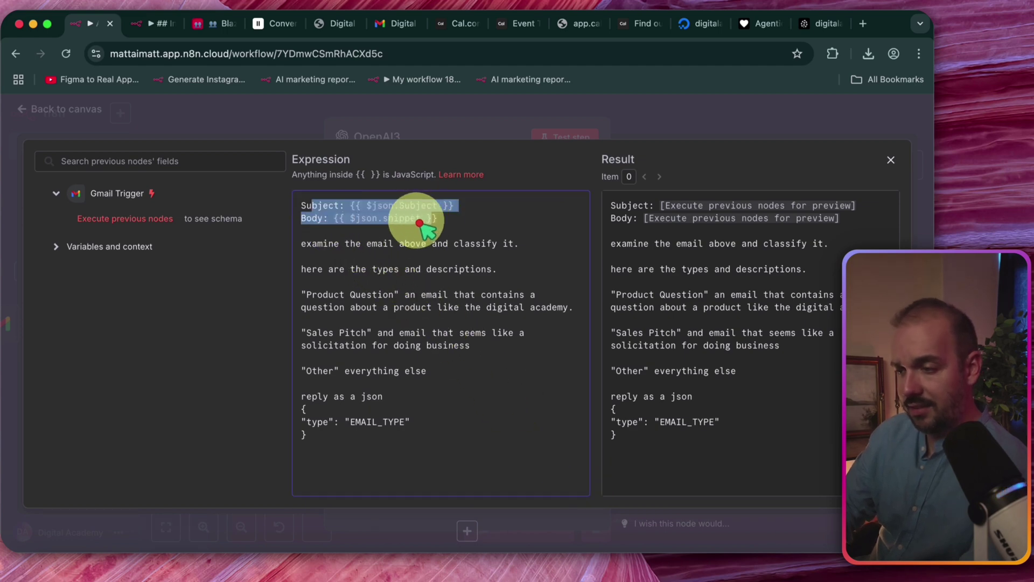
{"action": "left_click", "coordinate": [358, 219]}
{"action": "left_click_drag", "start_coordinate": [358, 221], "coordinate": [494, 246]}
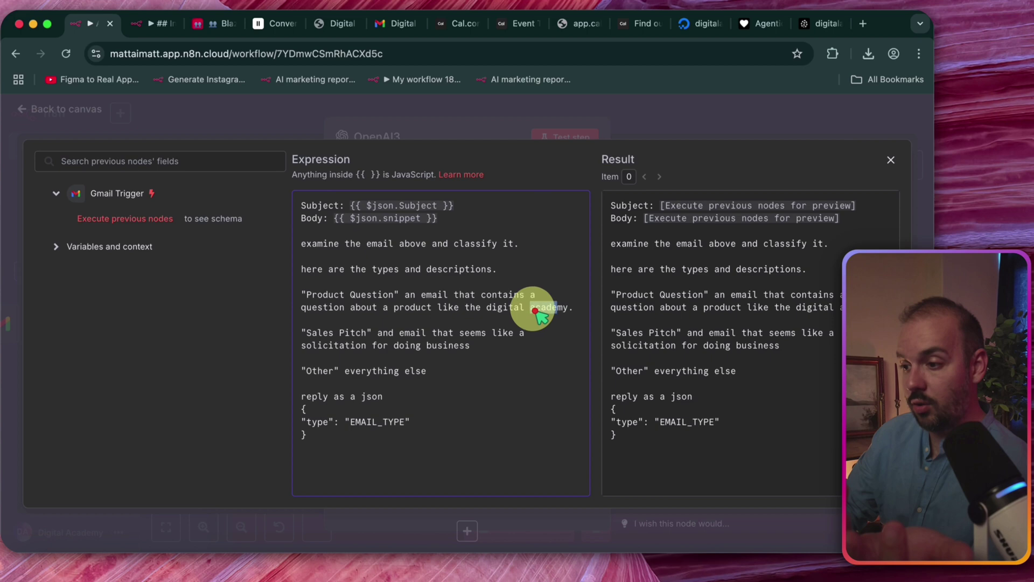
{"action": "left_click_drag", "start_coordinate": [531, 307], "coordinate": [422, 305]}
{"action": "left_click_drag", "start_coordinate": [334, 332], "coordinate": [470, 345]}
{"action": "left_click_drag", "start_coordinate": [311, 332], "coordinate": [389, 393]}
{"action": "left_click", "coordinate": [388, 395]}
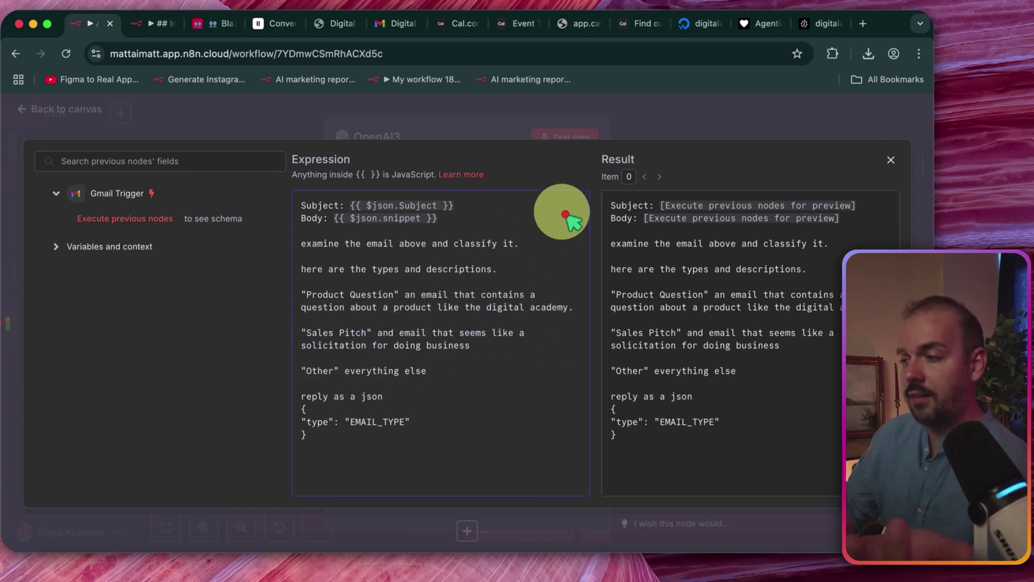
{"action": "left_click", "coordinate": [679, 139]}
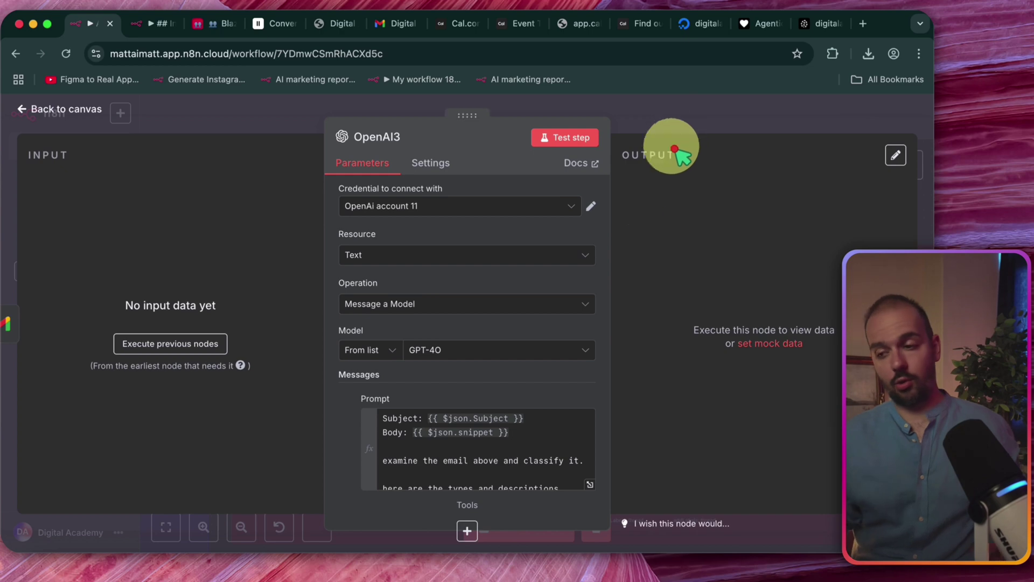
{"action": "left_click", "coordinate": [696, 115]}
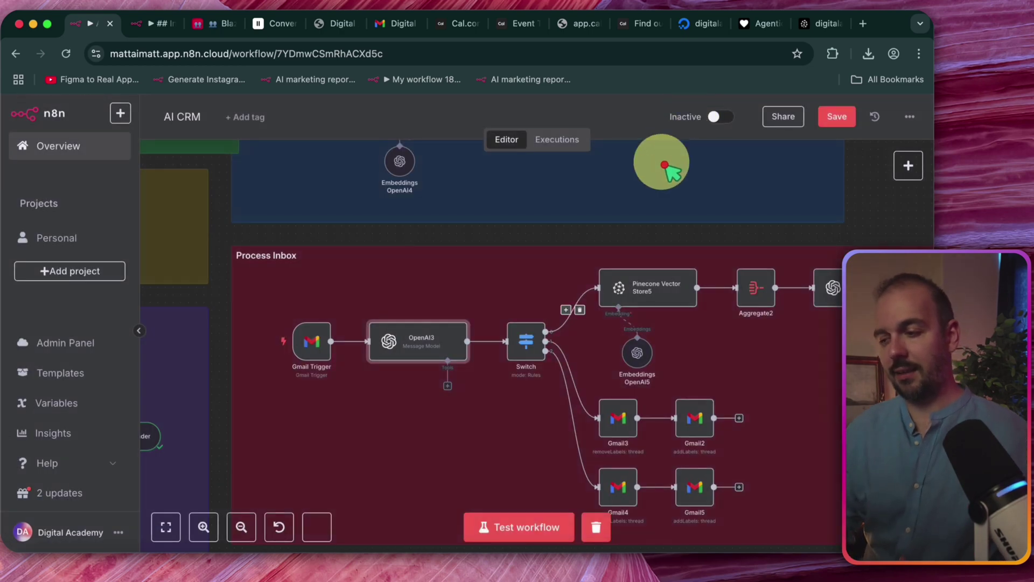
Review the Switch node's routing rules for the classified email types and return to the canvas.
{"action": "double_click", "coordinate": [528, 347]}
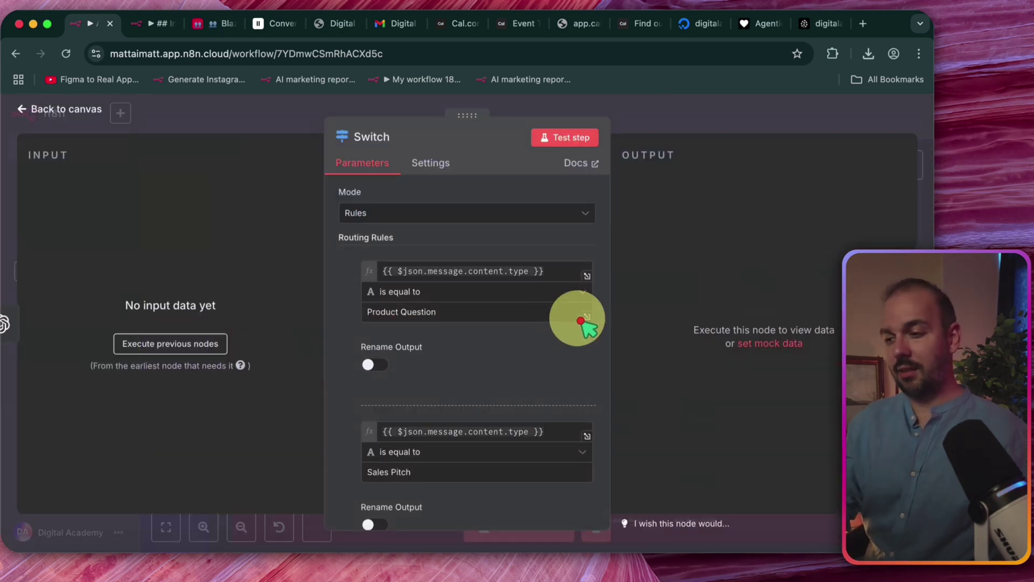
{"action": "scroll", "coordinate": [577, 370], "scroll_direction": "down", "scroll_amount": 4}
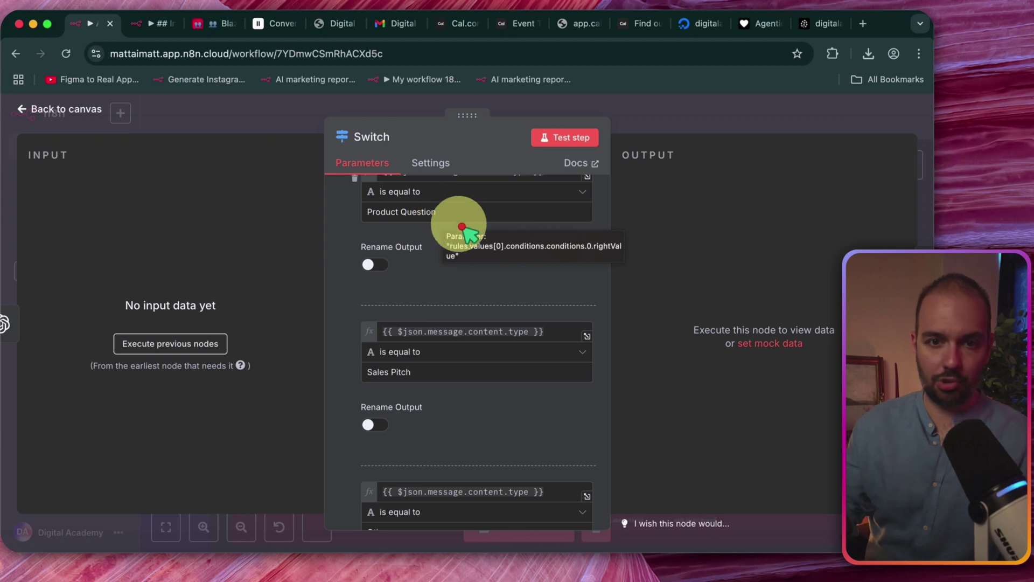
{"action": "scroll", "coordinate": [481, 238], "scroll_direction": "down", "scroll_amount": 6}
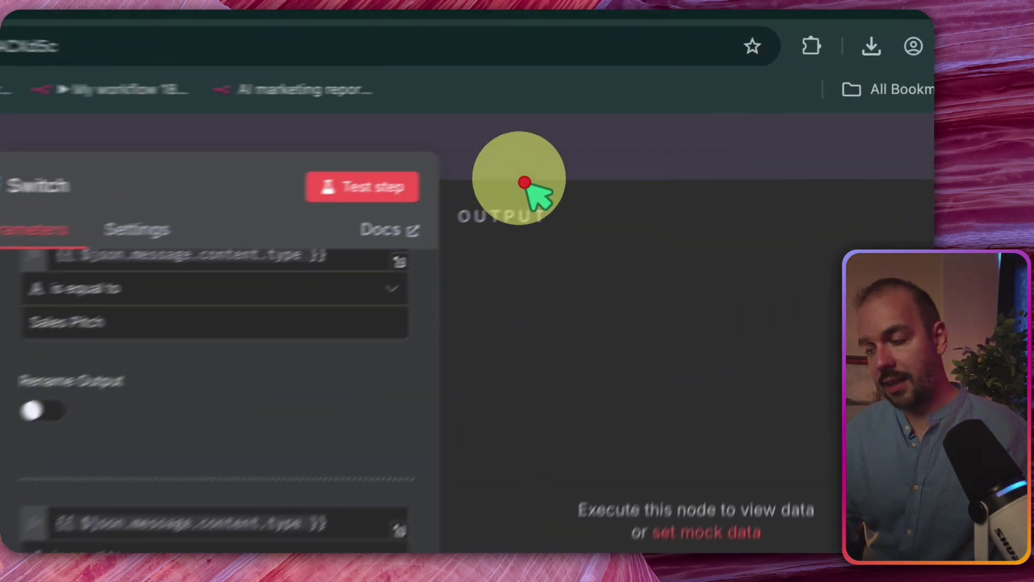
{"action": "left_click", "coordinate": [544, 141]}
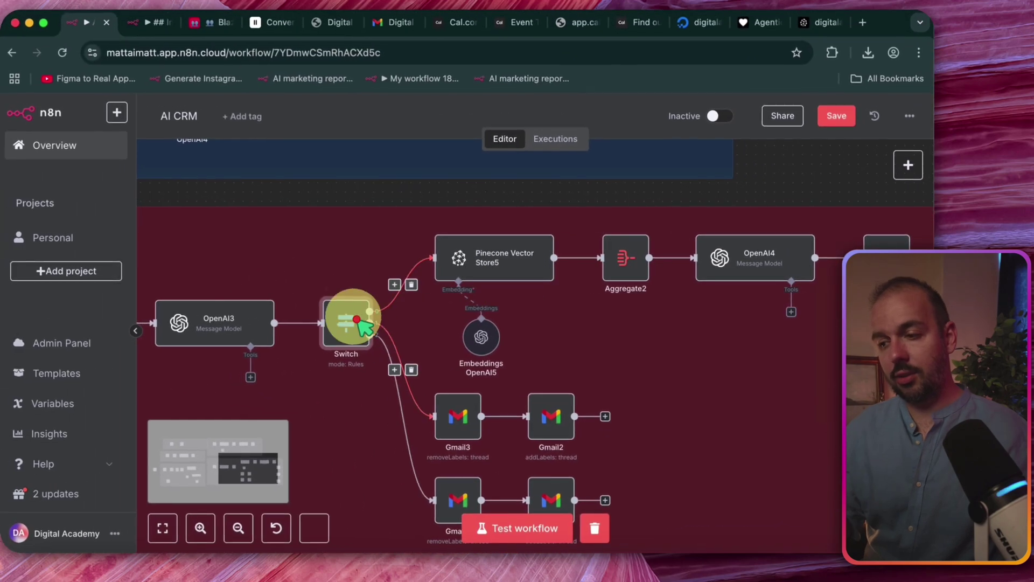
Review the Pinecone Vector Store5 node's operation mode, index and prompt settings in Process Inbox, and return to the canvas.
{"action": "scroll", "coordinate": [485, 312], "scroll_direction": "down", "scroll_amount": 3}
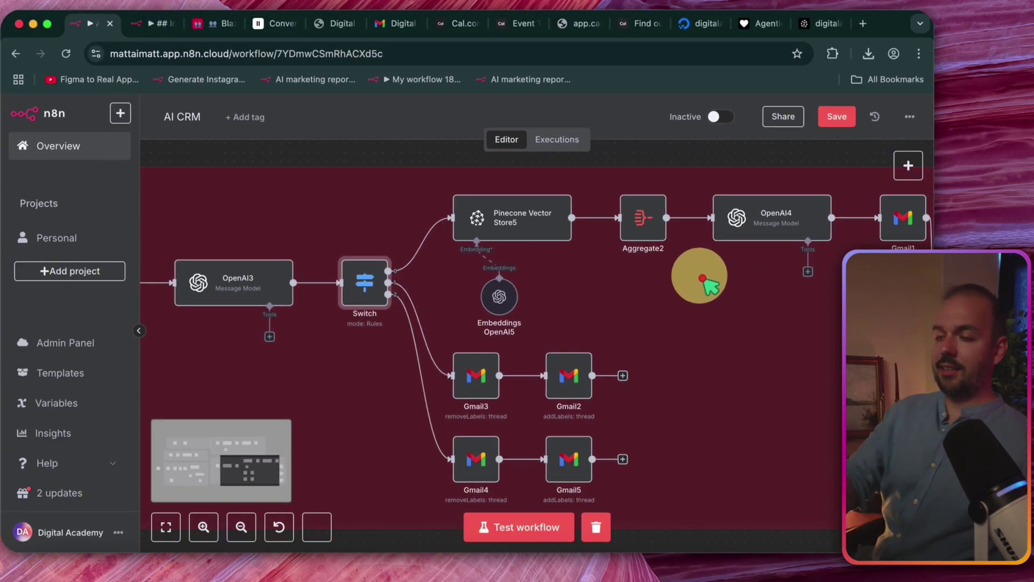
{"action": "double_click", "coordinate": [535, 231]}
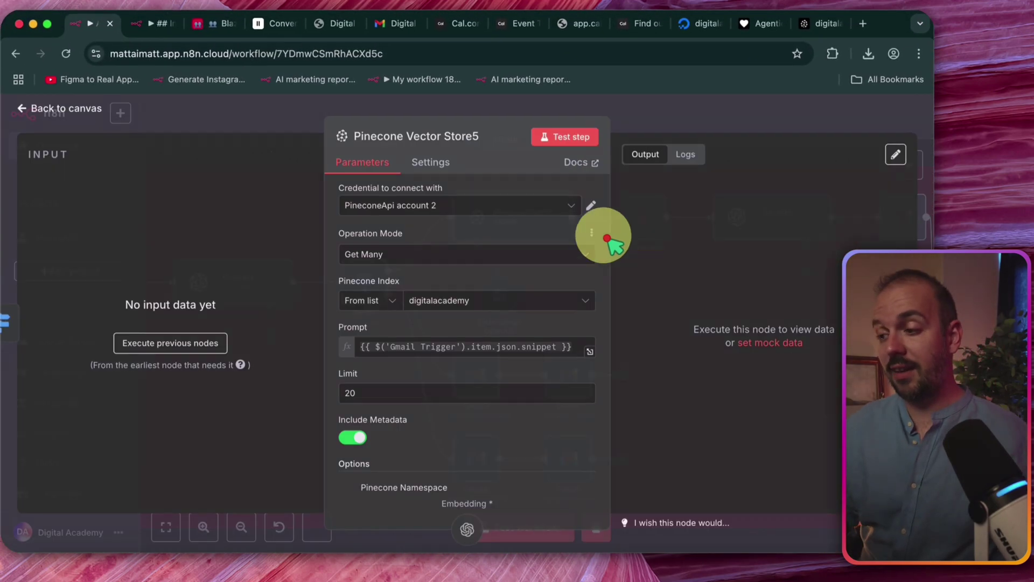
{"action": "left_click", "coordinate": [683, 124]}
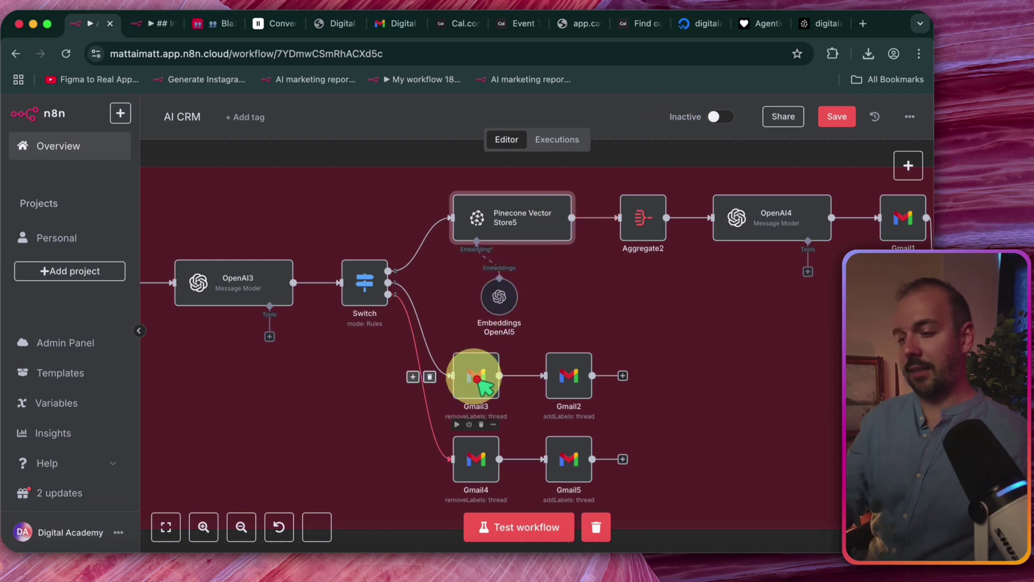
Test-run the Process Inbox workflow from its Gmail Trigger and check the email data the trigger fetched.
{"action": "scroll", "coordinate": [464, 533], "scroll_direction": "down", "scroll_amount": 3}
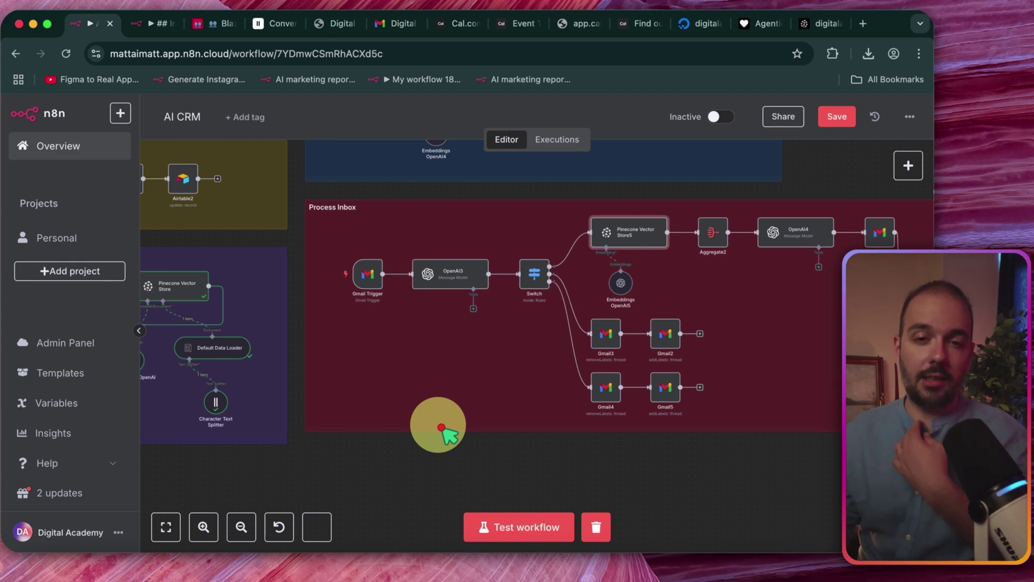
{"action": "mouse_move", "coordinate": [357, 284]}
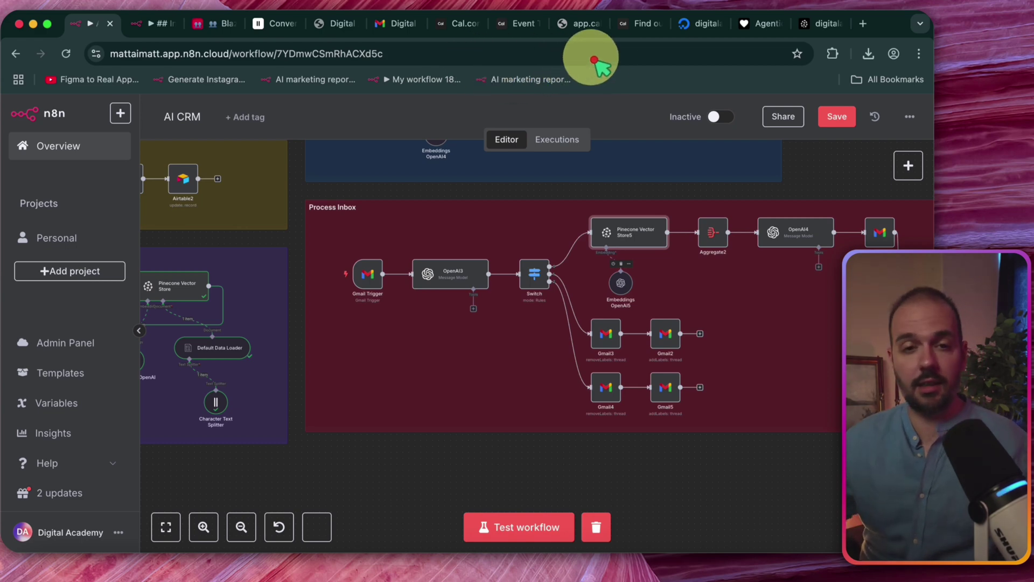
{"action": "left_click", "coordinate": [355, 276]}
{"action": "scroll", "coordinate": [380, 277], "scroll_direction": "up", "scroll_amount": 3}
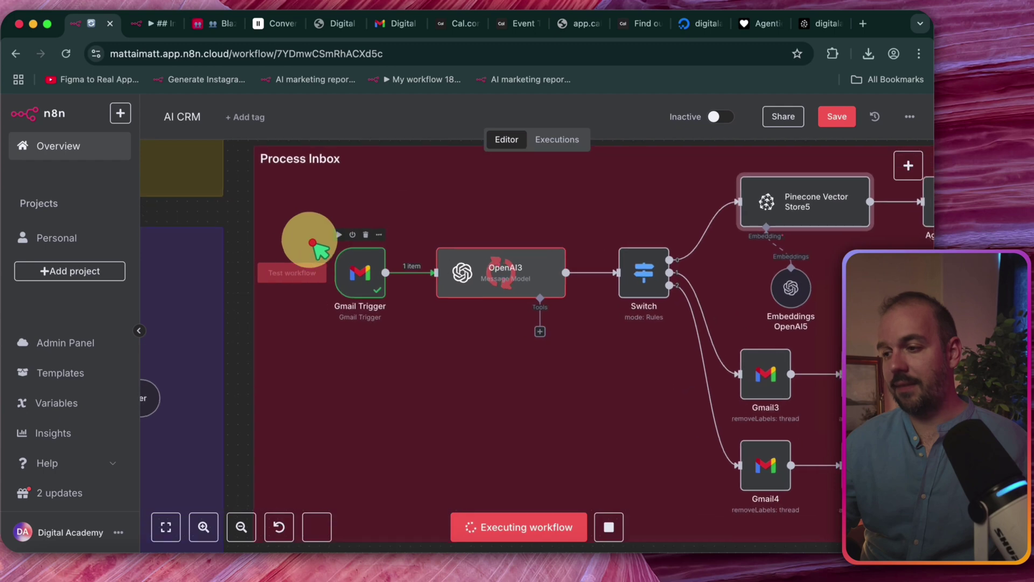
{"action": "key", "text": "Return"}
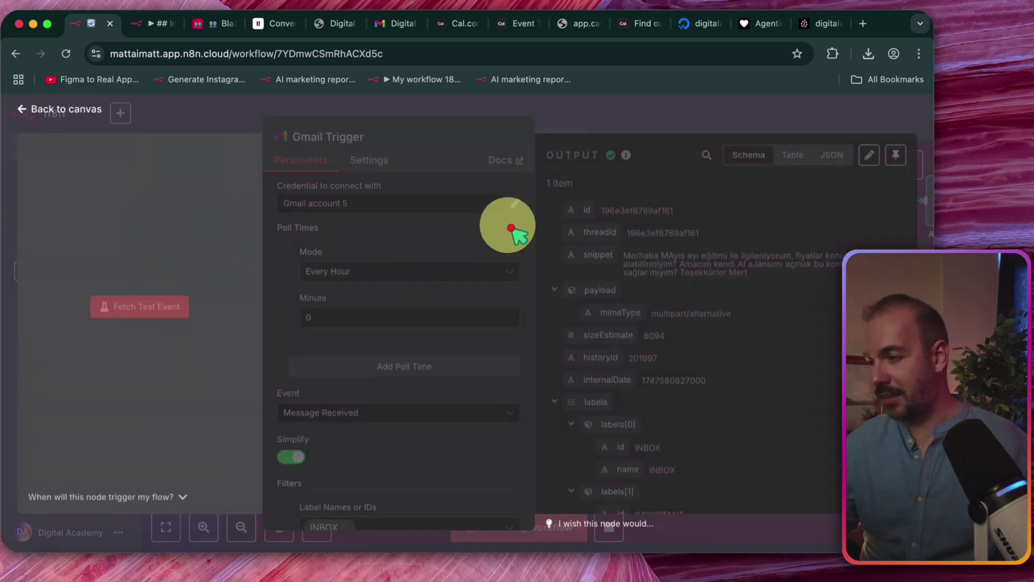
{"action": "key", "text": "Escape"}
{"action": "scroll", "coordinate": [691, 221], "scroll_direction": "right", "scroll_amount": 5}
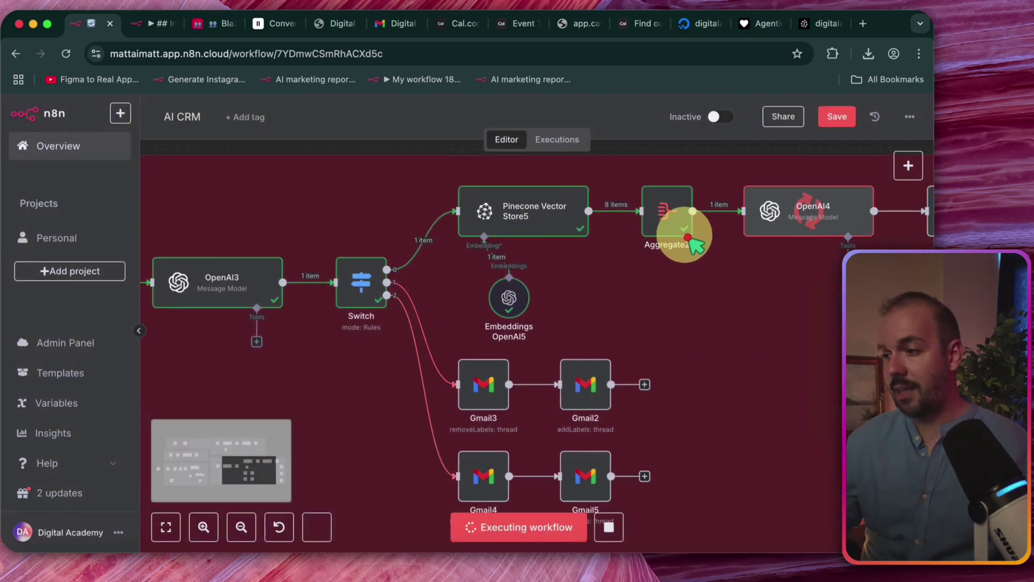
{"action": "scroll", "coordinate": [693, 242], "scroll_direction": "right", "scroll_amount": 2}
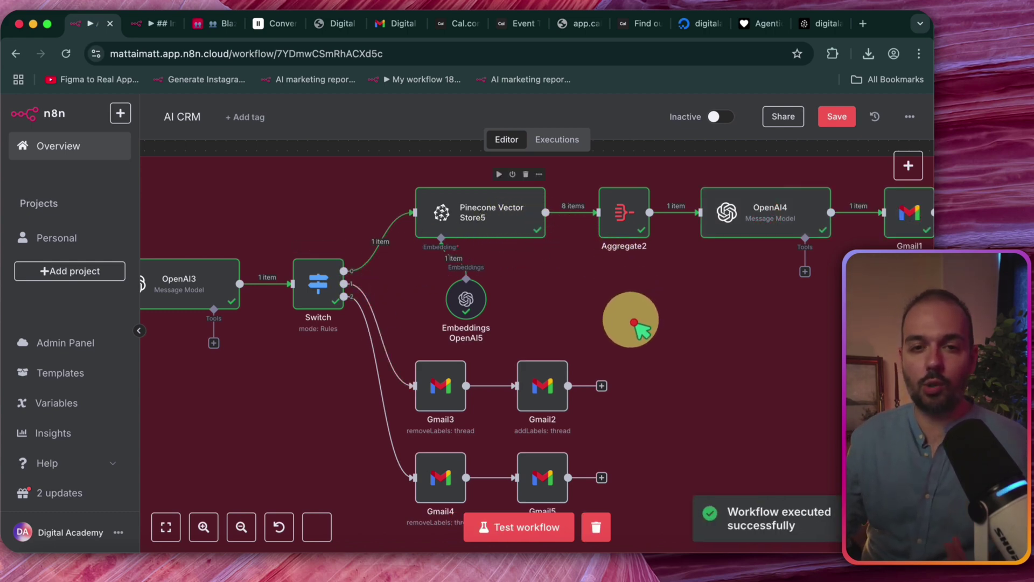
{"action": "scroll", "coordinate": [565, 254], "scroll_direction": "right", "scroll_amount": 2}
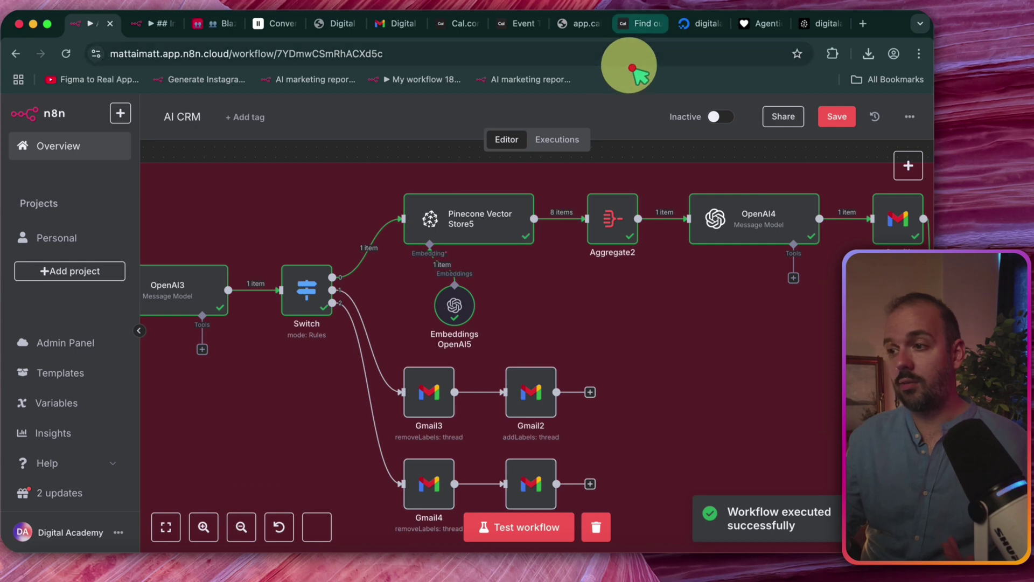
Switch to Gmail, compare the incoming email with its drafted reply, and return to the AI CRM workflow in n8n.
{"action": "left_click", "coordinate": [394, 23]}
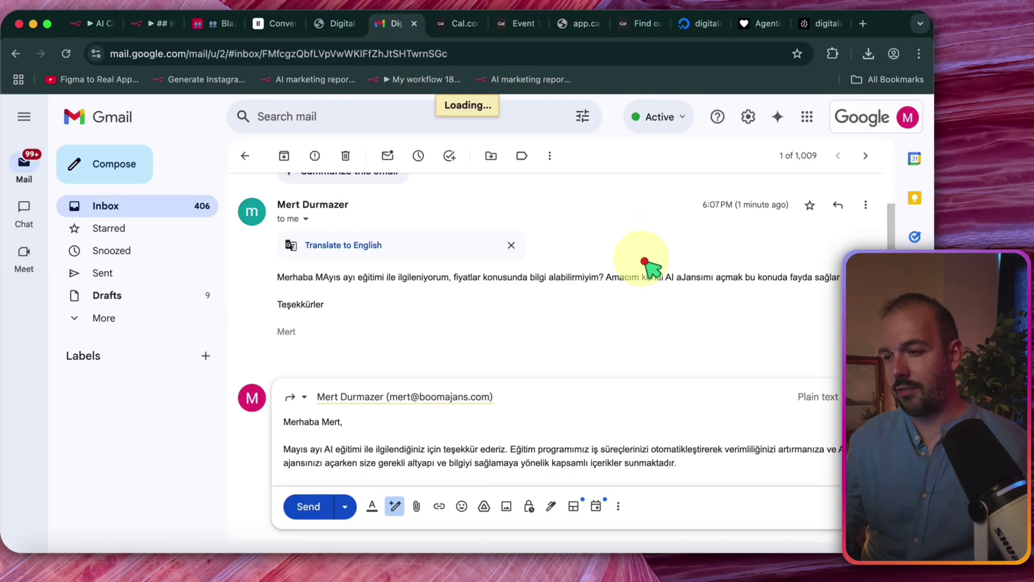
{"action": "scroll", "coordinate": [631, 281], "scroll_direction": "down", "scroll_amount": 3}
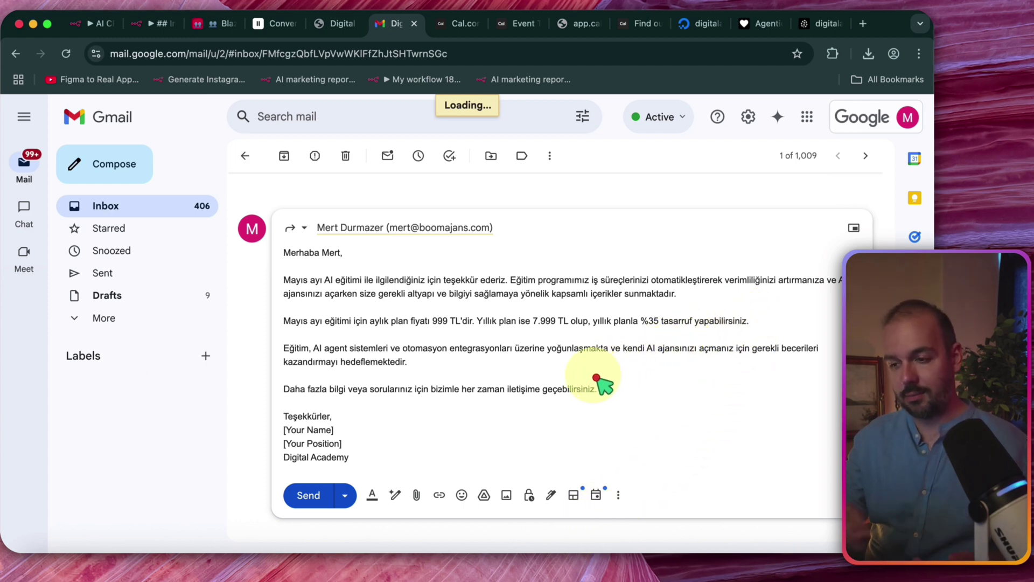
{"action": "scroll", "coordinate": [473, 372], "scroll_direction": "up", "scroll_amount": 5}
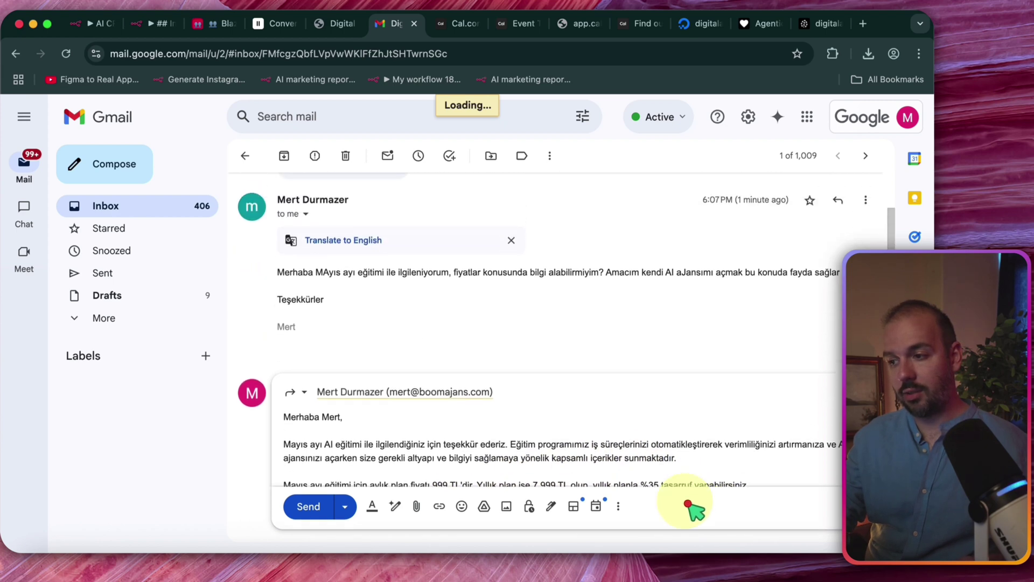
{"action": "scroll", "coordinate": [572, 475], "scroll_direction": "up", "scroll_amount": 2}
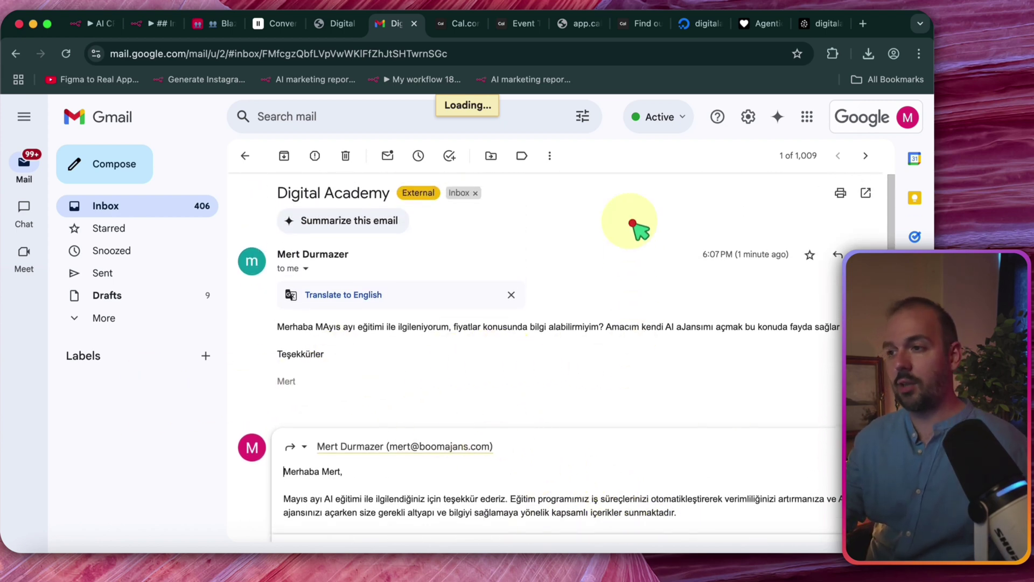
{"action": "key", "text": "super+2"}
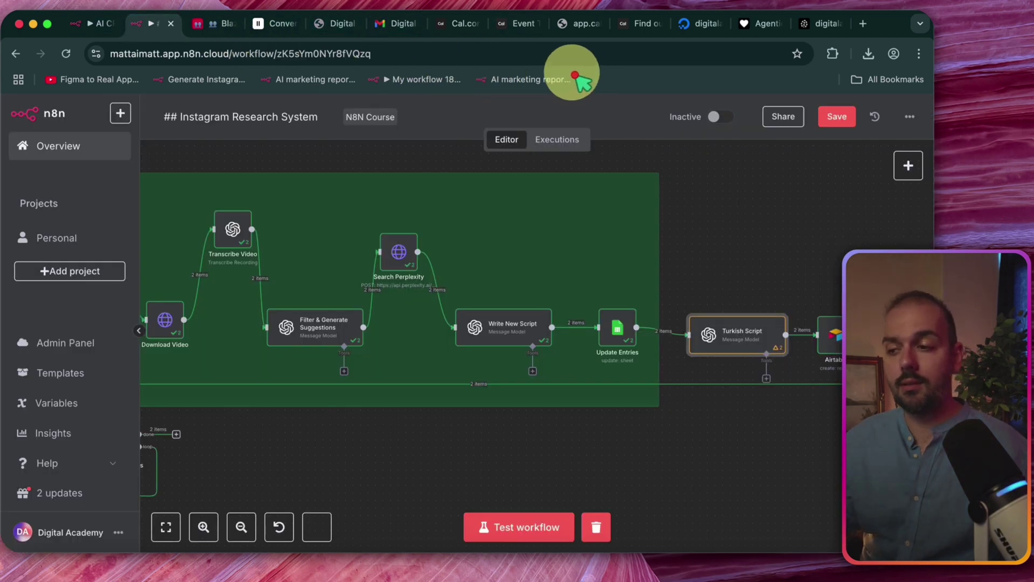
{"action": "key", "text": "super+1"}
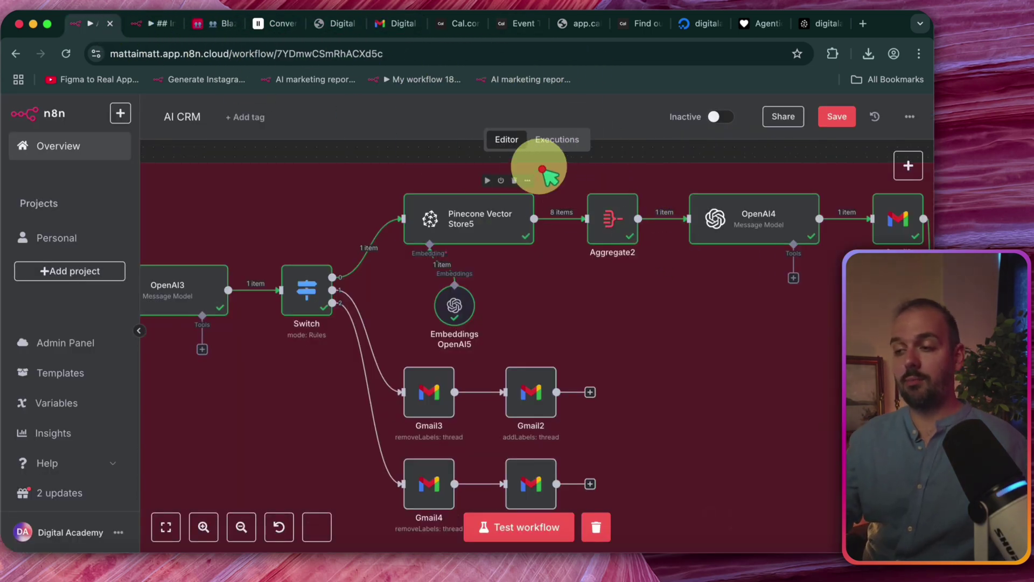
Check the email input and classification output of the OpenAI3 node, and return to the canvas.
{"action": "scroll", "coordinate": [377, 210], "scroll_direction": "left", "scroll_amount": 5}
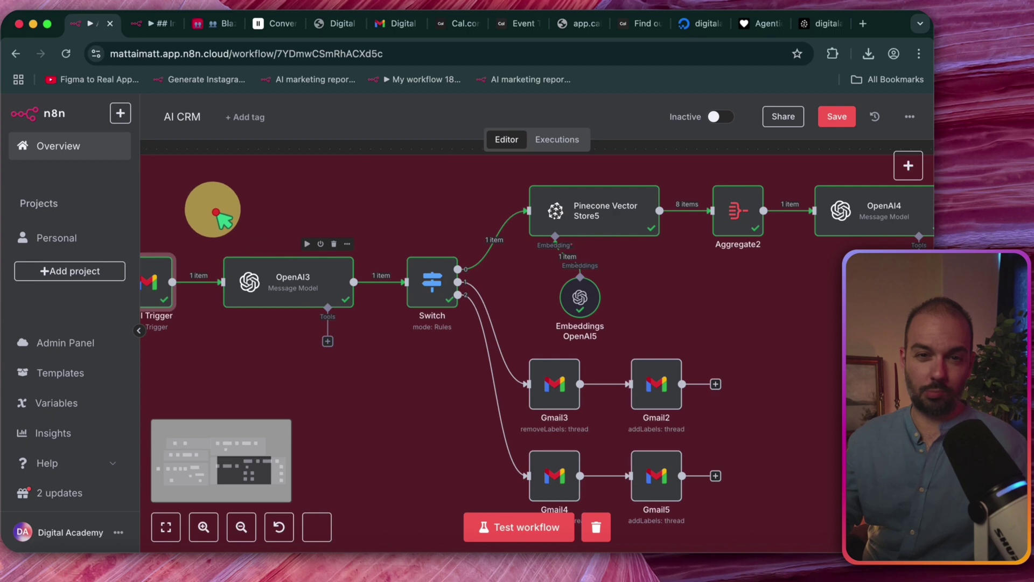
{"action": "key", "text": "Return"}
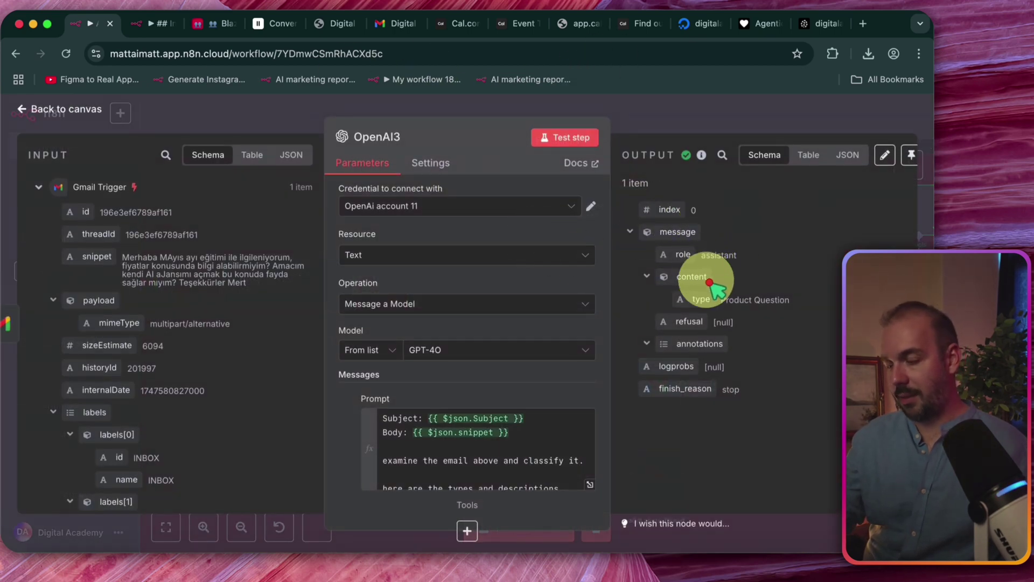
{"action": "key", "text": "Escape"}
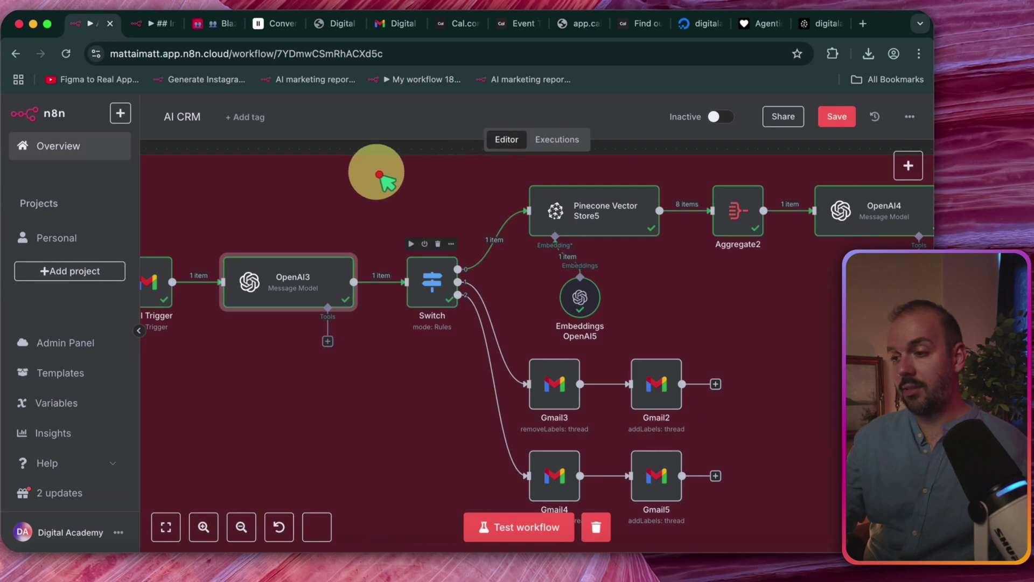
Examine the Pinecone Vector Store5 node's resolved prompt expression, index, limit and namespace settings.
{"action": "double_click", "coordinate": [553, 210]}
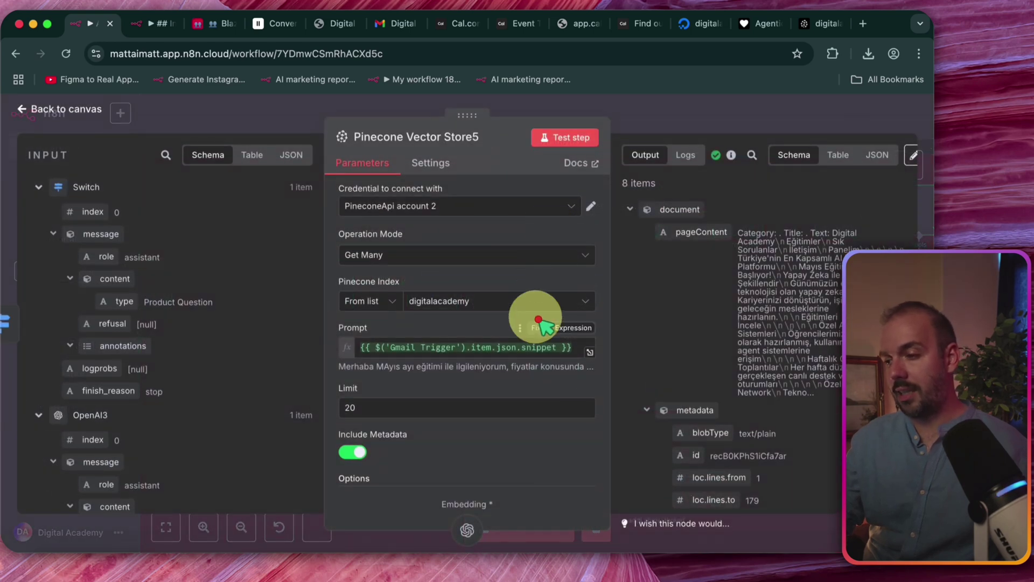
{"action": "left_click", "coordinate": [533, 346]}
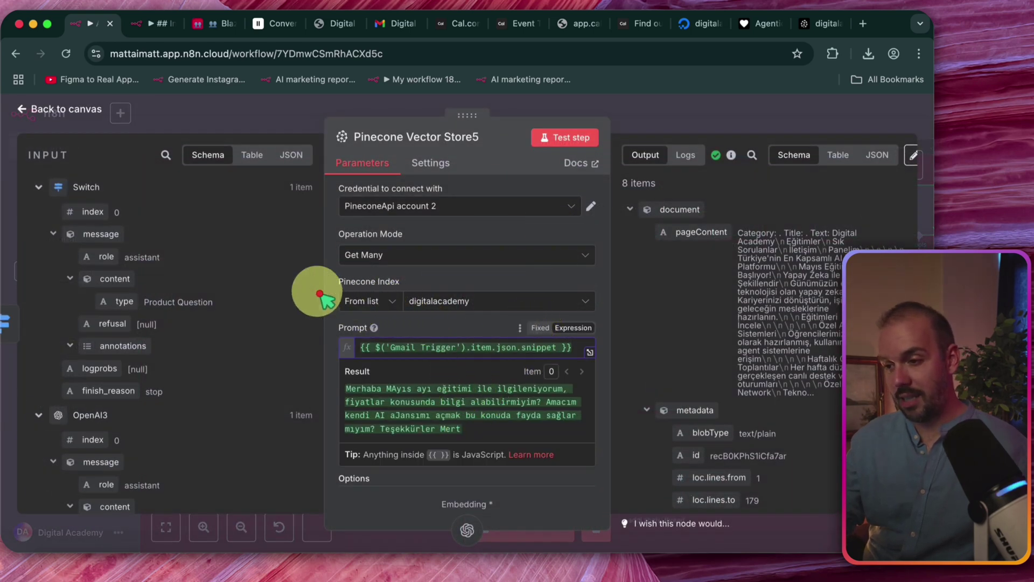
{"action": "left_click_drag", "start_coordinate": [180, 299], "coordinate": [335, 352]}
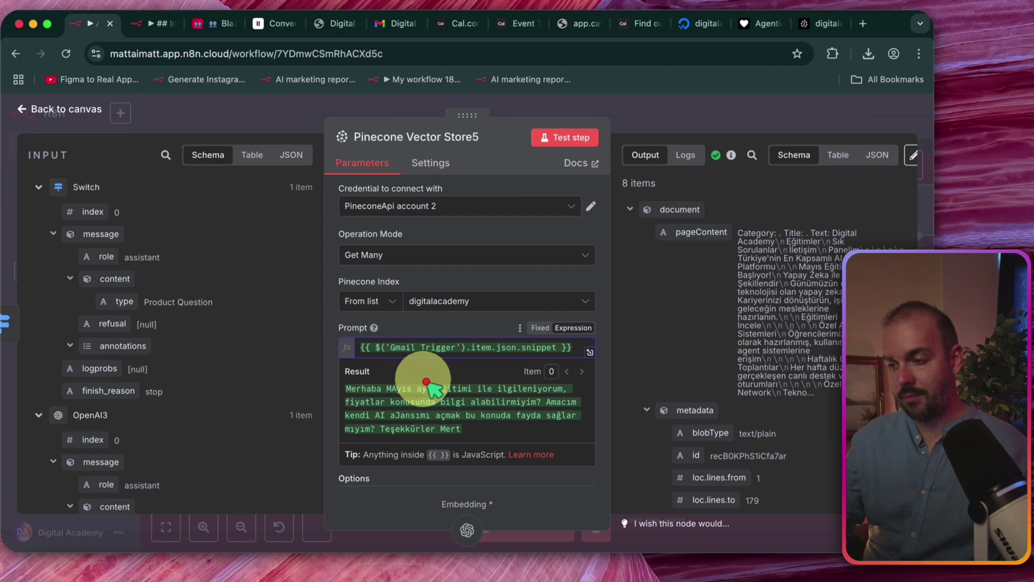
{"action": "left_click", "coordinate": [381, 277]}
{"action": "scroll", "coordinate": [350, 243], "scroll_direction": "down", "scroll_amount": 2}
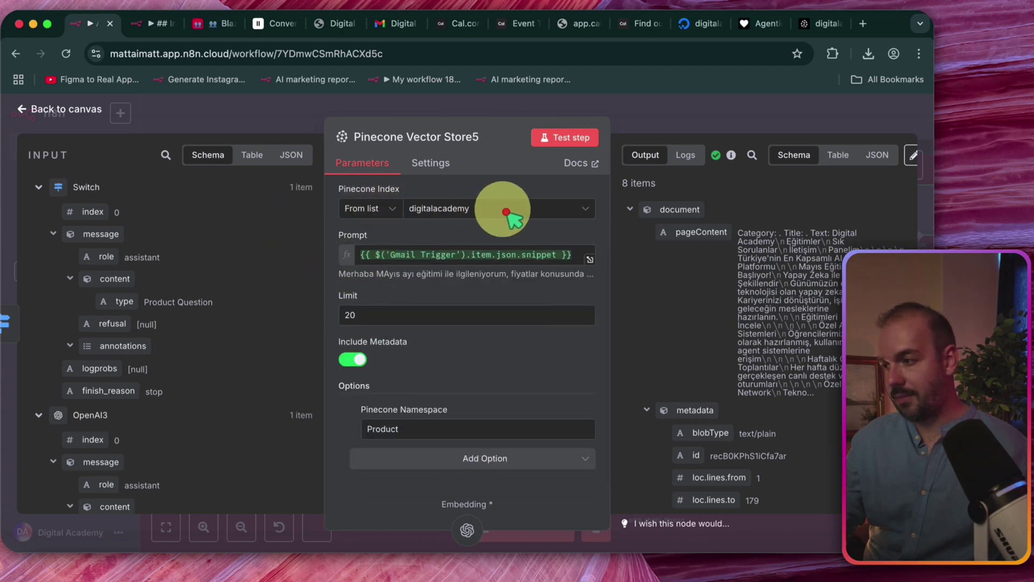
Examine the documents retrieved by Pinecone Vector Store5 in the Schema and JSON output views.
{"action": "scroll", "coordinate": [768, 248], "scroll_direction": "up", "scroll_amount": 3}
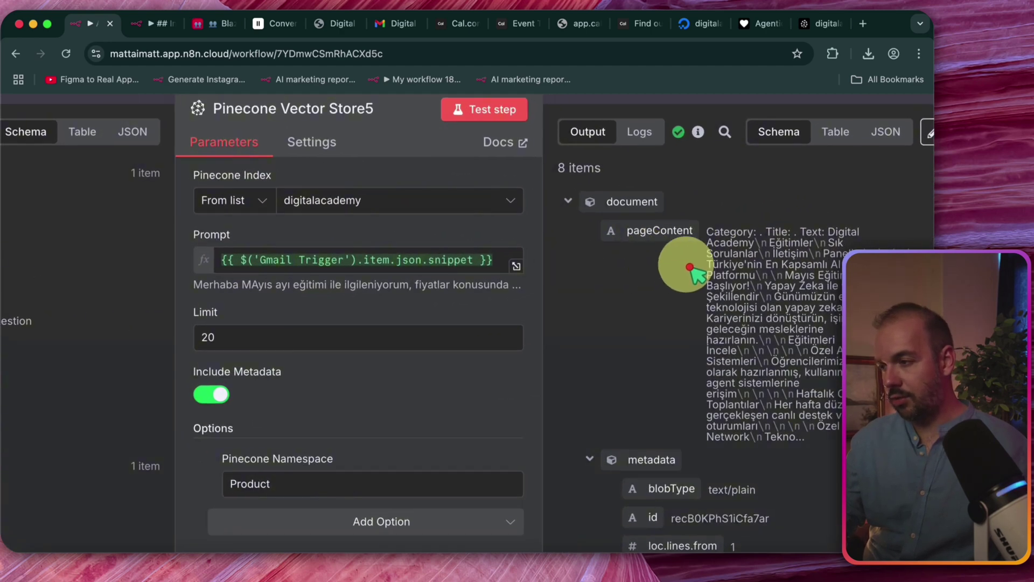
{"action": "scroll", "coordinate": [693, 266], "scroll_direction": "right", "scroll_amount": 1}
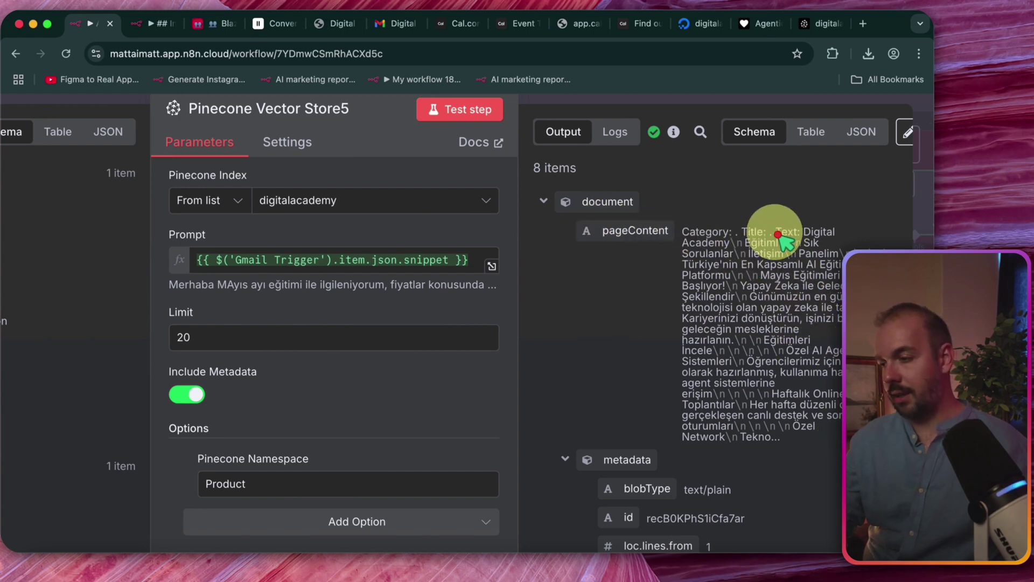
{"action": "scroll", "coordinate": [714, 201], "scroll_direction": "down", "scroll_amount": 2}
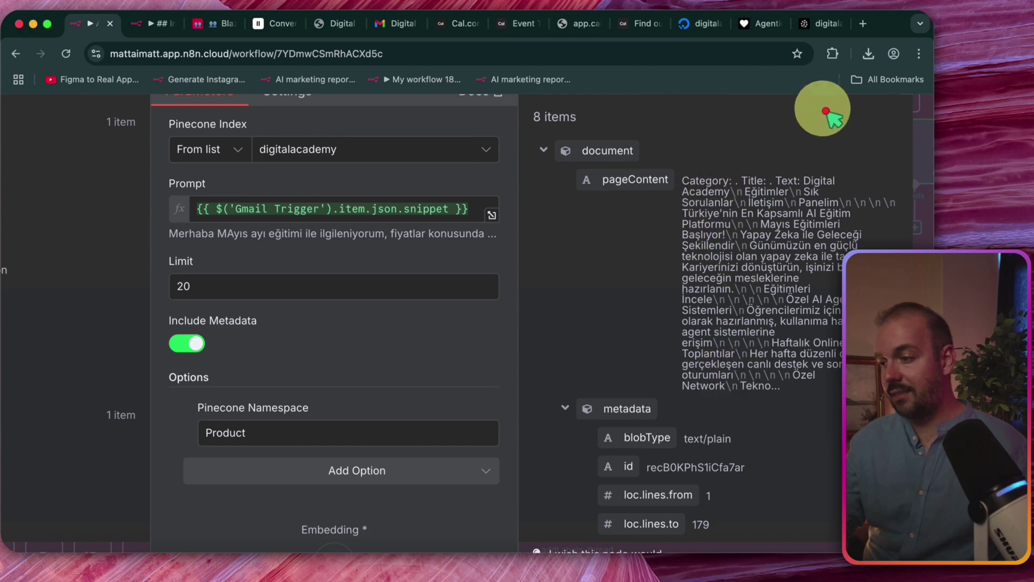
{"action": "key", "text": "super+minus"}
{"action": "key", "text": "super+minus"}
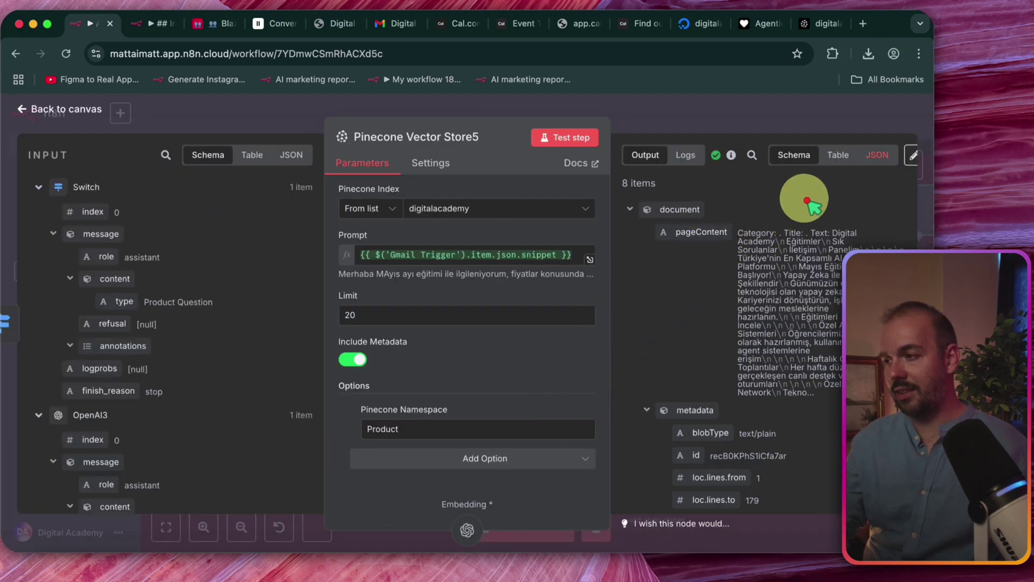
{"action": "left_click", "coordinate": [878, 155]}
{"action": "scroll", "coordinate": [716, 264], "scroll_direction": "down", "scroll_amount": 5}
{"action": "scroll", "coordinate": [717, 281], "scroll_direction": "down", "scroll_amount": 10}
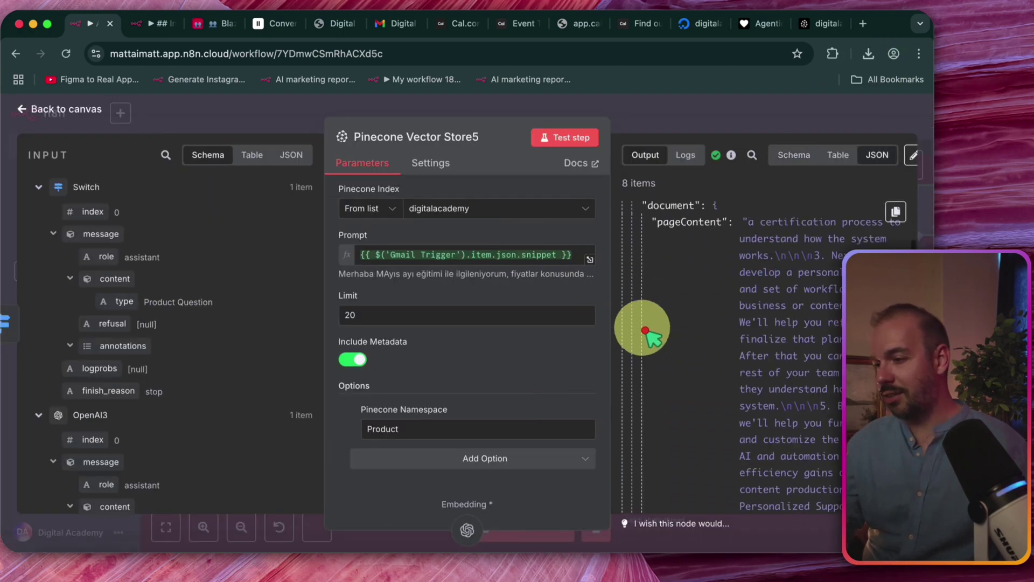
{"action": "scroll", "coordinate": [674, 463], "scroll_direction": "up", "scroll_amount": 4}
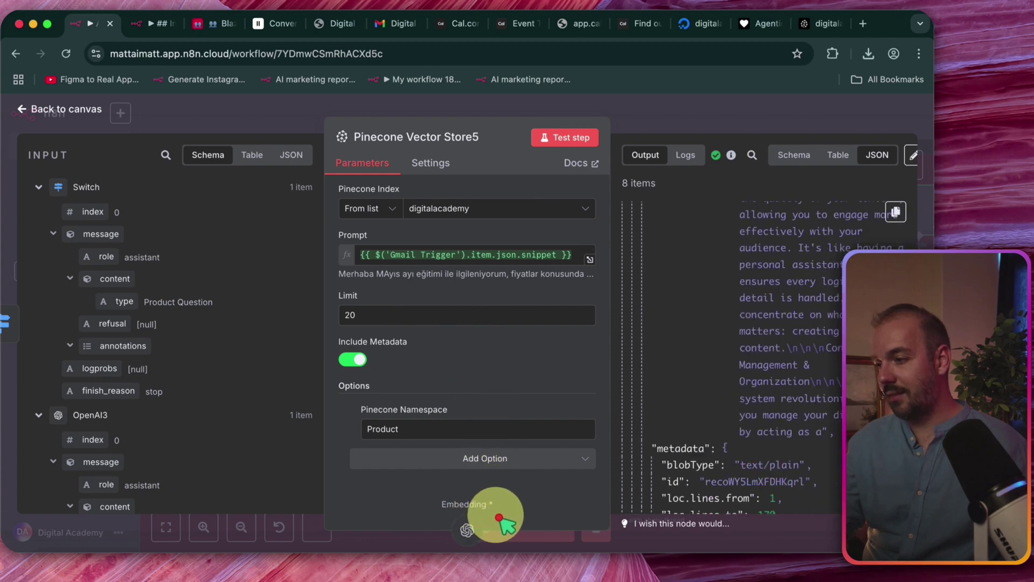
Return the output to Schema view, recheck the prompt's resolved email text, and close the Pinecone Vector Store5 node.
{"action": "left_click", "coordinate": [795, 155]}
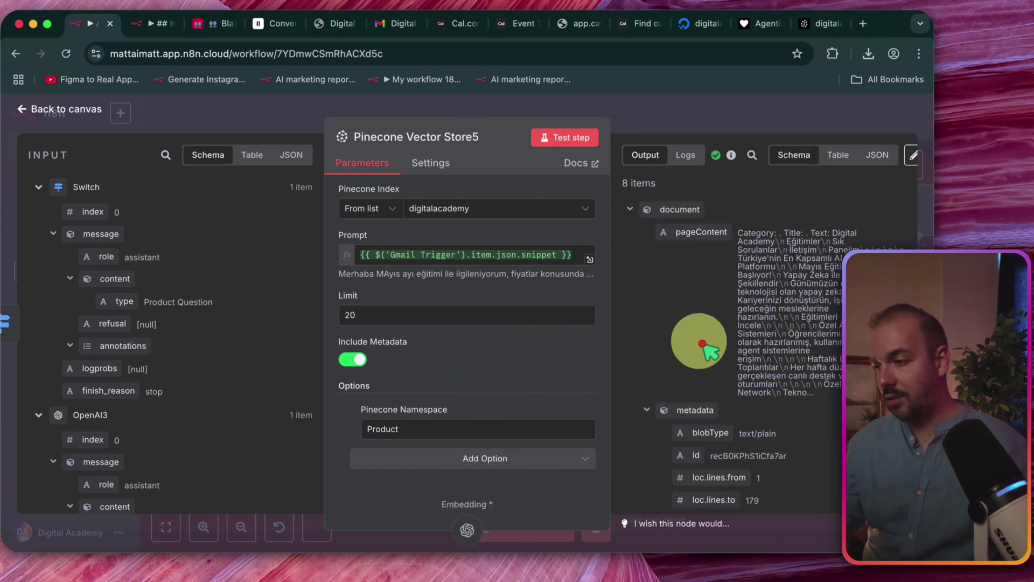
{"action": "scroll", "coordinate": [785, 300], "scroll_direction": "down", "scroll_amount": 5}
{"action": "scroll", "coordinate": [797, 323], "scroll_direction": "up", "scroll_amount": 5}
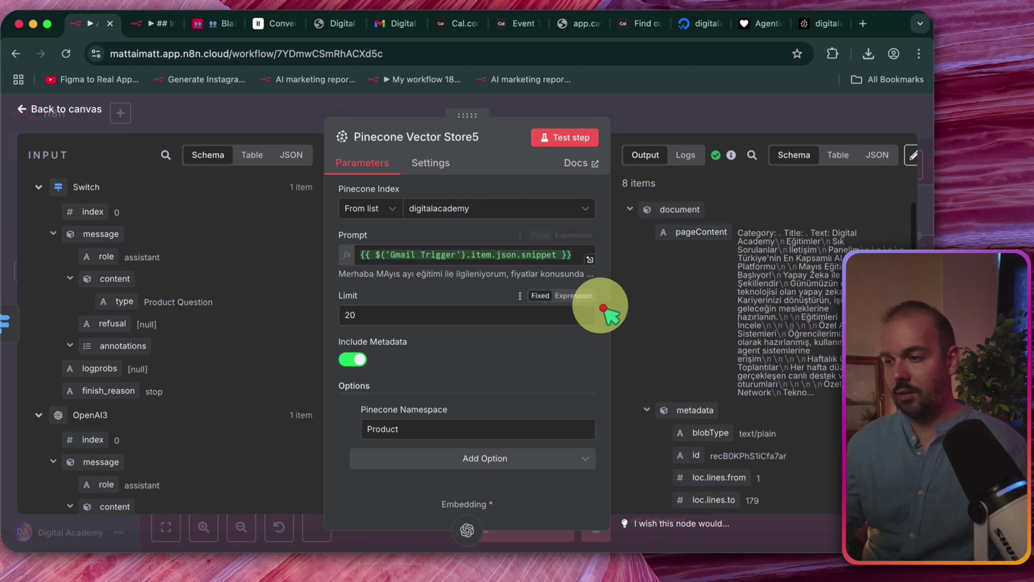
{"action": "left_click", "coordinate": [492, 256]}
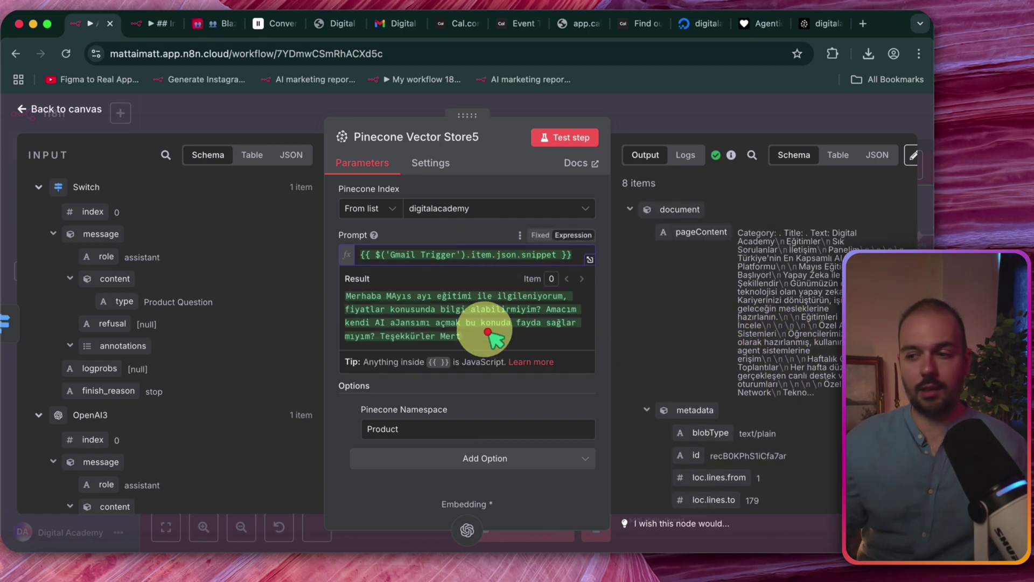
{"action": "left_click", "coordinate": [692, 112]}
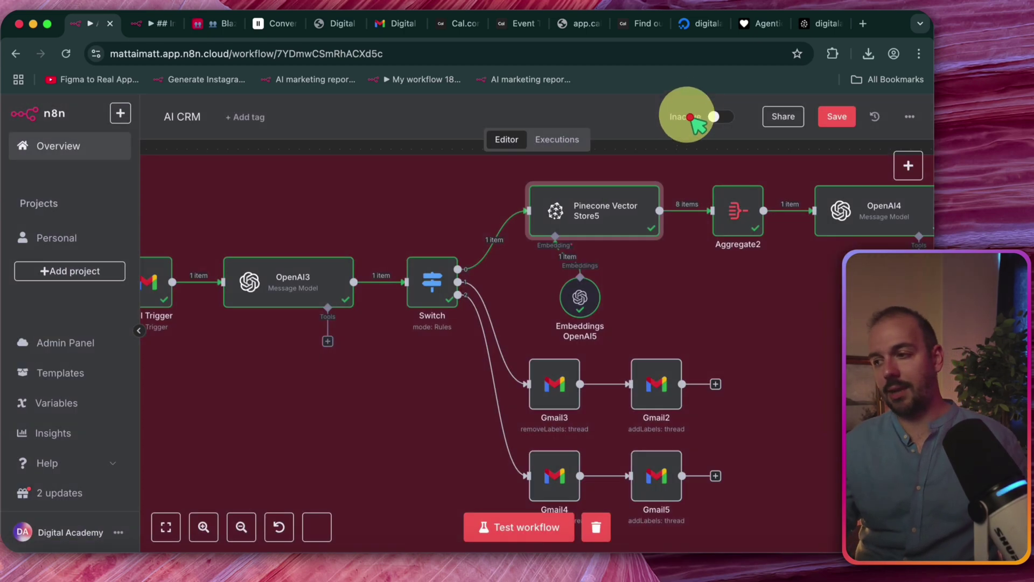
Open the Aggregate2 node and examine its aggregation settings and the merged pageContent entries in its output.
{"action": "double_click", "coordinate": [751, 224]}
{"action": "scroll", "coordinate": [765, 264], "scroll_direction": "down", "scroll_amount": 10}
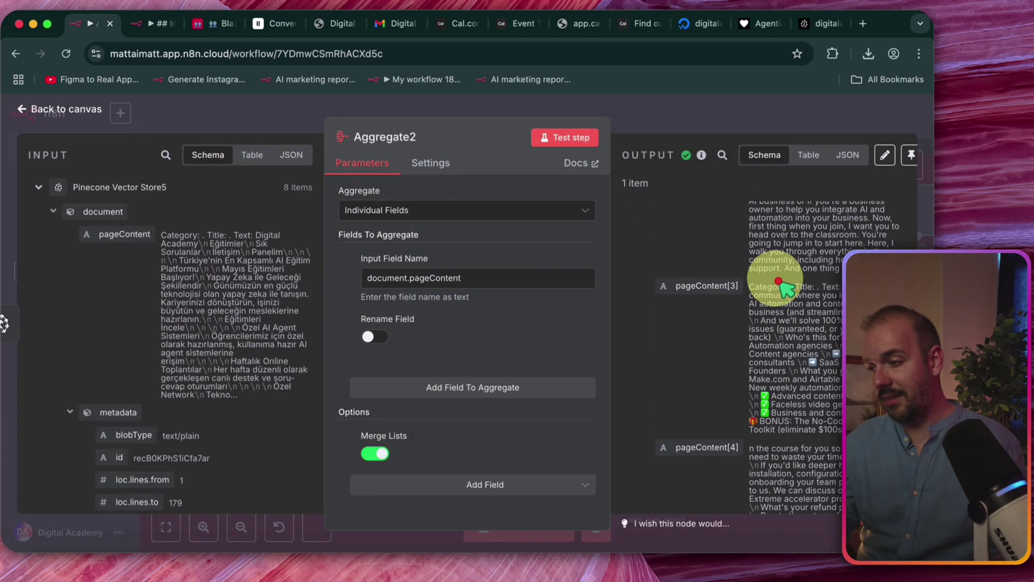
{"action": "scroll", "coordinate": [765, 281], "scroll_direction": "down", "scroll_amount": 12}
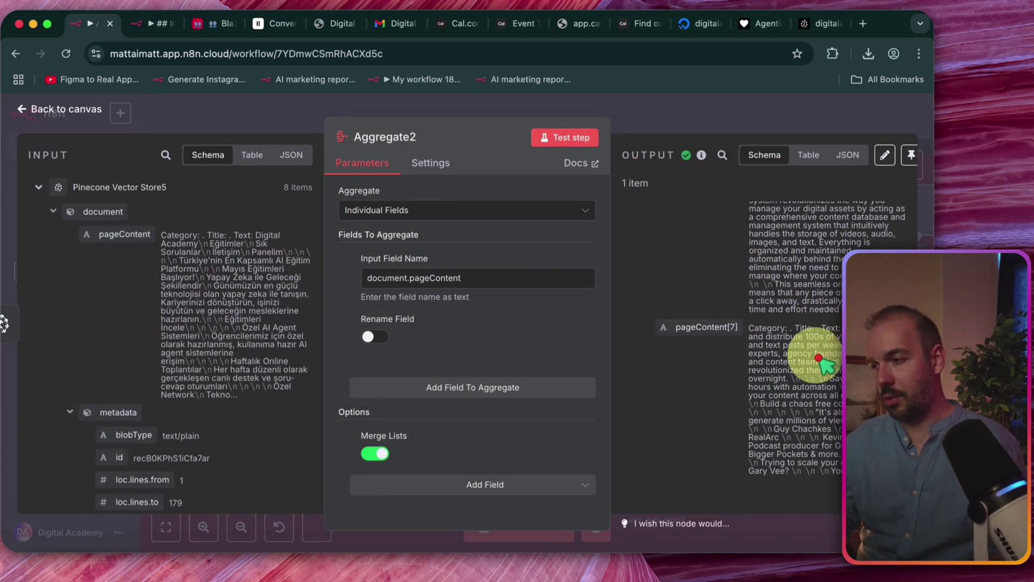
Close the Aggregate2 node, open the OpenAI4 node and examine its resource, operation and model settings.
{"action": "left_click", "coordinate": [755, 119]}
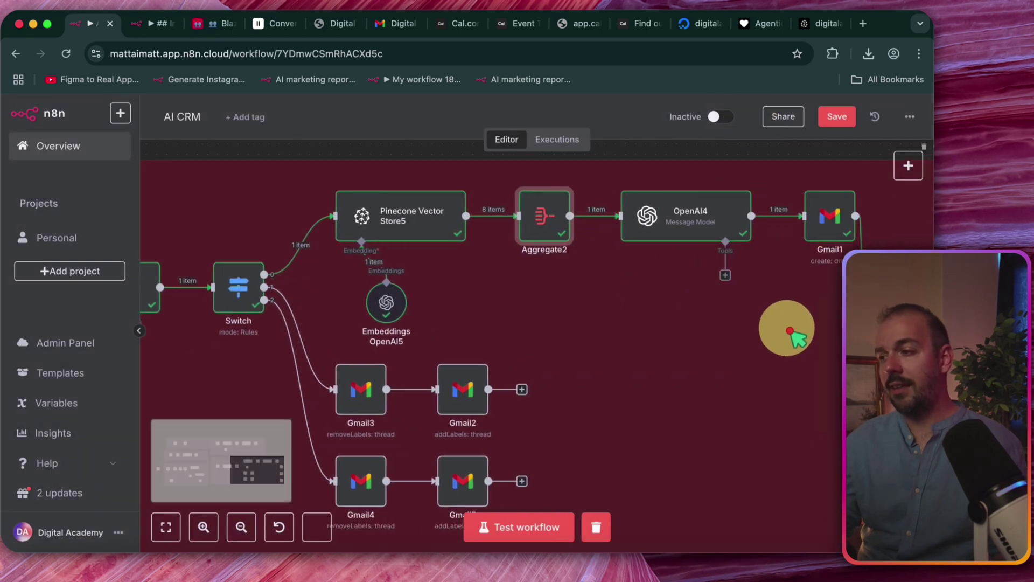
{"action": "scroll", "coordinate": [789, 330], "scroll_direction": "right", "scroll_amount": 3}
{"action": "mouse_move", "coordinate": [475, 219]}
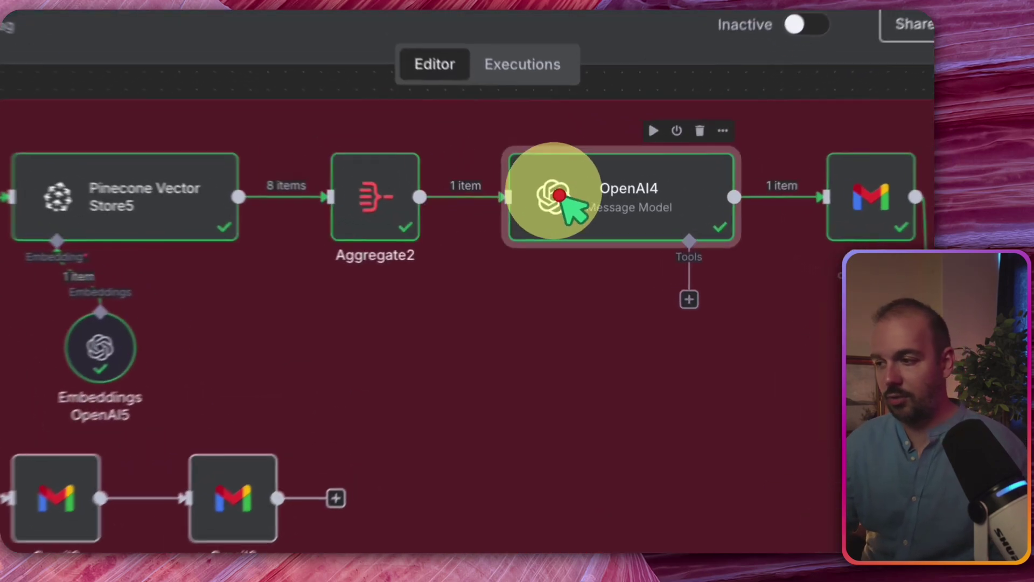
{"action": "double_click", "coordinate": [576, 217]}
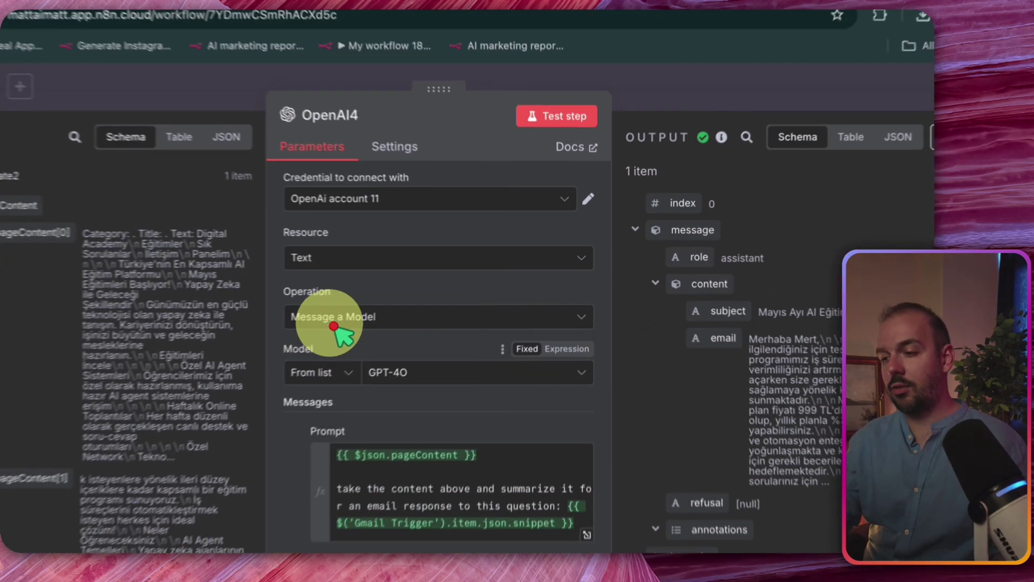
{"action": "scroll", "coordinate": [404, 511], "scroll_direction": "down", "scroll_amount": 1}
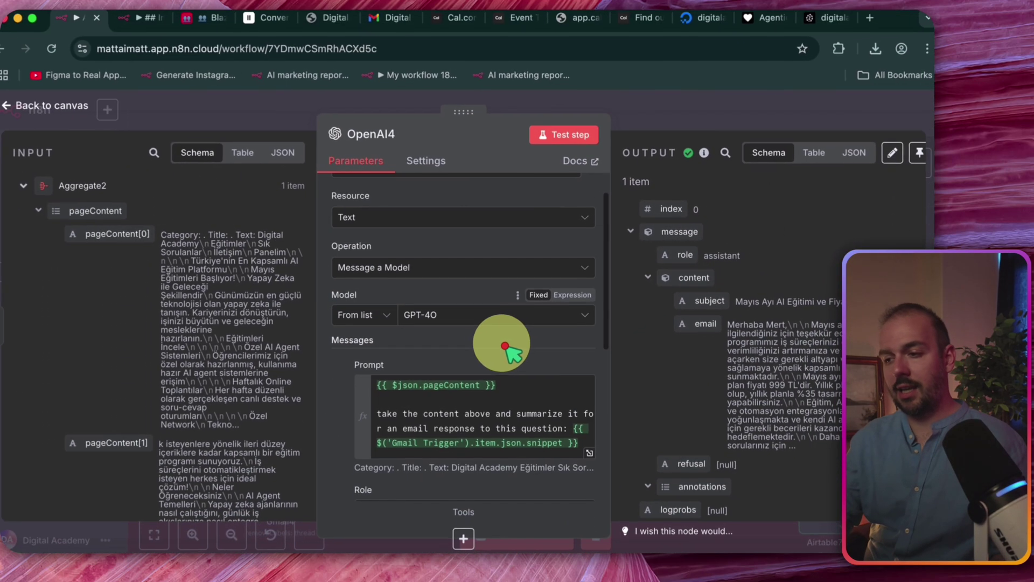
{"action": "scroll", "coordinate": [474, 317], "scroll_direction": "down", "scroll_amount": 1}
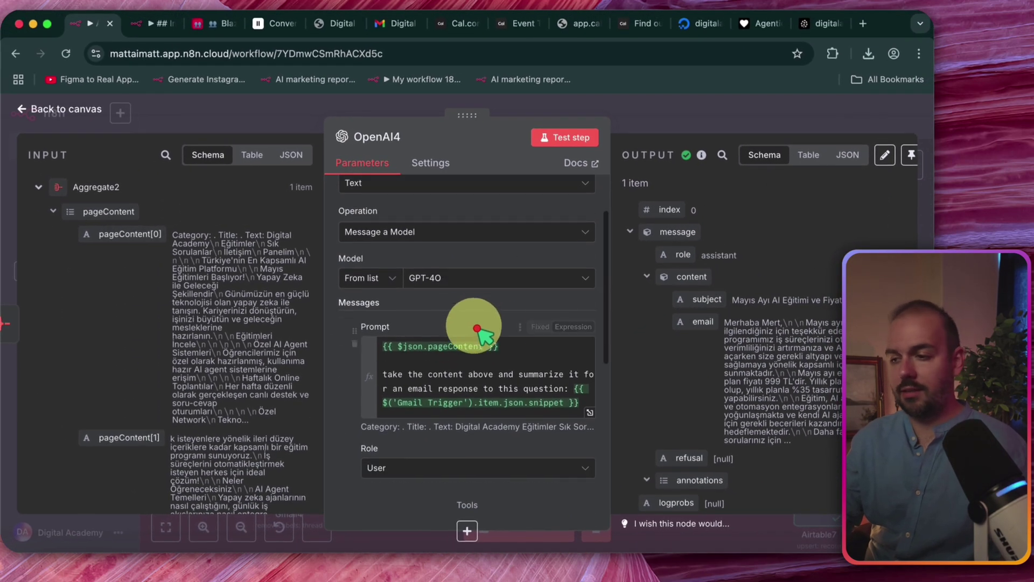
Examine the full OpenAI4 prompt, from the Gmail Trigger snippet and sender expressions to the requested JSON output format.
{"action": "left_click", "coordinate": [526, 360]}
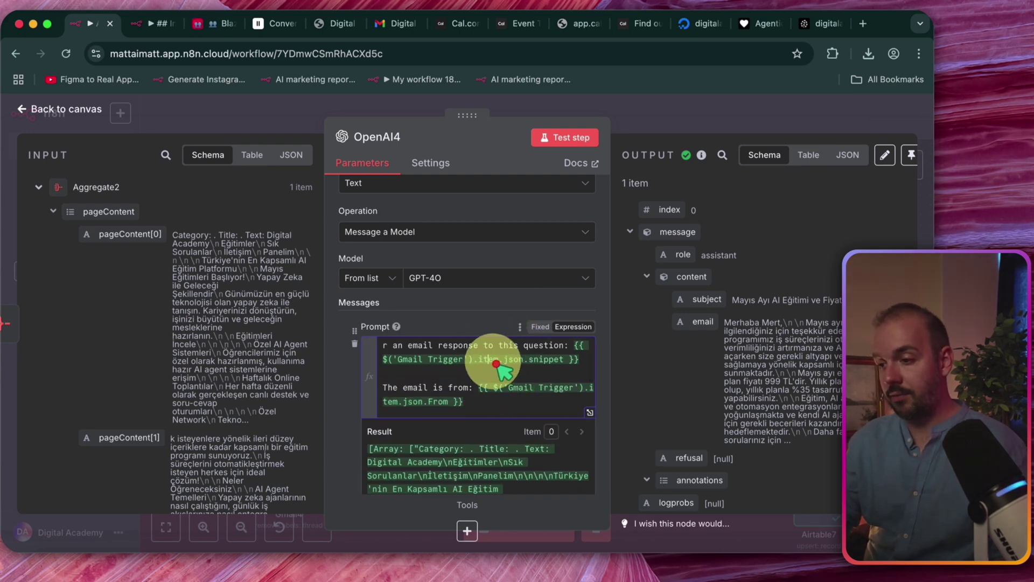
{"action": "scroll", "coordinate": [496, 364], "scroll_direction": "up", "scroll_amount": 2}
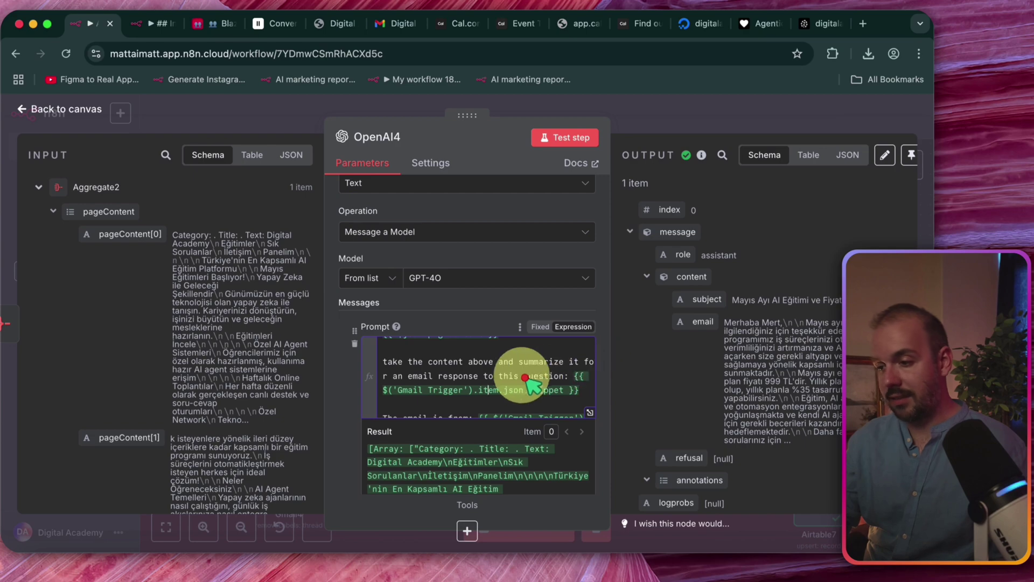
{"action": "scroll", "coordinate": [524, 377], "scroll_direction": "down", "scroll_amount": 5}
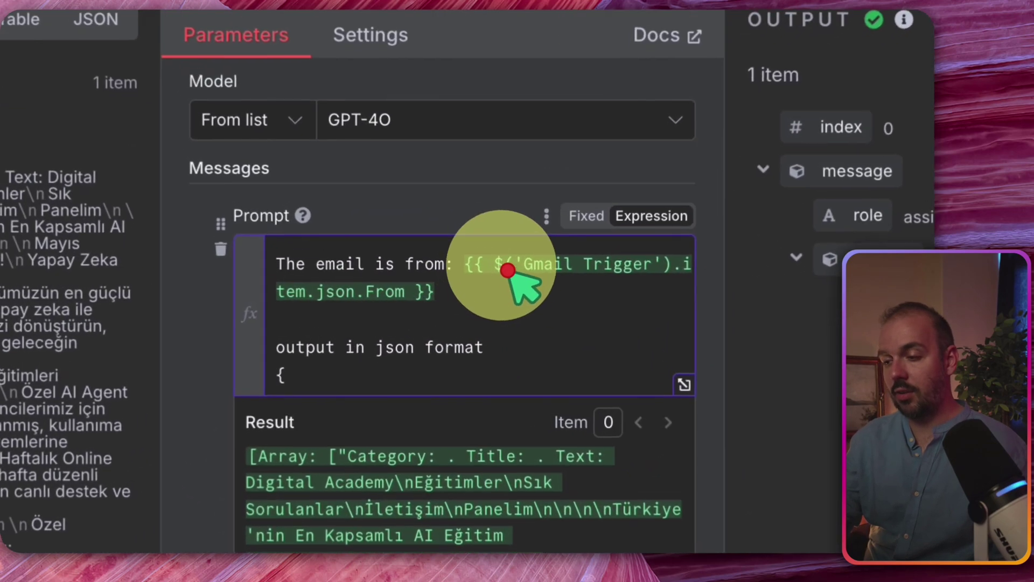
{"action": "scroll", "coordinate": [499, 286], "scroll_direction": "down", "scroll_amount": 3}
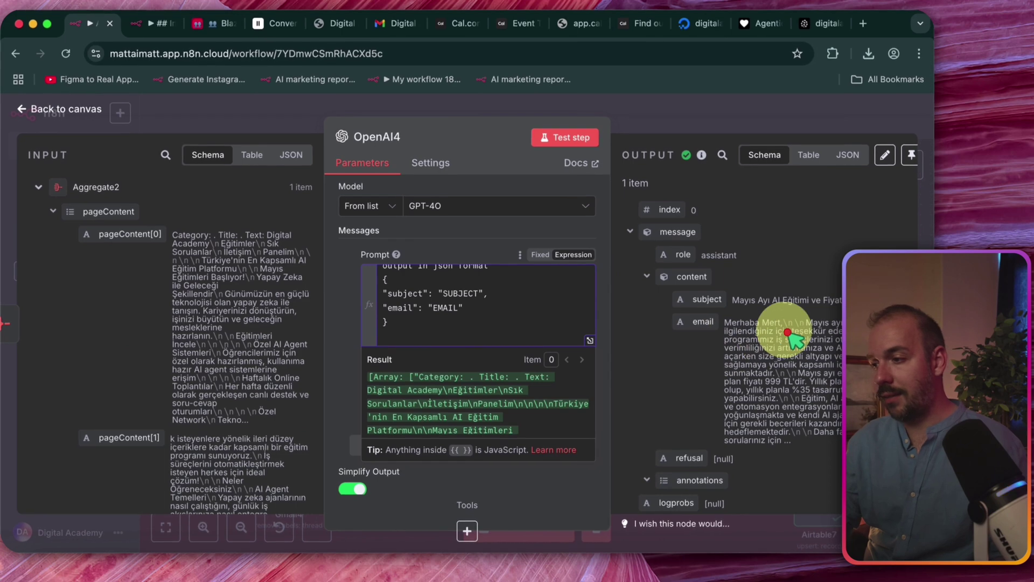
View OpenAI4's output as JSON, check the generated reply and the output options, and close the node.
{"action": "left_click", "coordinate": [848, 154]}
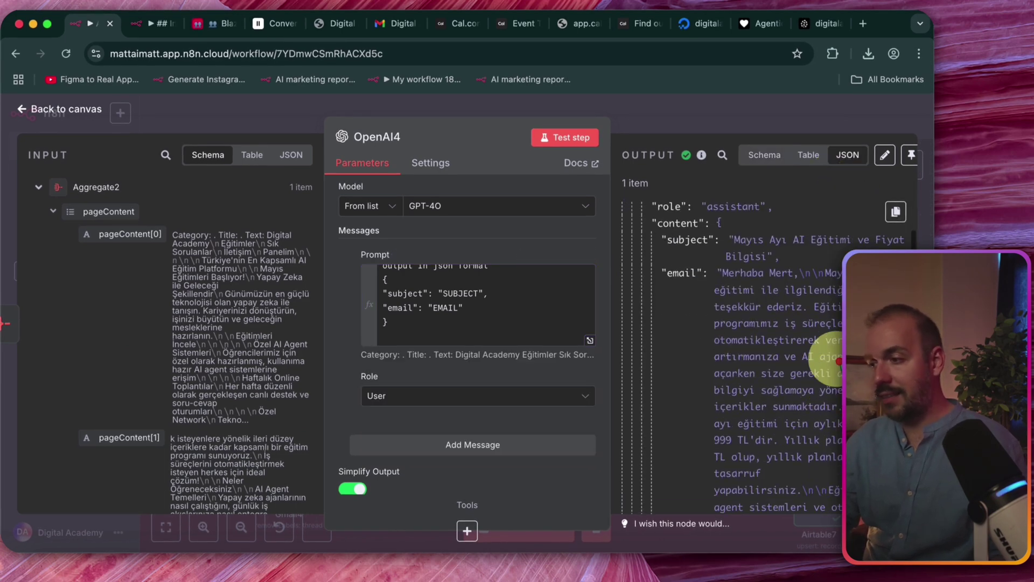
{"action": "scroll", "coordinate": [839, 360], "scroll_direction": "down", "scroll_amount": 2}
{"action": "scroll", "coordinate": [824, 292], "scroll_direction": "down", "scroll_amount": 5}
{"action": "scroll", "coordinate": [803, 294], "scroll_direction": "up", "scroll_amount": 5}
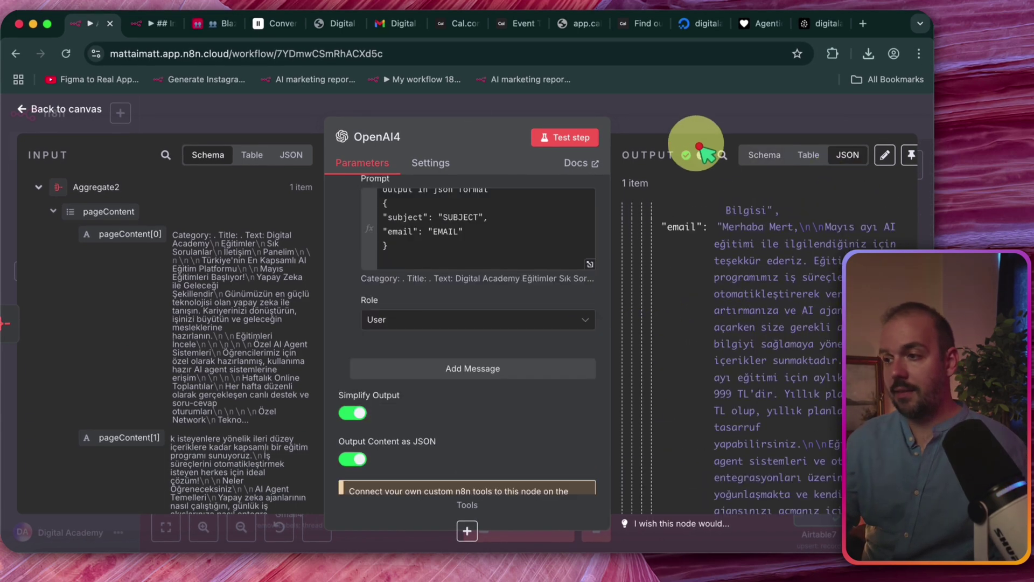
{"action": "left_click", "coordinate": [670, 121]}
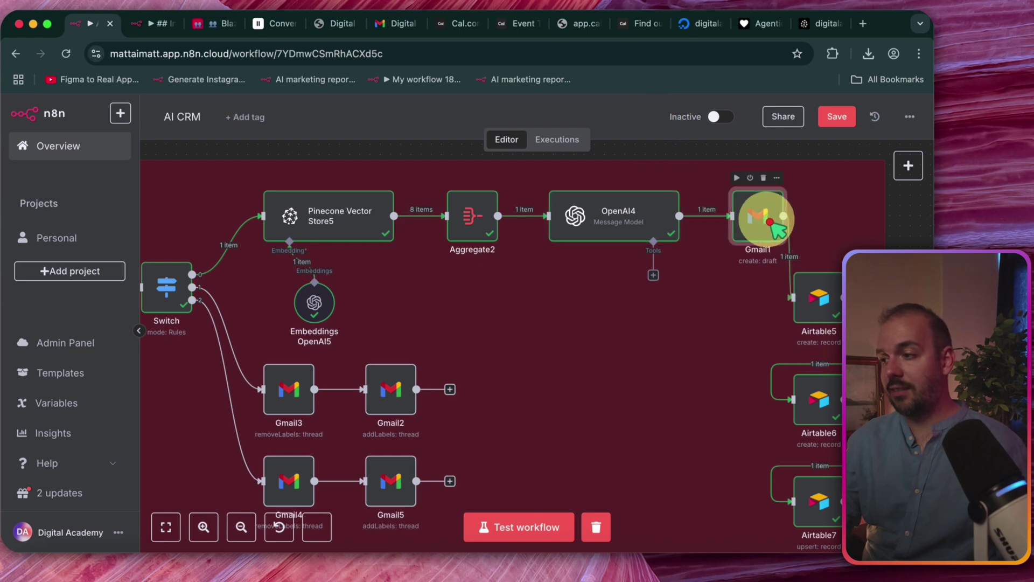
Review the Gmail1 node's draft settings, check the Email mapping in the Airtable5 node, and close both nodes.
{"action": "double_click", "coordinate": [762, 219]}
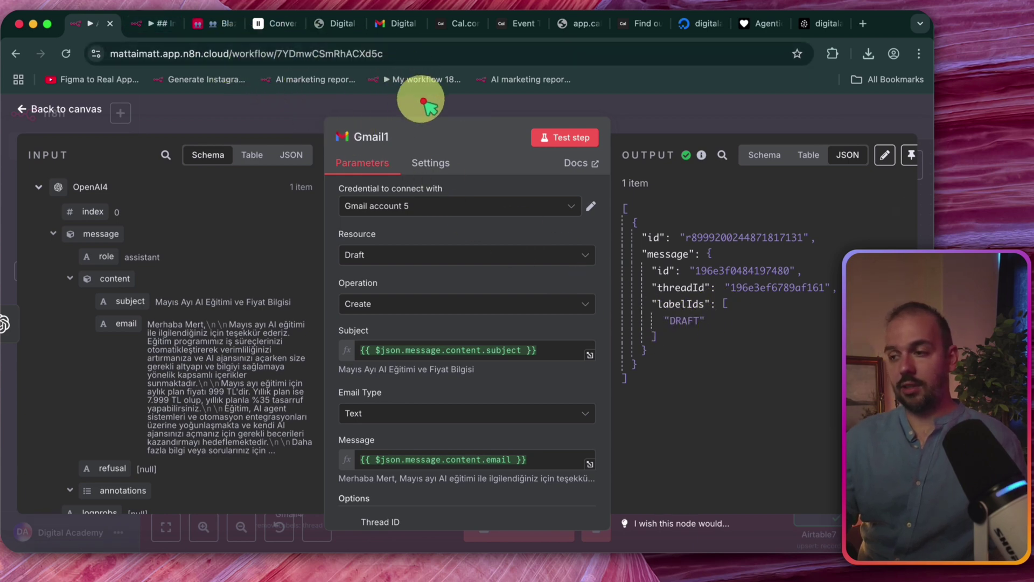
{"action": "key", "text": "Escape"}
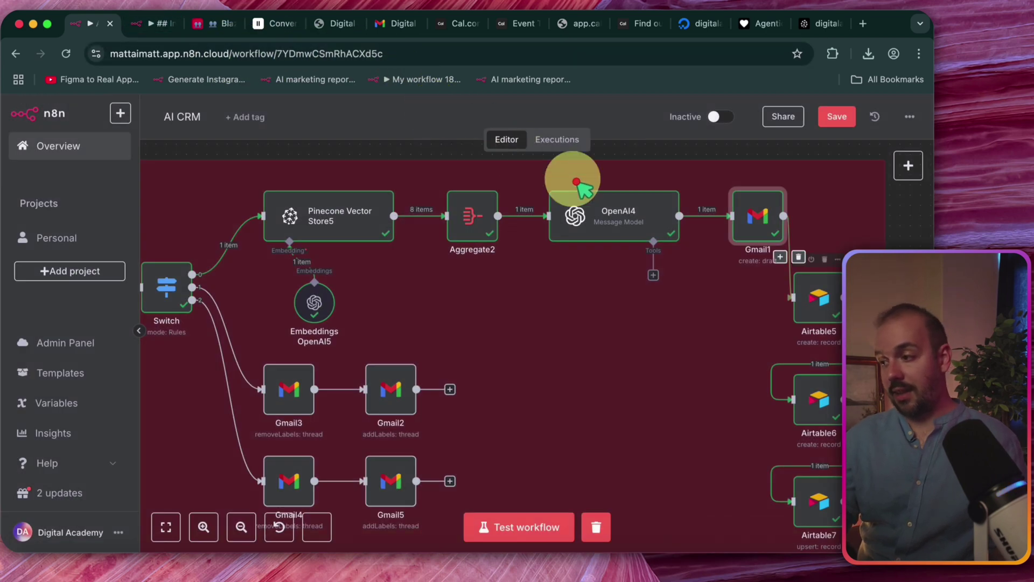
{"action": "double_click", "coordinate": [834, 297]}
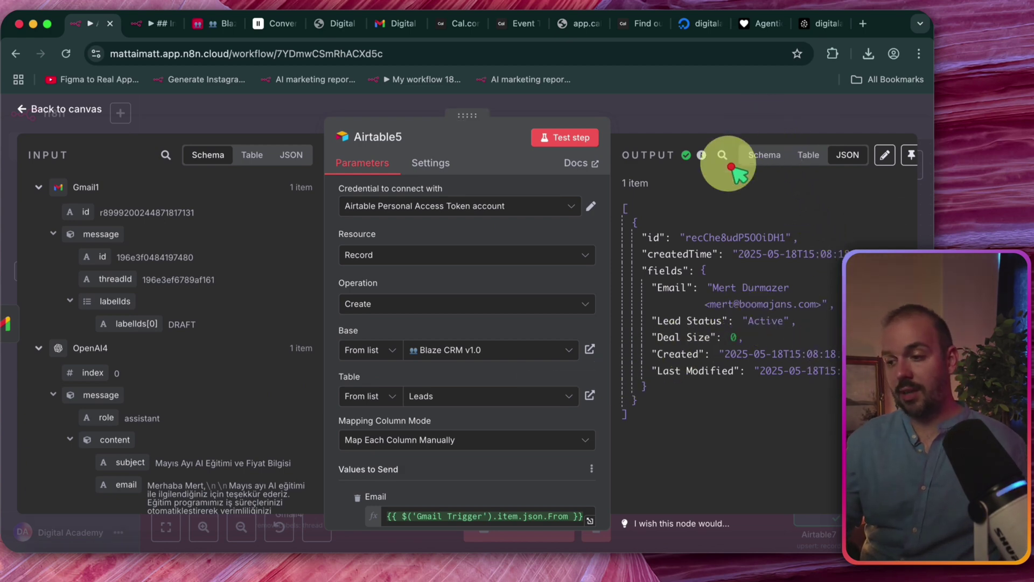
{"action": "scroll", "coordinate": [539, 350], "scroll_direction": "down", "scroll_amount": 5}
{"action": "left_click", "coordinate": [544, 324]}
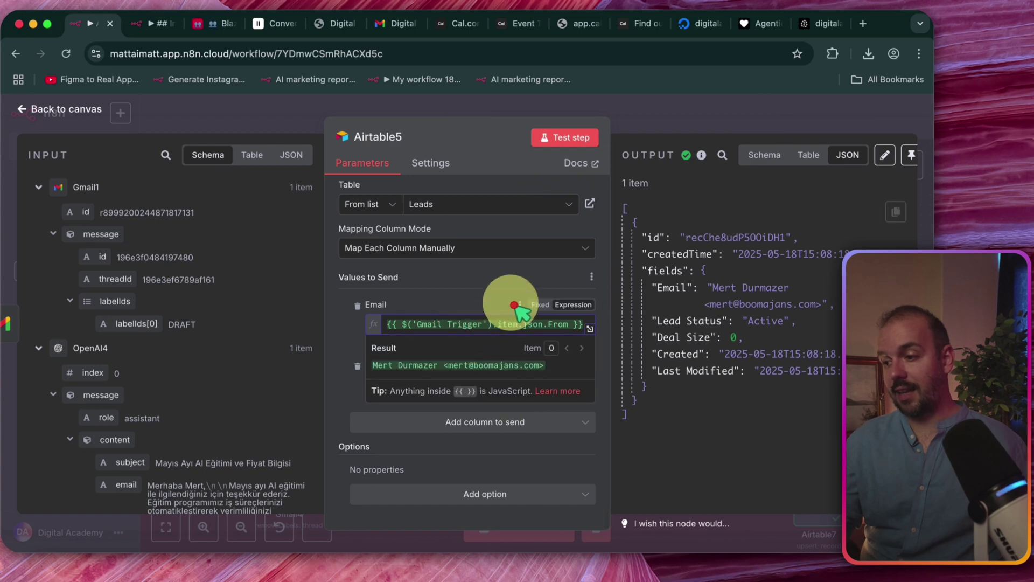
{"action": "left_click", "coordinate": [693, 135]}
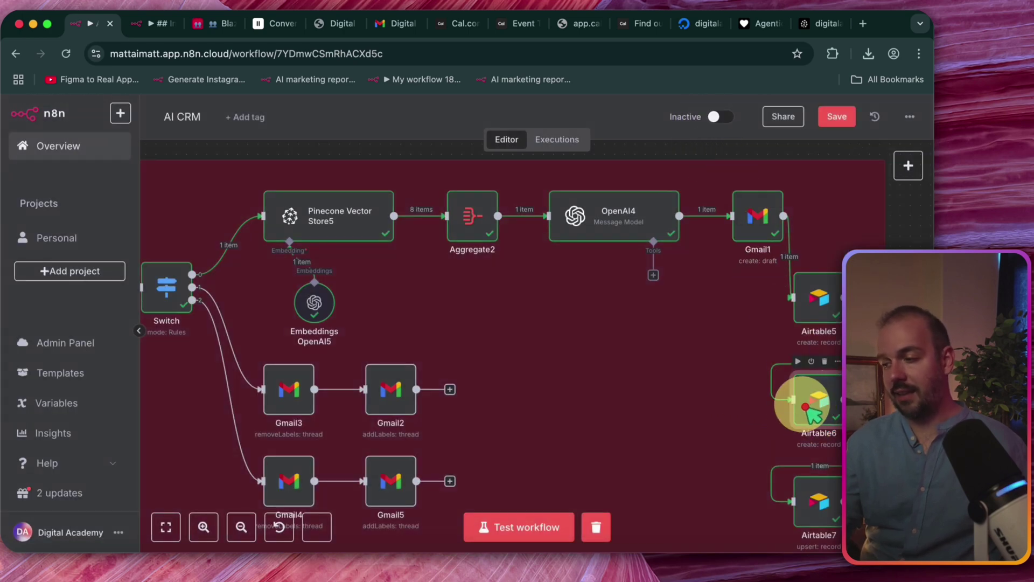
Open the Airtable6 node, examine its Namespace, Leads, email and Text mappings, and close it.
{"action": "double_click", "coordinate": [808, 409]}
{"action": "scroll", "coordinate": [469, 324], "scroll_direction": "down", "scroll_amount": 5}
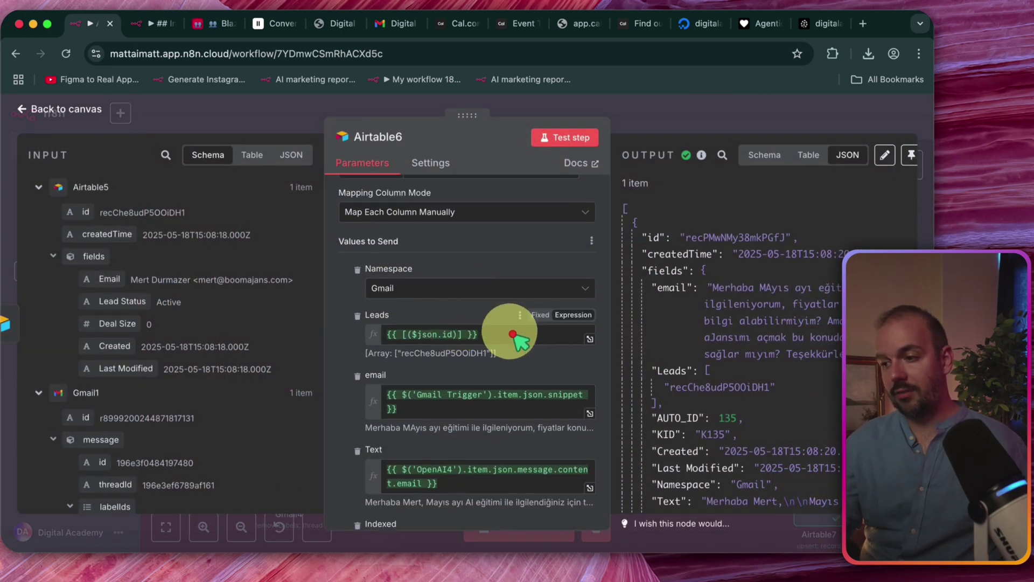
{"action": "left_click", "coordinate": [513, 334]}
{"action": "left_click", "coordinate": [346, 439]}
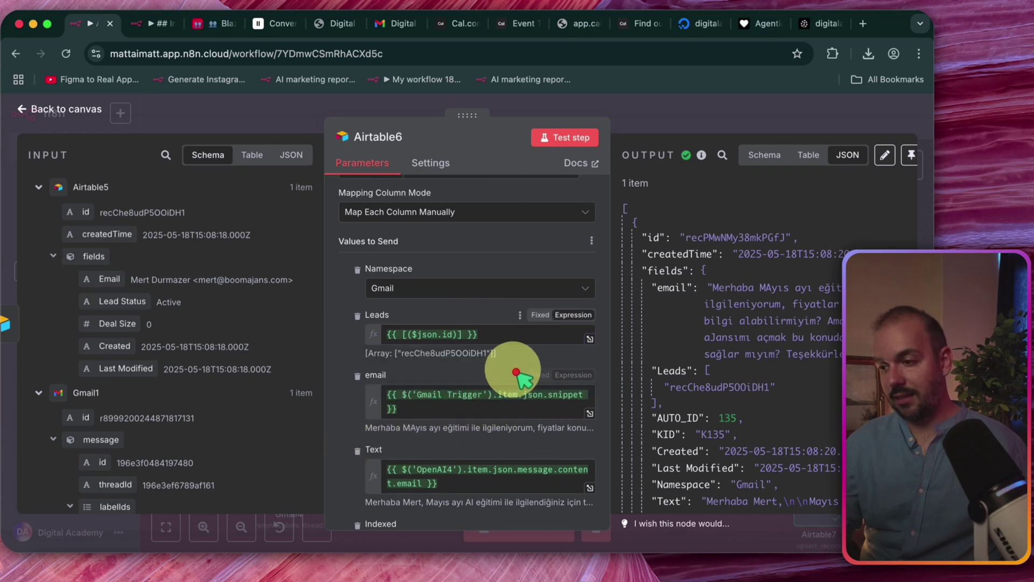
{"action": "left_click", "coordinate": [518, 339]}
{"action": "left_click", "coordinate": [485, 417]}
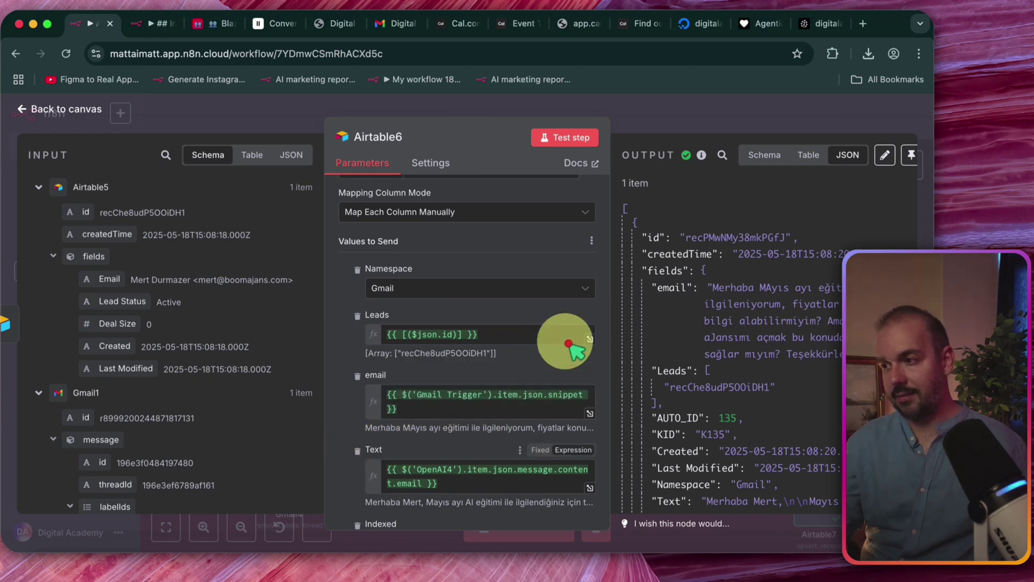
{"action": "left_click", "coordinate": [690, 129]}
Switch to the Blaze CRM v1.0 base in Airtable, examine the newly created lead's record including hidden fields, and close it.
{"action": "scroll", "coordinate": [526, 212], "scroll_direction": "up", "scroll_amount": 5}
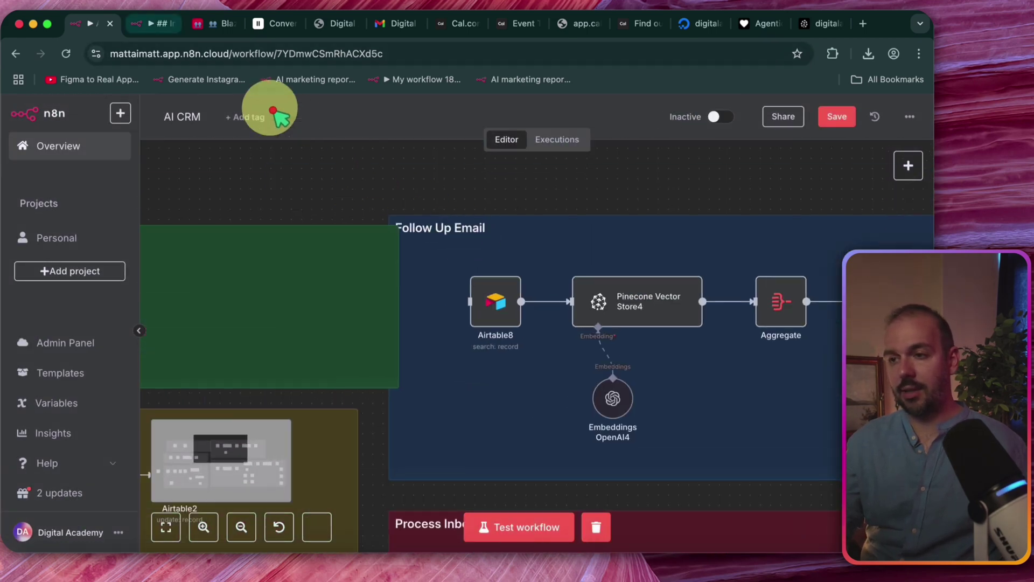
{"action": "left_click", "coordinate": [212, 23]}
{"action": "left_click", "coordinate": [51, 146]}
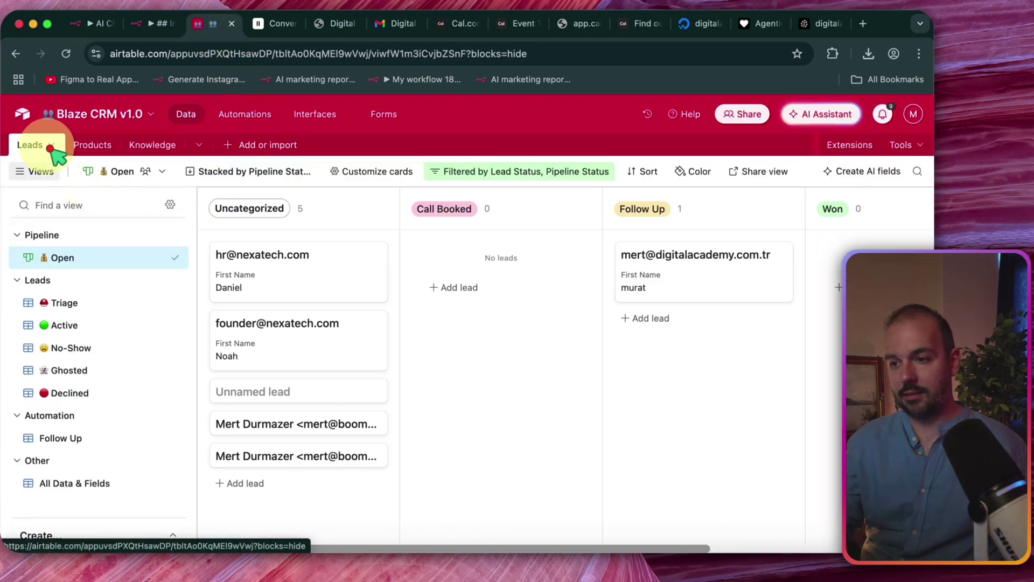
{"action": "left_click", "coordinate": [347, 392]}
{"action": "left_click", "coordinate": [329, 458]}
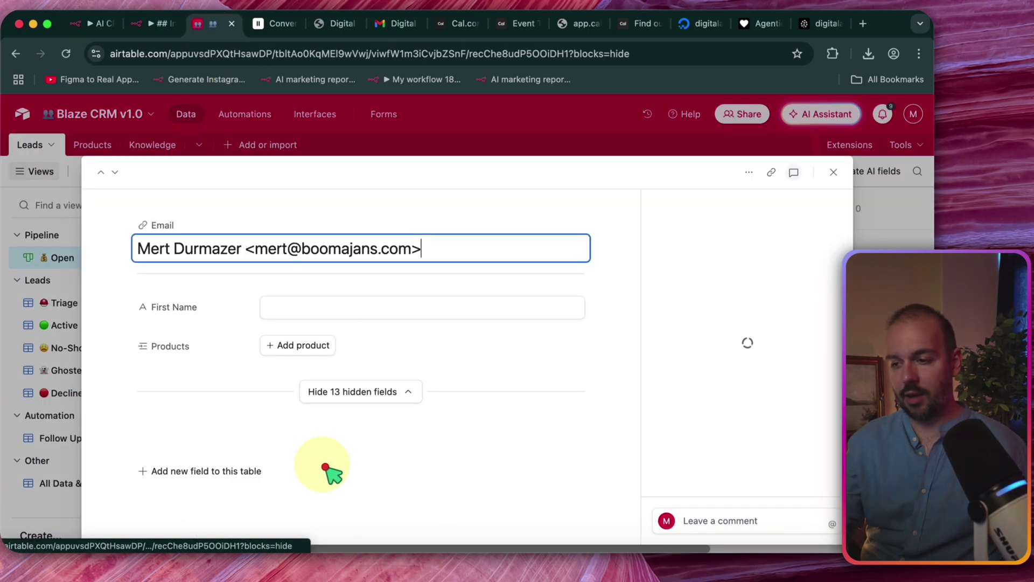
{"action": "scroll", "coordinate": [550, 300], "scroll_direction": "down", "scroll_amount": 10}
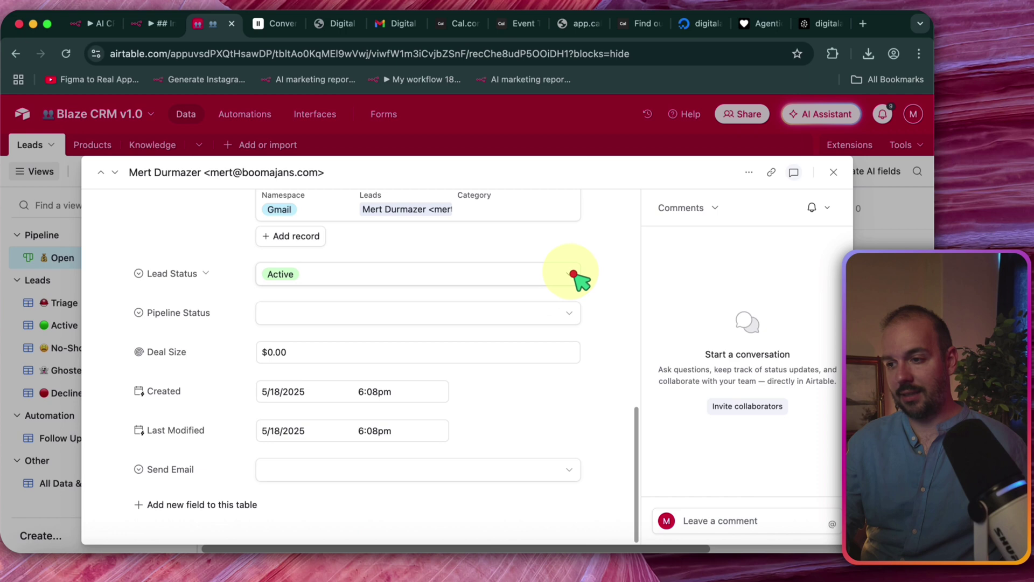
{"action": "key", "text": "Escape"}
Return to the AI CRM workflow in n8n and look over the Process Inbox section, including the Gmail3 node.
{"action": "left_click", "coordinate": [102, 30]}
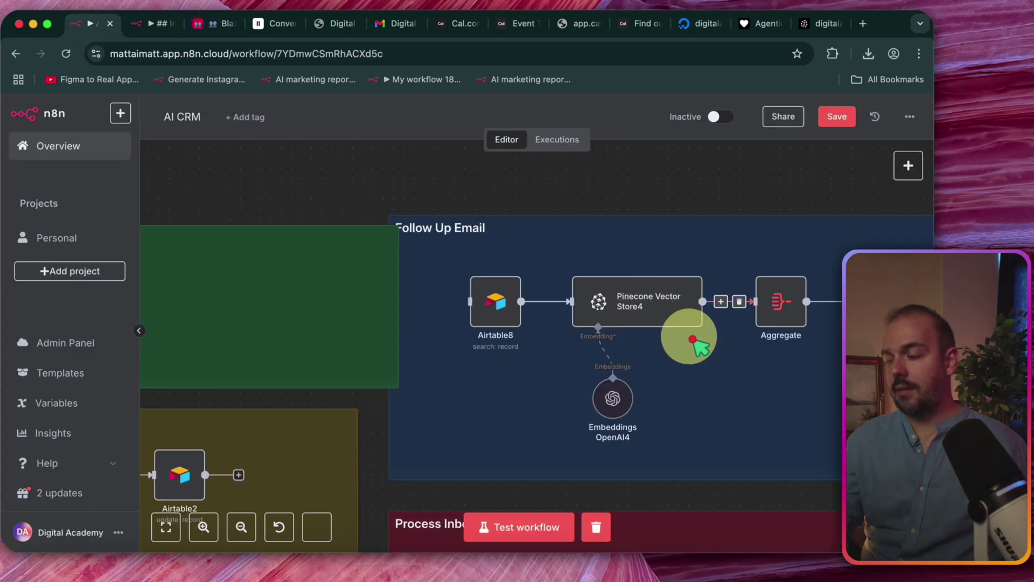
{"action": "scroll", "coordinate": [688, 342], "scroll_direction": "right", "scroll_amount": 5}
{"action": "scroll", "coordinate": [830, 436], "scroll_direction": "down", "scroll_amount": 5}
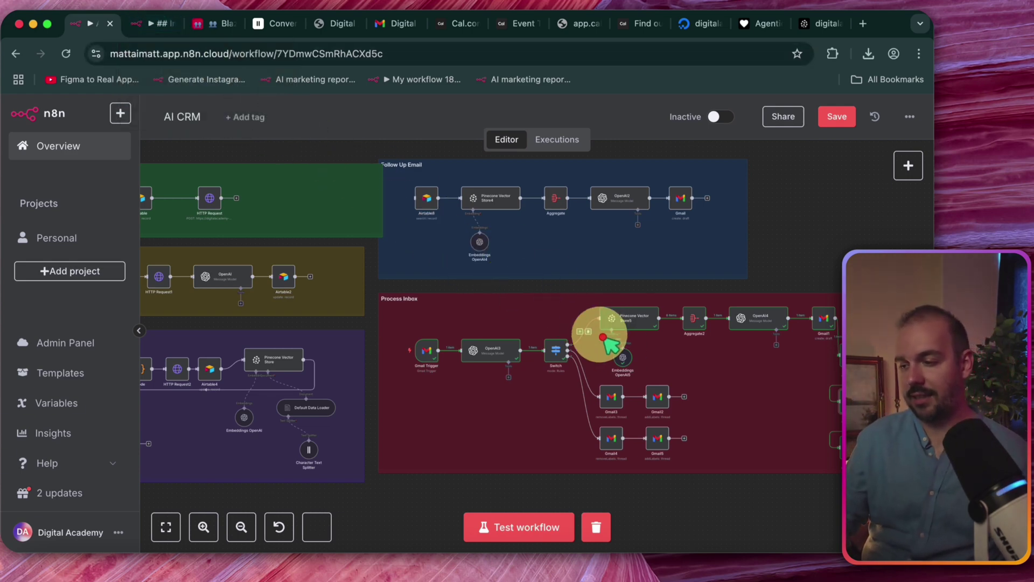
{"action": "double_click", "coordinate": [614, 401]}
{"action": "key", "text": "Escape"}
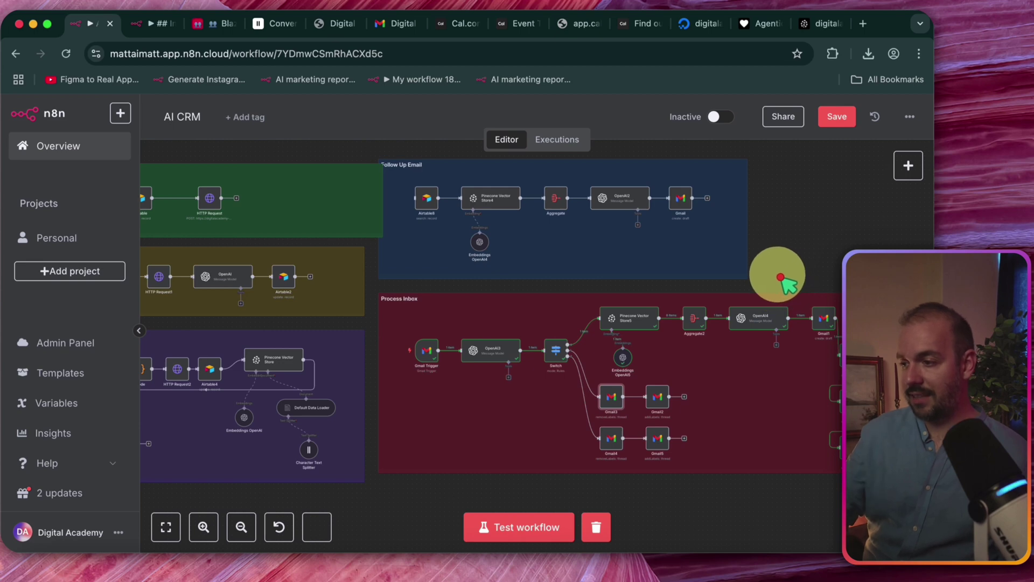
{"action": "scroll", "coordinate": [616, 312], "scroll_direction": "up", "scroll_amount": 5}
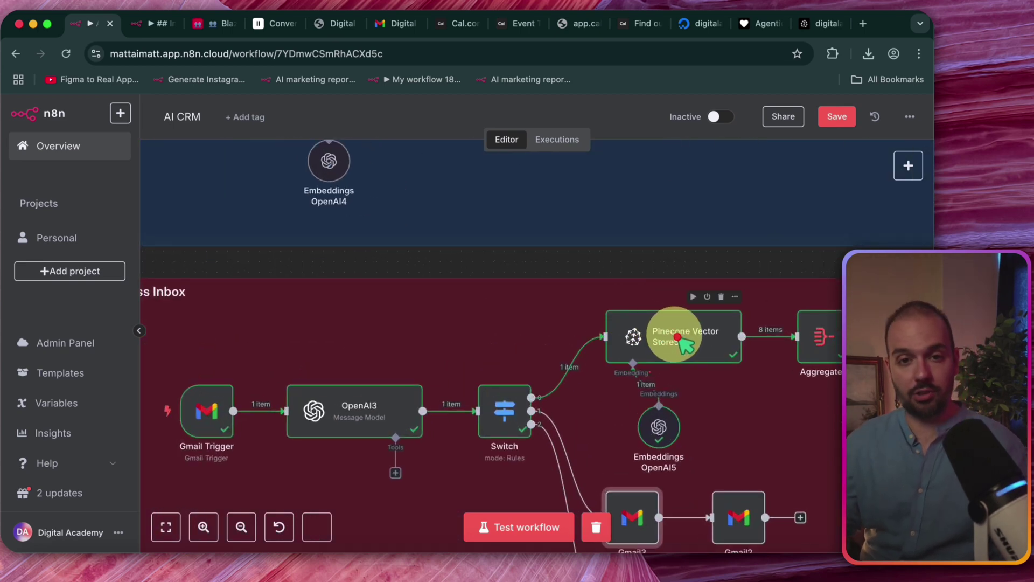
{"action": "scroll", "coordinate": [678, 339], "scroll_direction": "down", "scroll_amount": 5}
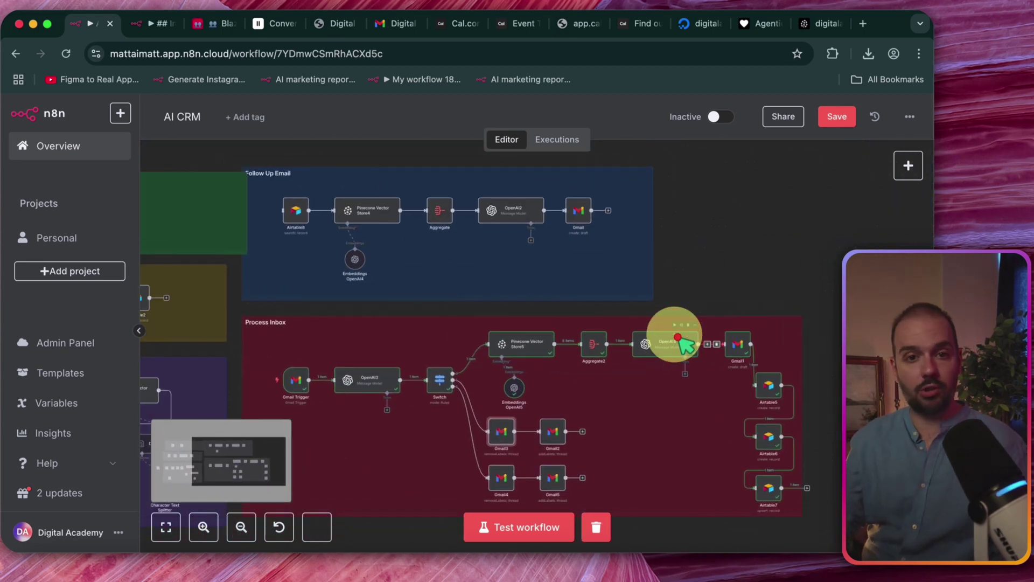
Open the Airtable8 node in the Follow Up Email section and examine its search operation, base, table and view.
{"action": "scroll", "coordinate": [296, 210], "scroll_direction": "up", "scroll_amount": 3}
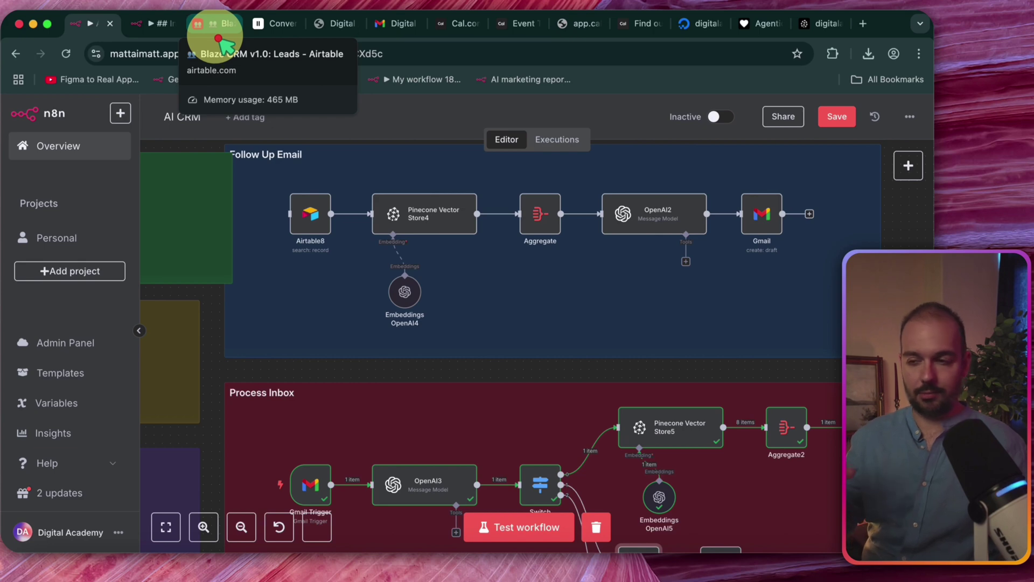
{"action": "double_click", "coordinate": [310, 218]}
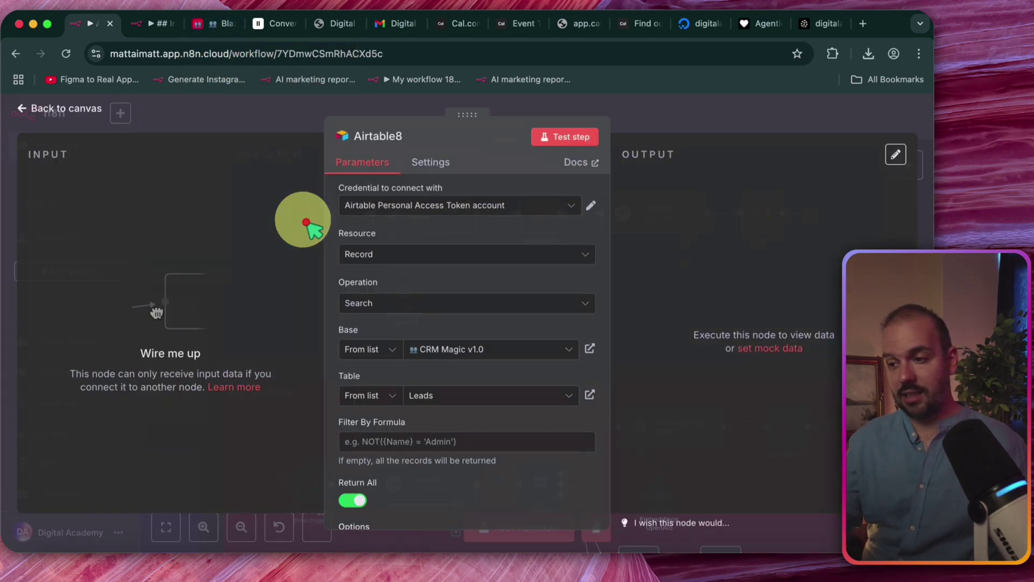
{"action": "scroll", "coordinate": [362, 294], "scroll_direction": "down", "scroll_amount": 5}
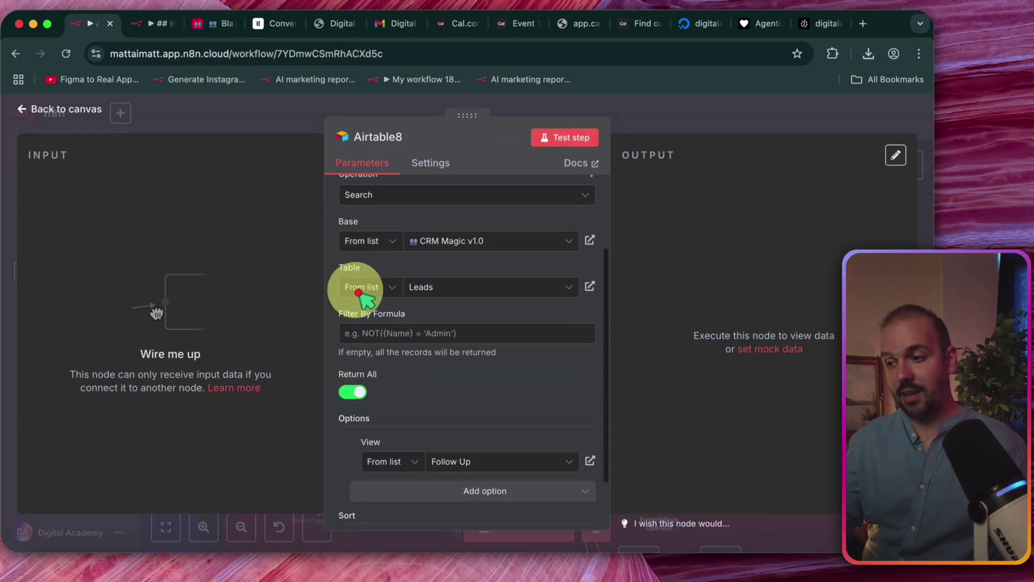
Switch to Airtable, open the Follow Up view of the Leads table and examine the lead's status columns.
{"action": "left_click", "coordinate": [199, 24]}
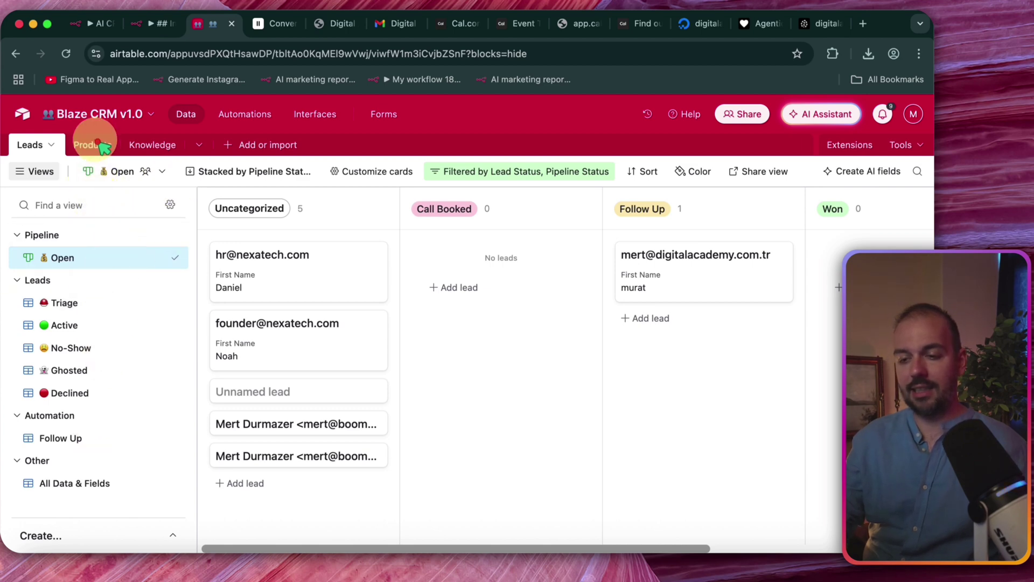
{"action": "left_click", "coordinate": [96, 437]}
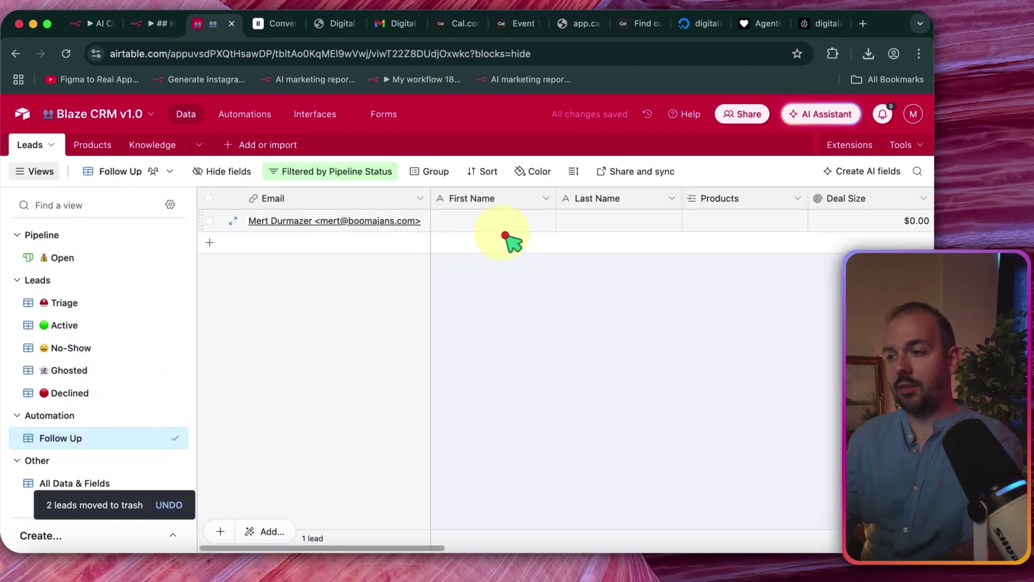
{"action": "scroll", "coordinate": [511, 229], "scroll_direction": "right", "scroll_amount": 10}
{"action": "scroll", "coordinate": [511, 229], "scroll_direction": "left", "scroll_amount": 10}
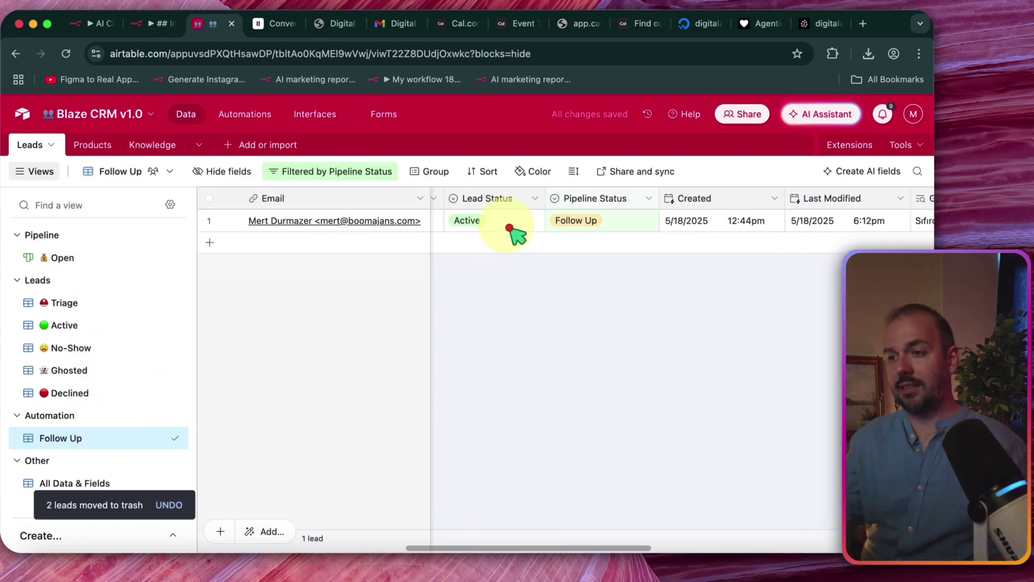
Return to the AI CRM workflow in n8n, run Follow Up Email from its manual trigger, and check Airtable's Follow Up view during execution.
{"action": "left_click", "coordinate": [93, 23]}
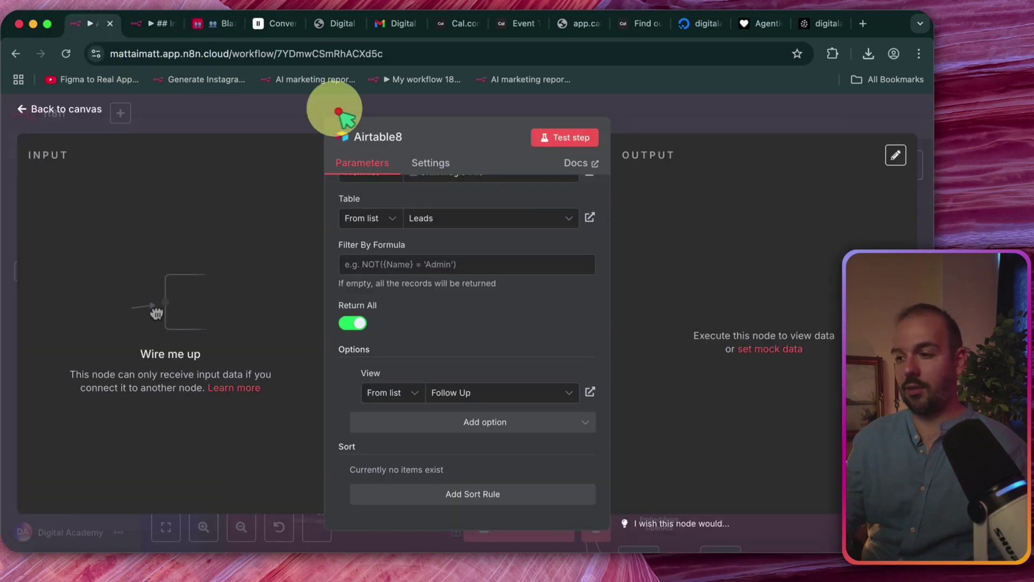
{"action": "left_click", "coordinate": [721, 113]}
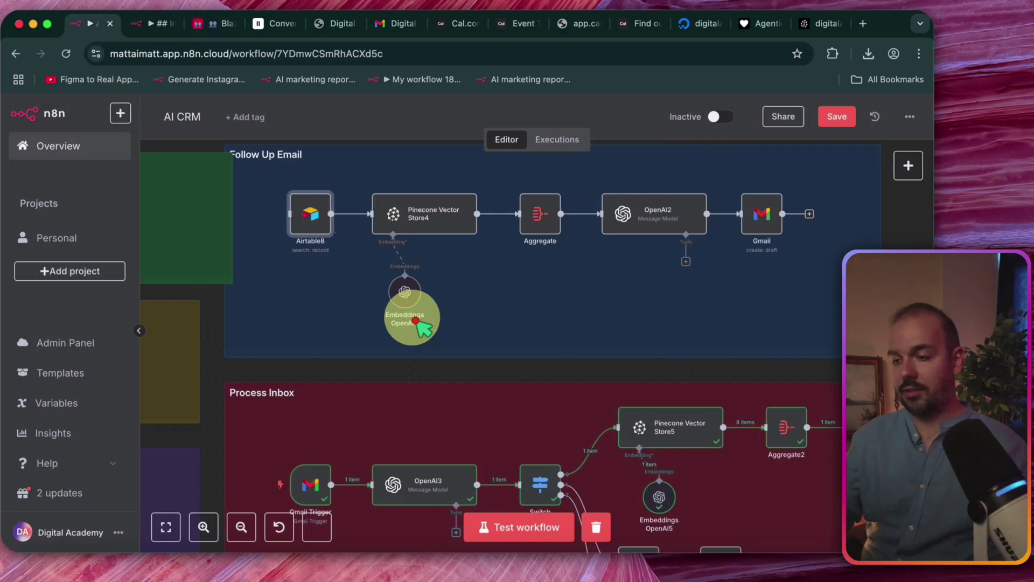
{"action": "scroll", "coordinate": [374, 431], "scroll_direction": "left", "scroll_amount": 5}
{"action": "scroll", "coordinate": [375, 431], "scroll_direction": "down", "scroll_amount": 3}
{"action": "scroll", "coordinate": [371, 419], "scroll_direction": "up", "scroll_amount": 3}
{"action": "scroll", "coordinate": [371, 419], "scroll_direction": "left", "scroll_amount": 4}
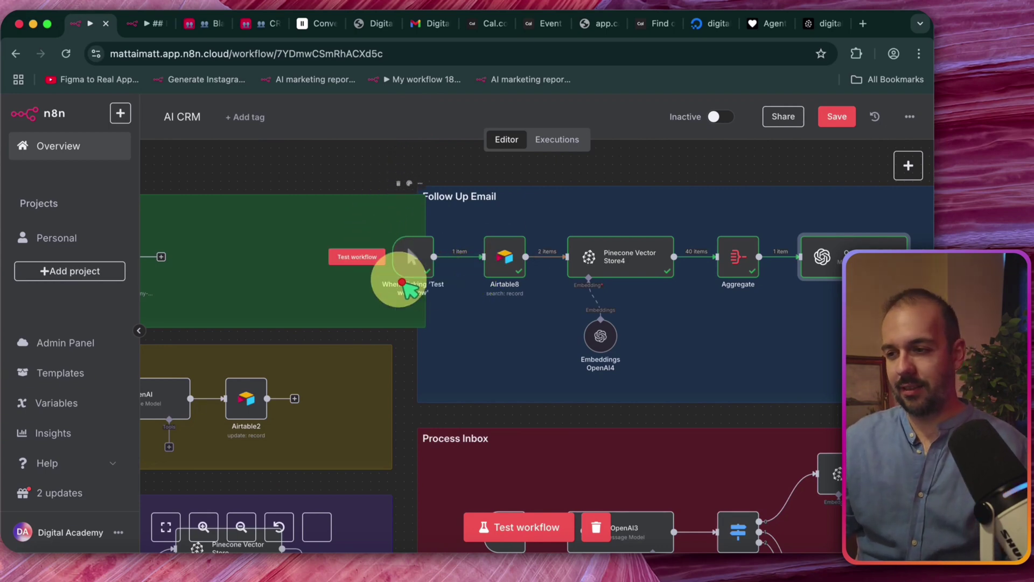
{"action": "left_click", "coordinate": [364, 258]}
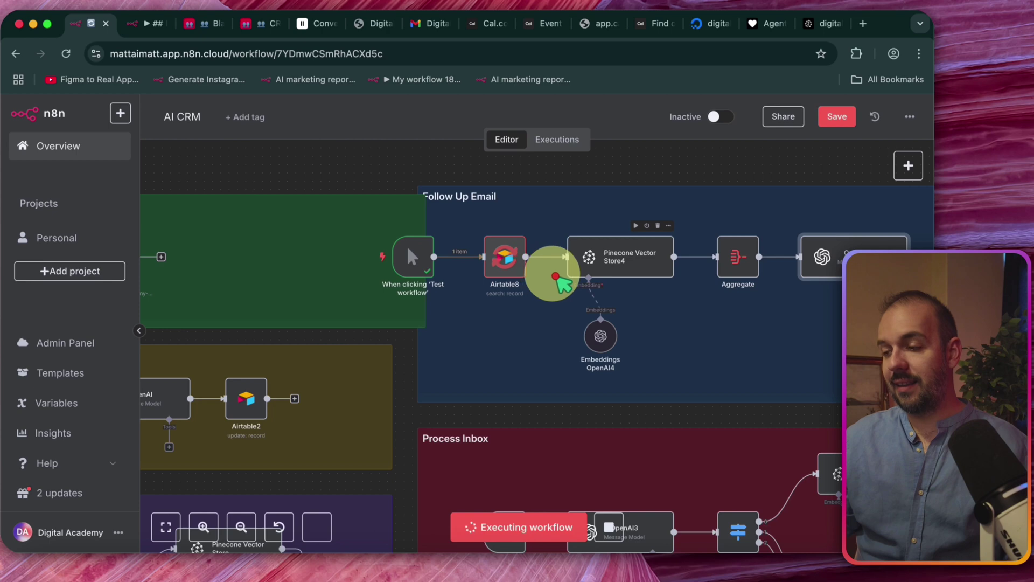
{"action": "left_click", "coordinate": [208, 23]}
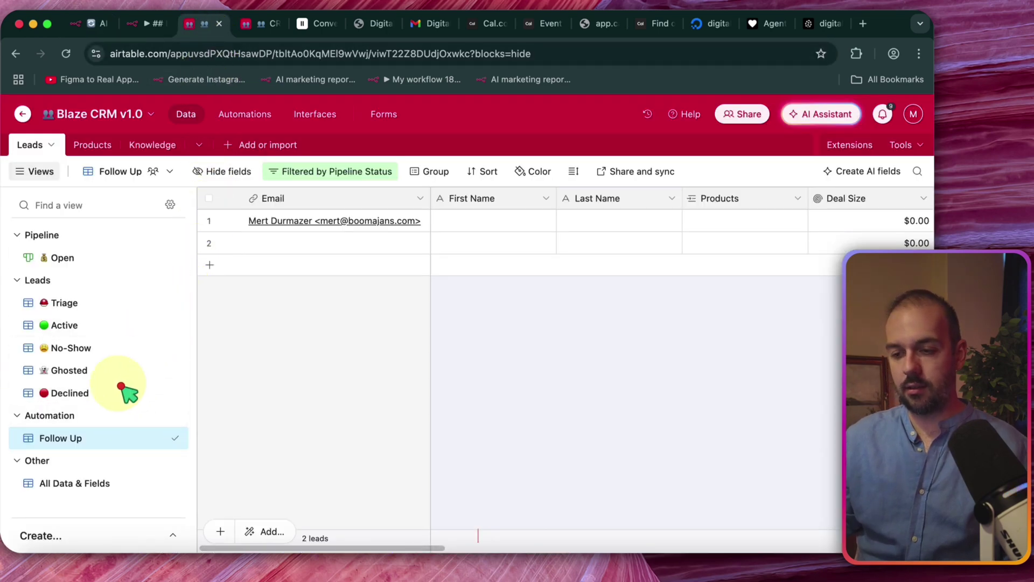
{"action": "left_click", "coordinate": [94, 23]}
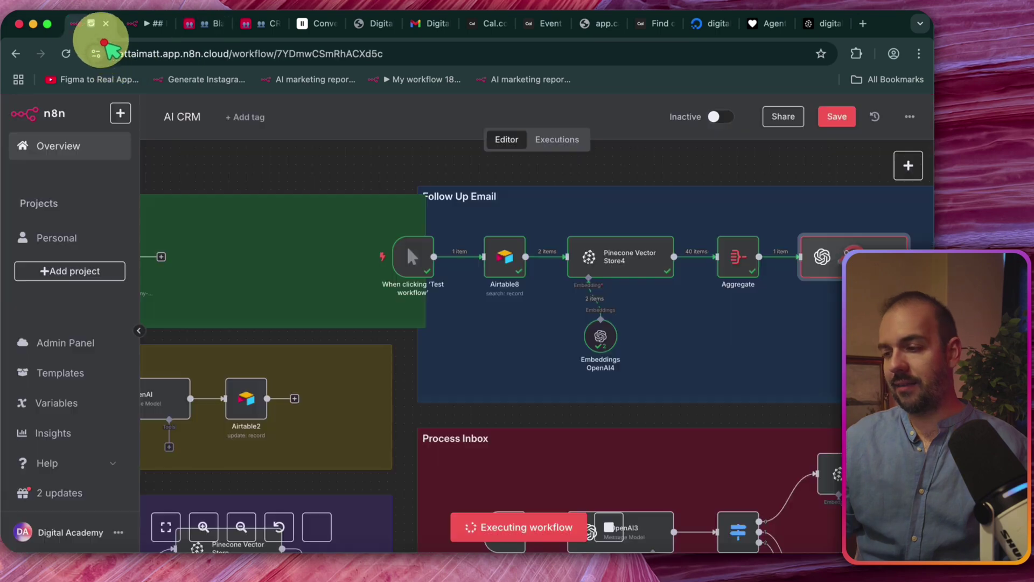
Open the Pinecone Vector Store4 node and examine its output, the resolved goals and blockers prompt, and the namespace option.
{"action": "double_click", "coordinate": [516, 258]}
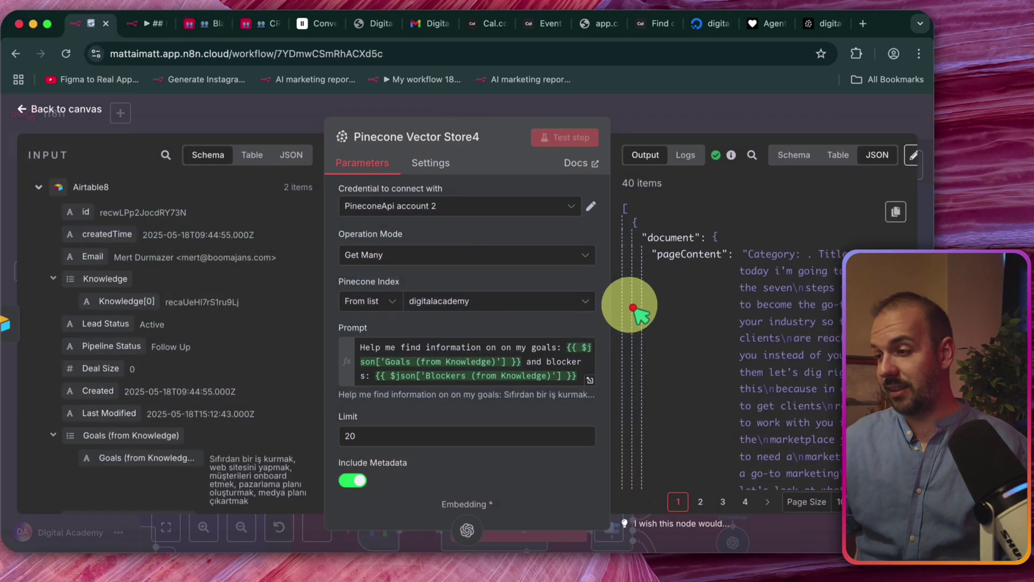
{"action": "scroll", "coordinate": [652, 350], "scroll_direction": "down", "scroll_amount": 10}
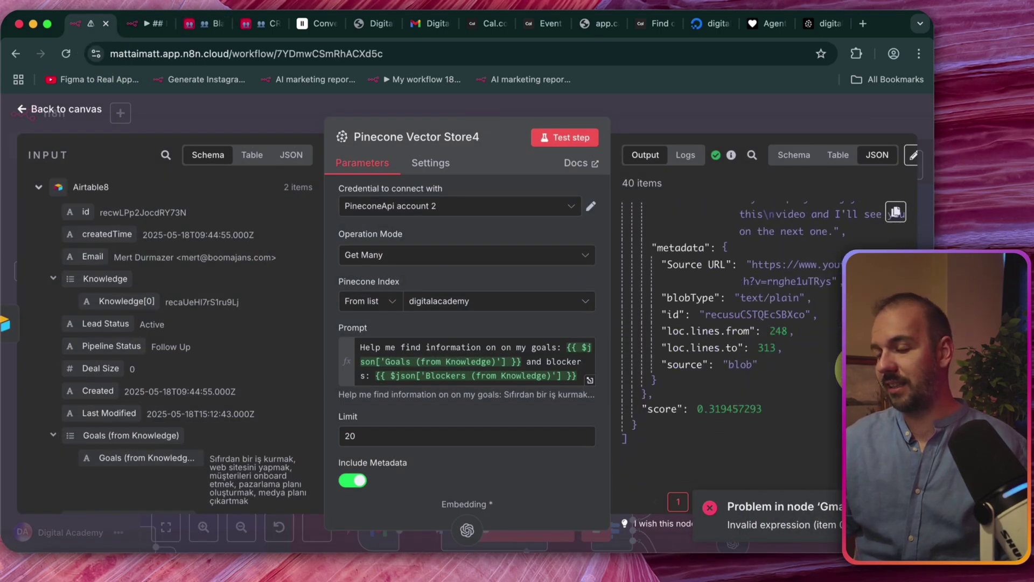
{"action": "left_click", "coordinate": [472, 360]}
{"action": "scroll", "coordinate": [472, 360], "scroll_direction": "down", "scroll_amount": 3}
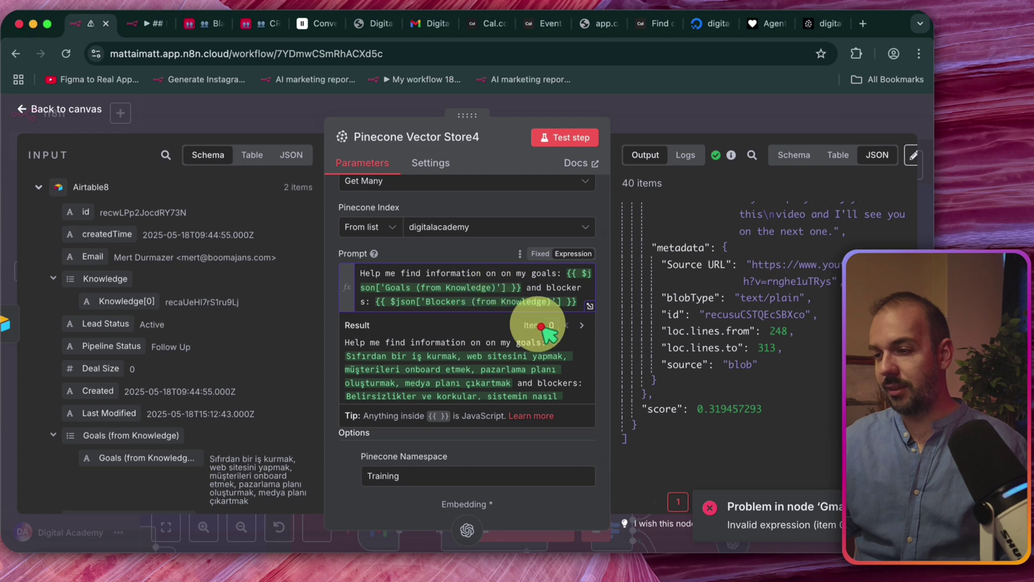
{"action": "scroll", "coordinate": [560, 363], "scroll_direction": "down", "scroll_amount": 1}
{"action": "scroll", "coordinate": [488, 365], "scroll_direction": "up", "scroll_amount": 1}
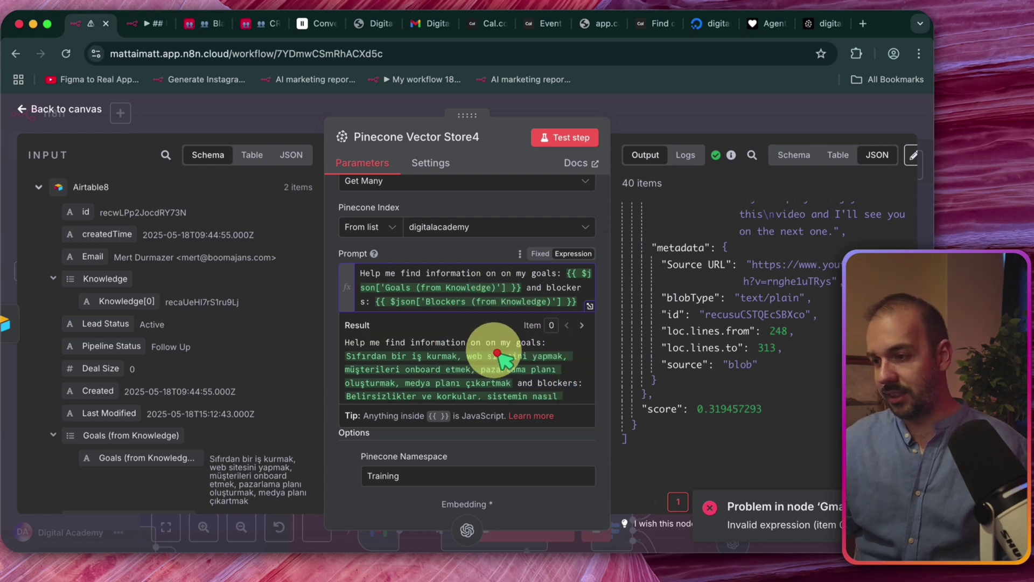
{"action": "scroll", "coordinate": [512, 366], "scroll_direction": "down", "scroll_amount": 1}
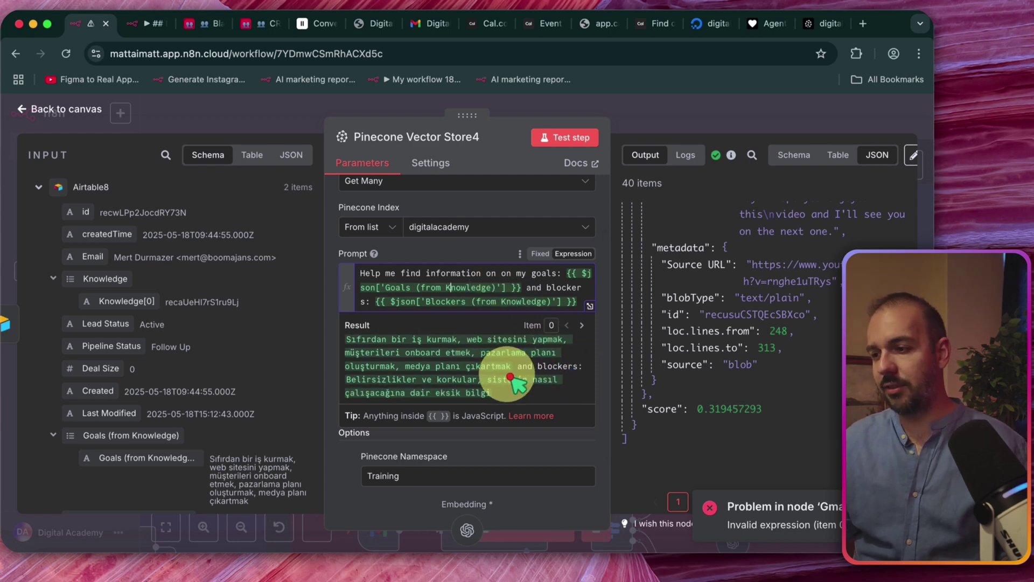
{"action": "scroll", "coordinate": [517, 364], "scroll_direction": "down", "scroll_amount": 1}
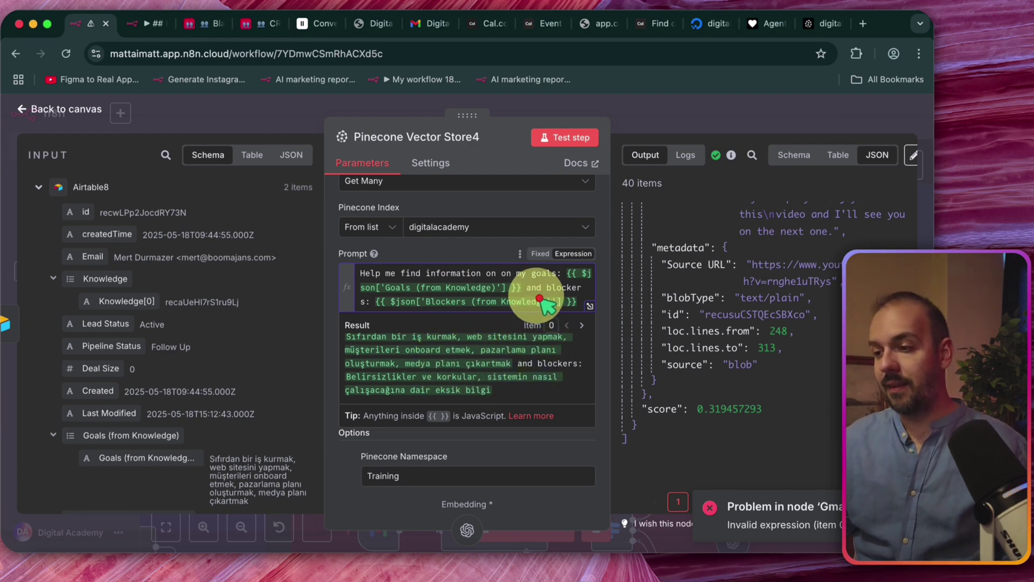
{"action": "scroll", "coordinate": [539, 301], "scroll_direction": "down", "scroll_amount": 2}
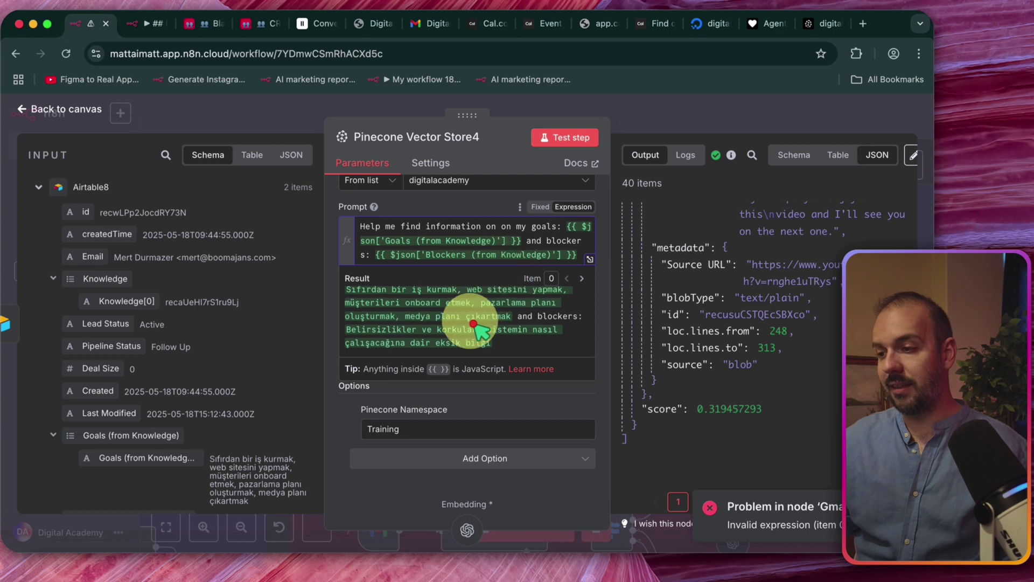
{"action": "left_click", "coordinate": [599, 408]}
{"action": "scroll", "coordinate": [526, 312], "scroll_direction": "up", "scroll_amount": 5}
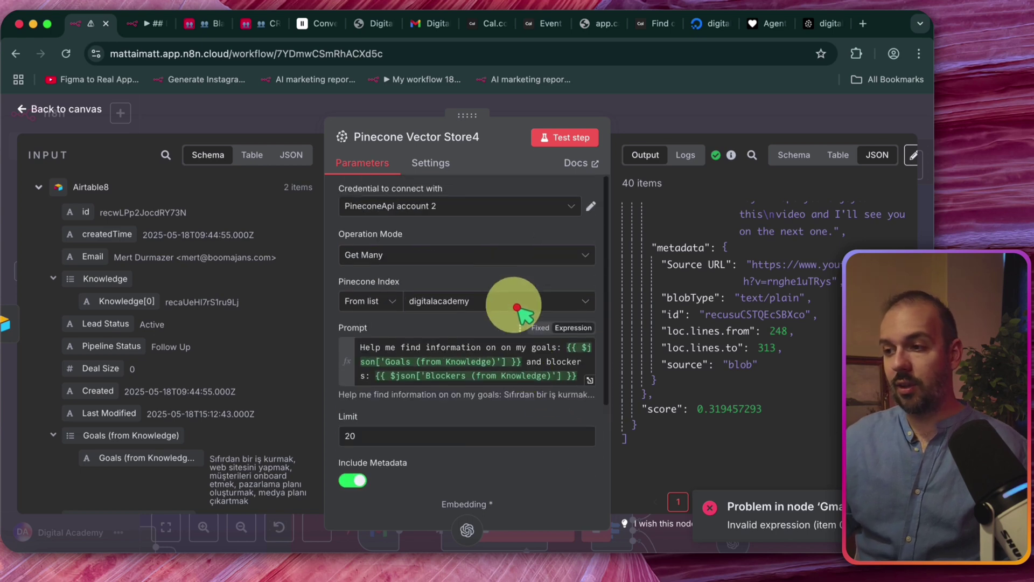
{"action": "left_click", "coordinate": [693, 112]}
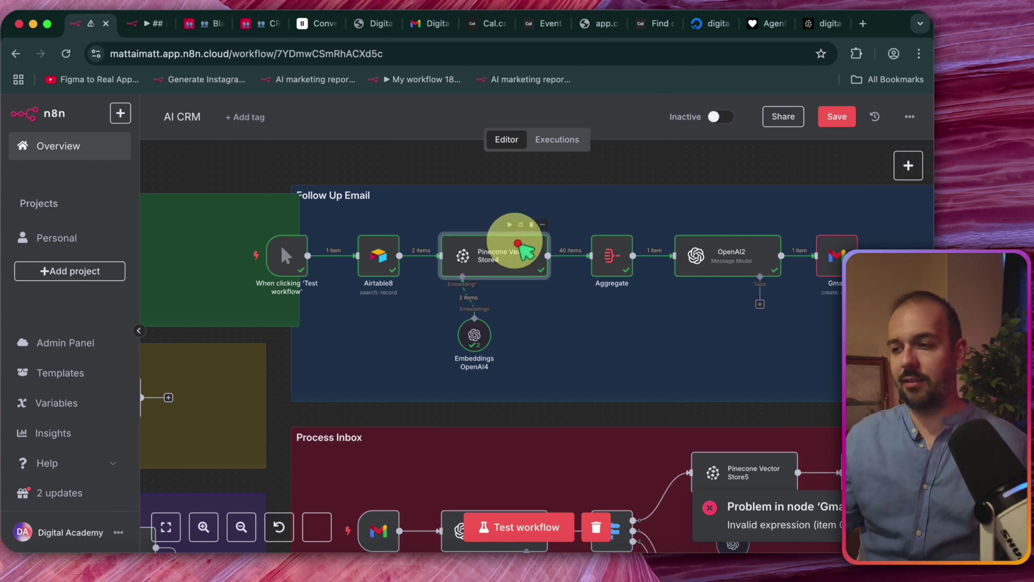
Reopen Pinecone Vector Store4, compare the retrieved documents with the prompt expression, and close the node.
{"action": "double_click", "coordinate": [503, 249]}
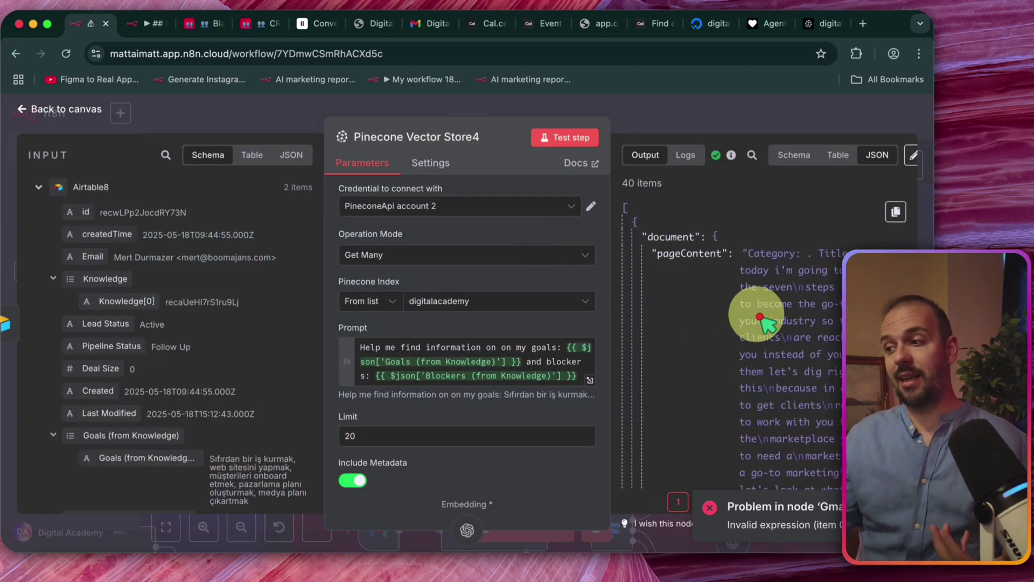
{"action": "scroll", "coordinate": [762, 312], "scroll_direction": "down", "scroll_amount": 5}
{"action": "left_click", "coordinate": [730, 139]}
{"action": "double_click", "coordinate": [512, 251]}
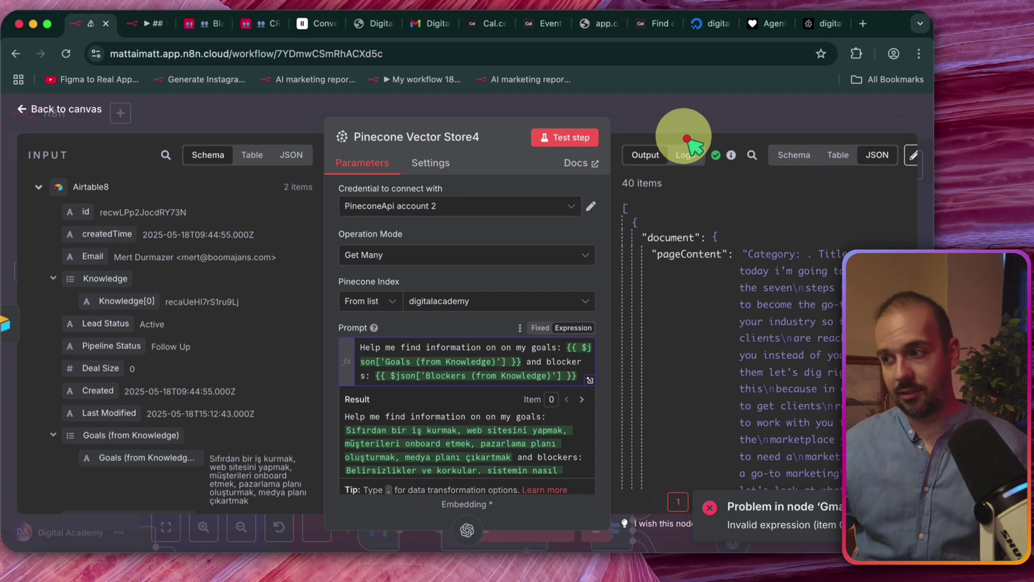
{"action": "left_click", "coordinate": [693, 116]}
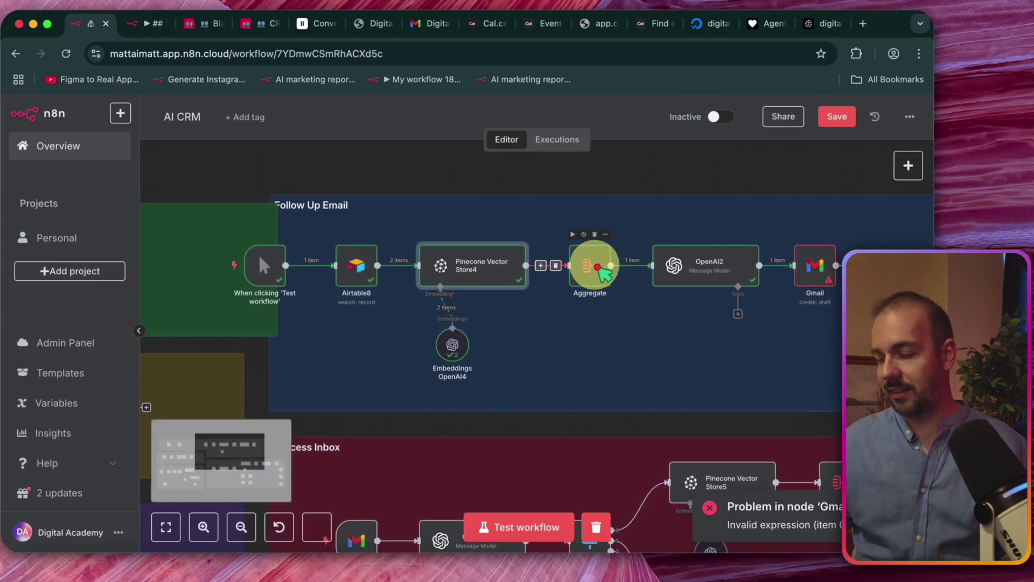
Inspect the Aggregate node's combined content output and the OpenAI2 node's generated subject and email.
{"action": "double_click", "coordinate": [599, 267]}
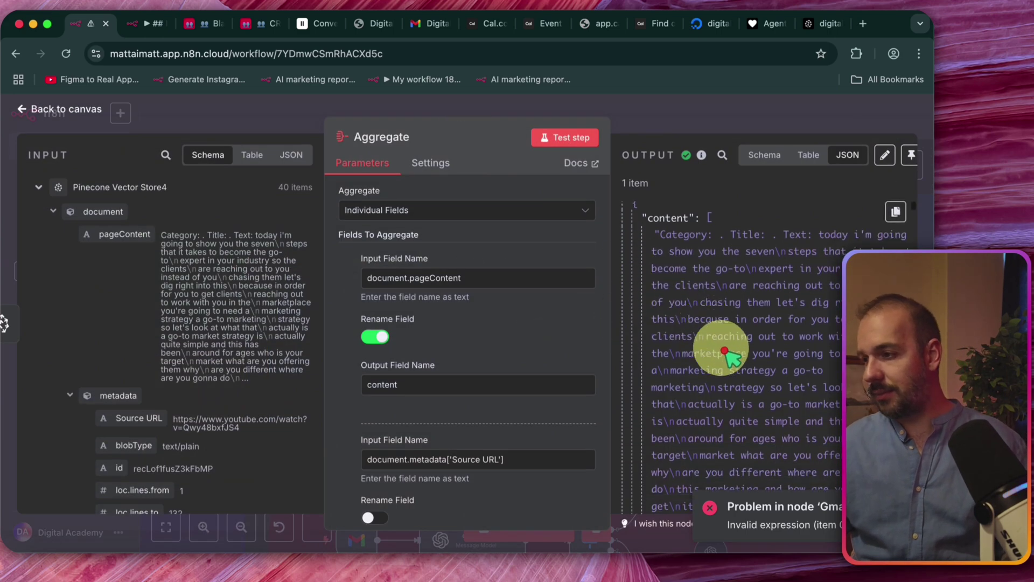
{"action": "scroll", "coordinate": [780, 378], "scroll_direction": "up", "scroll_amount": 1}
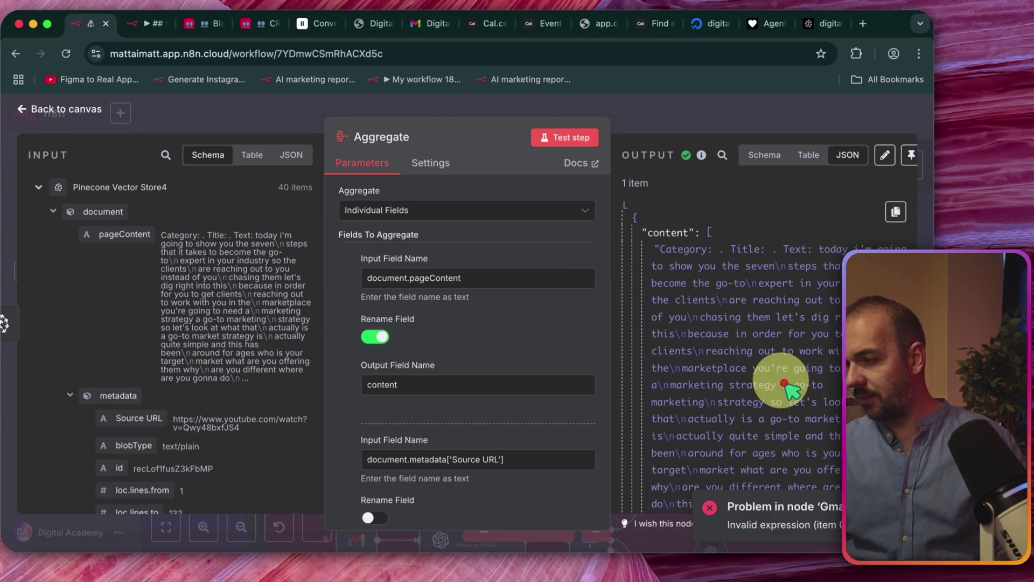
{"action": "left_click", "coordinate": [778, 123]}
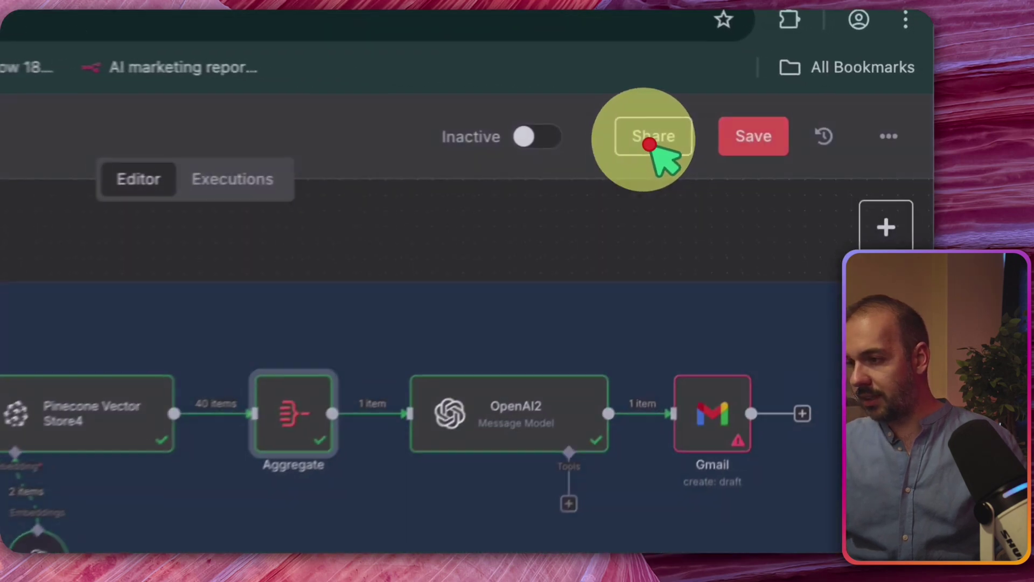
{"action": "double_click", "coordinate": [563, 379]}
{"action": "scroll", "coordinate": [614, 437], "scroll_direction": "down", "scroll_amount": 2}
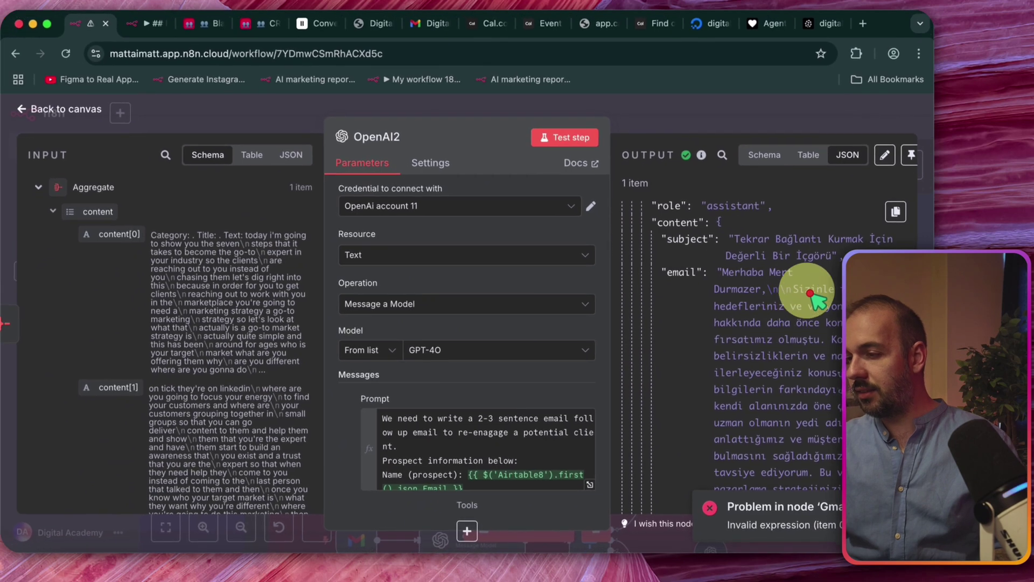
{"action": "left_click", "coordinate": [772, 130]}
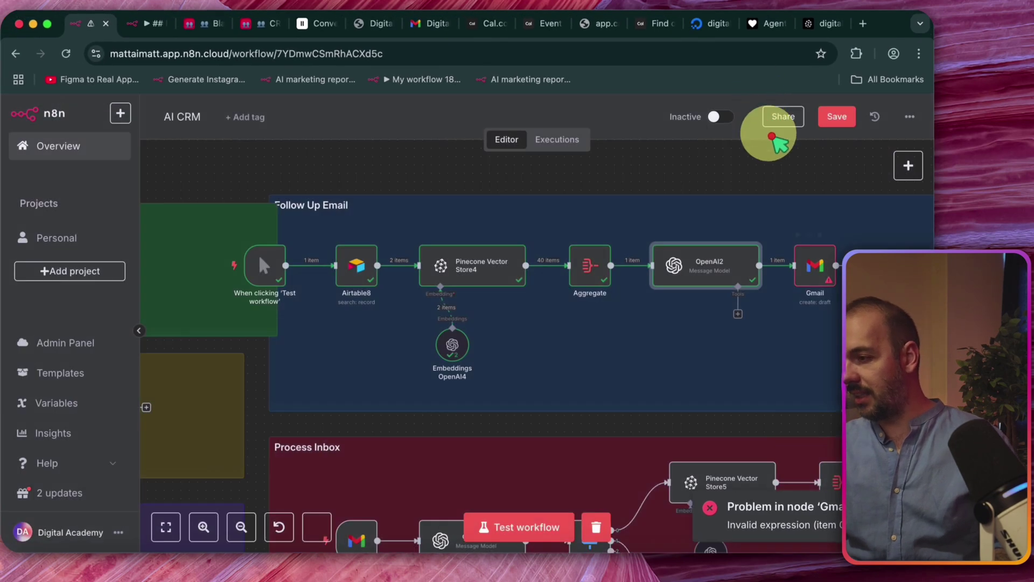
Set the Follow Up Email Gmail node's To Email expression to {{ $('Airtable8').first().json.Email }}.
{"action": "double_click", "coordinate": [817, 263]}
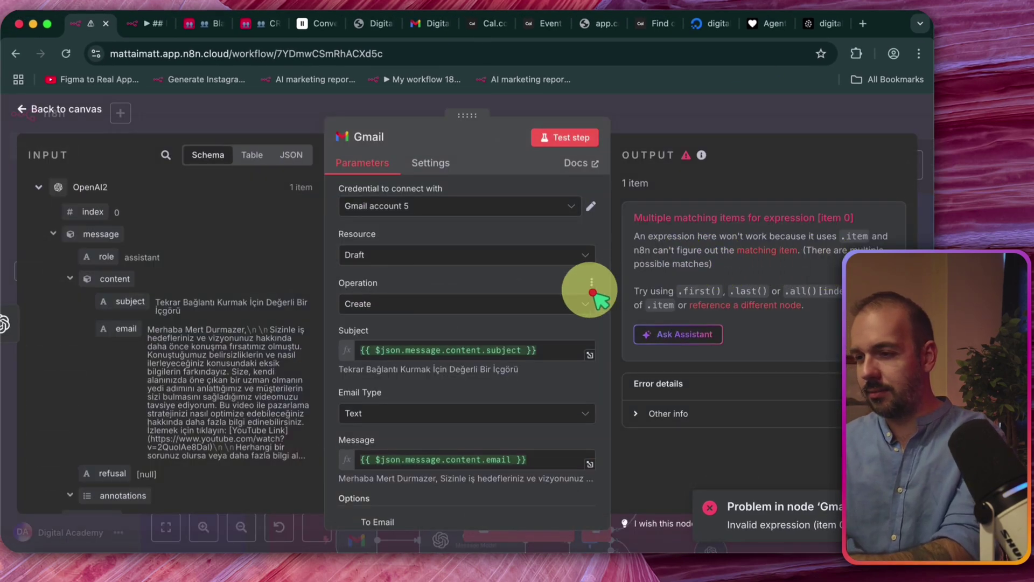
{"action": "scroll", "coordinate": [592, 293], "scroll_direction": "down", "scroll_amount": 4}
{"action": "left_click", "coordinate": [575, 443]}
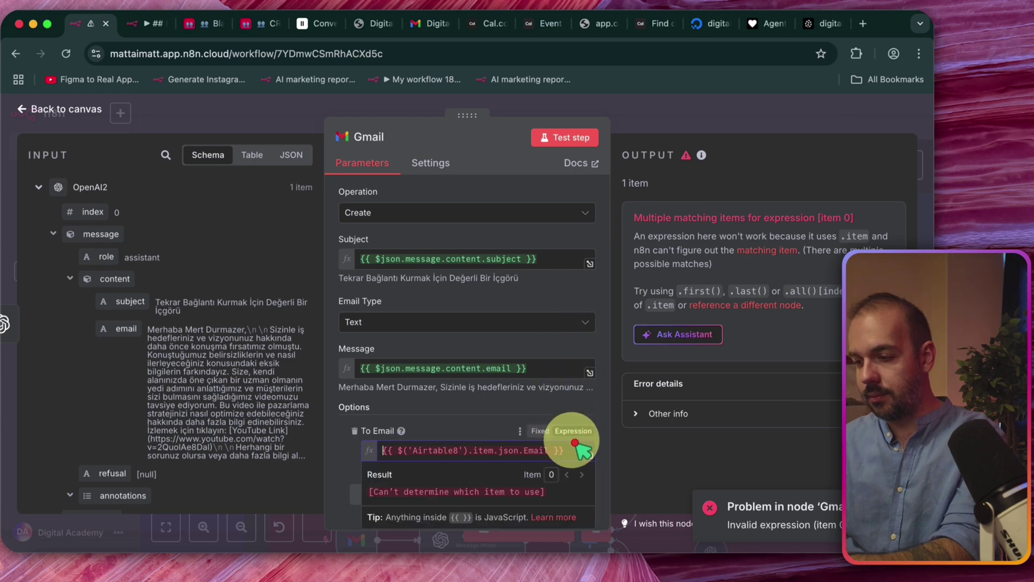
{"action": "left_click_drag", "start_coordinate": [576, 447], "coordinate": [345, 448]}
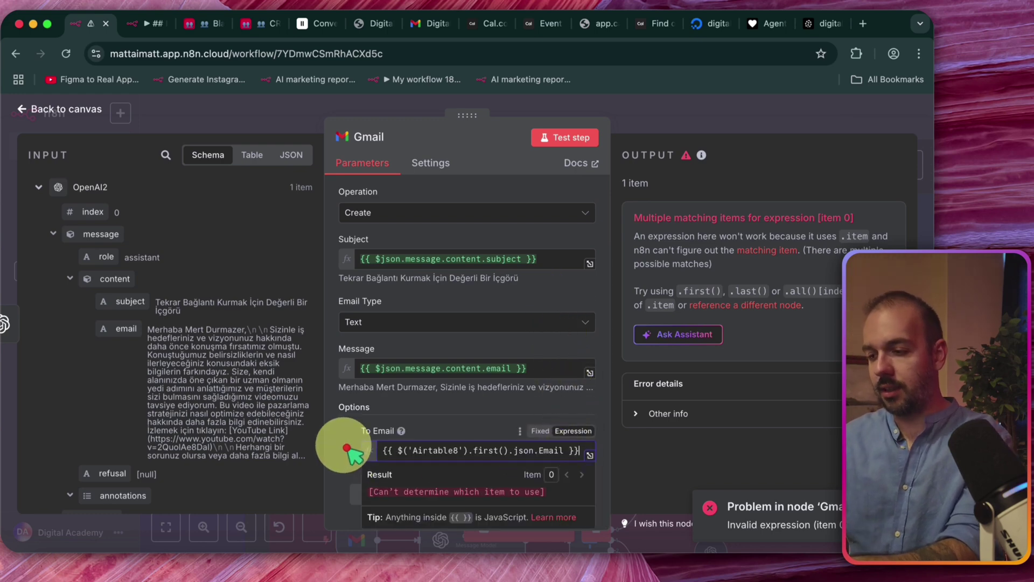
{"action": "left_click", "coordinate": [475, 426]}
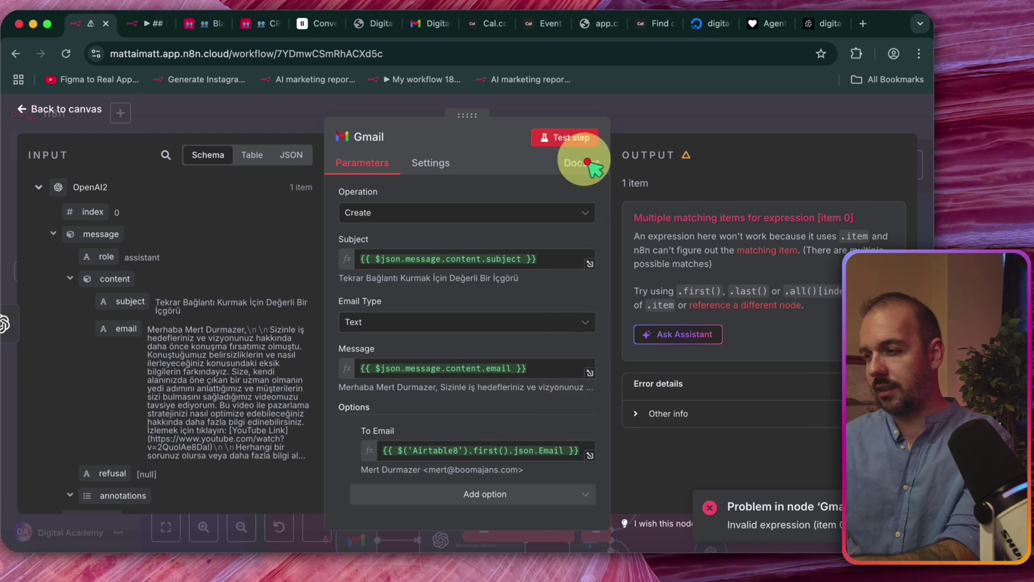
Test the Gmail node to create the follow-up draft, and review its draft settings and output.
{"action": "left_click", "coordinate": [587, 139]}
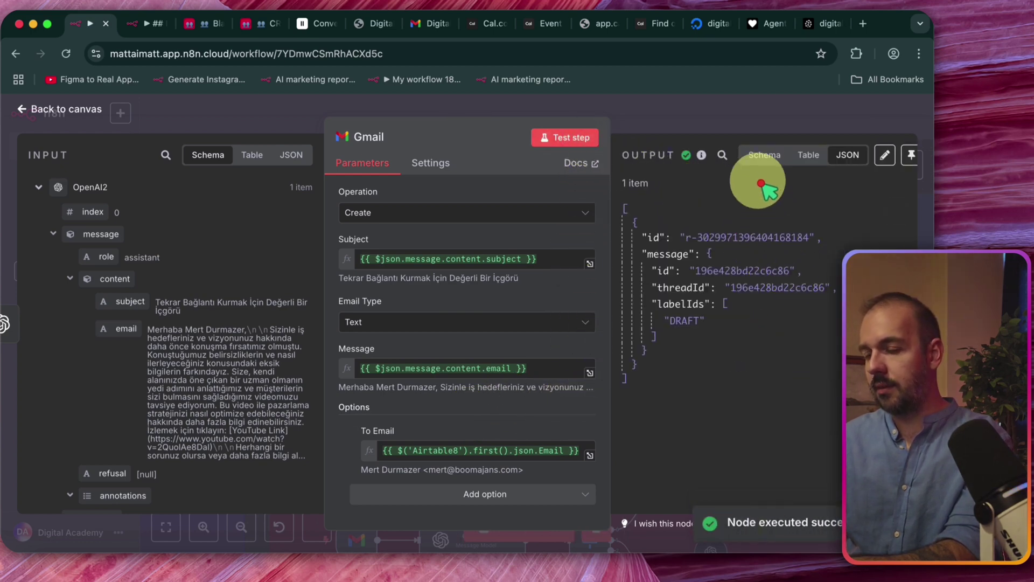
{"action": "left_click", "coordinate": [740, 133]}
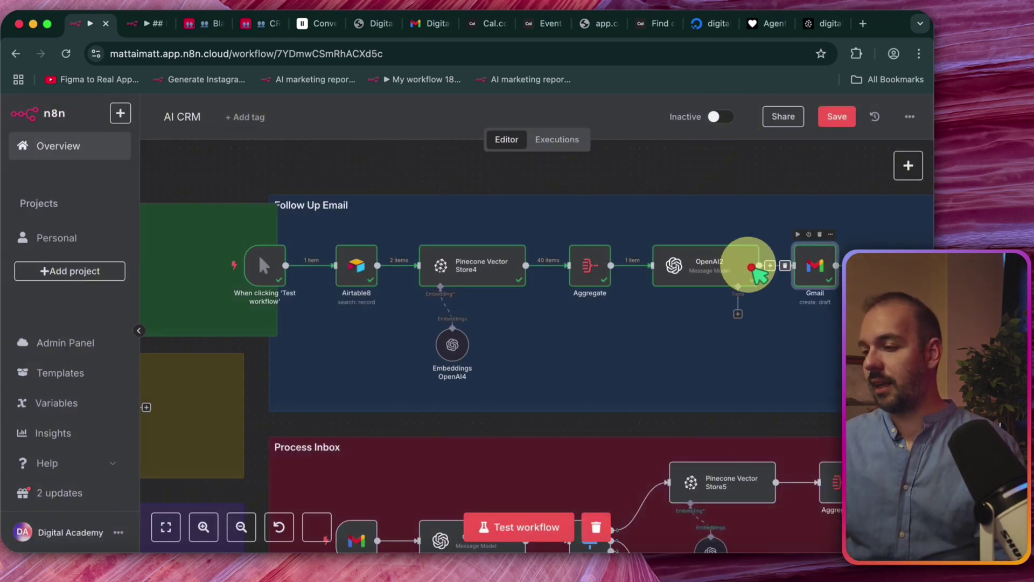
{"action": "double_click", "coordinate": [814, 267]}
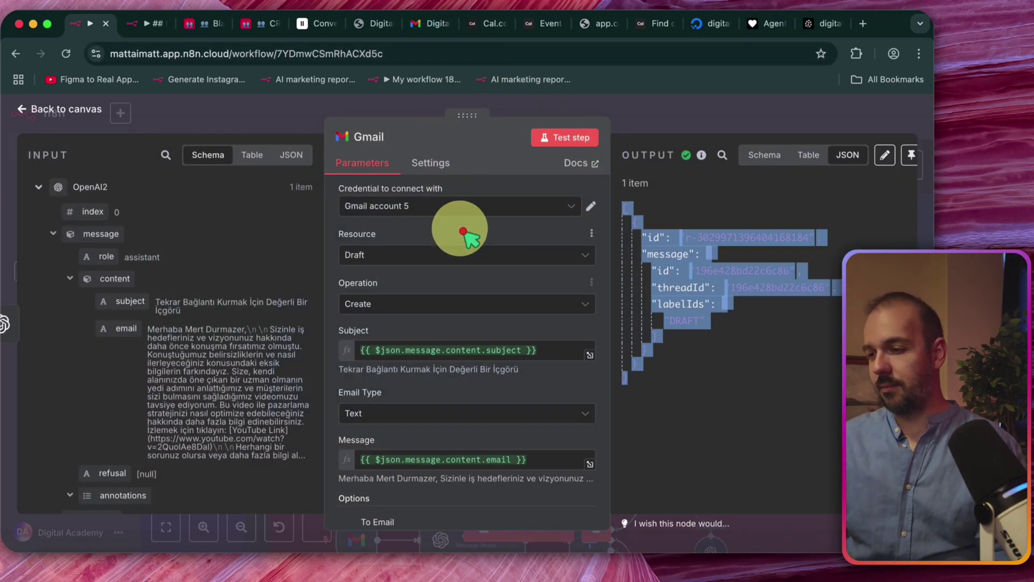
{"action": "left_click", "coordinate": [644, 129]}
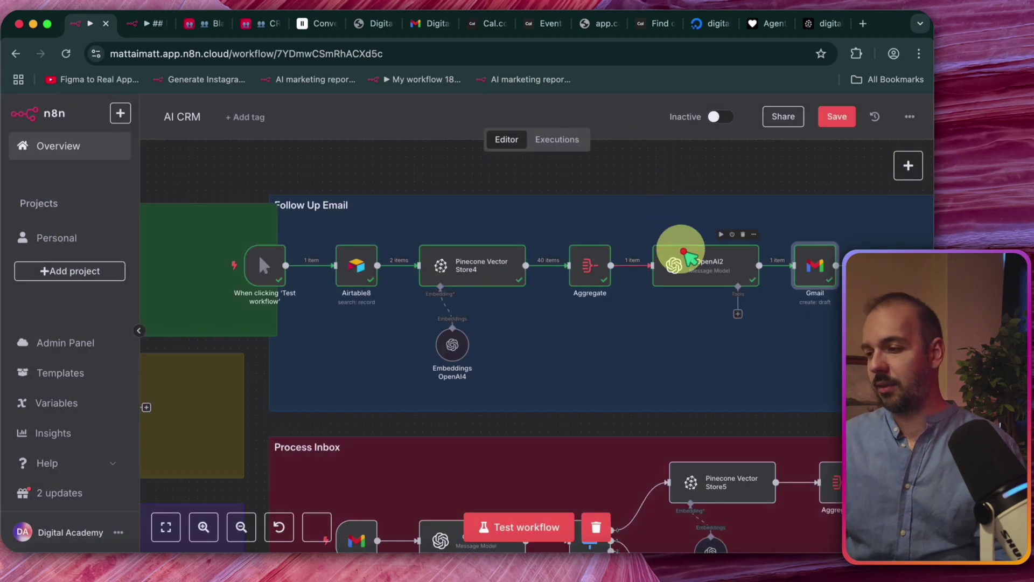
Open the OpenAI2 node and read through its follow-up email prompt and the aggregated content it receives as input.
{"action": "double_click", "coordinate": [692, 257]}
{"action": "scroll", "coordinate": [539, 377], "scroll_direction": "down", "scroll_amount": 3}
{"action": "left_click", "coordinate": [555, 358]}
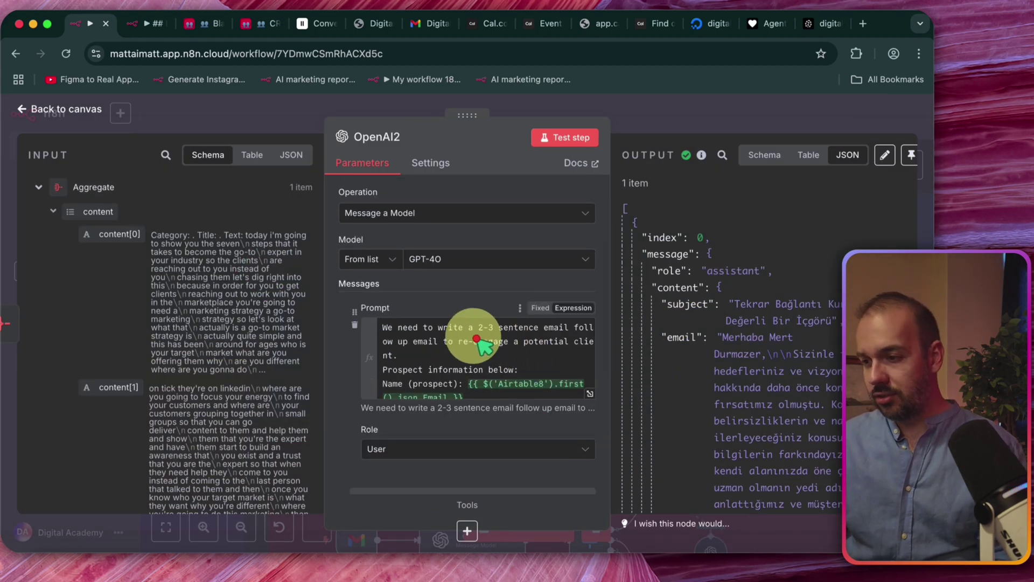
{"action": "scroll", "coordinate": [514, 351], "scroll_direction": "down", "scroll_amount": 2}
{"action": "scroll", "coordinate": [513, 351], "scroll_direction": "up", "scroll_amount": 1}
{"action": "scroll", "coordinate": [501, 349], "scroll_direction": "down", "scroll_amount": 5}
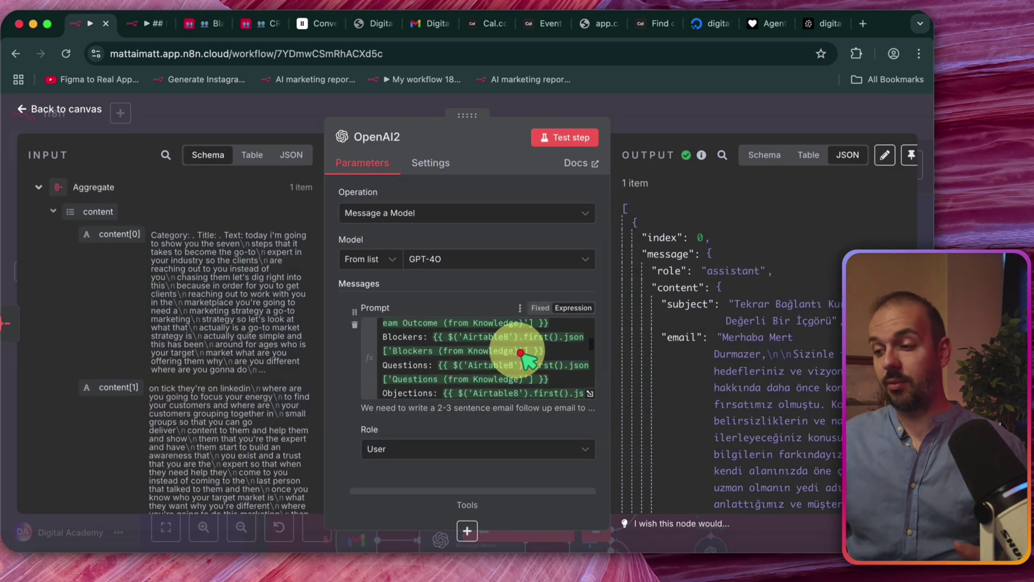
{"action": "scroll", "coordinate": [272, 339], "scroll_direction": "down", "scroll_amount": 10}
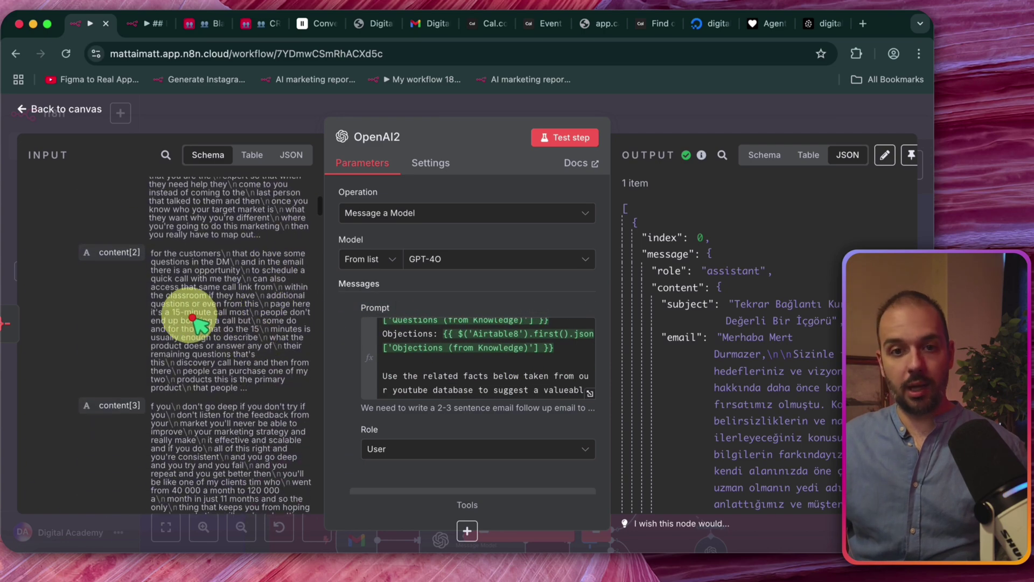
{"action": "scroll", "coordinate": [258, 345], "scroll_direction": "down", "scroll_amount": 15}
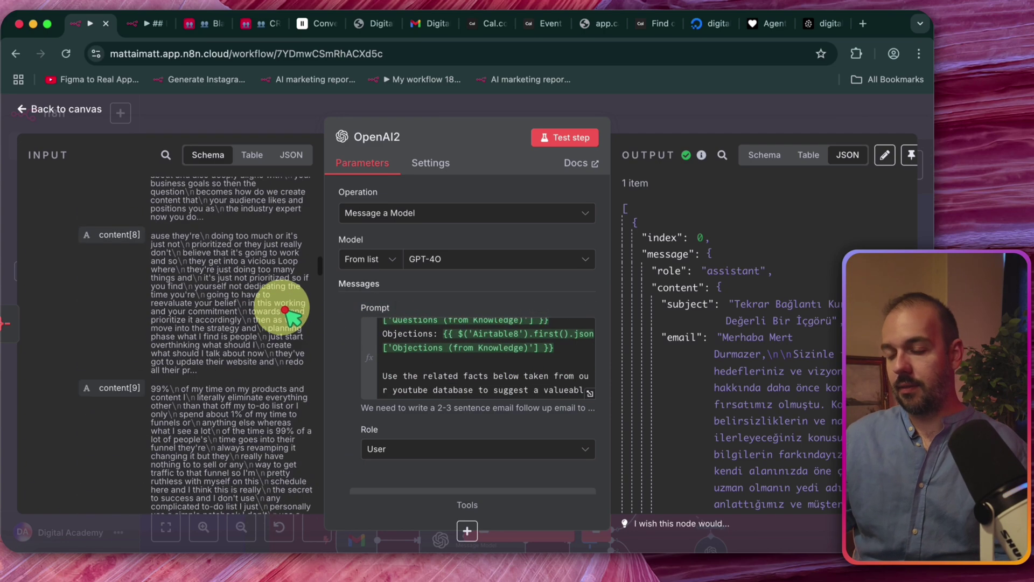
Read through the OpenAI2 node's aggregated content input and its generated JSON output, including the email's subject, body and YouTube link.
{"action": "scroll", "coordinate": [397, 376], "scroll_direction": "down", "scroll_amount": 1}
{"action": "scroll", "coordinate": [397, 376], "scroll_direction": "down", "scroll_amount": 3}
{"action": "scroll", "coordinate": [674, 387], "scroll_direction": "down", "scroll_amount": 10}
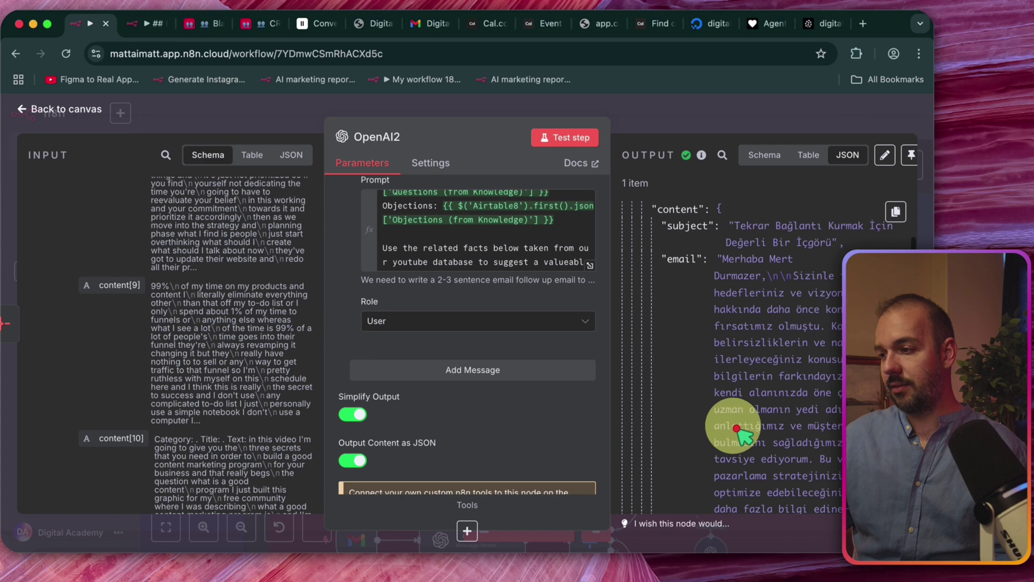
{"action": "scroll", "coordinate": [605, 381], "scroll_direction": "up", "scroll_amount": 5}
{"action": "scroll", "coordinate": [762, 323], "scroll_direction": "up", "scroll_amount": 12}
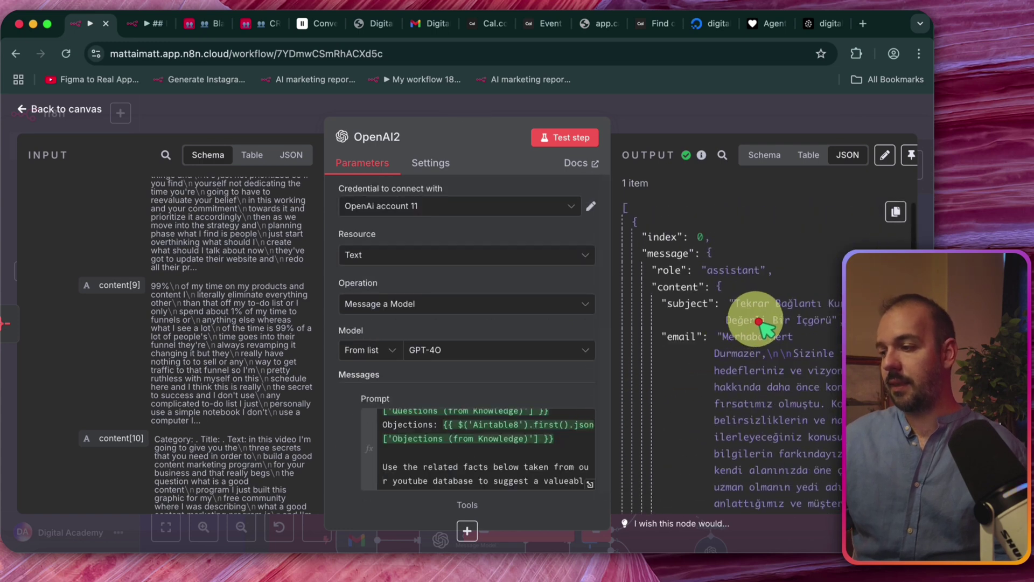
{"action": "scroll", "coordinate": [768, 318], "scroll_direction": "down", "scroll_amount": 2}
{"action": "scroll", "coordinate": [817, 353], "scroll_direction": "down", "scroll_amount": 1}
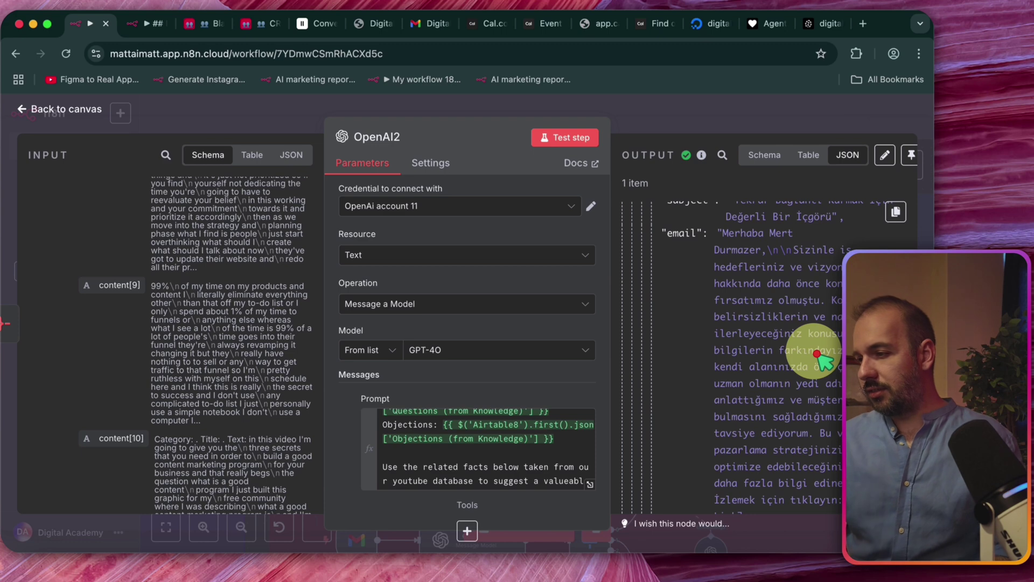
{"action": "scroll", "coordinate": [818, 354], "scroll_direction": "up", "scroll_amount": 1}
{"action": "scroll", "coordinate": [817, 354], "scroll_direction": "down", "scroll_amount": 2}
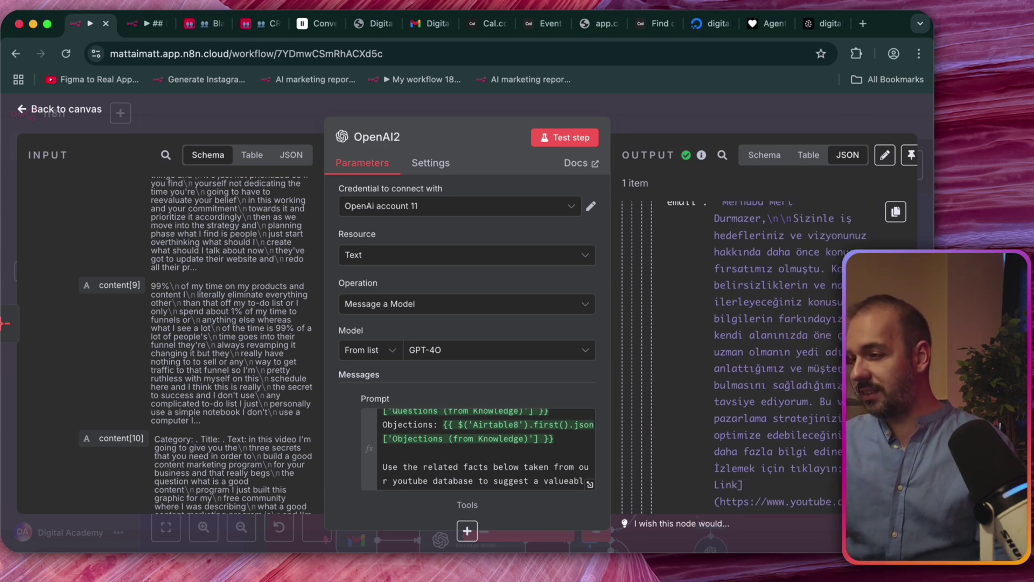
{"action": "scroll", "coordinate": [744, 356], "scroll_direction": "down", "scroll_amount": 1}
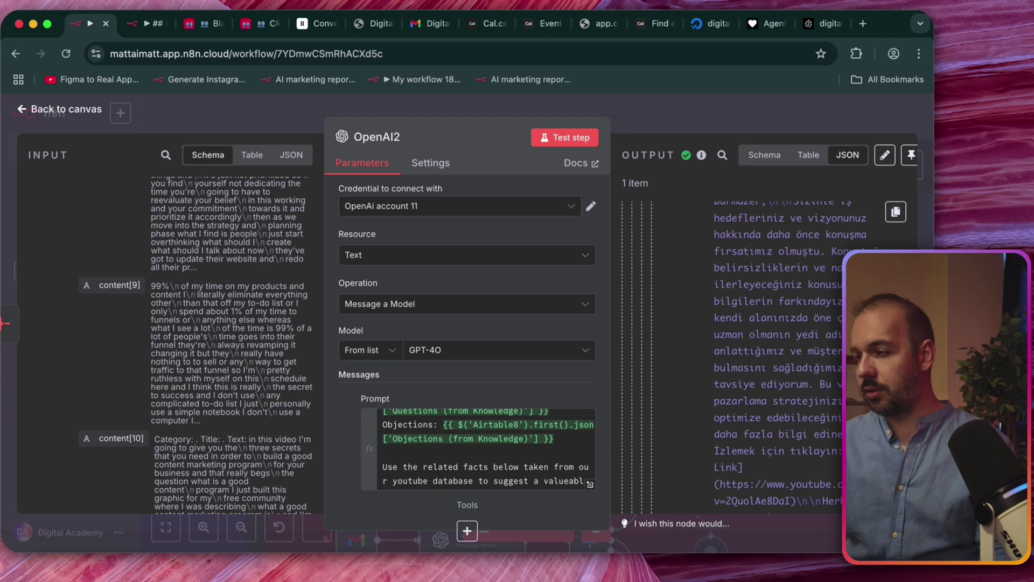
{"action": "scroll", "coordinate": [744, 356], "scroll_direction": "down", "scroll_amount": 2}
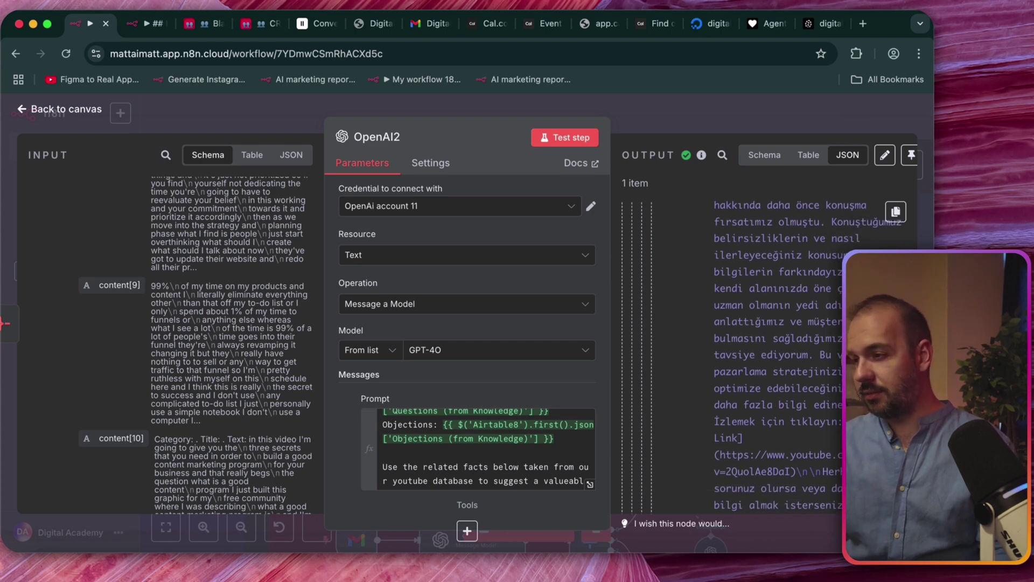
{"action": "scroll", "coordinate": [743, 355], "scroll_direction": "down", "scroll_amount": 2}
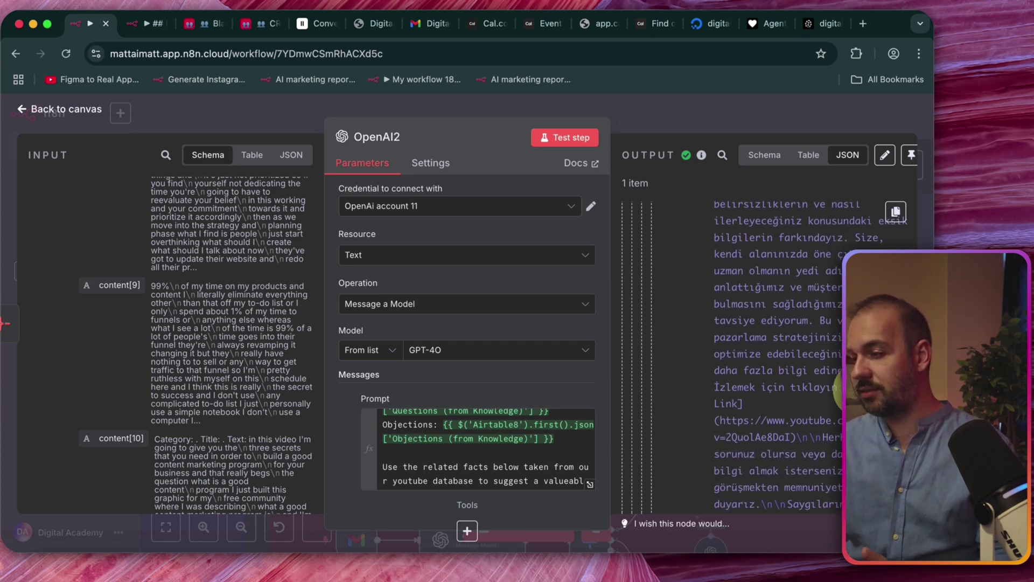
{"action": "scroll", "coordinate": [743, 356], "scroll_direction": "down", "scroll_amount": 1}
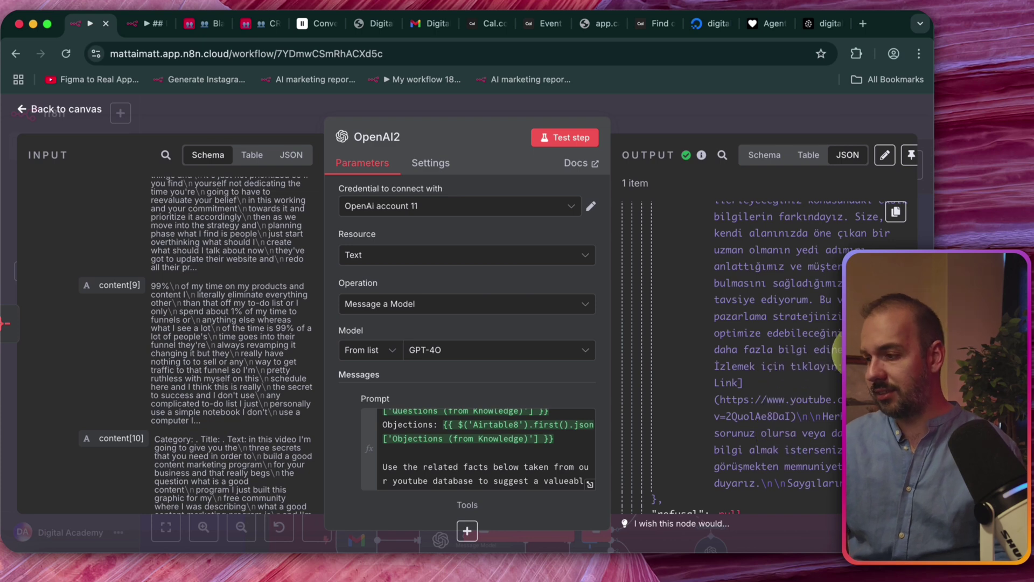
{"action": "scroll", "coordinate": [819, 367], "scroll_direction": "down", "scroll_amount": 6}
{"action": "scroll", "coordinate": [807, 369], "scroll_direction": "down", "scroll_amount": 1}
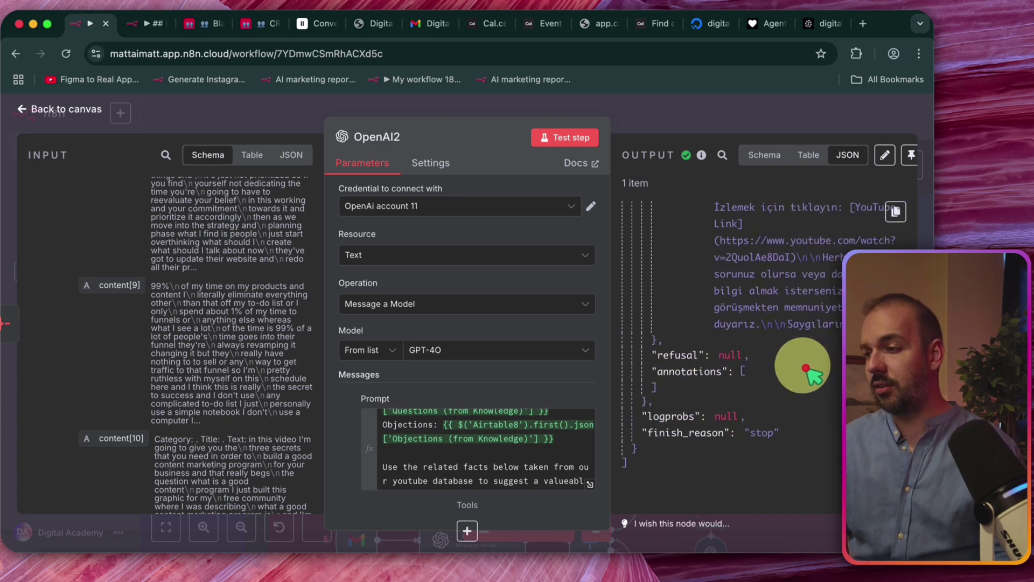
{"action": "scroll", "coordinate": [807, 369], "scroll_direction": "up", "scroll_amount": 10}
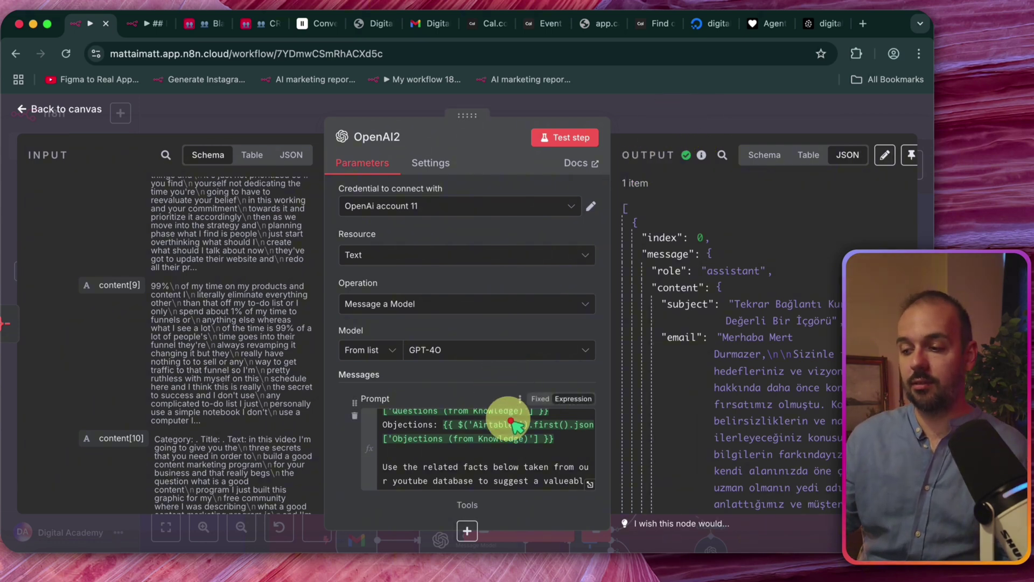
{"action": "scroll", "coordinate": [516, 445], "scroll_direction": "down", "scroll_amount": 5}
{"action": "scroll", "coordinate": [516, 445], "scroll_direction": "down", "scroll_amount": 5}
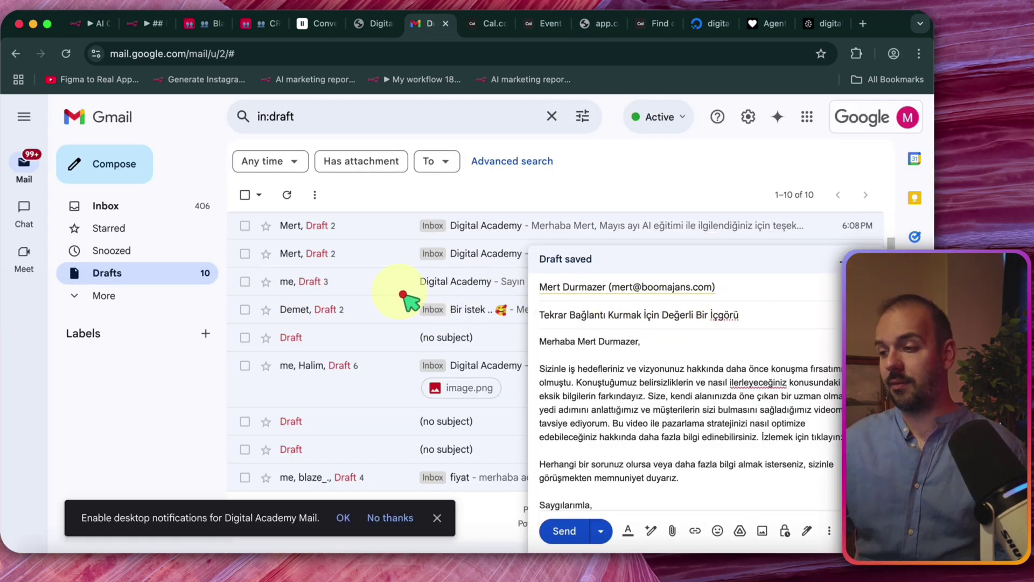
Check the recipient, subject and body of the saved follow-up draft in Gmail, and return to the n8n workflow.
{"action": "left_click", "coordinate": [566, 295]}
{"action": "left_click", "coordinate": [616, 340]}
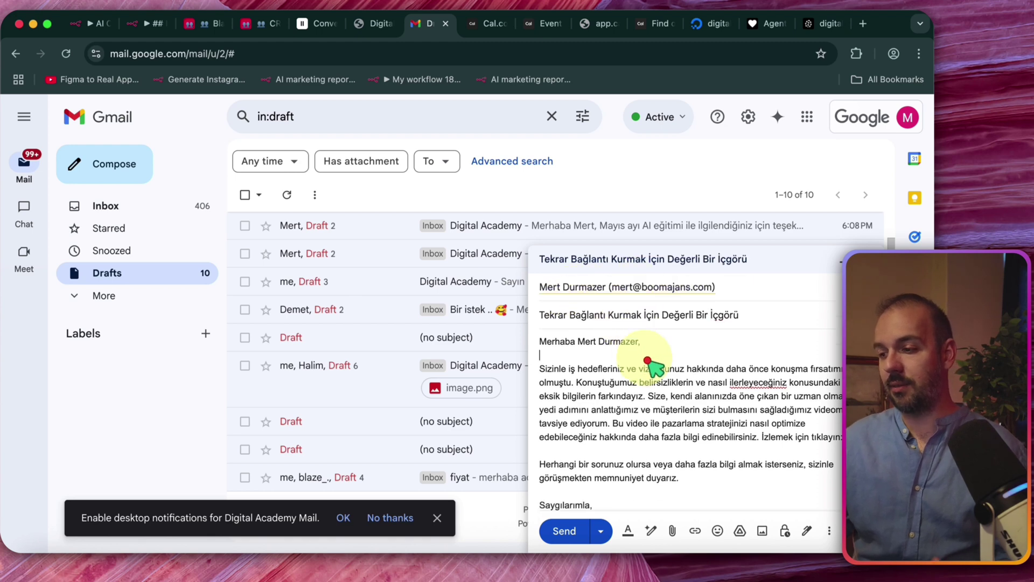
{"action": "left_click", "coordinate": [102, 26]}
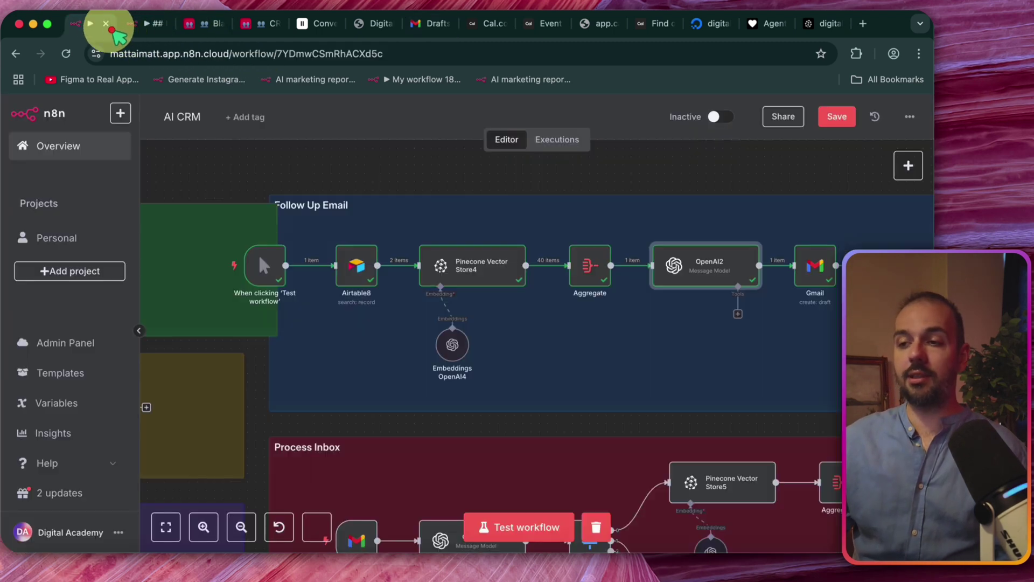
Open the Pinecone Vector Store4 node and review its goals-and-blockers prompt, result limit, metadata setting and namespace.
{"action": "mouse_move", "coordinate": [485, 273]}
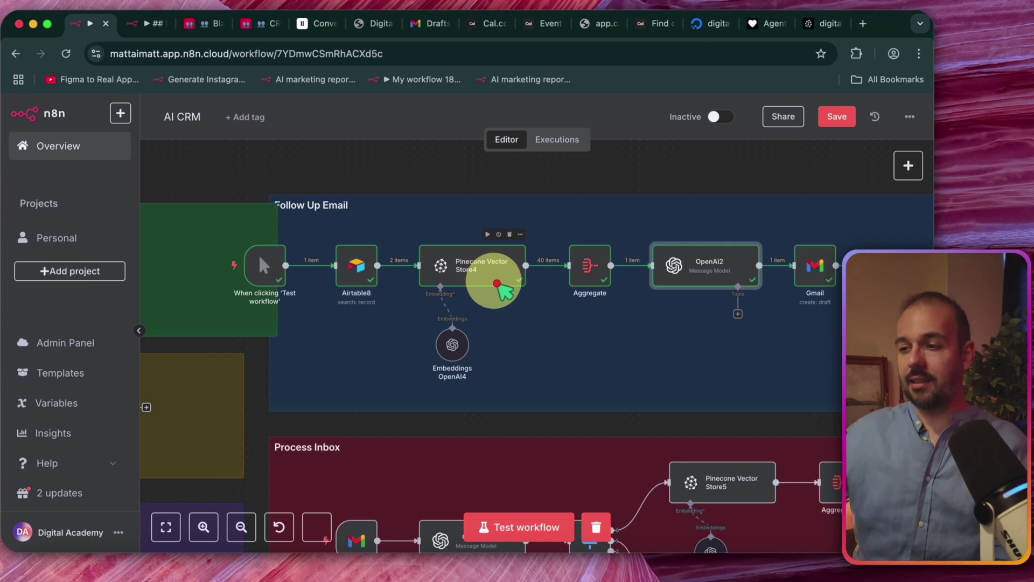
{"action": "left_click", "coordinate": [467, 276]}
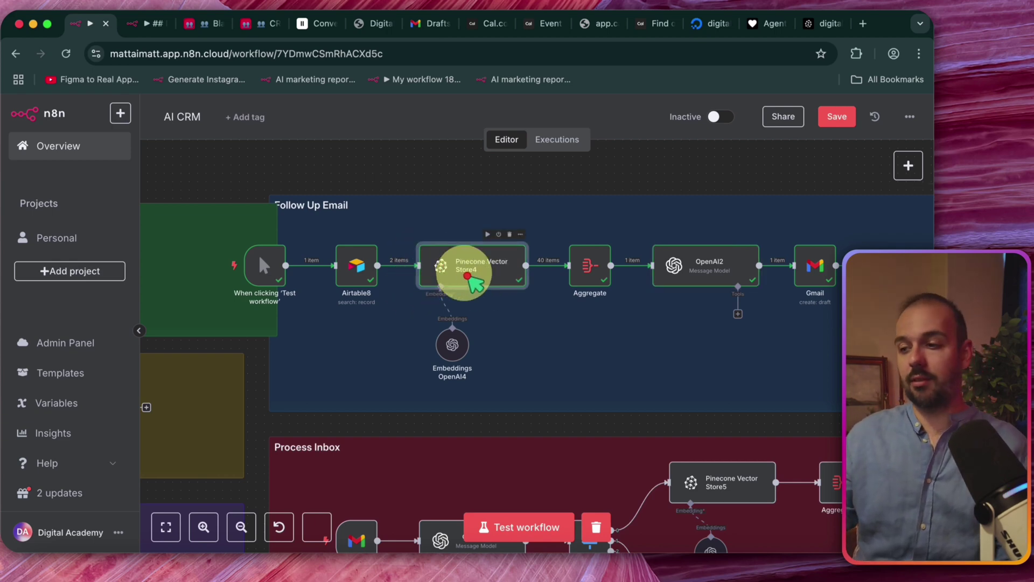
{"action": "double_click", "coordinate": [468, 275]}
{"action": "left_click", "coordinate": [500, 360]}
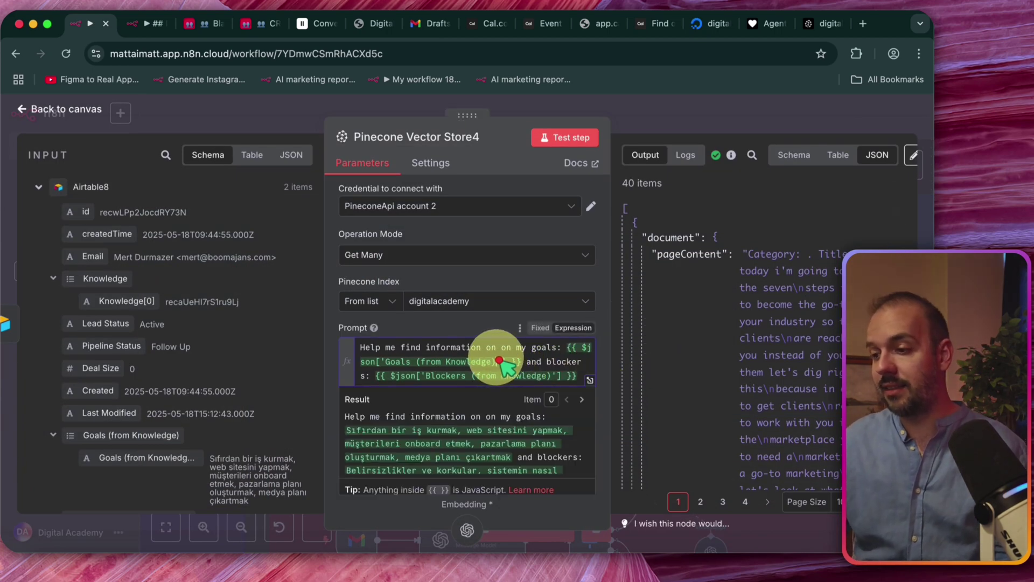
{"action": "scroll", "coordinate": [493, 367], "scroll_direction": "down", "scroll_amount": 3}
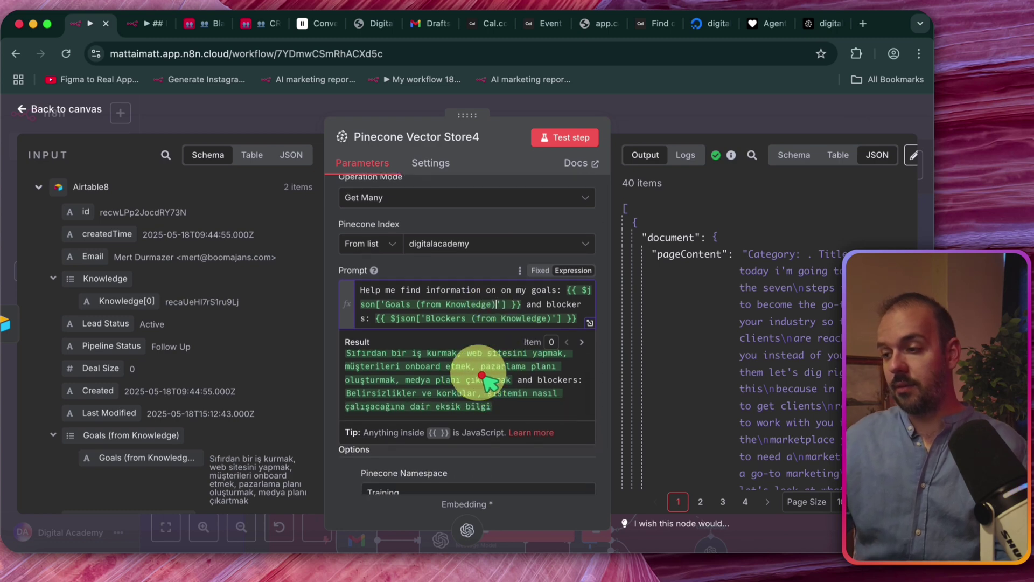
{"action": "left_click", "coordinate": [518, 274]}
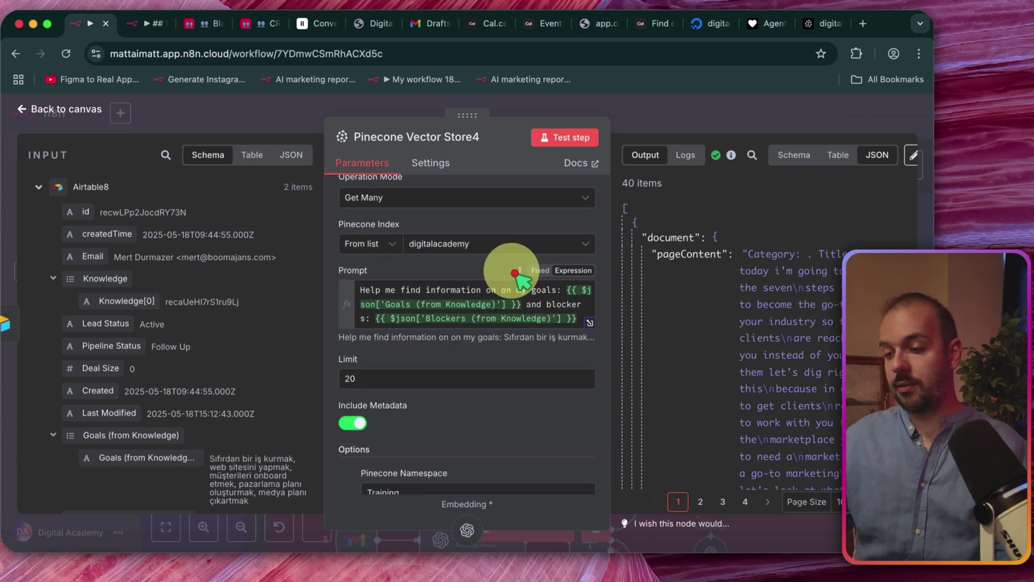
{"action": "scroll", "coordinate": [515, 272], "scroll_direction": "down", "scroll_amount": 2}
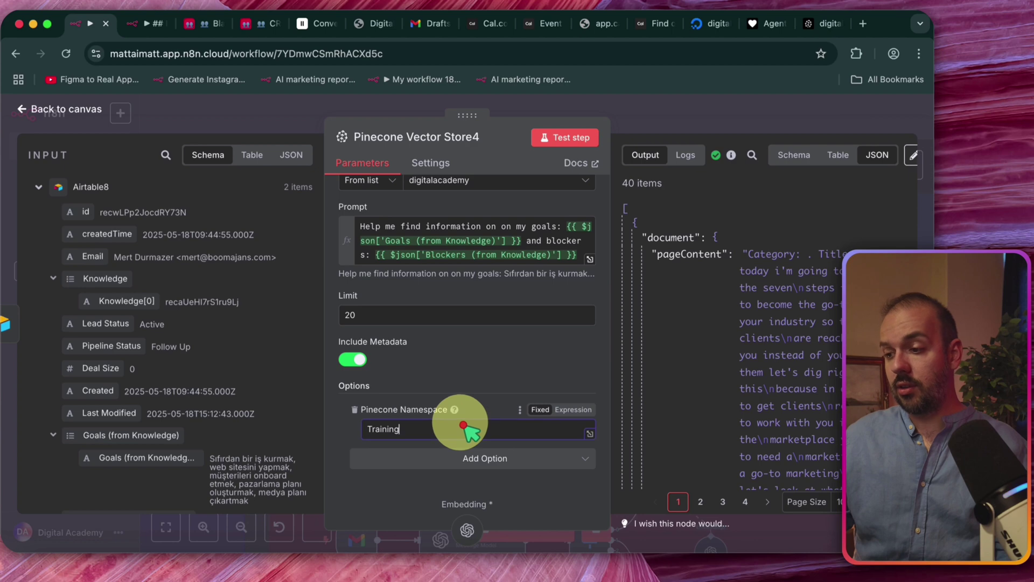
Look up the sales call namespace in the Pinecone index and set the node's Pinecone Namespace to Sales Call.
{"action": "left_click_drag", "start_coordinate": [473, 429], "coordinate": [361, 419]}
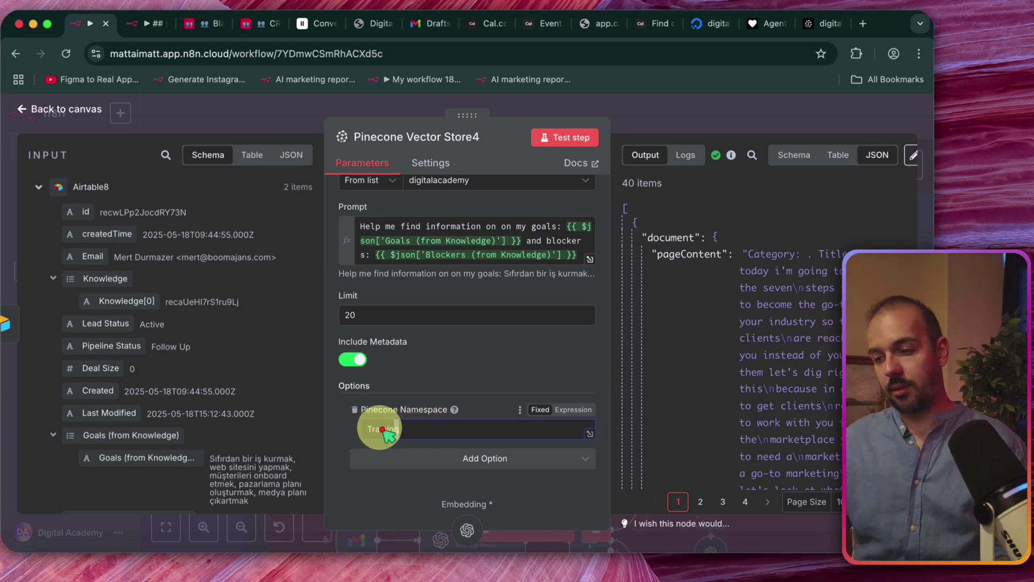
{"action": "left_click", "coordinate": [815, 23]}
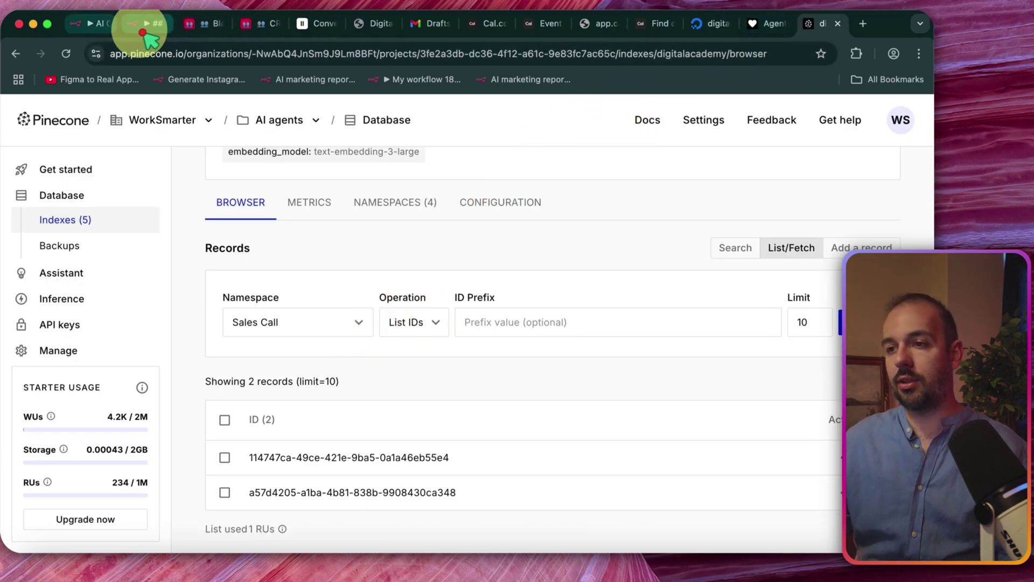
{"action": "left_click", "coordinate": [97, 23]}
{"action": "type", "text": "Sales"}
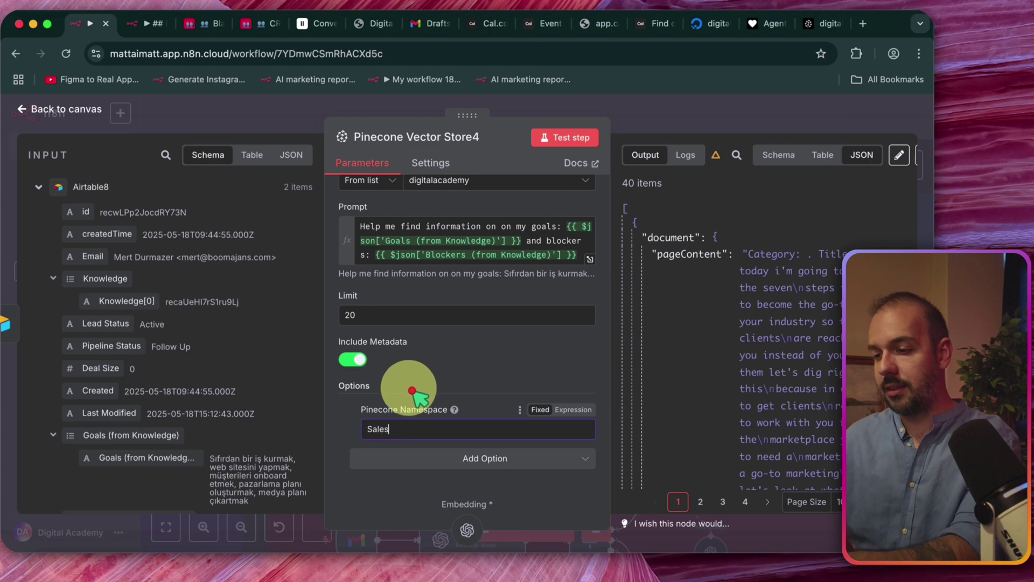
{"action": "type", "text": " Call"}
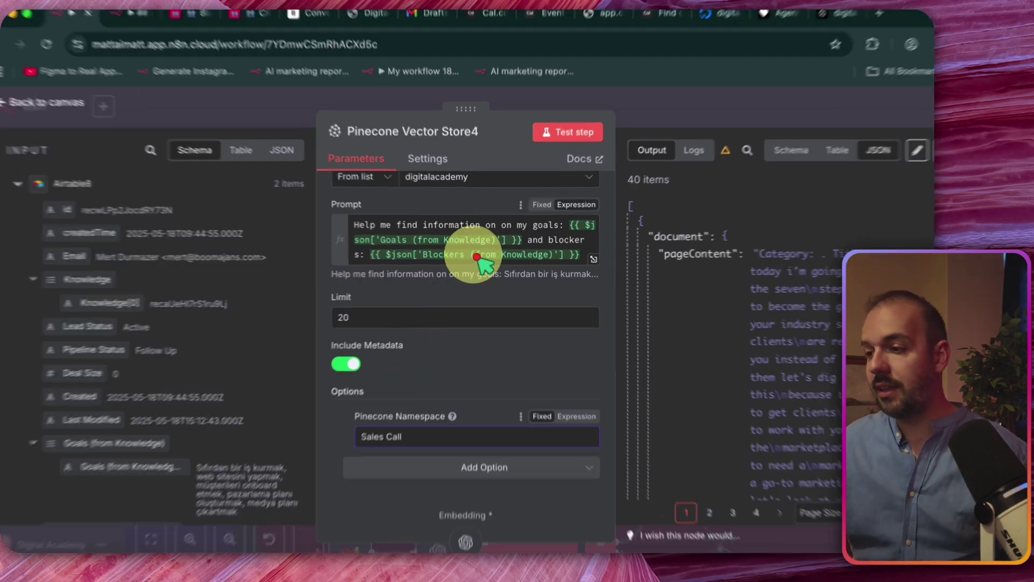
Append "and also our past conversation with client" to the Pinecone Vector Store4 prompt and return to the canvas.
{"action": "left_click", "coordinate": [477, 257]}
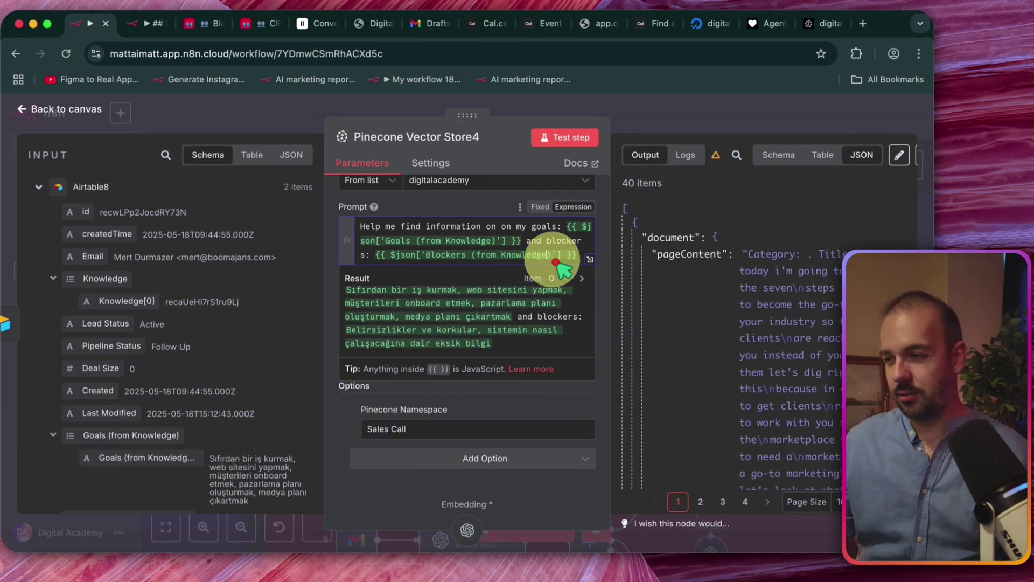
{"action": "left_click_drag", "start_coordinate": [585, 258], "coordinate": [395, 261]}
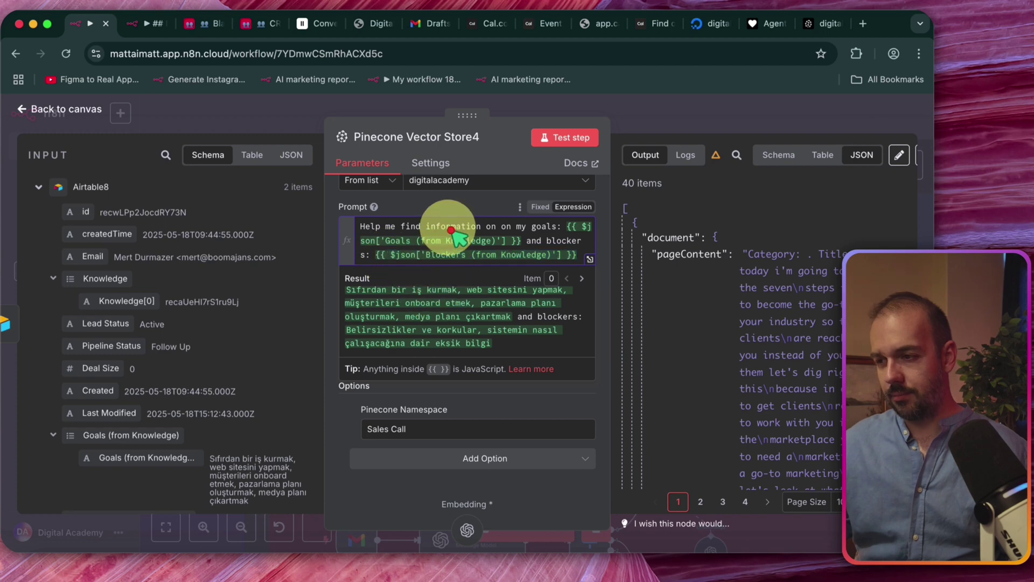
{"action": "left_click", "coordinate": [573, 243]}
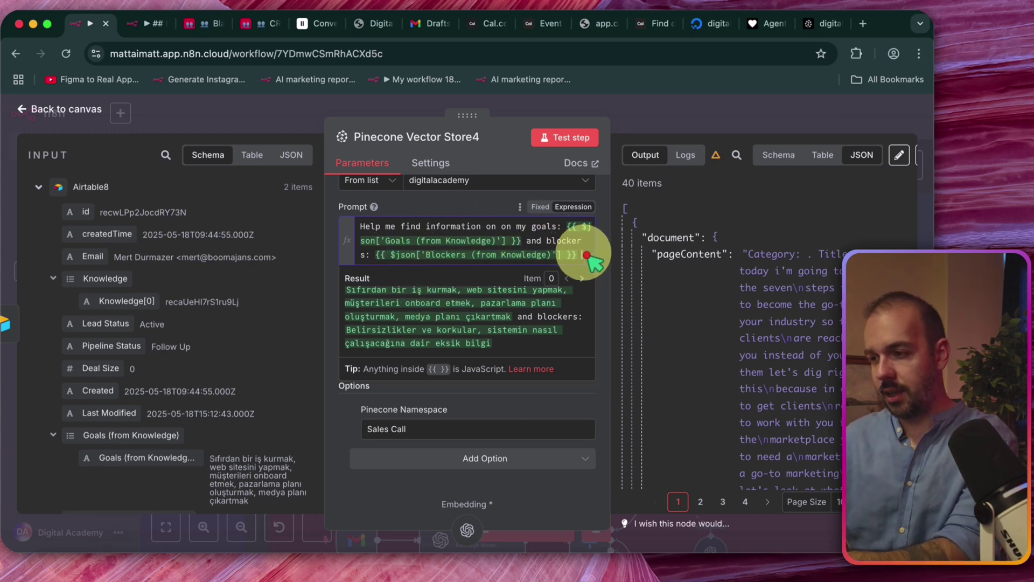
{"action": "type", "text": "and write"}
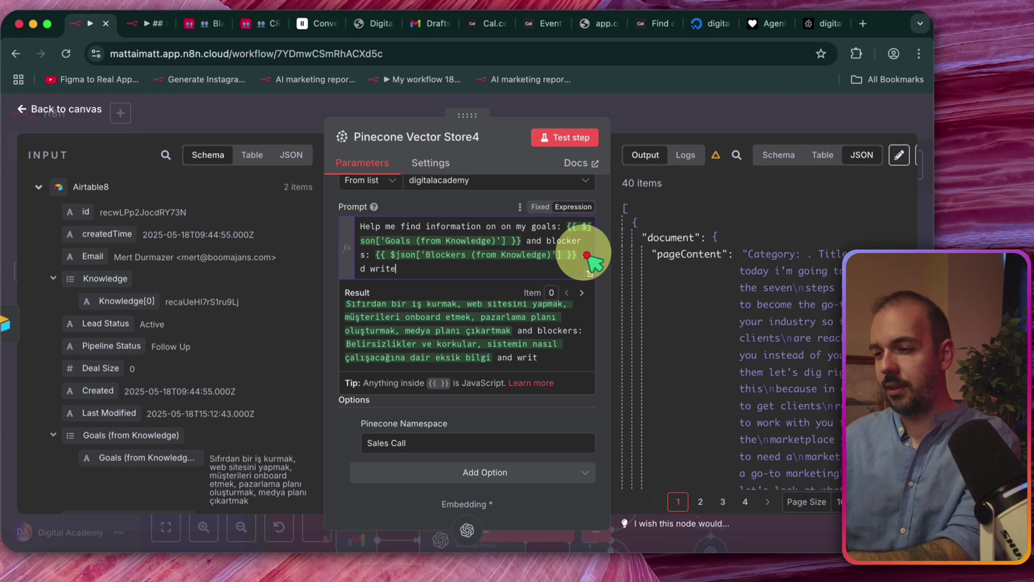
{"action": "key", "text": "BackSpace"}
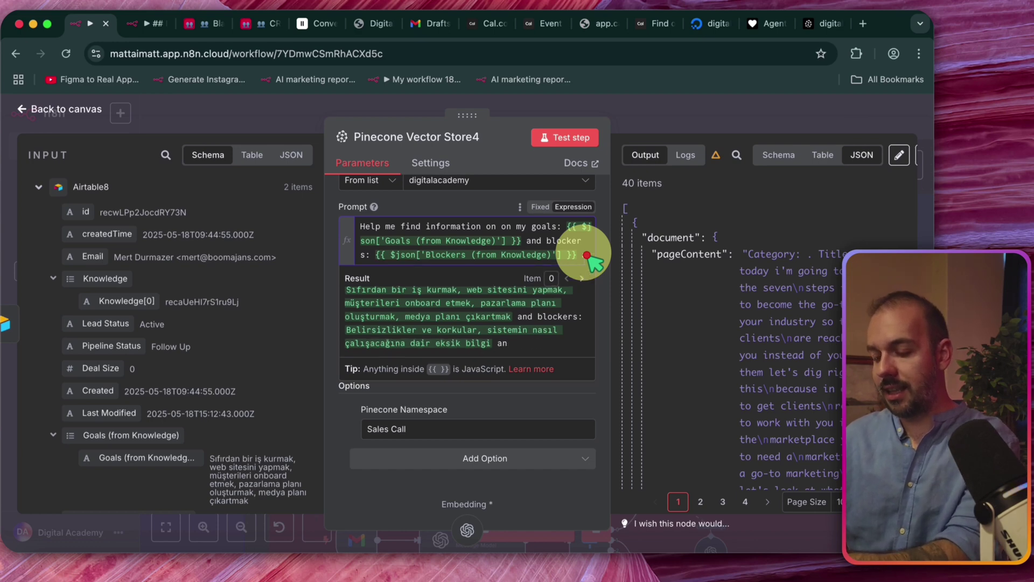
{"action": "type", "text": "d also our past"}
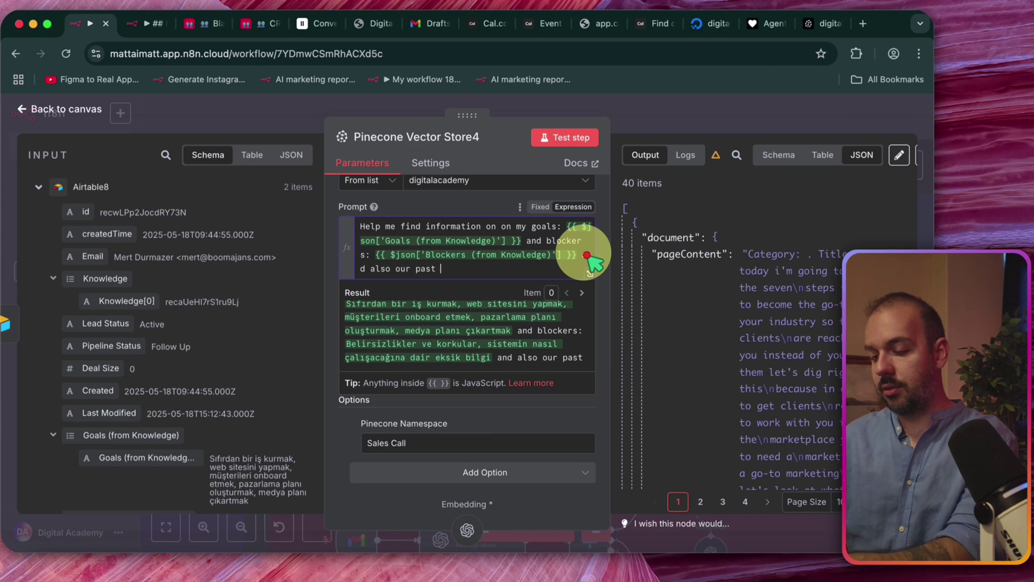
{"action": "type", "text": "nversation with client"}
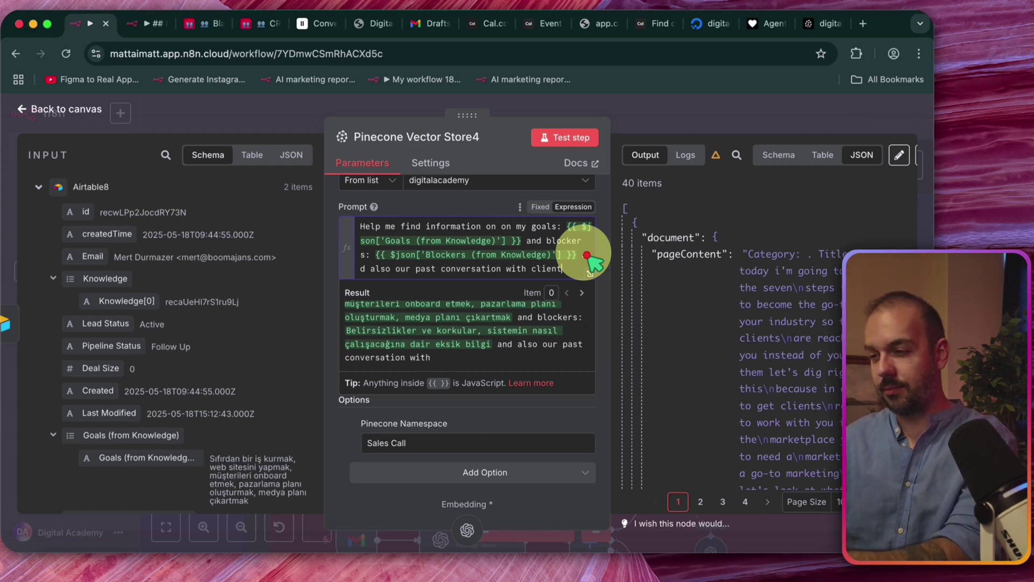
{"action": "scroll", "coordinate": [224, 286], "scroll_direction": "down", "scroll_amount": 2}
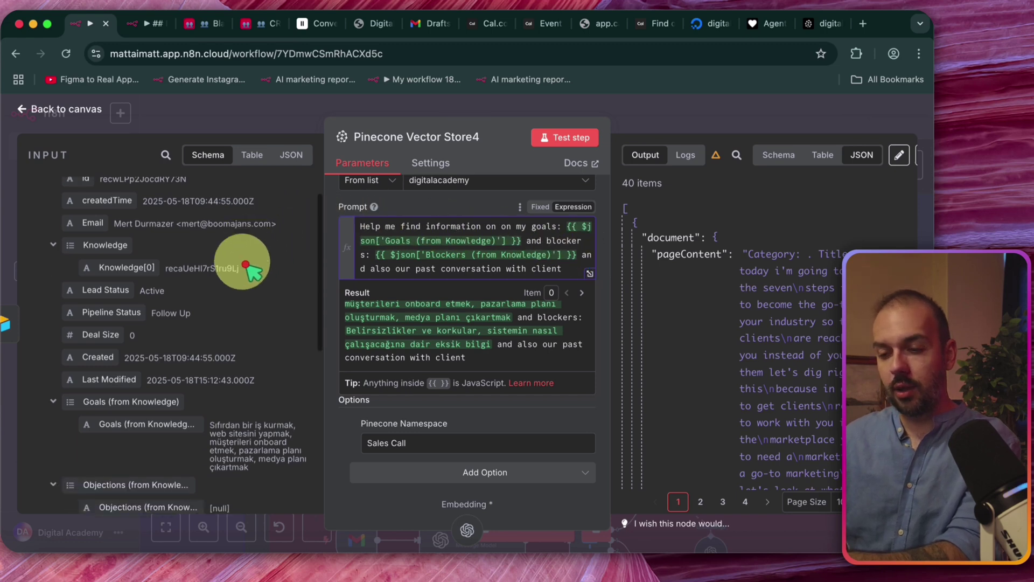
{"action": "scroll", "coordinate": [221, 285], "scroll_direction": "down", "scroll_amount": 3}
{"action": "scroll", "coordinate": [221, 284], "scroll_direction": "up", "scroll_amount": 4}
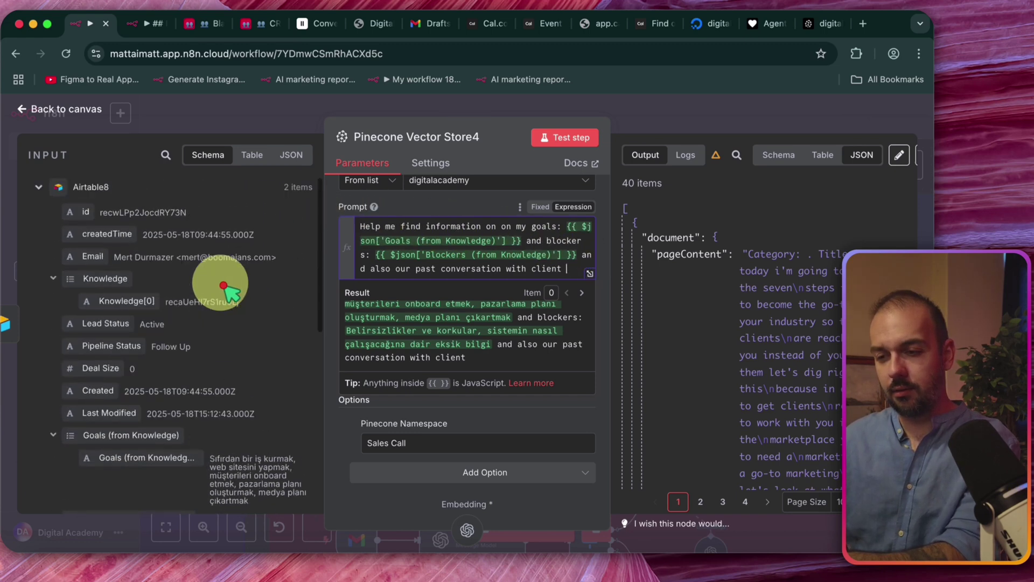
{"action": "left_click", "coordinate": [631, 102]}
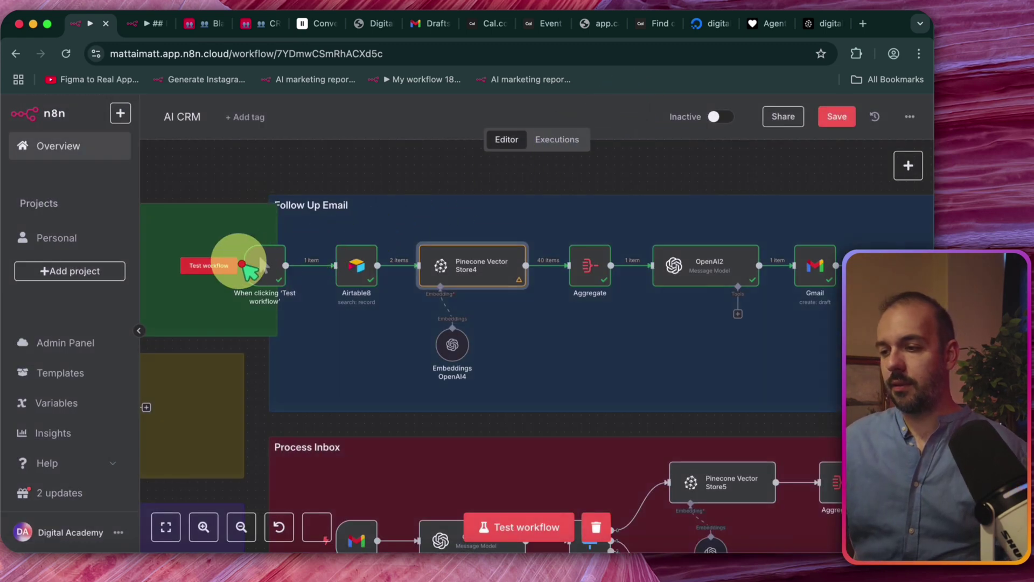
Run the Follow Up Email workflow and review the subject and email generated by the OpenAI2 node.
{"action": "left_click", "coordinate": [226, 265]}
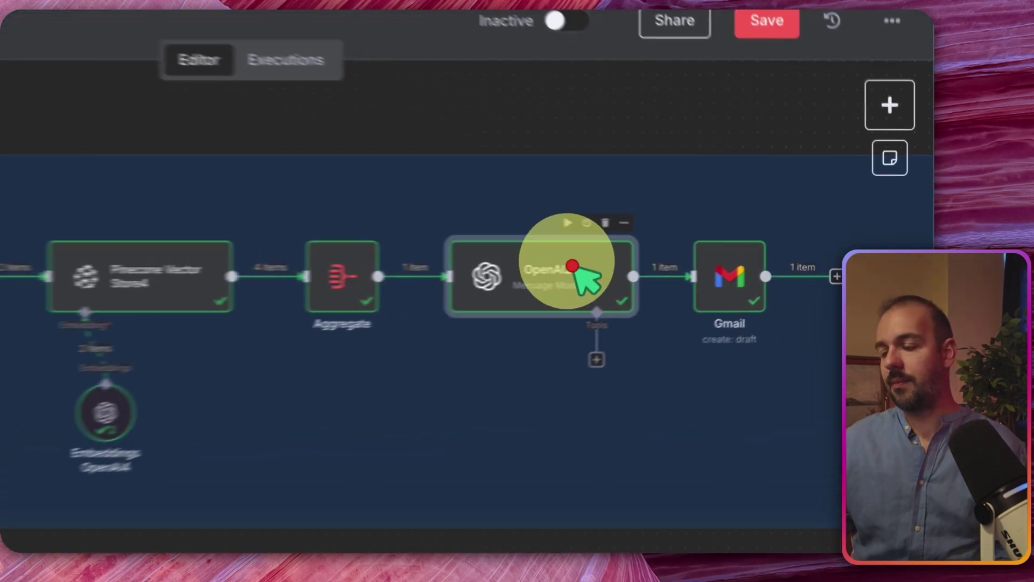
{"action": "double_click", "coordinate": [722, 266]}
{"action": "scroll", "coordinate": [684, 407], "scroll_direction": "down", "scroll_amount": 3}
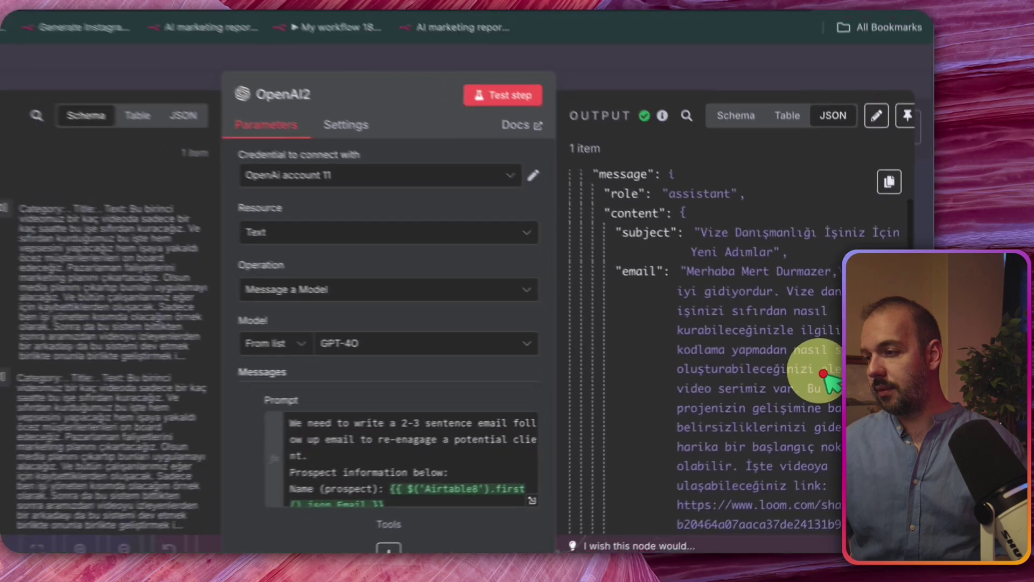
Read the rest of the email generated by the OpenAI2 node and compare it with the matching draft in Gmail.
{"action": "scroll", "coordinate": [840, 380], "scroll_direction": "down", "scroll_amount": 1}
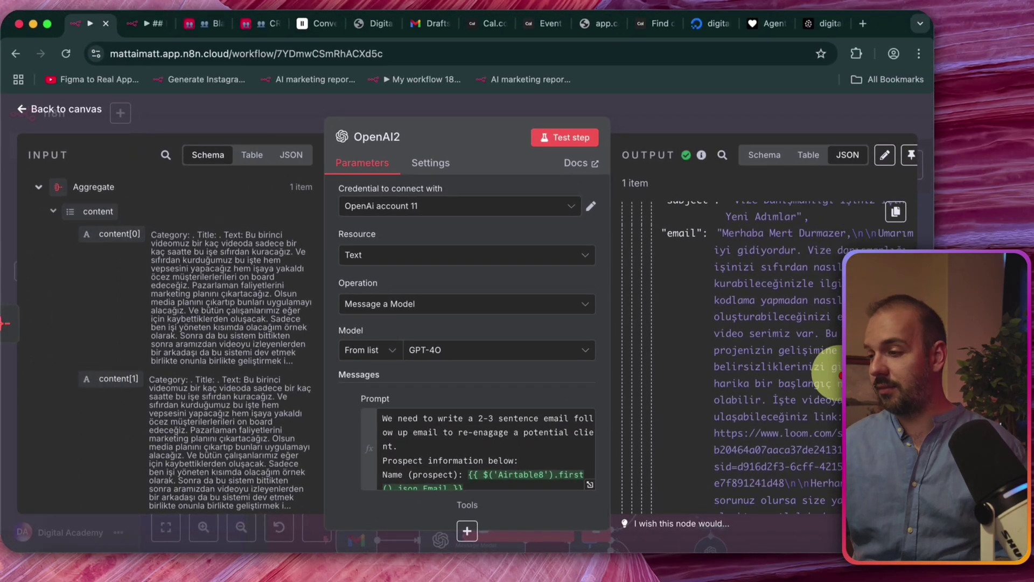
{"action": "scroll", "coordinate": [840, 374], "scroll_direction": "down", "scroll_amount": 4}
{"action": "scroll", "coordinate": [822, 254], "scroll_direction": "up", "scroll_amount": 2}
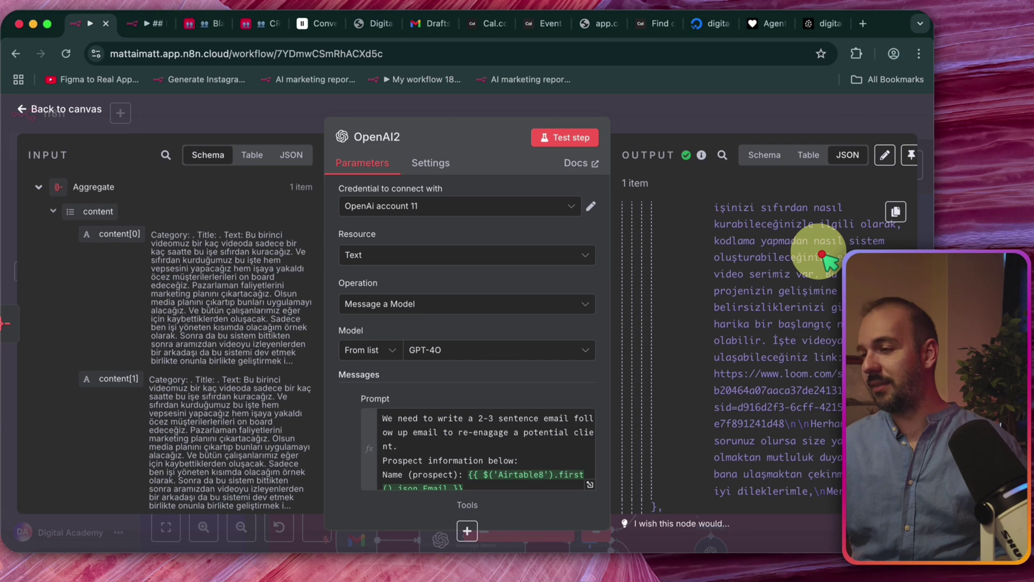
{"action": "left_click", "coordinate": [822, 23]}
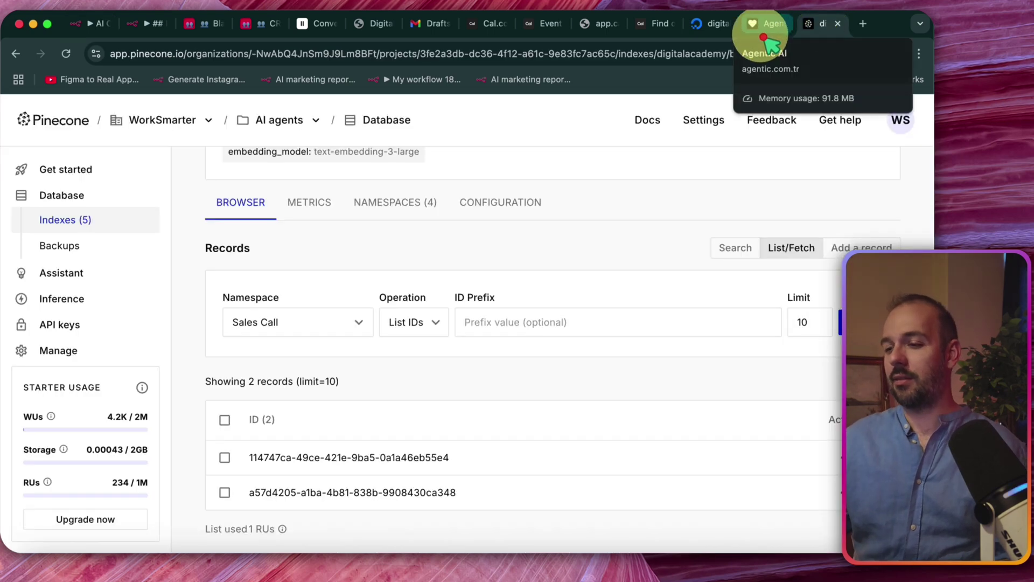
{"action": "left_click", "coordinate": [439, 23]}
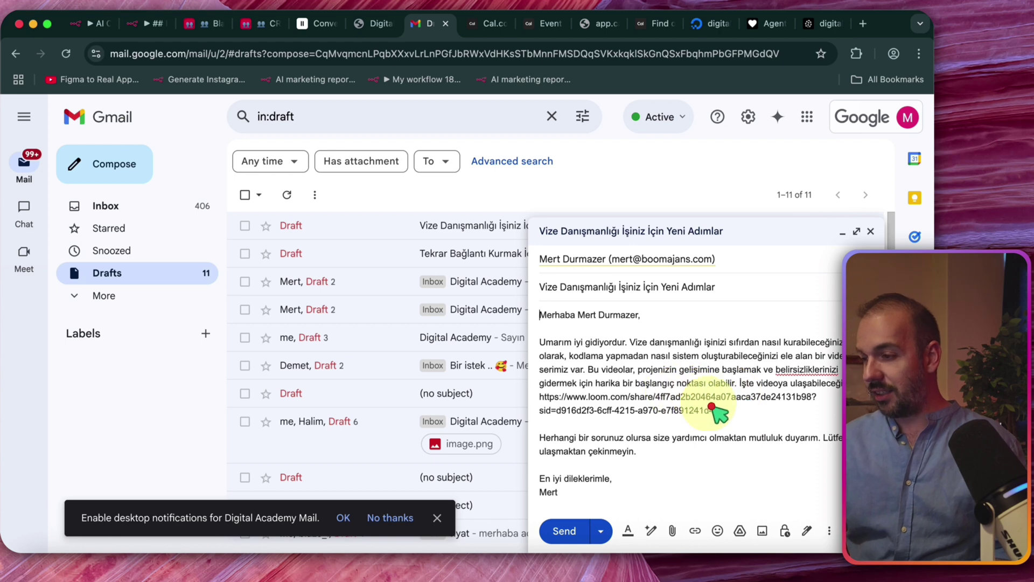
{"action": "left_click_drag", "start_coordinate": [623, 383], "coordinate": [776, 387]}
{"action": "left_click", "coordinate": [777, 387]}
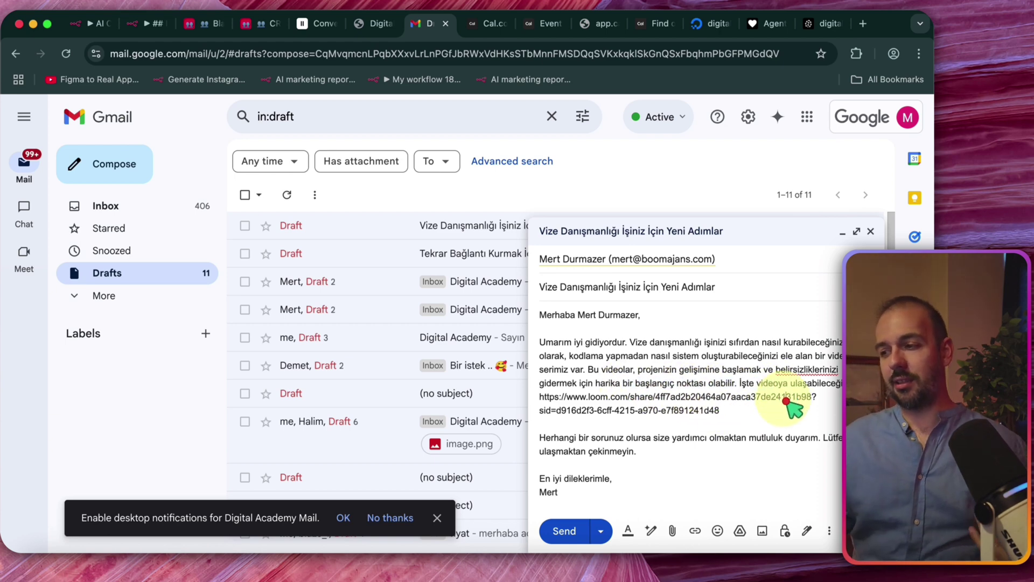
Copy the Loom link from the draft email and open it in a new browser tab.
{"action": "left_click_drag", "start_coordinate": [739, 405], "coordinate": [538, 397]}
{"action": "key", "text": "super+c"}
{"action": "left_click", "coordinate": [863, 24]}
{"action": "key", "text": "super+v"}
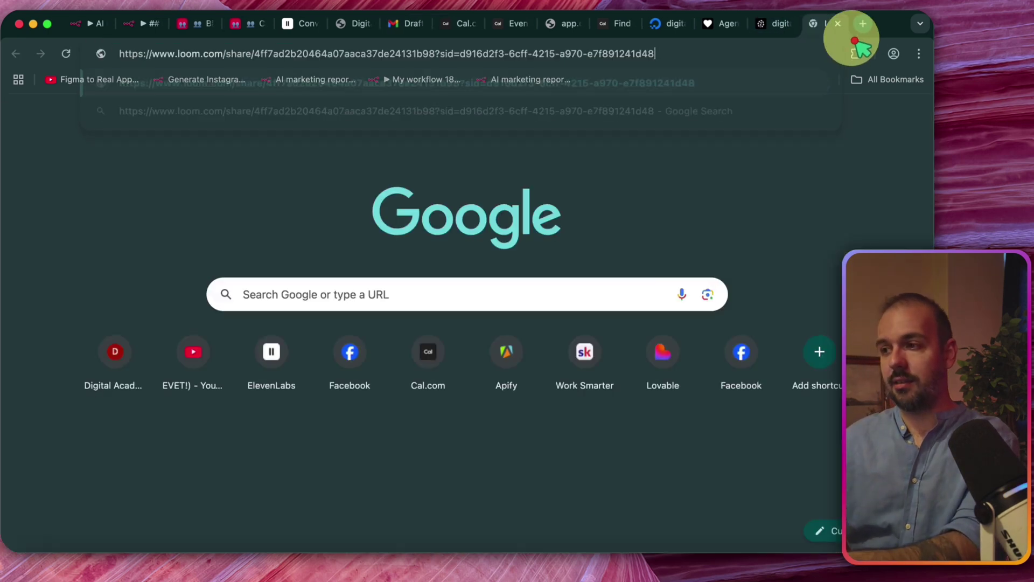
{"action": "key", "text": "Return"}
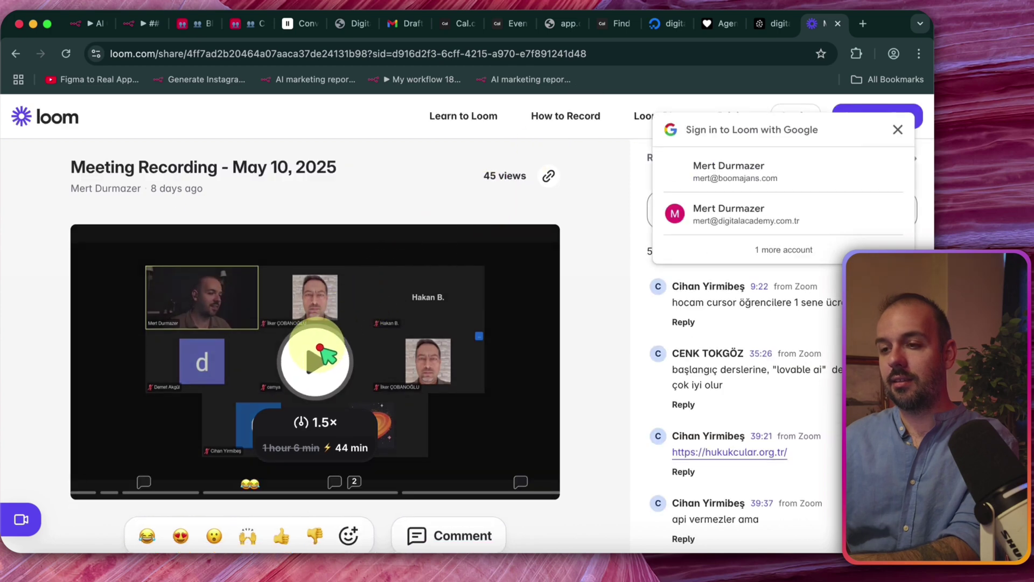
Dismiss the Google sign-in prompt, look over the Loom meeting recording page and close its tab.
{"action": "left_click", "coordinate": [898, 130]}
{"action": "scroll", "coordinate": [429, 346], "scroll_direction": "down", "scroll_amount": 1}
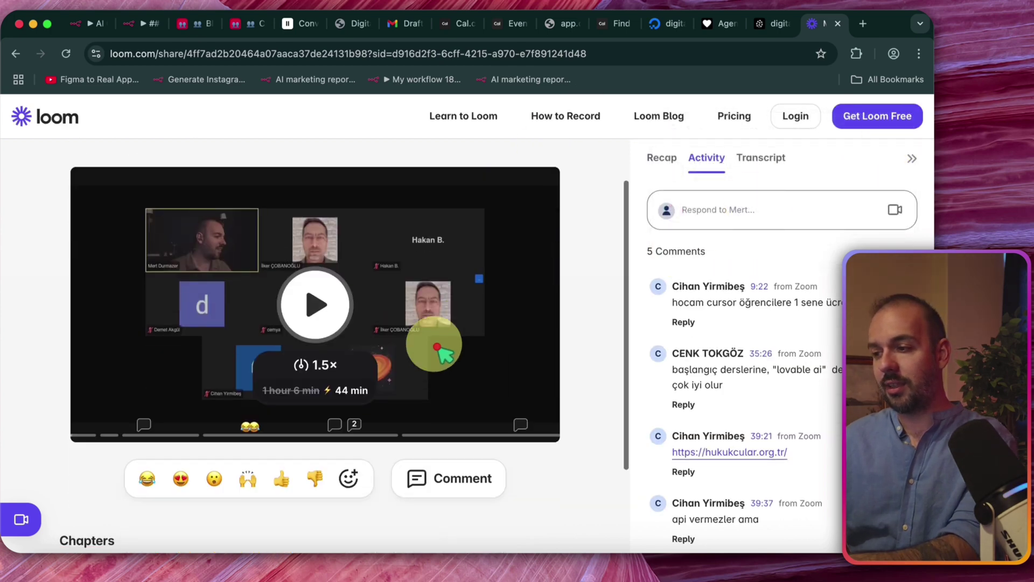
{"action": "scroll", "coordinate": [318, 345], "scroll_direction": "down", "scroll_amount": 1}
{"action": "left_click", "coordinate": [838, 23]}
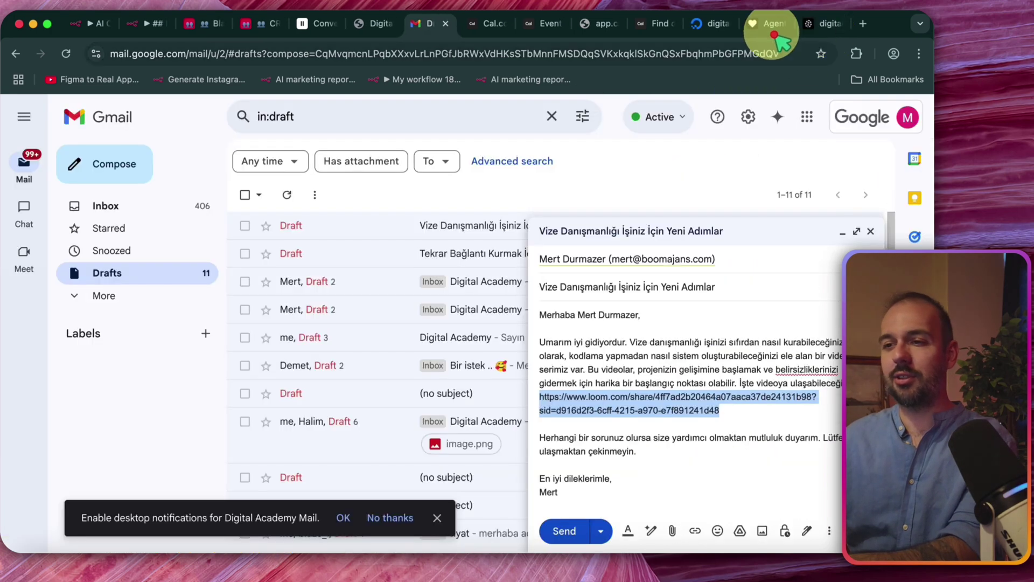
Highlight the closing paragraph of the Gmail draft that offers help with questions, and read it.
{"action": "left_click", "coordinate": [662, 426]}
{"action": "triple_click", "coordinate": [695, 439]}
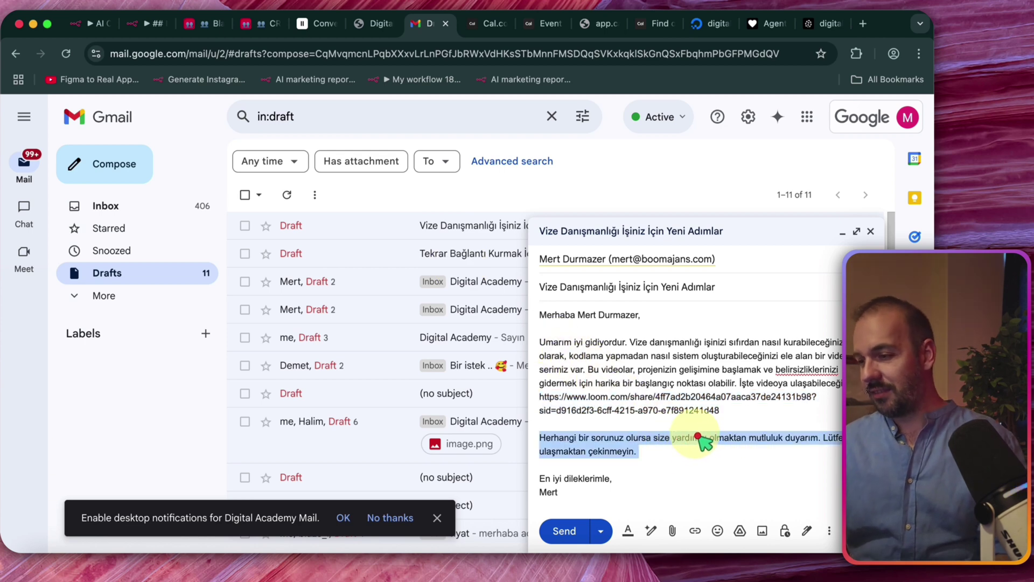
{"action": "key", "text": "Up"}
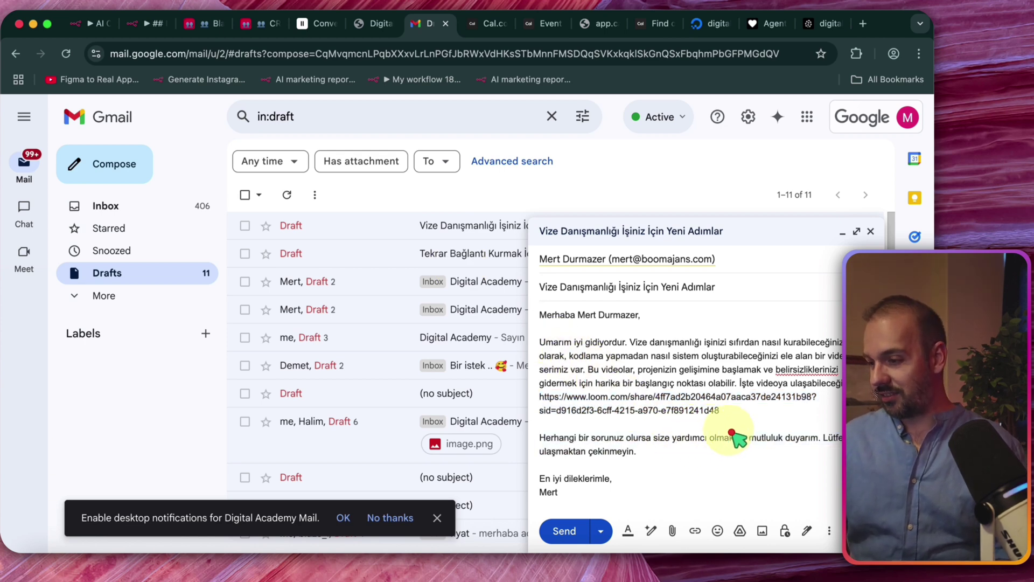
{"action": "triple_click", "coordinate": [637, 450]}
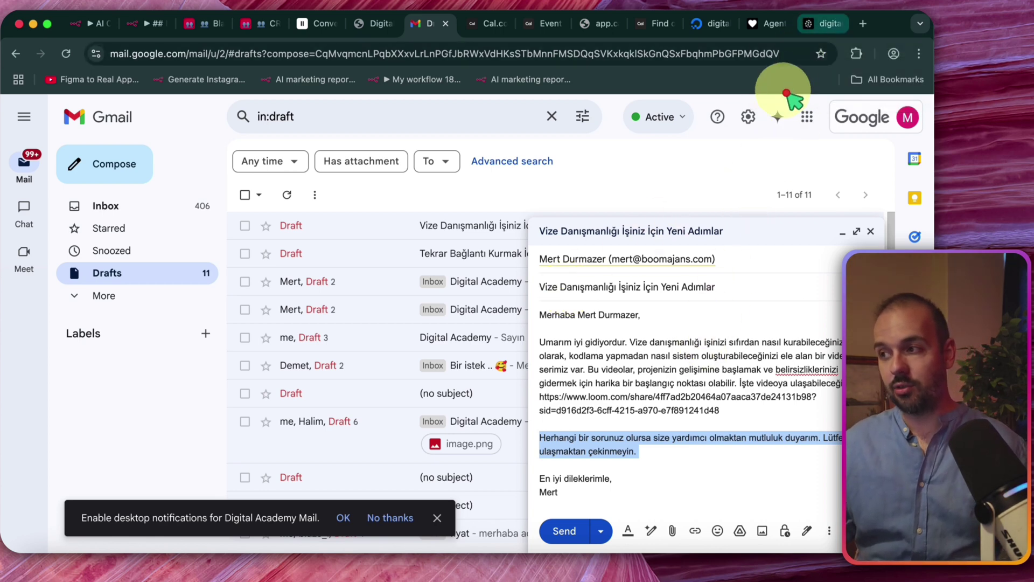
Reopen the copied Loom link in a new browser tab and start playing the meeting recording.
{"action": "left_click", "coordinate": [821, 24]}
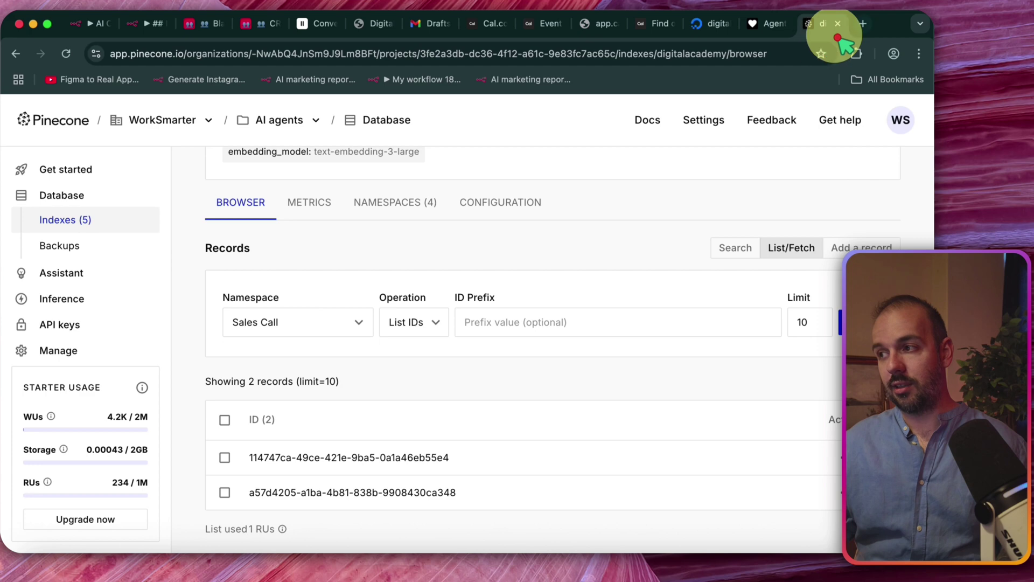
{"action": "left_click", "coordinate": [863, 24]}
{"action": "key", "text": "super+v"}
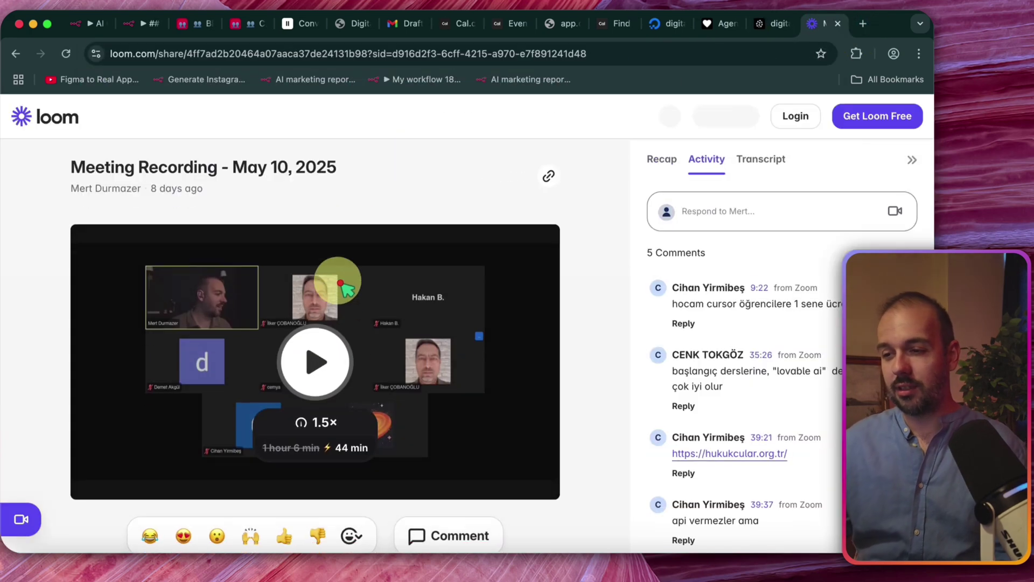
{"action": "scroll", "coordinate": [342, 282], "scroll_direction": "down", "scroll_amount": 2}
{"action": "left_click", "coordinate": [345, 318]}
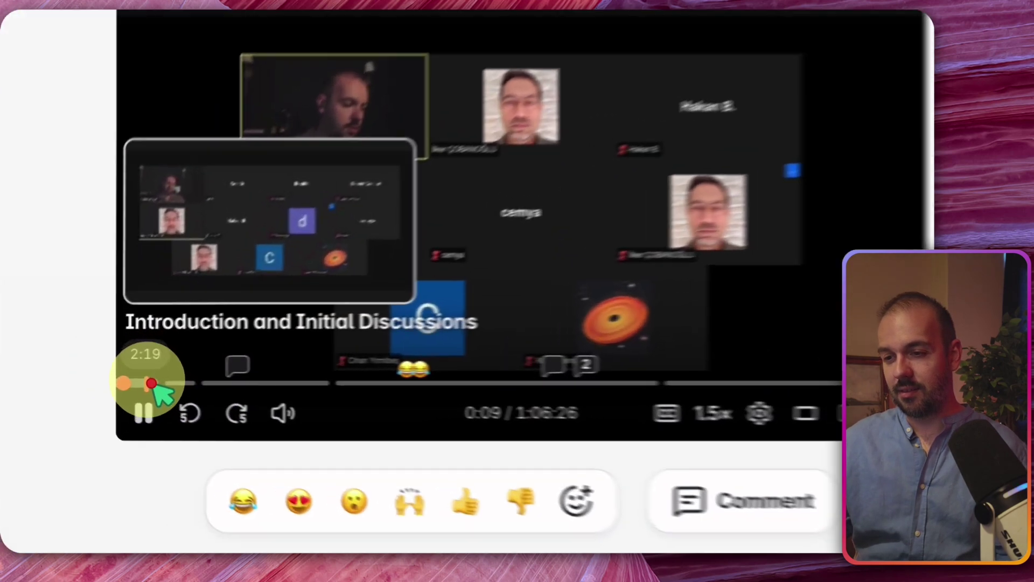
Skip ahead in the recording to 2:19 and then to about 8:50, raising the volume.
{"action": "left_click", "coordinate": [99, 376]}
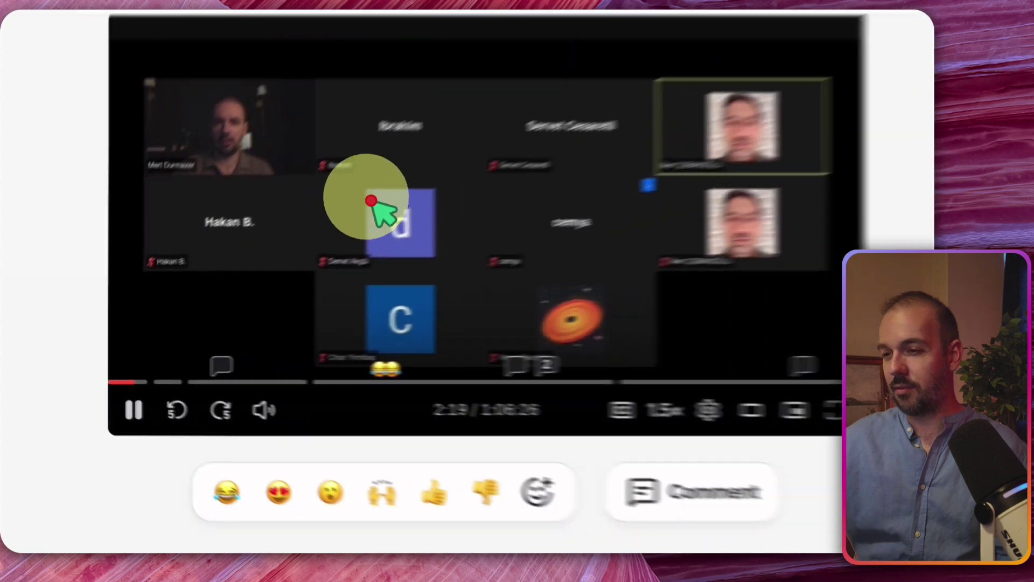
{"action": "key", "text": "XF86AudioRaiseVolume"}
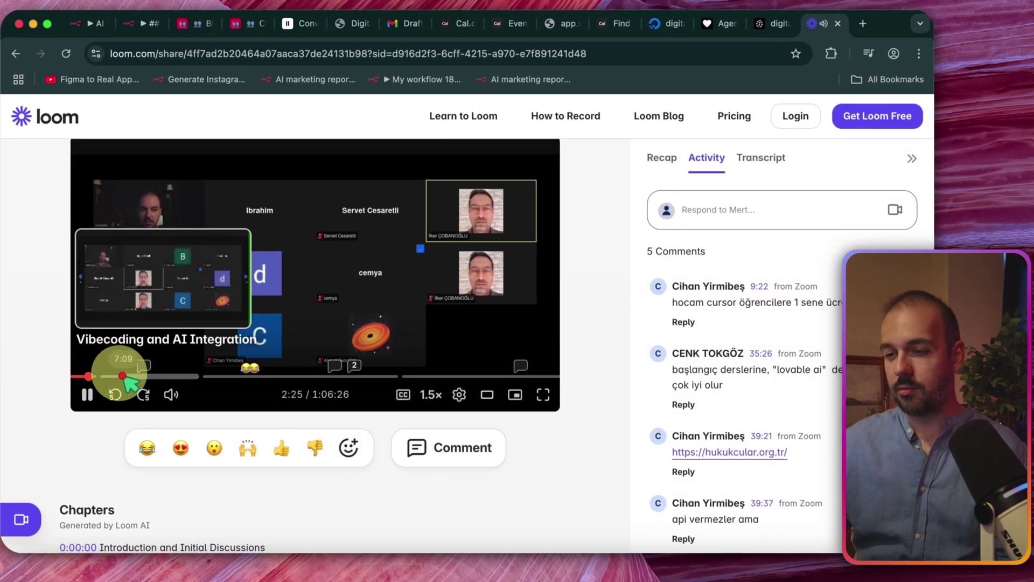
{"action": "left_click_drag", "start_coordinate": [128, 379], "coordinate": [157, 378]}
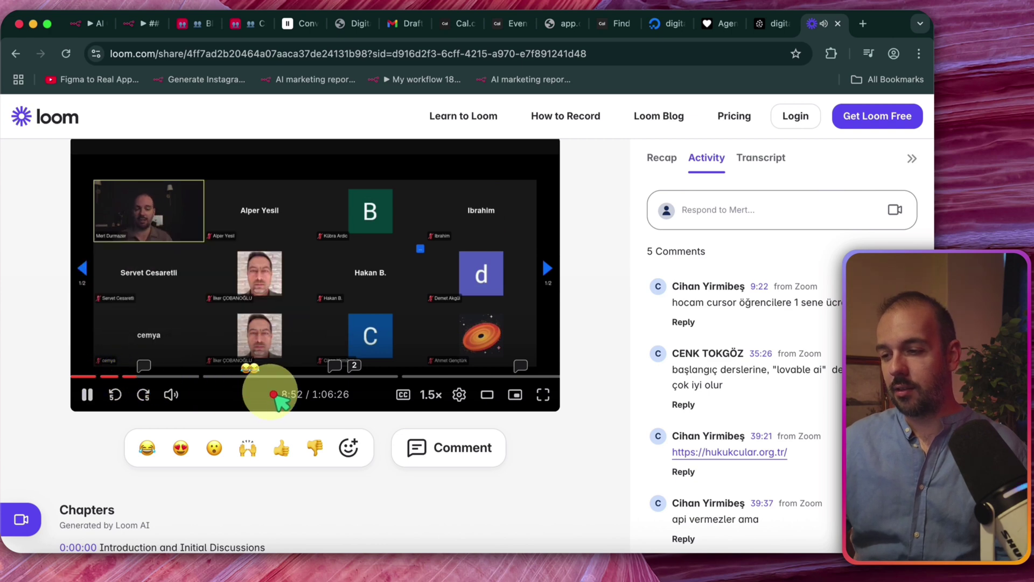
Set the recording's playback speed to 1x and show it in full screen at a higher volume.
{"action": "left_click", "coordinate": [430, 395]}
{"action": "left_click", "coordinate": [387, 356]}
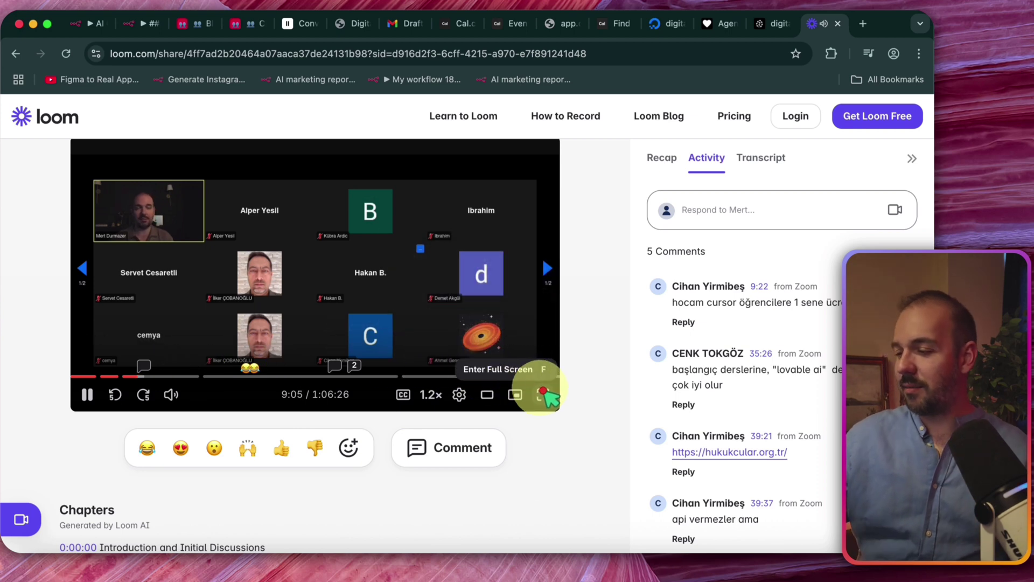
{"action": "key", "text": "XF86AudioRaiseVolume"}
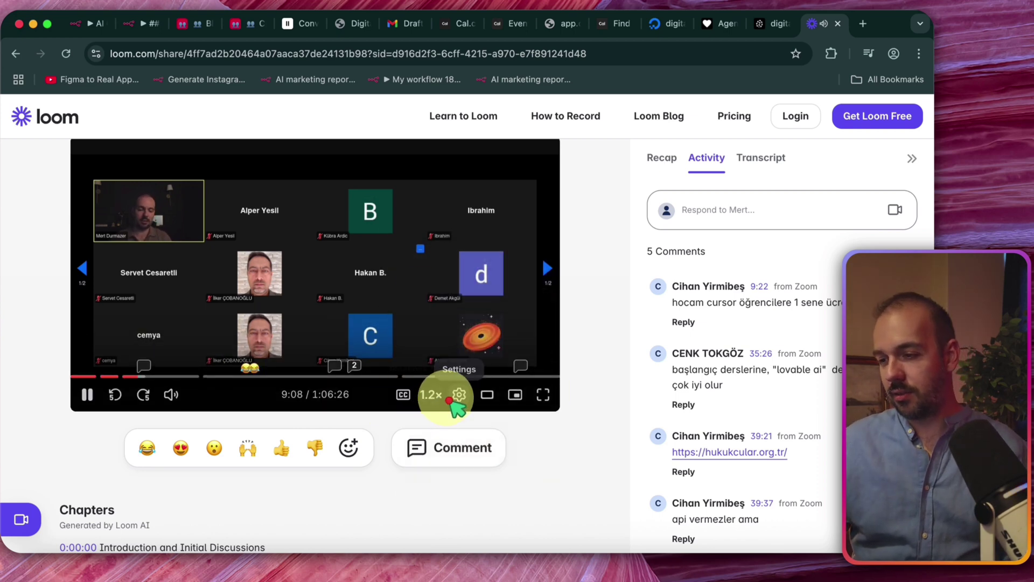
{"action": "left_click", "coordinate": [439, 394]}
{"action": "left_click", "coordinate": [353, 355]}
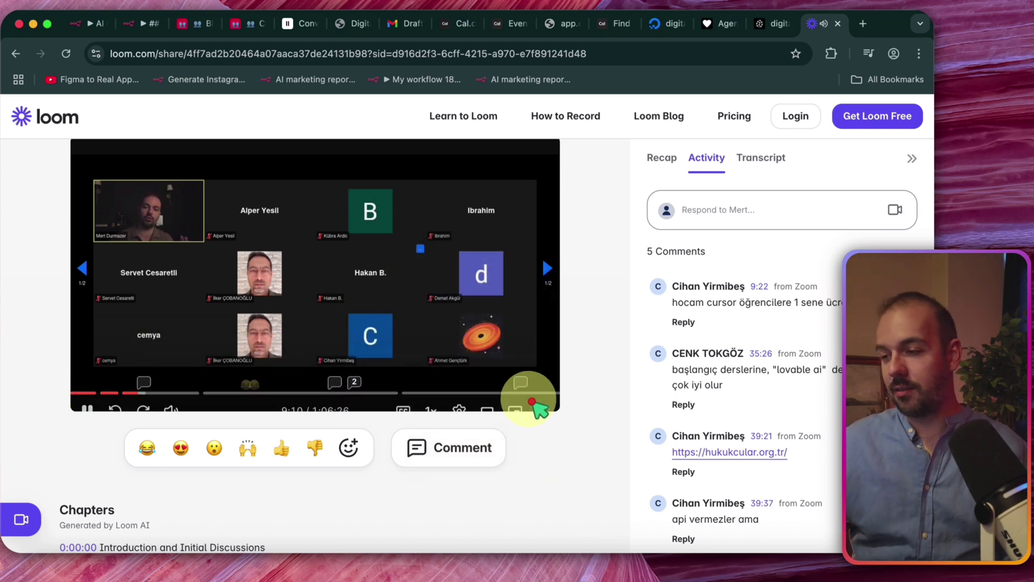
{"action": "left_click", "coordinate": [544, 398]}
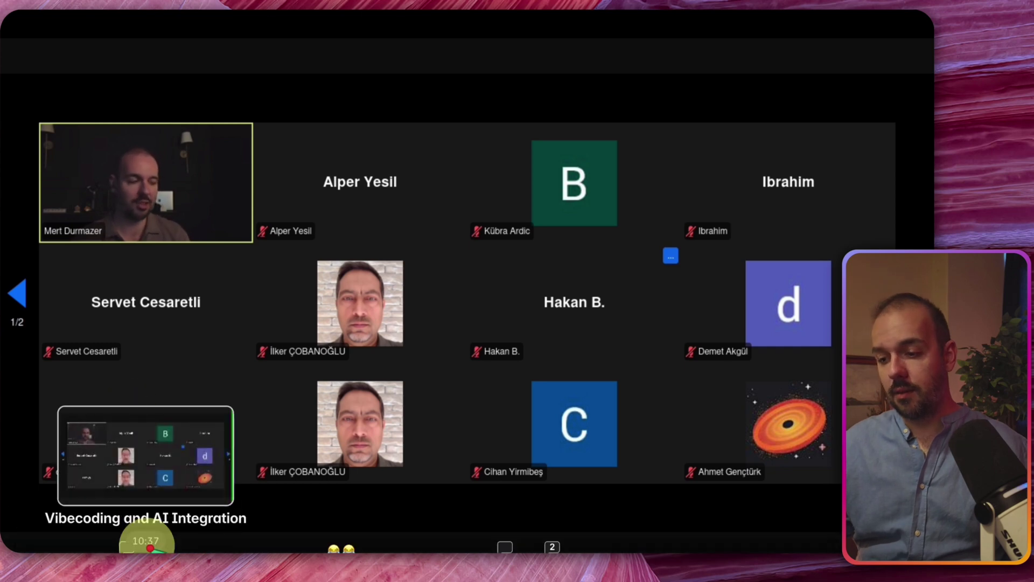
Skip forward through the recording's Vibecoding and Technical Implementation chapters to about 24:30, then stop watching outside full screen.
{"action": "left_click", "coordinate": [157, 550]}
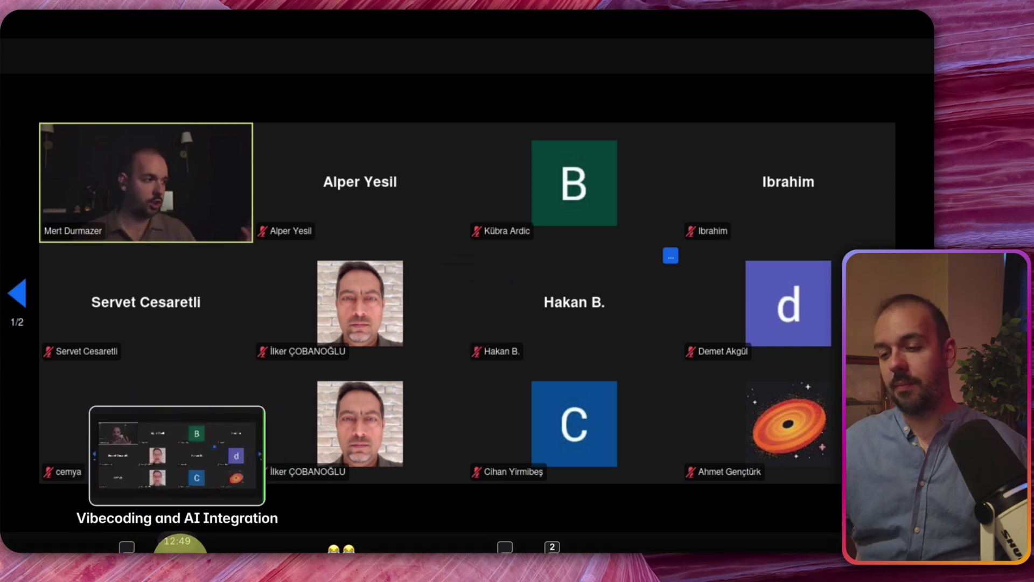
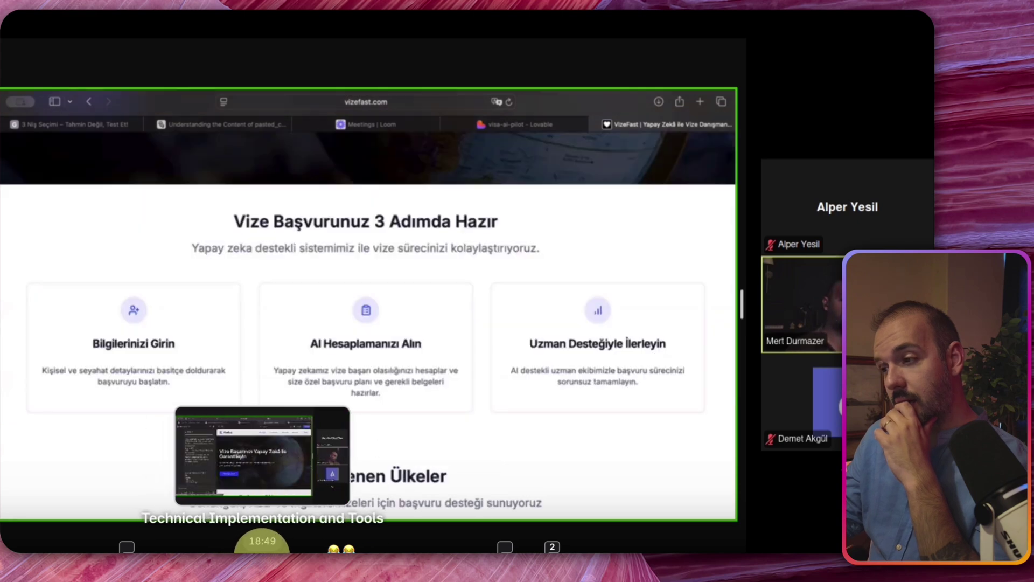
{"action": "left_click", "coordinate": [262, 550]}
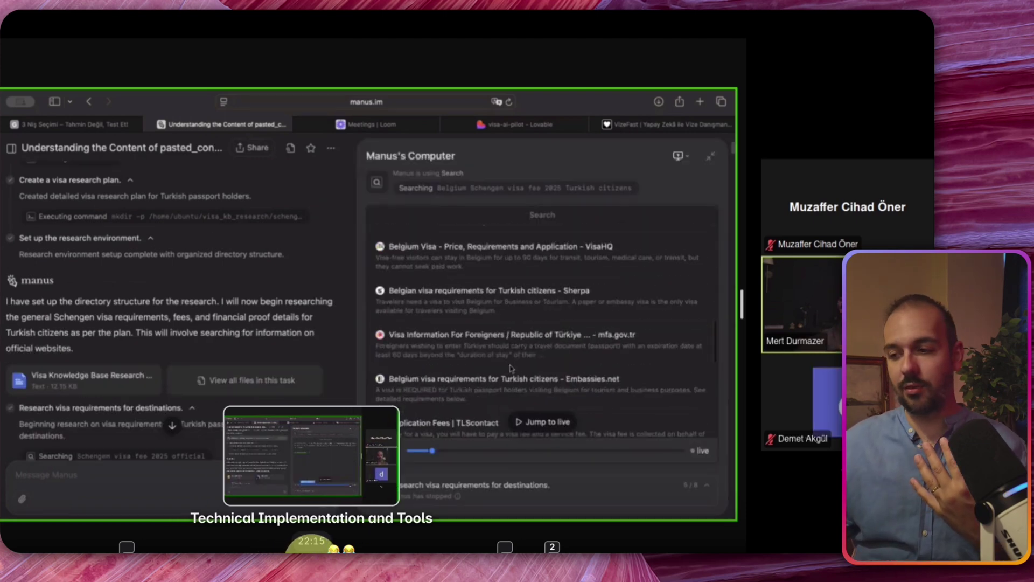
{"action": "left_click", "coordinate": [342, 547]}
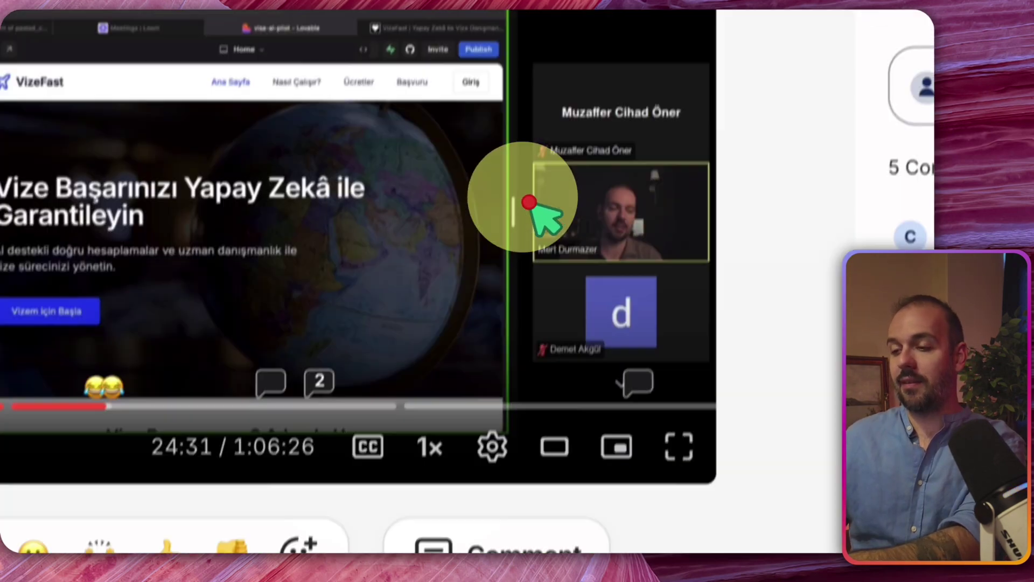
{"action": "left_click", "coordinate": [754, 371]}
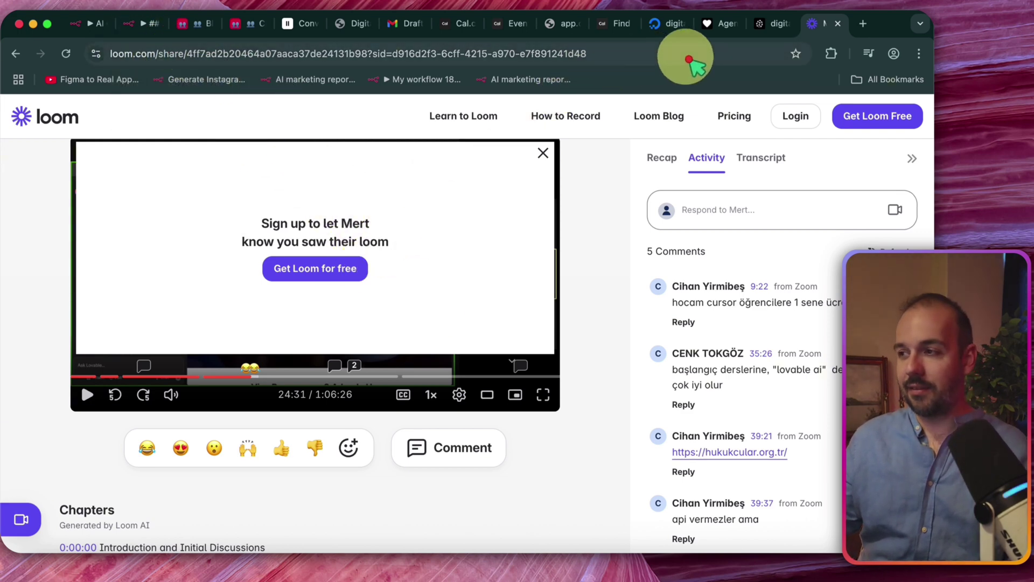
Return to the AI CRM workflow and review the subject and email in the OpenAI2 output.
{"action": "left_click", "coordinate": [141, 24]}
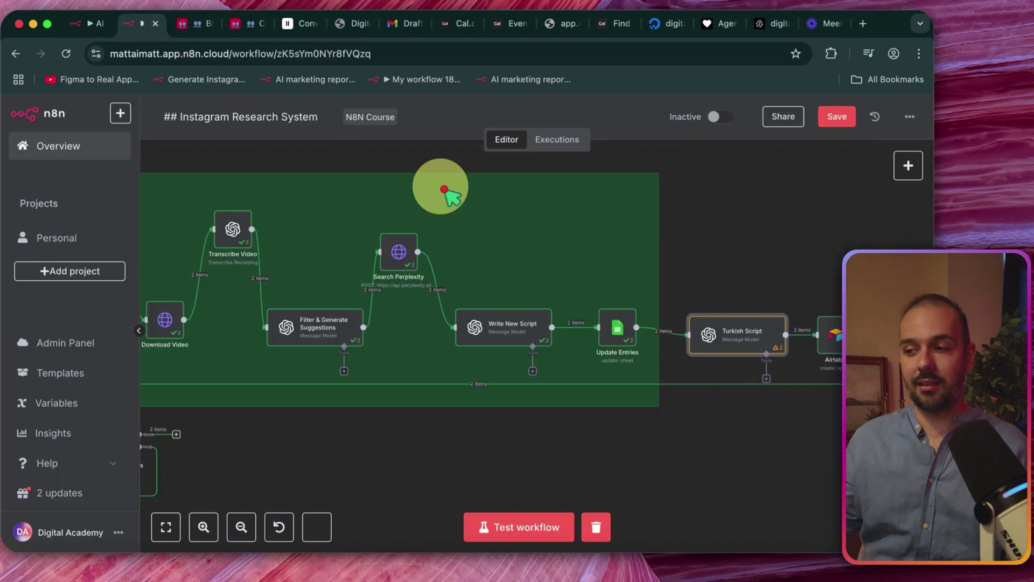
{"action": "left_click", "coordinate": [85, 25]}
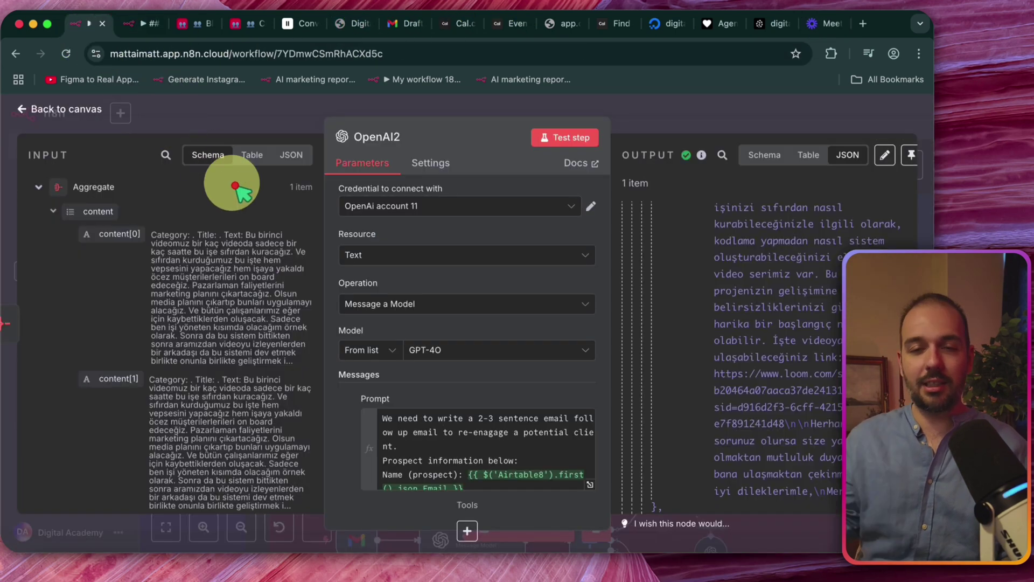
{"action": "scroll", "coordinate": [693, 265], "scroll_direction": "up", "scroll_amount": 3}
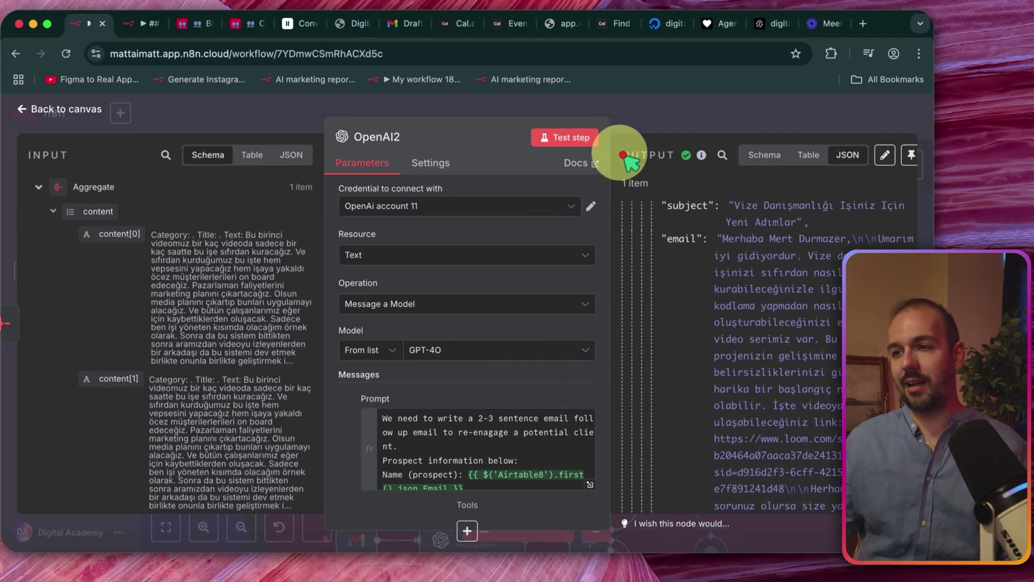
Review the first lead's Questions, Blockers and Dream Outcome fields in the Follow Up view of Blaze CRM v1.0.
{"action": "left_click", "coordinate": [195, 27]}
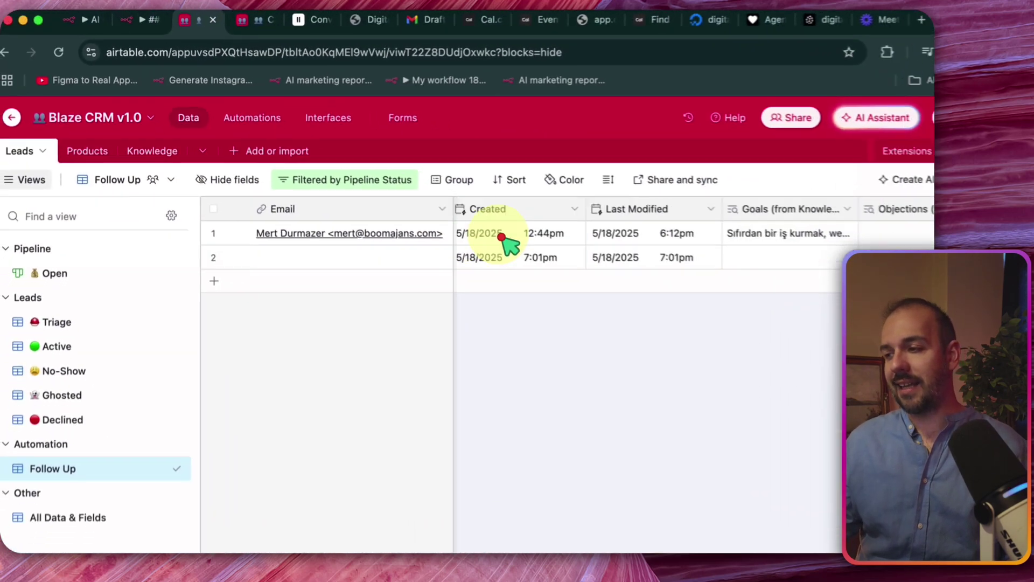
{"action": "scroll", "coordinate": [486, 228], "scroll_direction": "right", "scroll_amount": 5}
{"action": "left_click", "coordinate": [628, 225]}
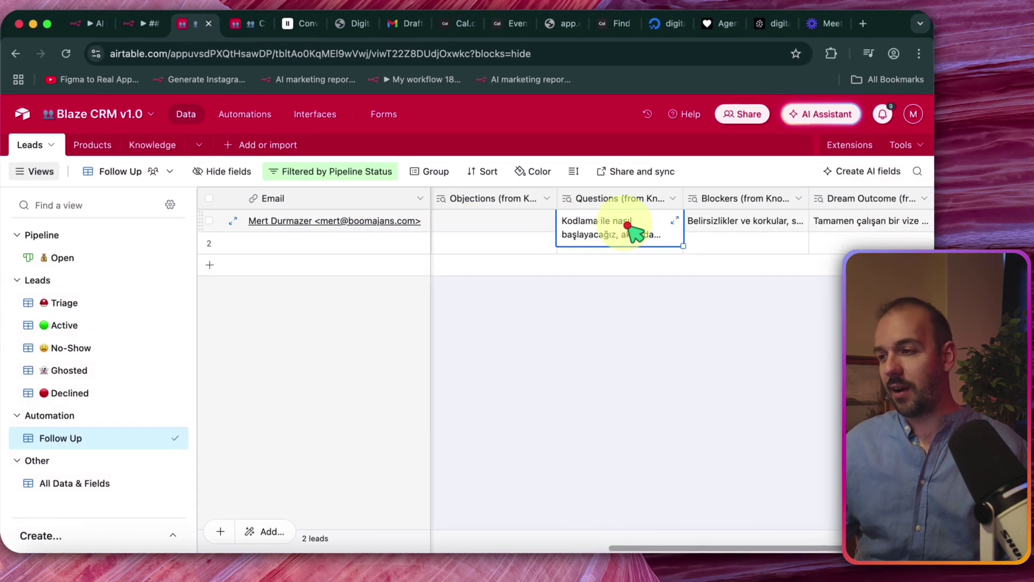
{"action": "left_click", "coordinate": [709, 226]}
{"action": "scroll", "coordinate": [762, 230], "scroll_direction": "right", "scroll_amount": 4}
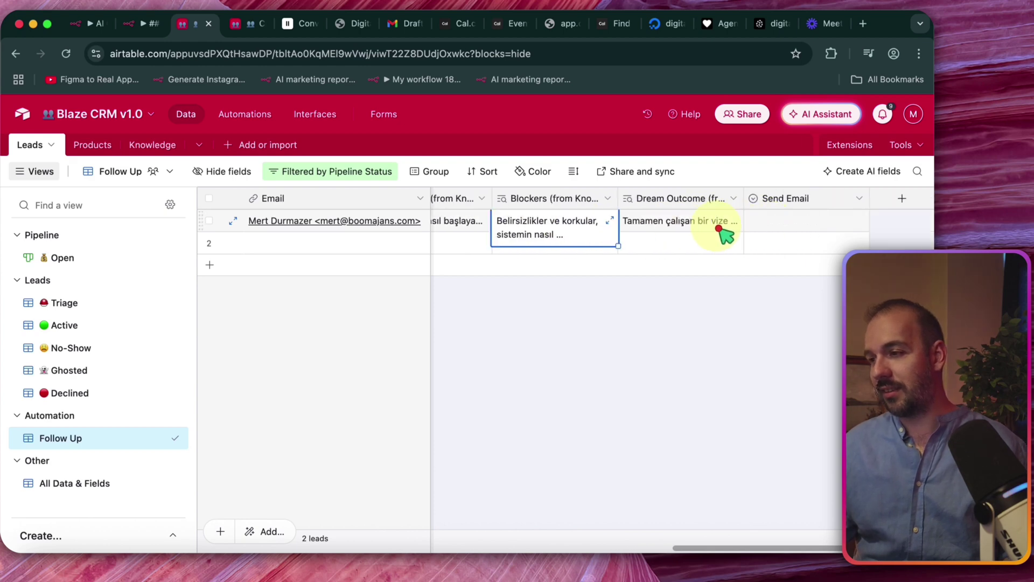
{"action": "left_click", "coordinate": [700, 229]}
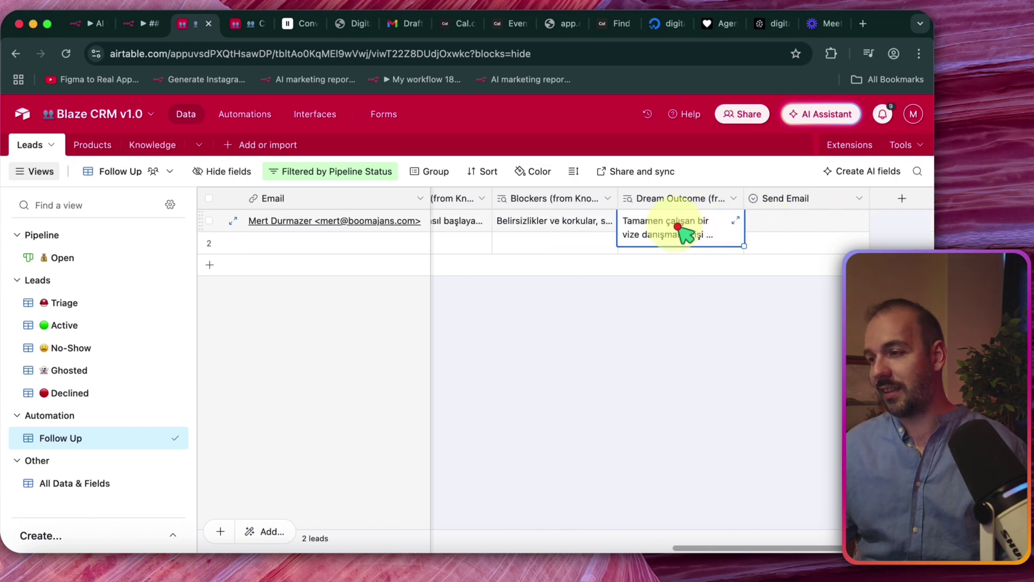
{"action": "left_click", "coordinate": [736, 221]}
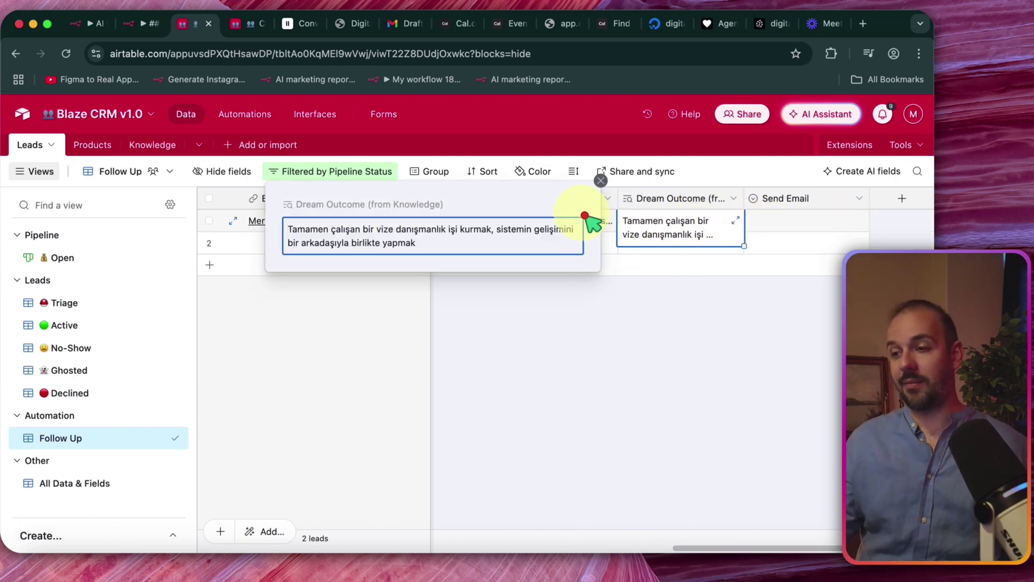
{"action": "left_click", "coordinate": [591, 187]}
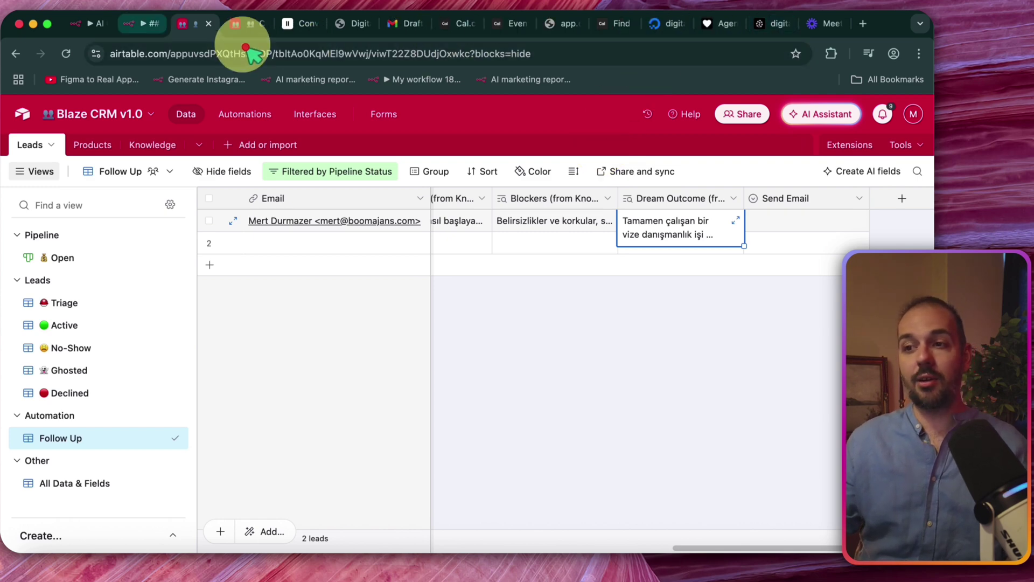
Go back to the AI CRM workflow, close the OpenAI2 node and show the Follow Up Email section on the canvas.
{"action": "left_click", "coordinate": [827, 26]}
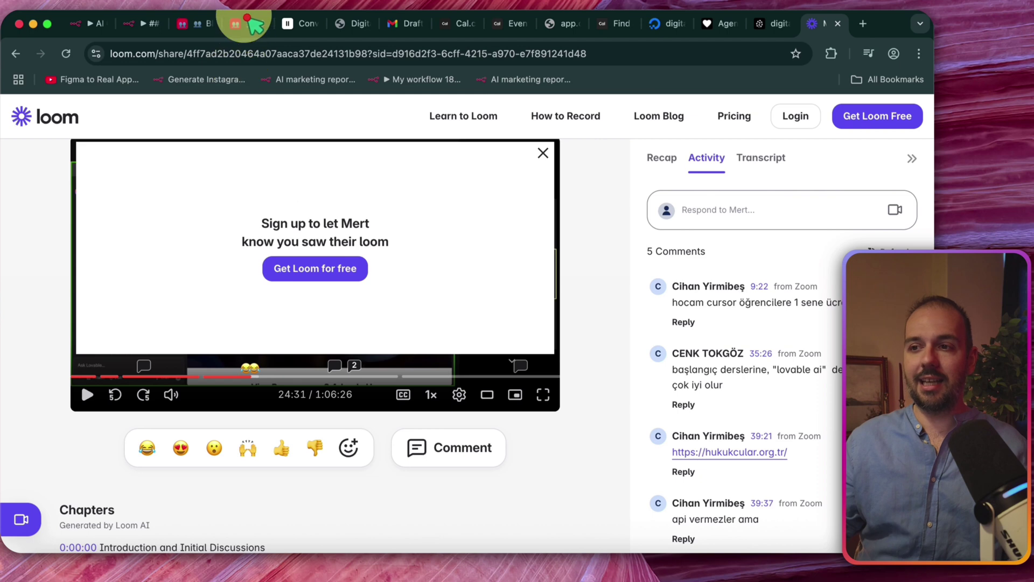
{"action": "left_click", "coordinate": [145, 29]}
{"action": "left_click", "coordinate": [90, 26]}
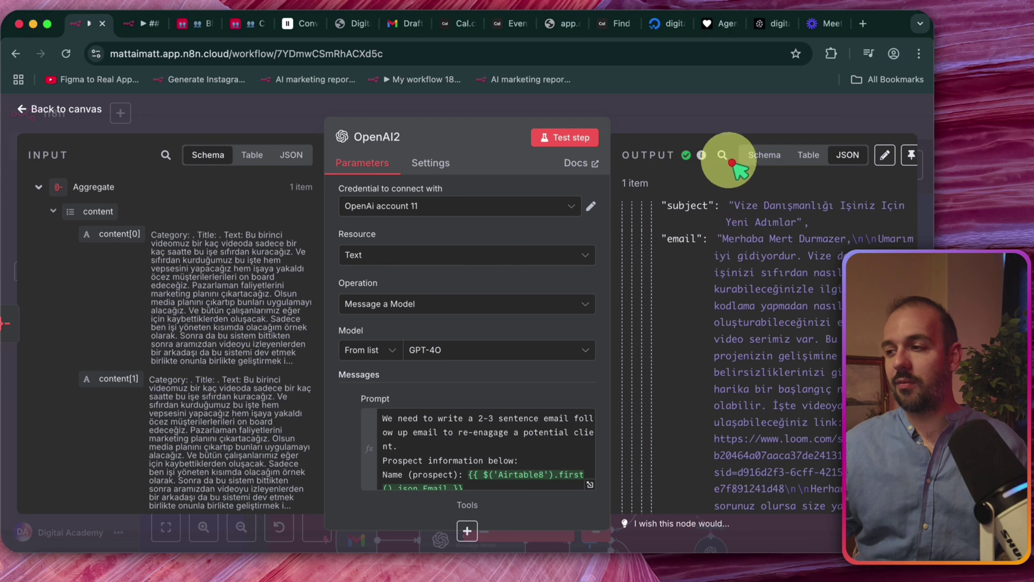
{"action": "left_click", "coordinate": [718, 129]}
{"action": "scroll", "coordinate": [542, 323], "scroll_direction": "down", "scroll_amount": 5}
{"action": "scroll", "coordinate": [420, 328], "scroll_direction": "up", "scroll_amount": 5}
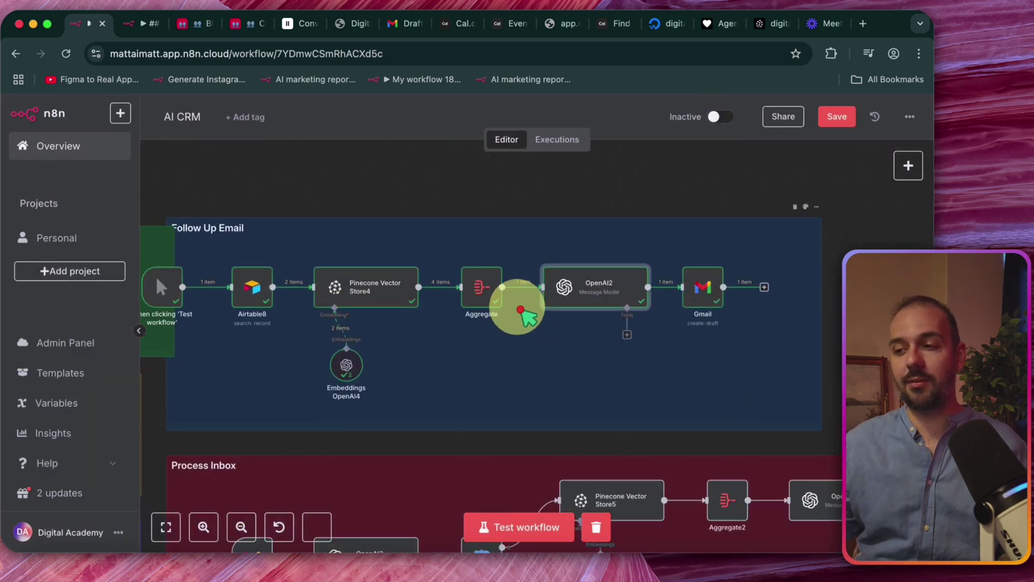